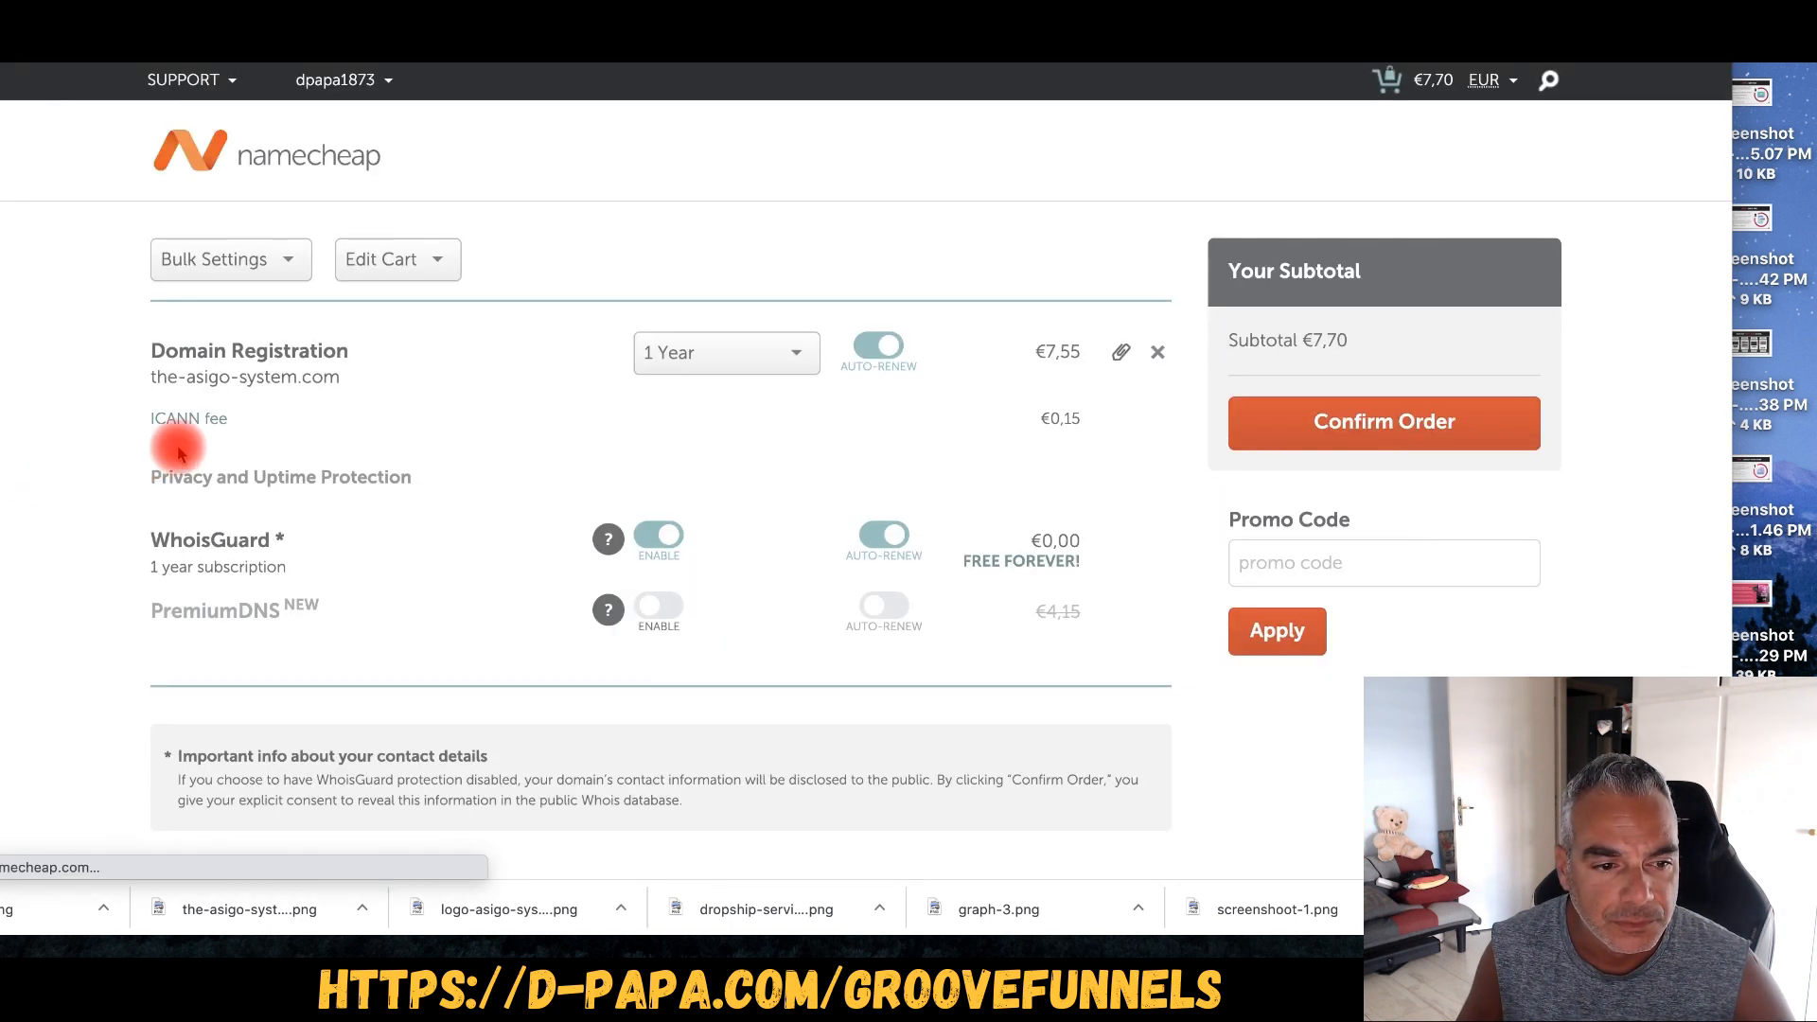
- Apply promo code SITEBLOG20, bringing the domain to €5,94, and confirm the order
{"action": "left_click", "coordinate": [1355, 558]}
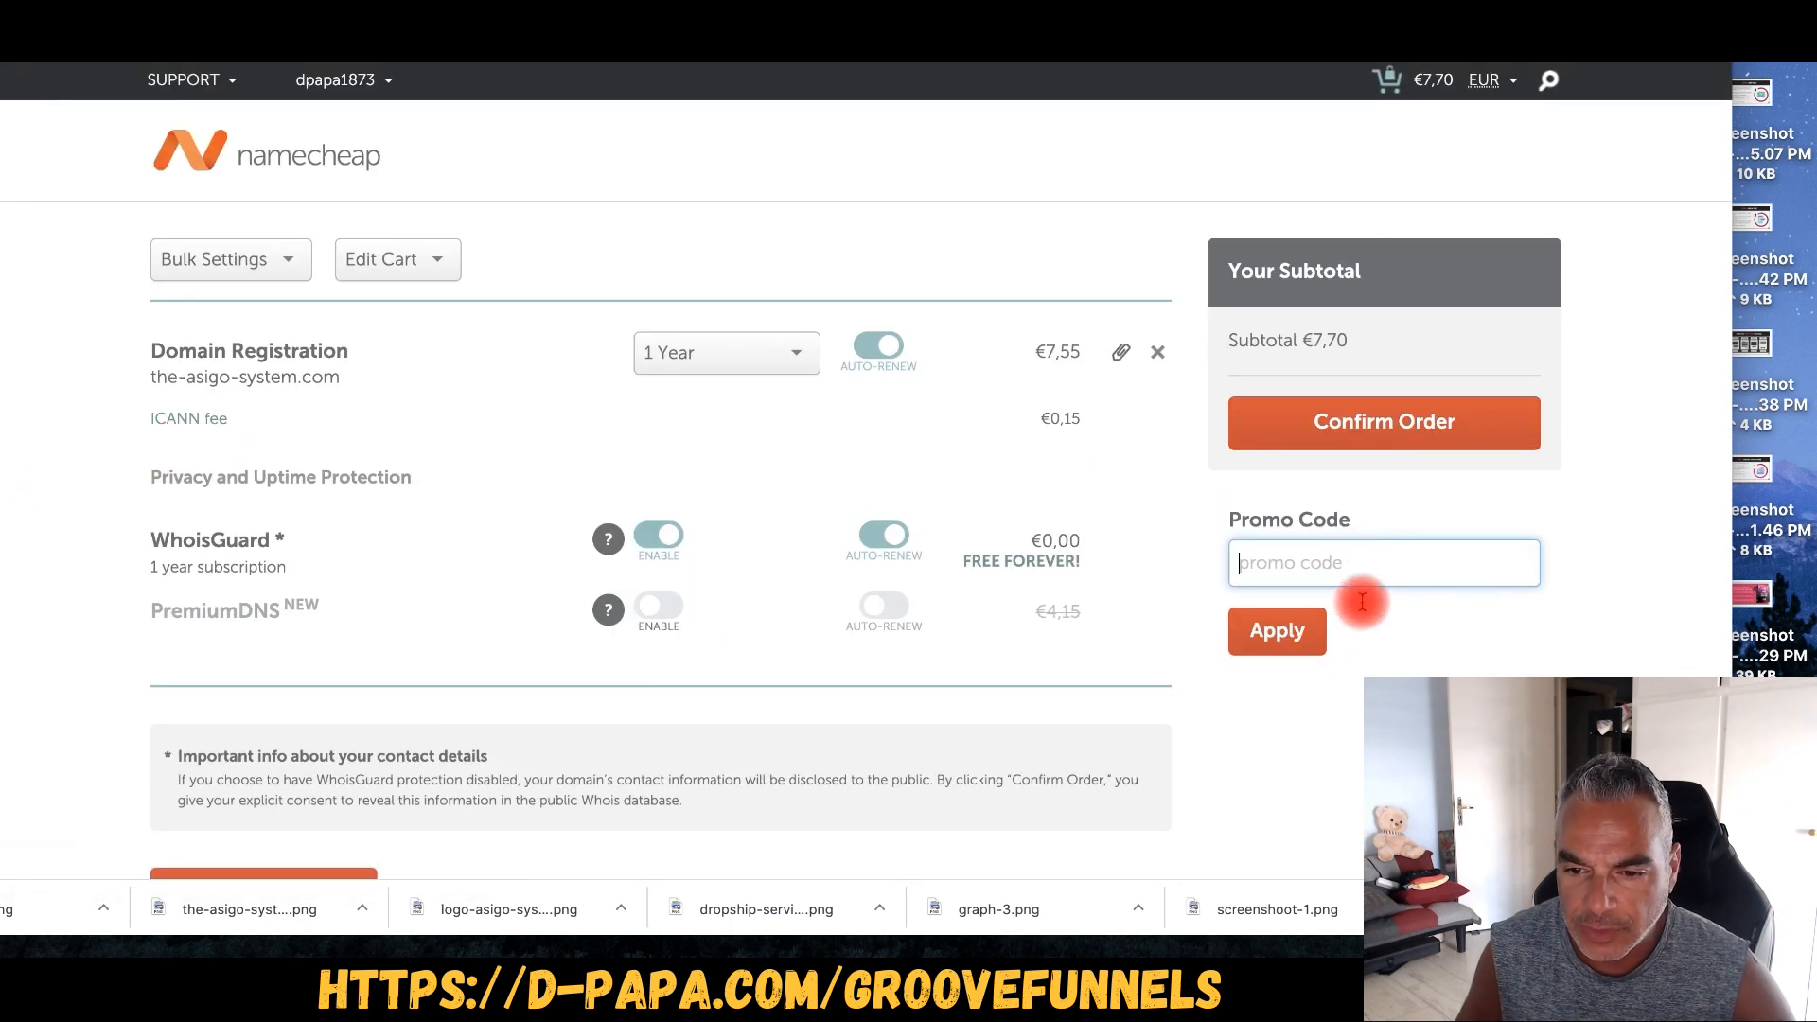
{"action": "type", "text": "SITEBLOG20"}
{"action": "left_click", "coordinate": [1277, 634]}
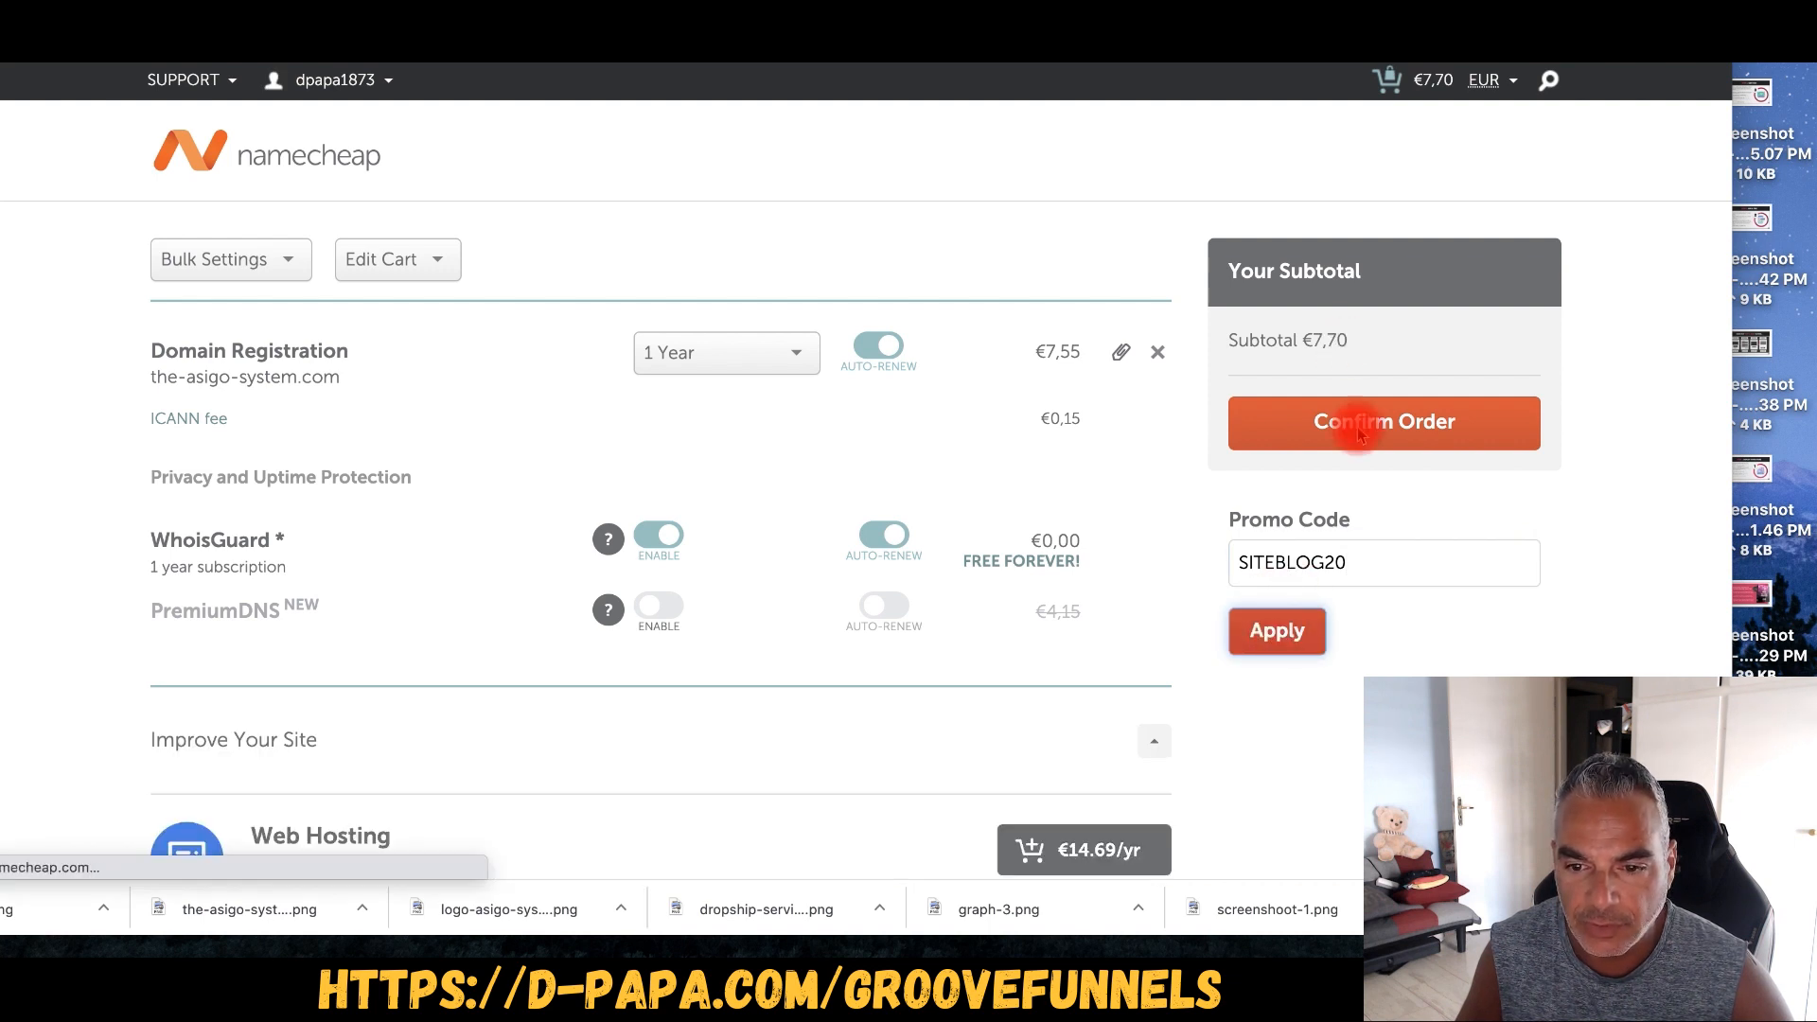
{"action": "left_click", "coordinate": [1277, 631]}
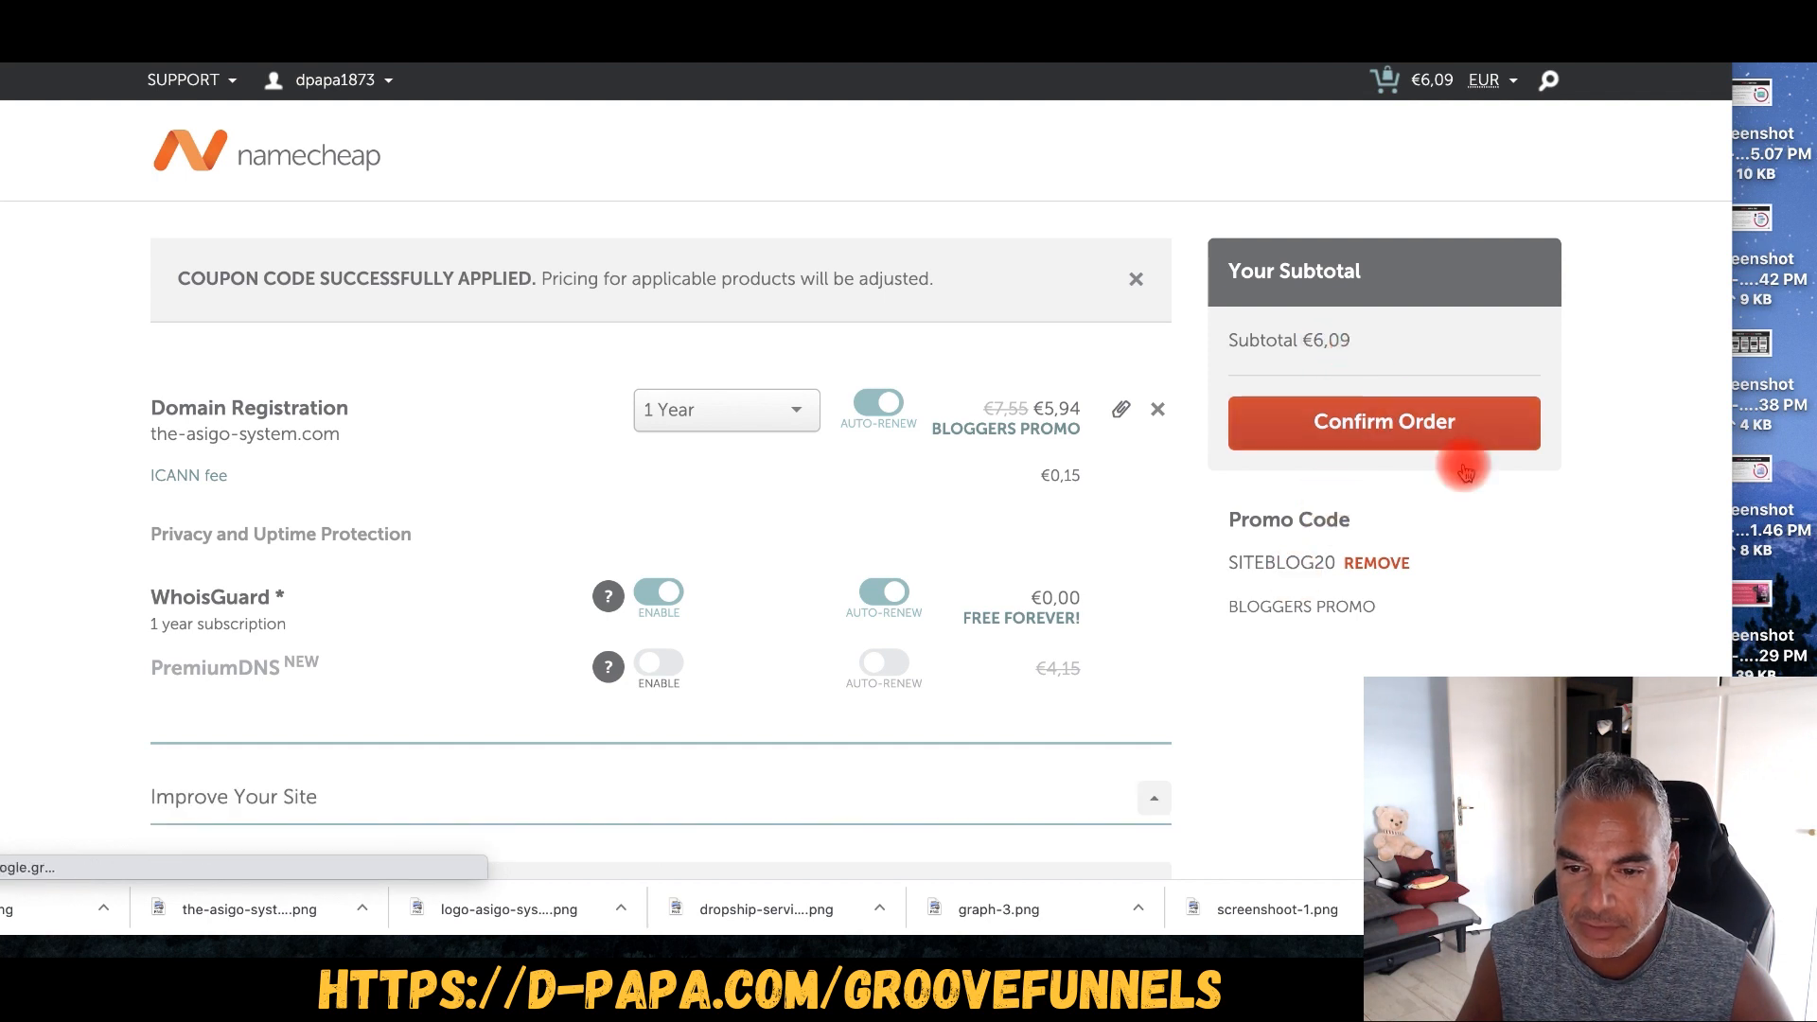
{"action": "left_click", "coordinate": [1395, 429]}
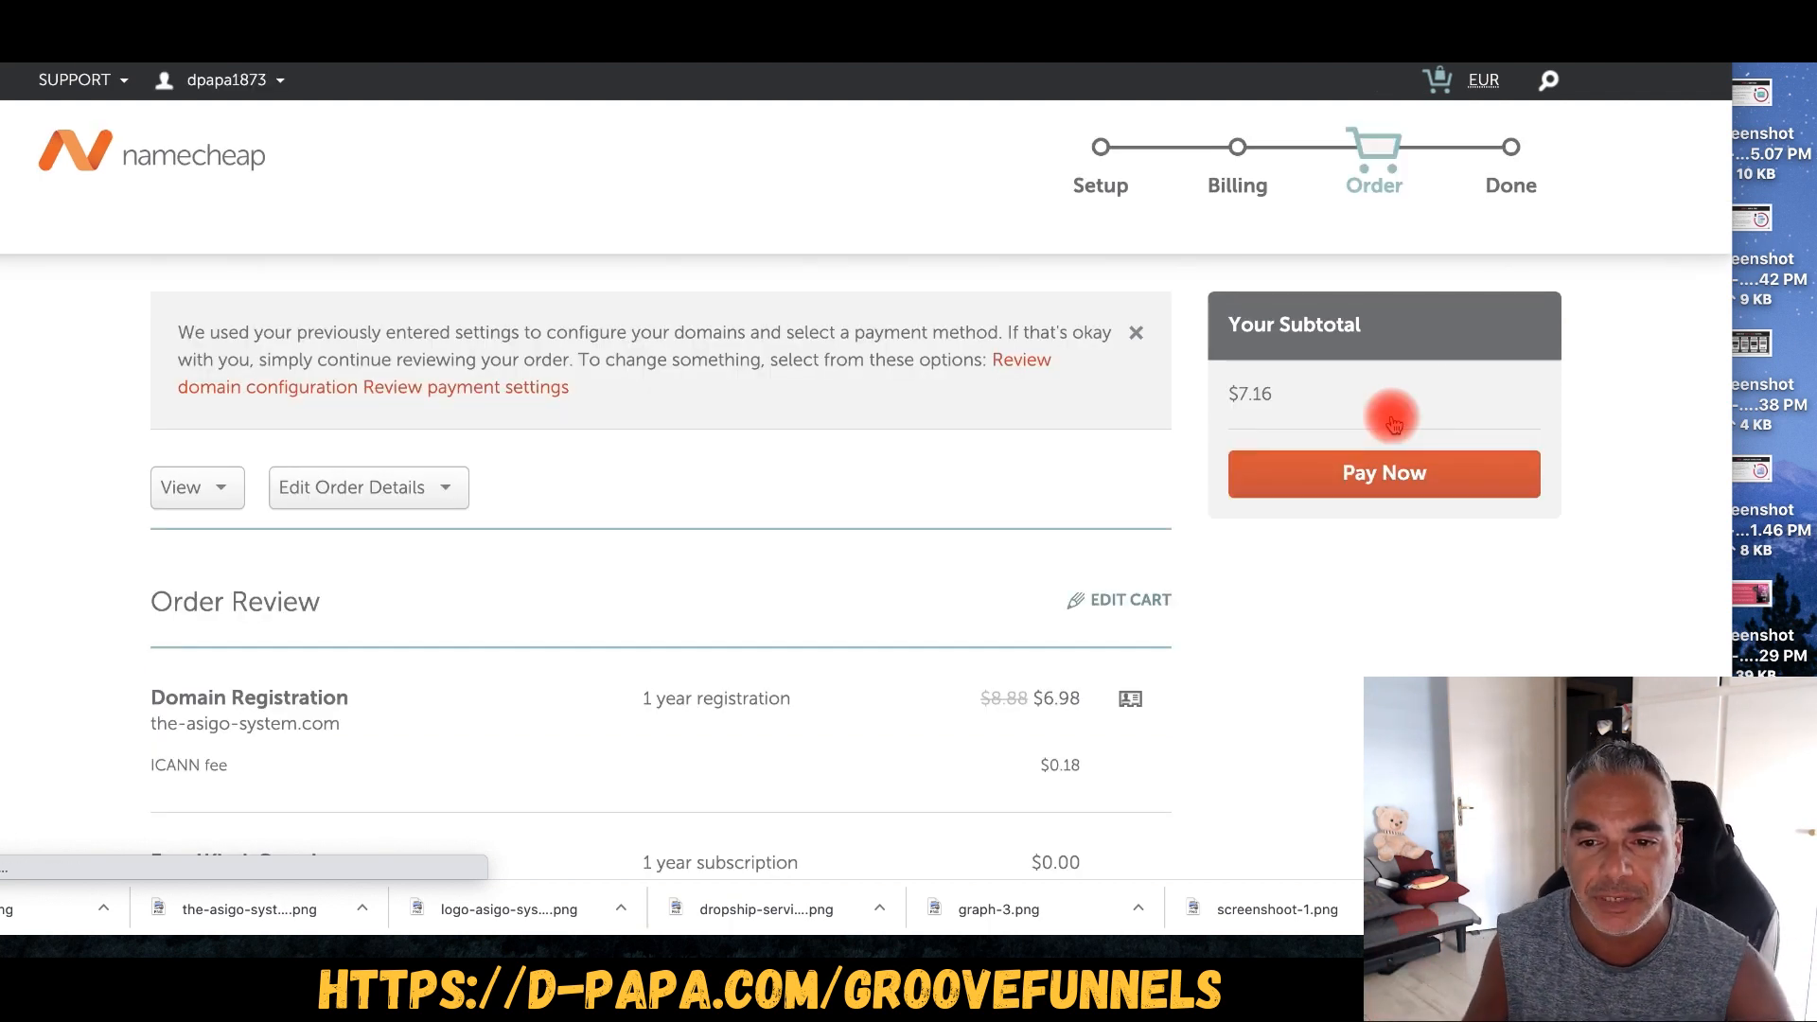
- Review the order and pay the $7.16 total for the-asigo-system.com
{"action": "left_click", "coordinate": [1446, 474]}
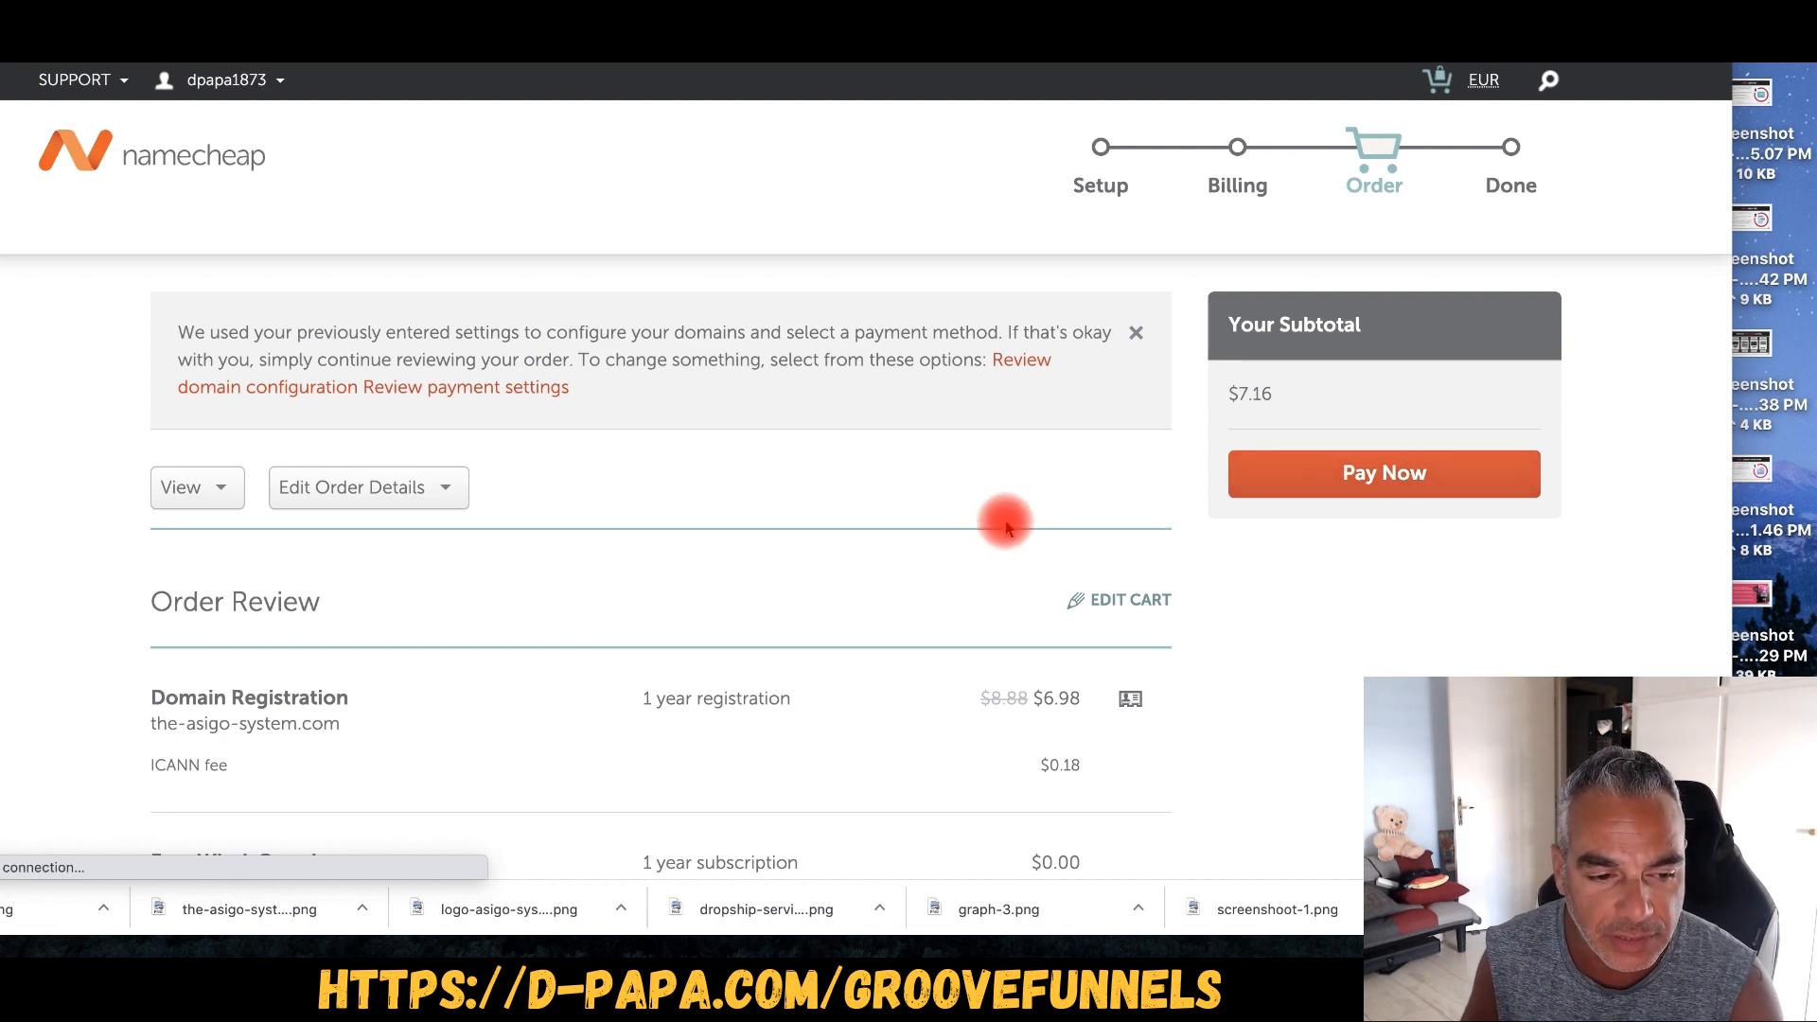
{"action": "scroll", "coordinate": [1005, 527], "scroll_direction": "down", "scroll_amount": 5}
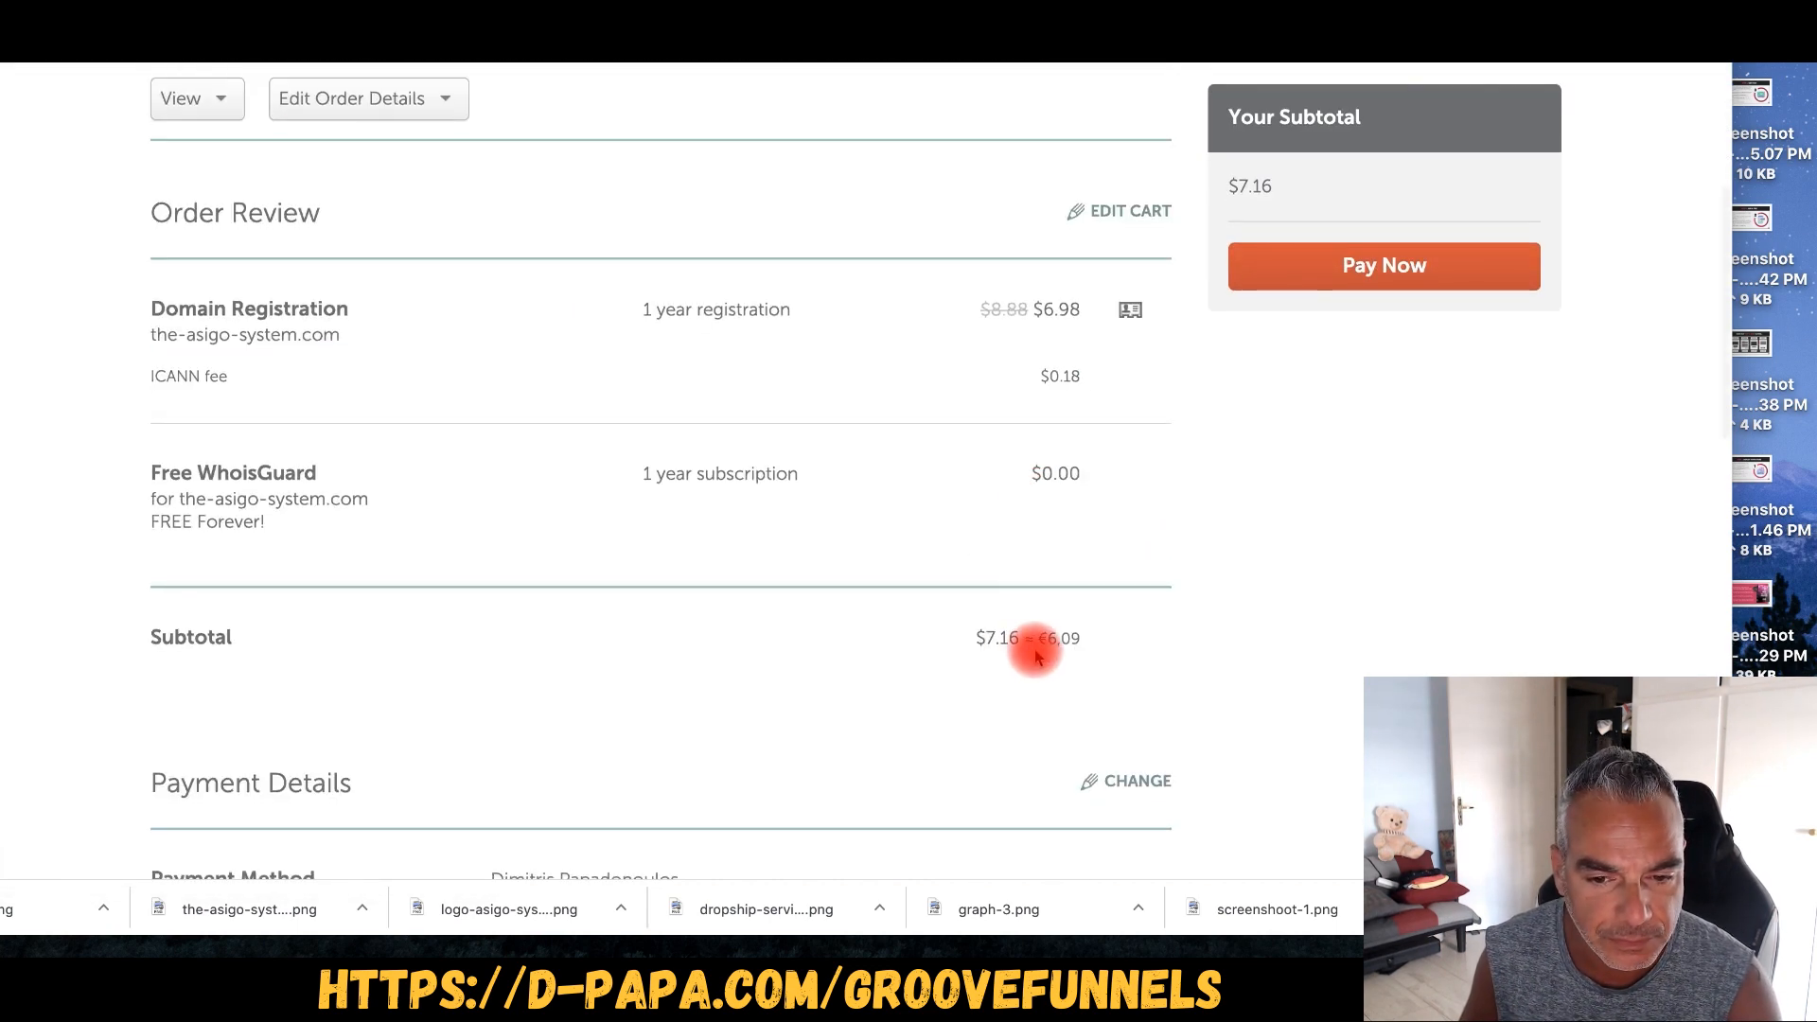
{"action": "scroll", "coordinate": [985, 713], "scroll_direction": "down", "scroll_amount": 2}
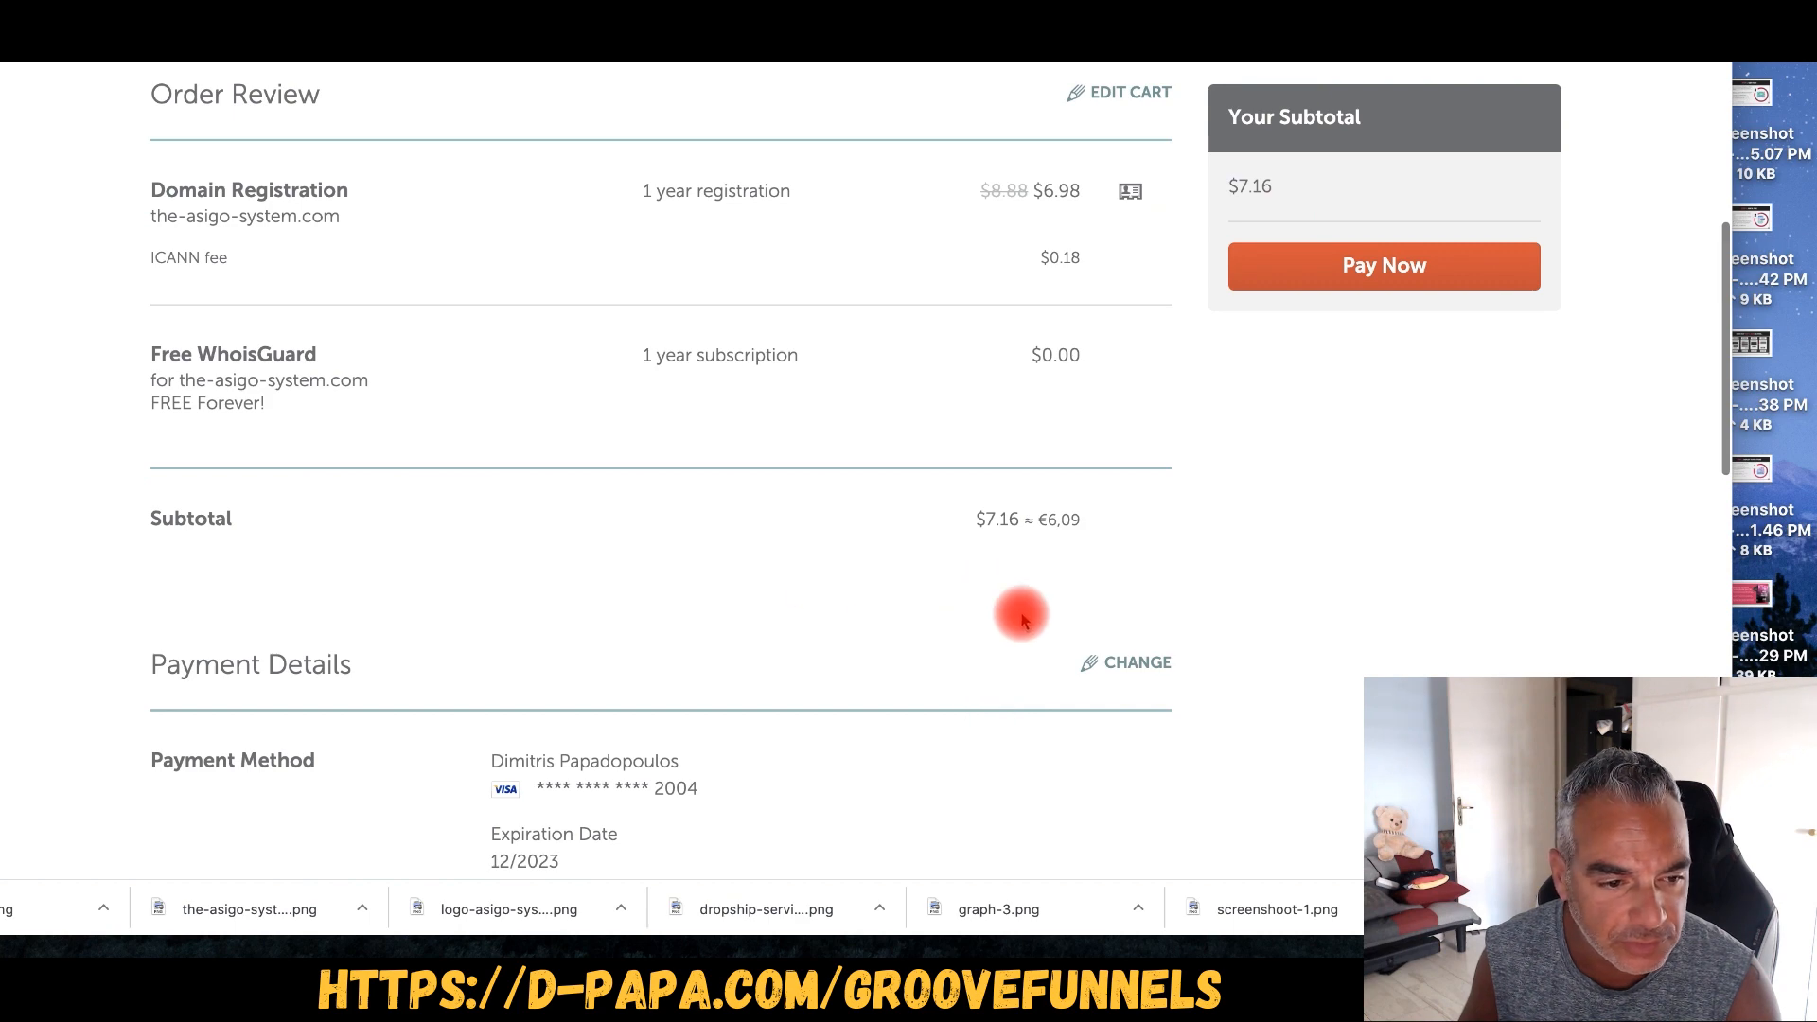
{"action": "scroll", "coordinate": [1022, 617], "scroll_direction": "down", "scroll_amount": 8}
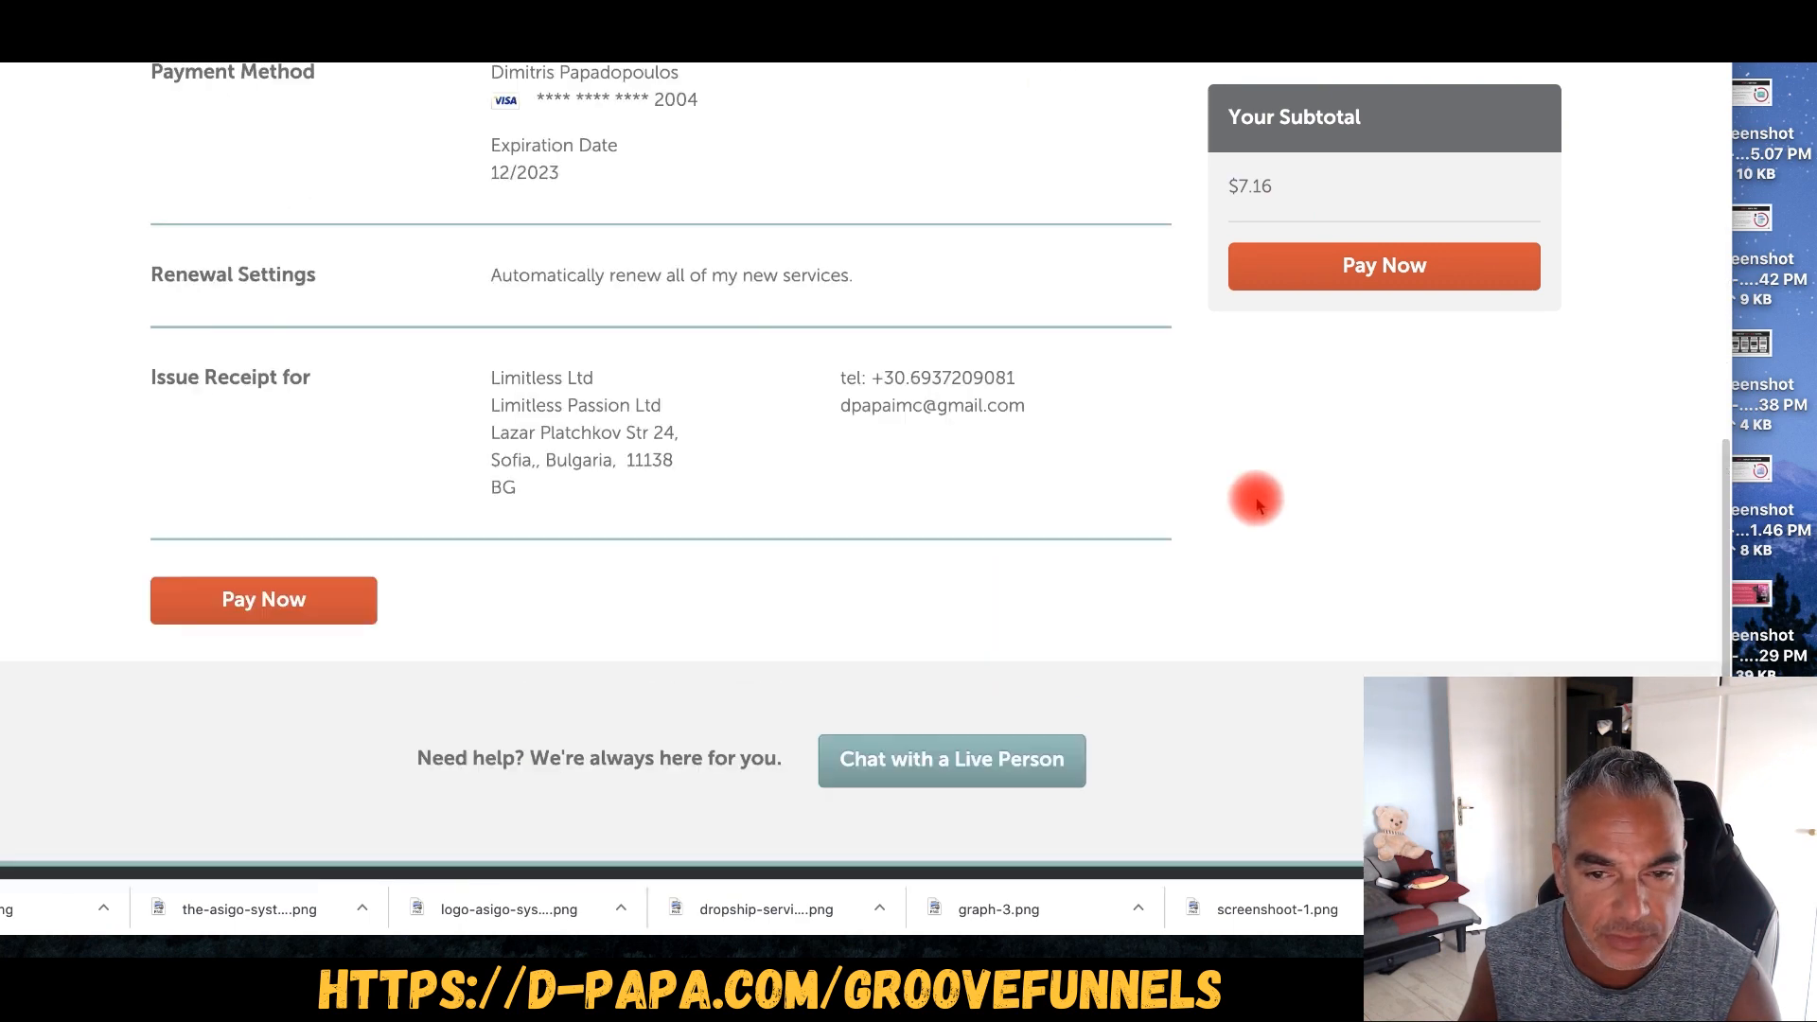
{"action": "scroll", "coordinate": [1189, 531], "scroll_direction": "up", "scroll_amount": 2}
{"action": "scroll", "coordinate": [1230, 397], "scroll_direction": "down", "scroll_amount": 4}
{"action": "left_click", "coordinate": [1401, 266]}
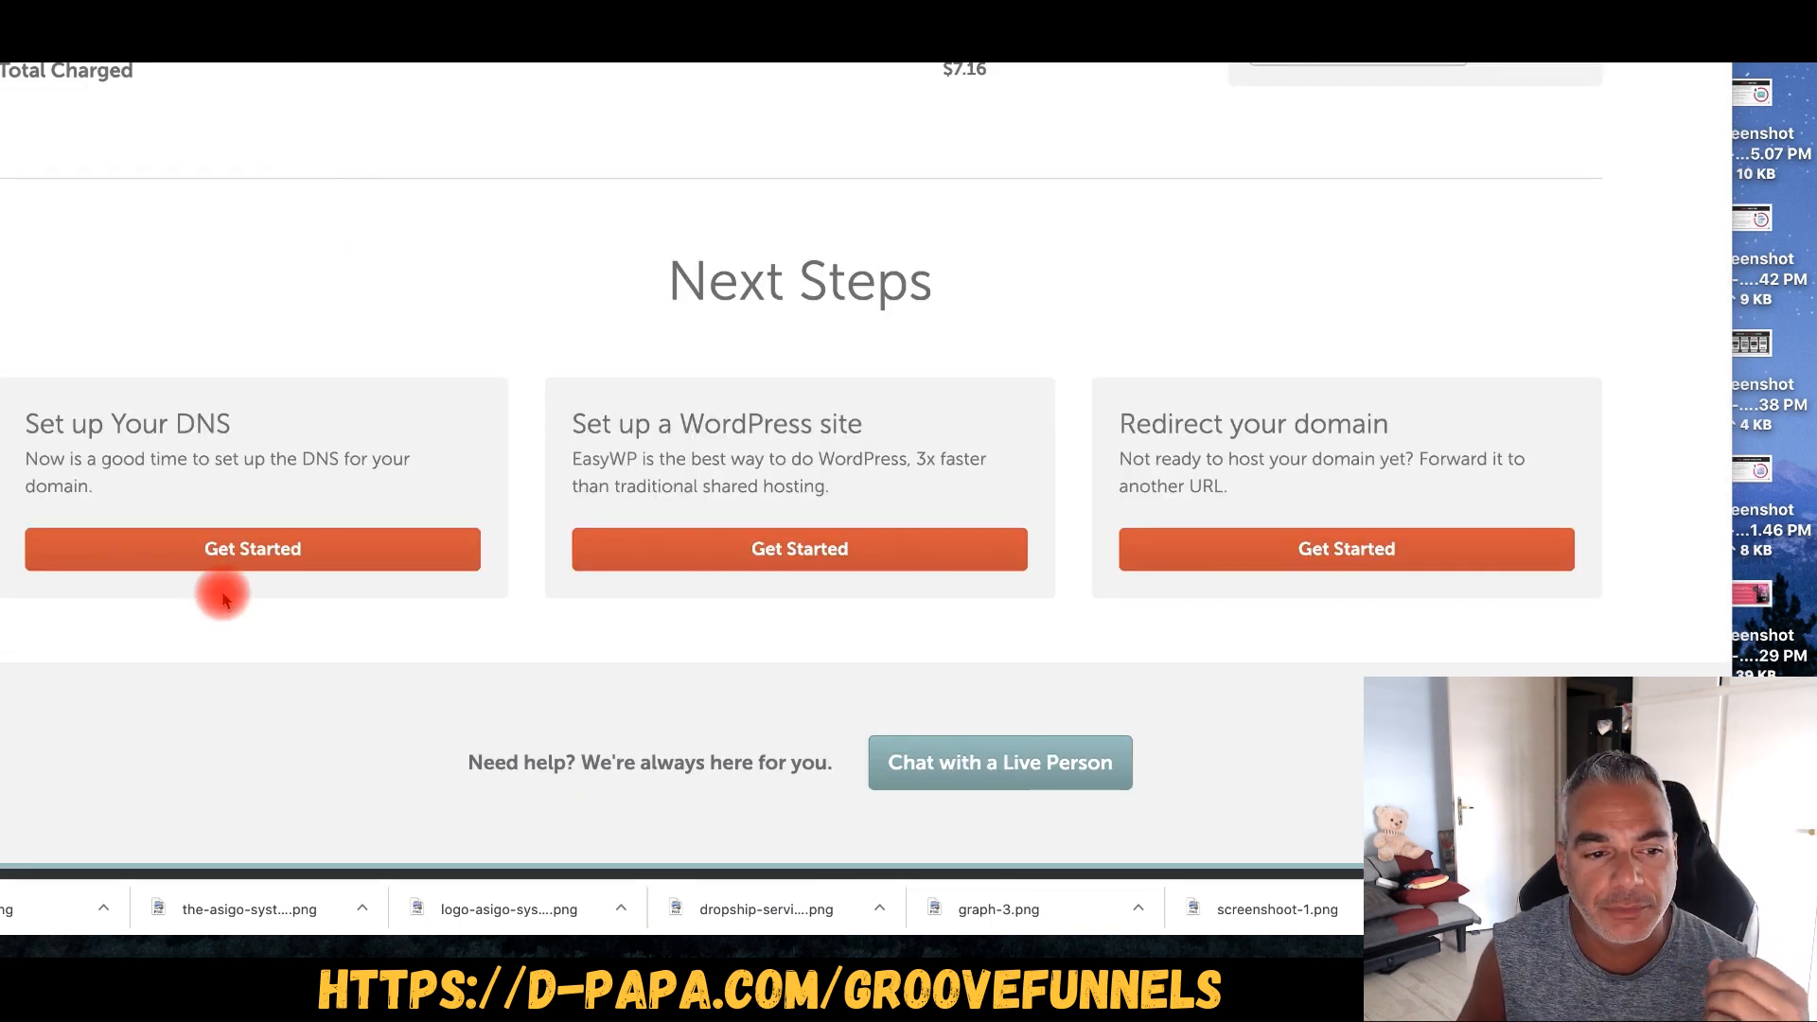
- Open the DNS setup guide, then go to Domains and the account Dashboard
{"action": "left_click", "coordinate": [255, 558]}
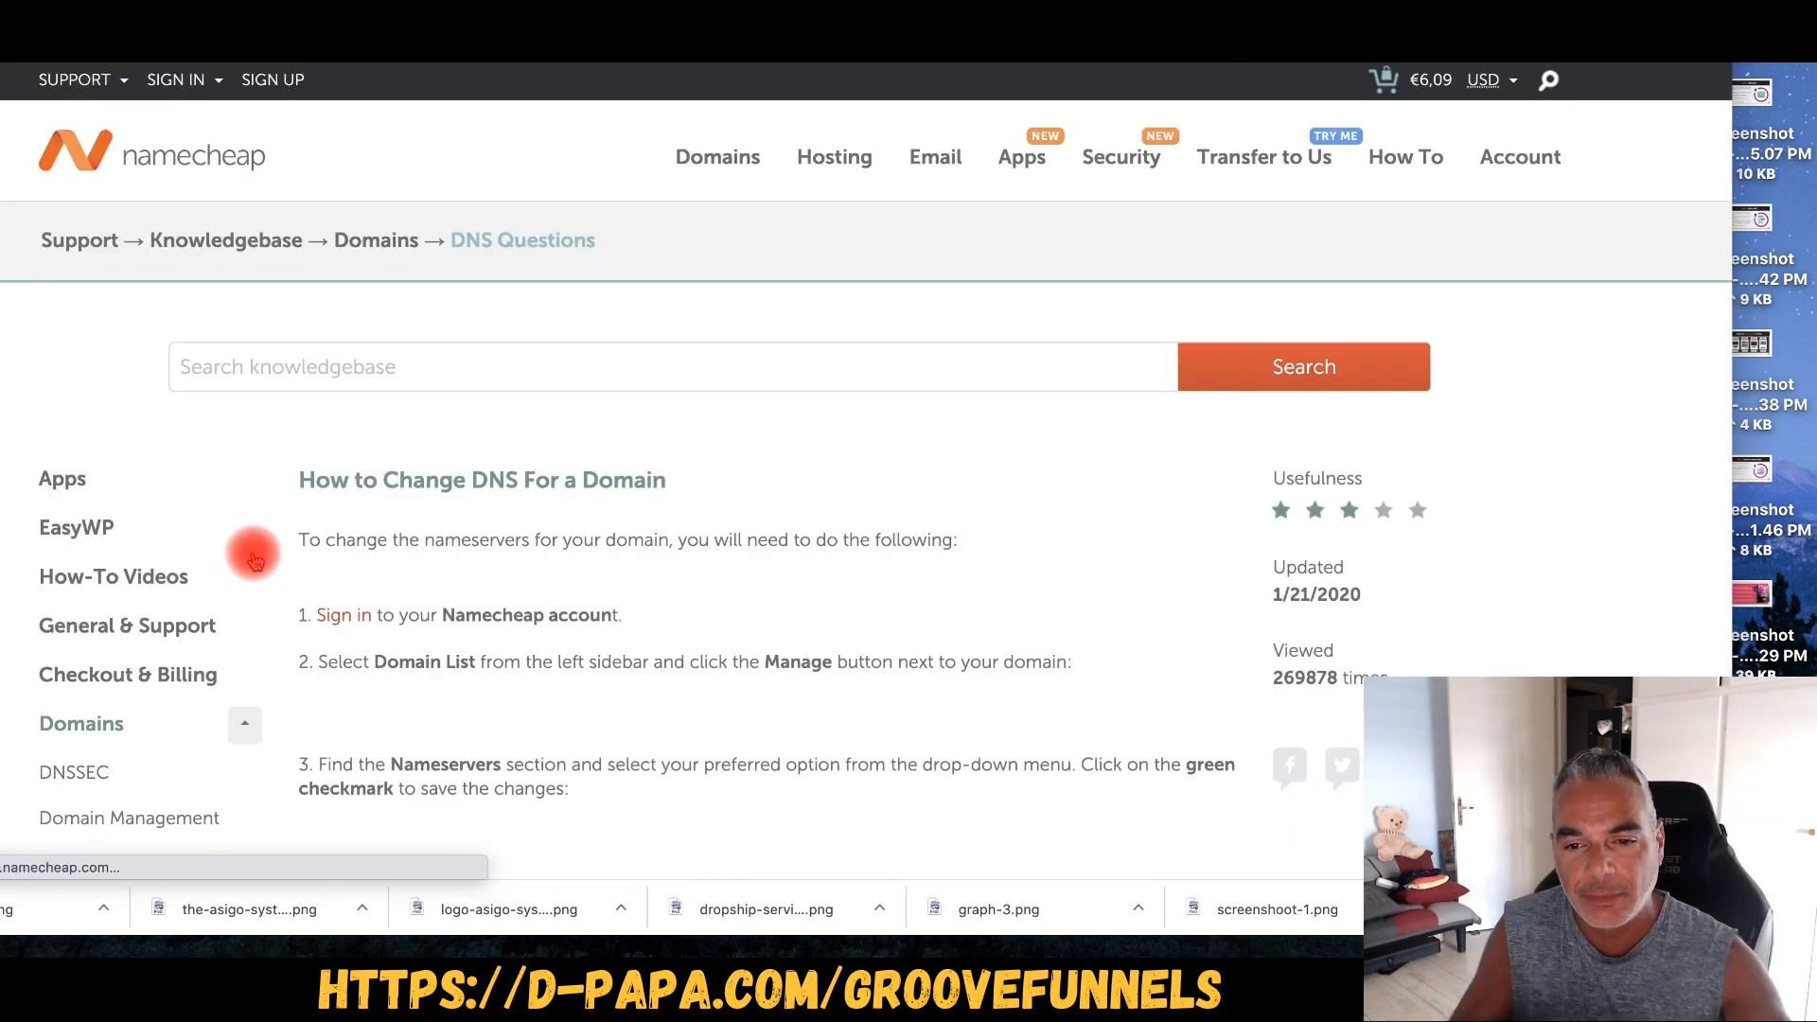
{"action": "scroll", "coordinate": [763, 409], "scroll_direction": "down", "scroll_amount": 15}
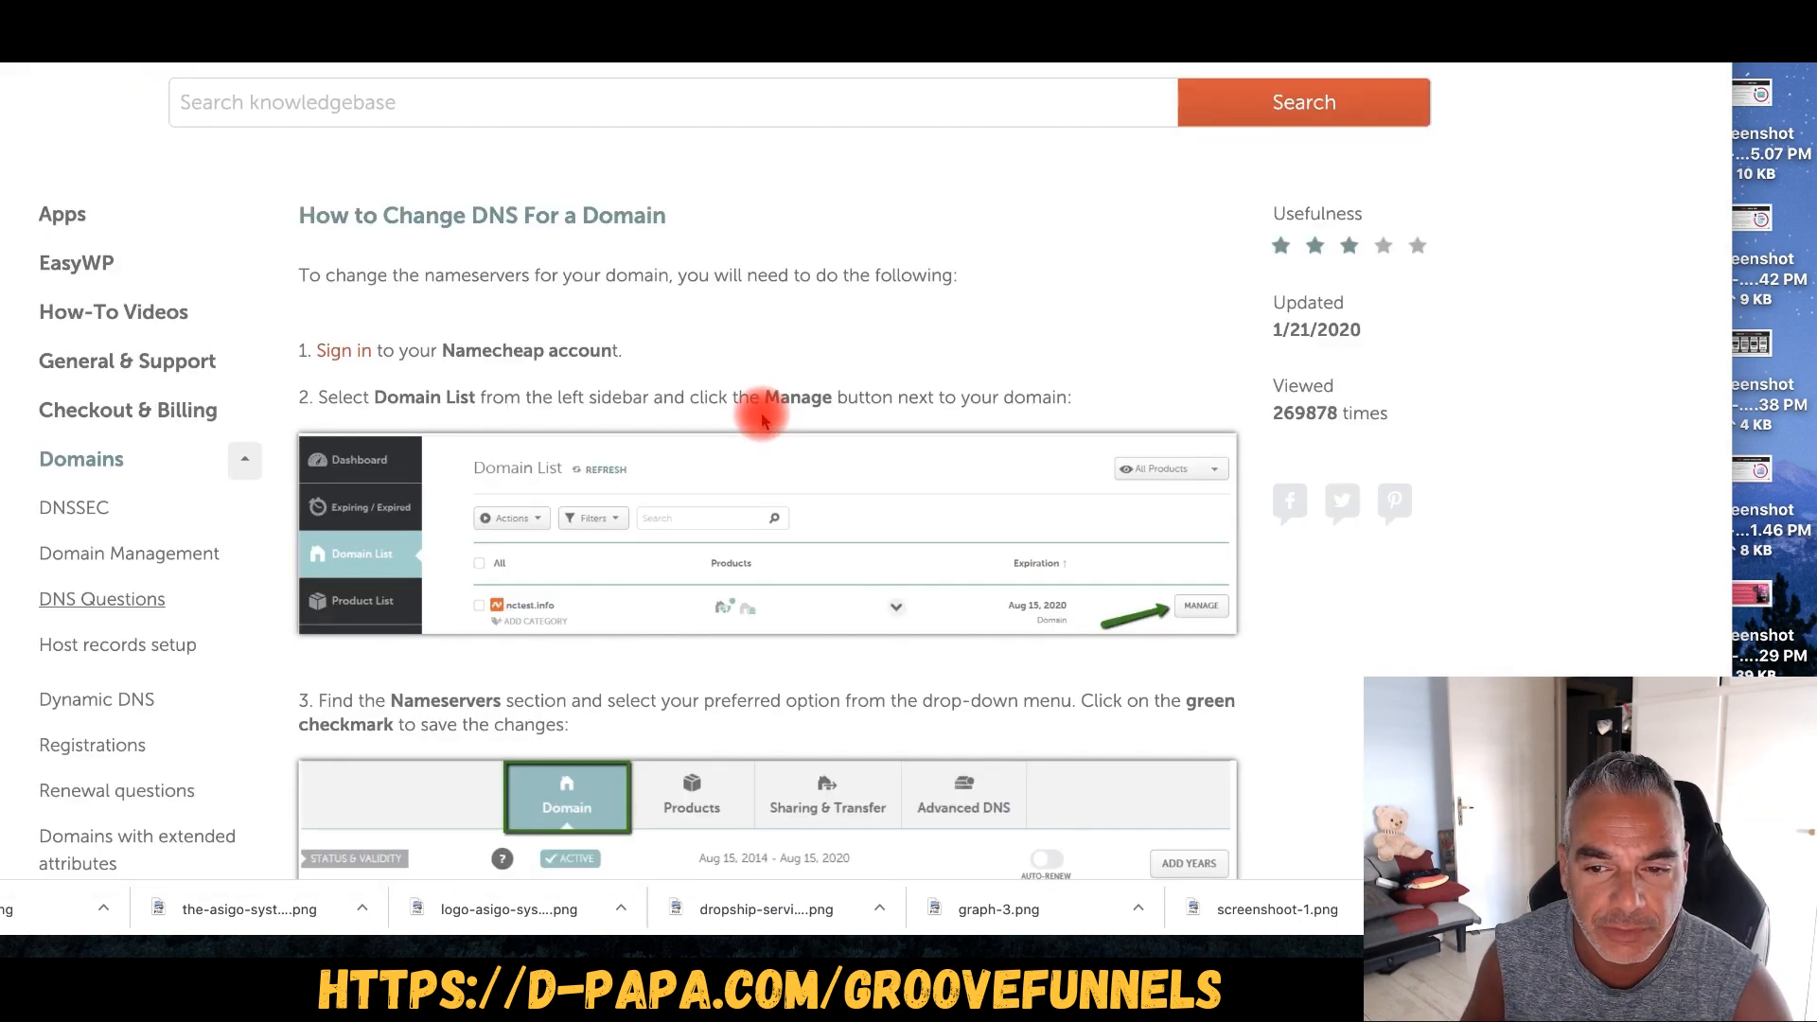
{"action": "scroll", "coordinate": [763, 420], "scroll_direction": "up", "scroll_amount": 15}
{"action": "mouse_move", "coordinate": [629, 156]}
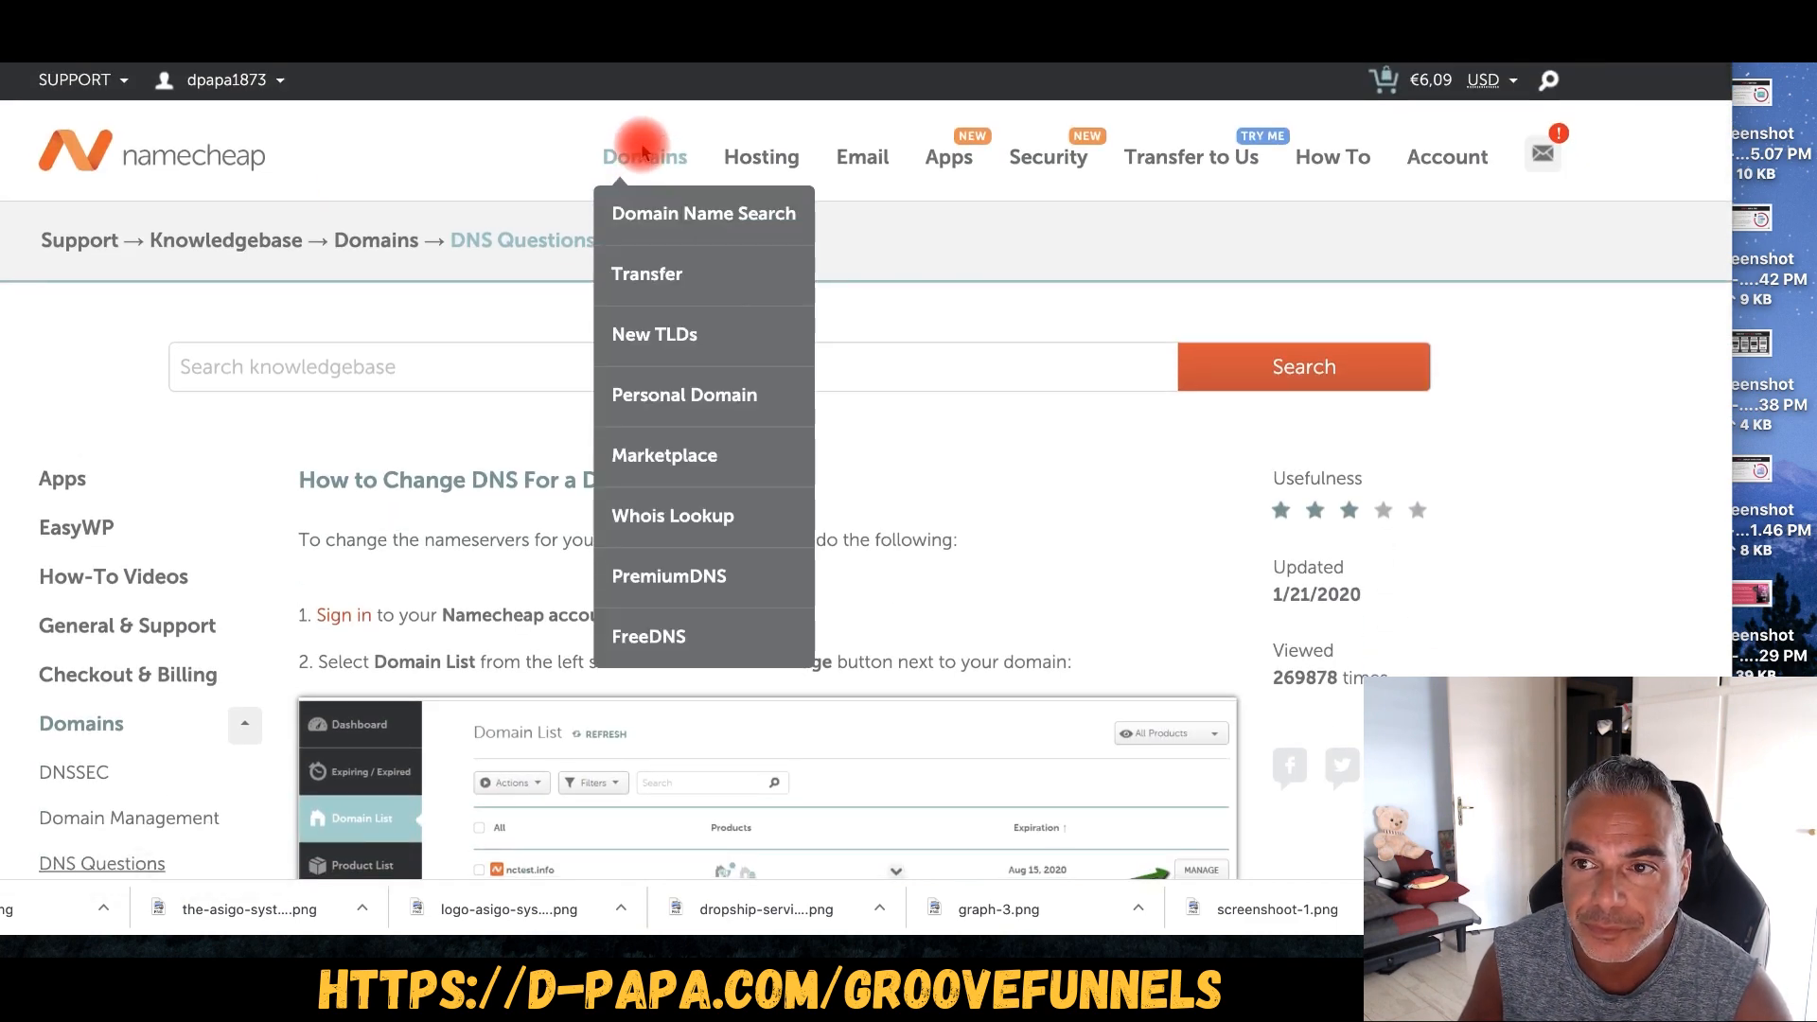
{"action": "left_click", "coordinate": [642, 152]}
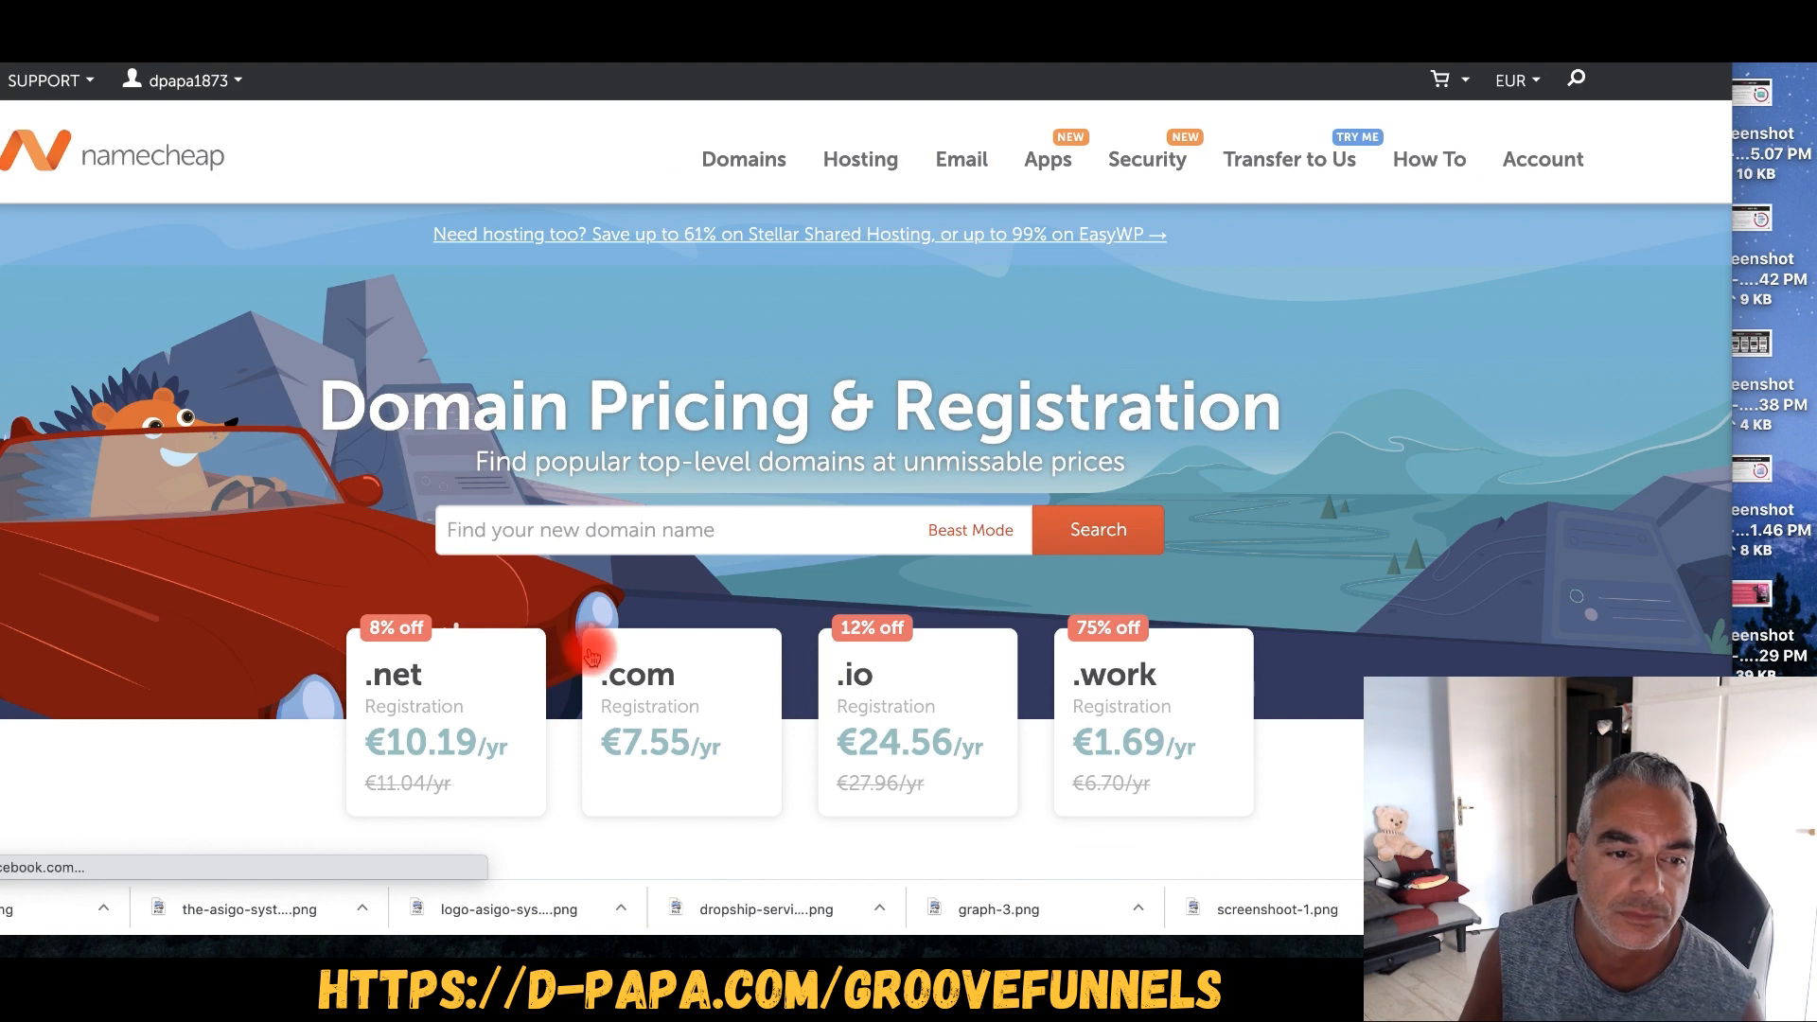
{"action": "mouse_move", "coordinate": [227, 77]}
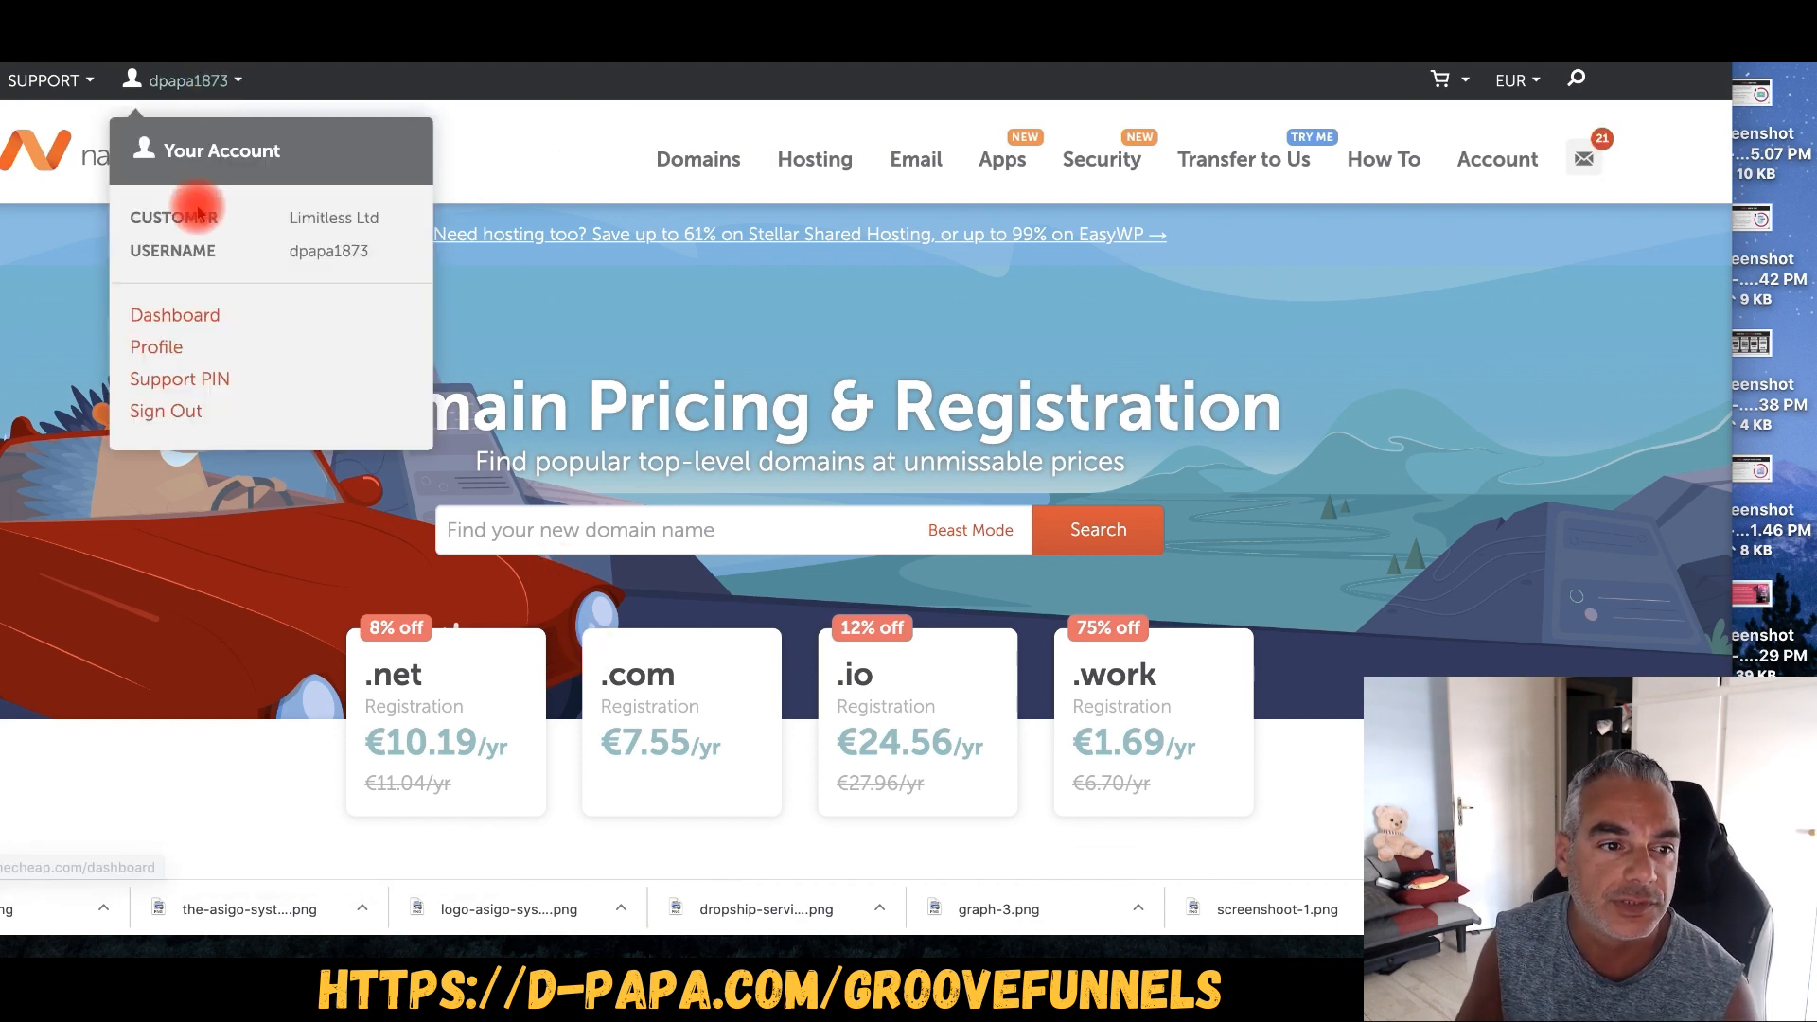
{"action": "left_click", "coordinate": [171, 324]}
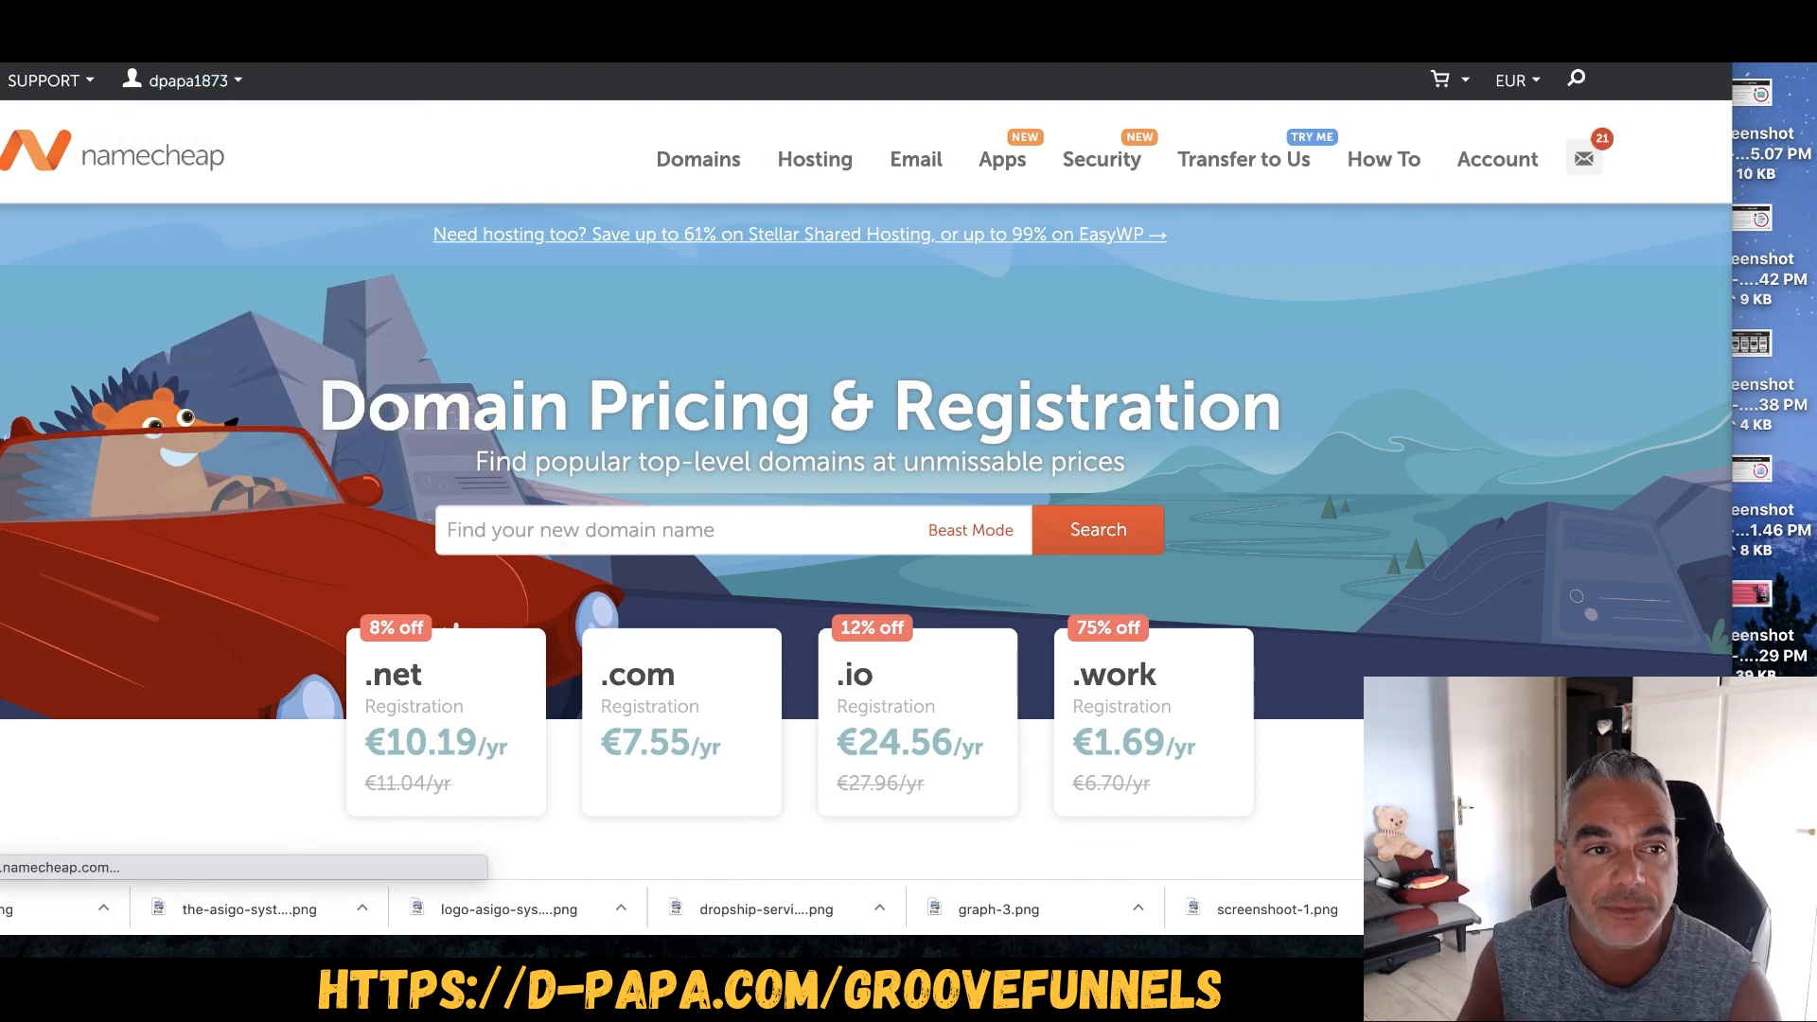
{"action": "scroll", "coordinate": [369, 530], "scroll_direction": "down", "scroll_amount": 2}
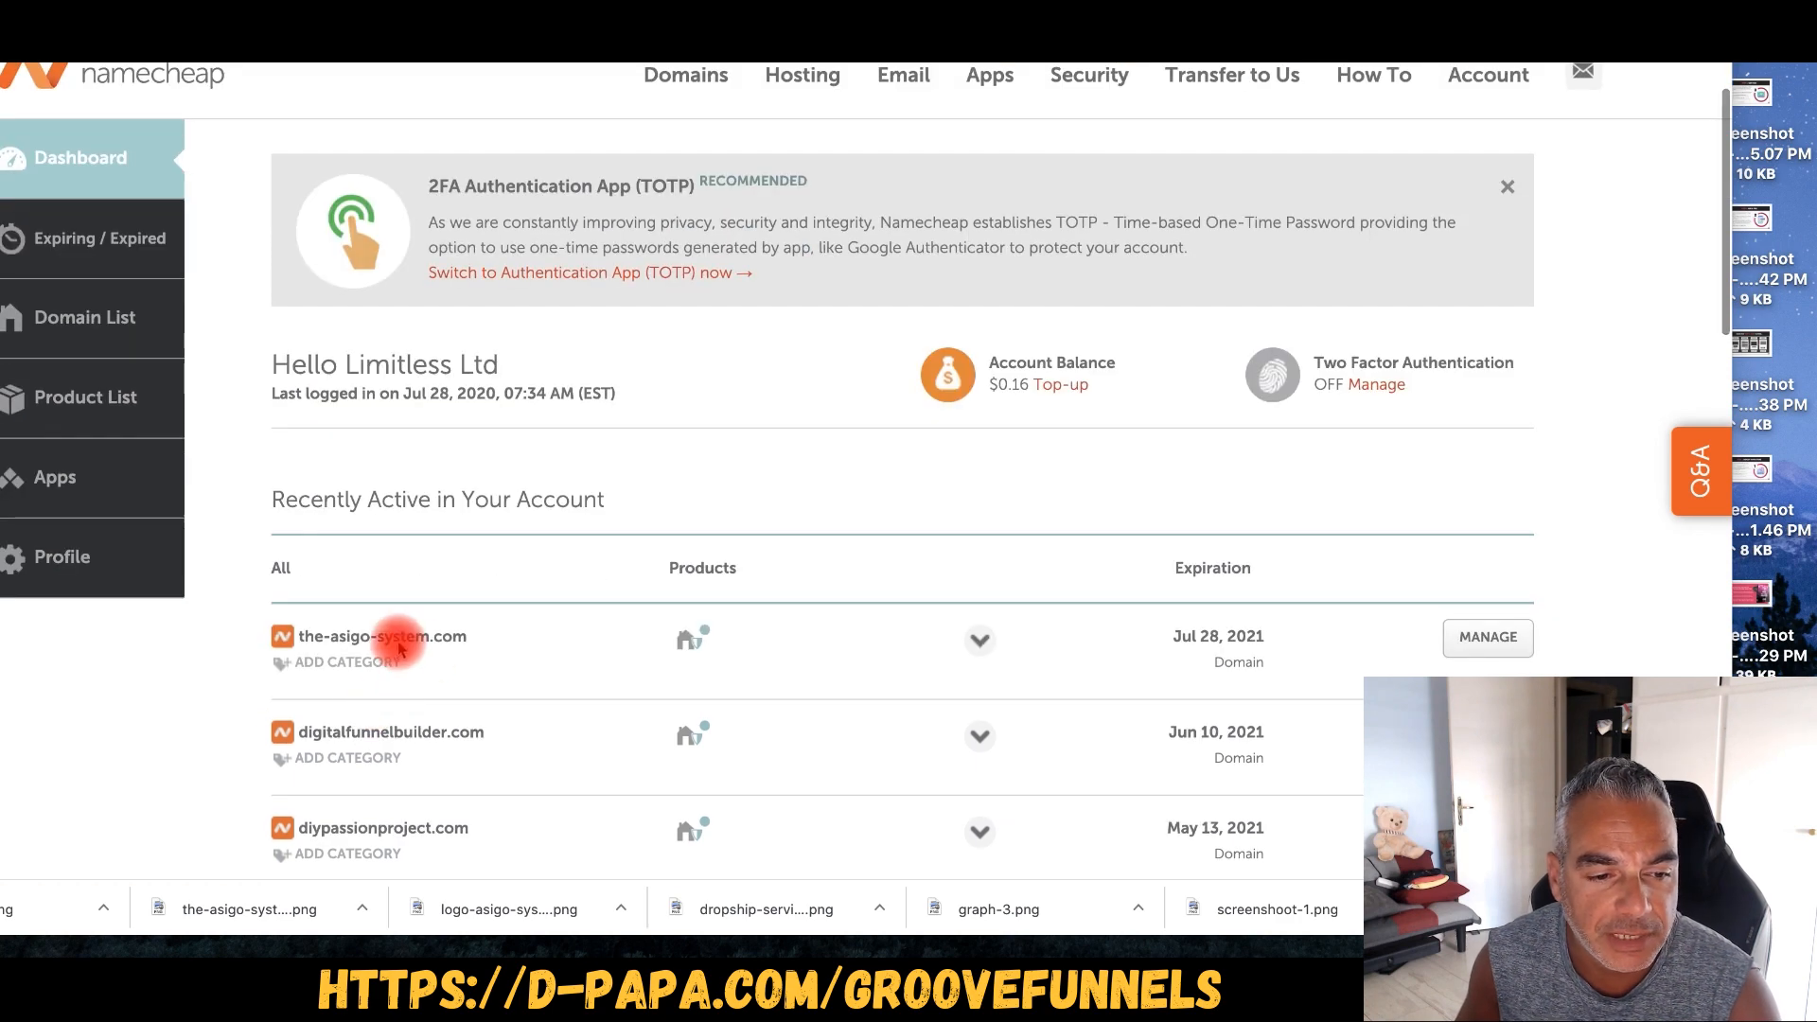
- In Advanced DNS for the-asigo-system.com, delete the www CNAME value parkingpage.namecheap.com
{"action": "left_click", "coordinate": [1522, 640]}
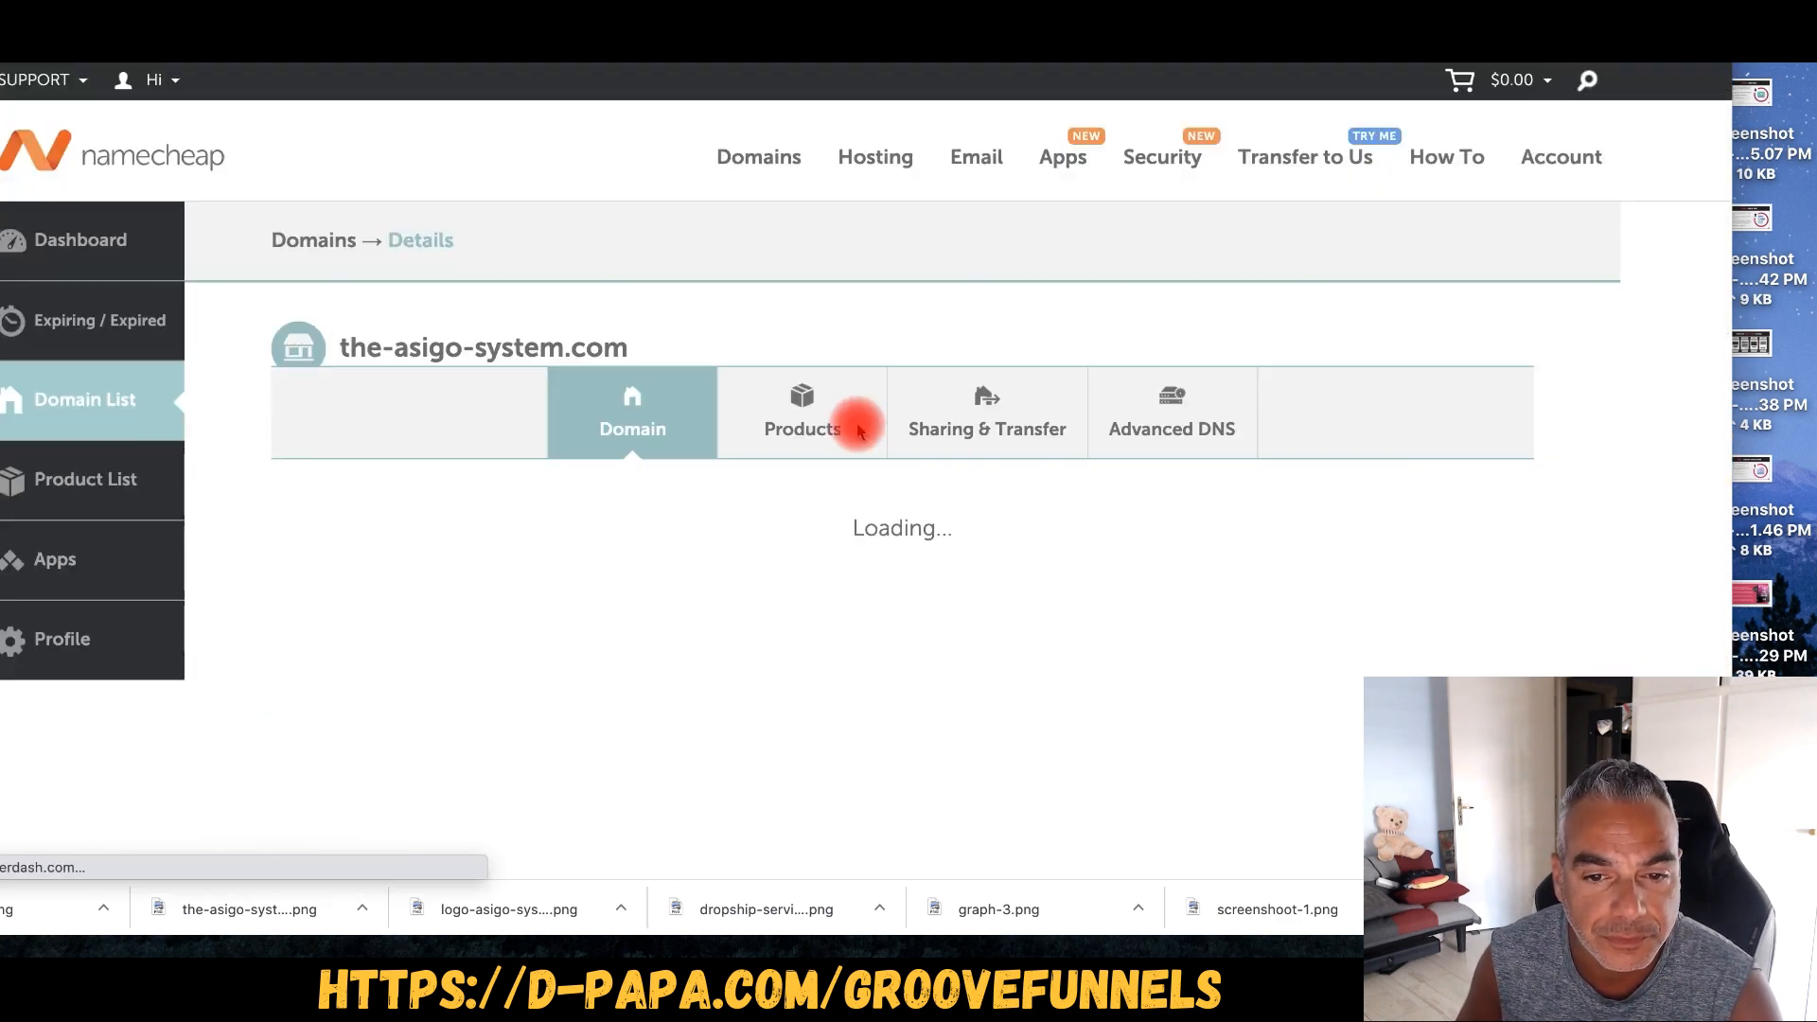
{"action": "left_click", "coordinate": [1163, 438]}
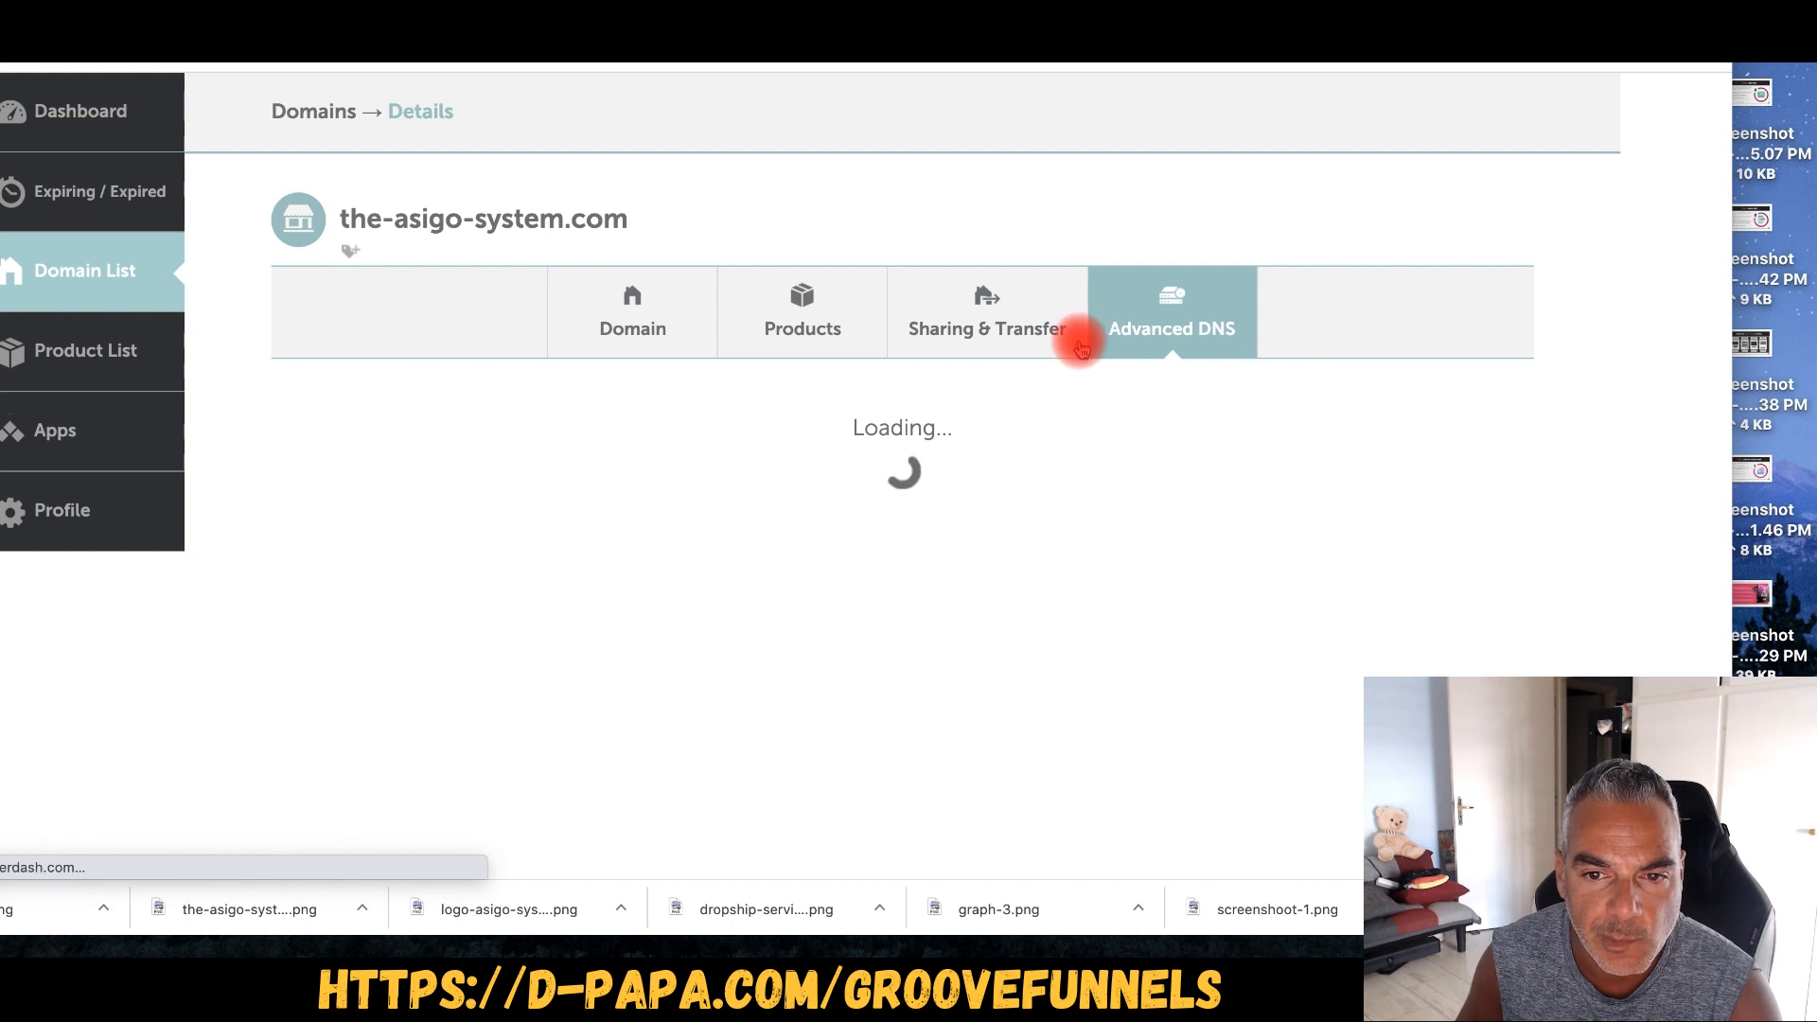
{"action": "scroll", "coordinate": [877, 564], "scroll_direction": "down", "scroll_amount": 2}
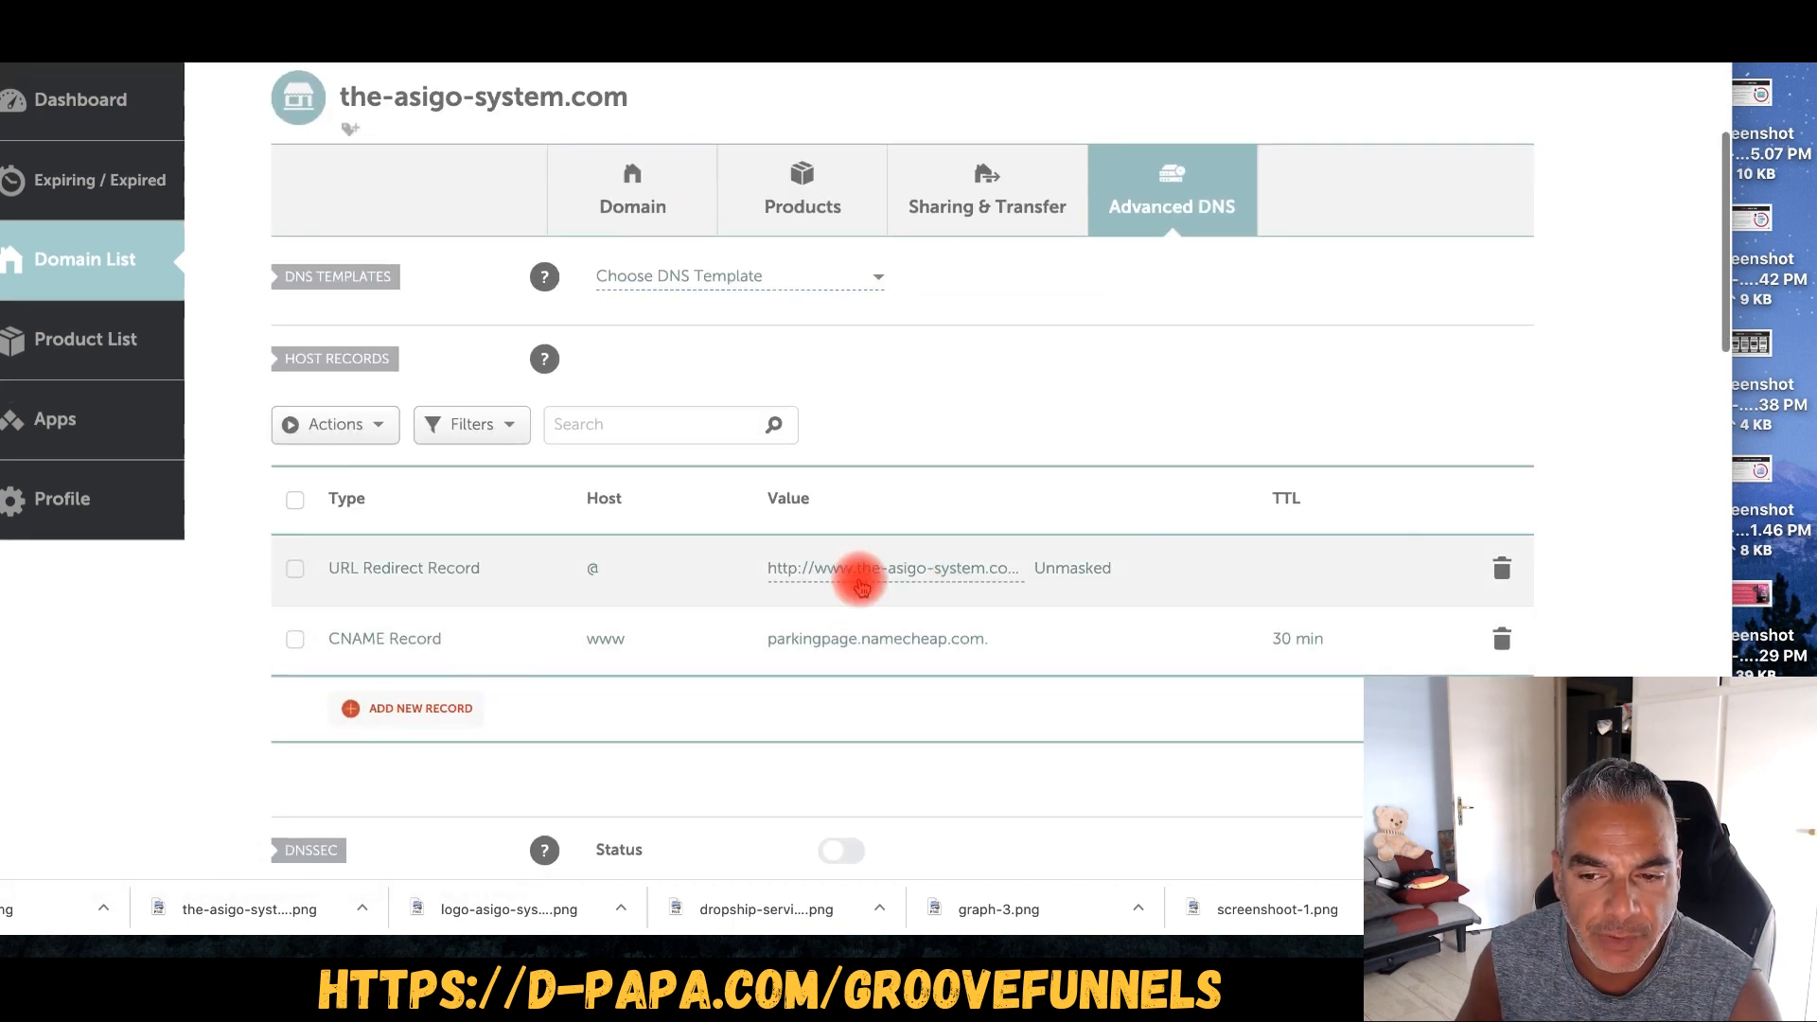
{"action": "scroll", "coordinate": [414, 690], "scroll_direction": "down", "scroll_amount": 1}
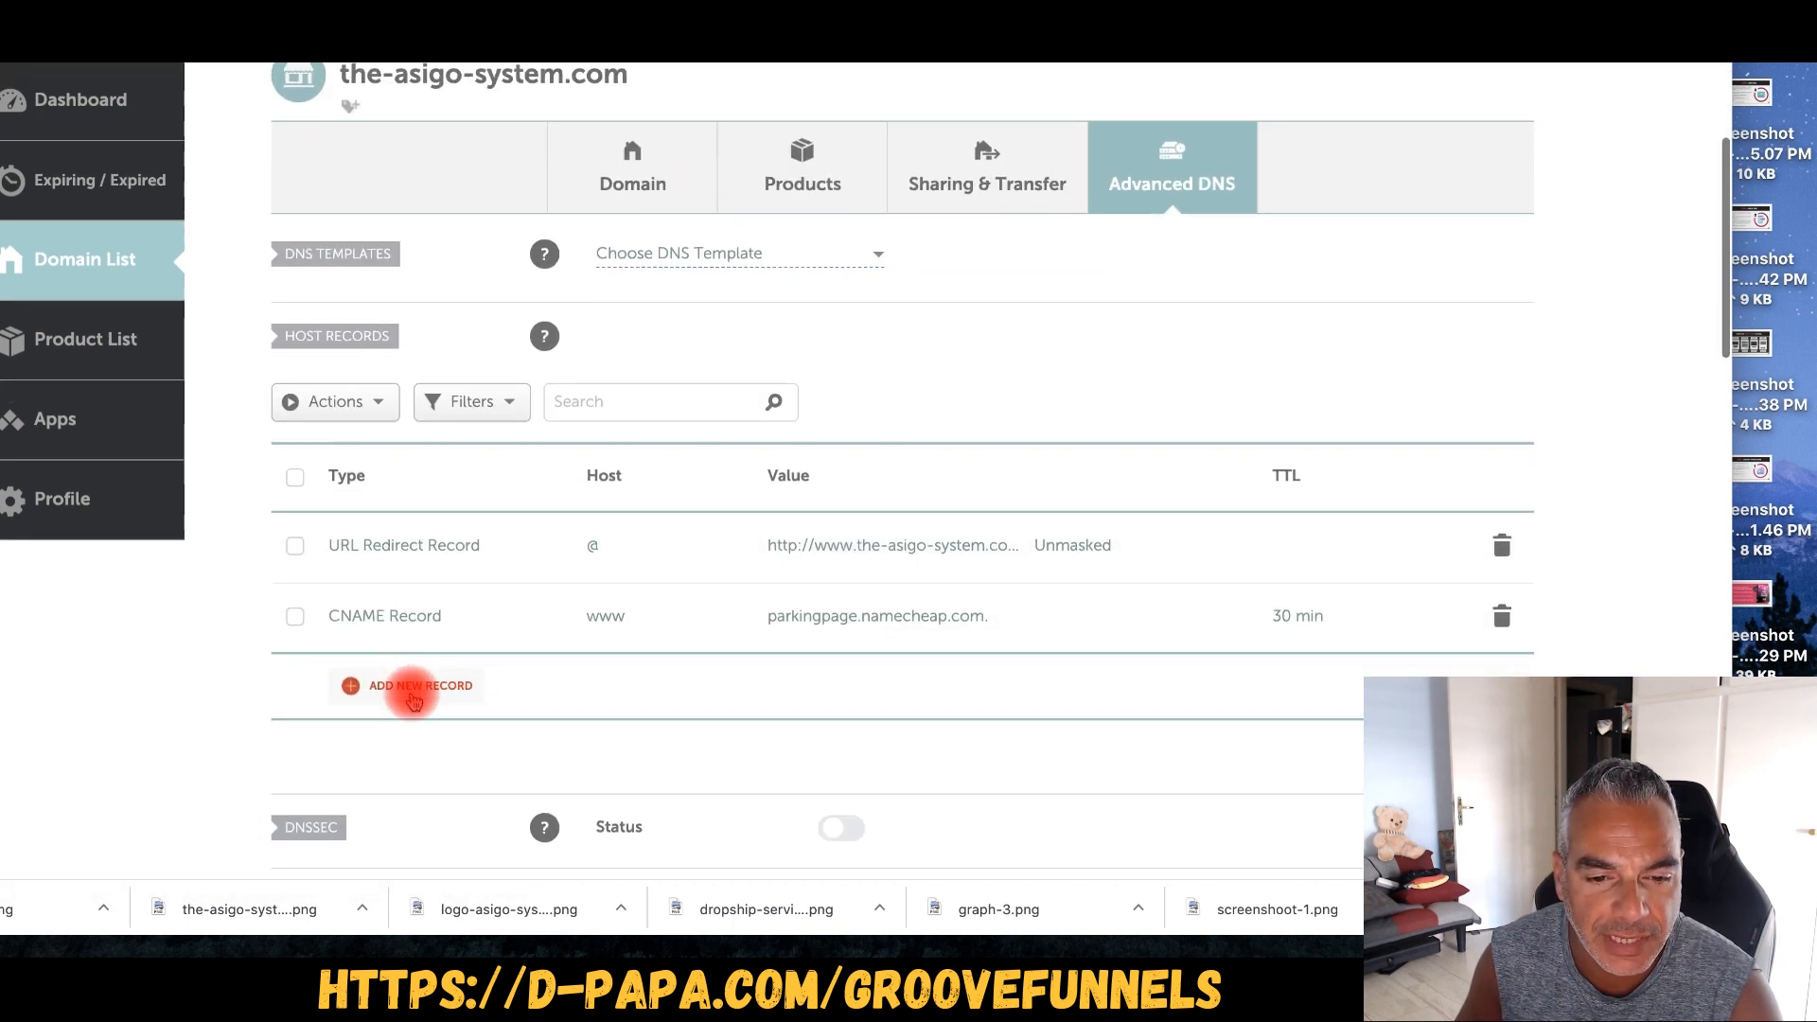
{"action": "scroll", "coordinate": [414, 691], "scroll_direction": "down", "scroll_amount": 1}
{"action": "left_click", "coordinate": [1395, 596]}
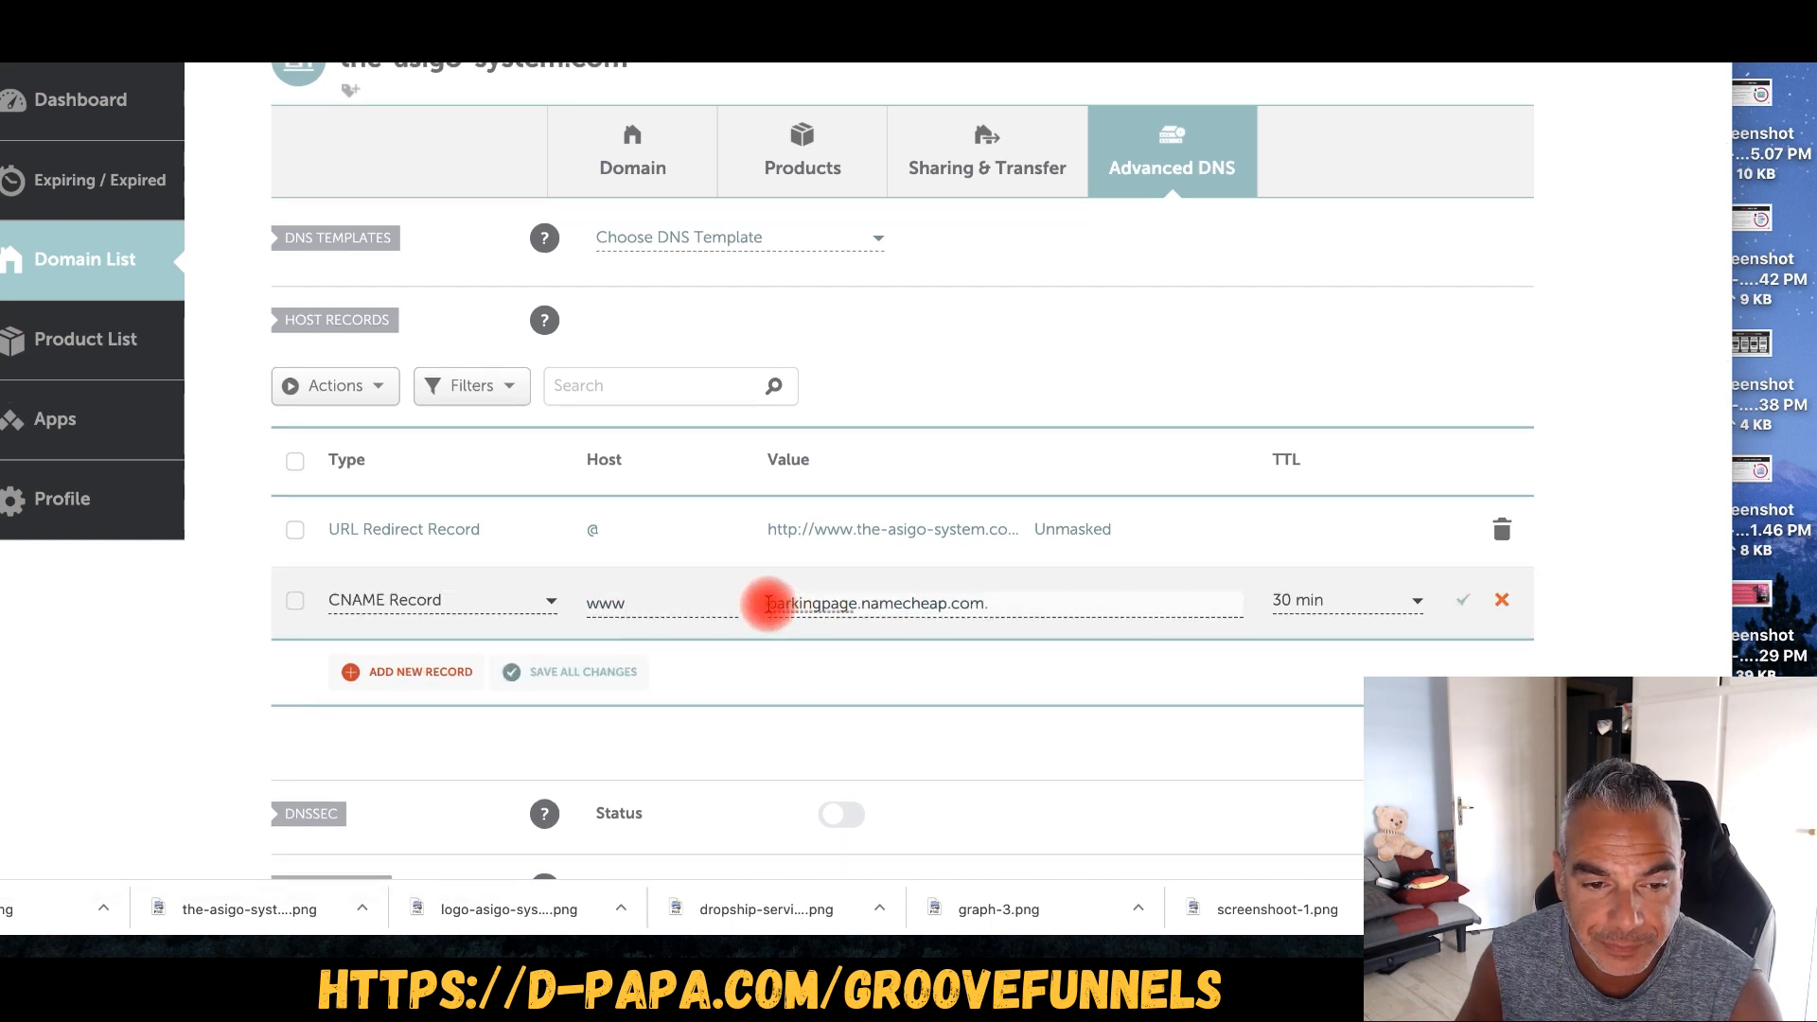
{"action": "left_click_drag", "start_coordinate": [769, 603], "coordinate": [992, 606]}
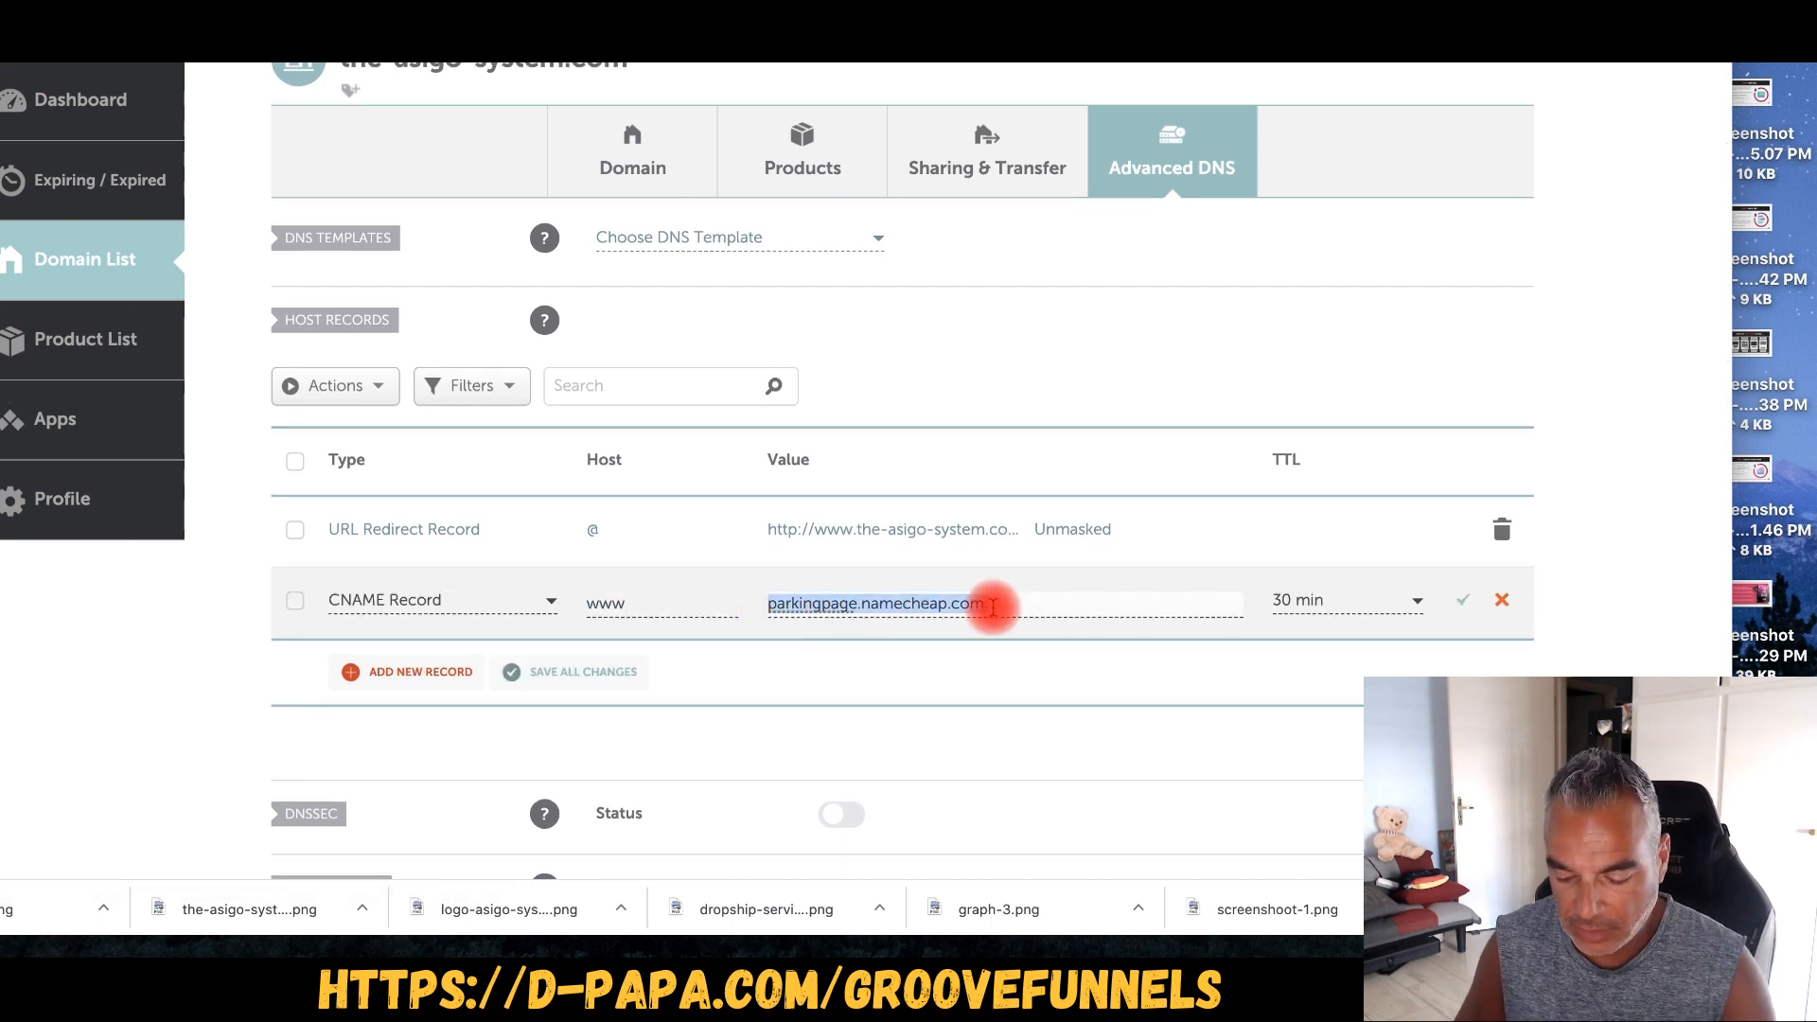
{"action": "key", "text": "BackSpace"}
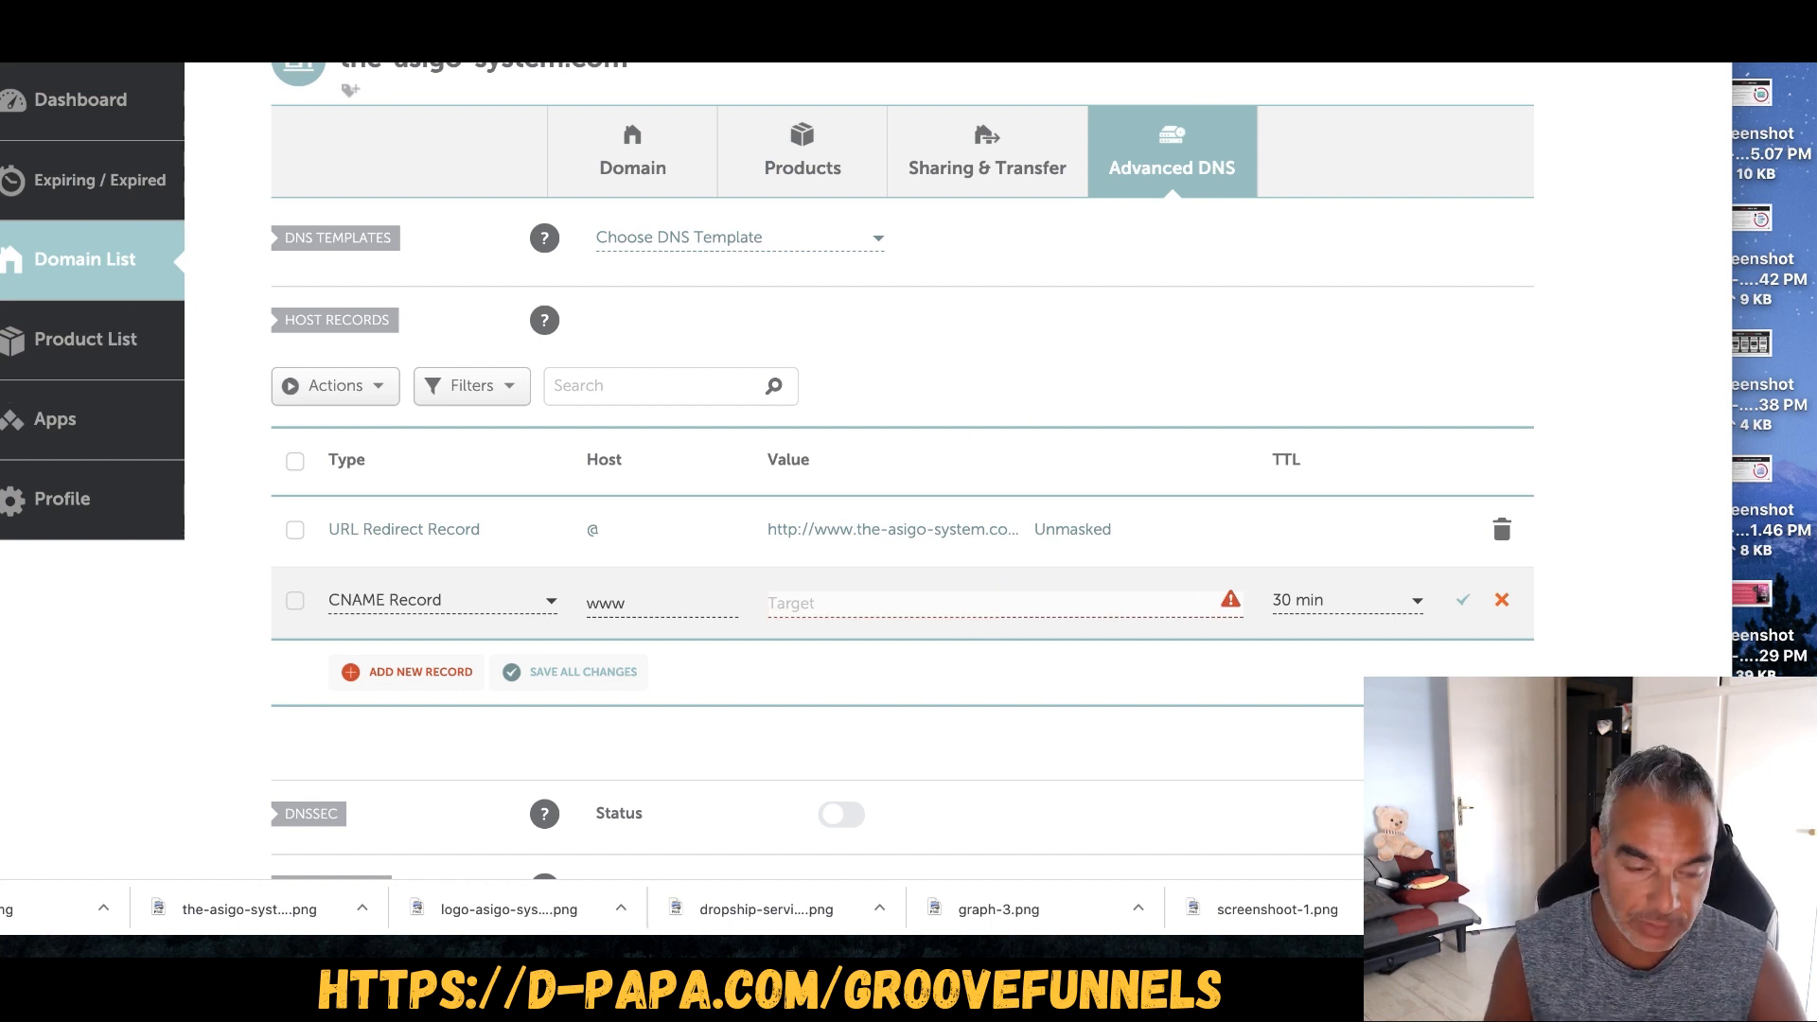
{"action": "key", "text": "ctrl+Tab"}
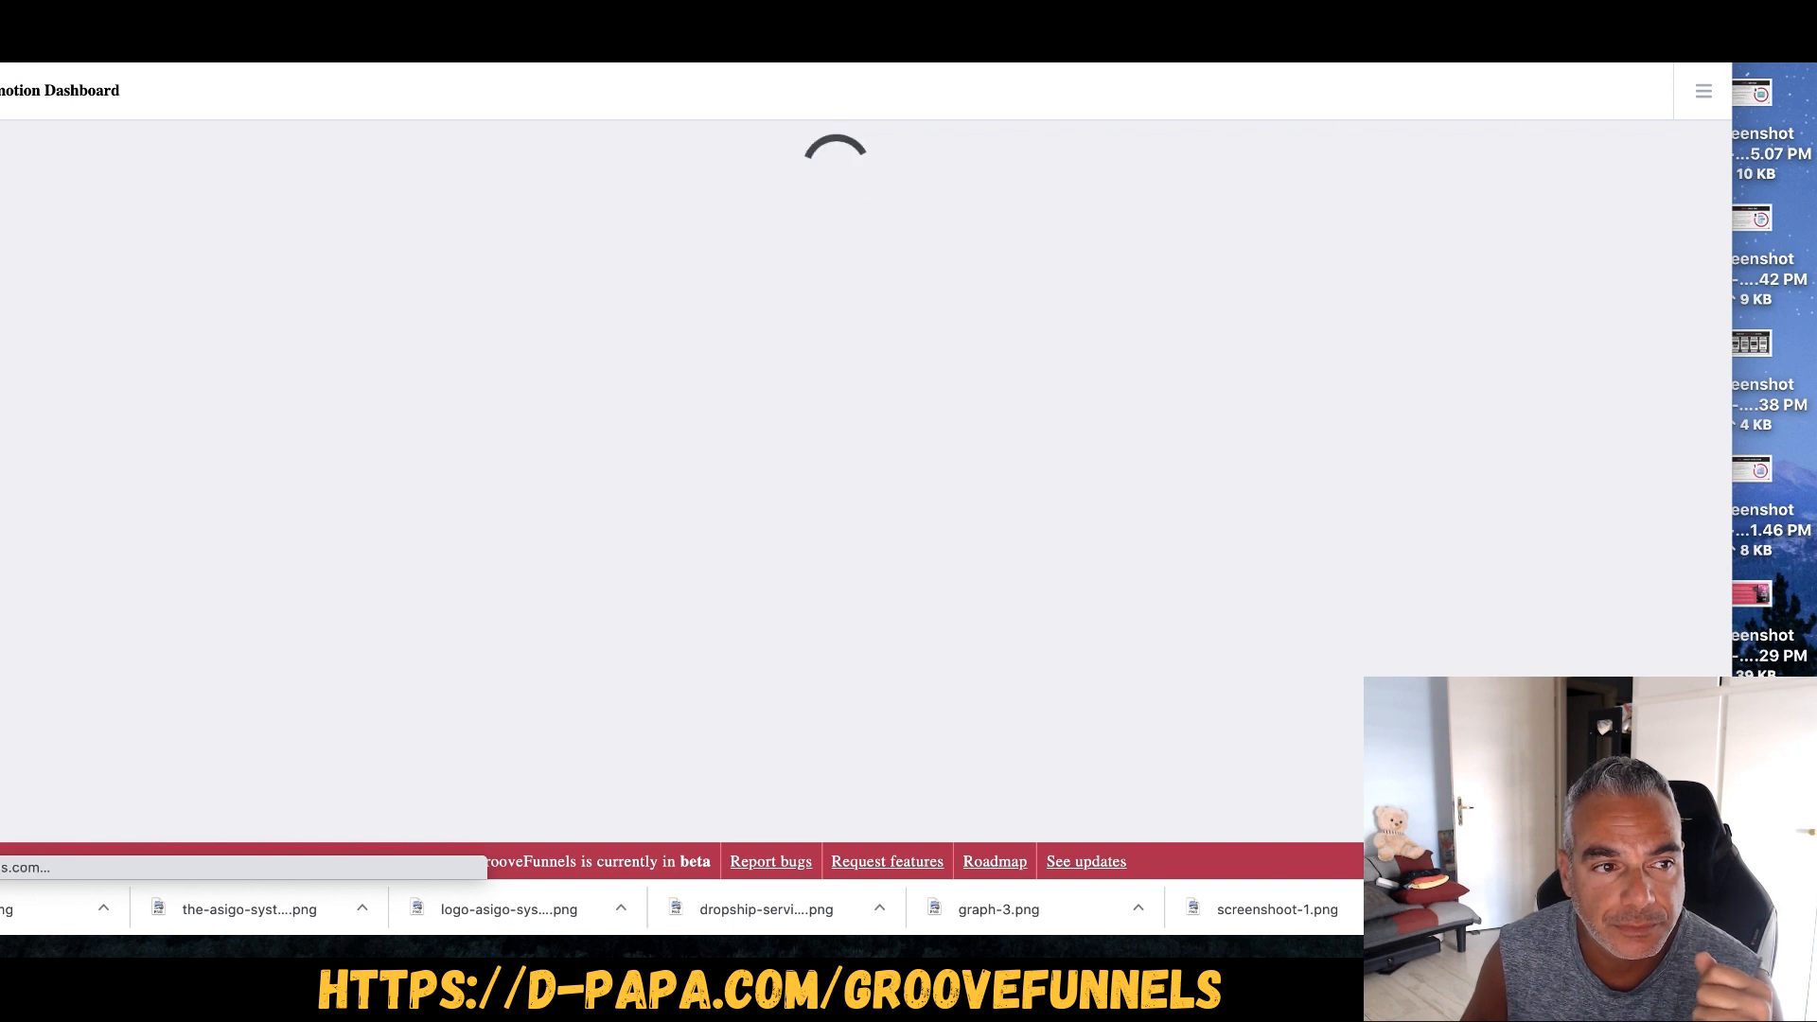
- Return to the GrooveFunnels dashboard and open the Groove app switcher menu
{"action": "left_click_drag", "start_coordinate": [908, 38], "coordinate": [968, 38]}
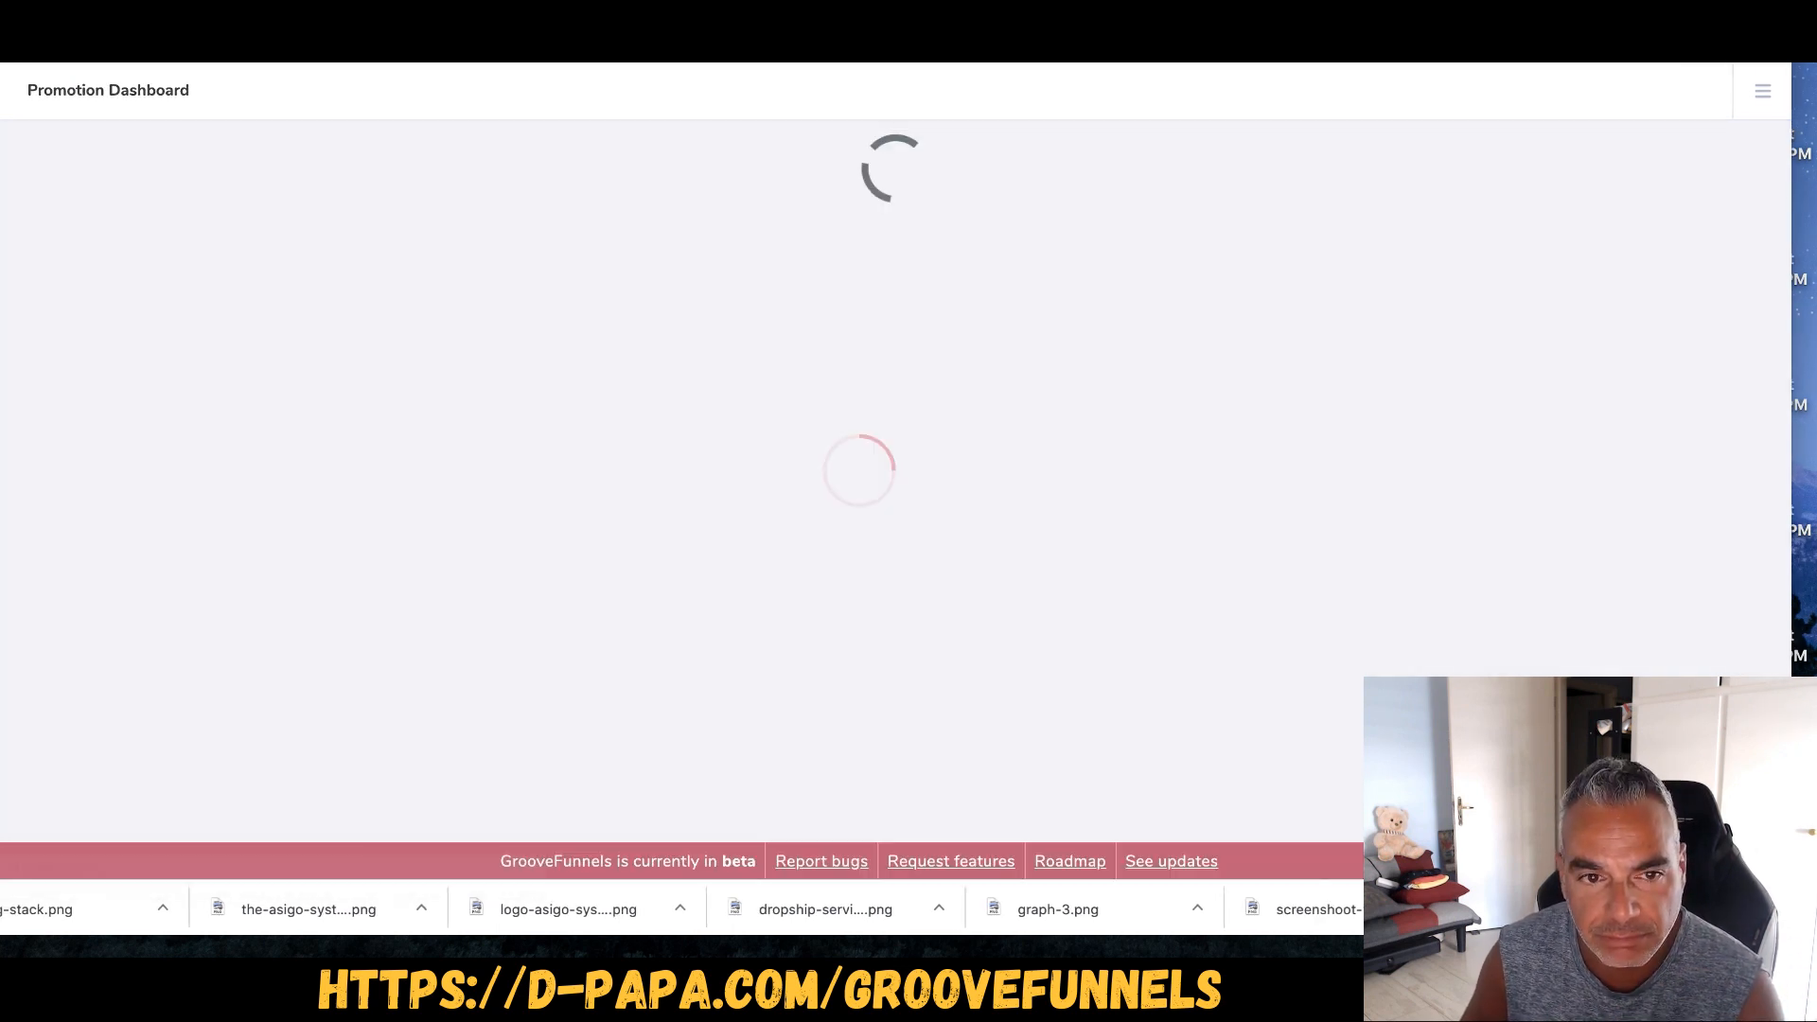
{"action": "left_click_drag", "start_coordinate": [19, 37], "coordinate": [34, 38]}
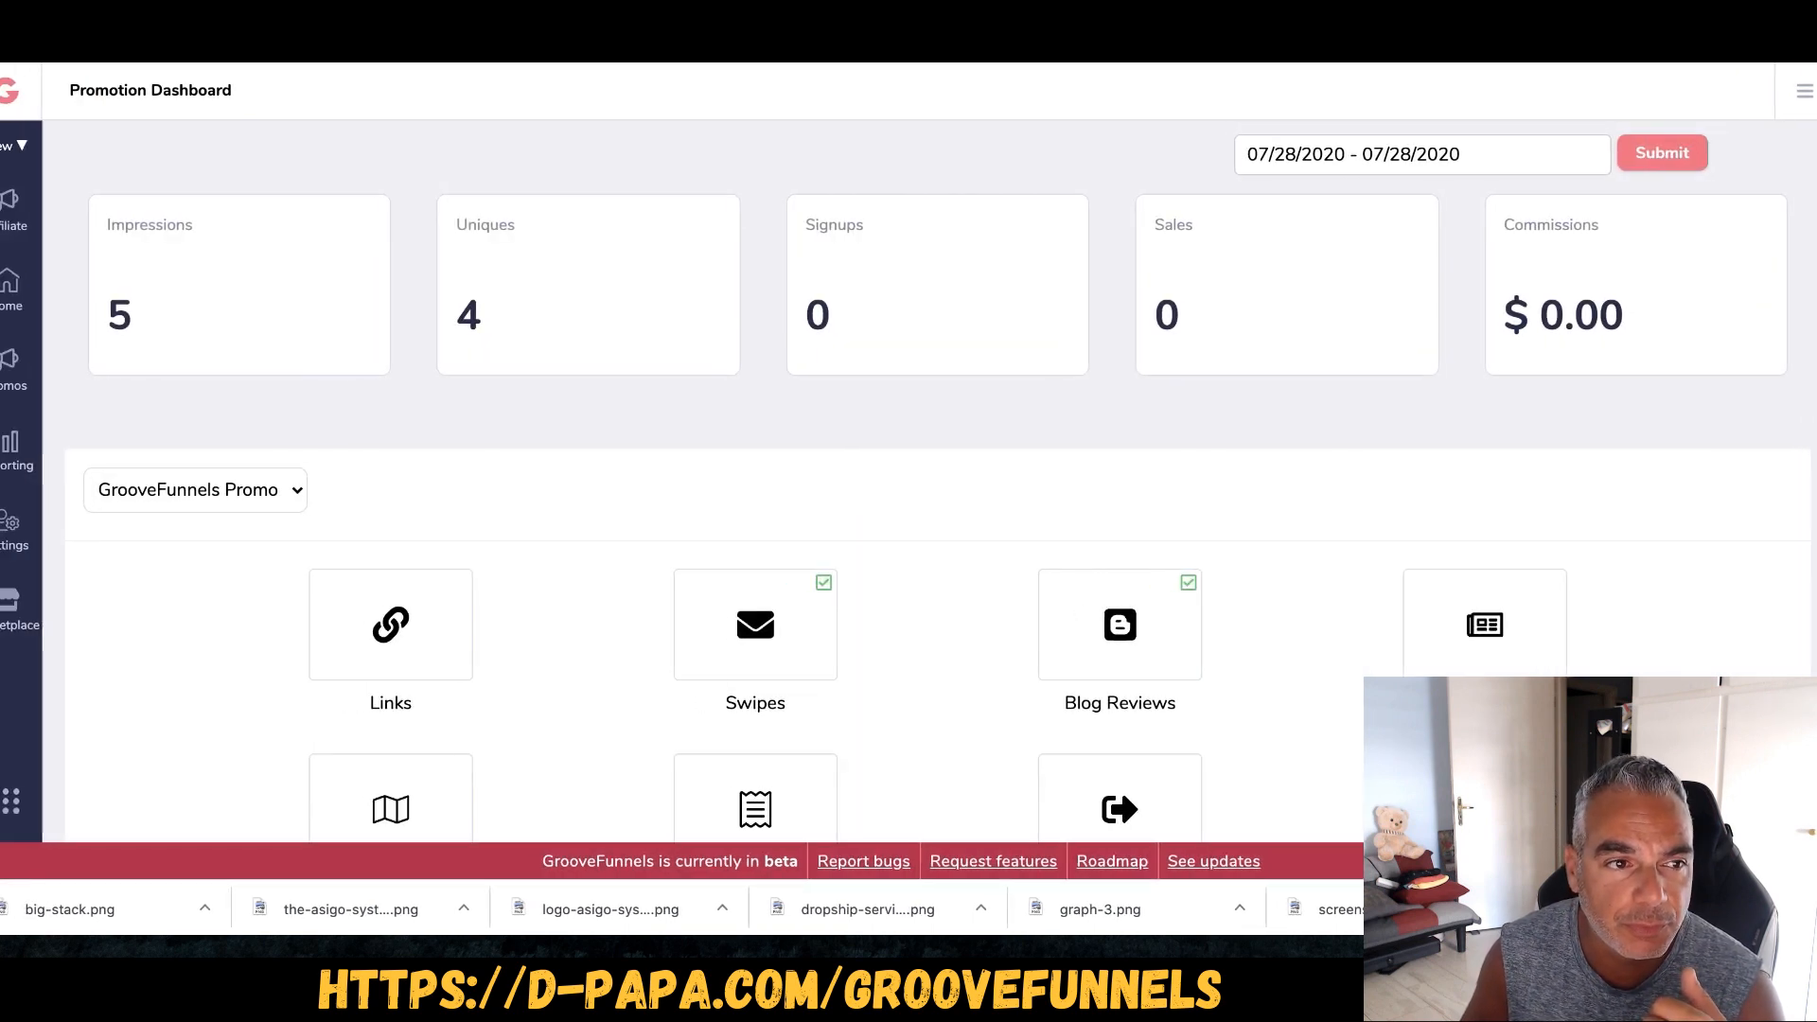
{"action": "left_click", "coordinate": [33, 104]}
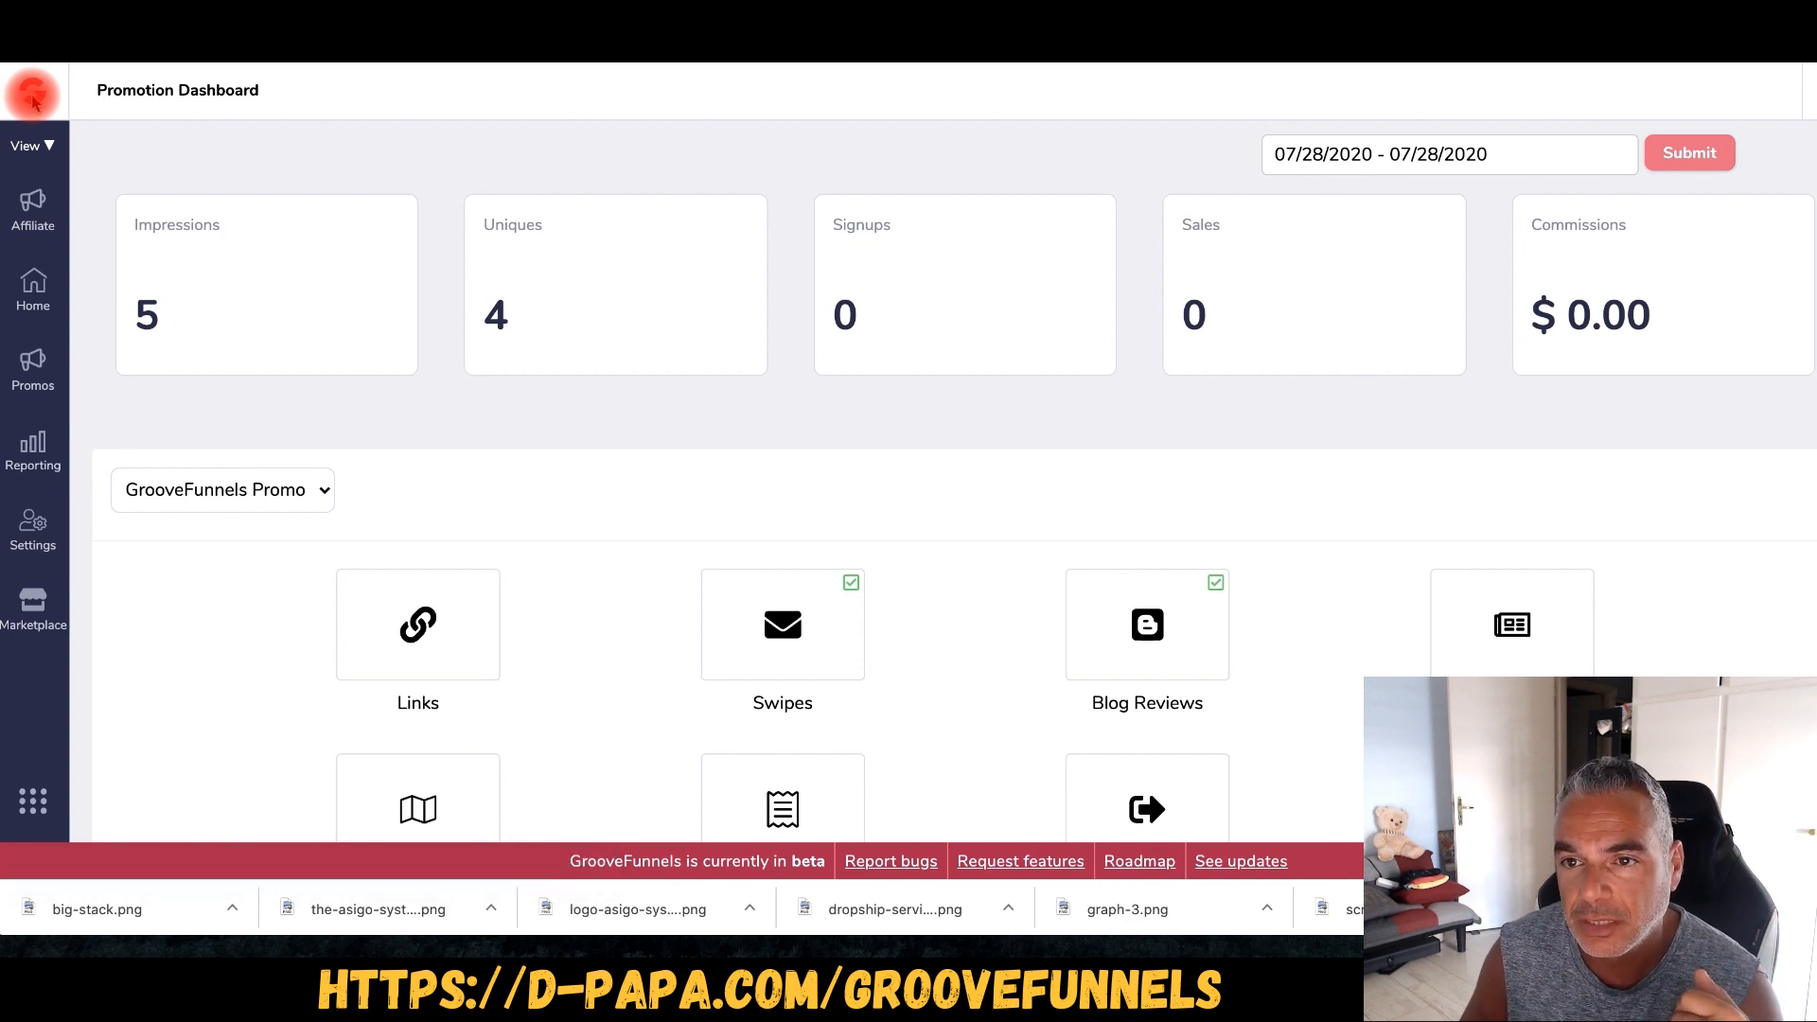
{"action": "left_click", "coordinate": [33, 100]}
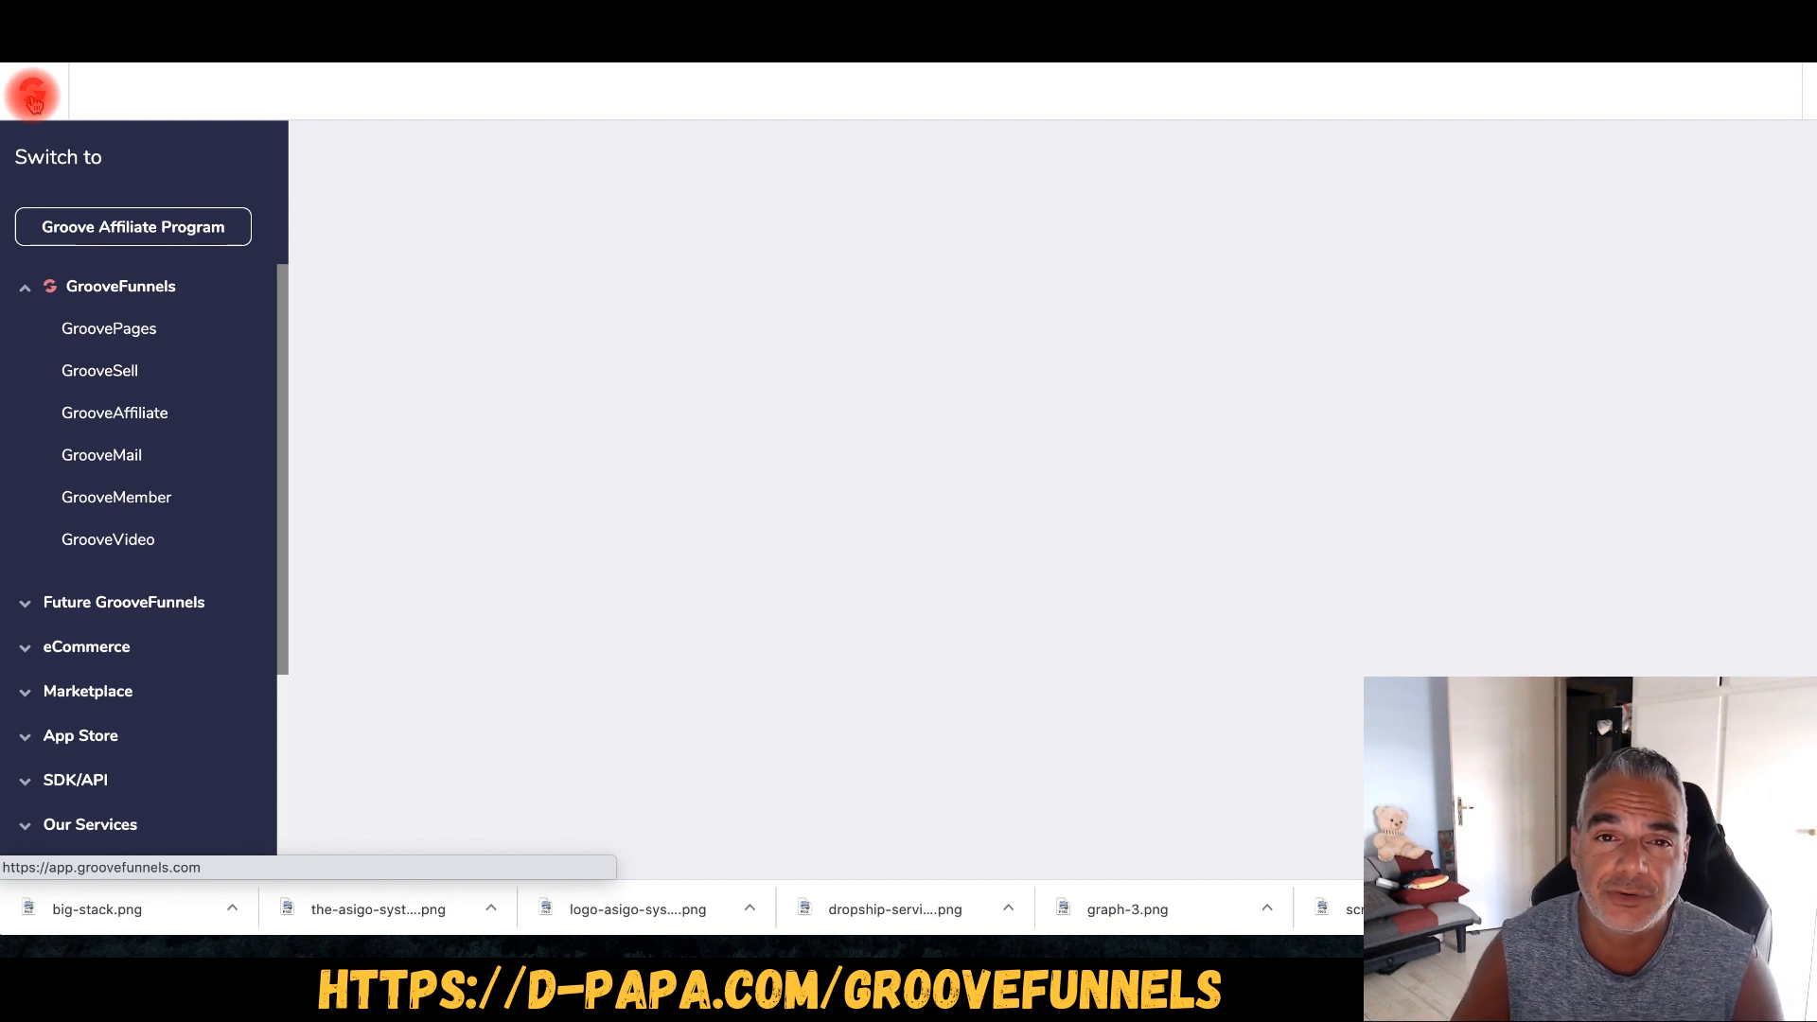
- Open GroovePages, start a New Site and select EBook Landing Page from Templates
{"action": "left_click", "coordinate": [124, 331]}
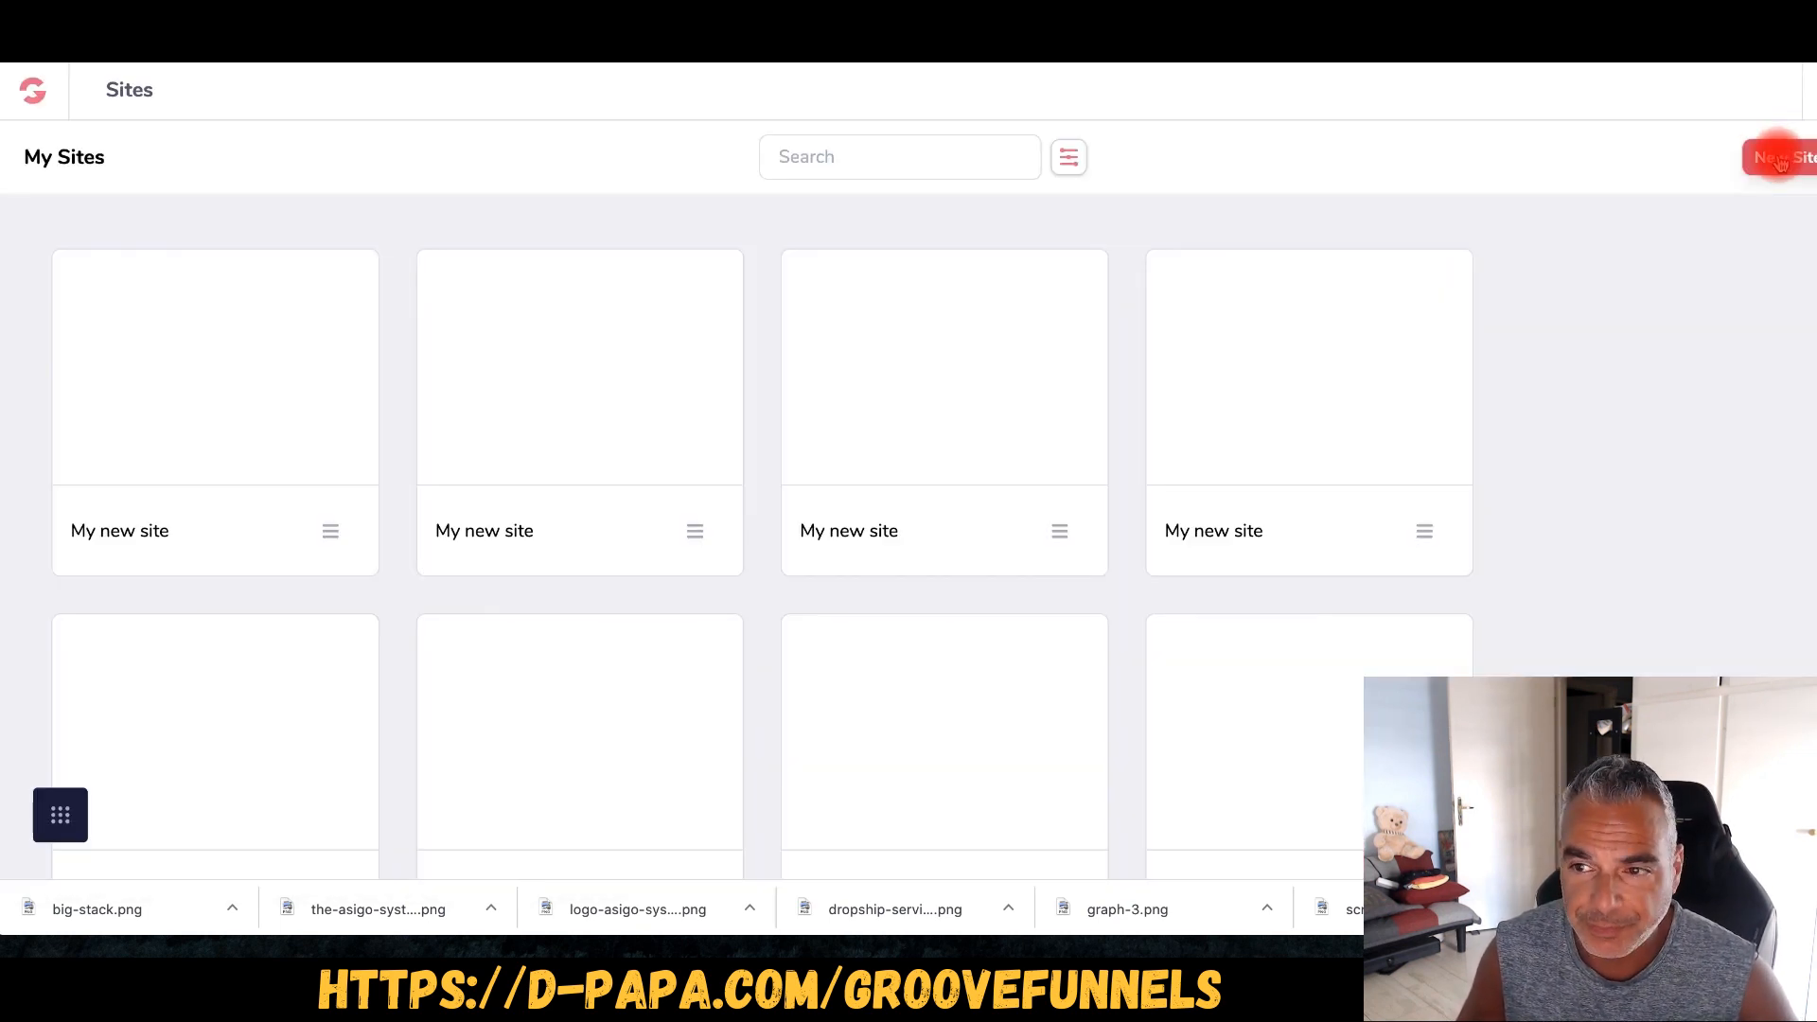
{"action": "left_click", "coordinate": [1780, 159]}
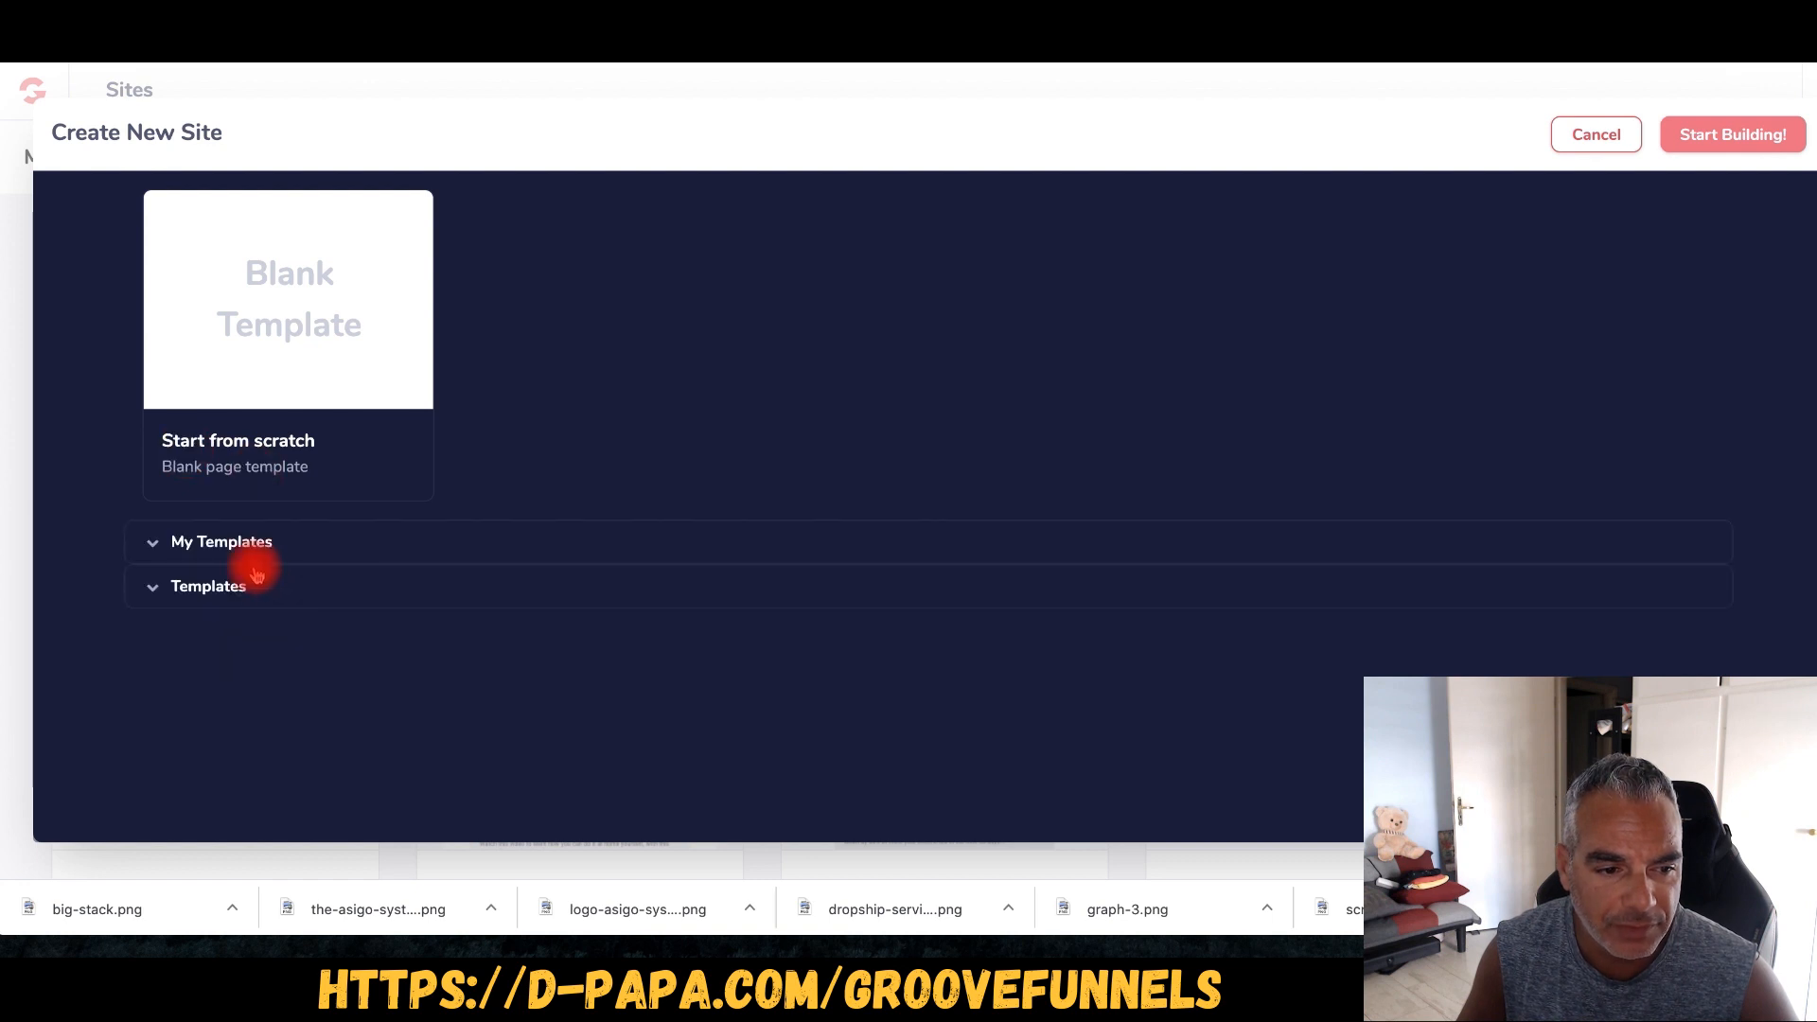
{"action": "left_click", "coordinate": [239, 586]}
{"action": "scroll", "coordinate": [791, 547], "scroll_direction": "down", "scroll_amount": 3}
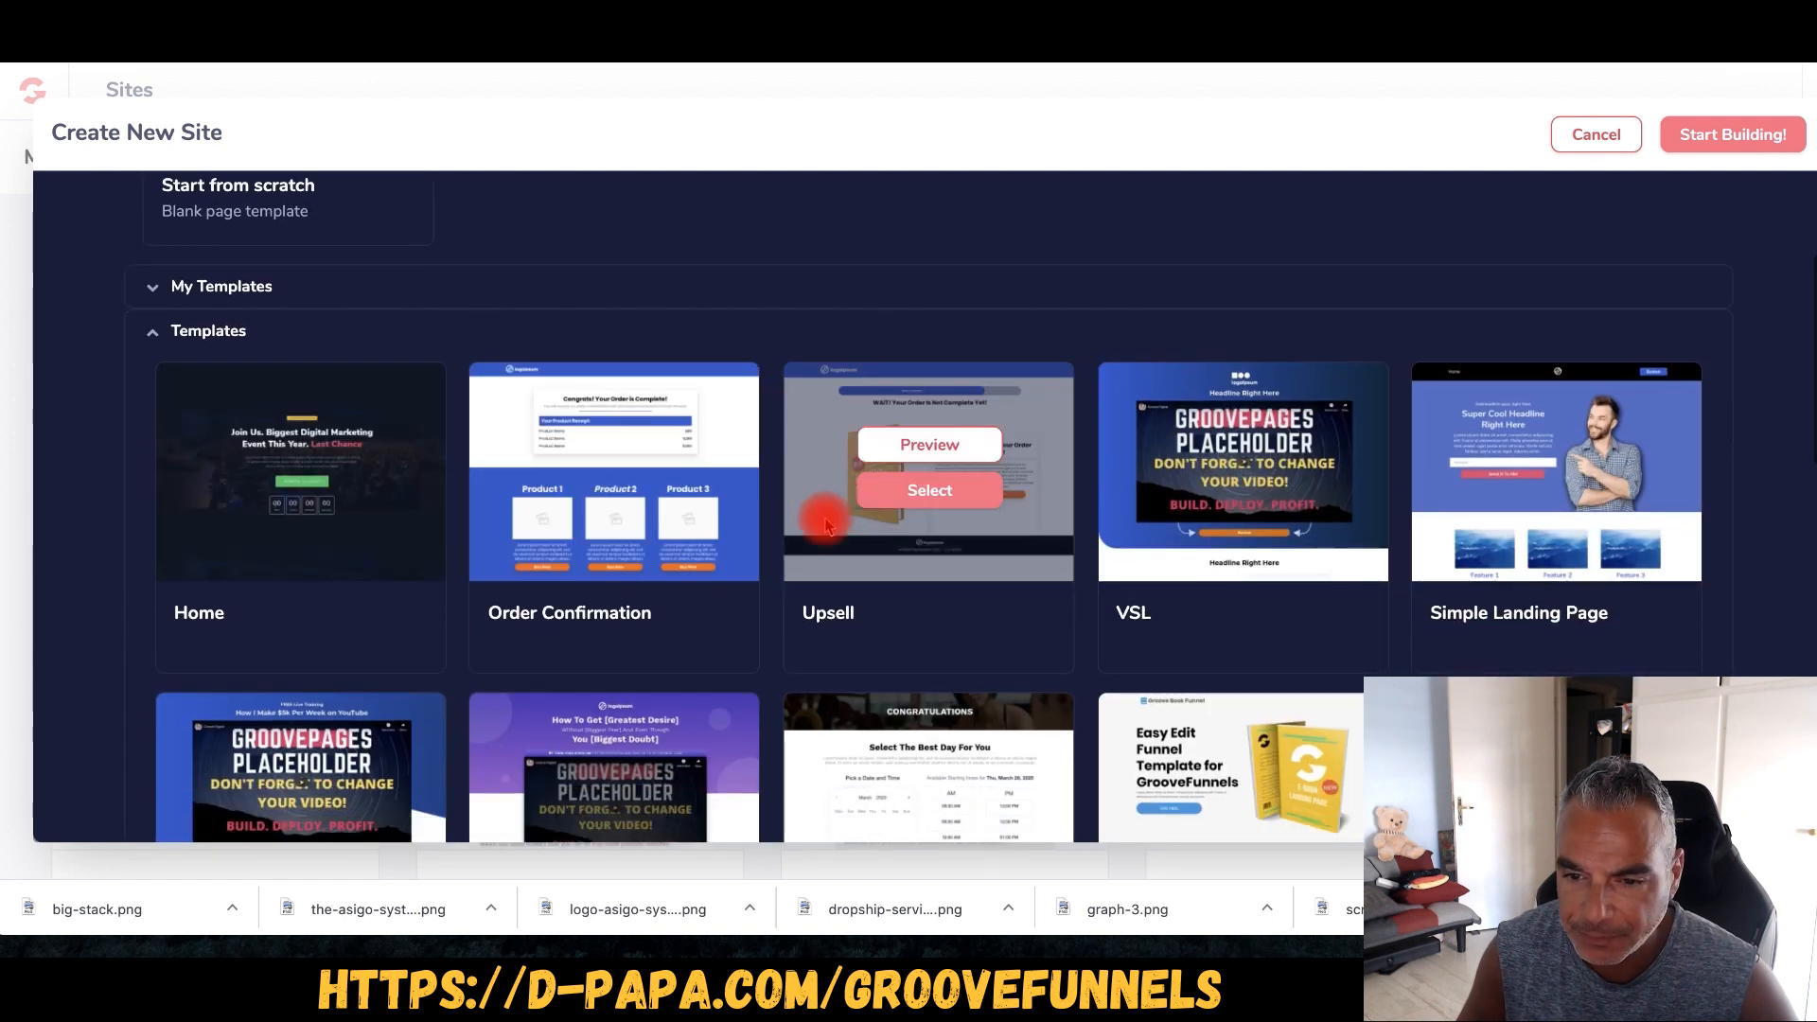
{"action": "scroll", "coordinate": [929, 487], "scroll_direction": "down", "scroll_amount": 3}
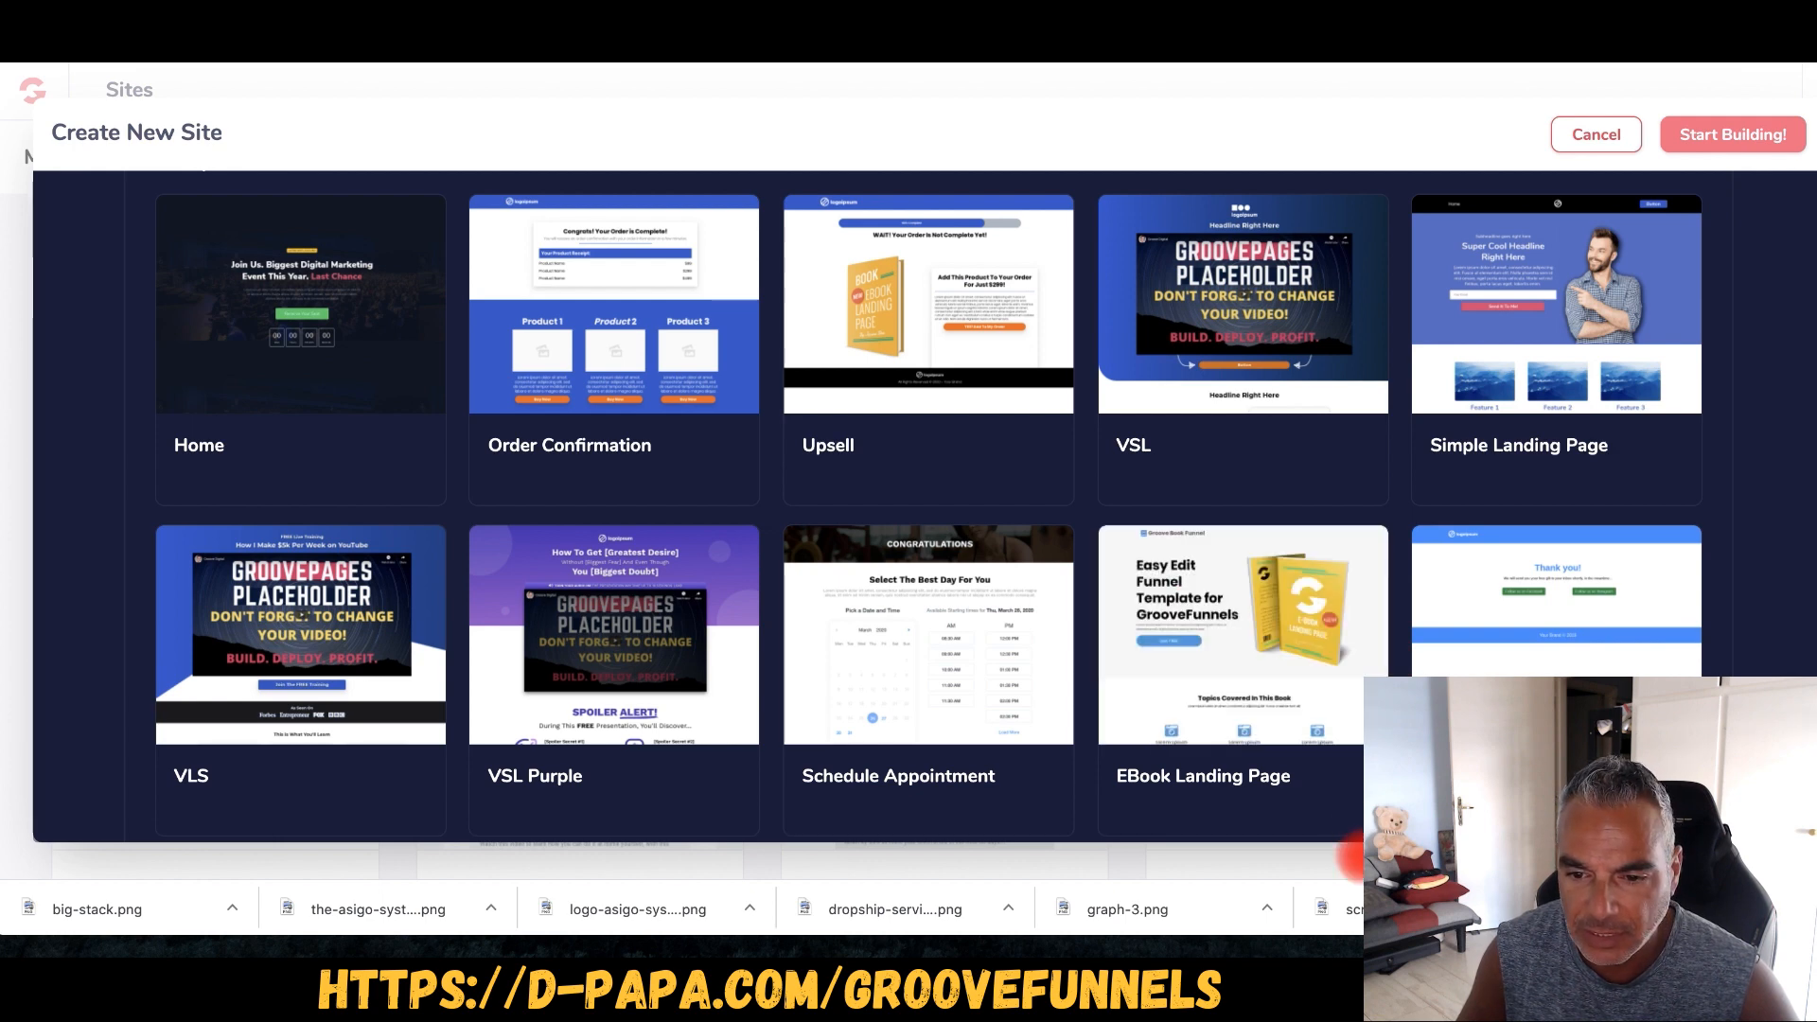
{"action": "scroll", "coordinate": [1299, 696], "scroll_direction": "down", "scroll_amount": 10}
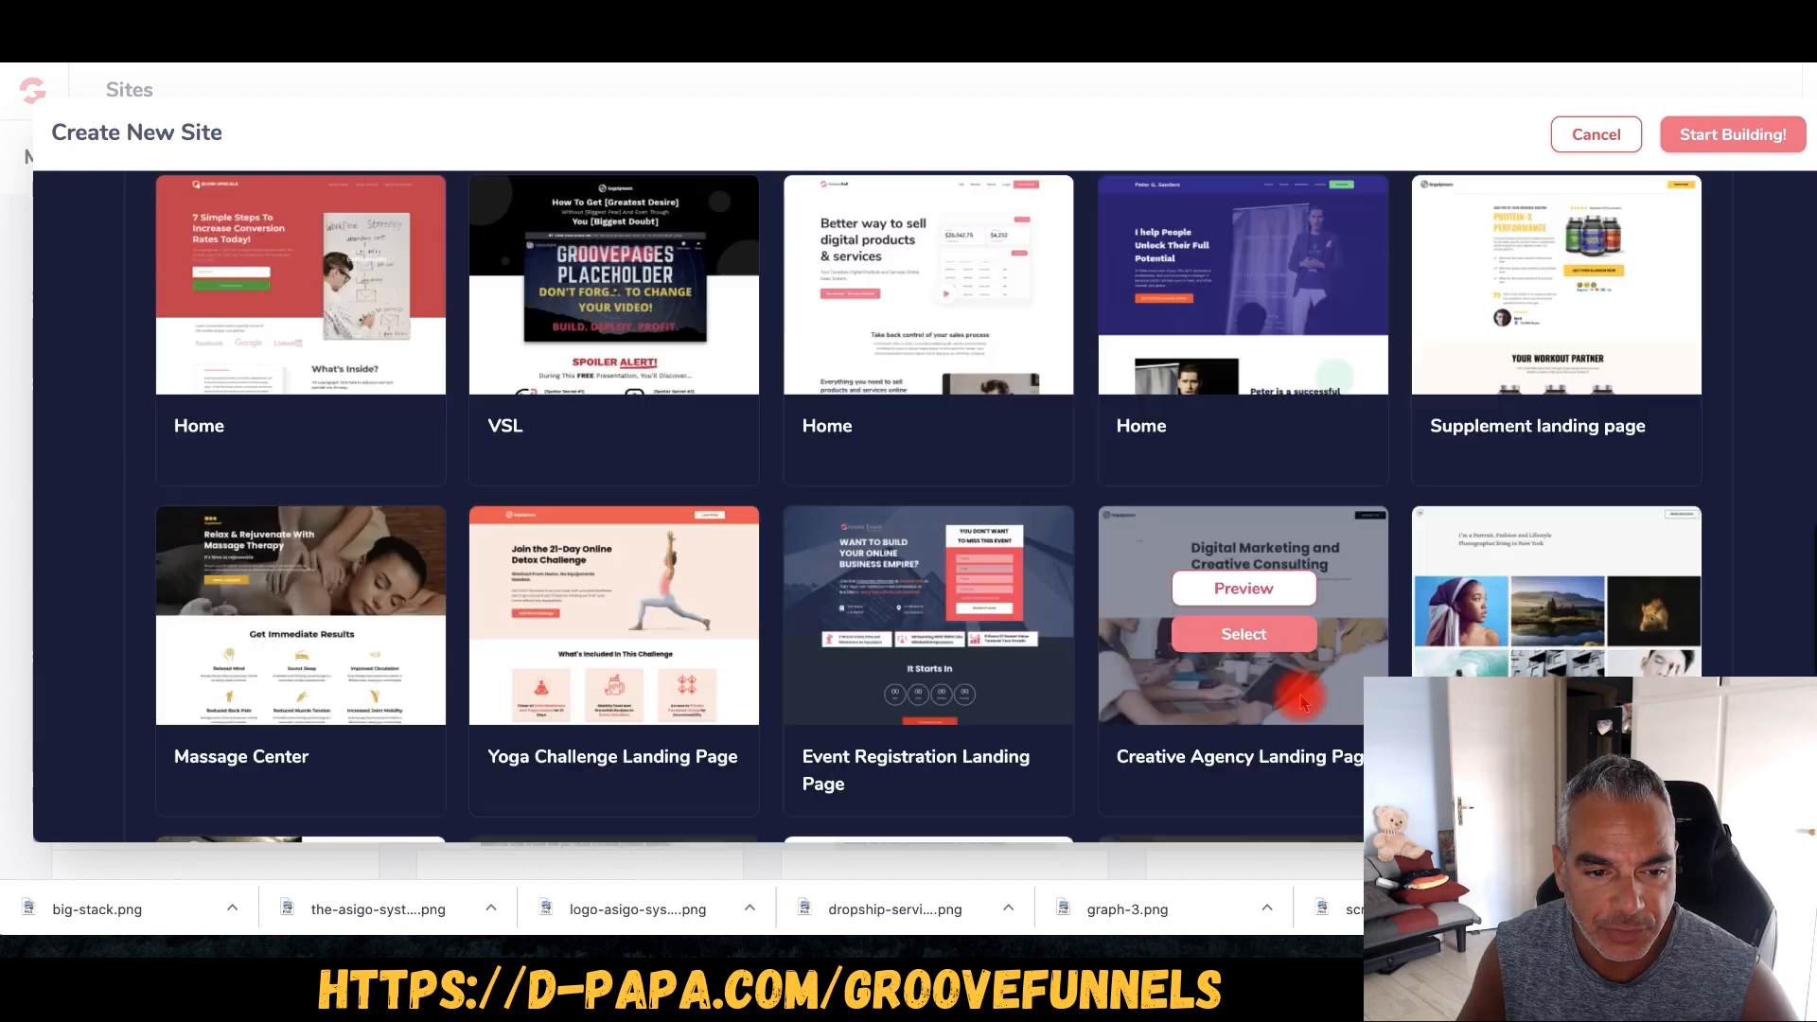
{"action": "scroll", "coordinate": [1299, 701], "scroll_direction": "down", "scroll_amount": 5}
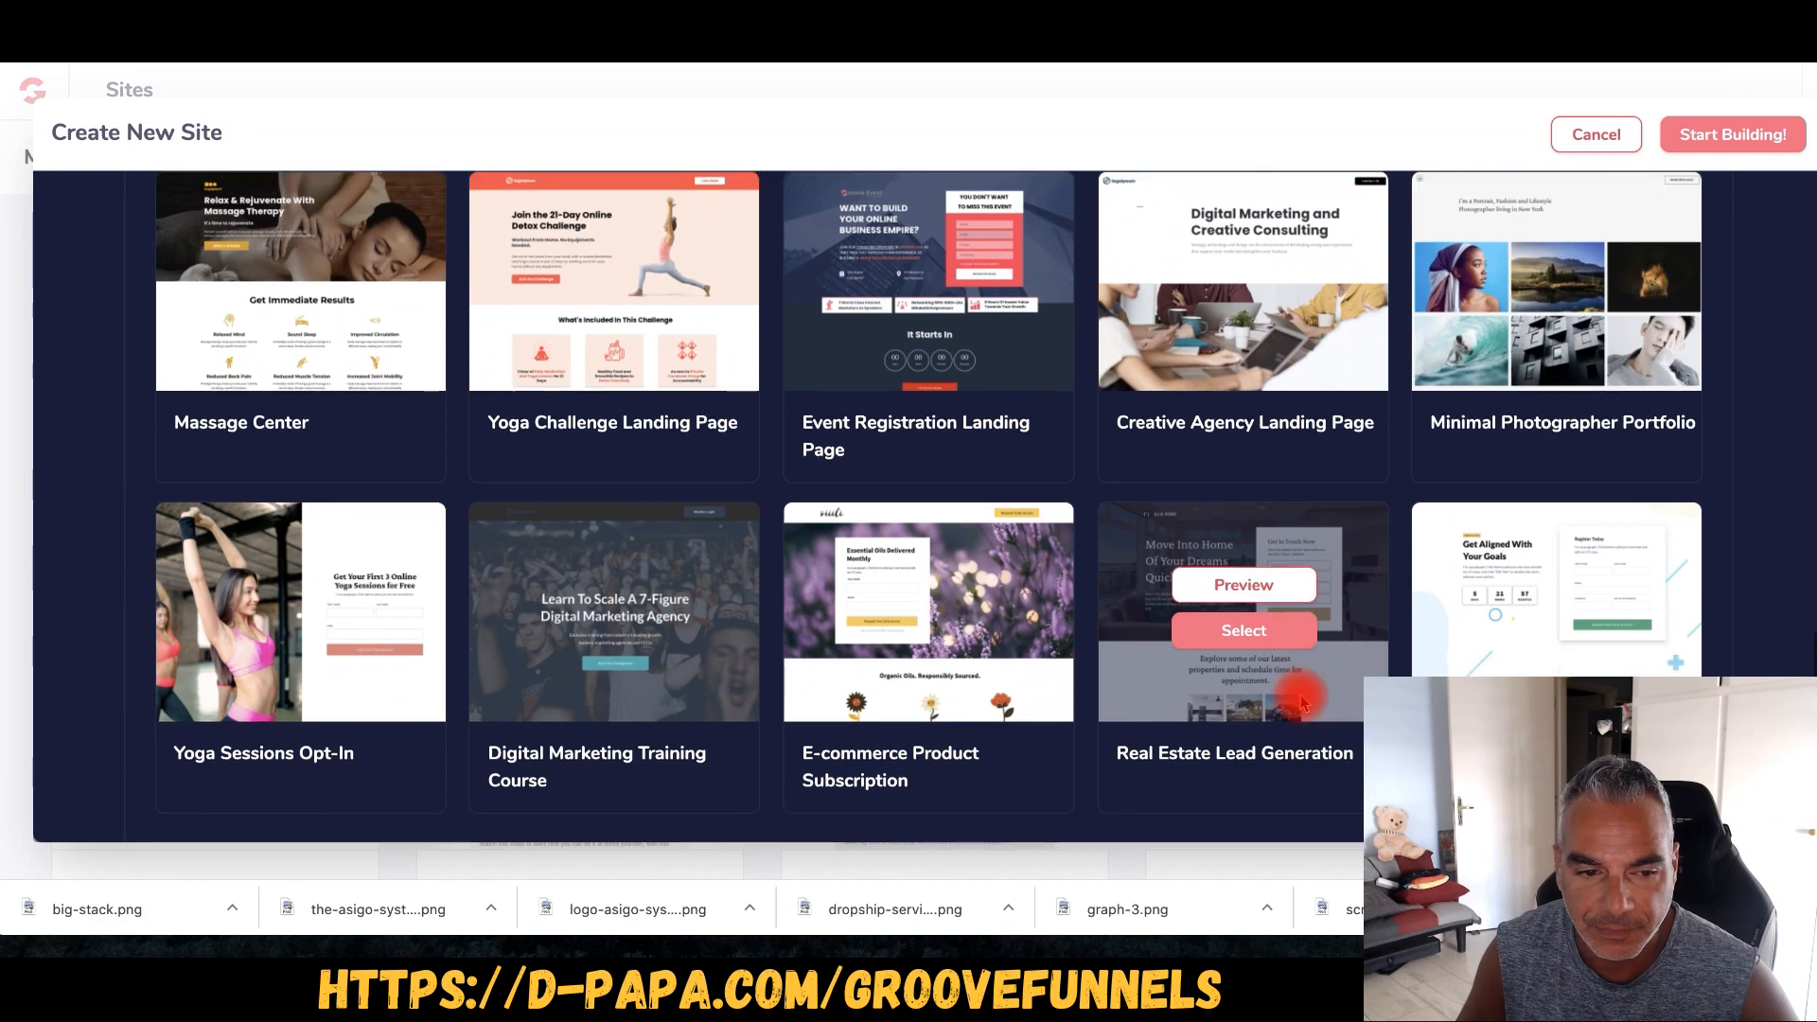
{"action": "scroll", "coordinate": [1301, 702], "scroll_direction": "up", "scroll_amount": 10}
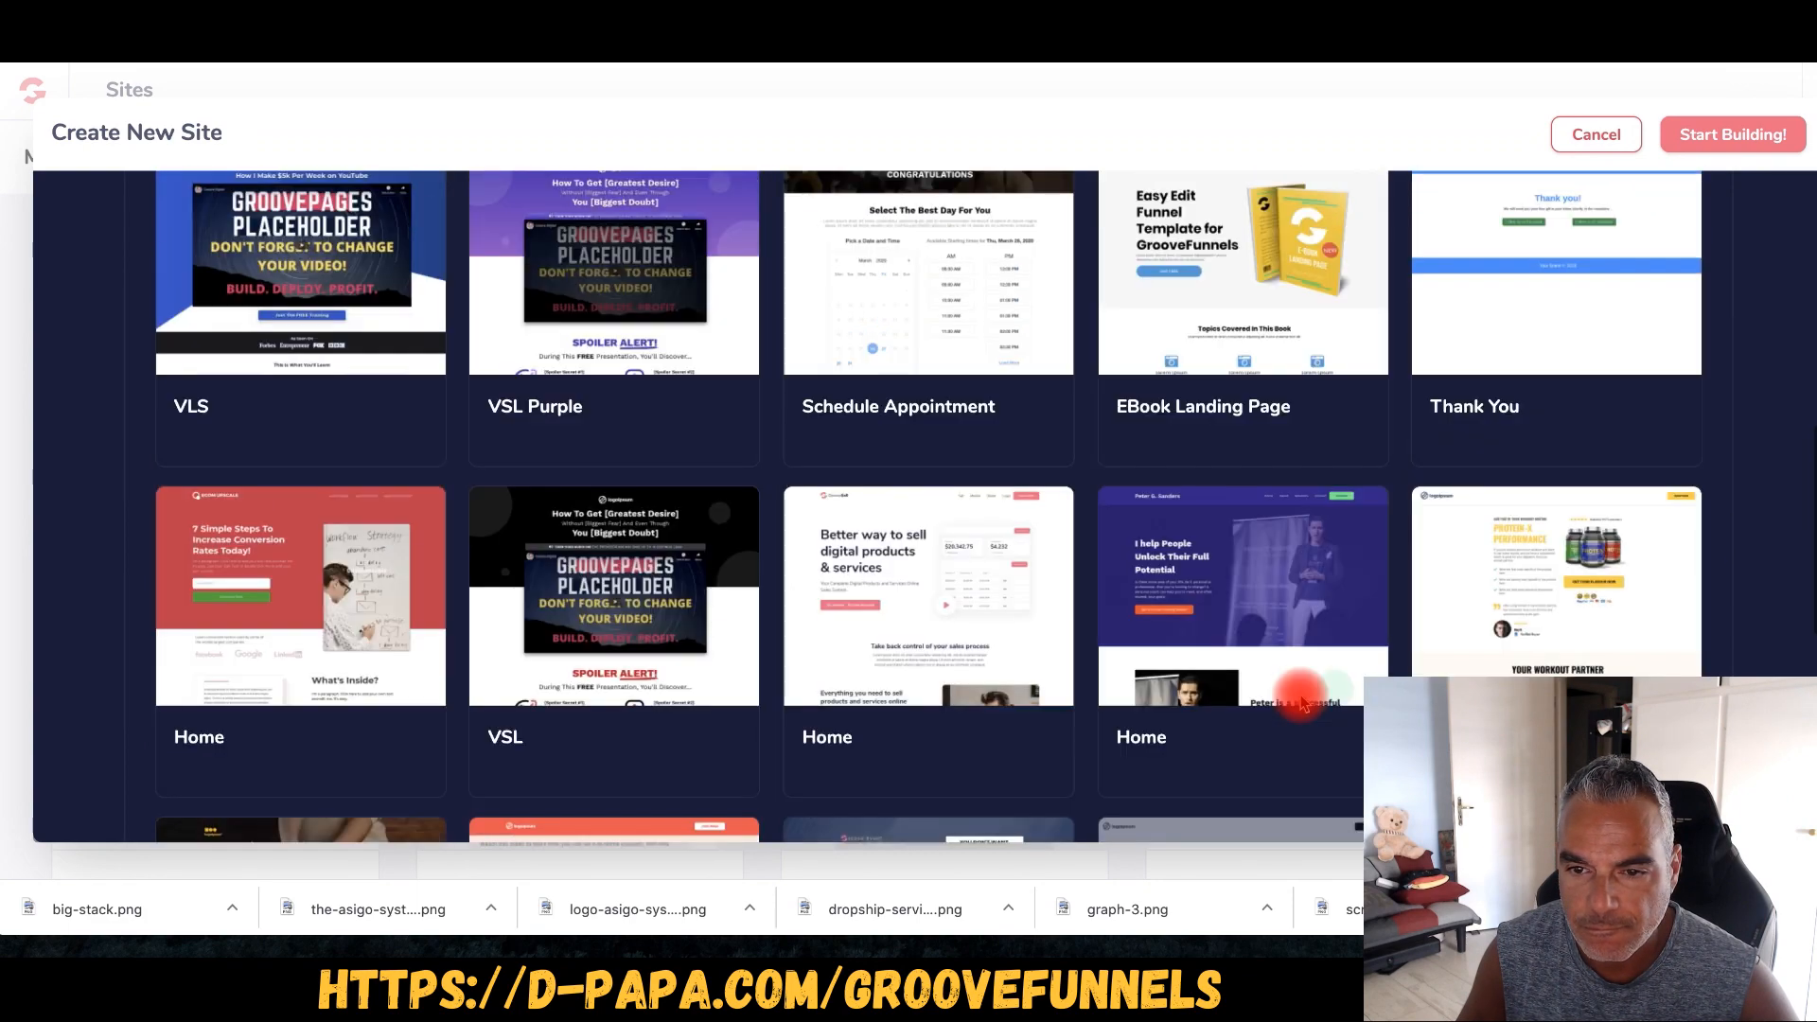
{"action": "scroll", "coordinate": [1302, 702], "scroll_direction": "up", "scroll_amount": 3}
{"action": "mouse_move", "coordinate": [1240, 378]}
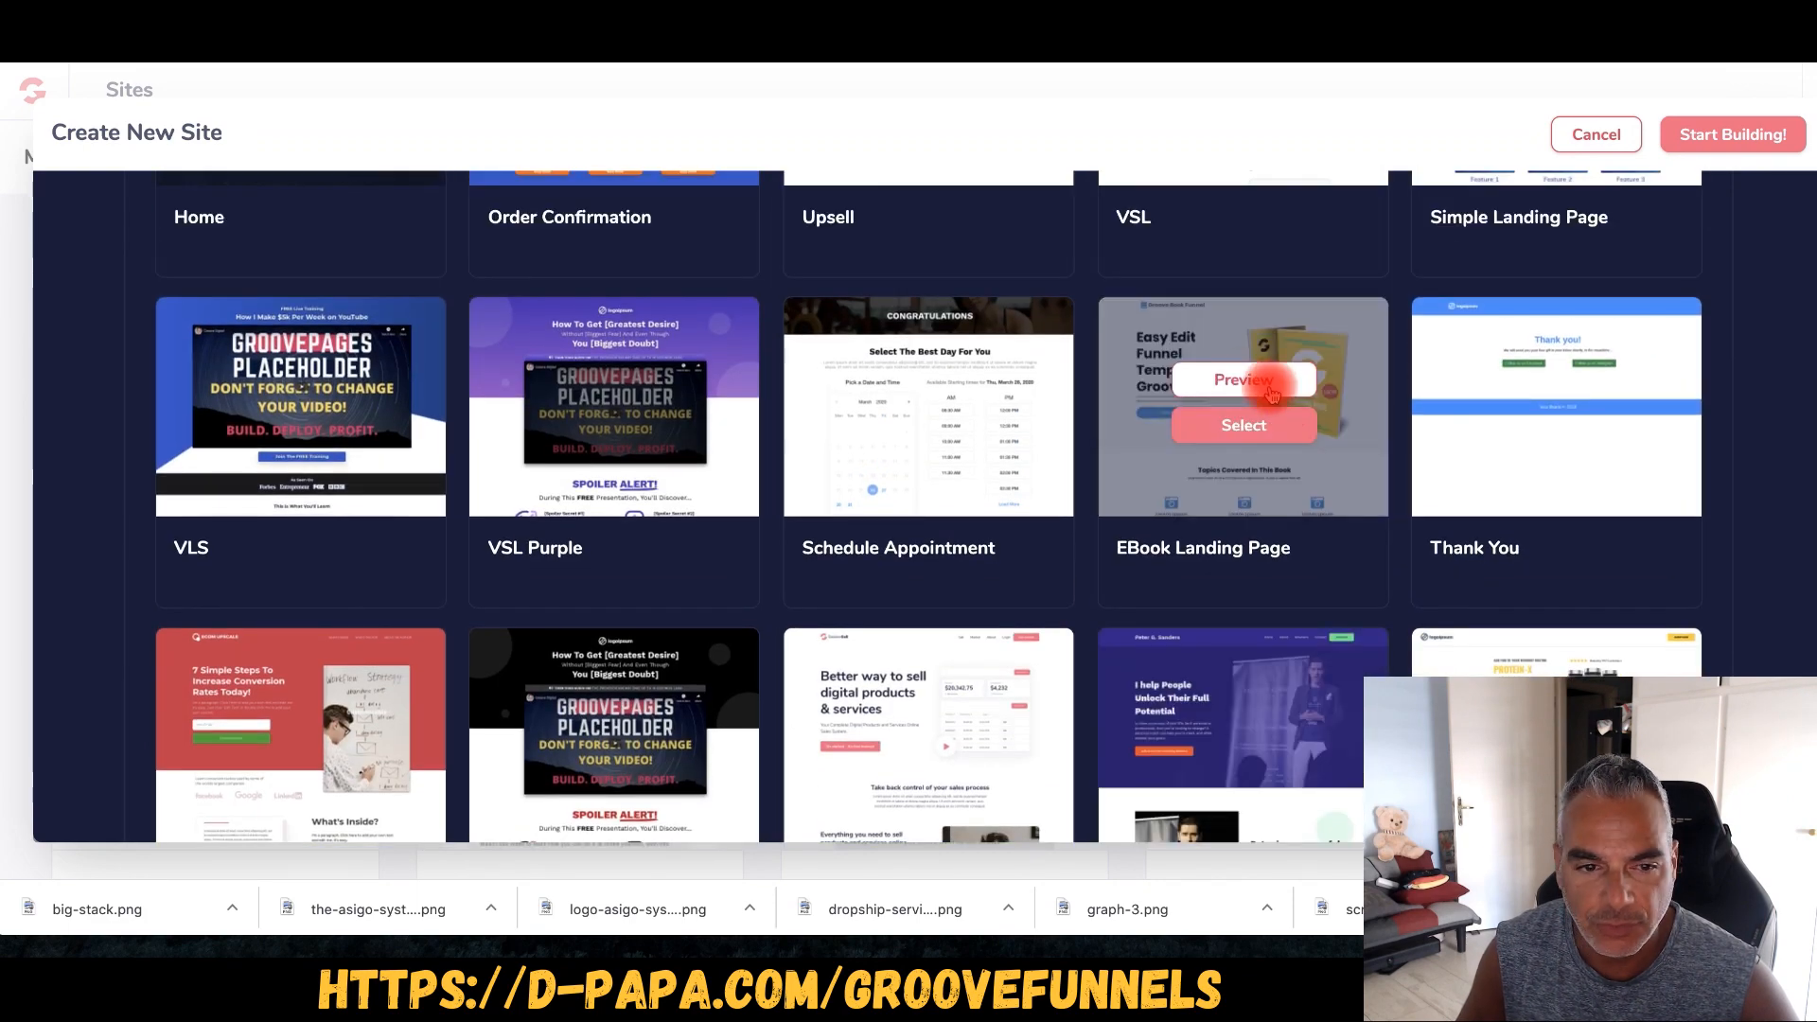
{"action": "scroll", "coordinate": [1247, 416], "scroll_direction": "up", "scroll_amount": 6}
{"action": "scroll", "coordinate": [1270, 519], "scroll_direction": "down", "scroll_amount": 4}
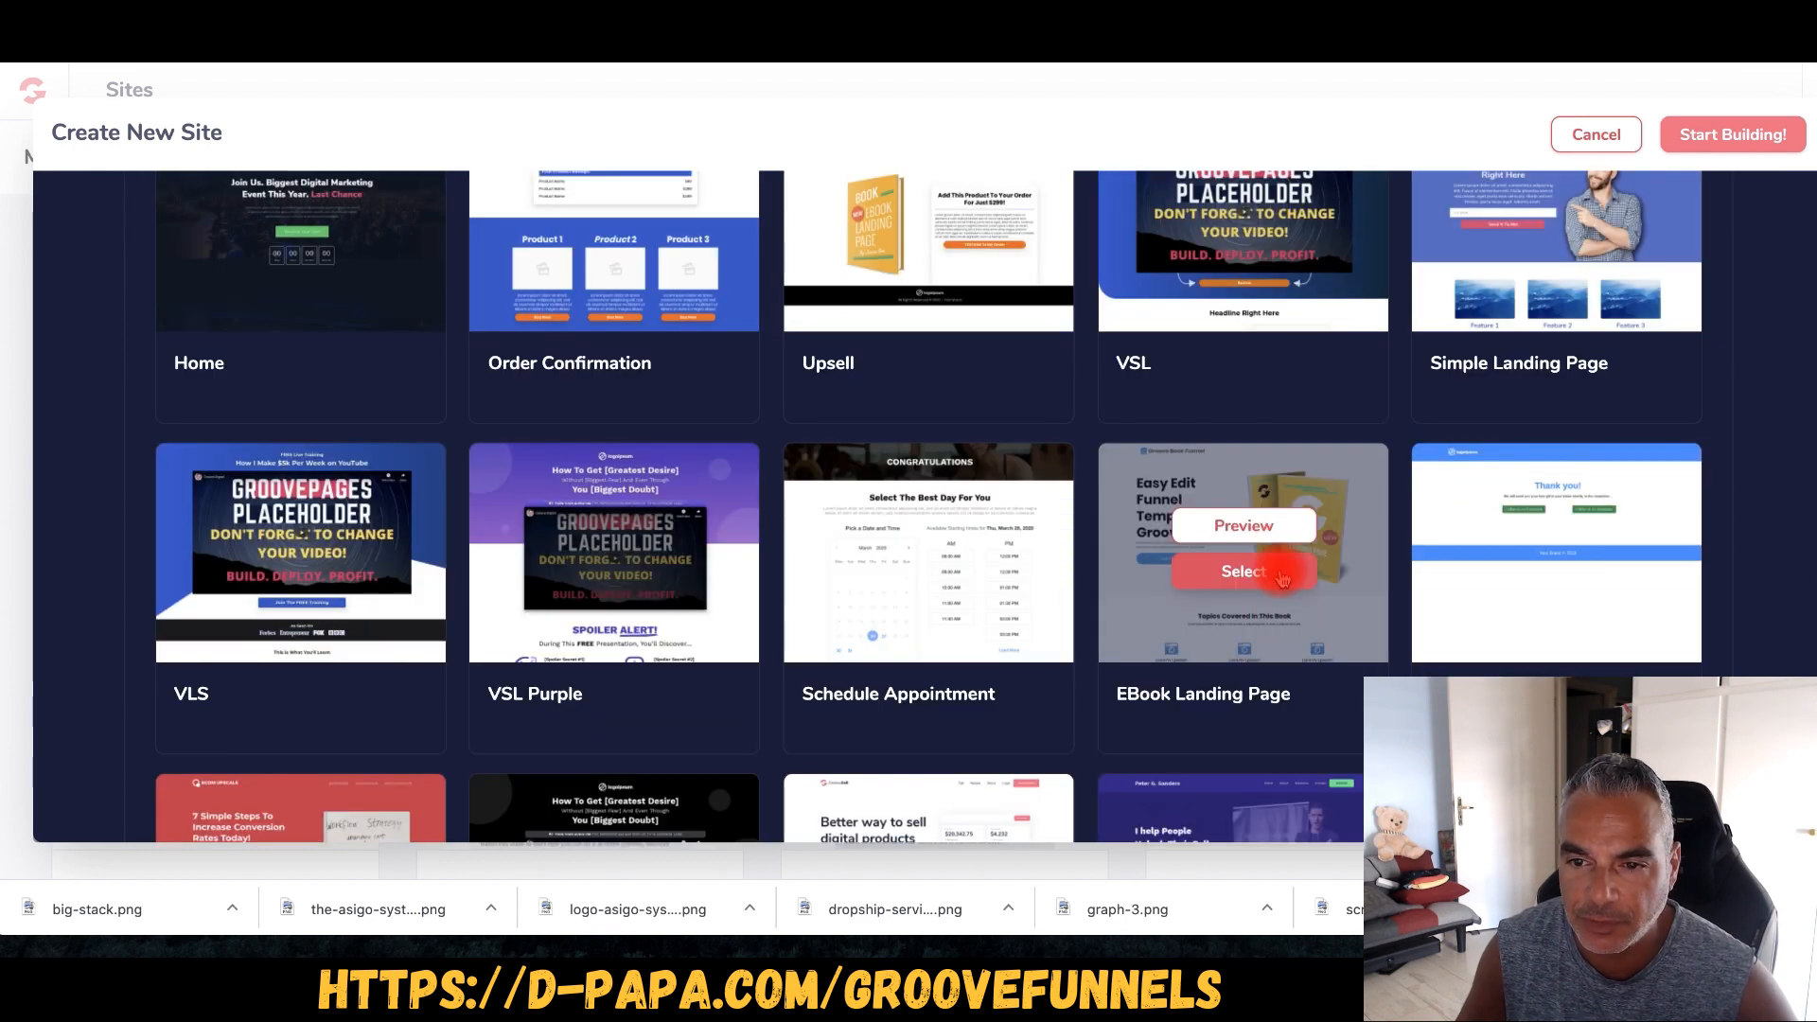
{"action": "left_click", "coordinate": [1283, 579]}
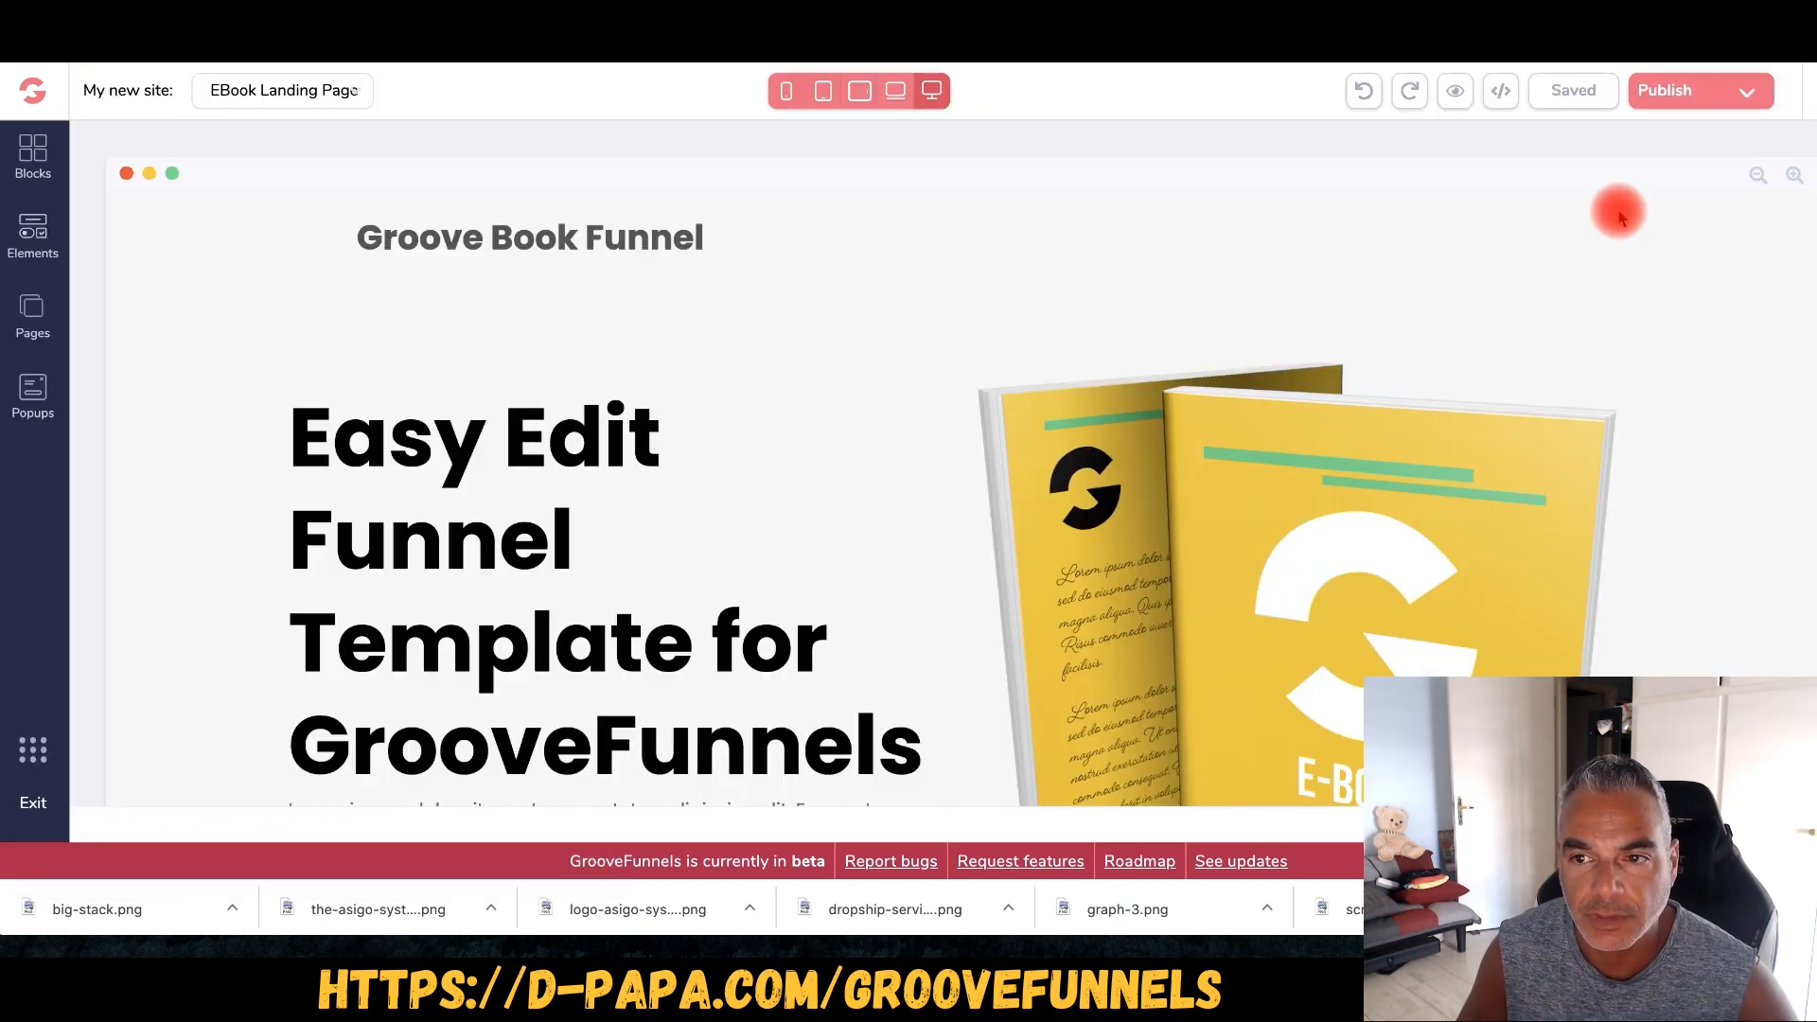
- Enable publishing on the-asigo-system.com and copy the host10.groovepages.com address
{"action": "left_click", "coordinate": [1756, 95]}
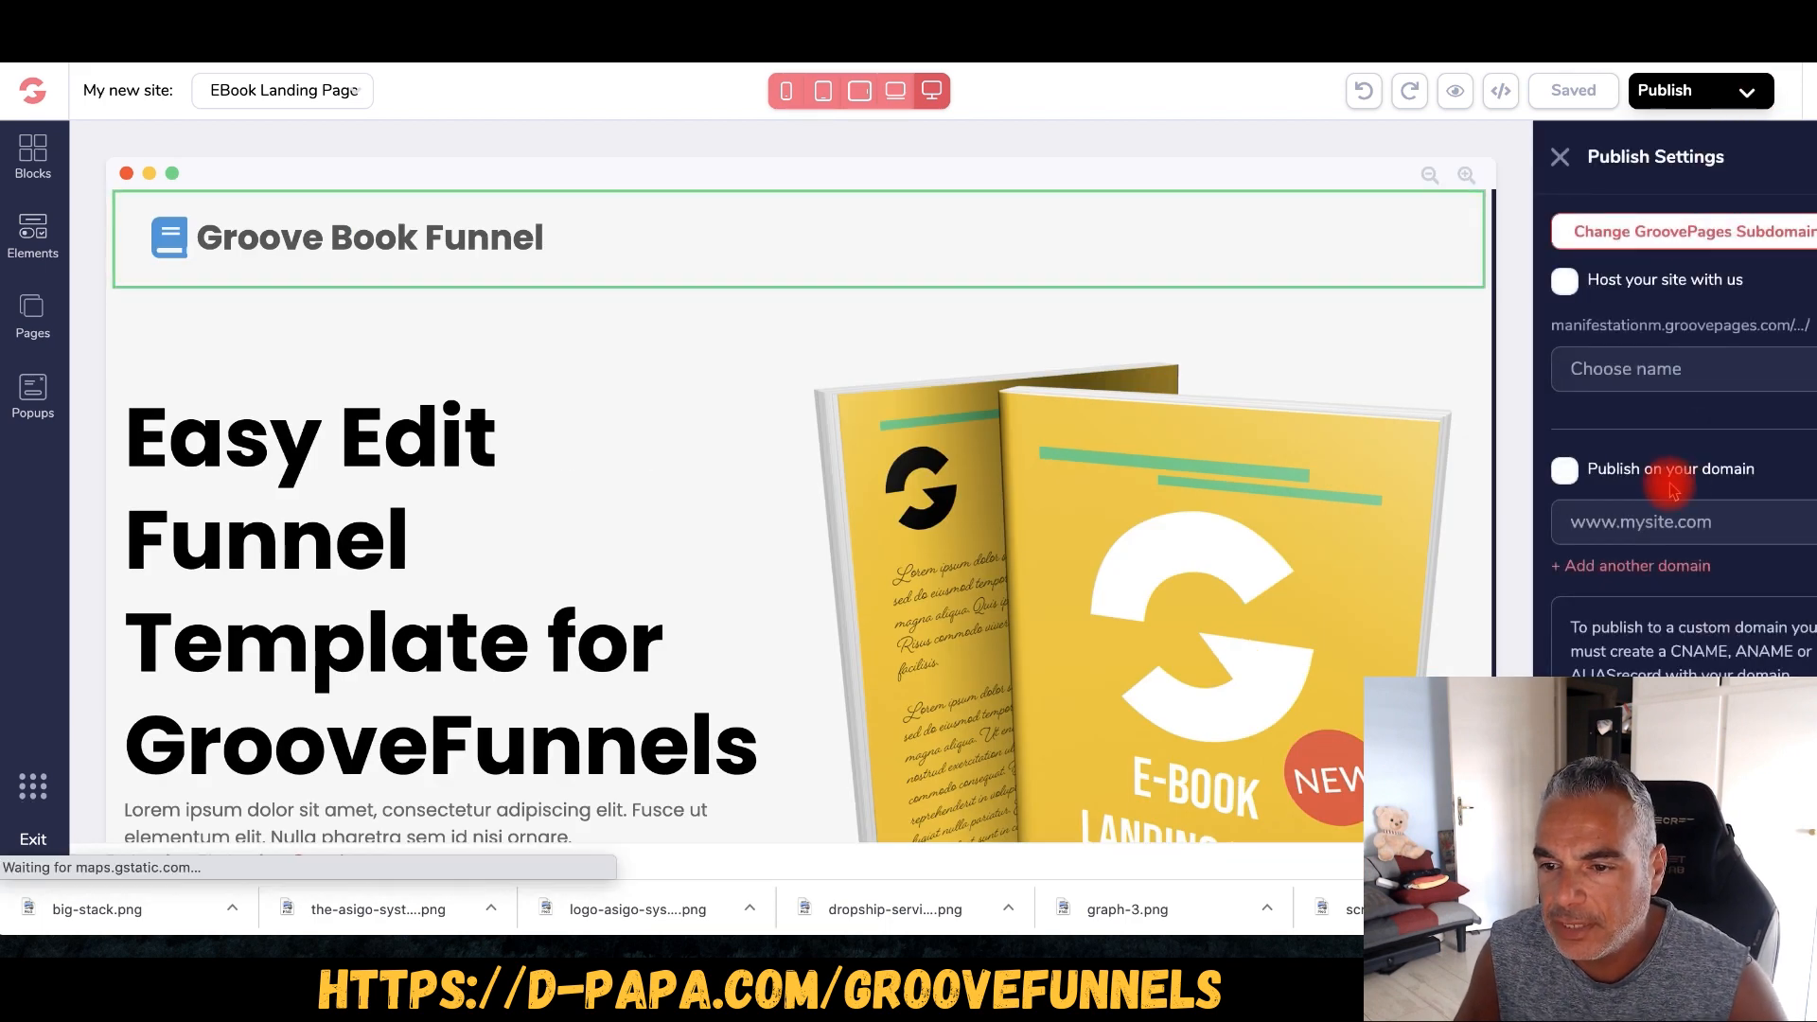
{"action": "left_click", "coordinate": [1655, 522]}
{"action": "left_click", "coordinate": [1564, 470]}
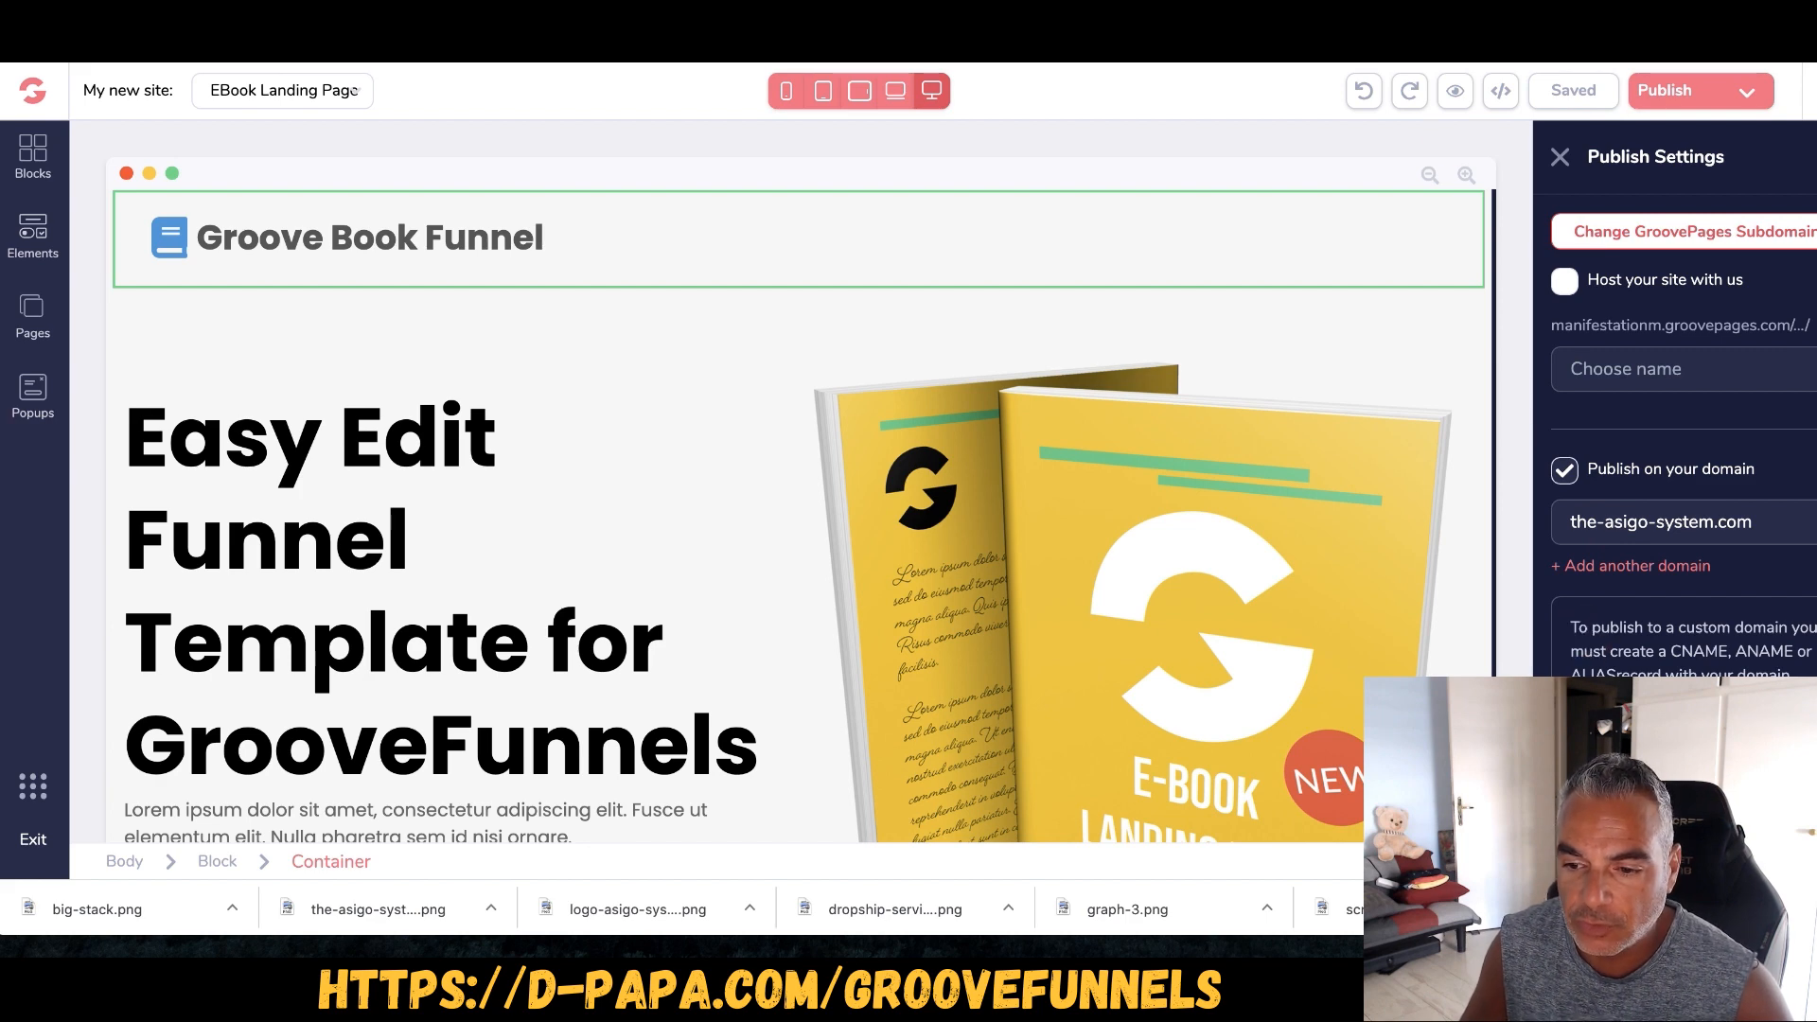
{"action": "right_click", "coordinate": [1647, 724]}
{"action": "left_click", "coordinate": [1442, 623]}
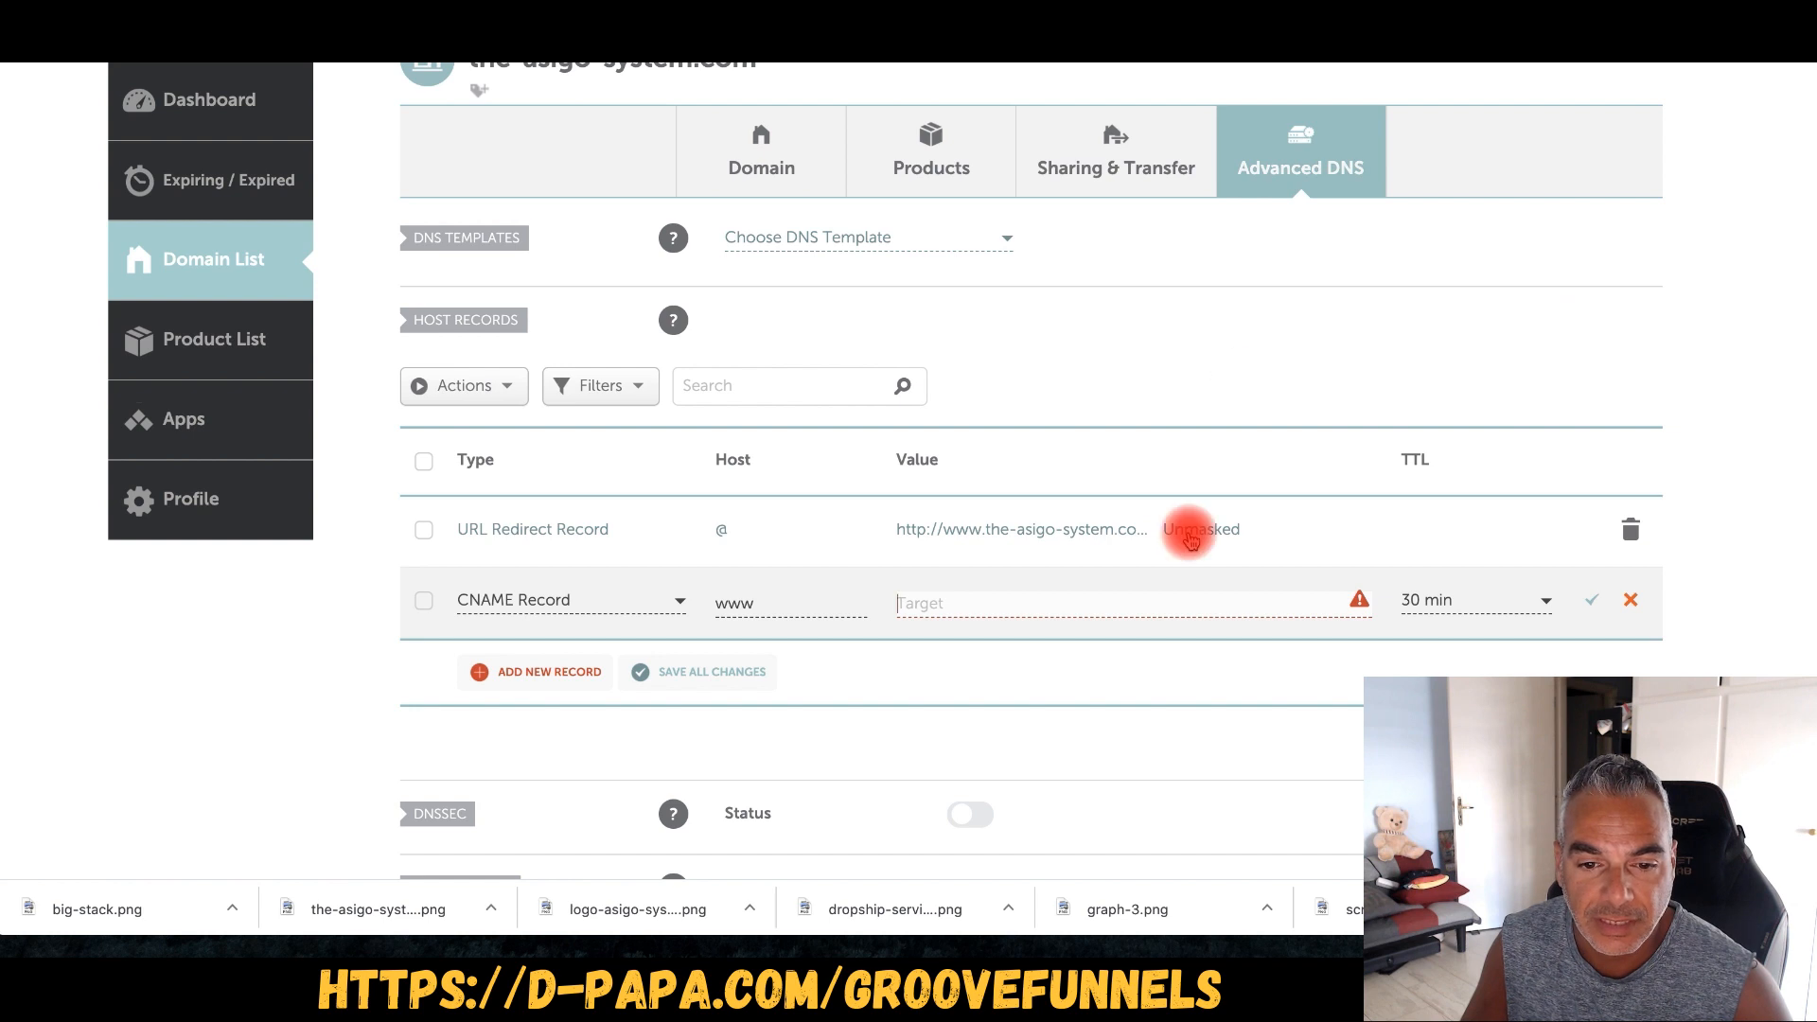
- Paste host10.groovepages.com as the www CNAME value and save the record
{"action": "left_click", "coordinate": [1030, 607]}
{"action": "key", "text": "super+v"}
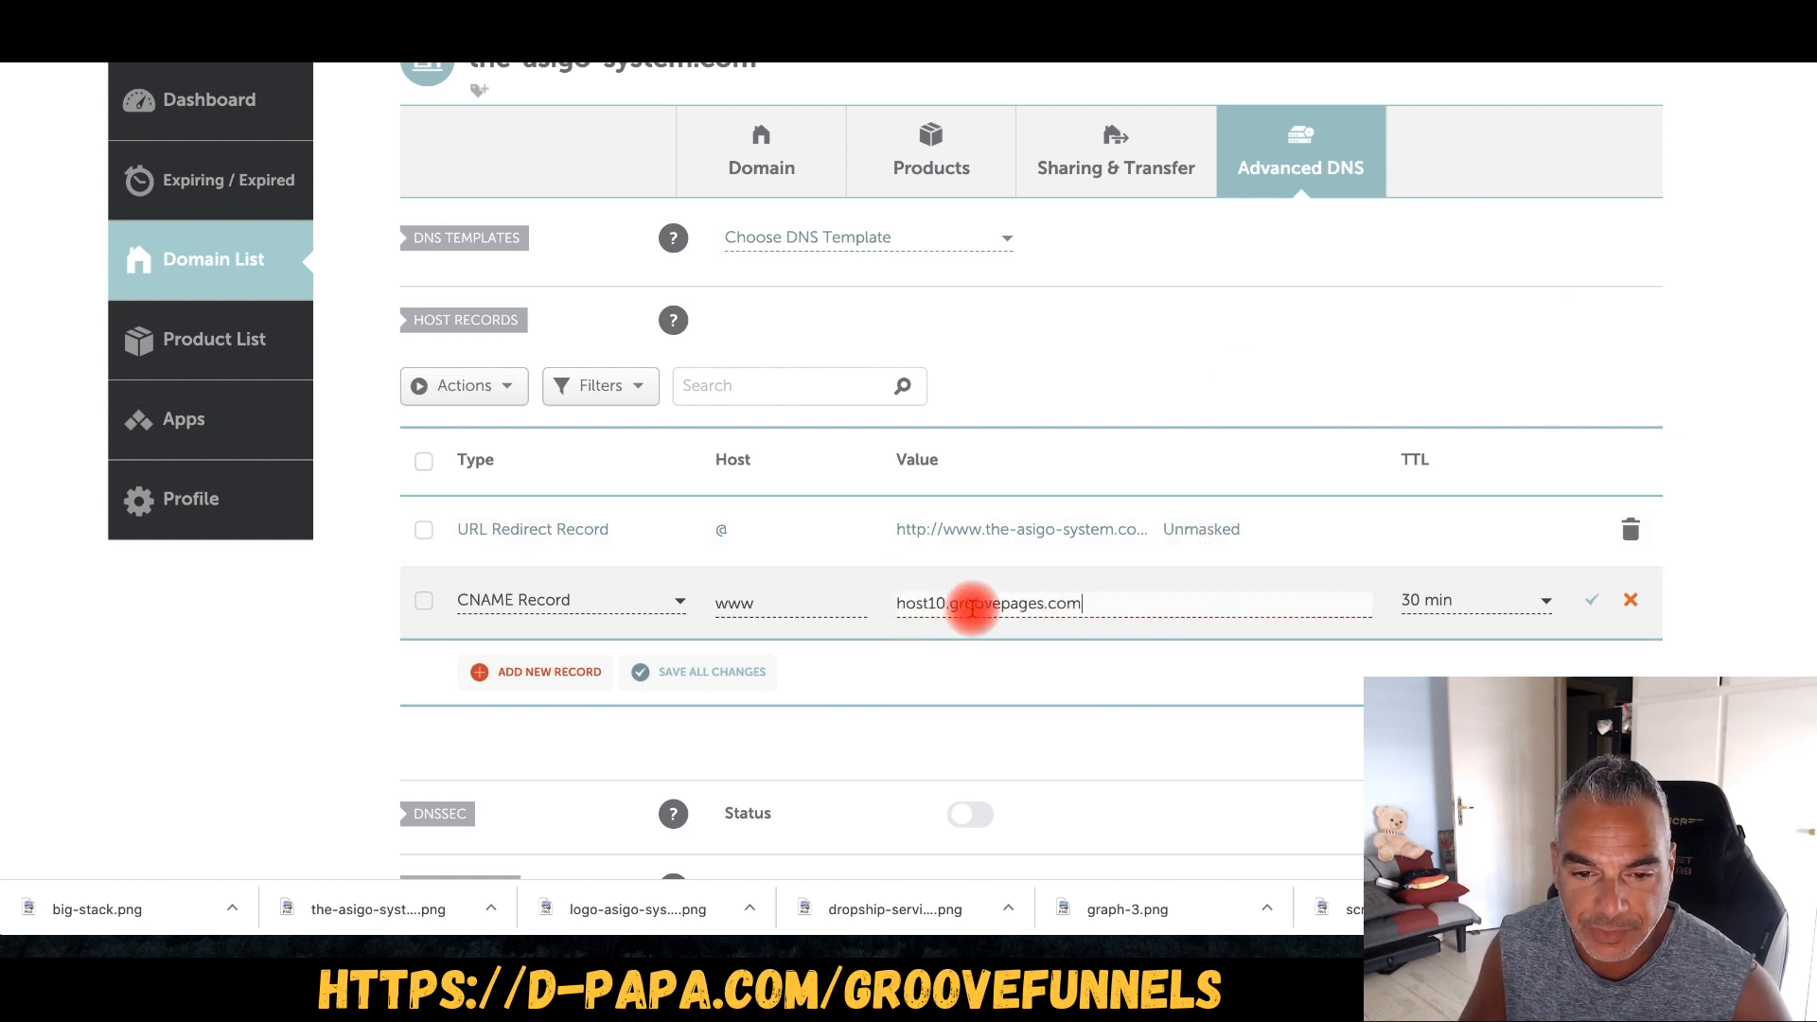
{"action": "left_click", "coordinate": [1590, 602]}
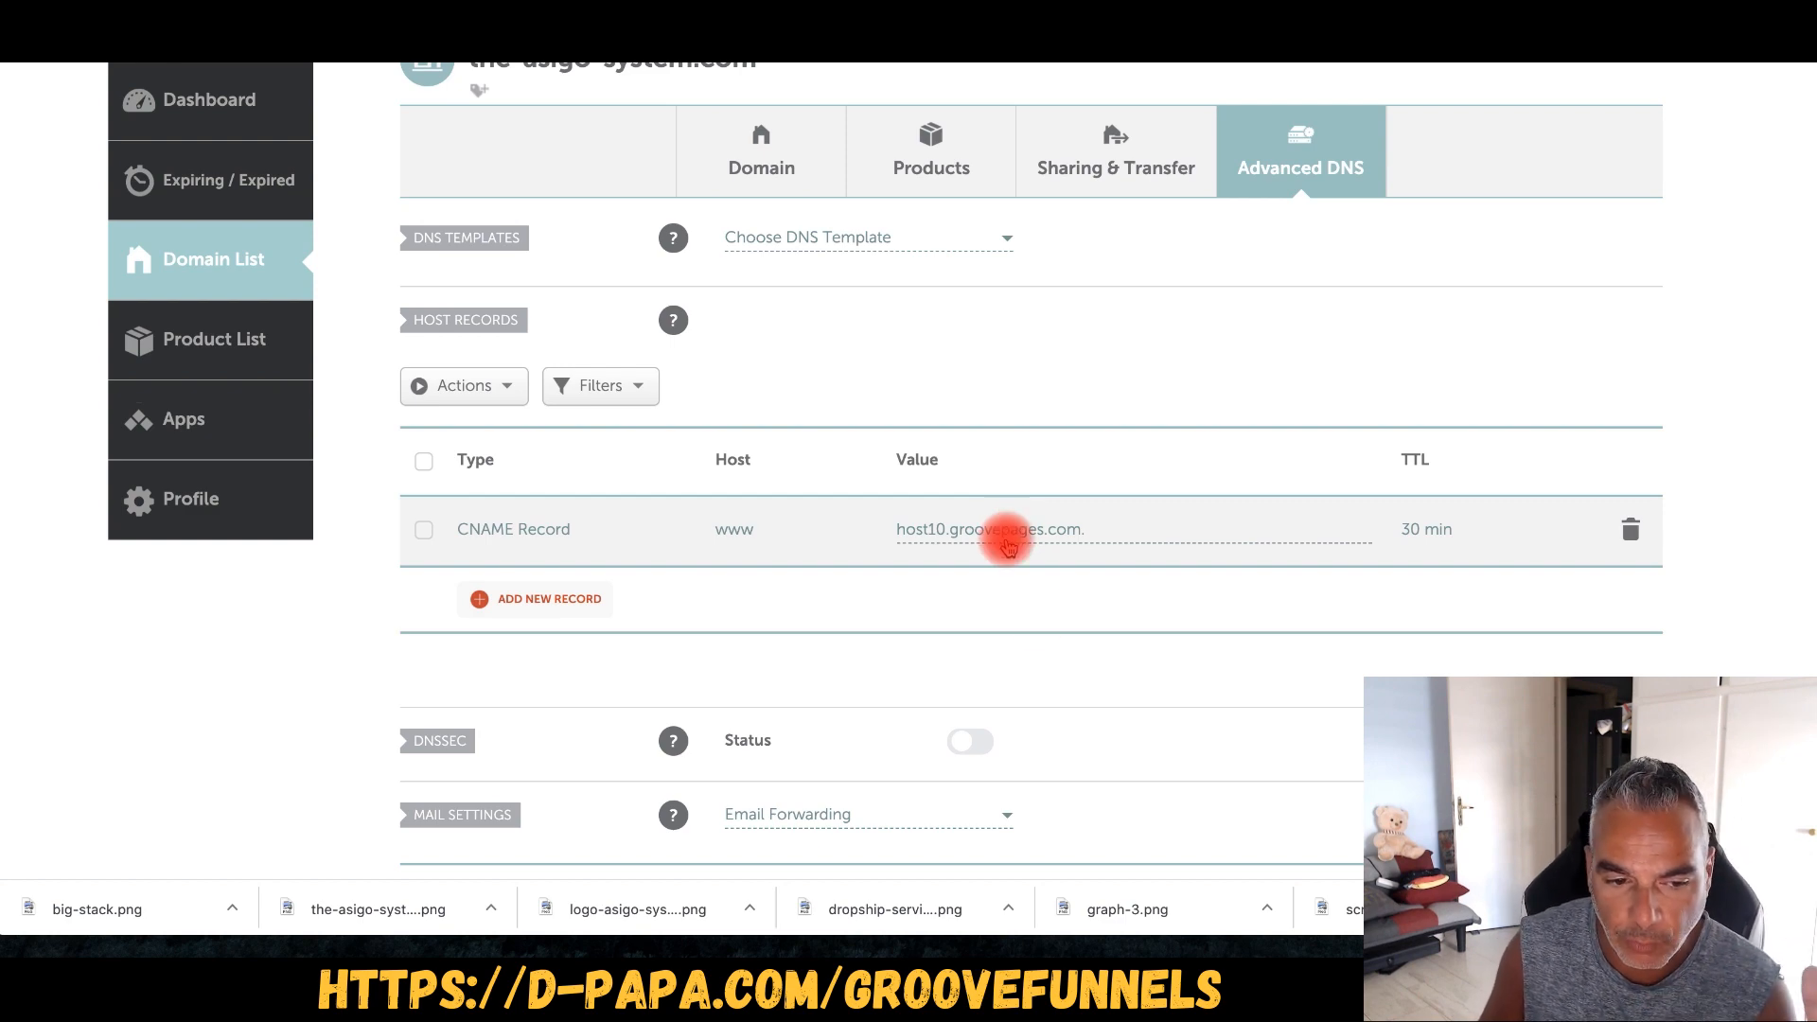
{"action": "scroll", "coordinate": [1038, 620], "scroll_direction": "down", "scroll_amount": 5}
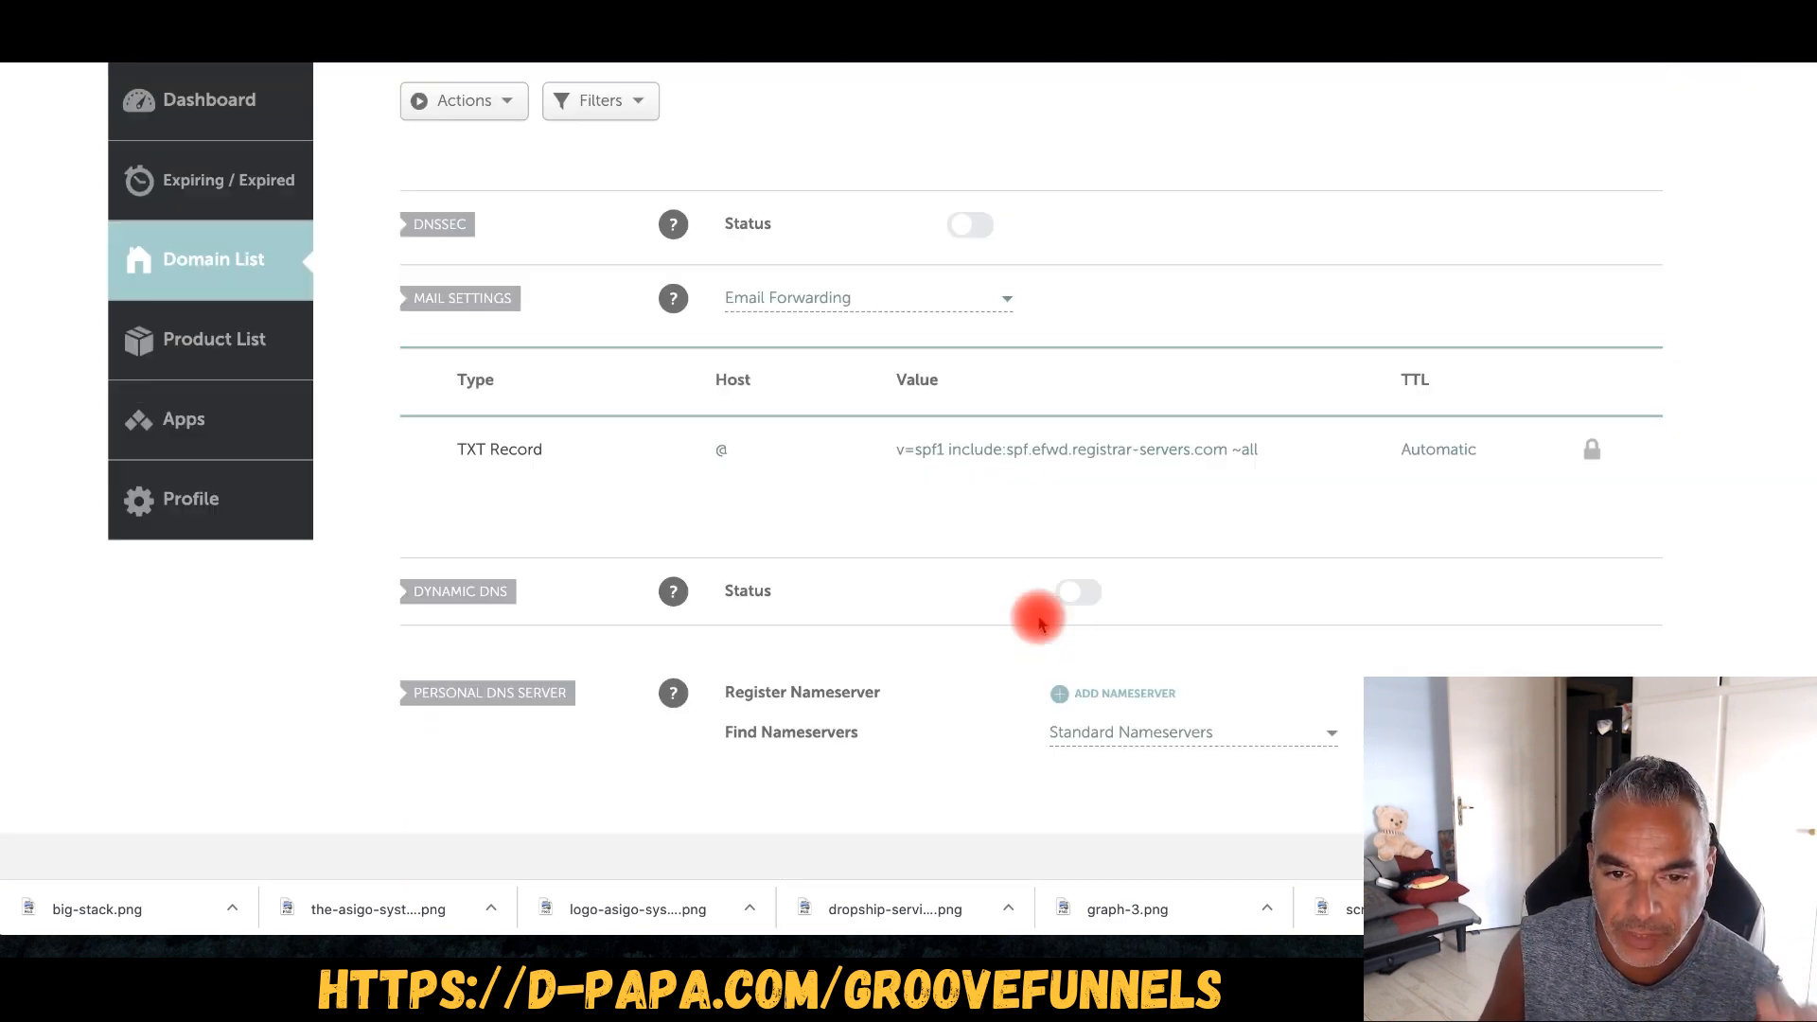
{"action": "scroll", "coordinate": [1038, 620], "scroll_direction": "up", "scroll_amount": 10}
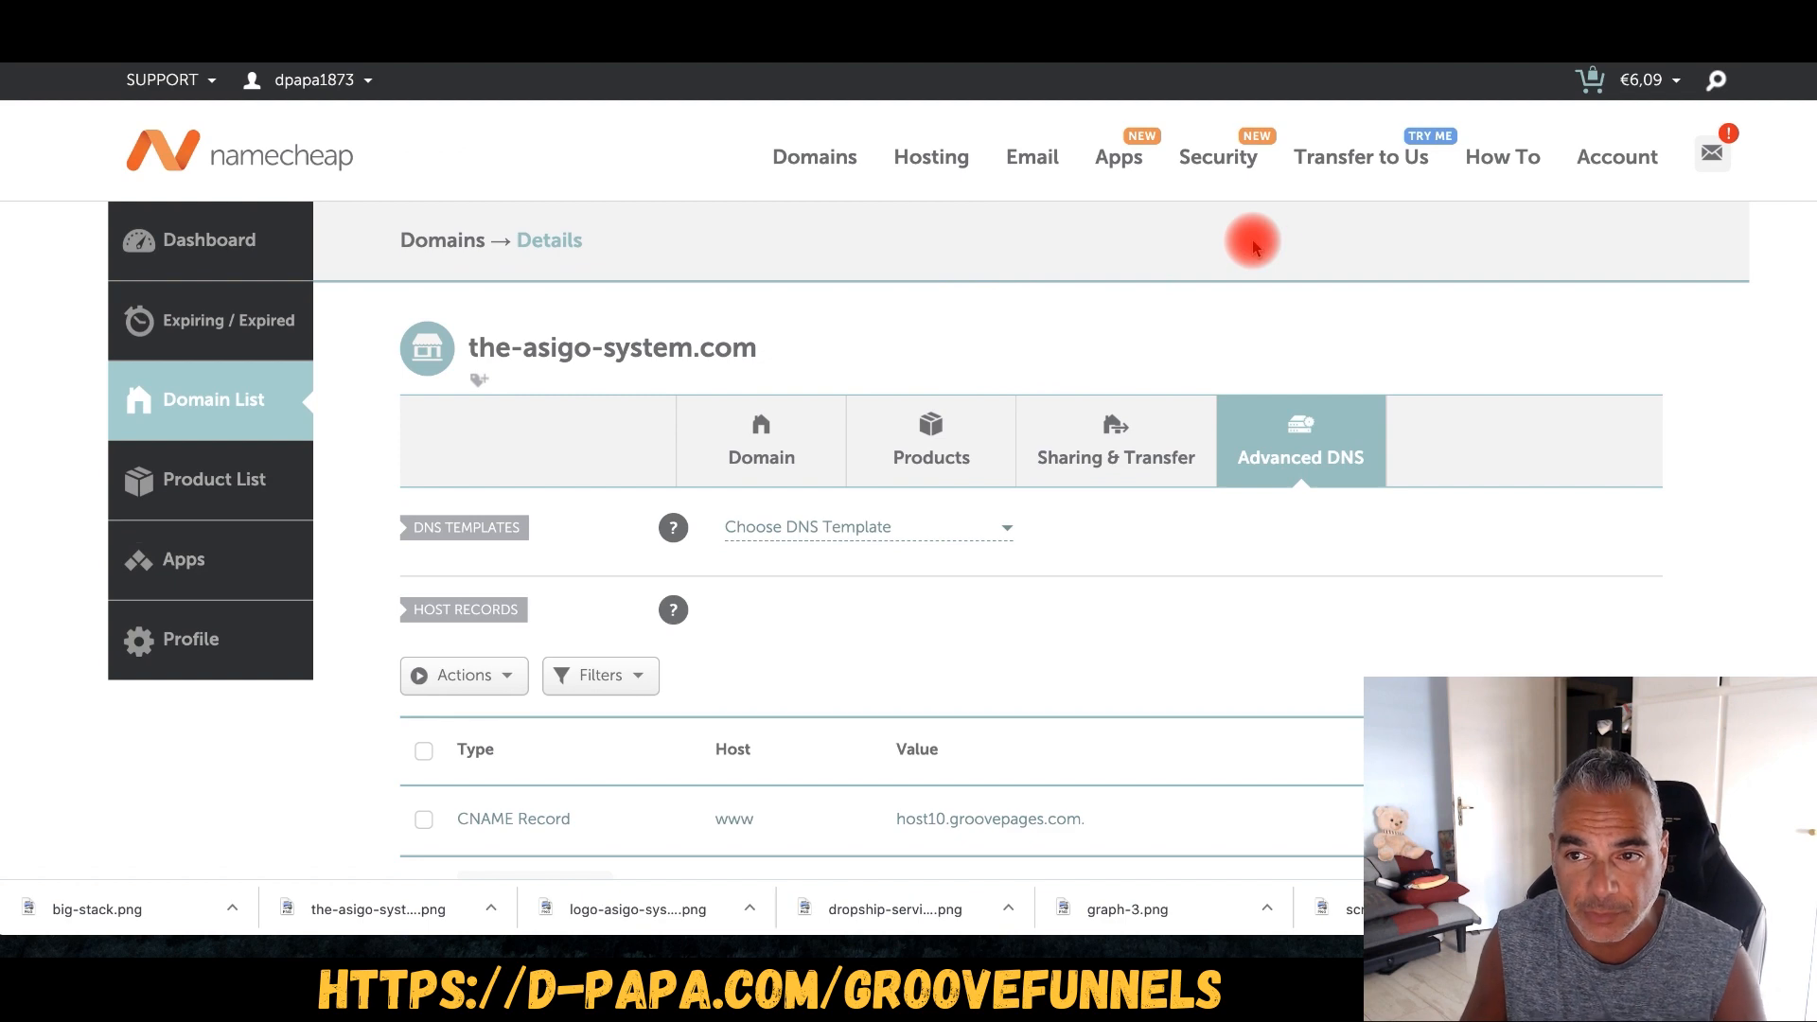
- Open the Cloudflare site in a new tab and log in to the account
{"action": "key", "text": "Return"}
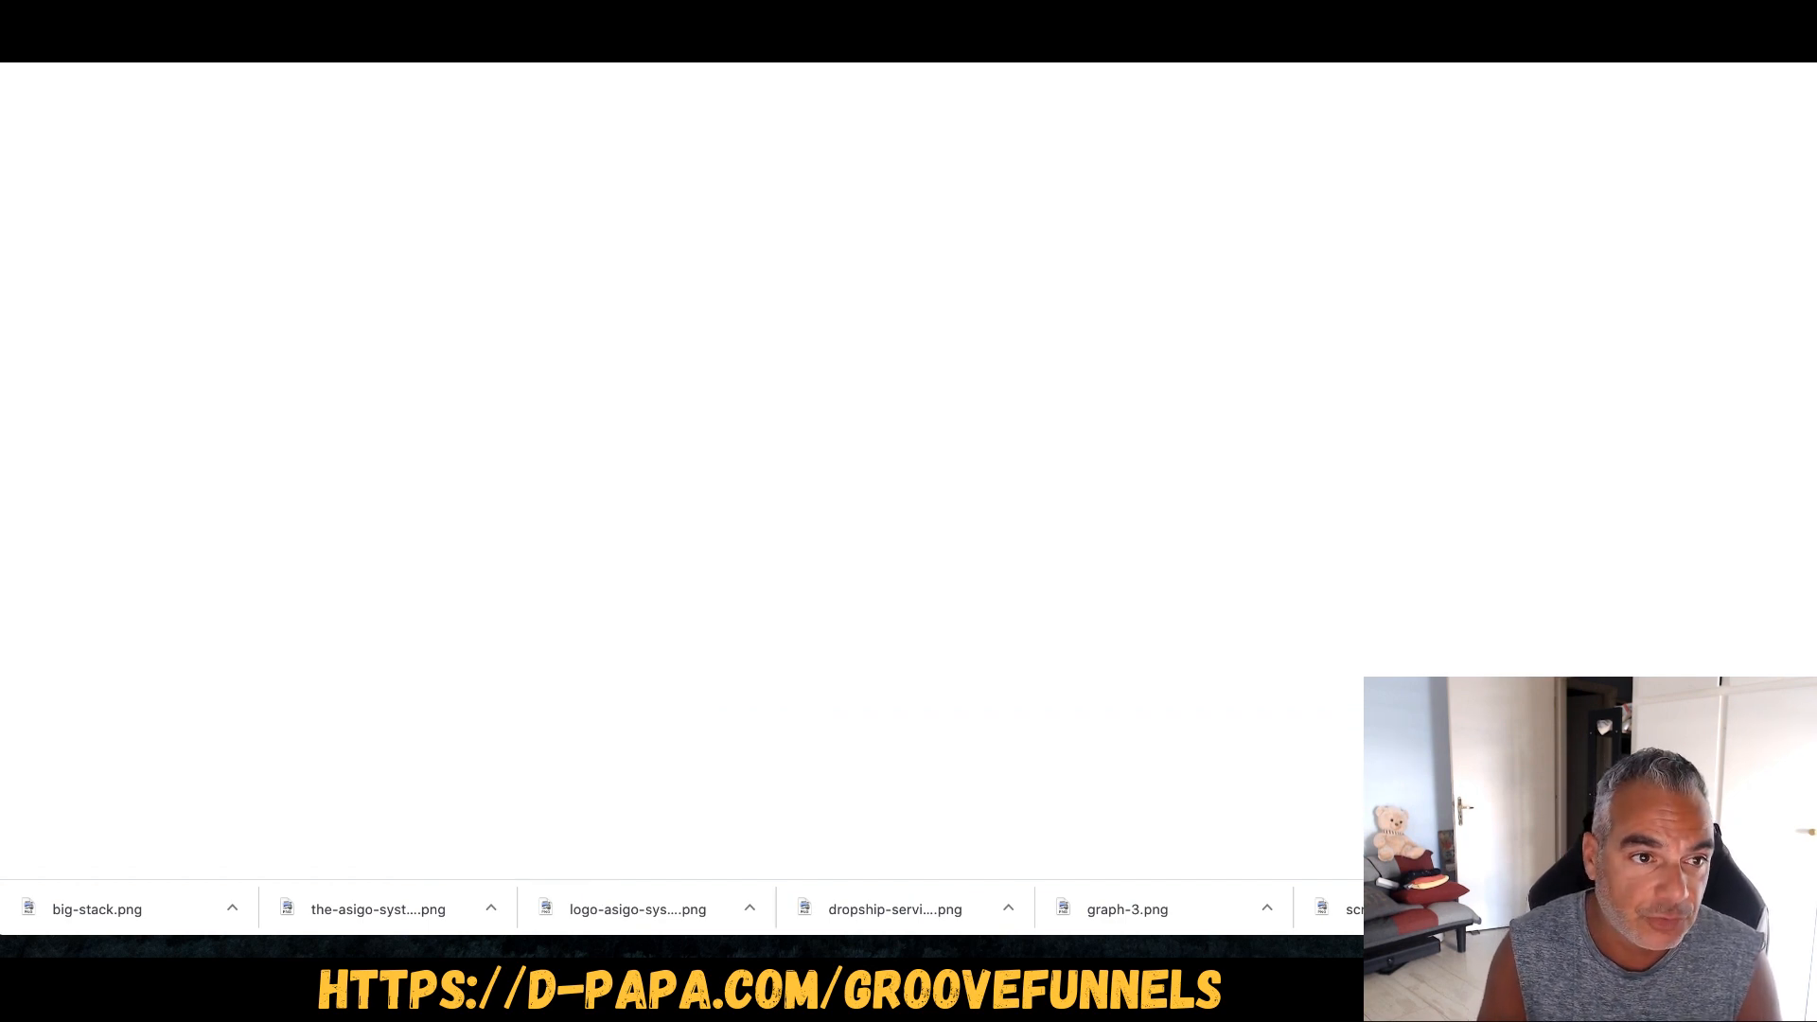
{"action": "type", "text": "cloud"}
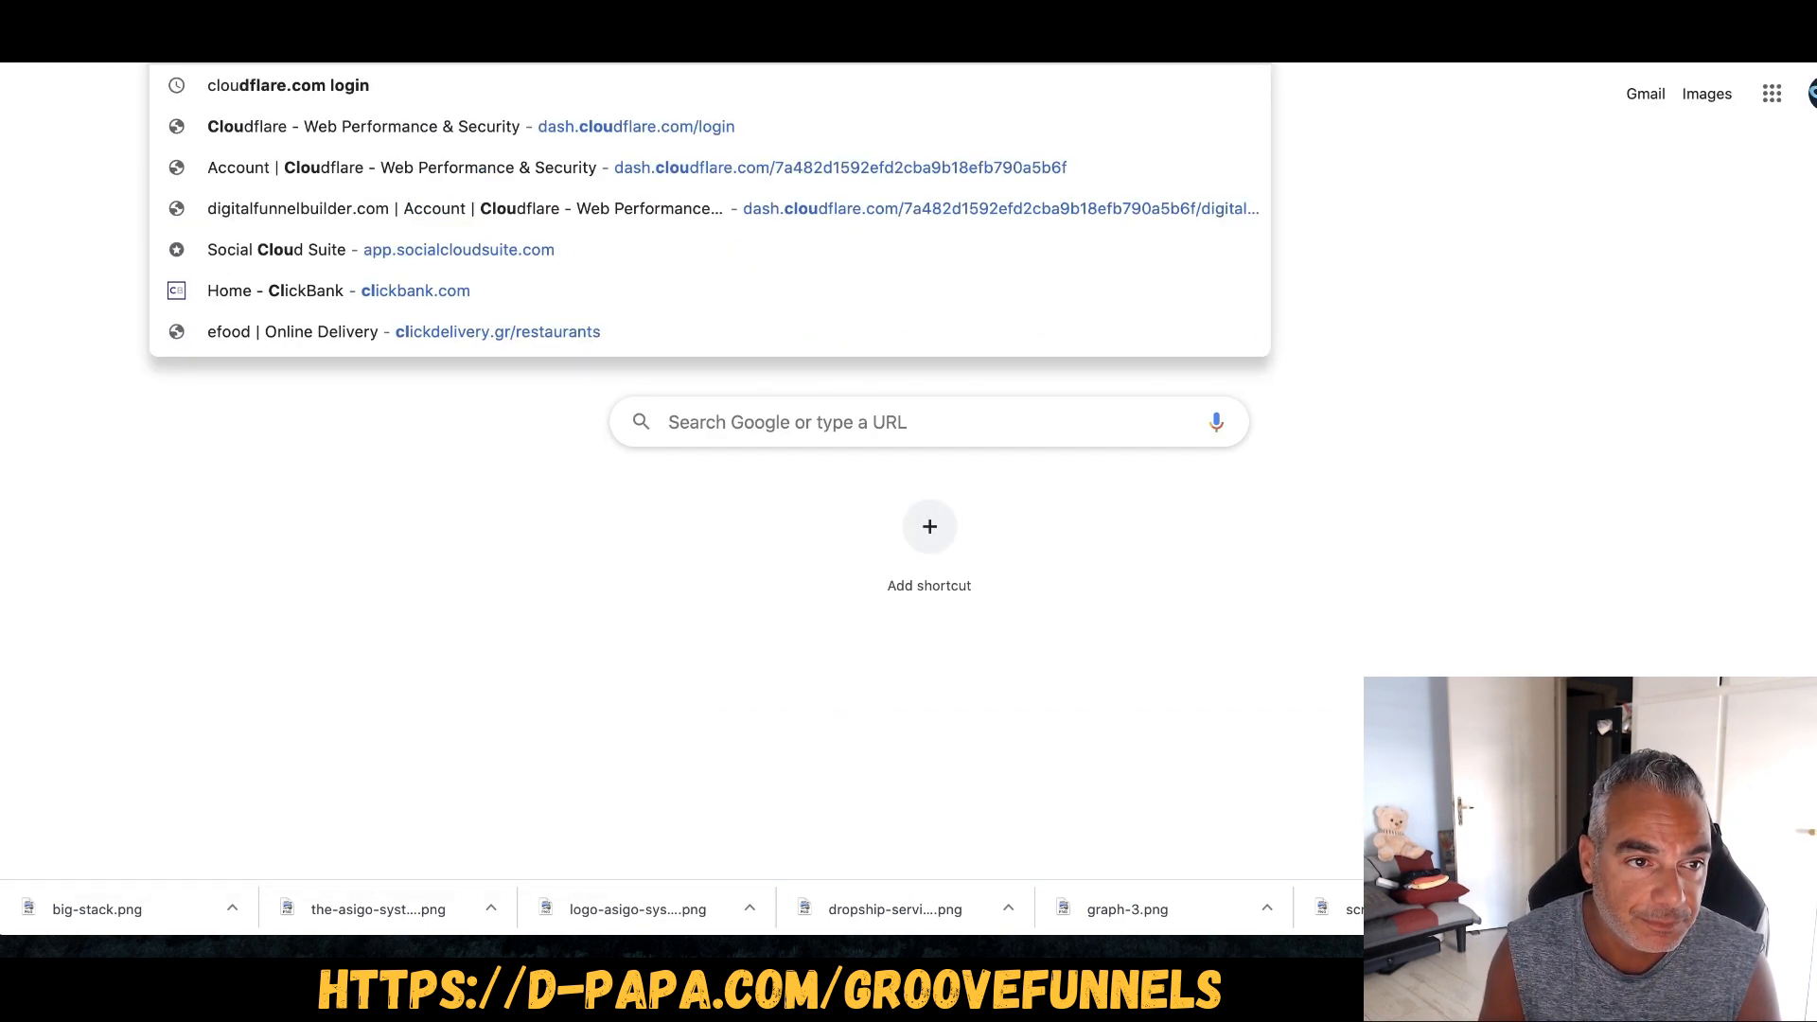
{"action": "type", "text": "flare"}
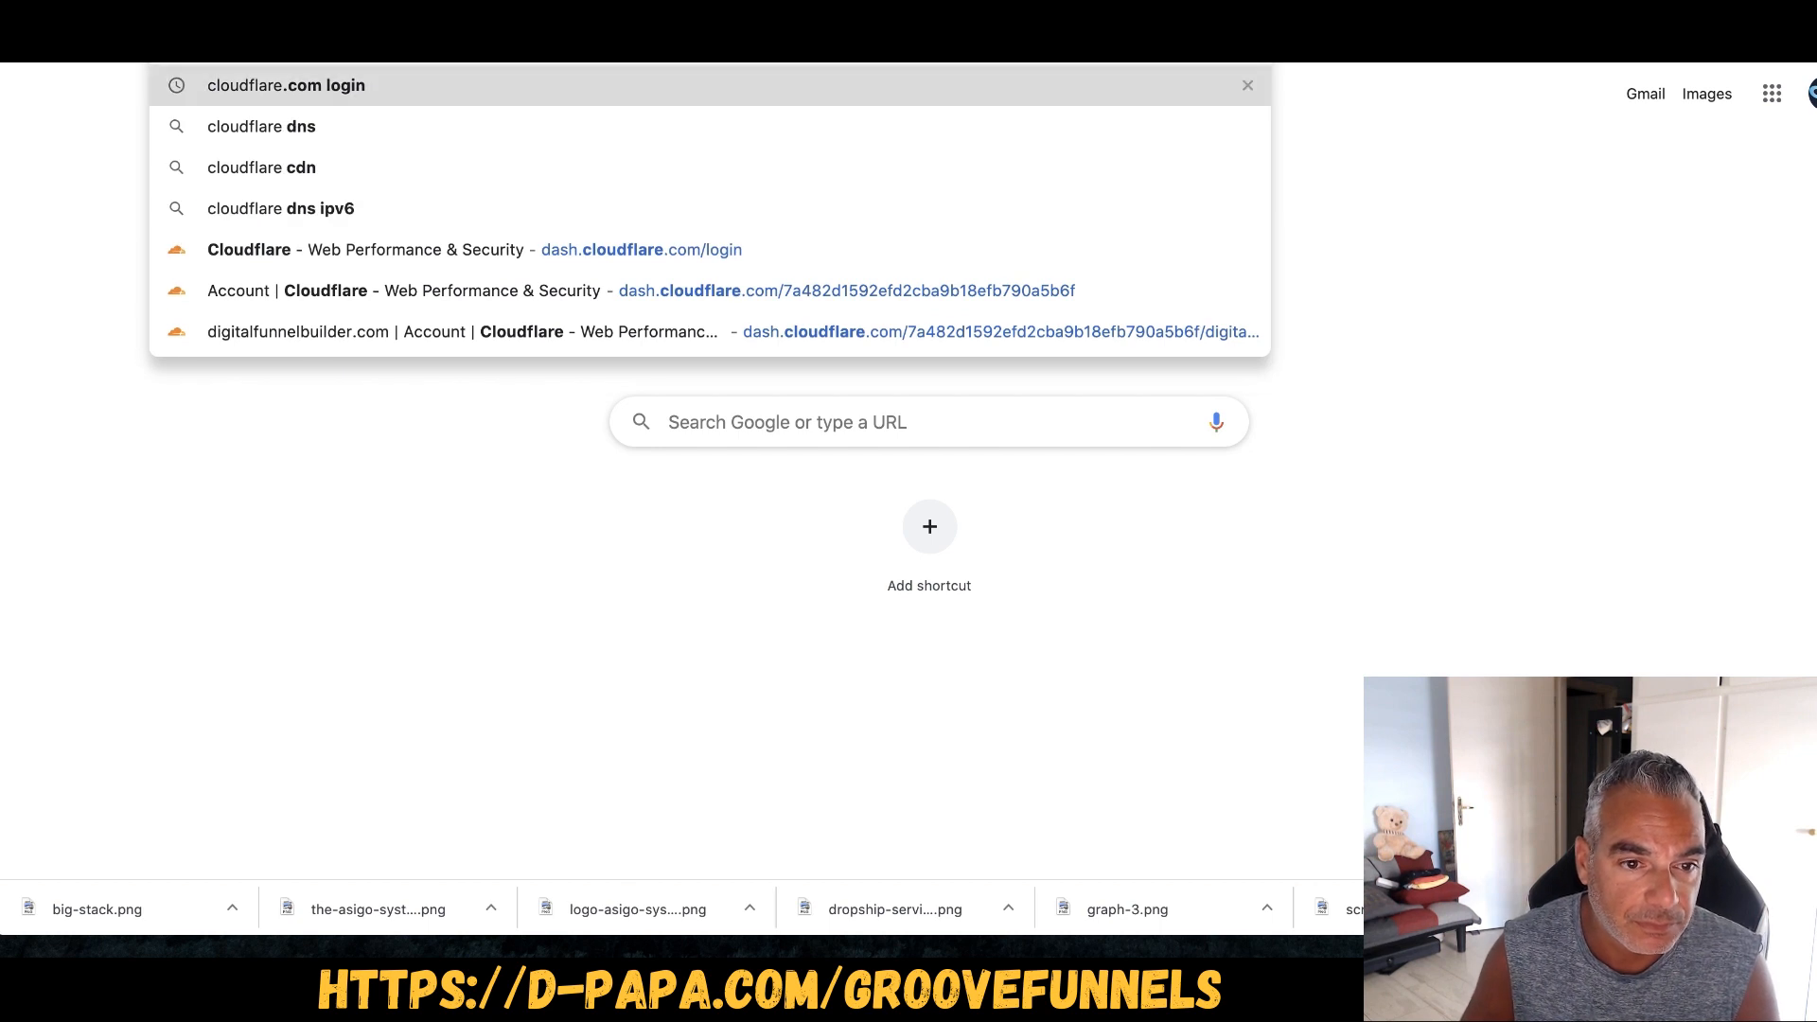
{"action": "key", "text": "Down"}
{"action": "key", "text": "Down"}
{"action": "key", "text": "Down"}
{"action": "key", "text": "Down"}
{"action": "key", "text": "Return"}
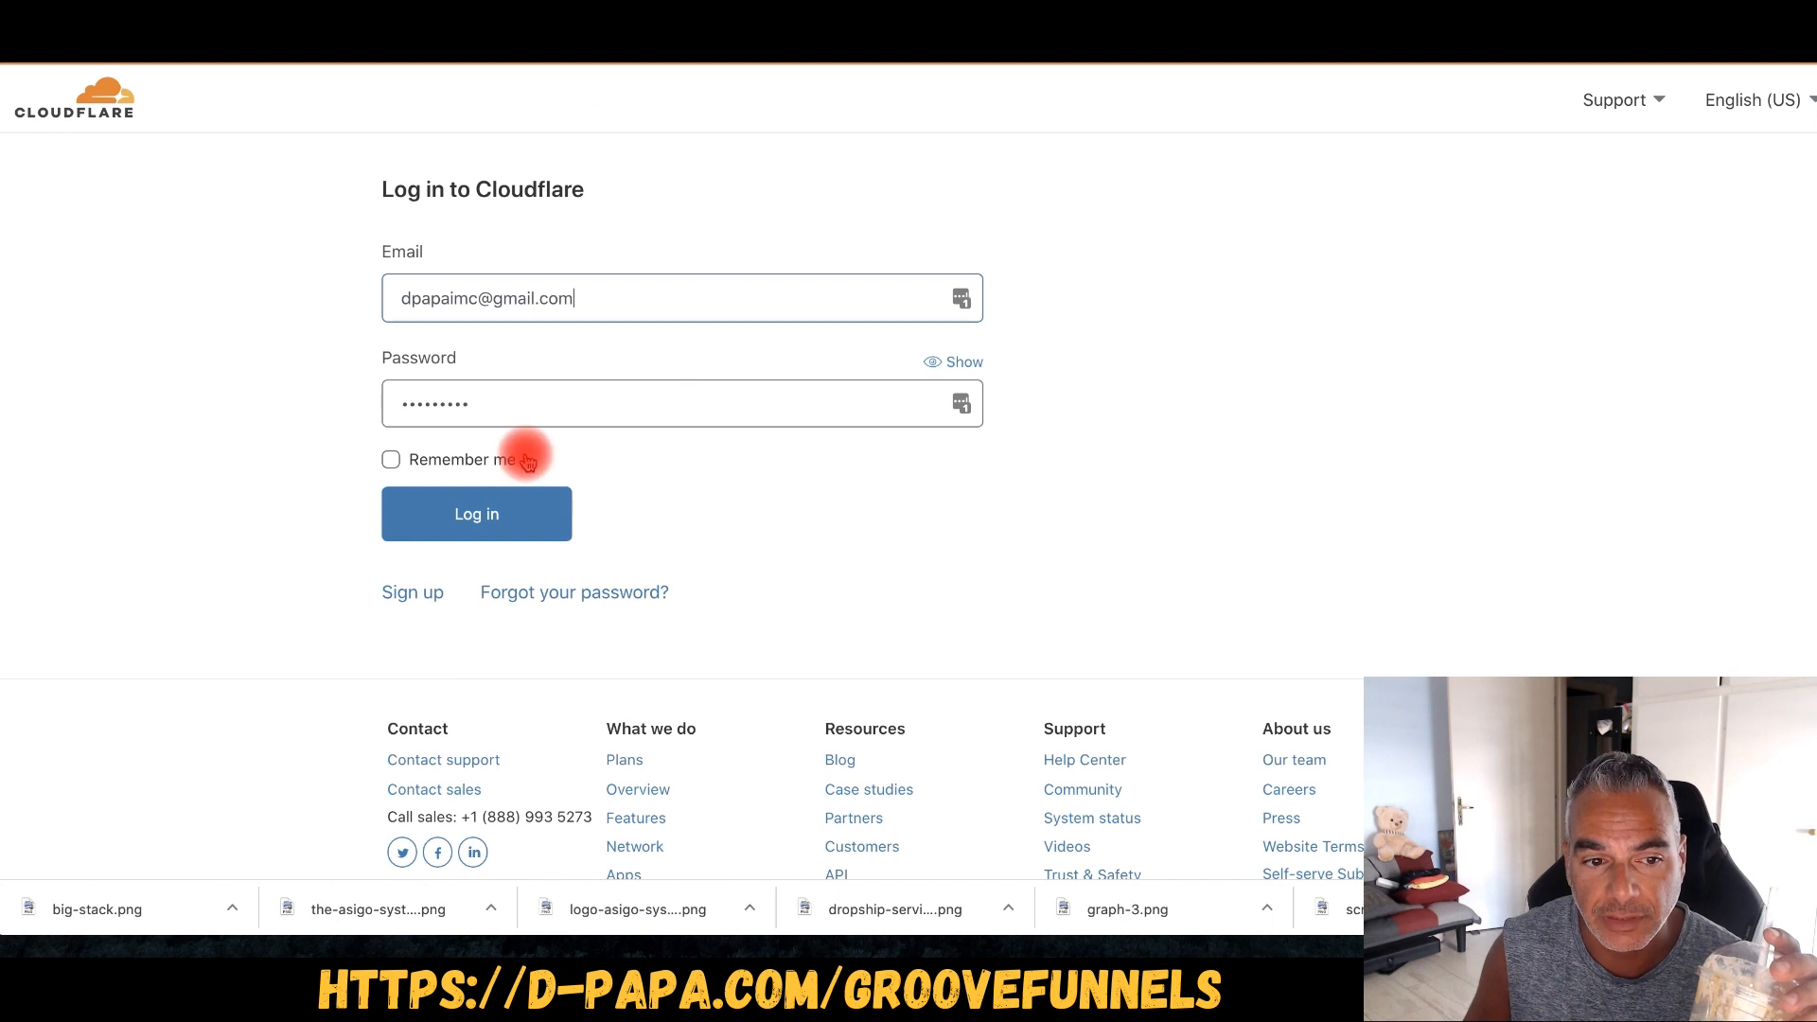
{"action": "left_click", "coordinate": [466, 513]}
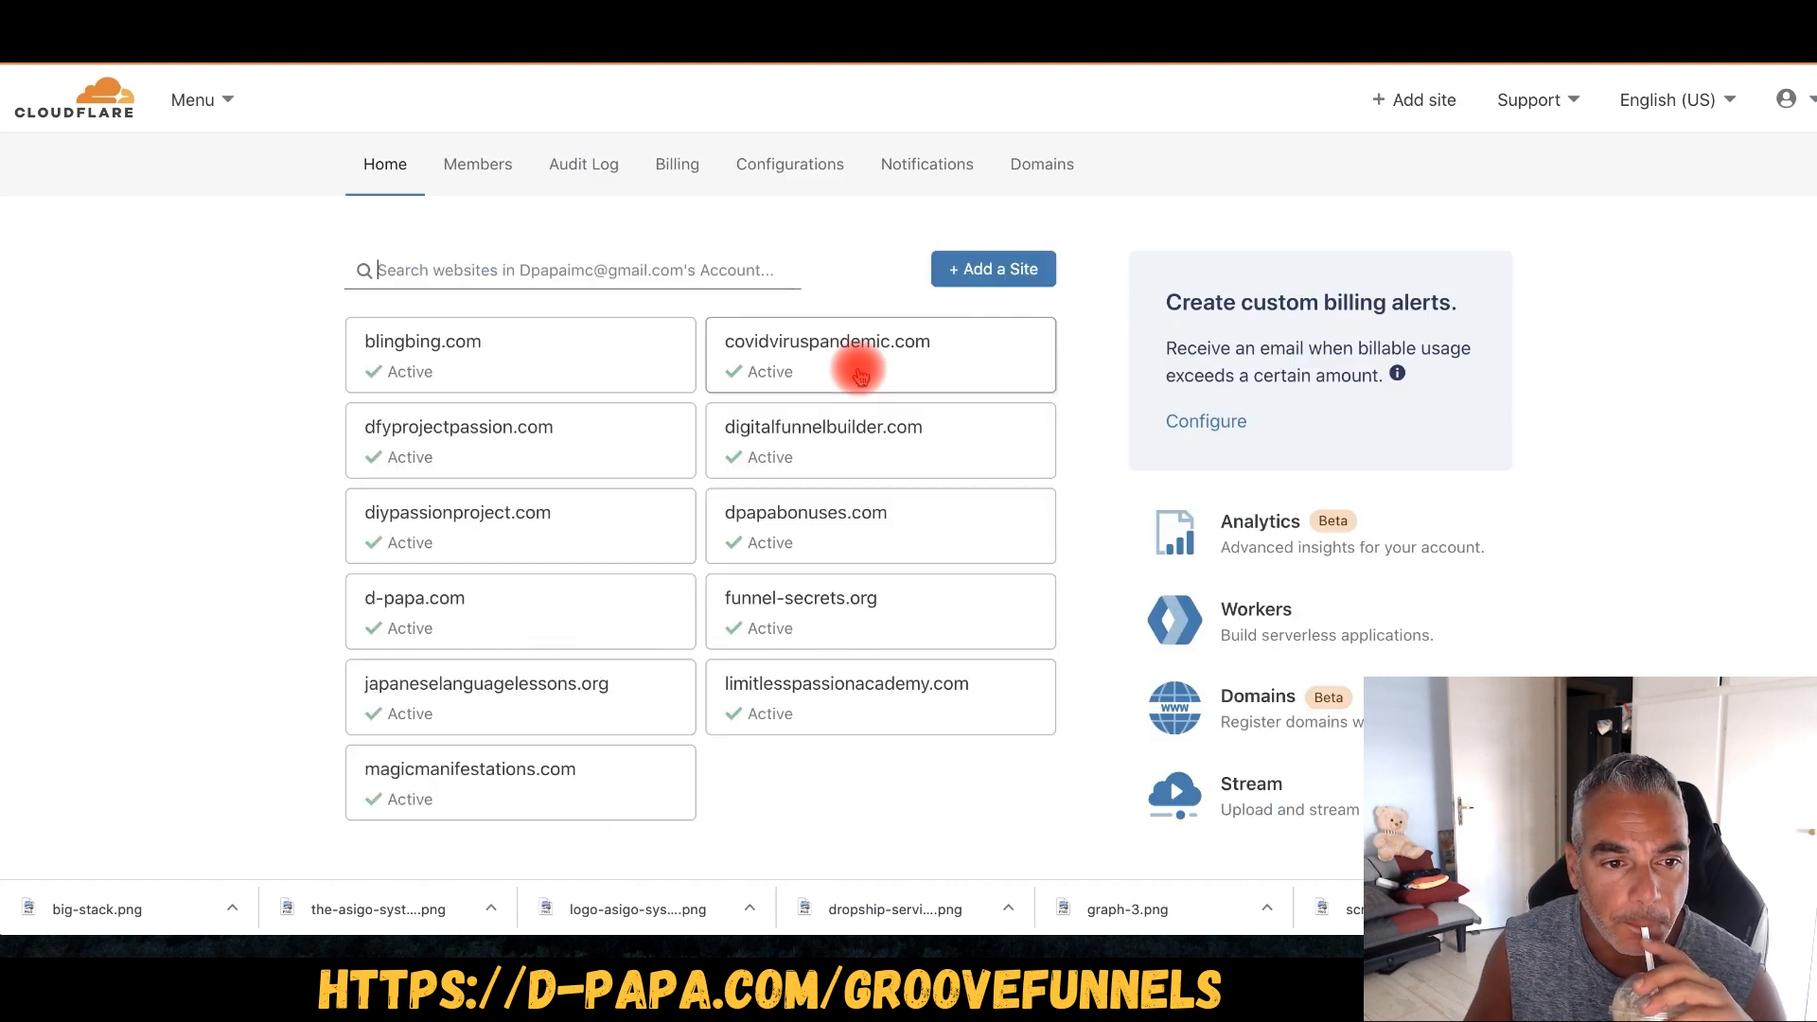
- Add the-asigo-system.com as a new Cloudflare site and confirm the Free plan
{"action": "left_click", "coordinate": [950, 269]}
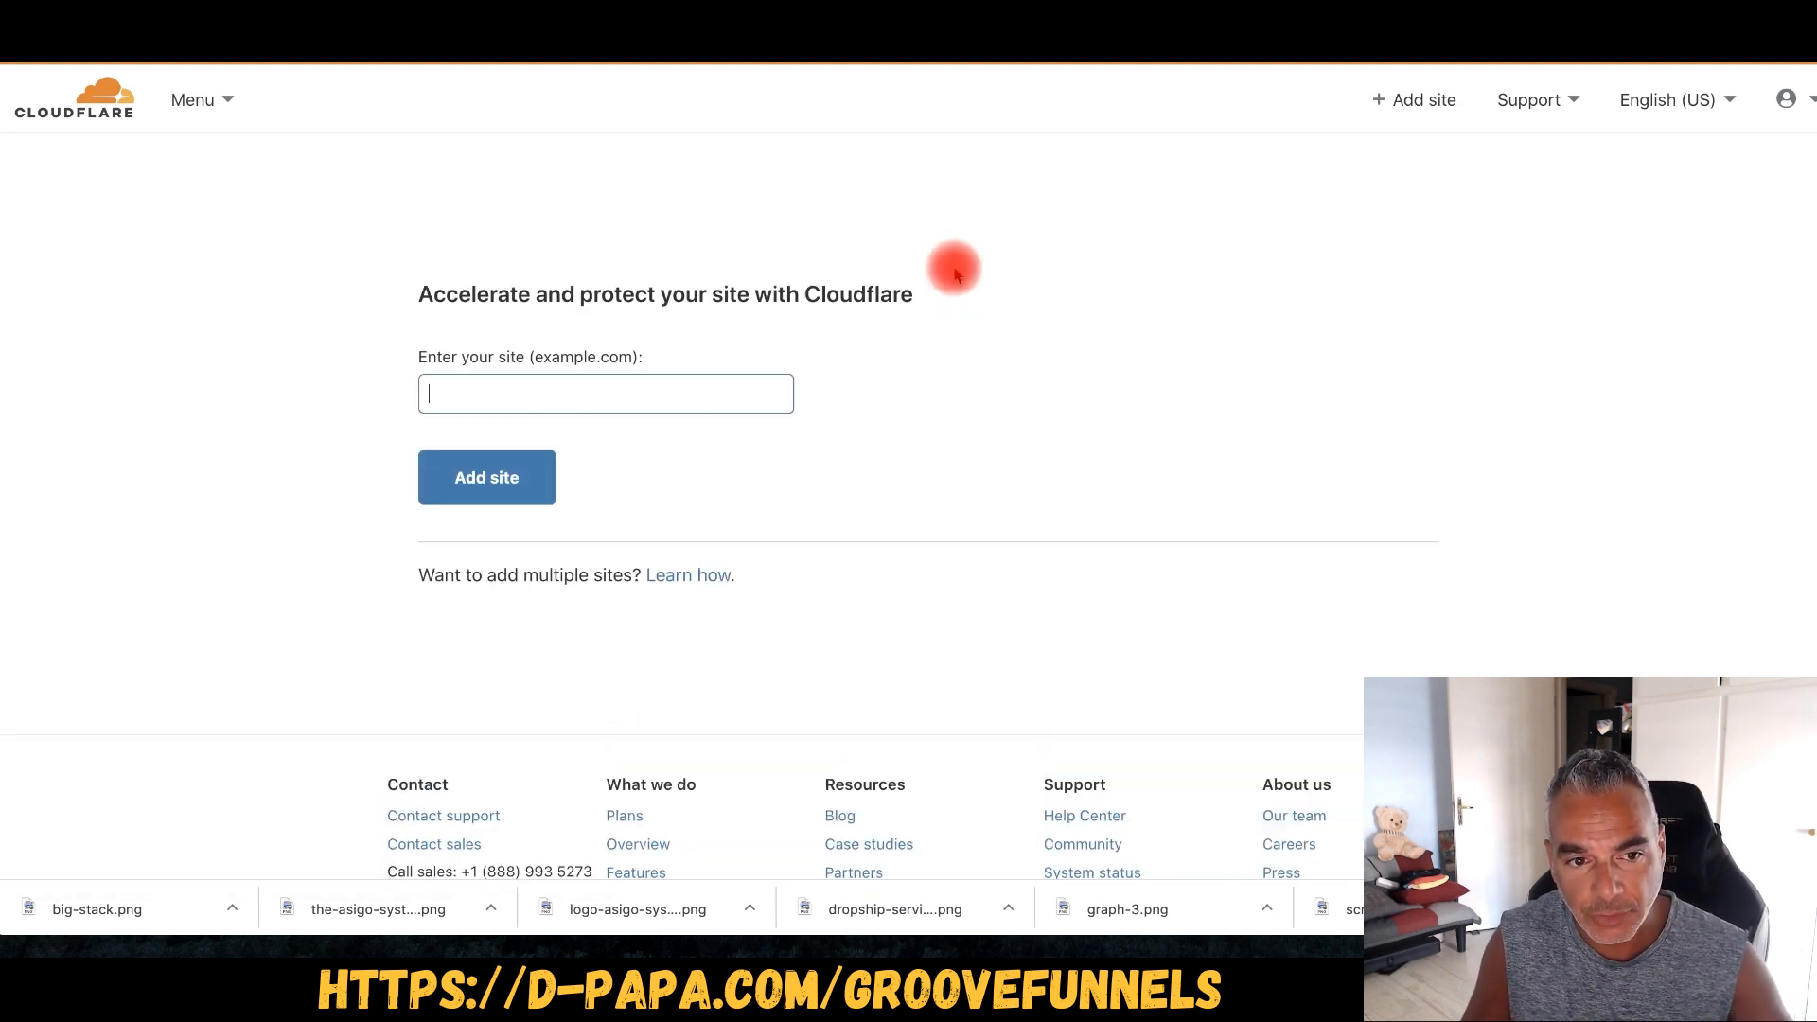
{"action": "left_click", "coordinate": [575, 407]}
{"action": "key", "text": "ctrl+v"}
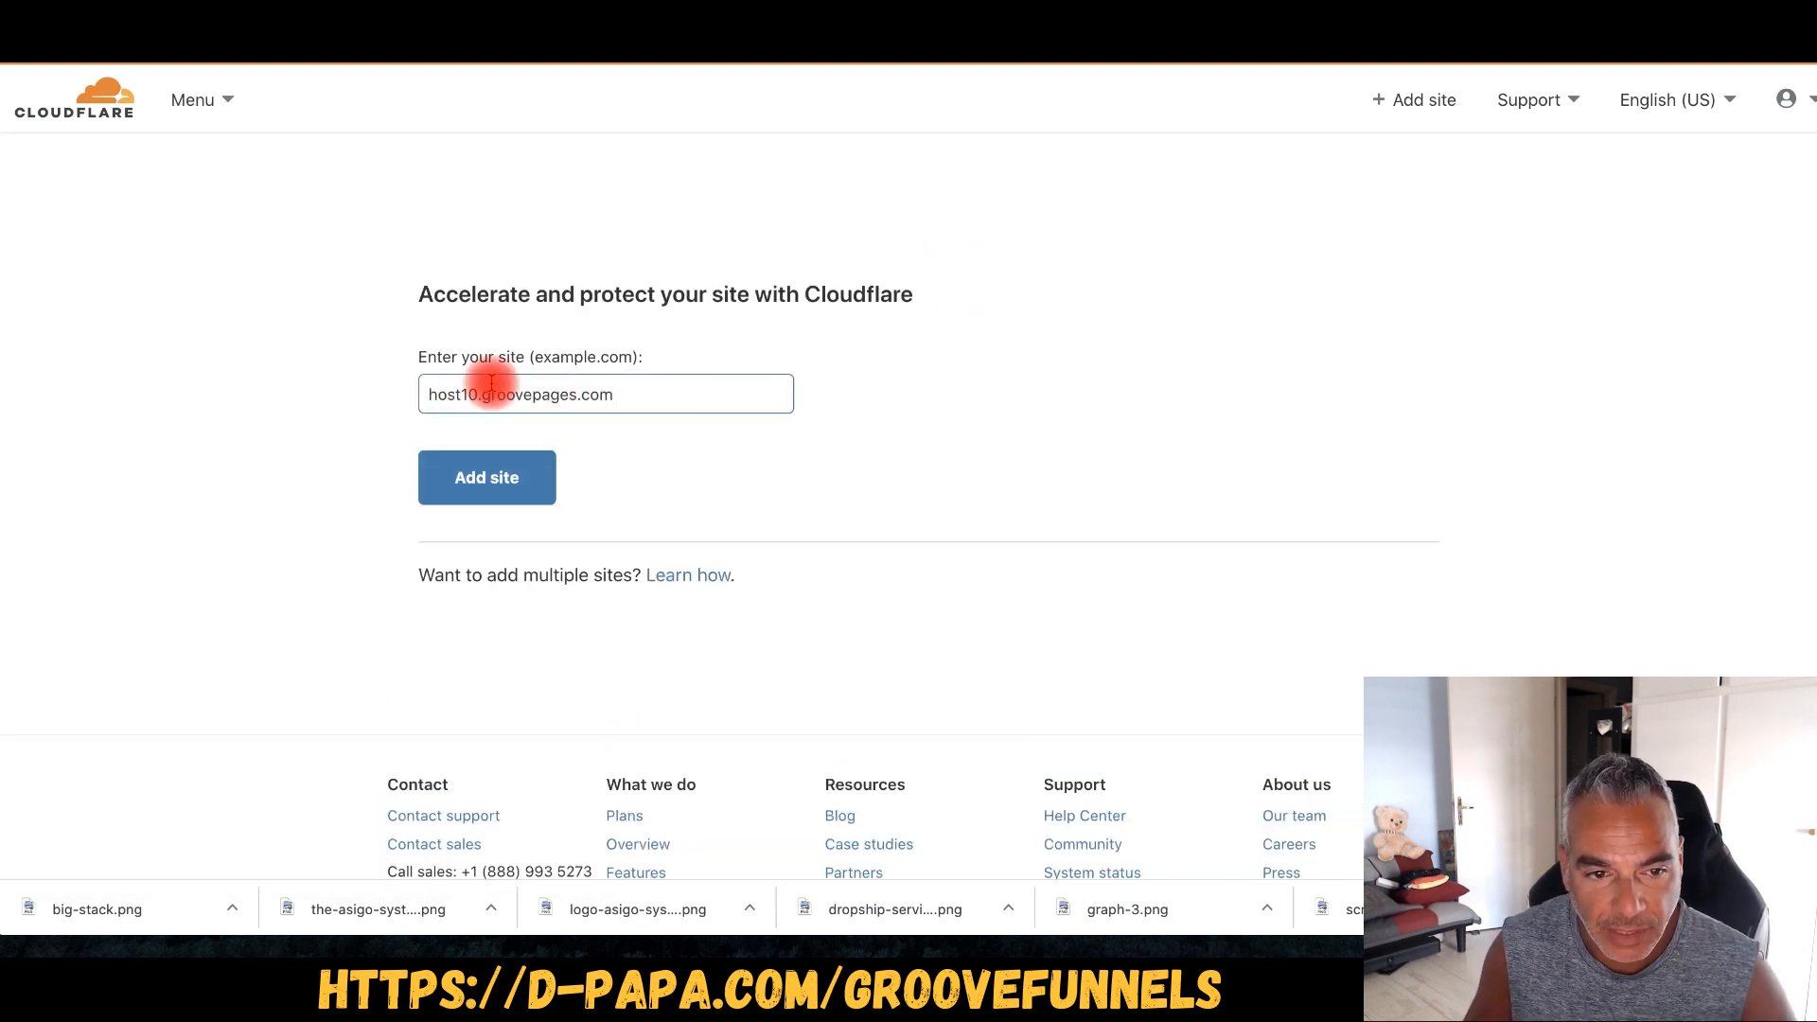
{"action": "triple_click", "coordinate": [446, 377]}
{"action": "type", "text": "www."}
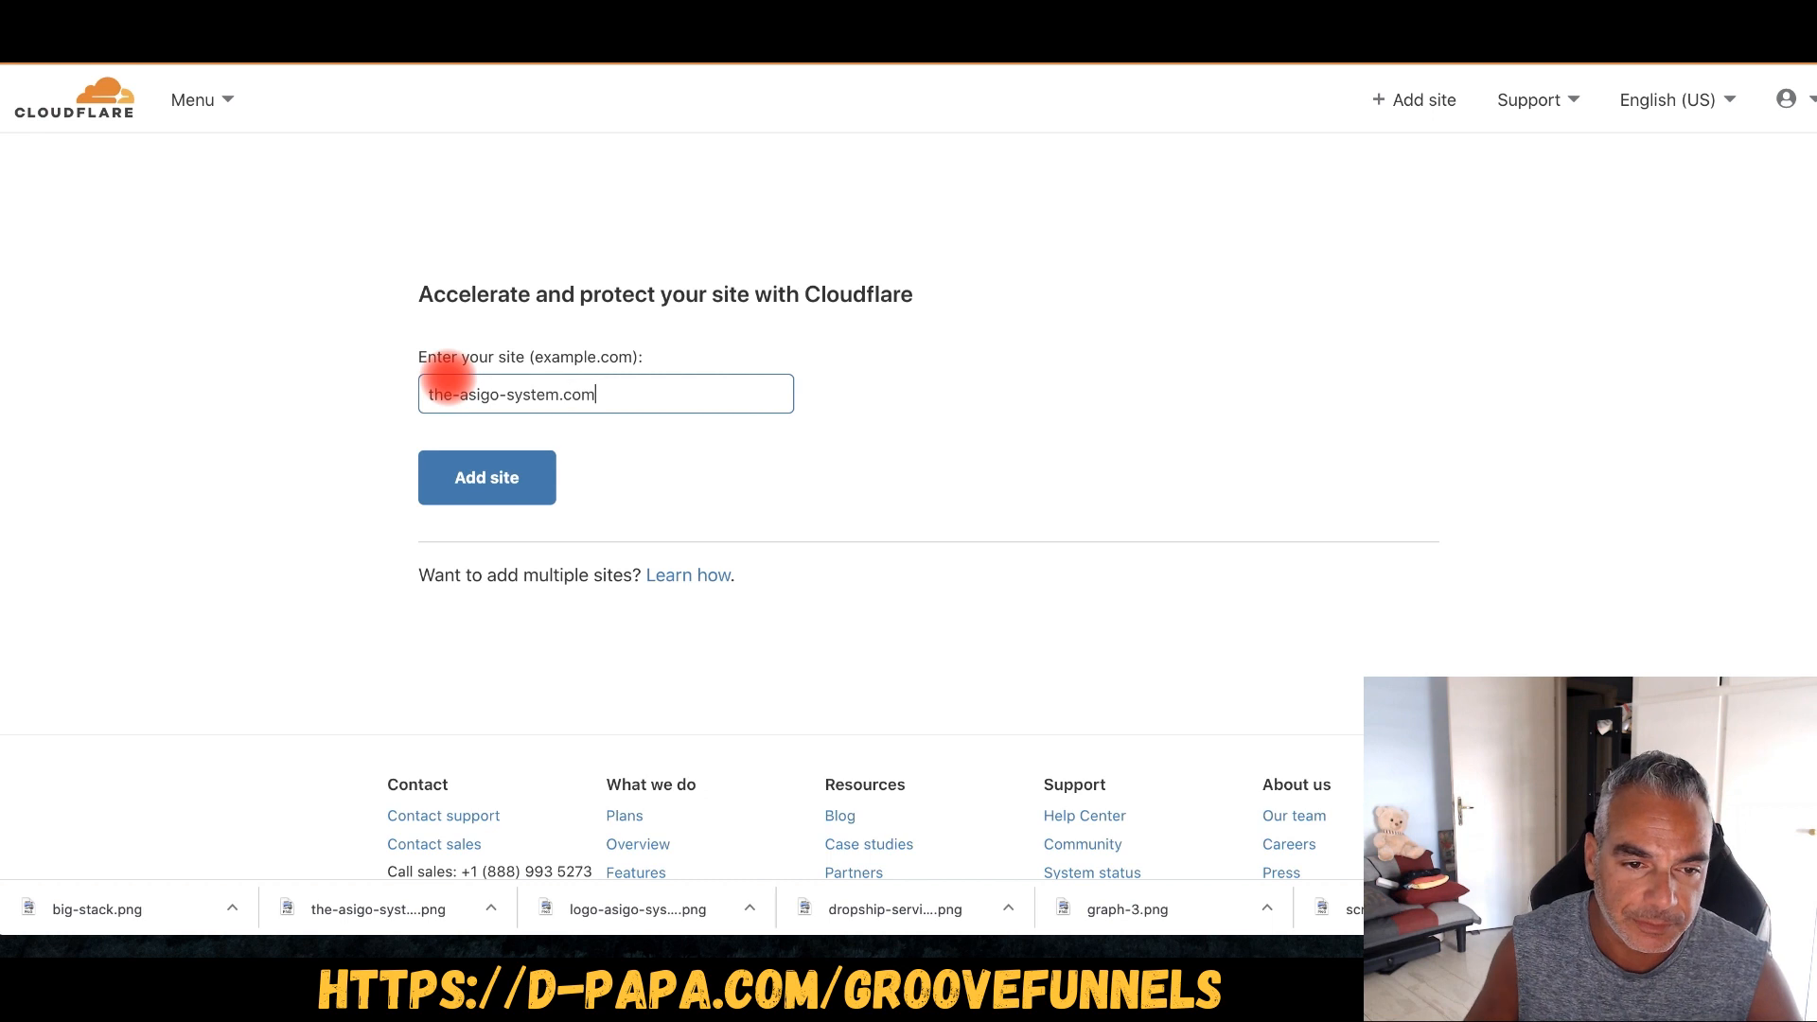
{"action": "left_click", "coordinate": [429, 491]}
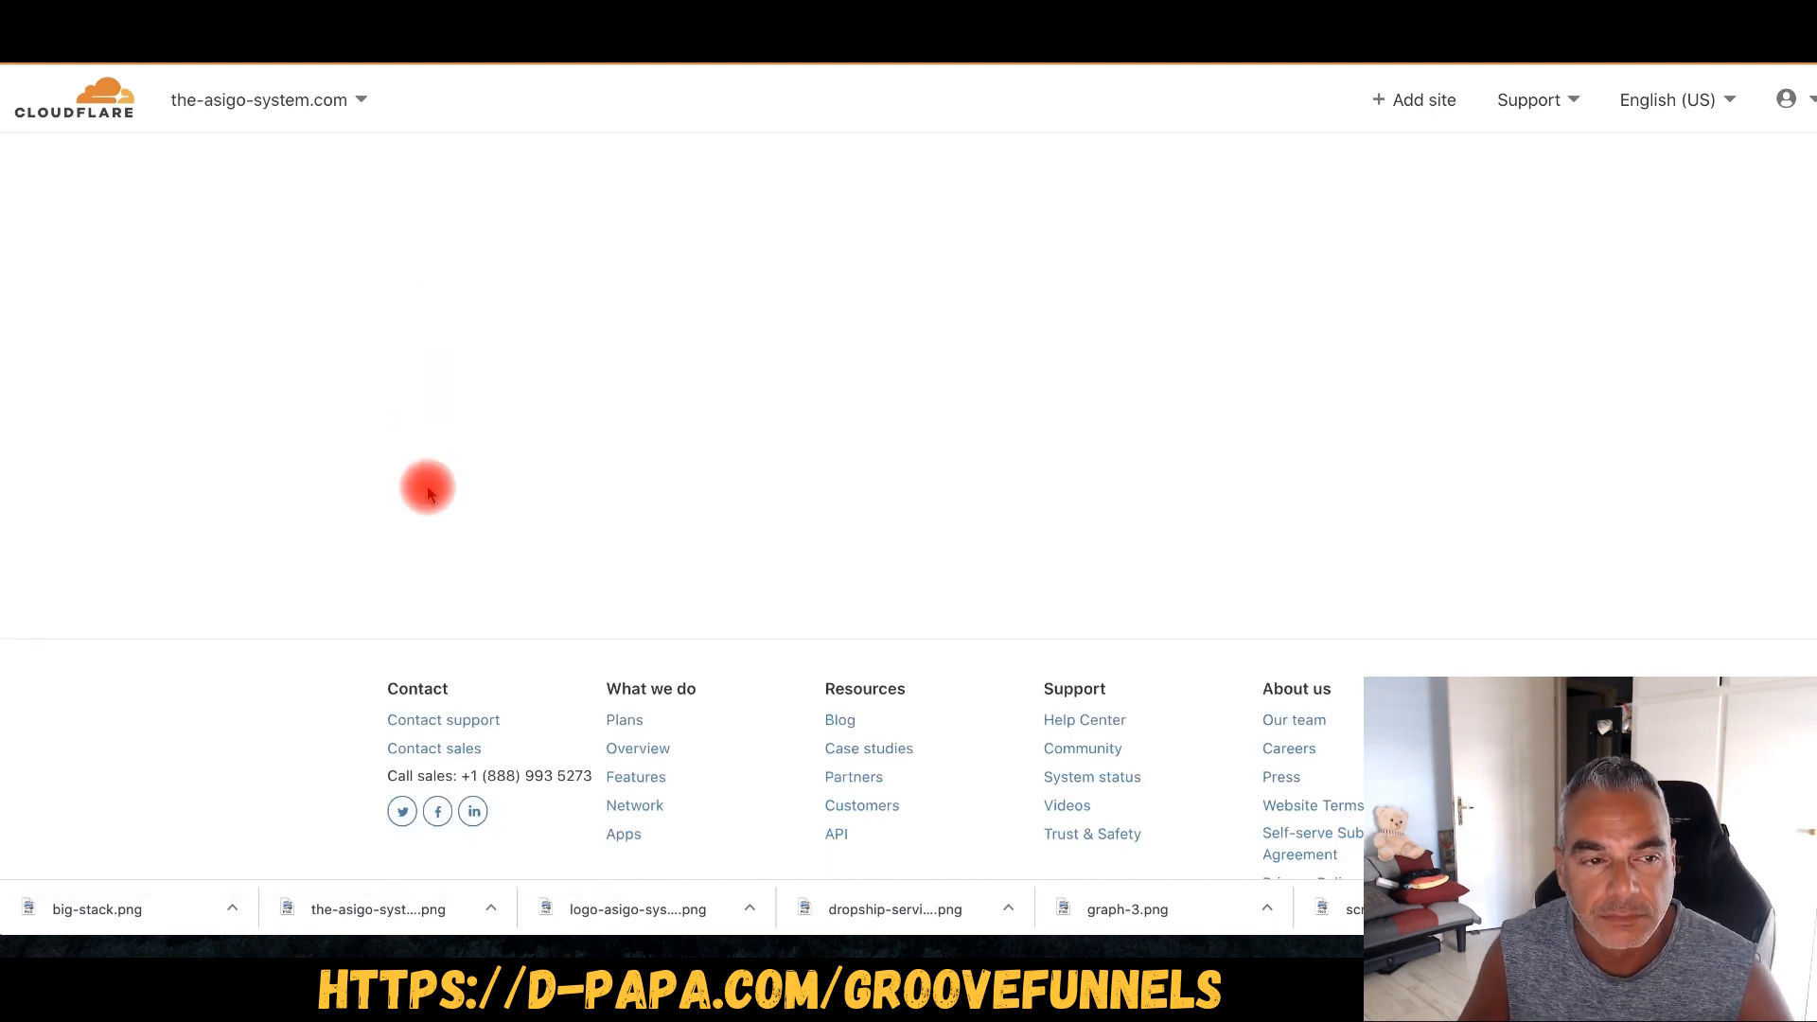
{"action": "left_click", "coordinate": [461, 554]}
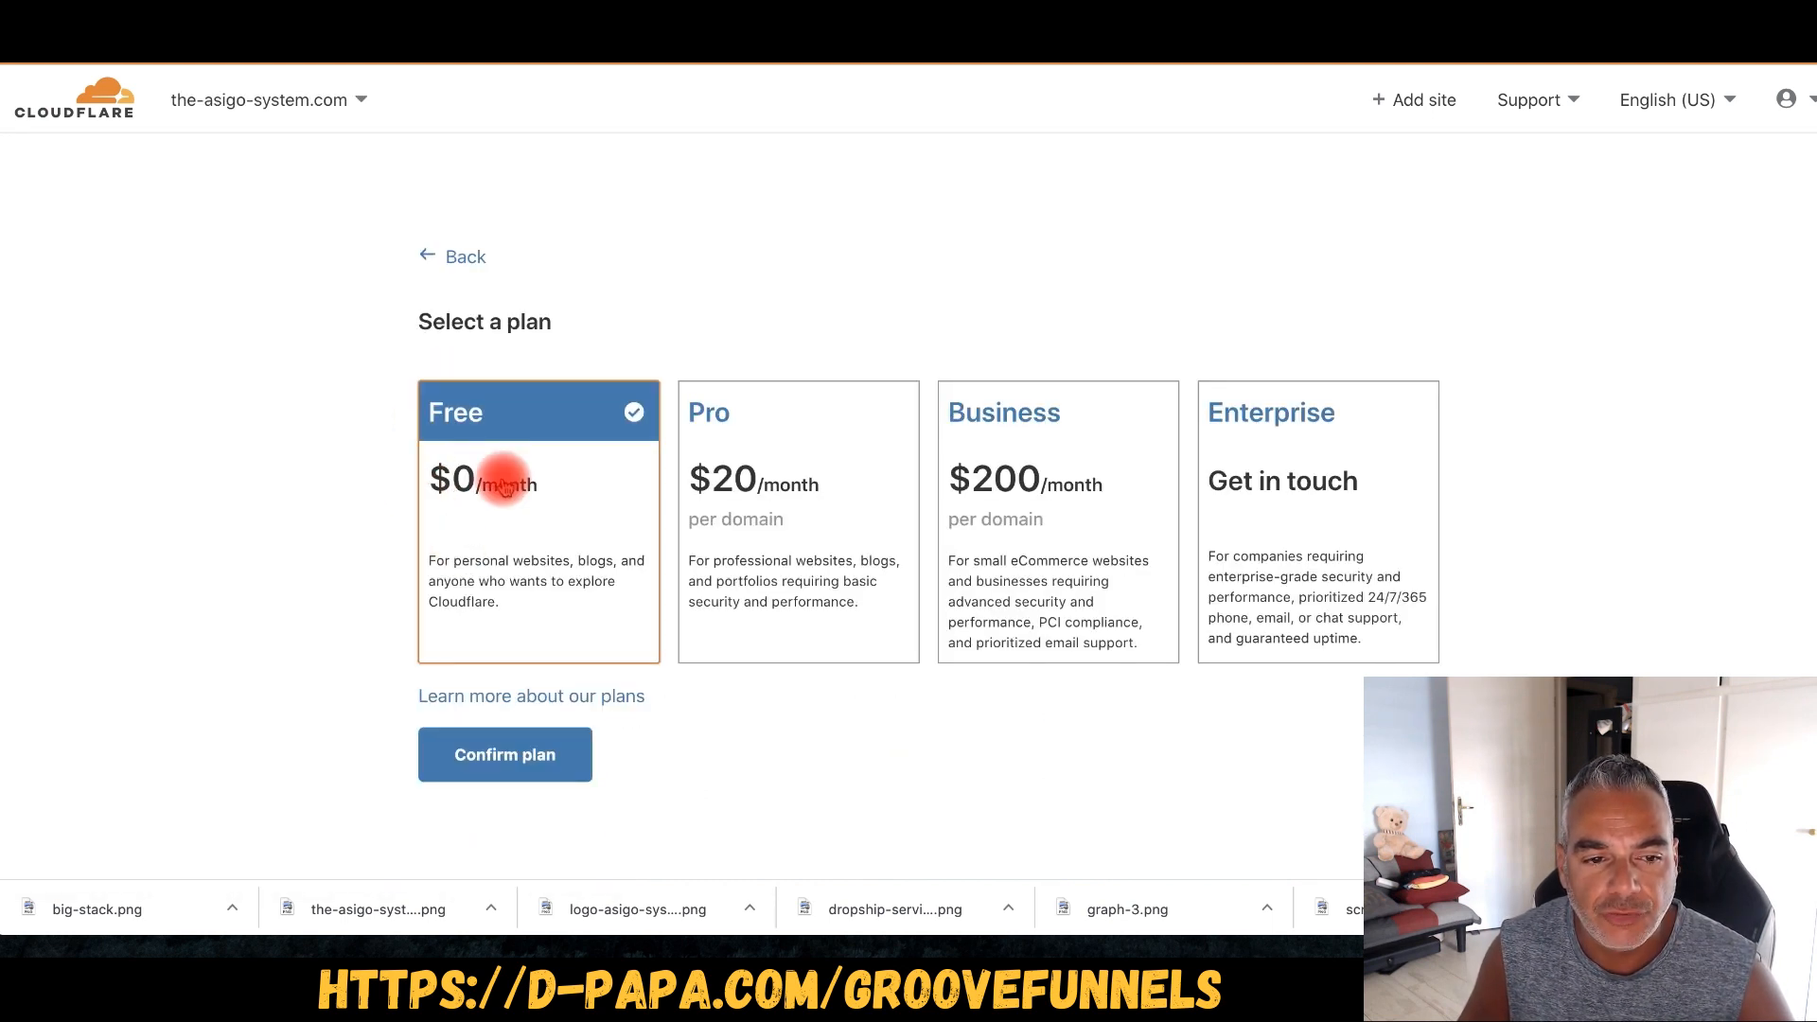
{"action": "left_click", "coordinate": [502, 772]}
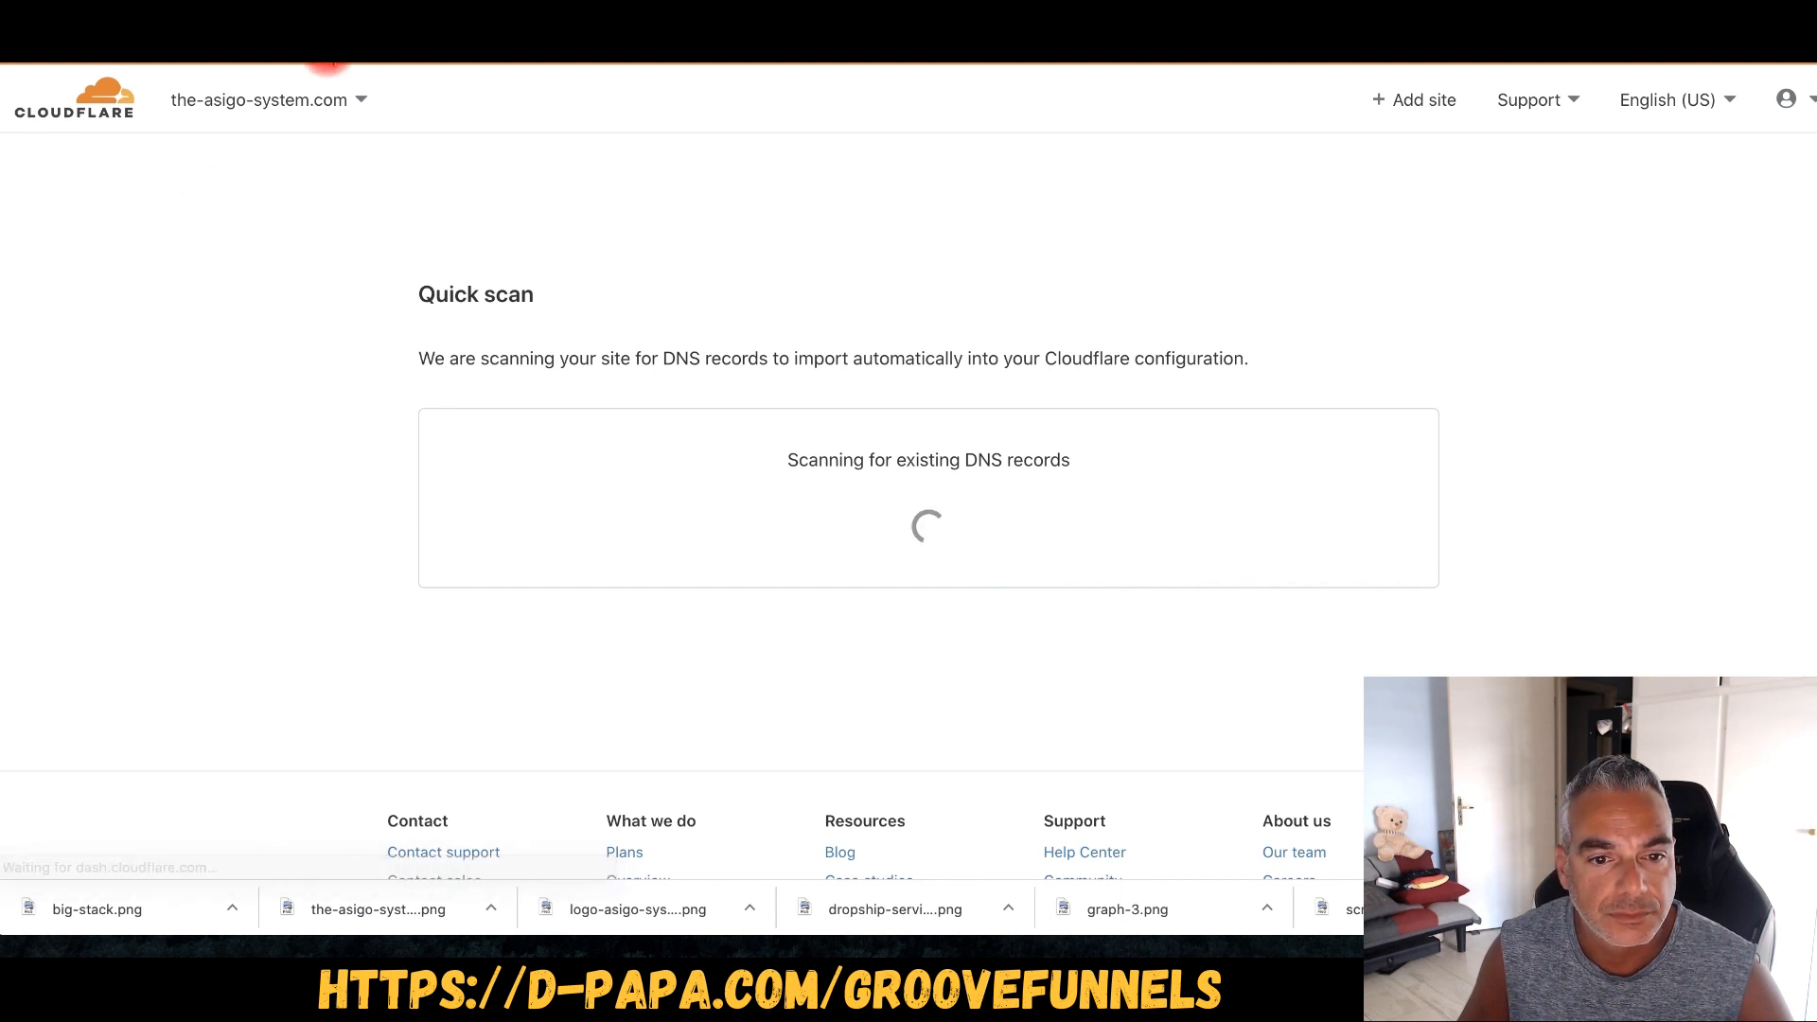
- Review and accept the DNS records Cloudflare imported, then continue
{"action": "scroll", "coordinate": [642, 622], "scroll_direction": "down", "scroll_amount": 5}
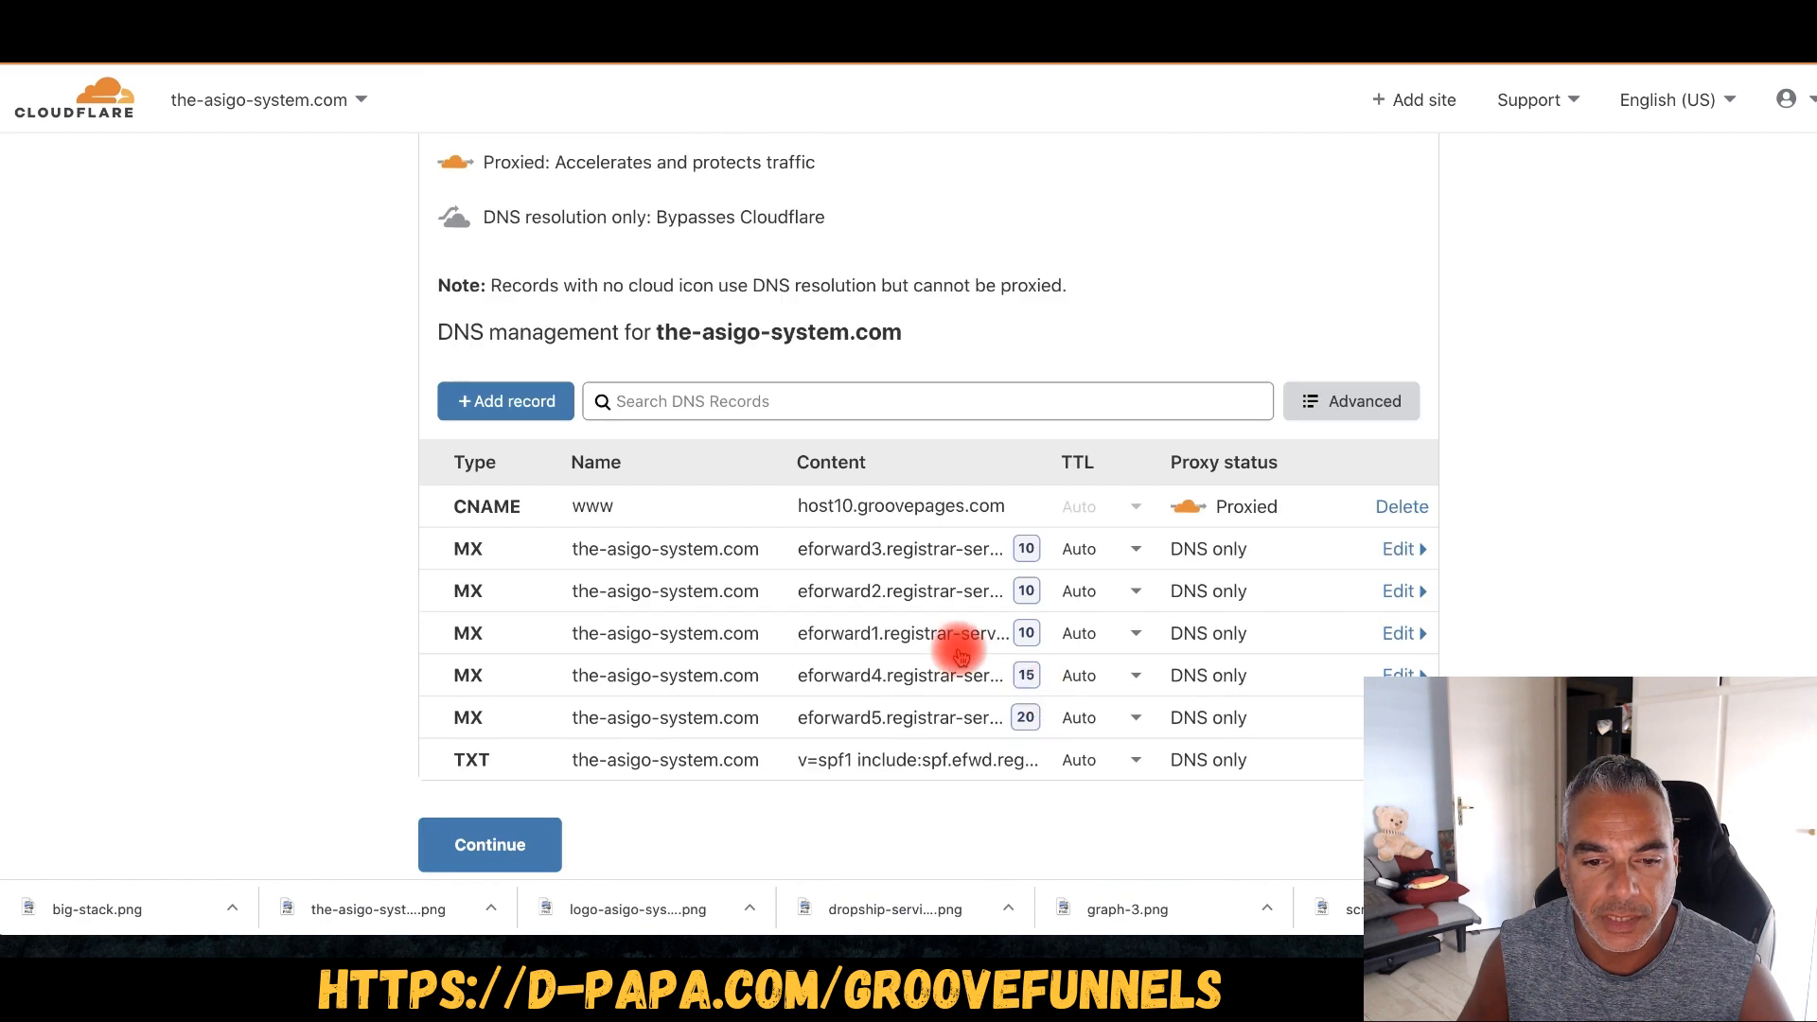
{"action": "scroll", "coordinate": [629, 589], "scroll_direction": "down", "scroll_amount": 4}
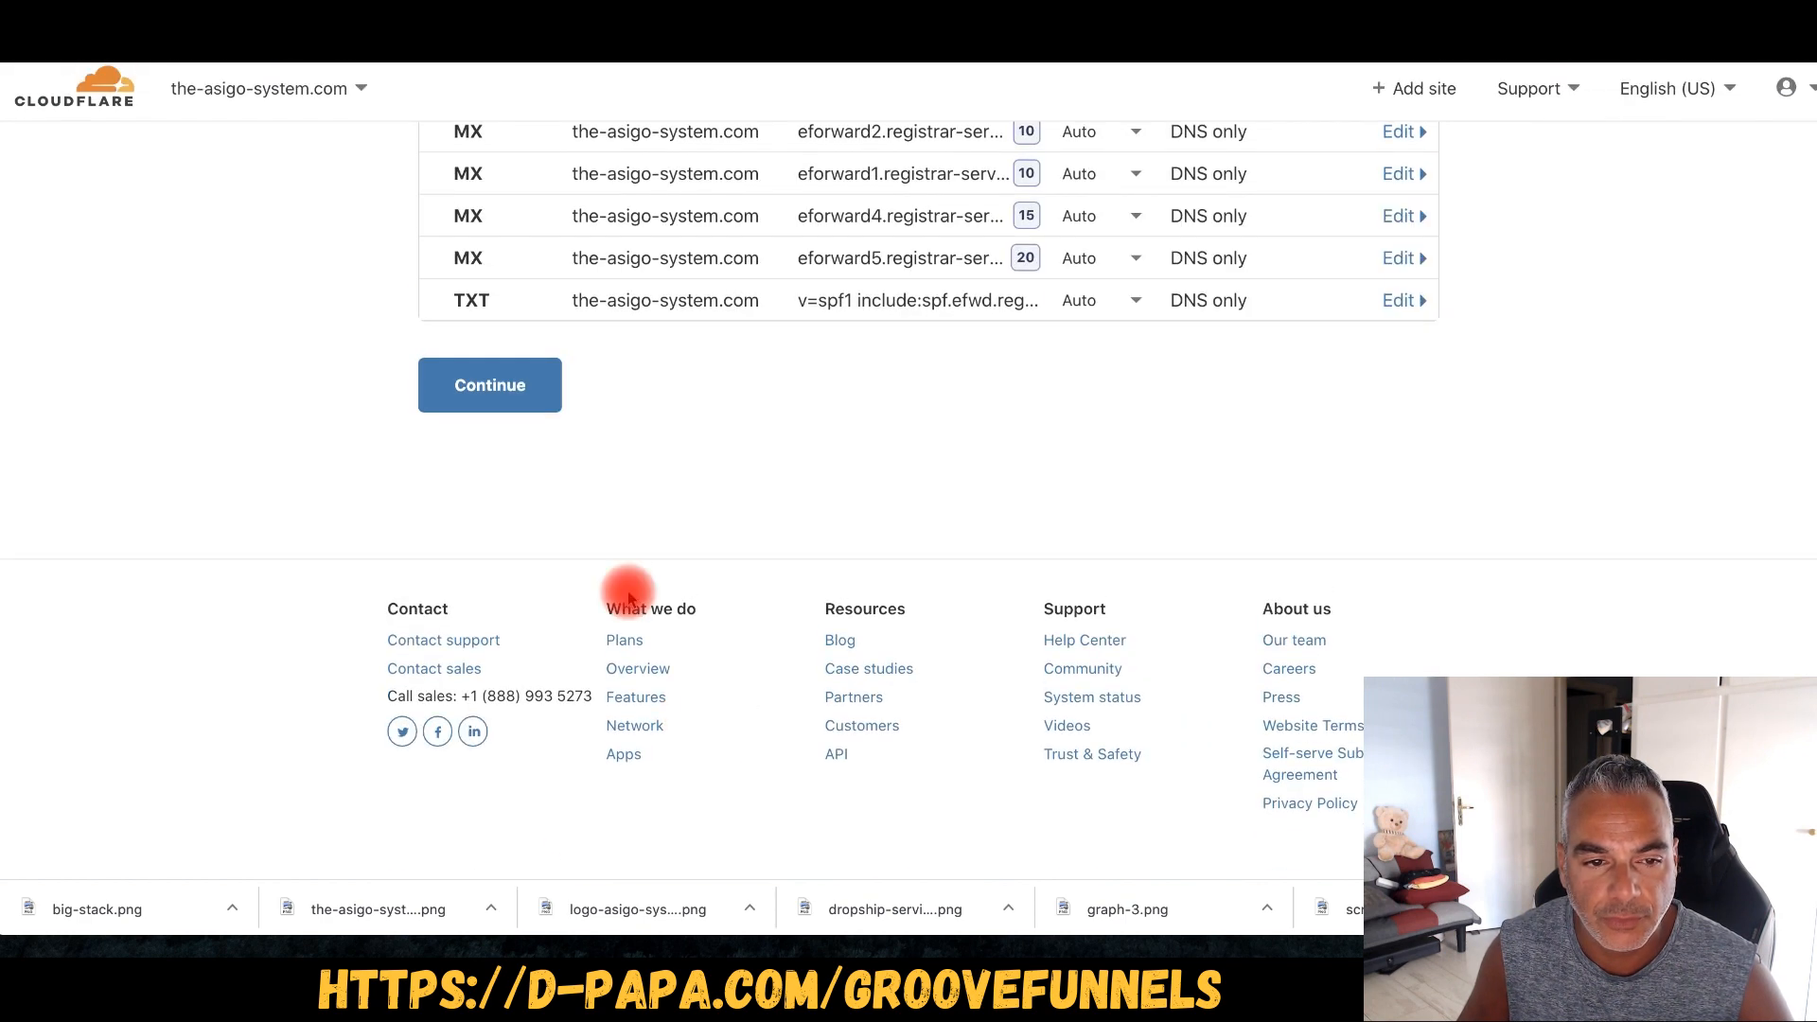
{"action": "left_click", "coordinate": [449, 394]}
- Copy the first Cloudflare nameserver, hera.ns.cloudflare.com, and switch to Namecheap
{"action": "scroll", "coordinate": [609, 508], "scroll_direction": "down", "scroll_amount": 3}
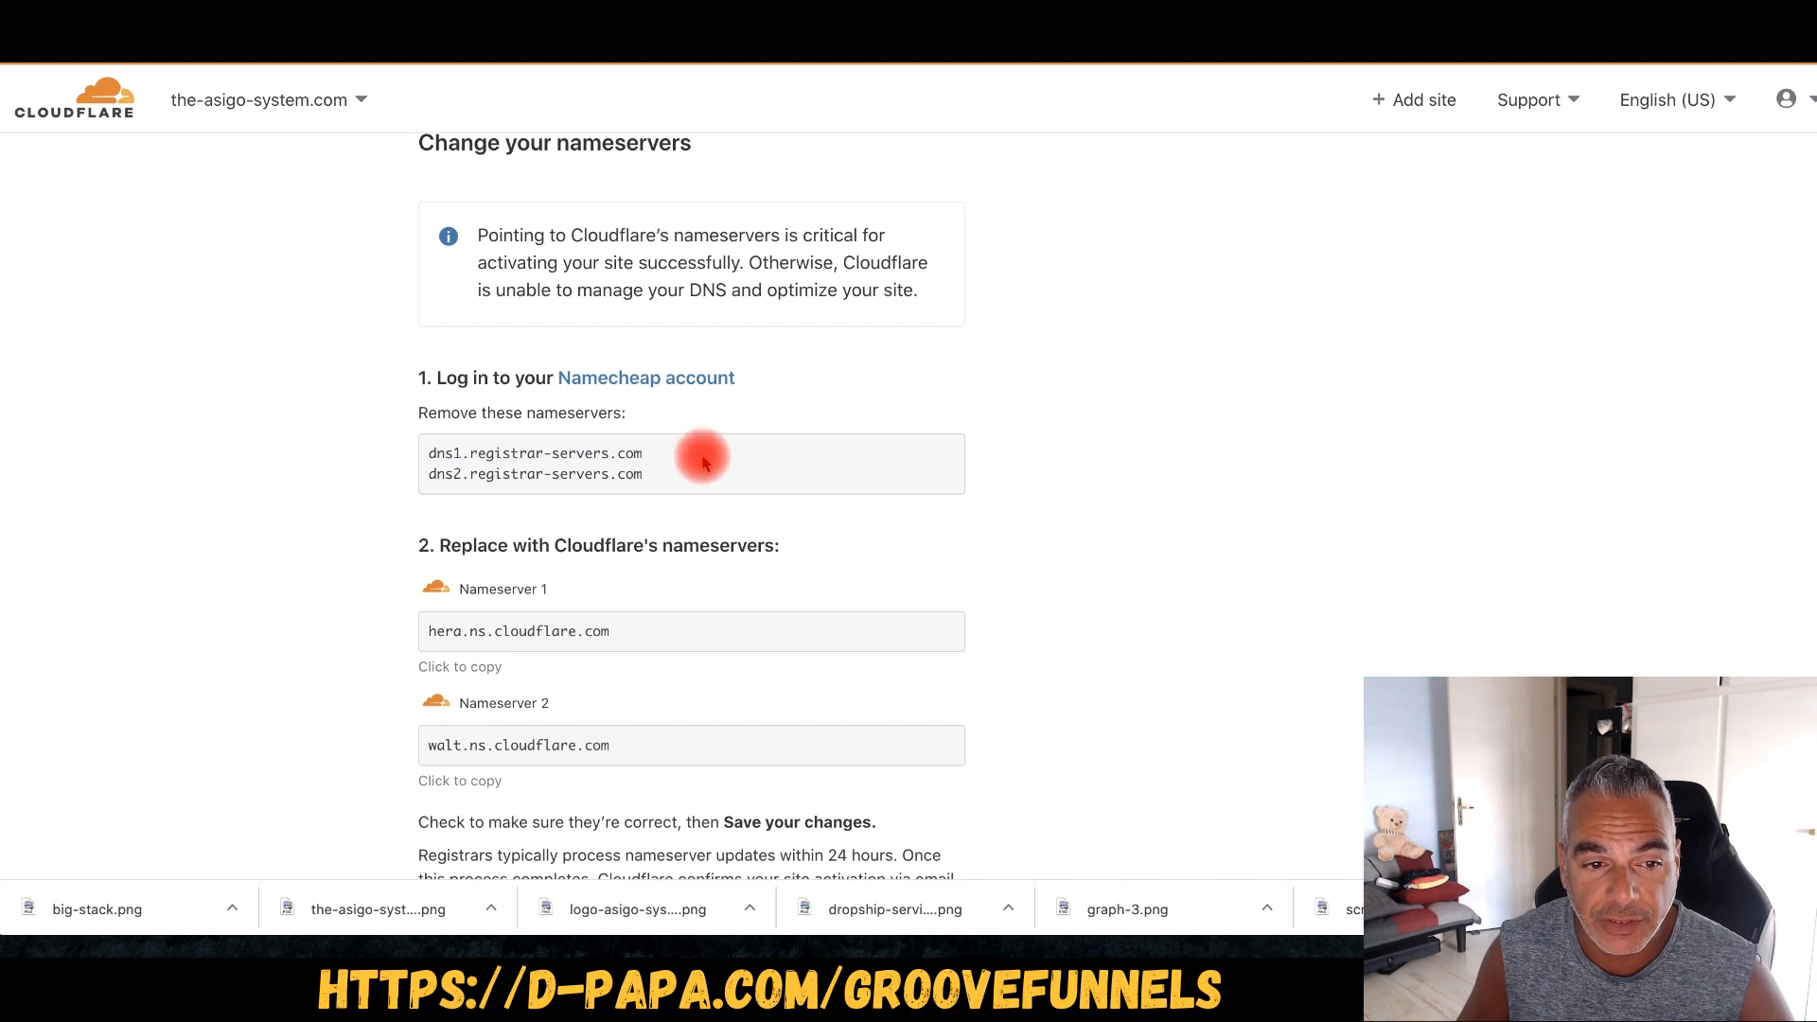
{"action": "scroll", "coordinate": [690, 649], "scroll_direction": "down", "scroll_amount": 2}
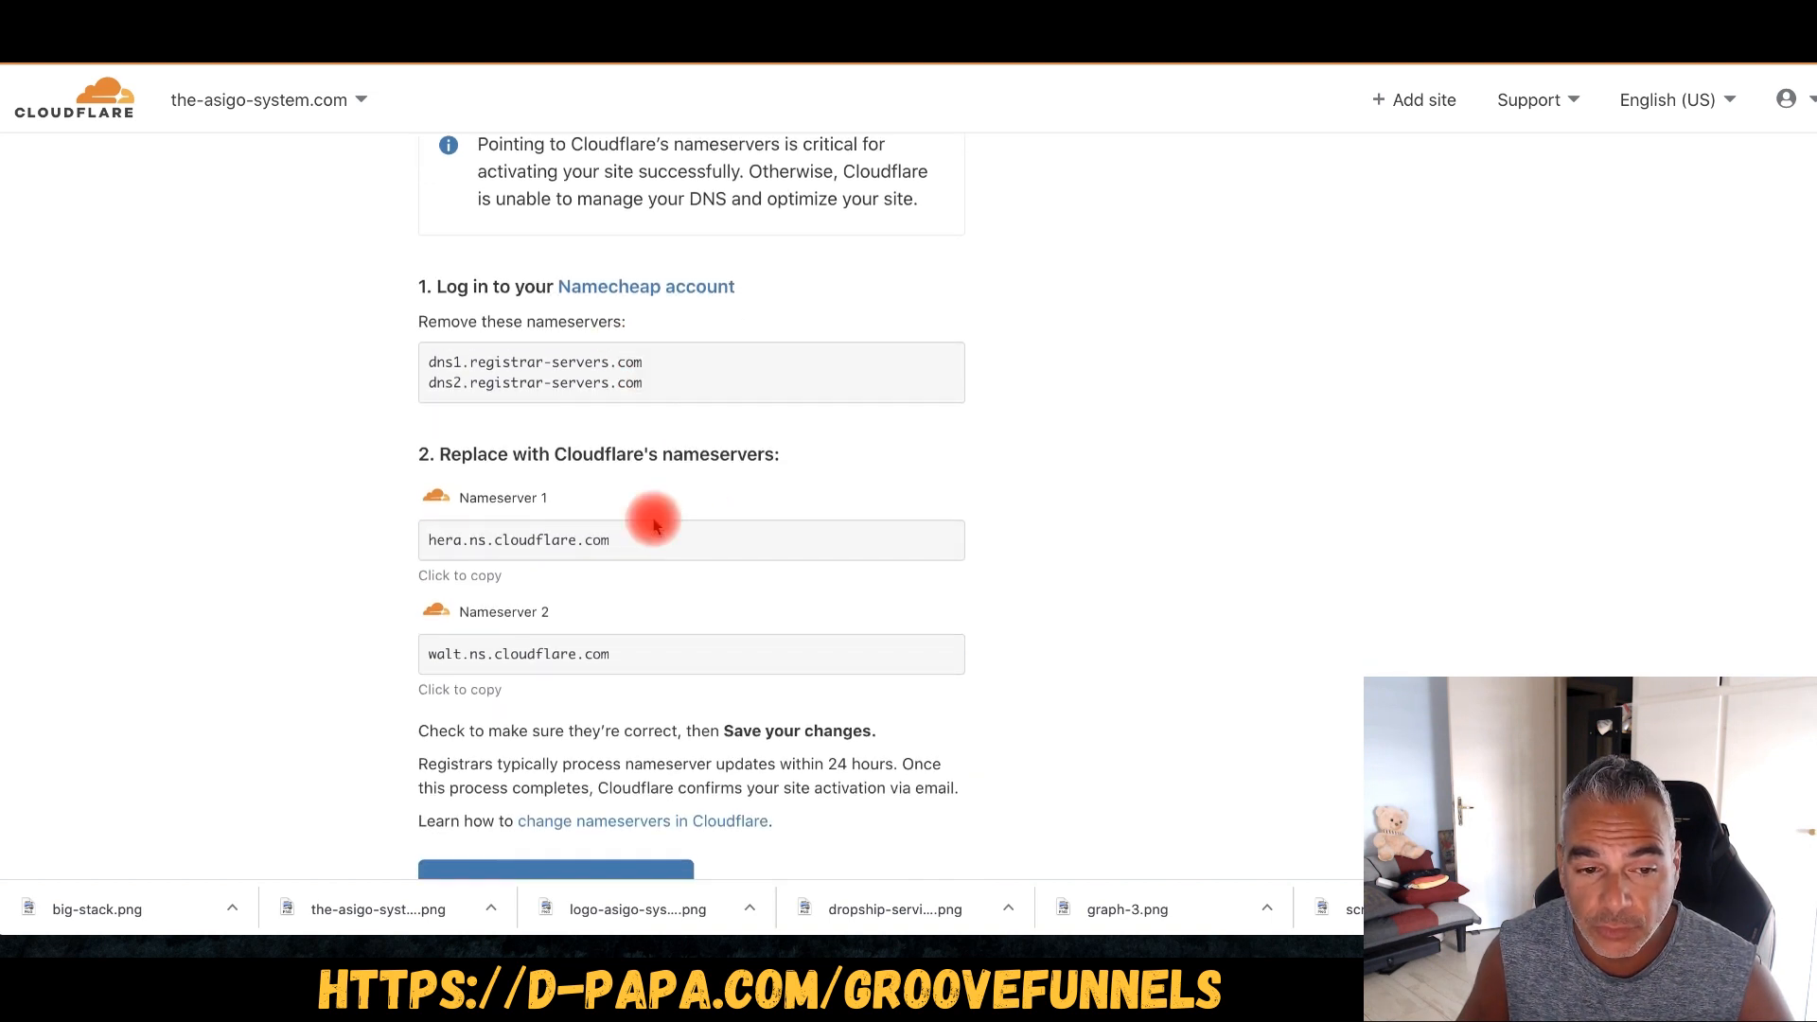
{"action": "scroll", "coordinate": [653, 526], "scroll_direction": "down", "scroll_amount": 1}
{"action": "left_click", "coordinate": [426, 496]}
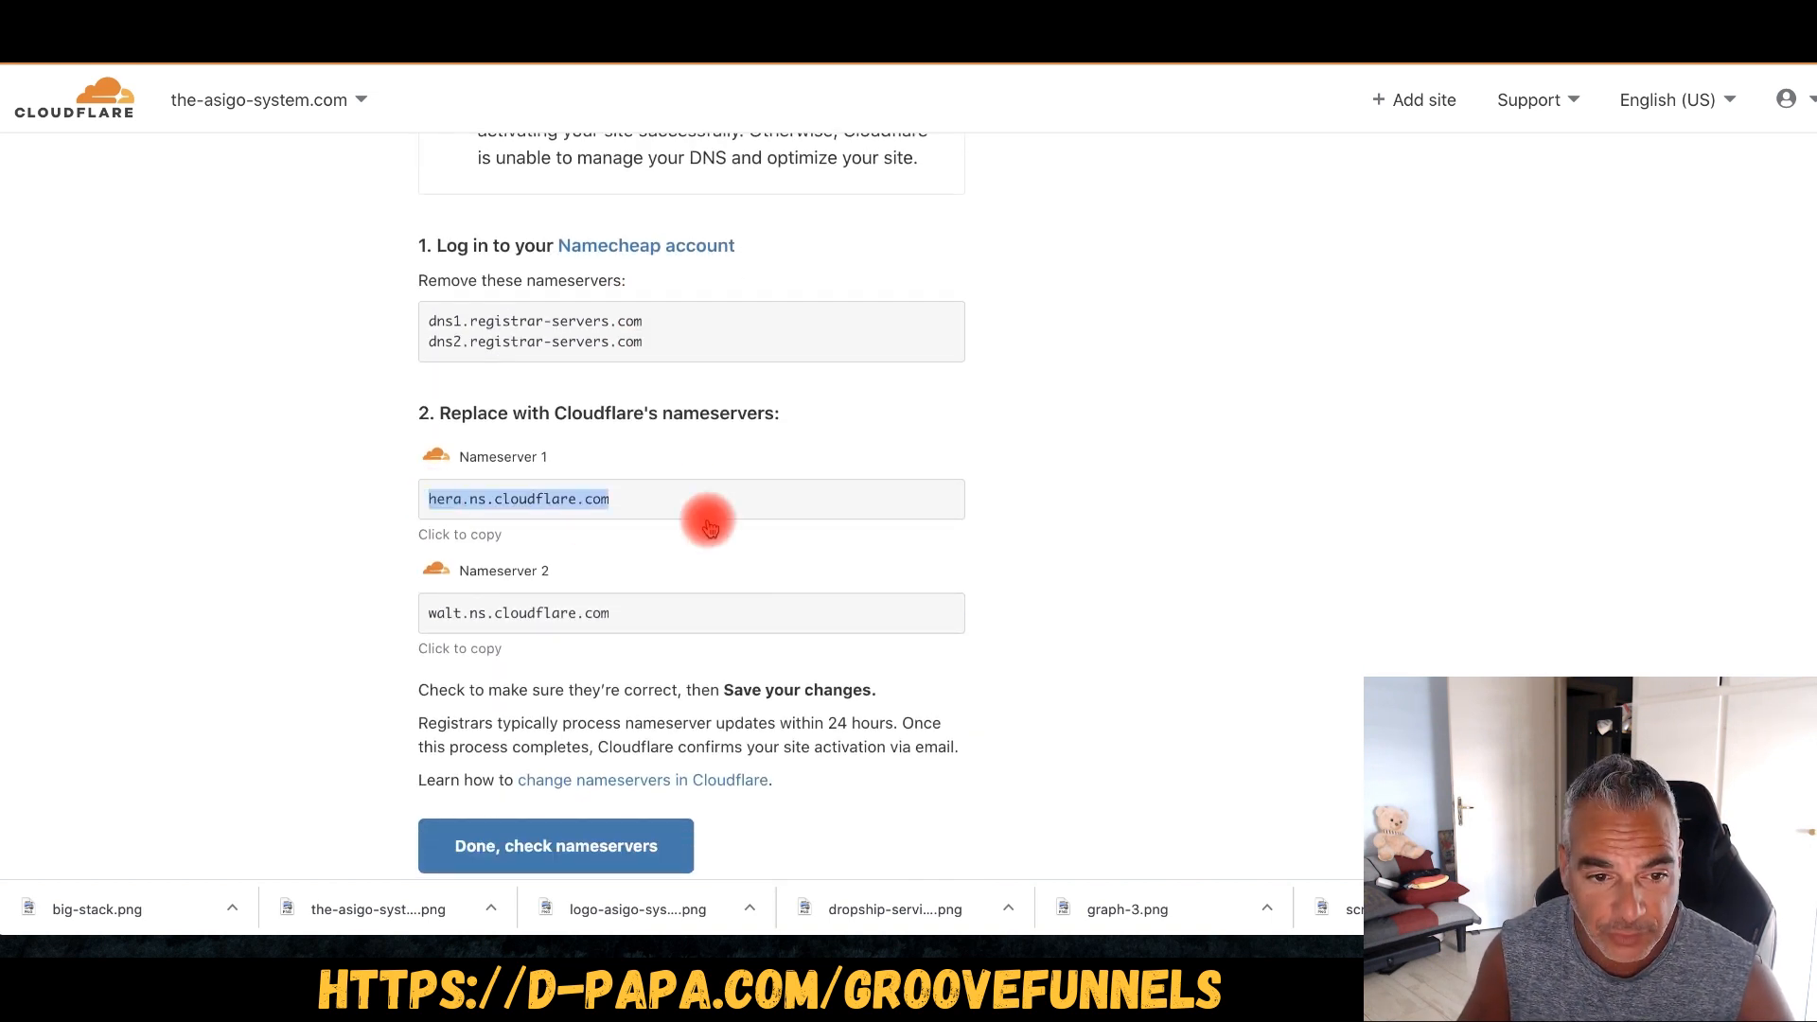
{"action": "right_click", "coordinate": [565, 509]}
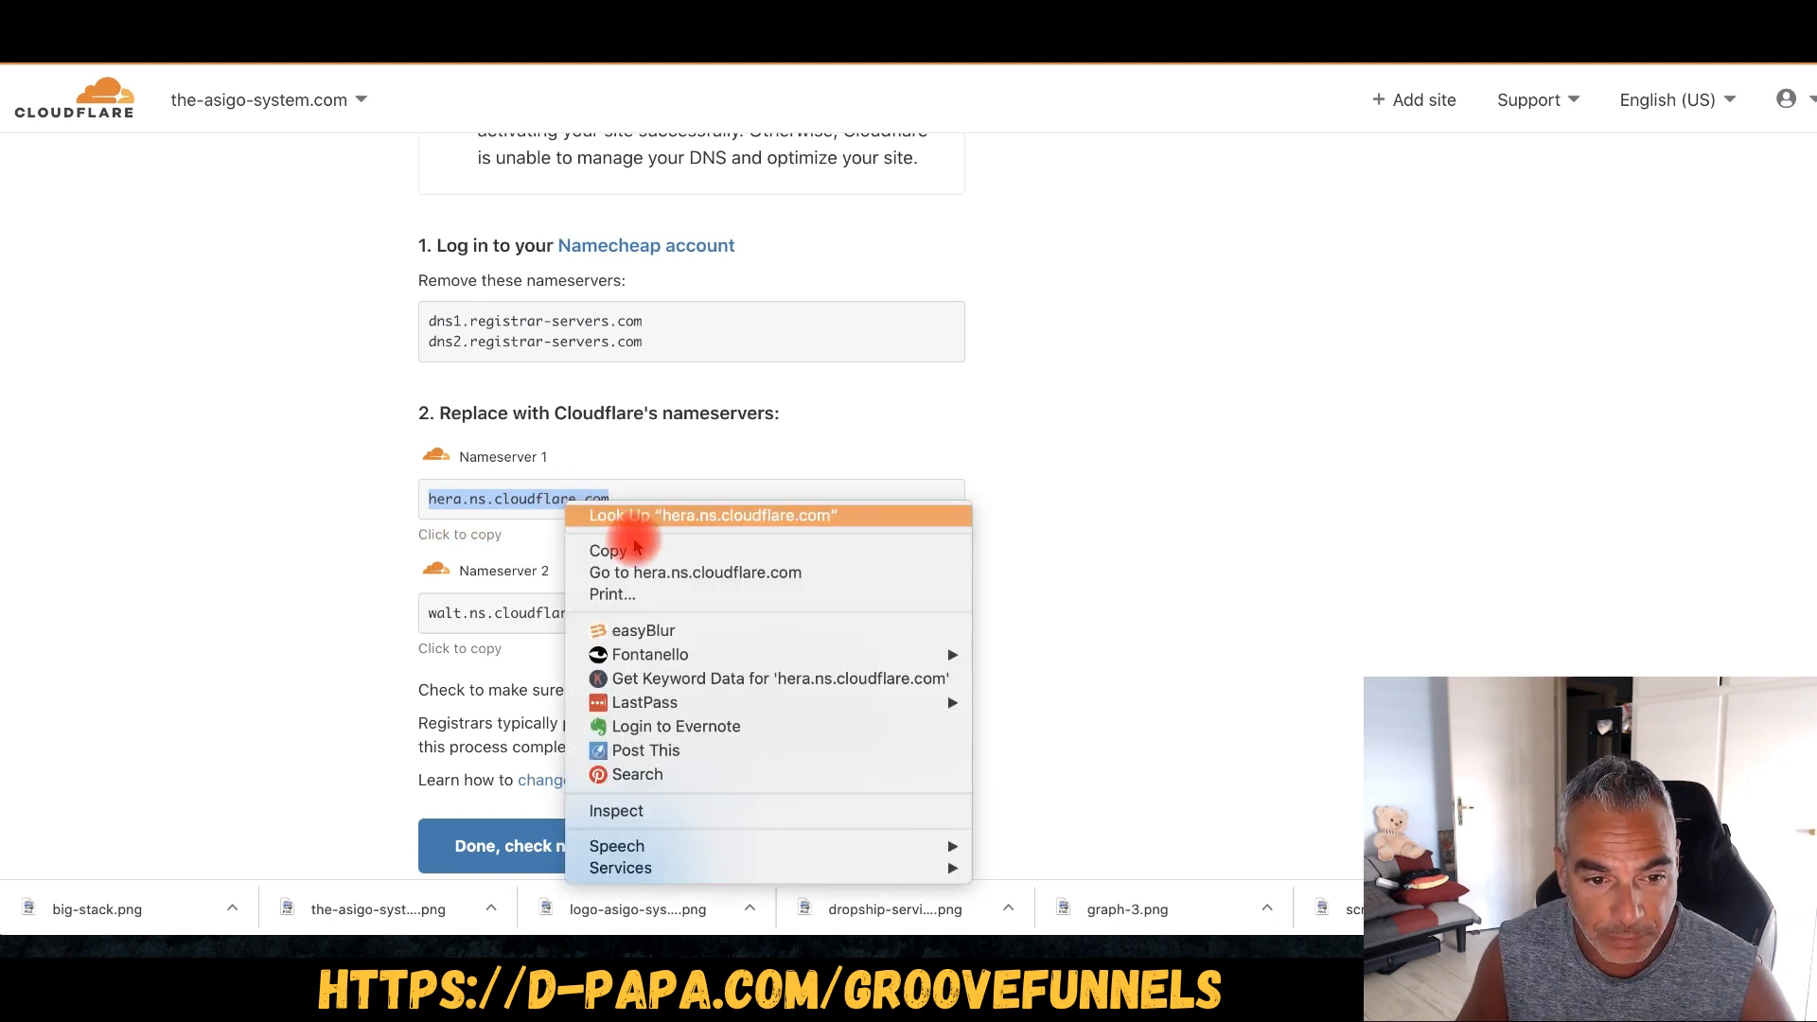
{"action": "left_click", "coordinate": [602, 547]}
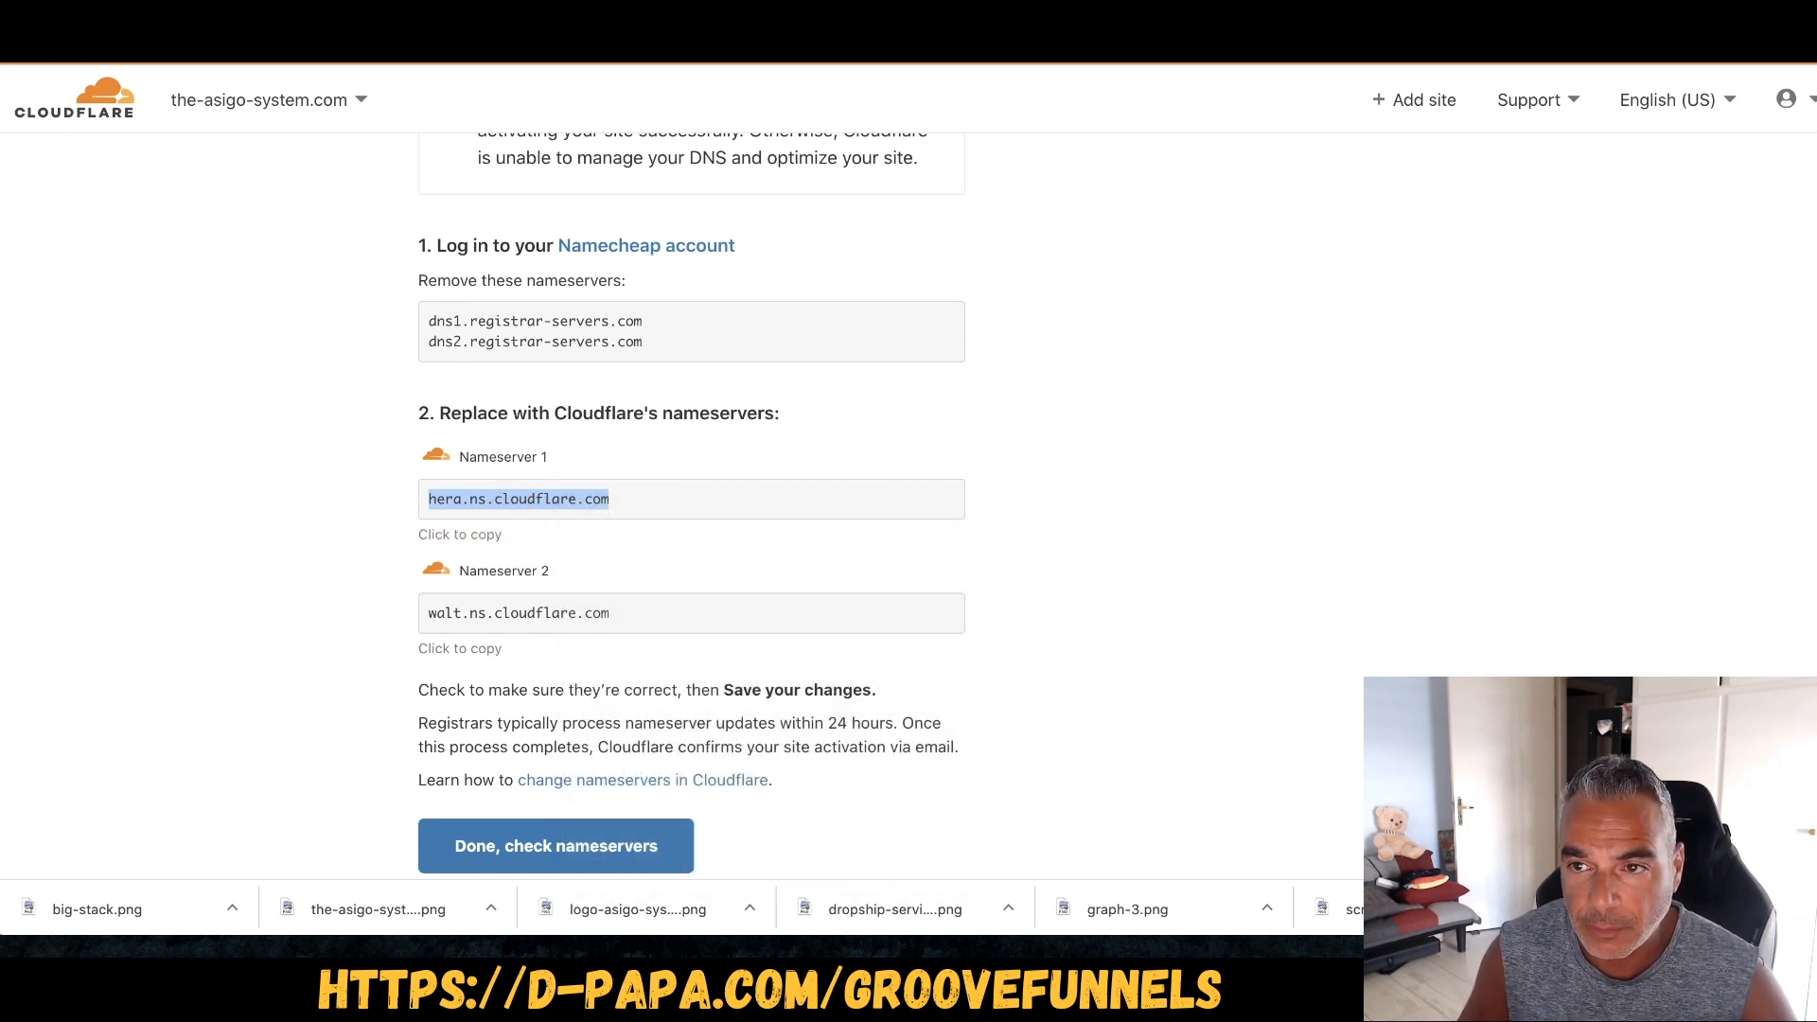
{"action": "key", "text": "ctrl+Tab"}
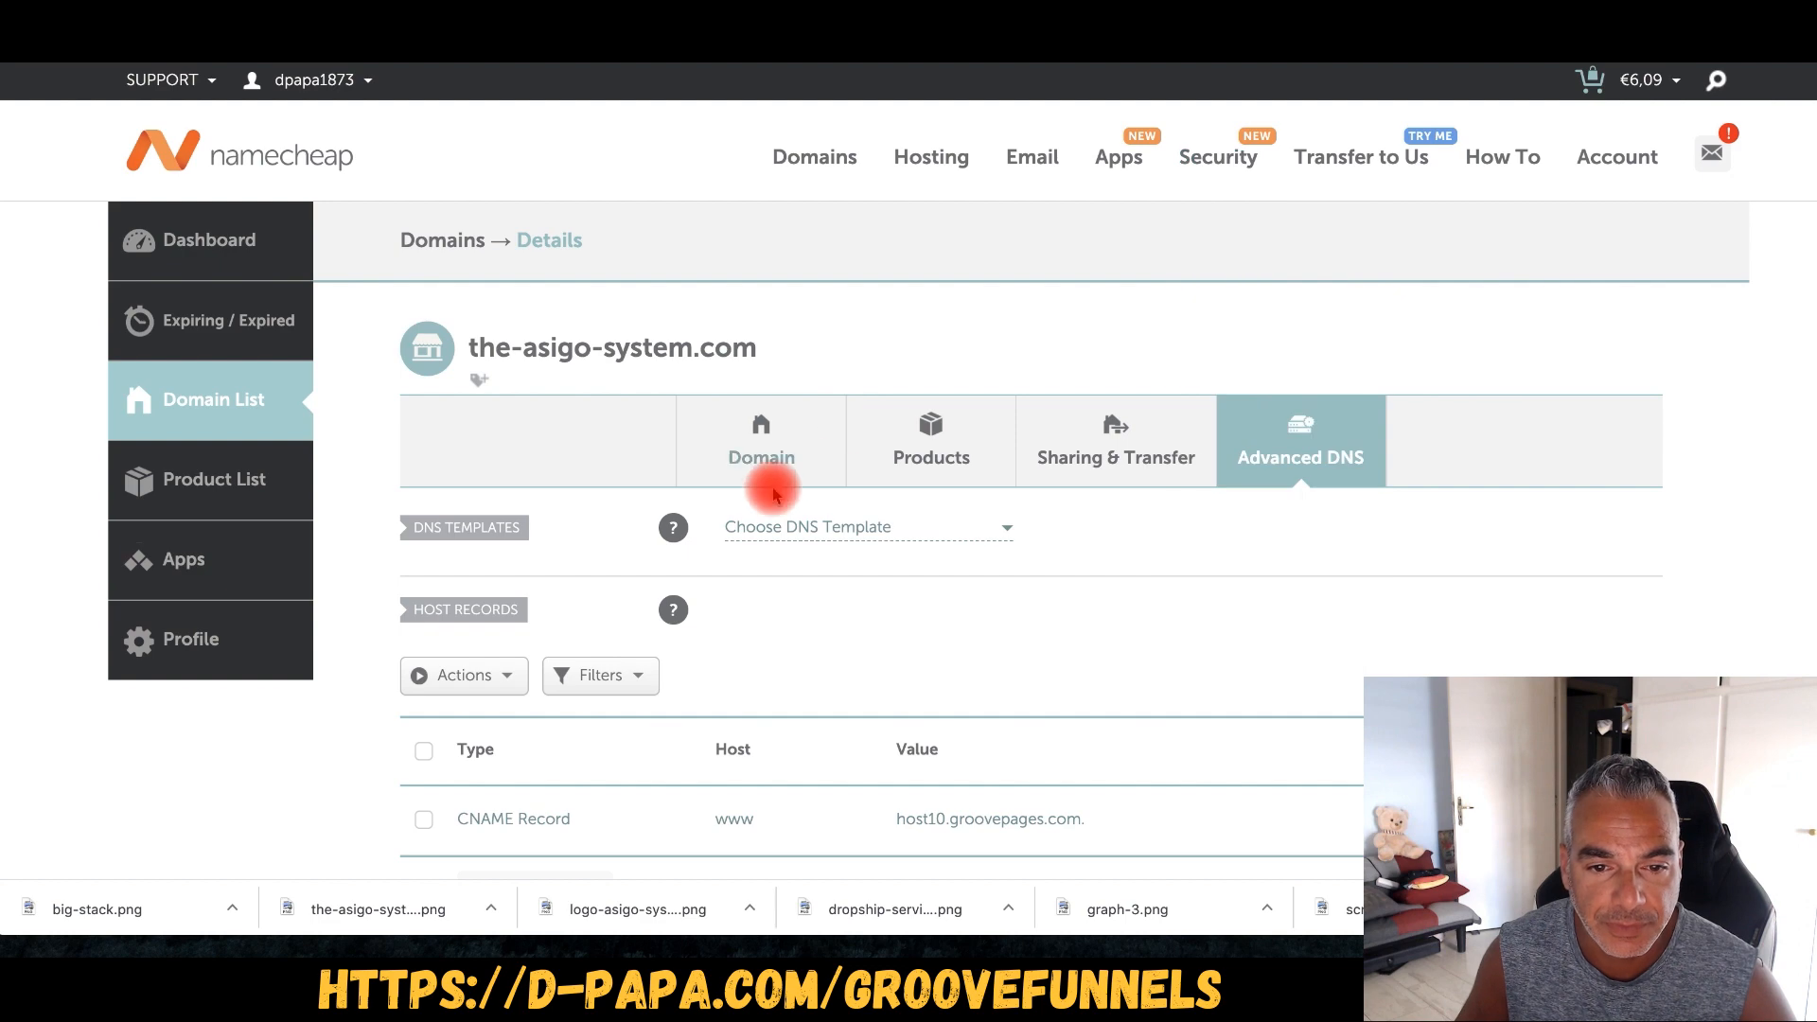
- Open the Domain settings for the-asigo-system.com in Namecheap to reach the nameservers
{"action": "scroll", "coordinate": [925, 461], "scroll_direction": "down", "scroll_amount": 5}
{"action": "scroll", "coordinate": [925, 471], "scroll_direction": "down", "scroll_amount": 6}
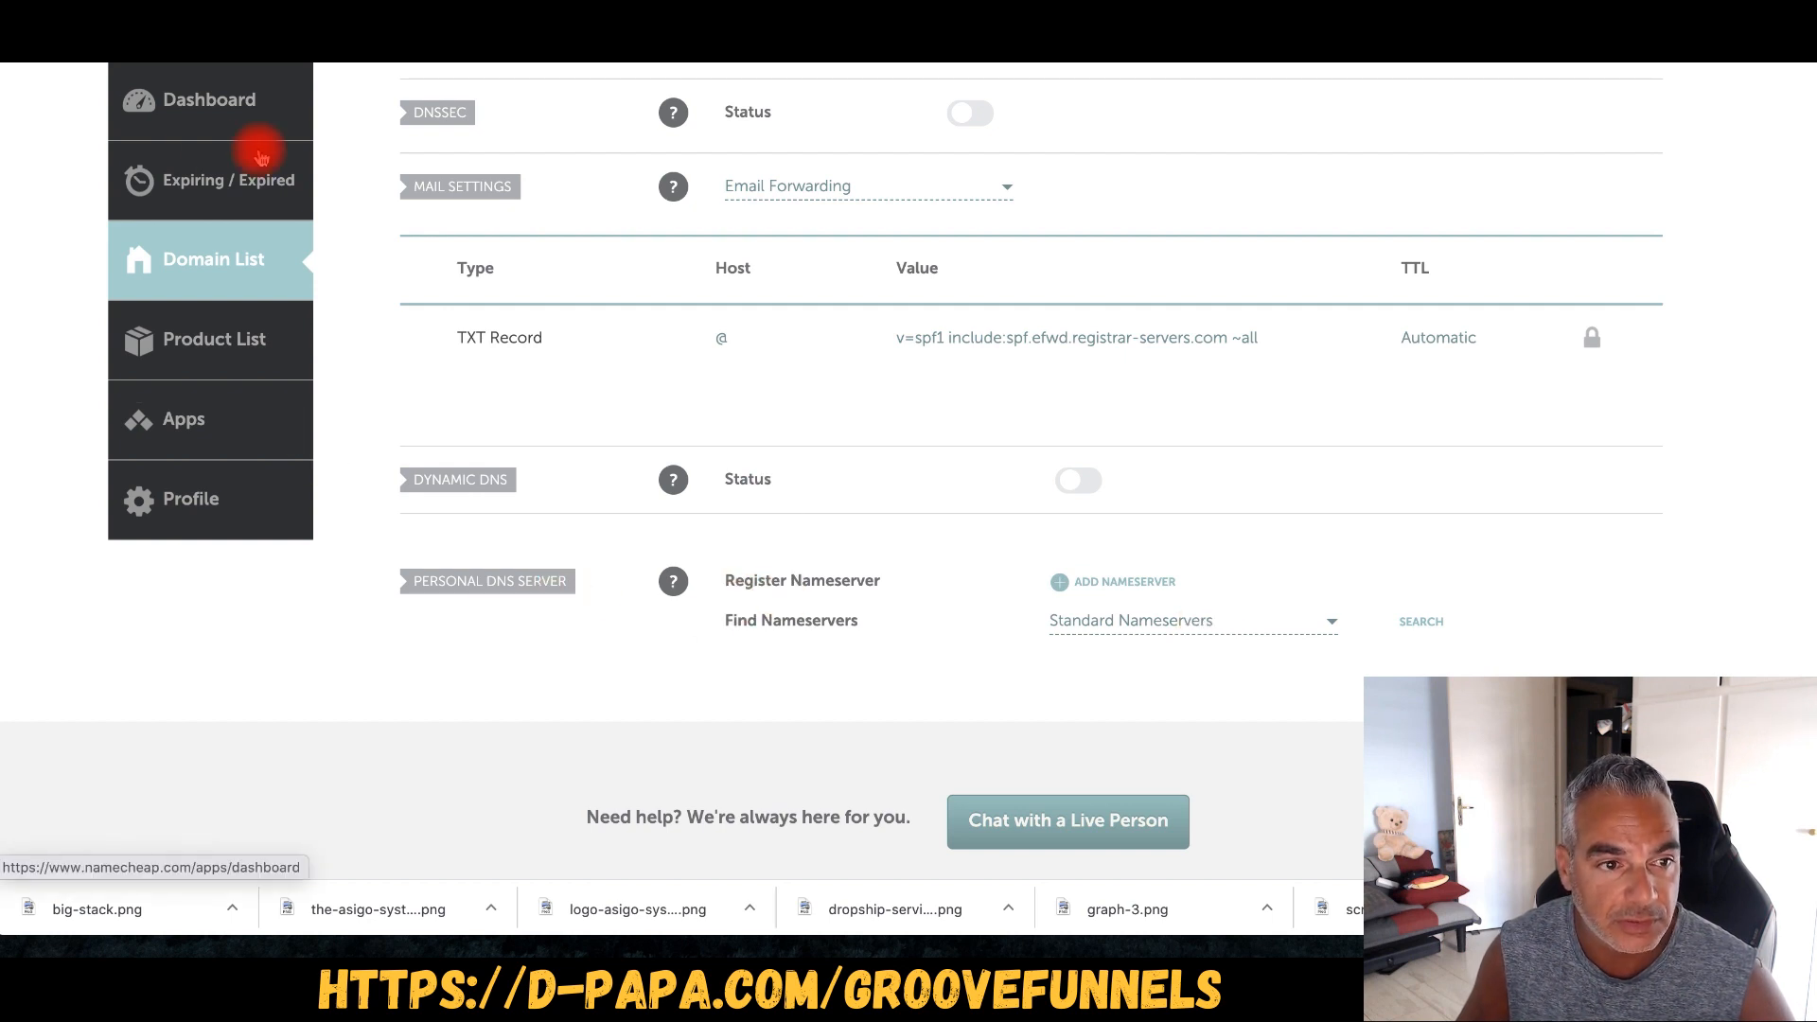
{"action": "scroll", "coordinate": [600, 353], "scroll_direction": "up", "scroll_amount": 8}
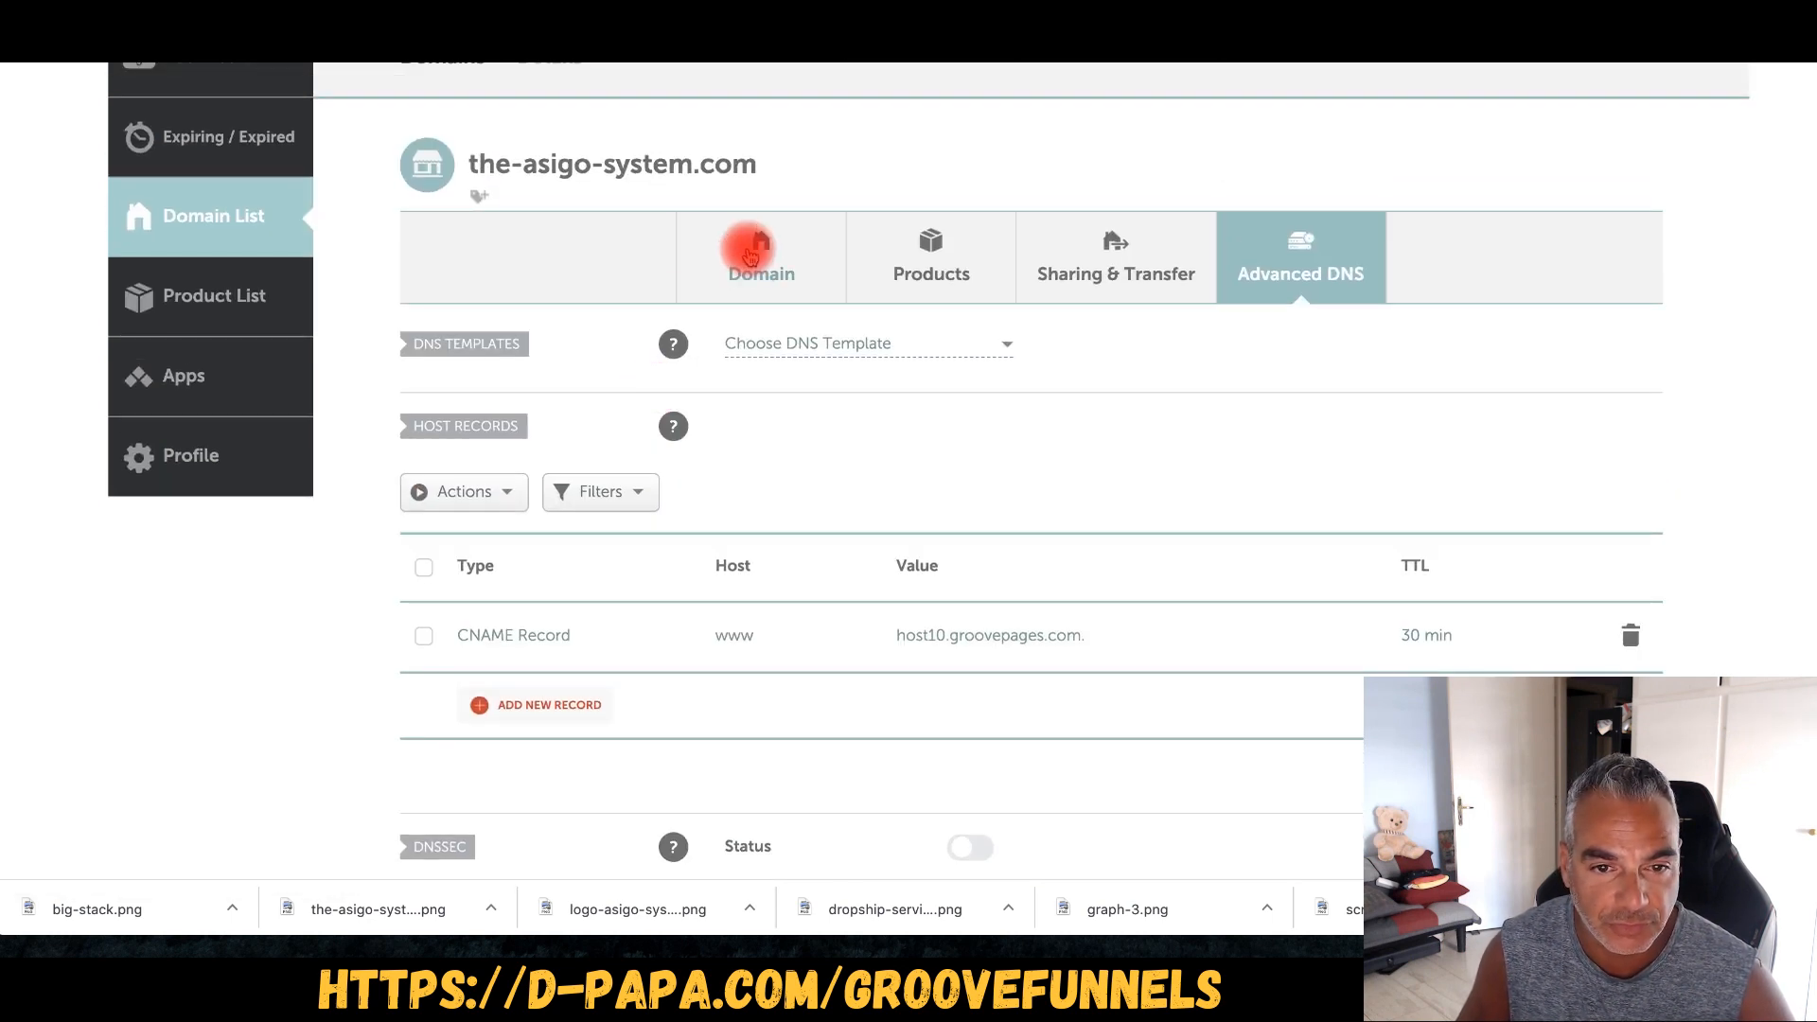
{"action": "left_click", "coordinate": [750, 256]}
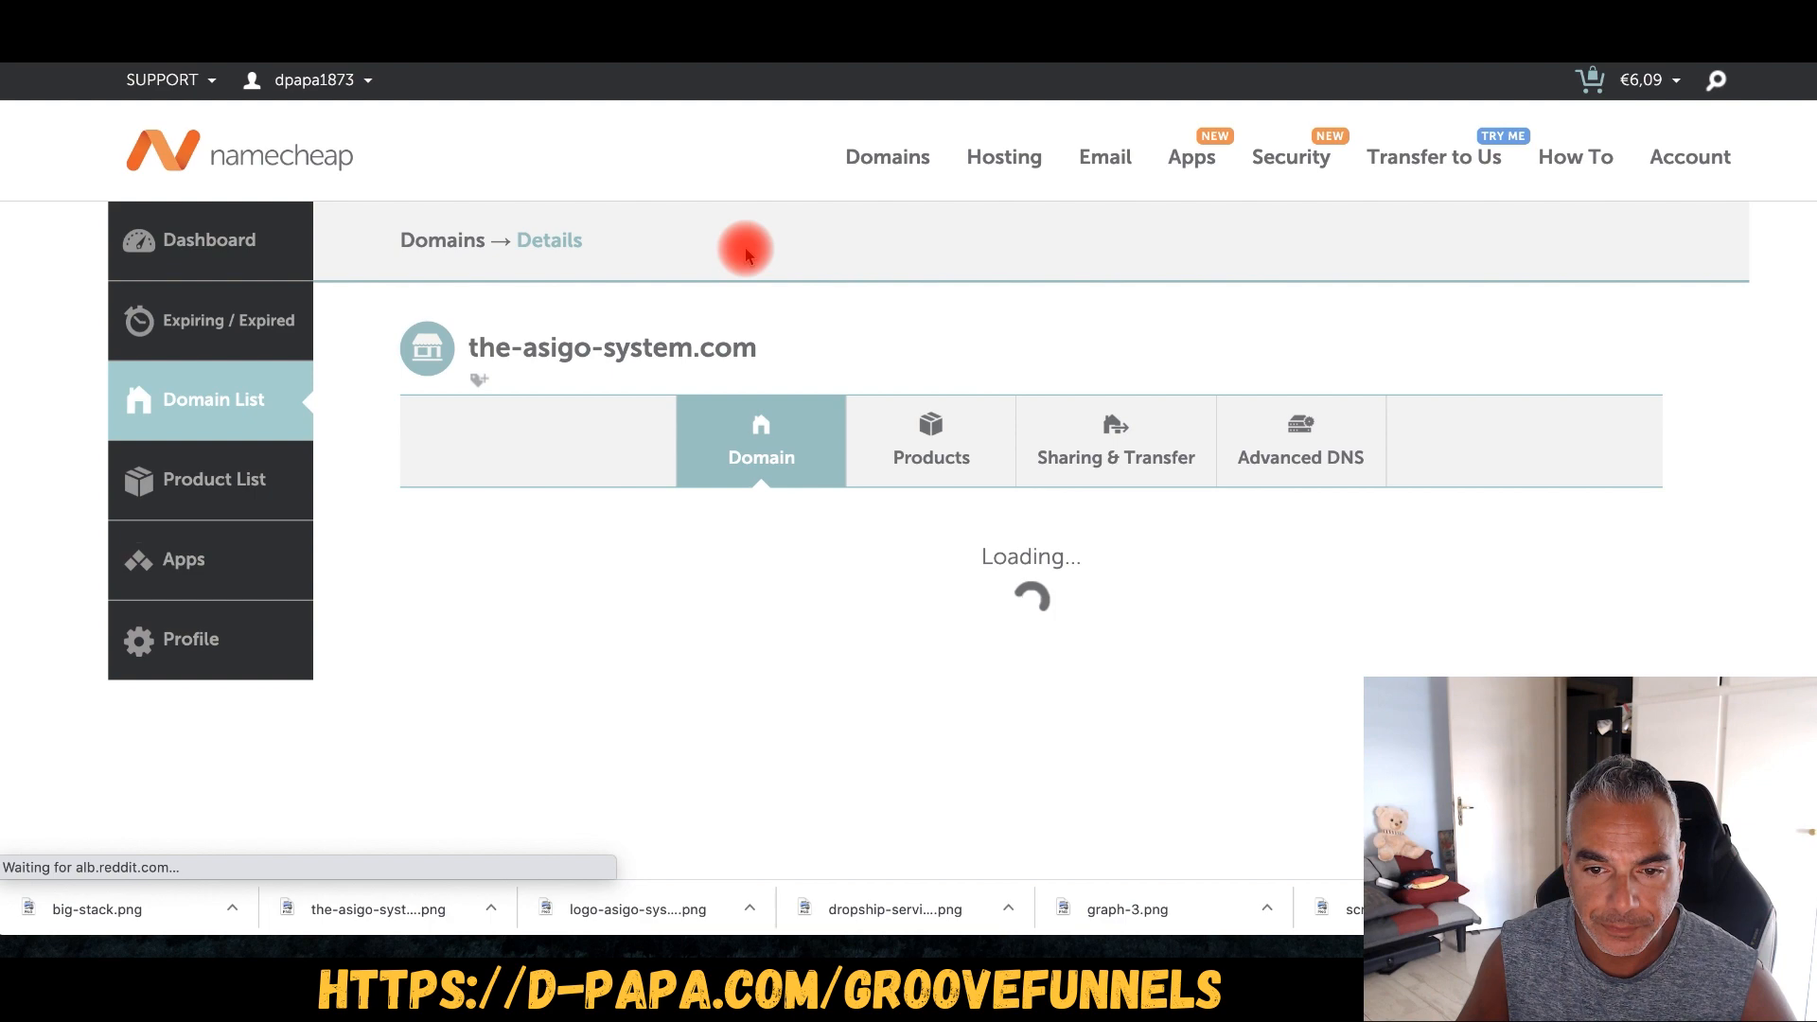
{"action": "scroll", "coordinate": [1180, 517], "scroll_direction": "down", "scroll_amount": 3}
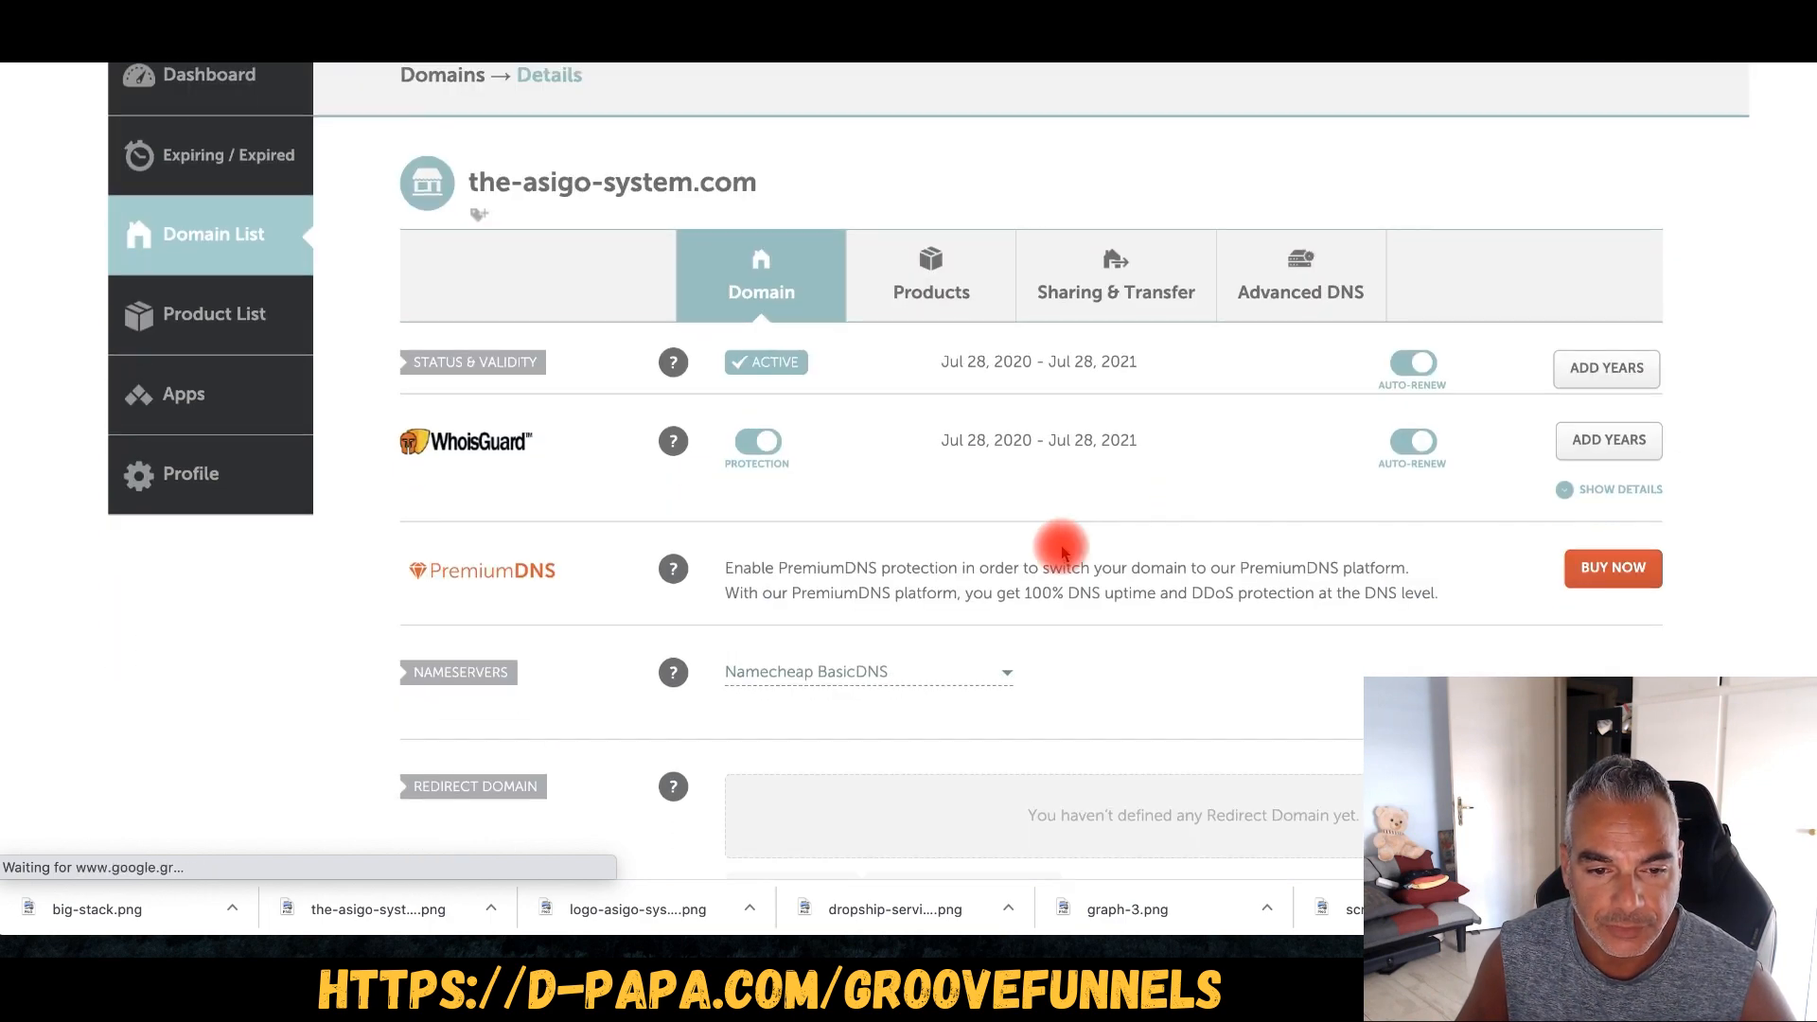
{"action": "scroll", "coordinate": [1062, 551], "scroll_direction": "down", "scroll_amount": 3}
- Set nameservers to Custom DNS with hera.ns.cloudflare.com first, then copy walt.ns.cloudflare.com
{"action": "left_click", "coordinate": [895, 455]}
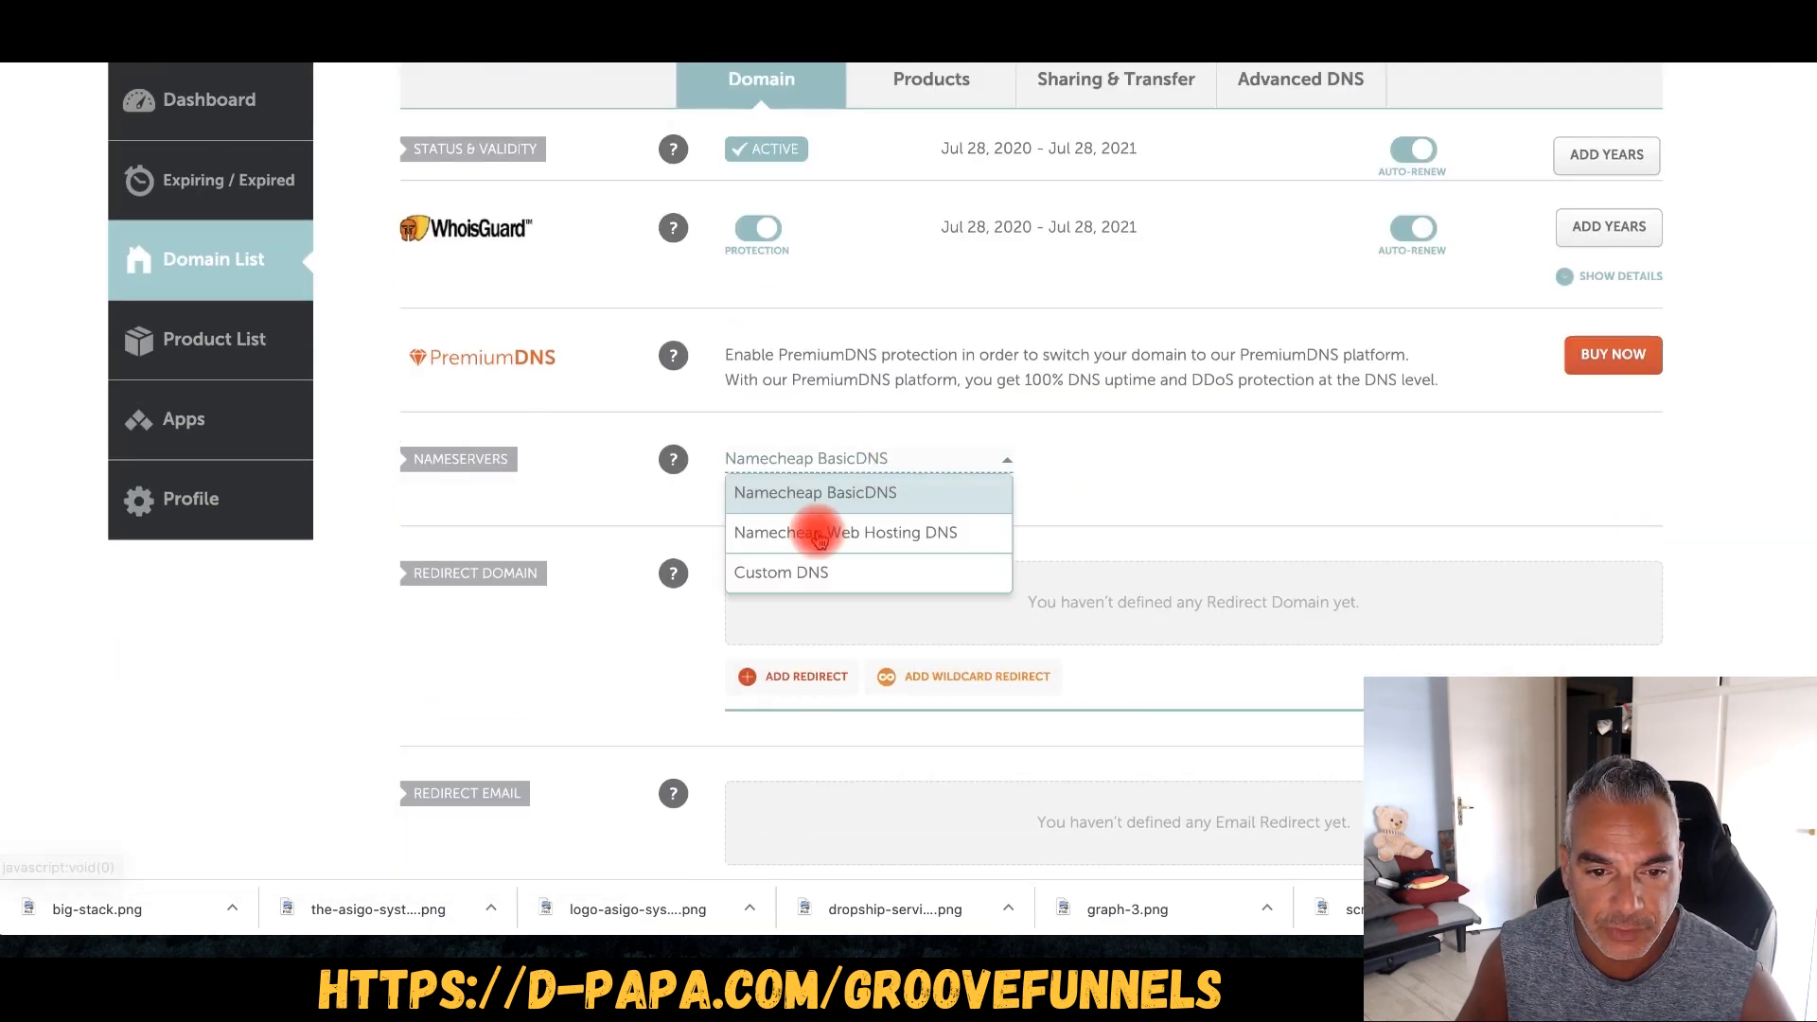
{"action": "left_click", "coordinate": [811, 572]}
{"action": "left_click", "coordinate": [803, 526]}
{"action": "key", "text": "ctrl+v"}
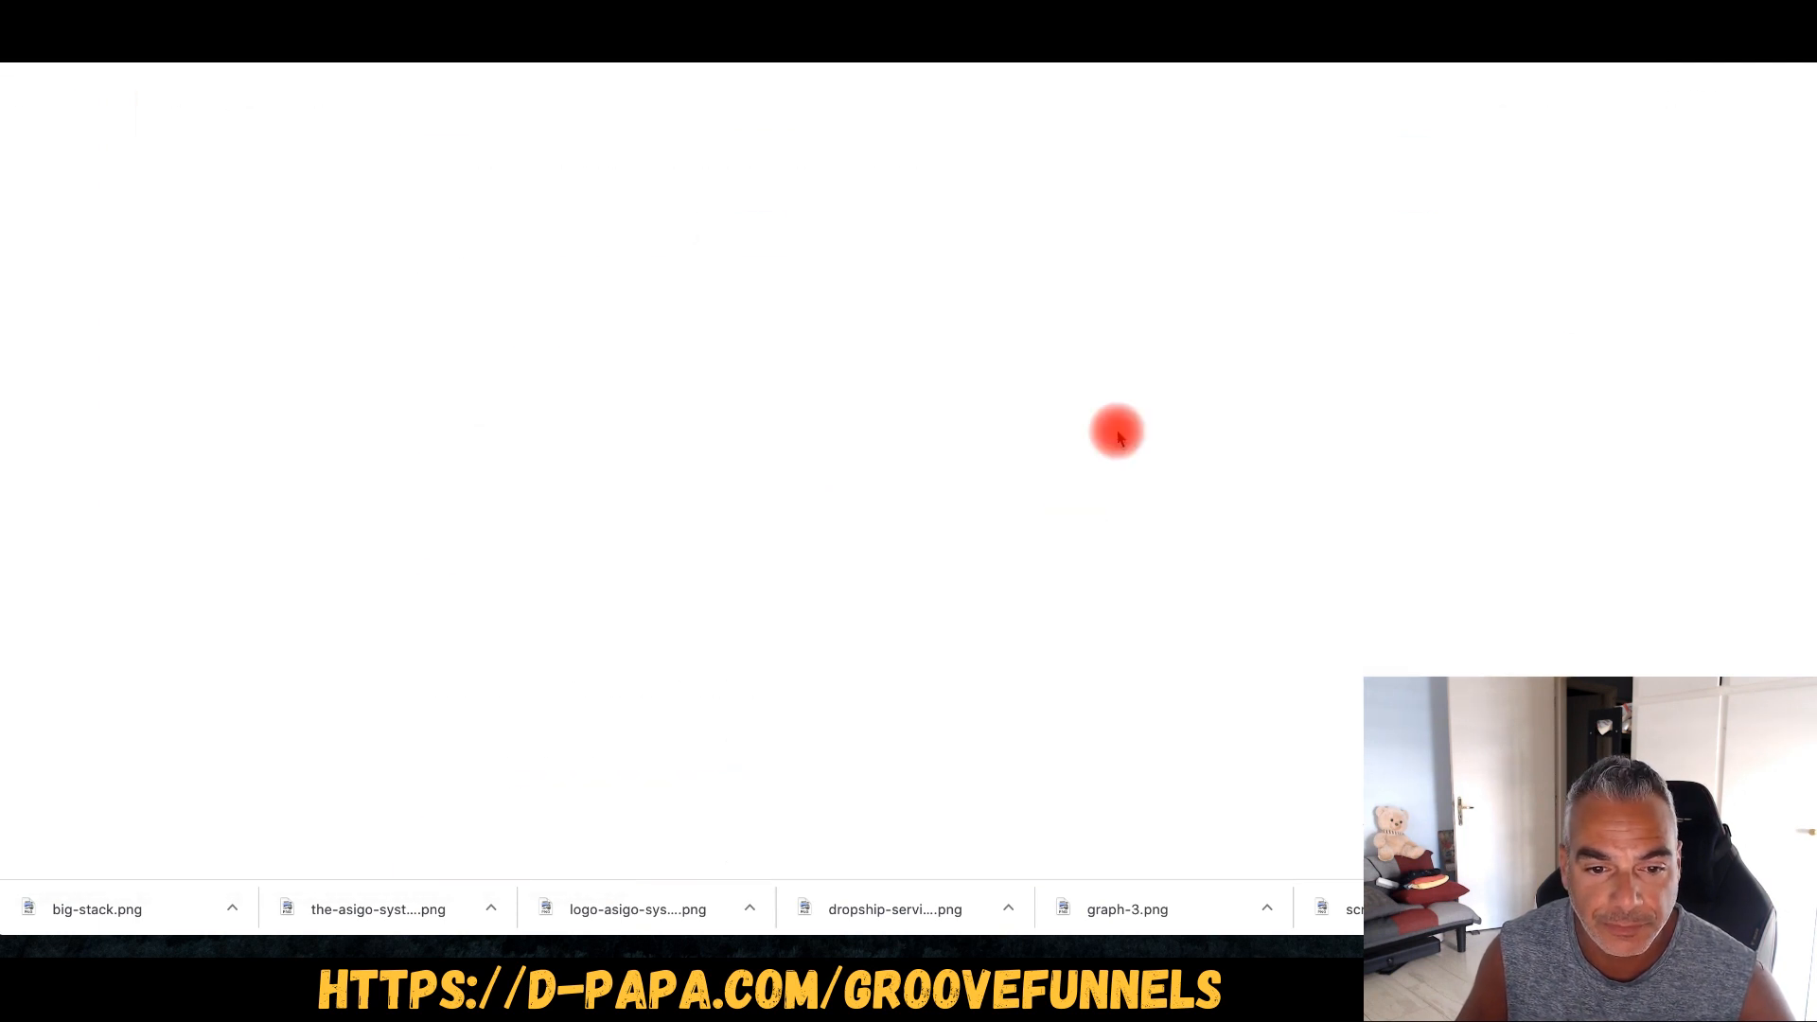
{"action": "left_click_drag", "start_coordinate": [624, 613], "coordinate": [431, 615]}
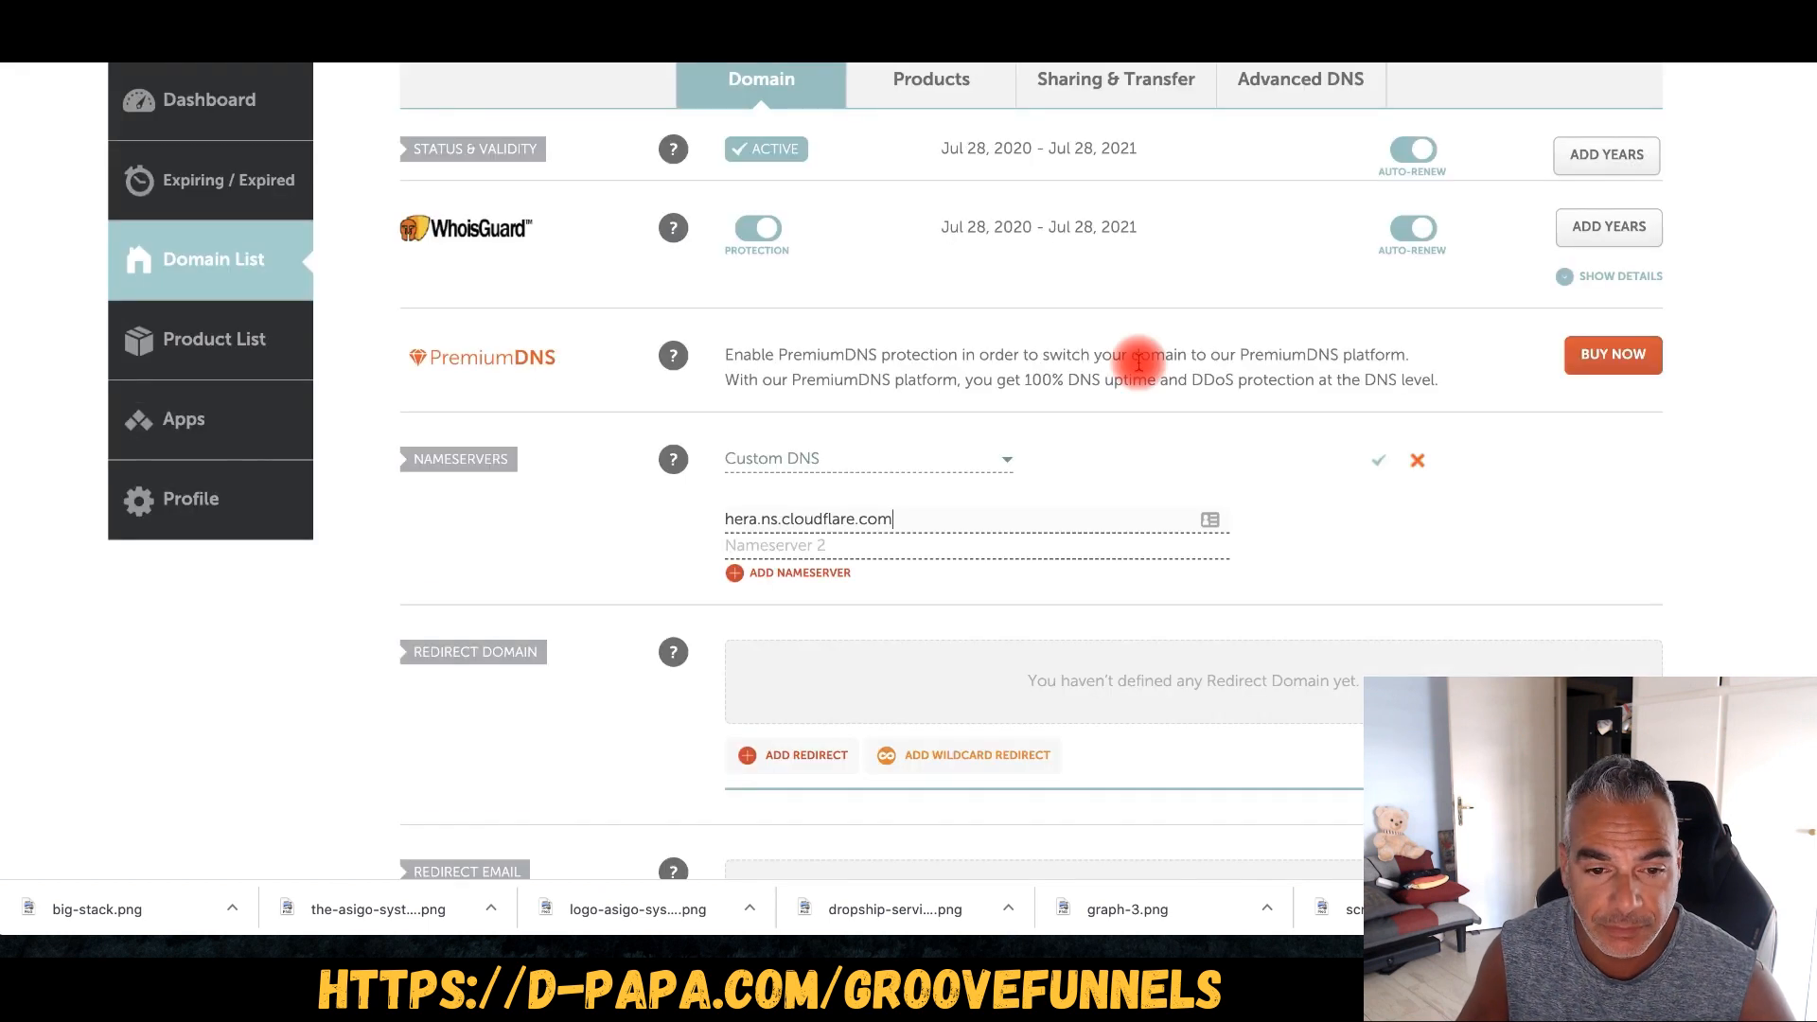
{"action": "left_click", "coordinate": [812, 545]}
- Enter walt.ns.cloudflare.com as the second nameserver, save, and return to Cloudflare
{"action": "key", "text": "super+v"}
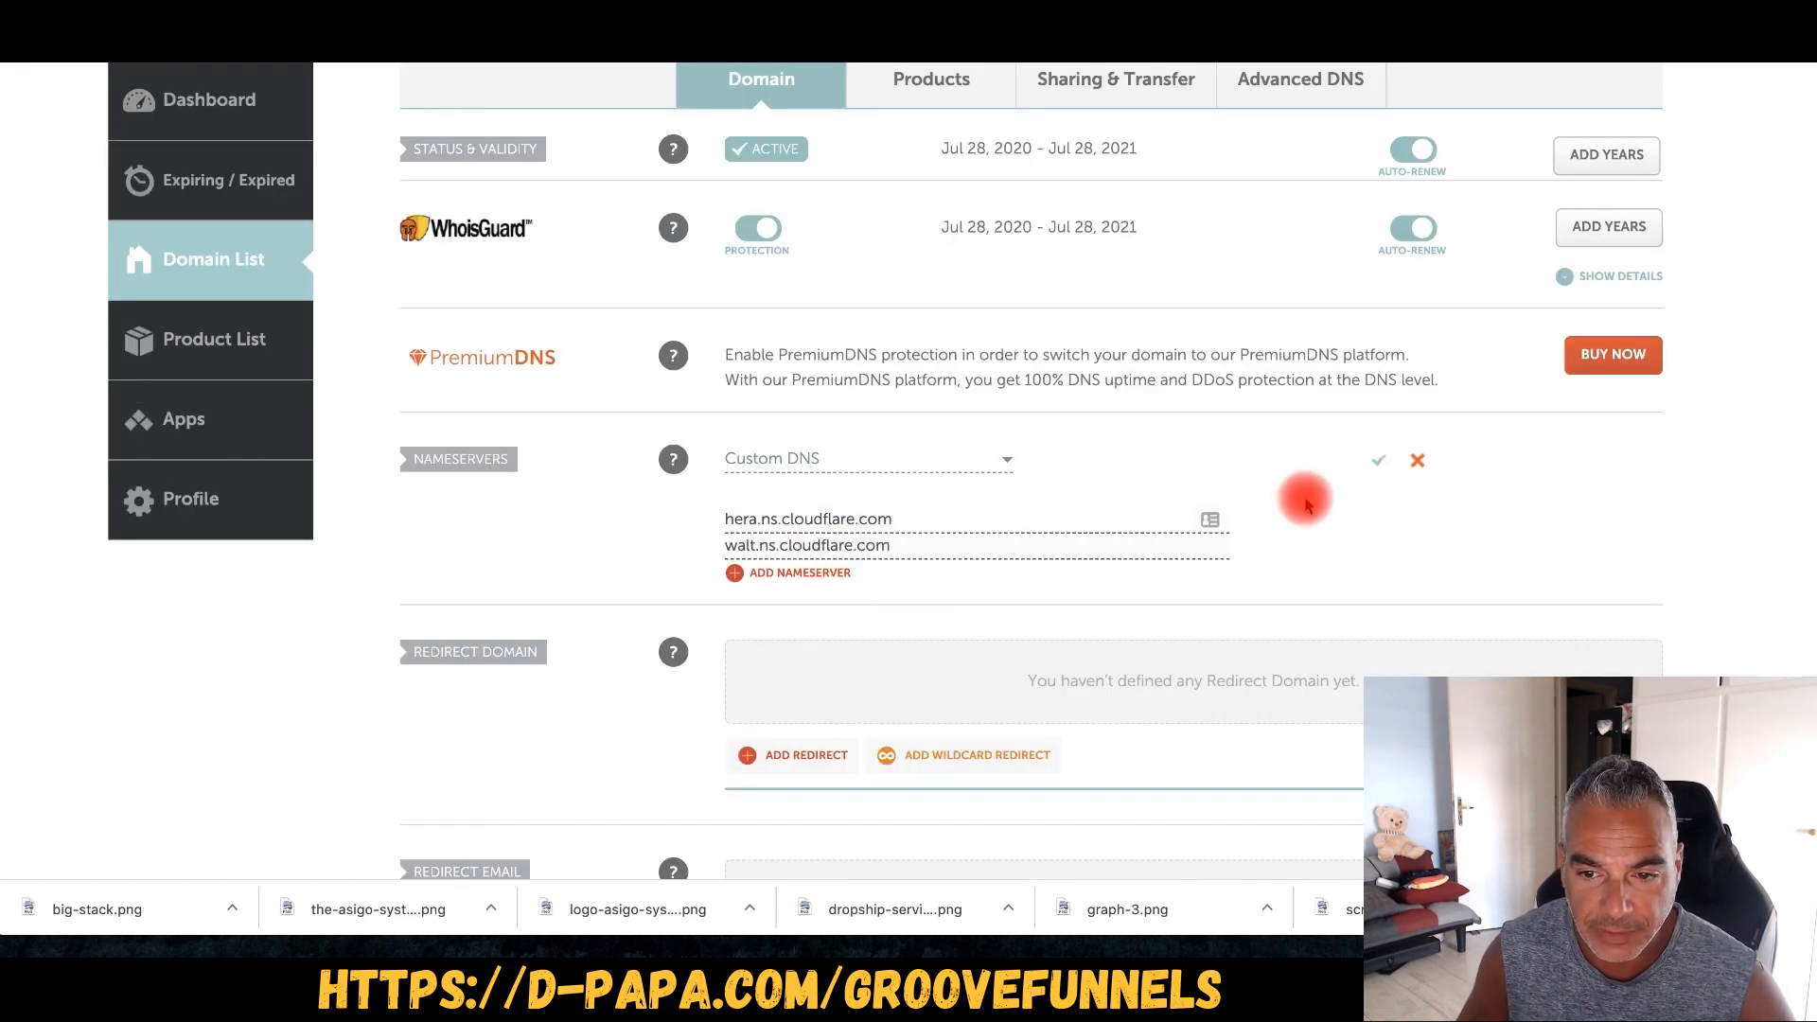
{"action": "left_click", "coordinate": [1378, 460]}
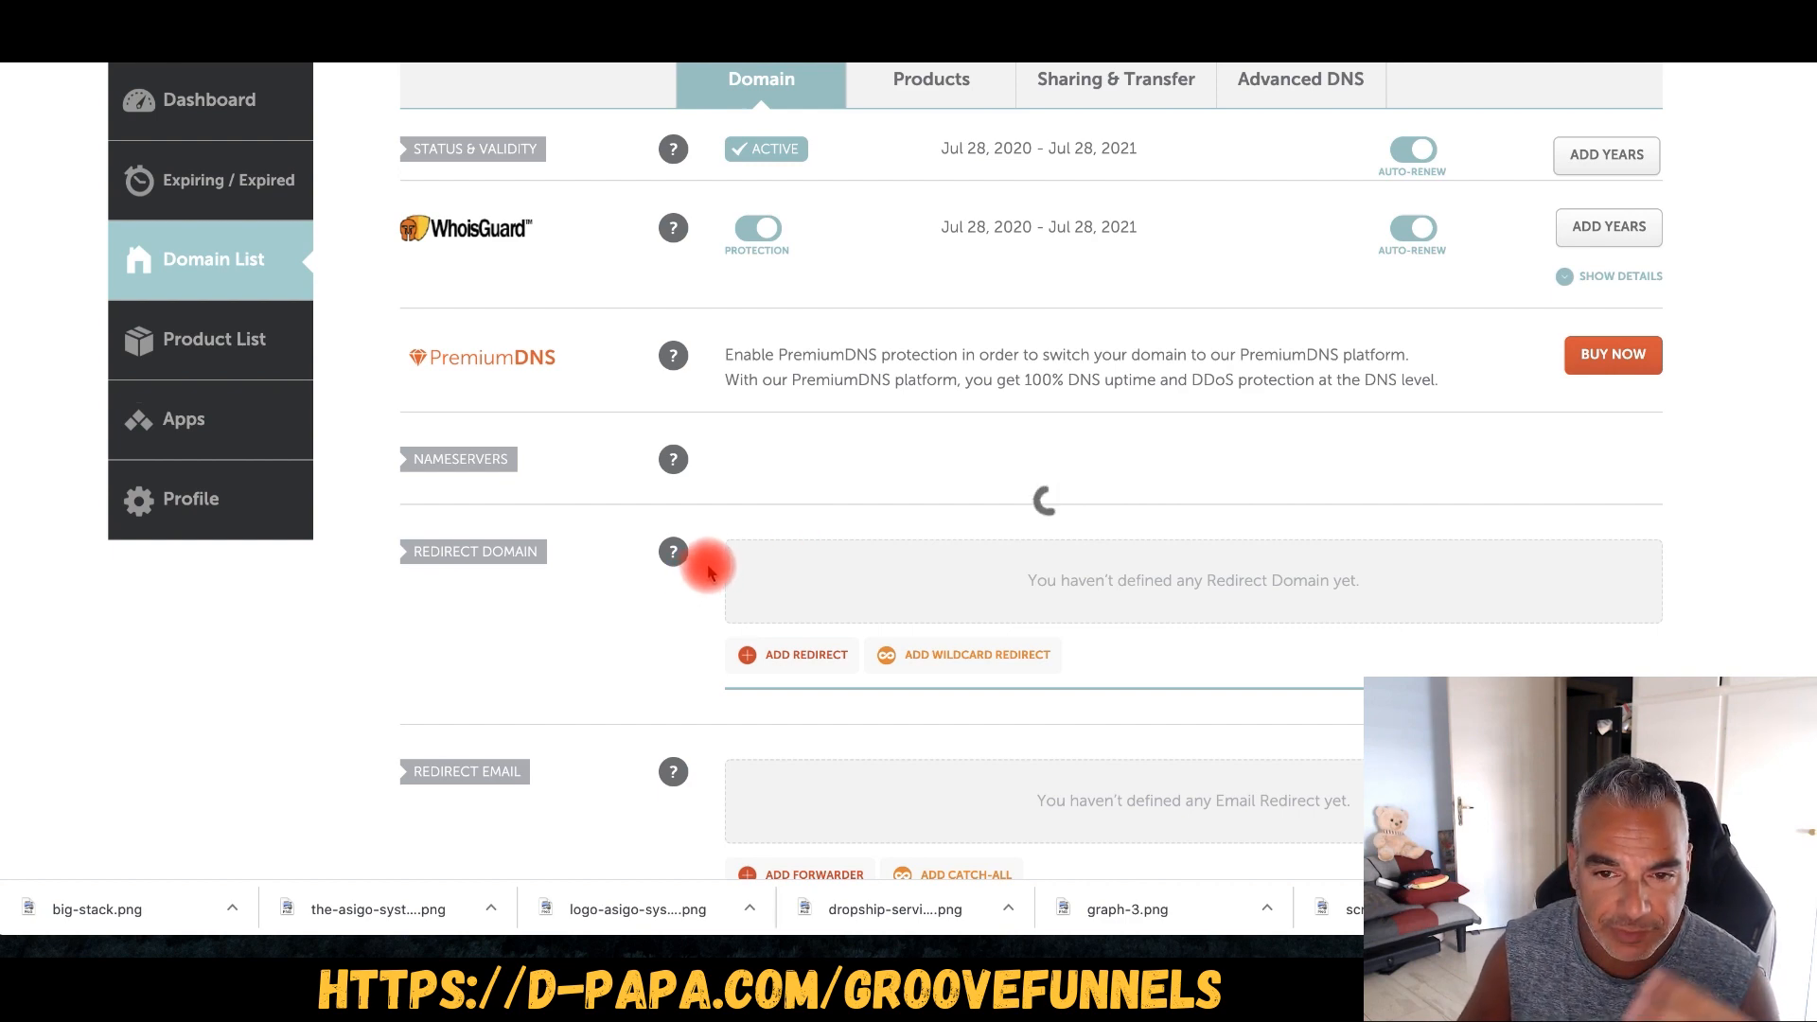
{"action": "scroll", "coordinate": [908, 549], "scroll_direction": "down", "scroll_amount": 5}
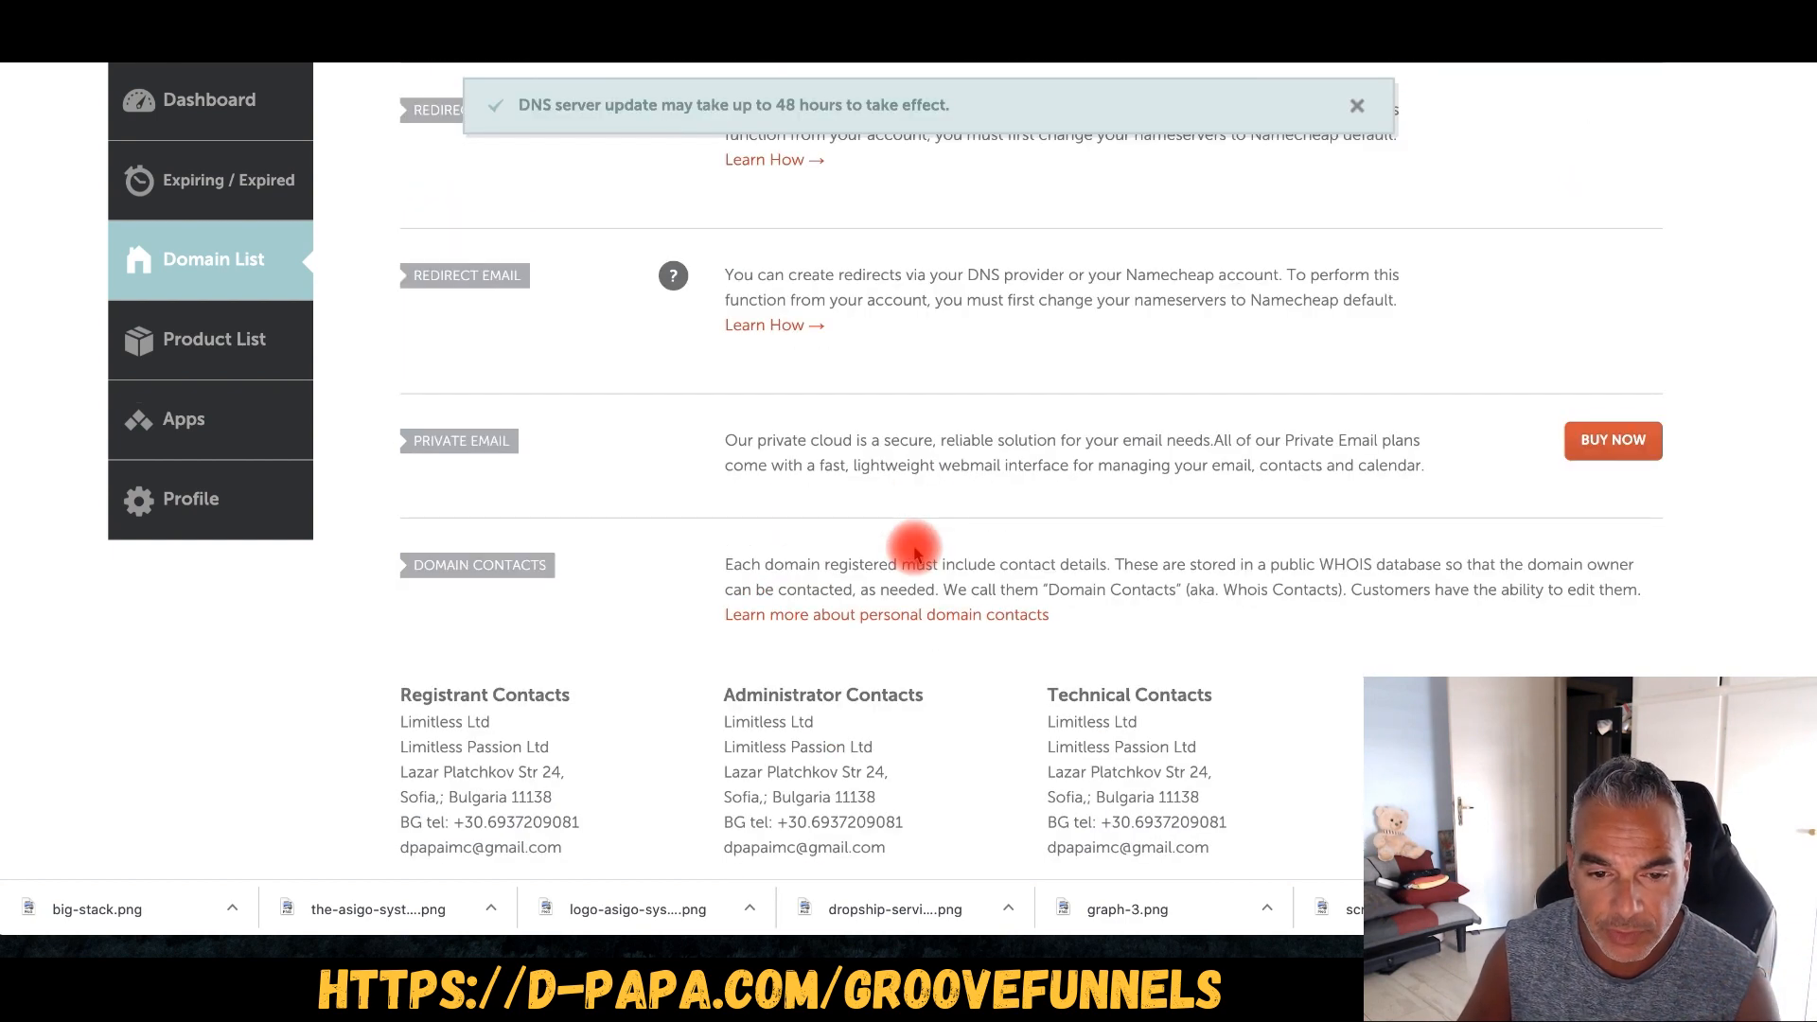
{"action": "scroll", "coordinate": [915, 553], "scroll_direction": "up", "scroll_amount": 8}
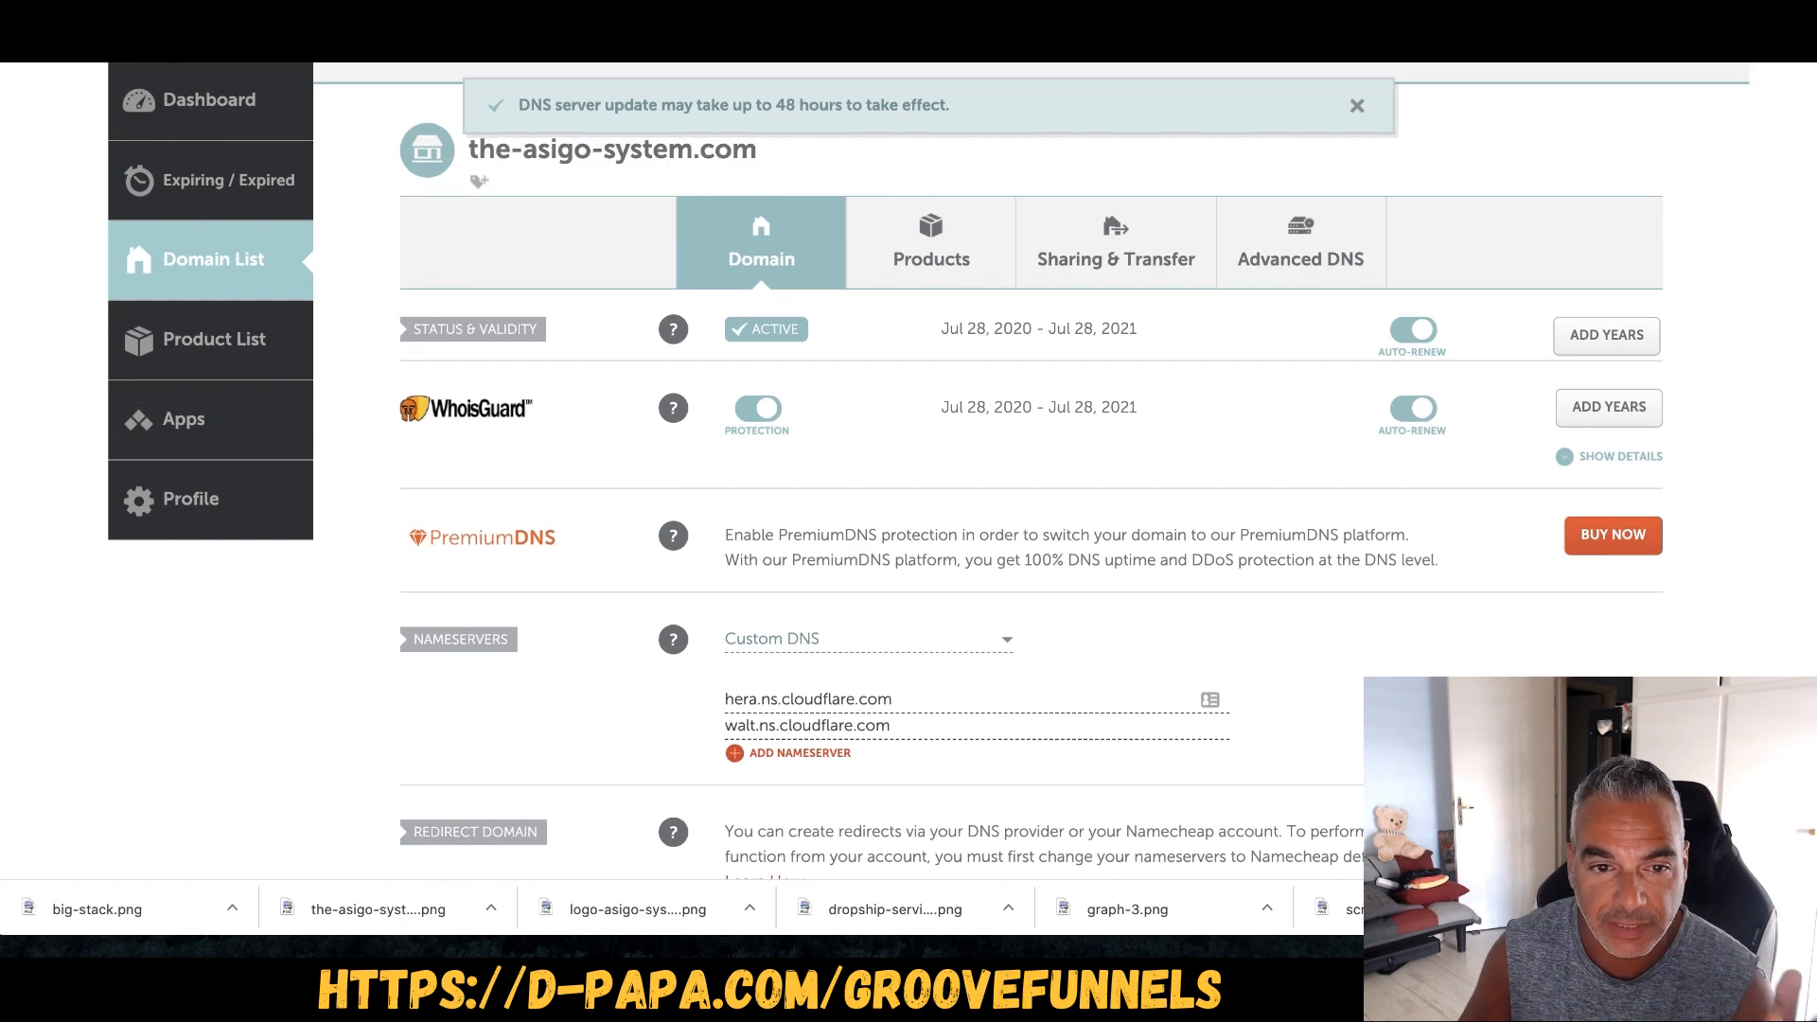
{"action": "left_click", "coordinate": [1330, 38]}
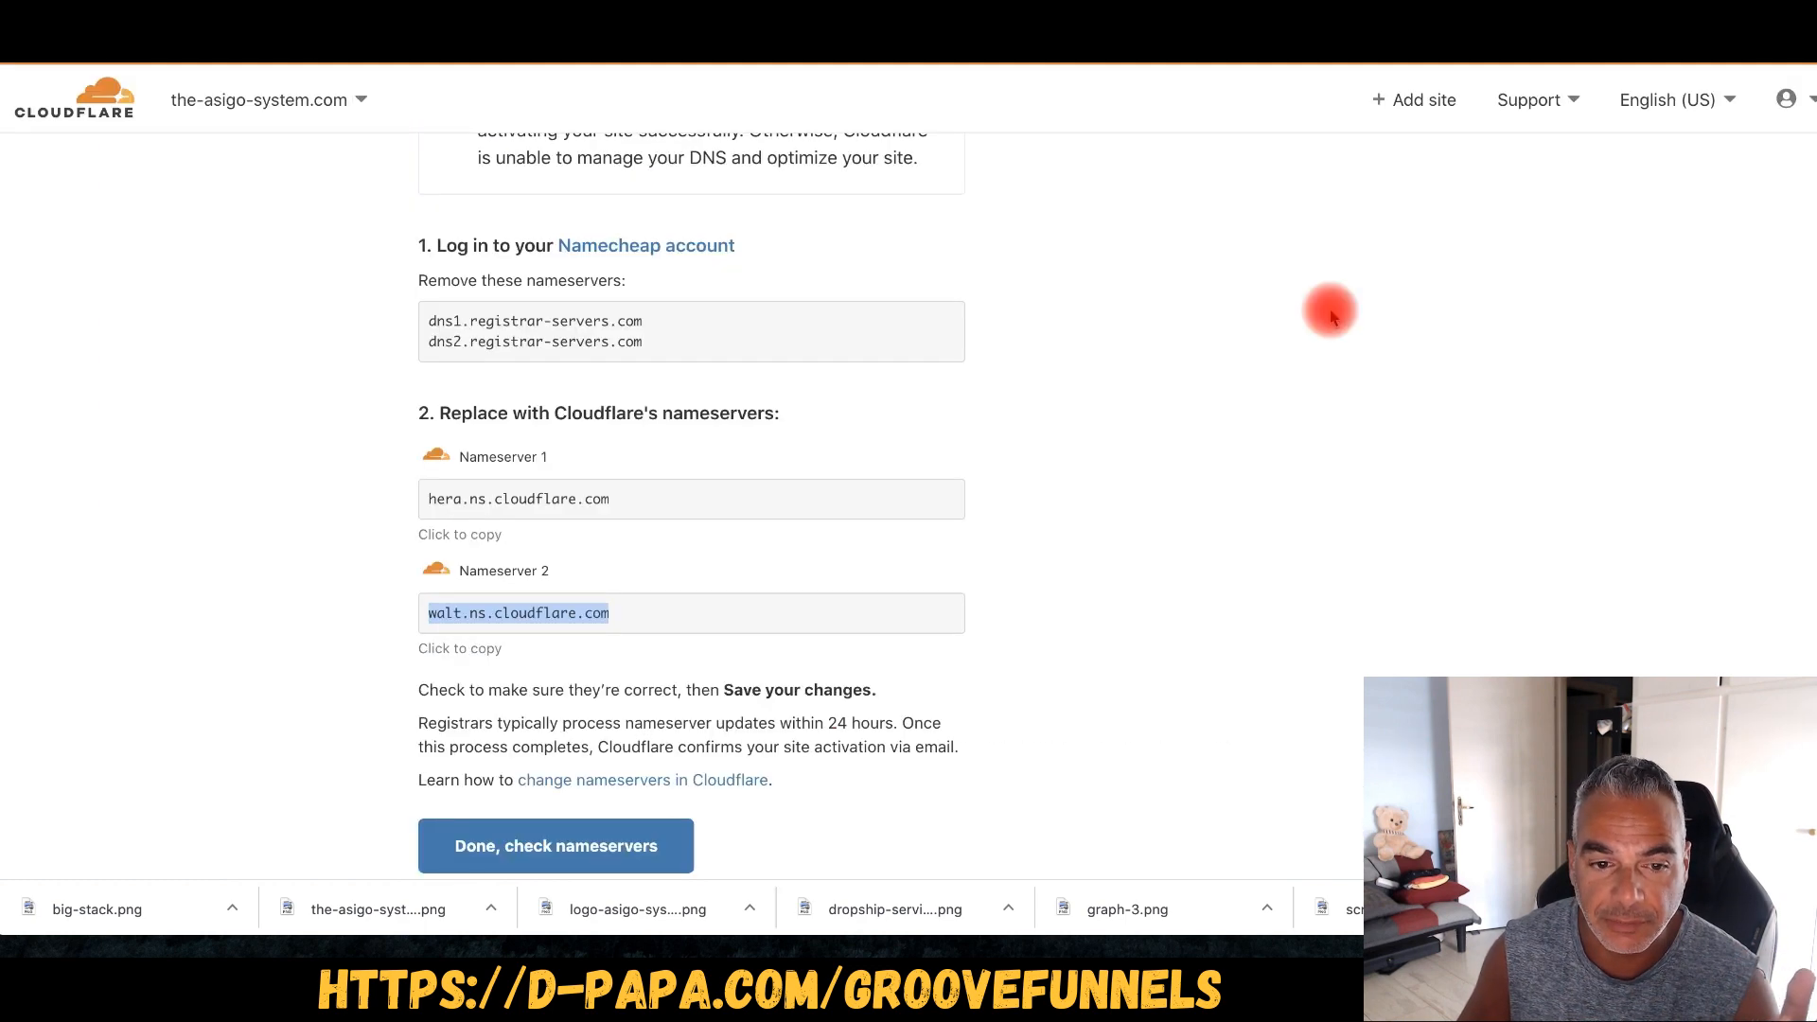
- Confirm in Cloudflare that the nameservers have been changed
{"action": "left_click", "coordinate": [597, 847]}
{"action": "scroll", "coordinate": [925, 592], "scroll_direction": "down", "scroll_amount": 2}
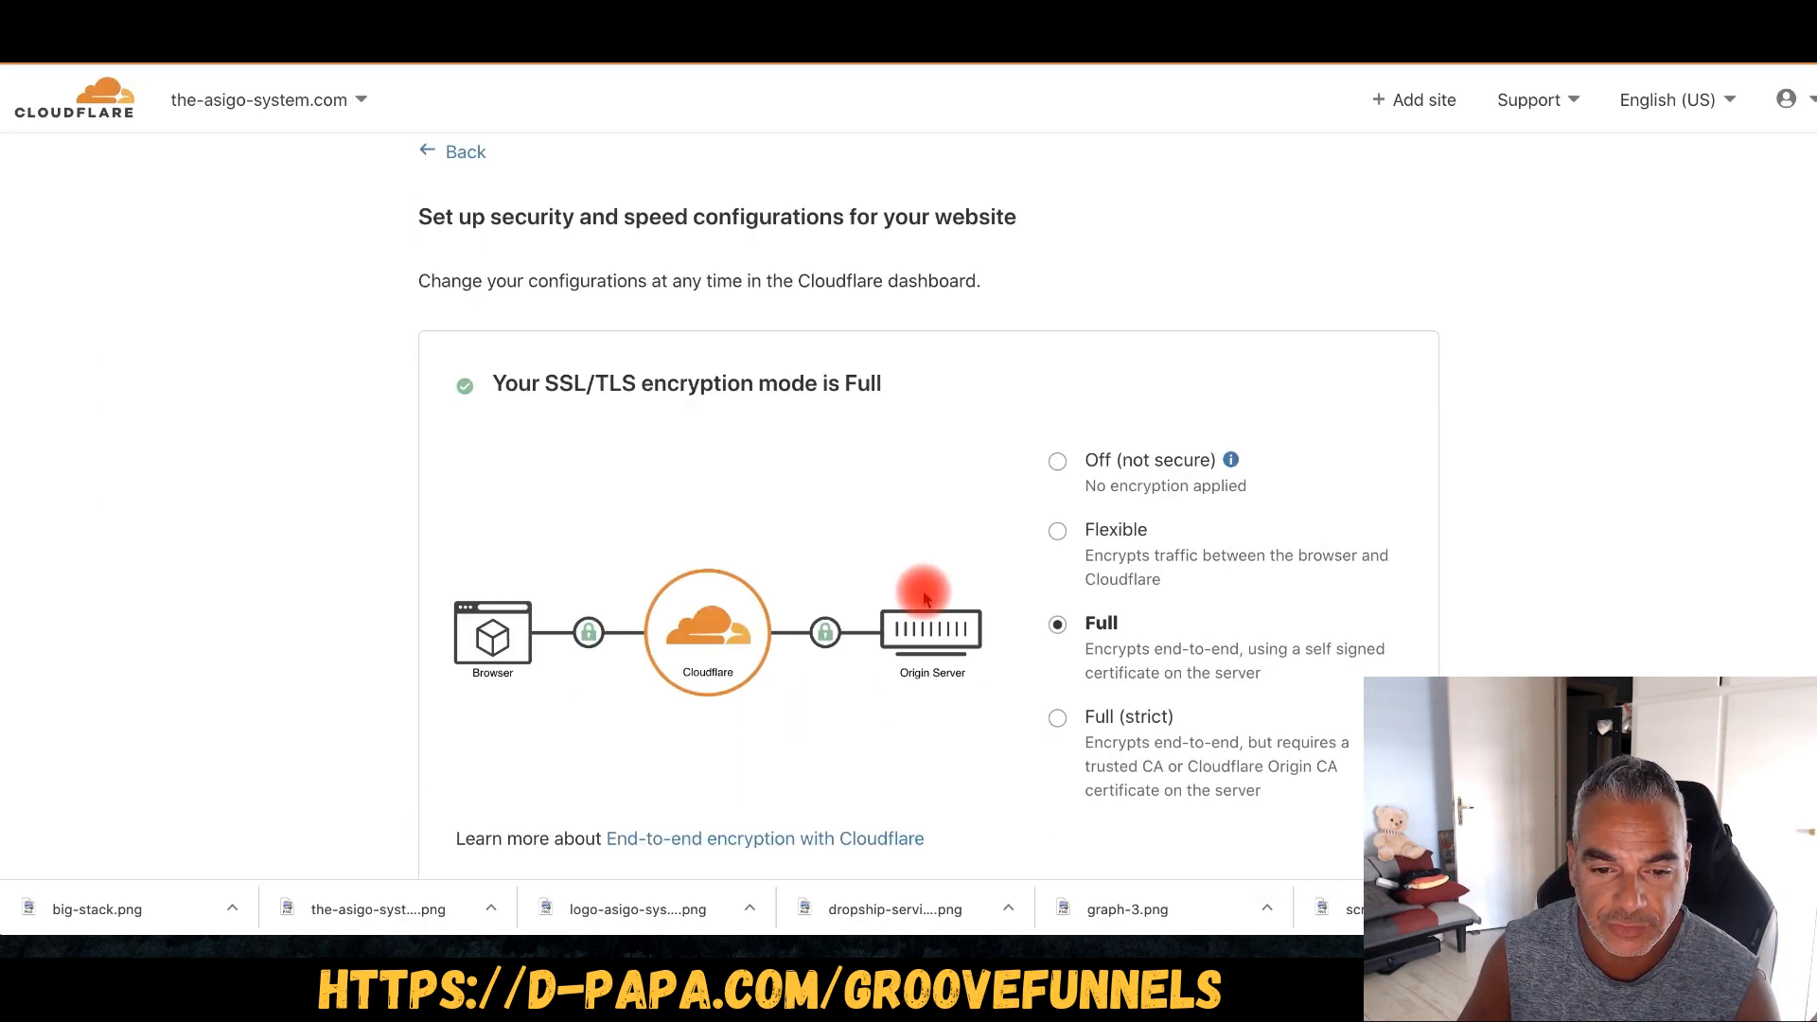
{"action": "scroll", "coordinate": [1082, 587], "scroll_direction": "down", "scroll_amount": 3}
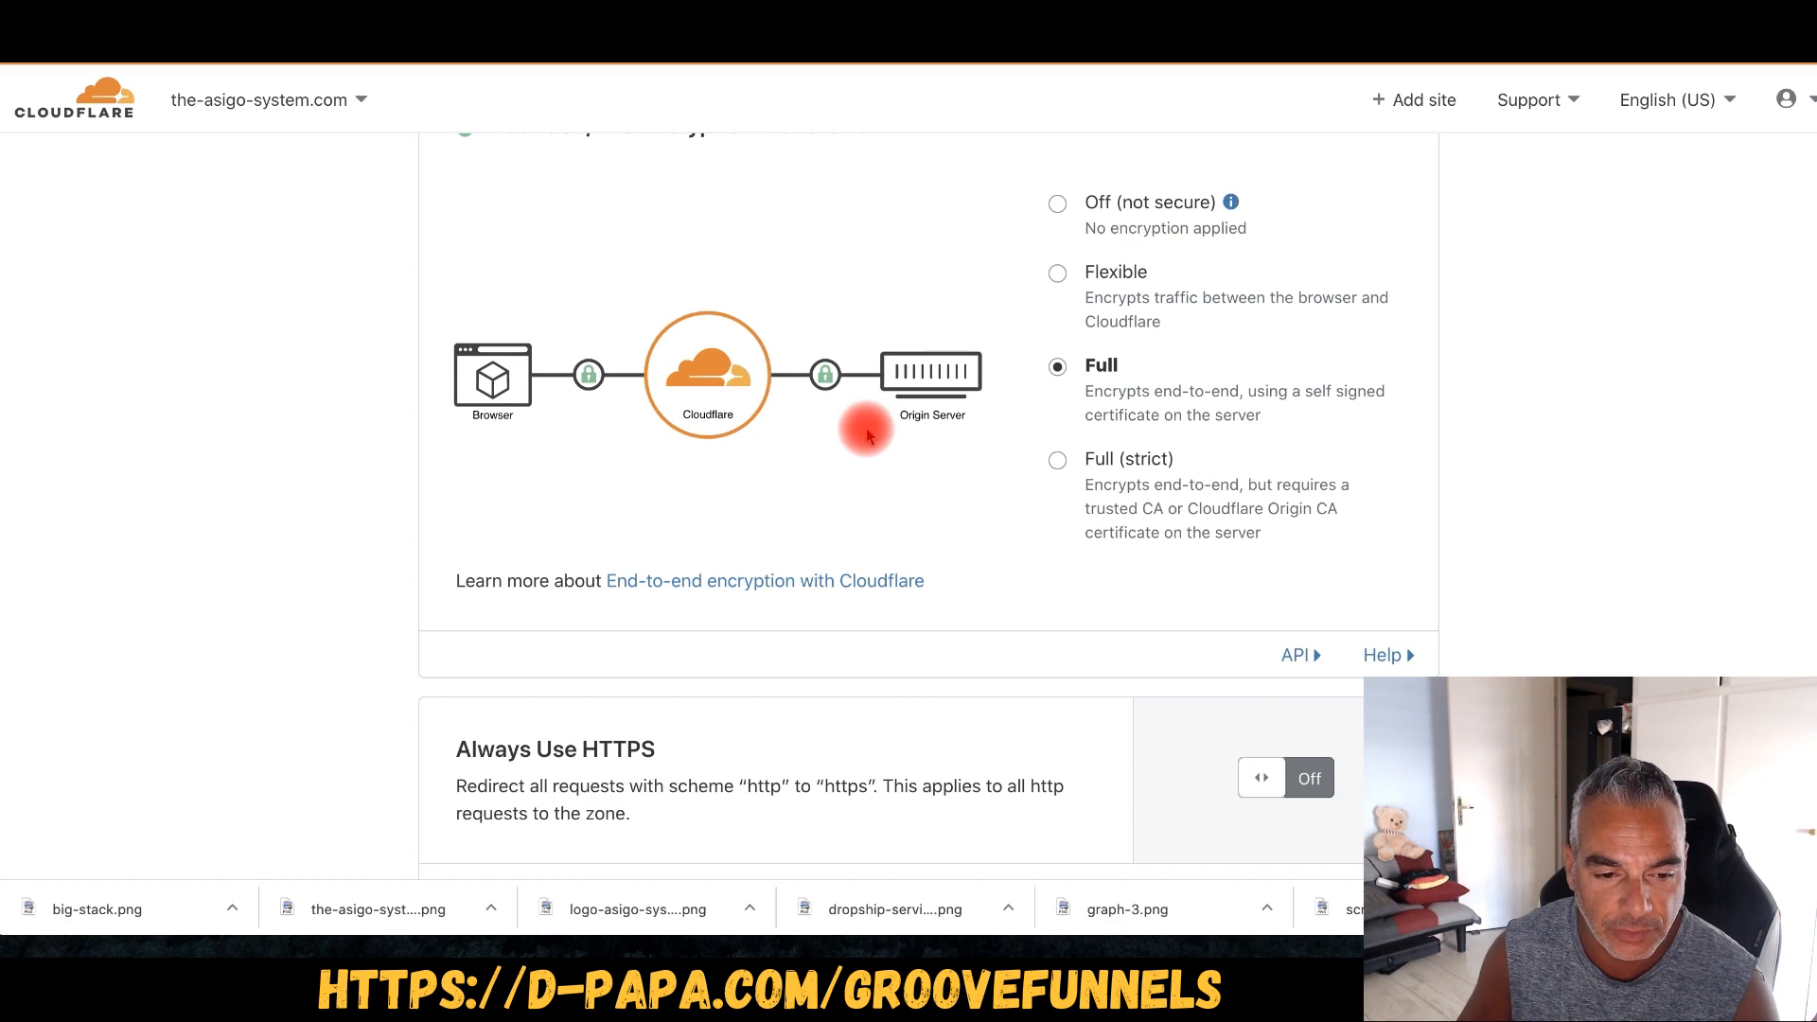
{"action": "scroll", "coordinate": [865, 426], "scroll_direction": "down", "scroll_amount": 6}
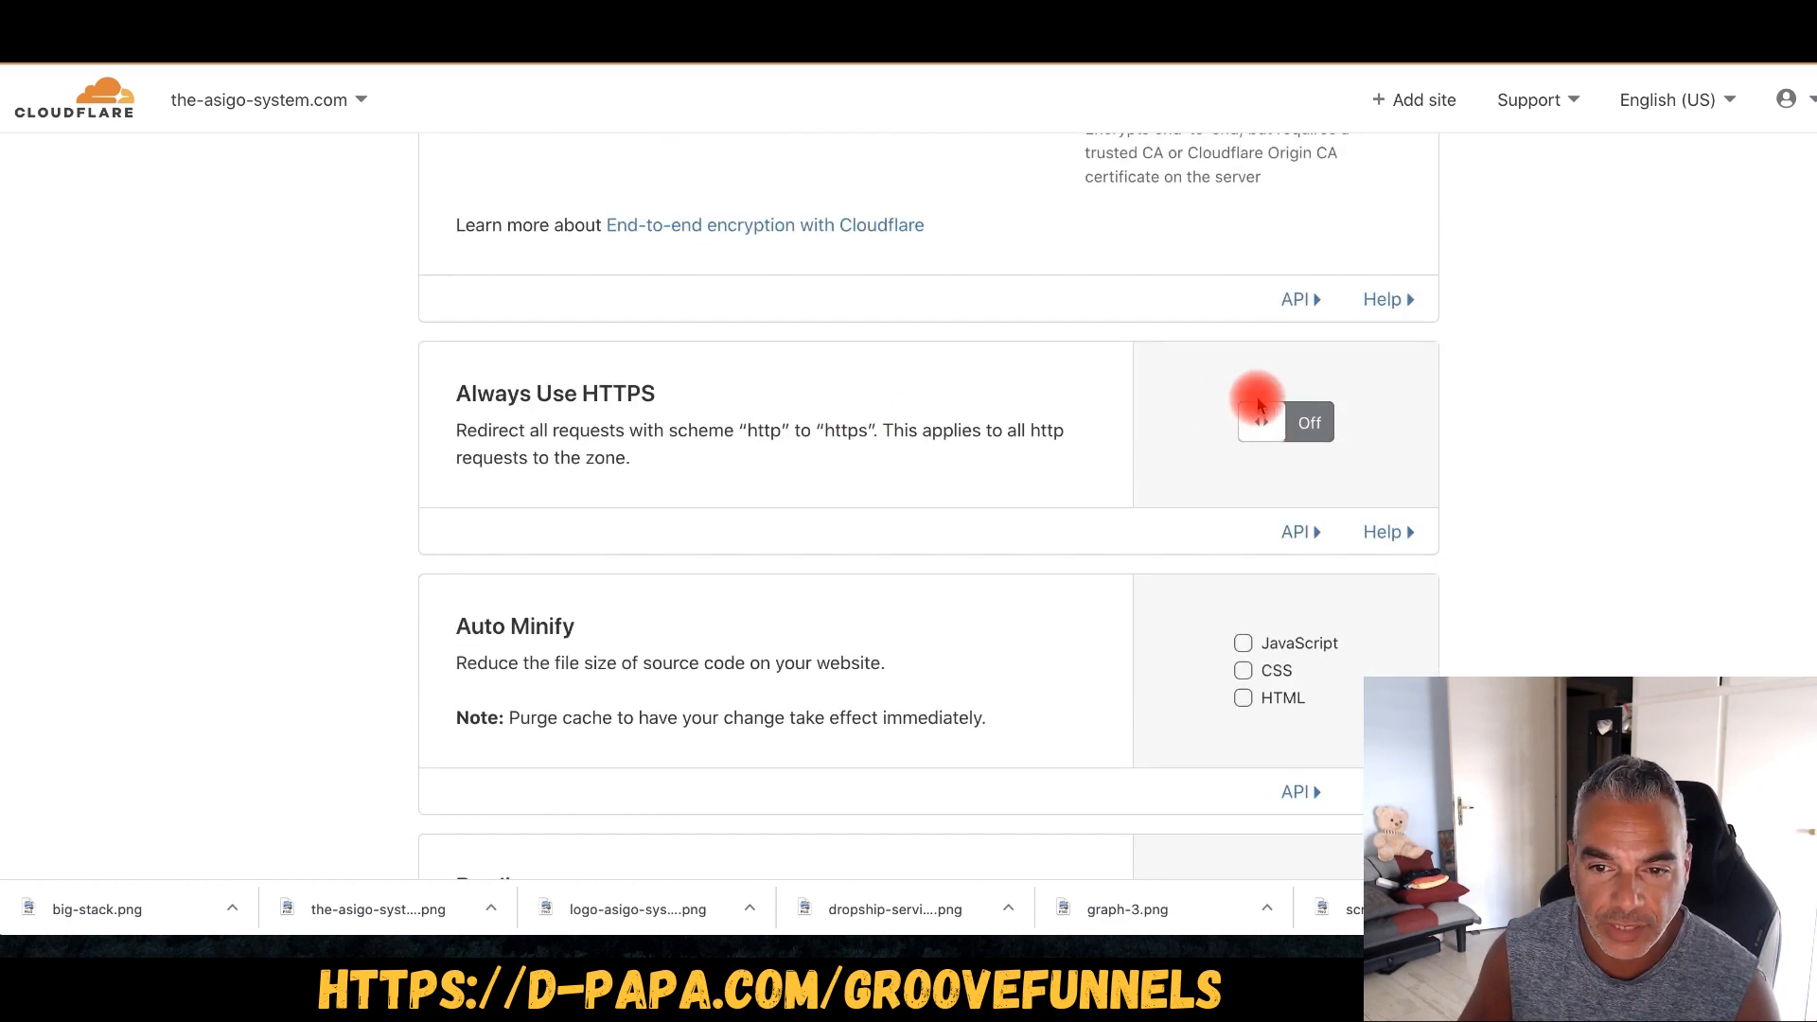
- Turn on Always Use HTTPS and finish the quick start to reach the overview
{"action": "left_click", "coordinate": [1265, 419]}
{"action": "scroll", "coordinate": [974, 426], "scroll_direction": "down", "scroll_amount": 6}
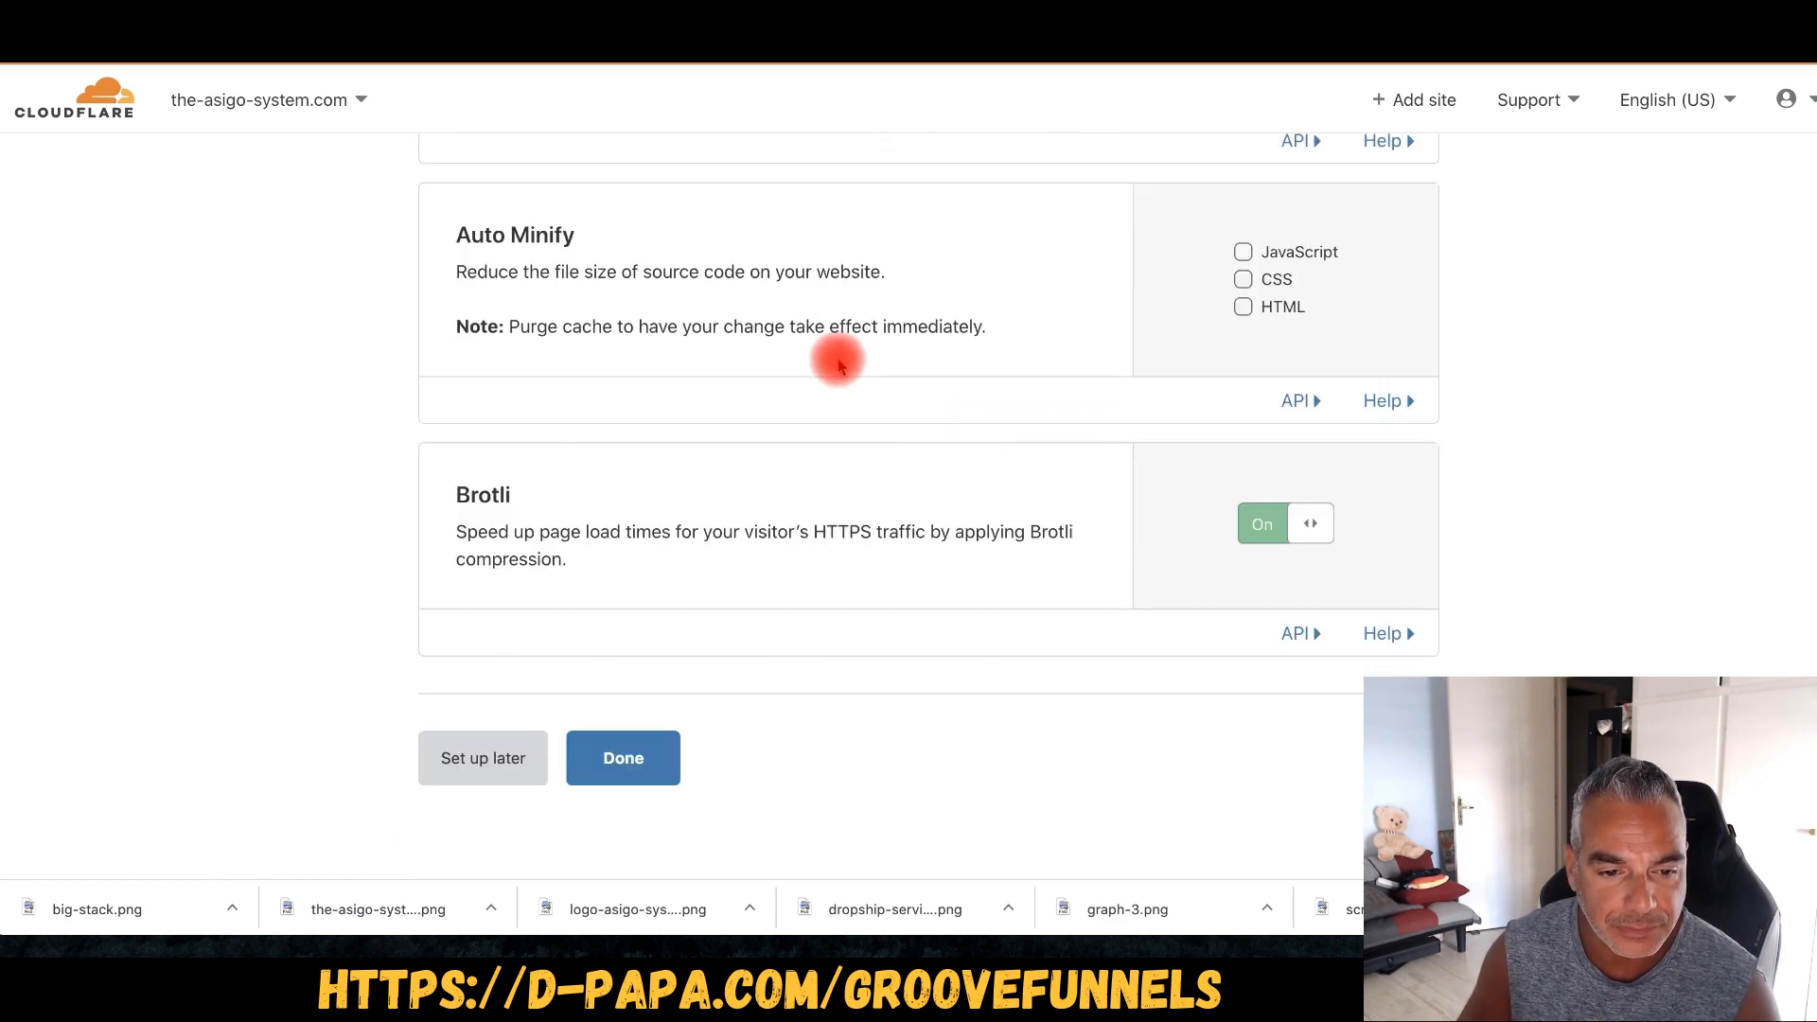
{"action": "left_click", "coordinate": [622, 761]}
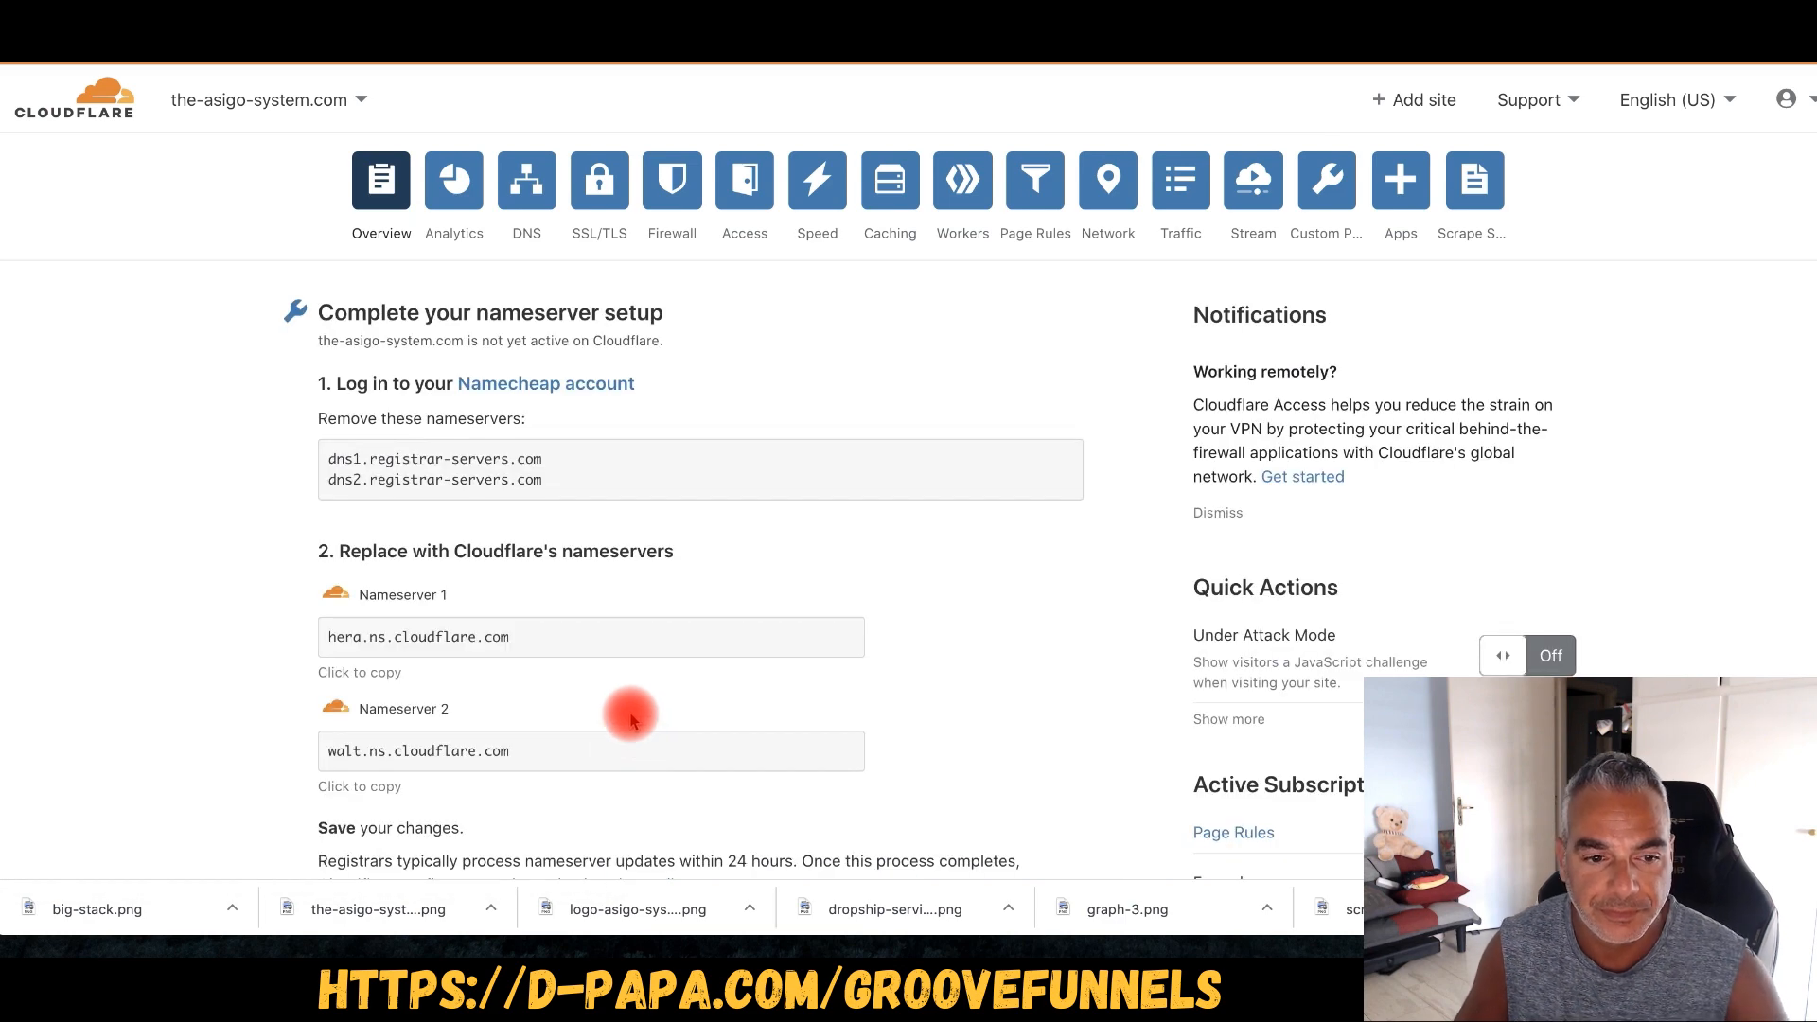
{"action": "scroll", "coordinate": [638, 574], "scroll_direction": "down", "scroll_amount": 10}
{"action": "scroll", "coordinate": [640, 574], "scroll_direction": "up", "scroll_amount": 10}
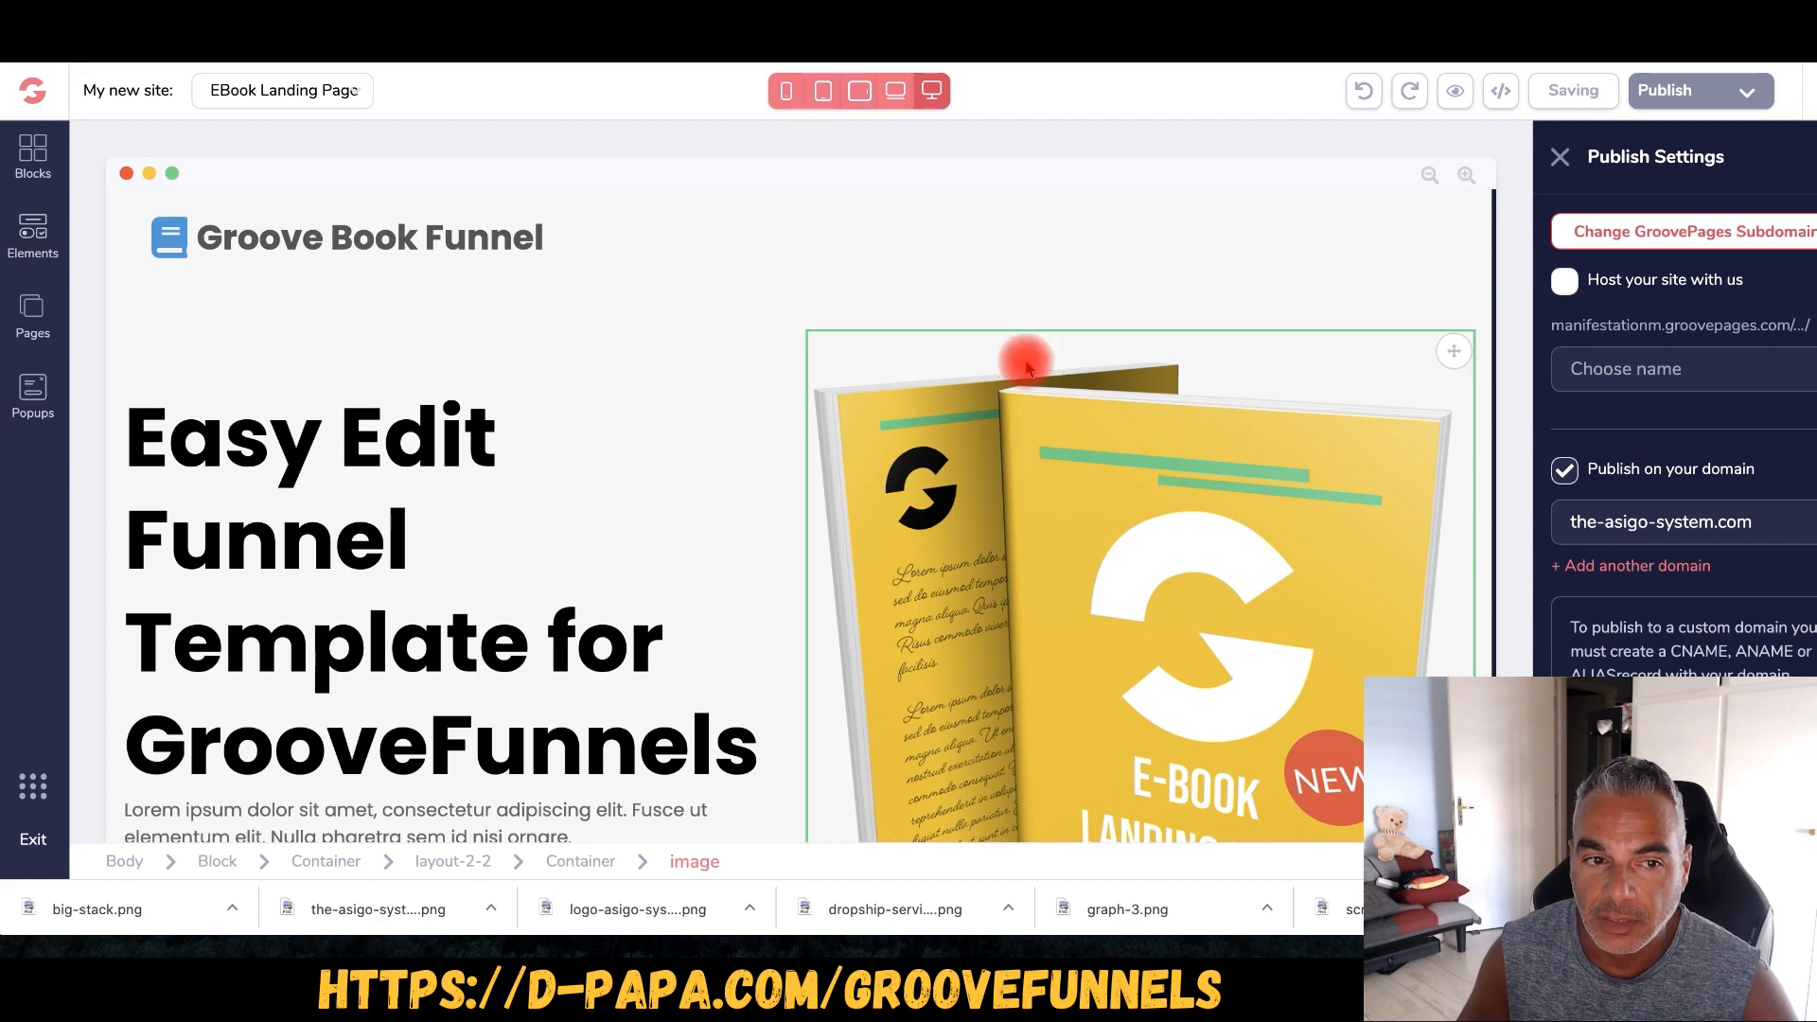
- Inspect the header's book icon, 'Groove Book Funnel' title and its container
{"action": "scroll", "coordinate": [568, 348], "scroll_direction": "up", "scroll_amount": 2}
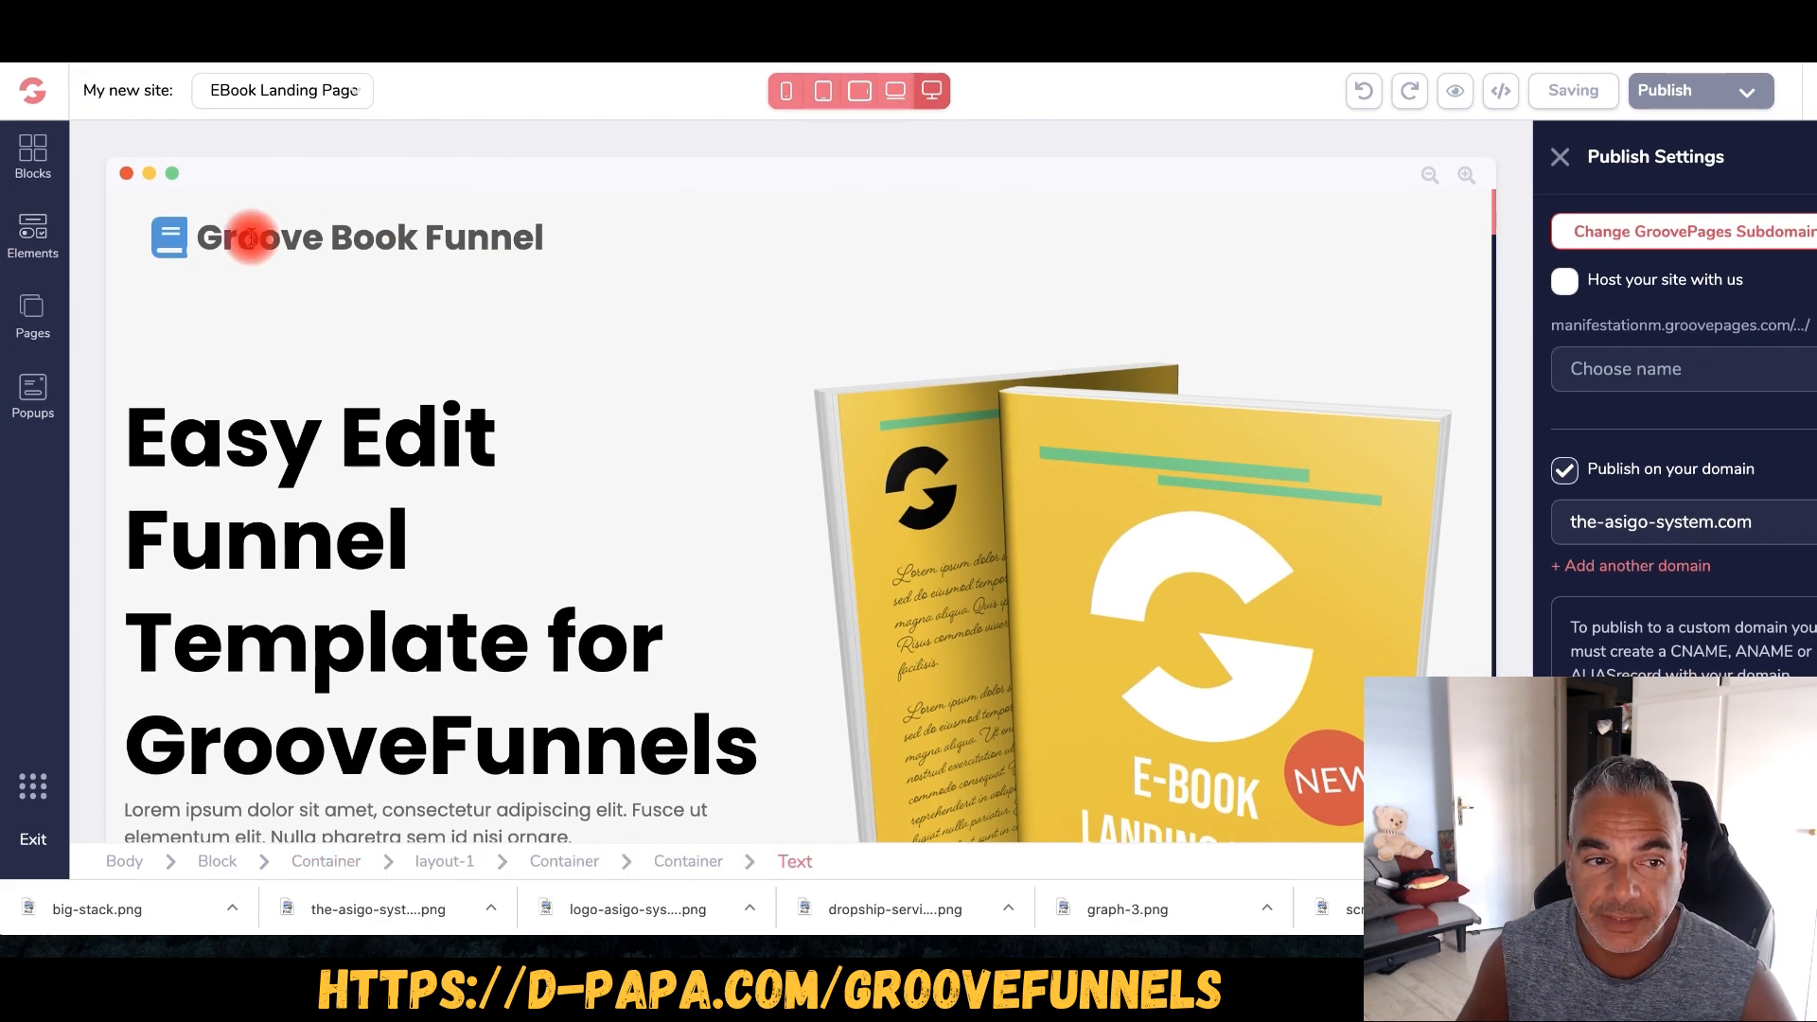
{"action": "left_click", "coordinate": [178, 238]}
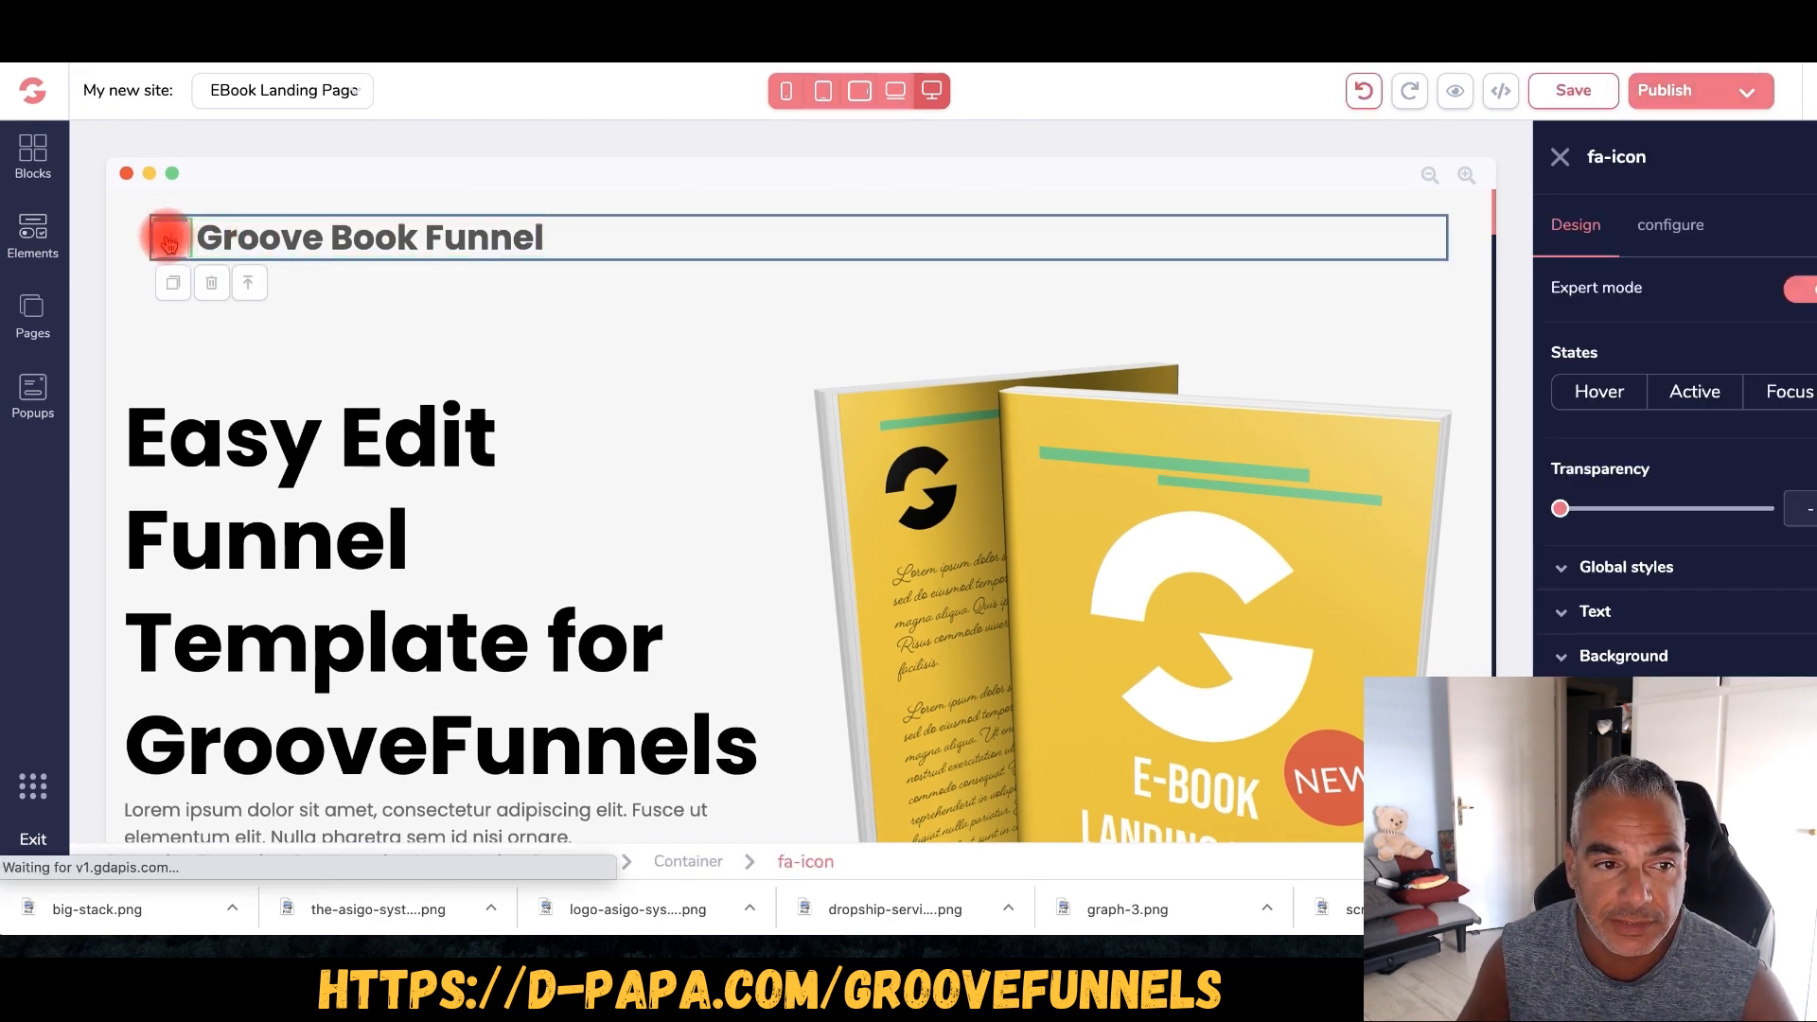
{"action": "left_click", "coordinate": [211, 234]}
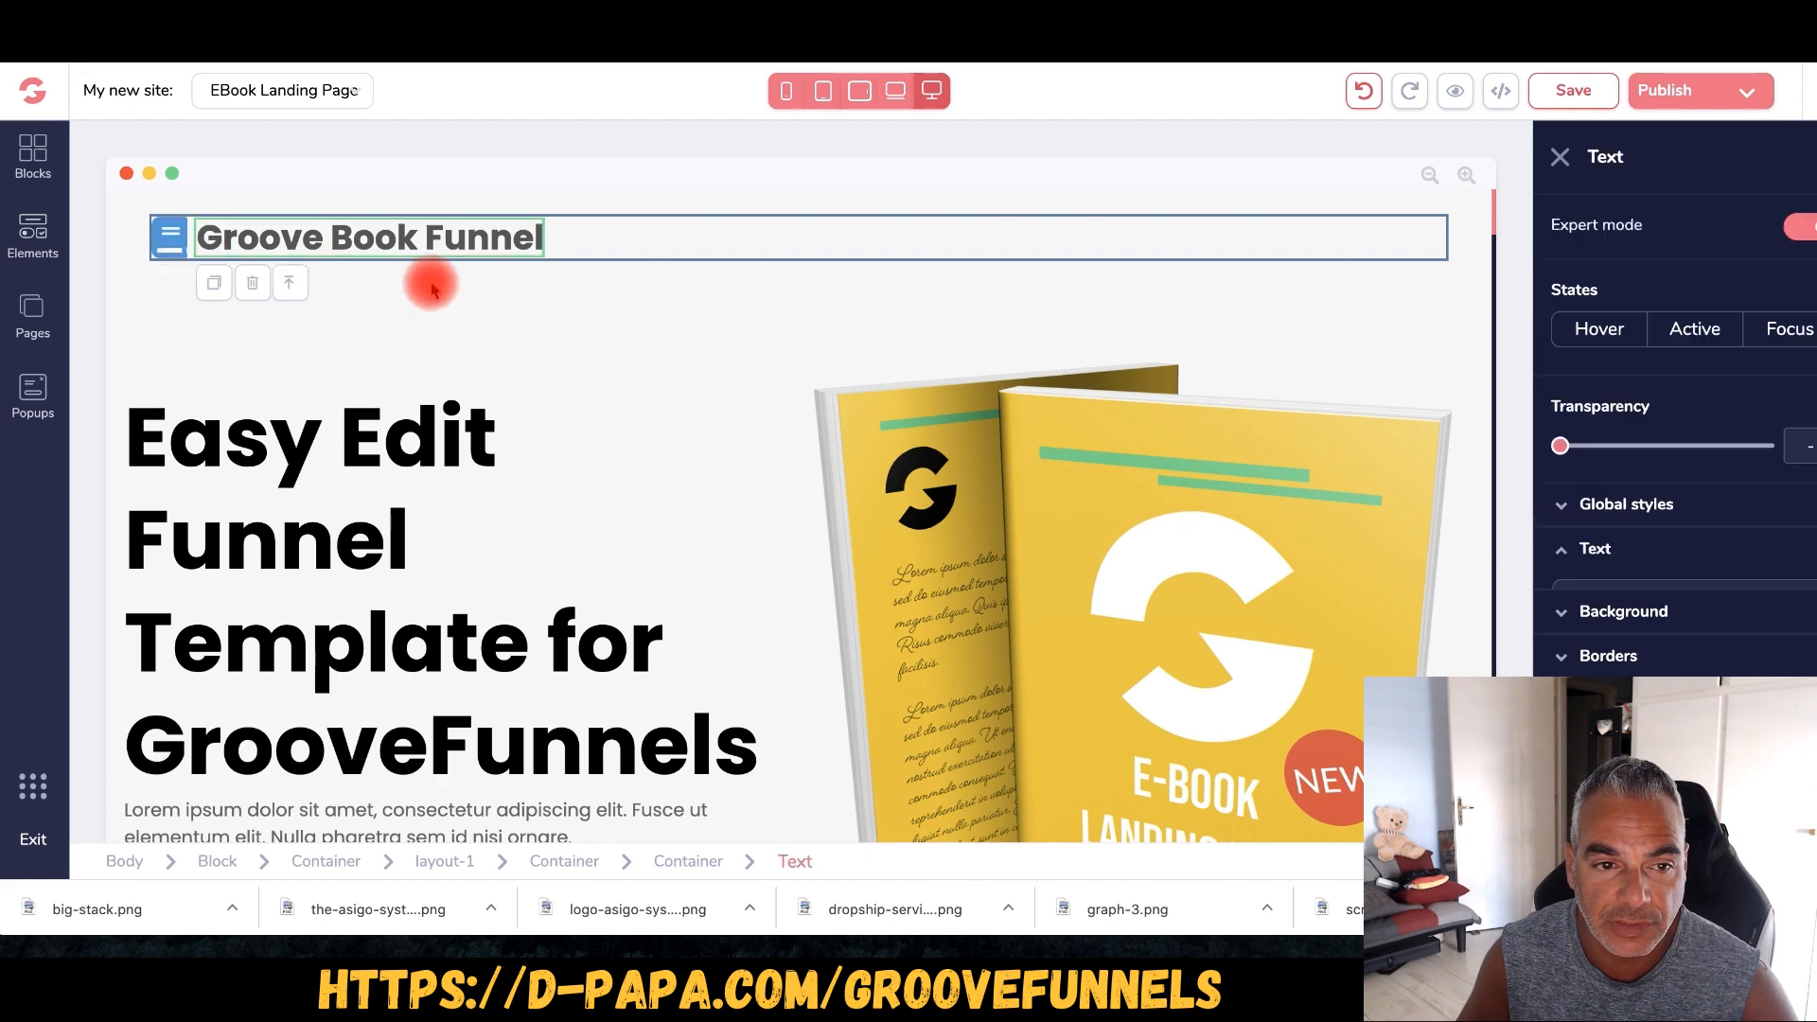
{"action": "left_click", "coordinate": [762, 261]}
{"action": "scroll", "coordinate": [1005, 438], "scroll_direction": "down", "scroll_amount": 5}
{"action": "scroll", "coordinate": [937, 468], "scroll_direction": "up", "scroll_amount": 5}
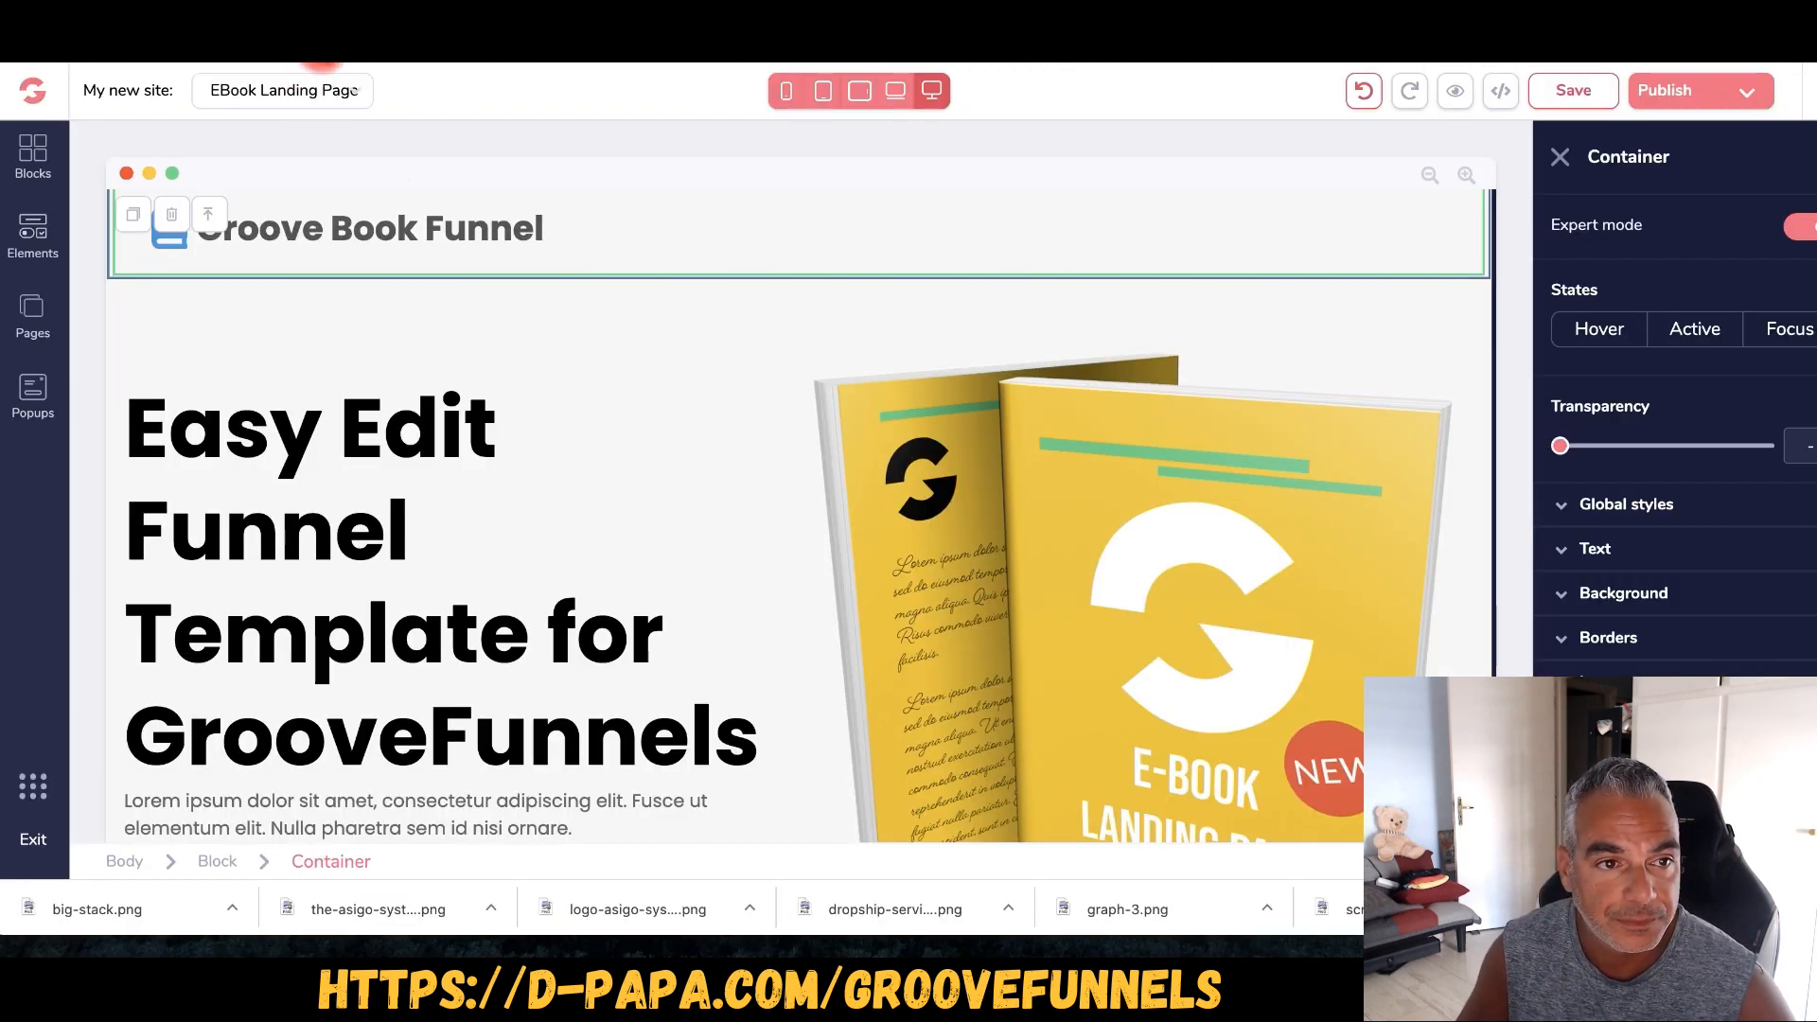
- Glance at the JVZoo dashboard, then select the page's main headline block
{"action": "left_click", "coordinate": [310, 60]}
{"action": "left_click", "coordinate": [310, 61]}
{"action": "left_click", "coordinate": [357, 334]}
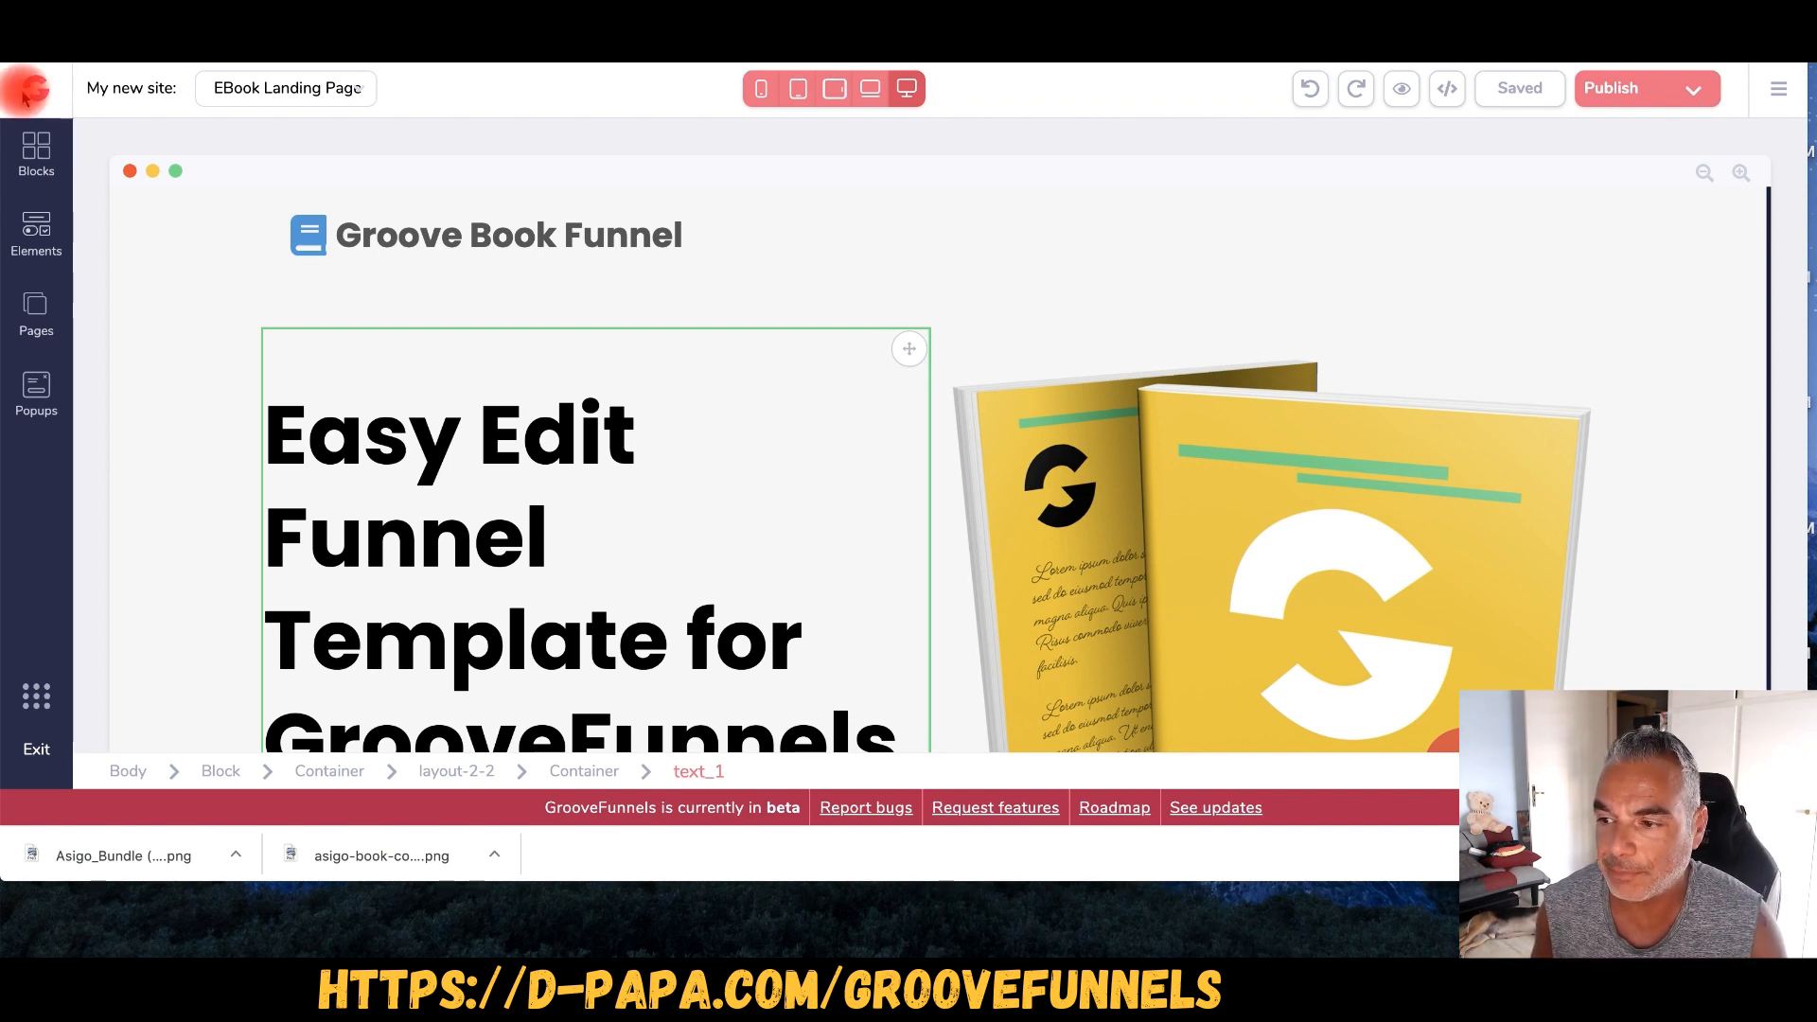
- Open the hero book image's source settings and its image library
{"action": "left_click", "coordinate": [1306, 438]}
{"action": "scroll", "coordinate": [1306, 438], "scroll_direction": "down", "scroll_amount": 3}
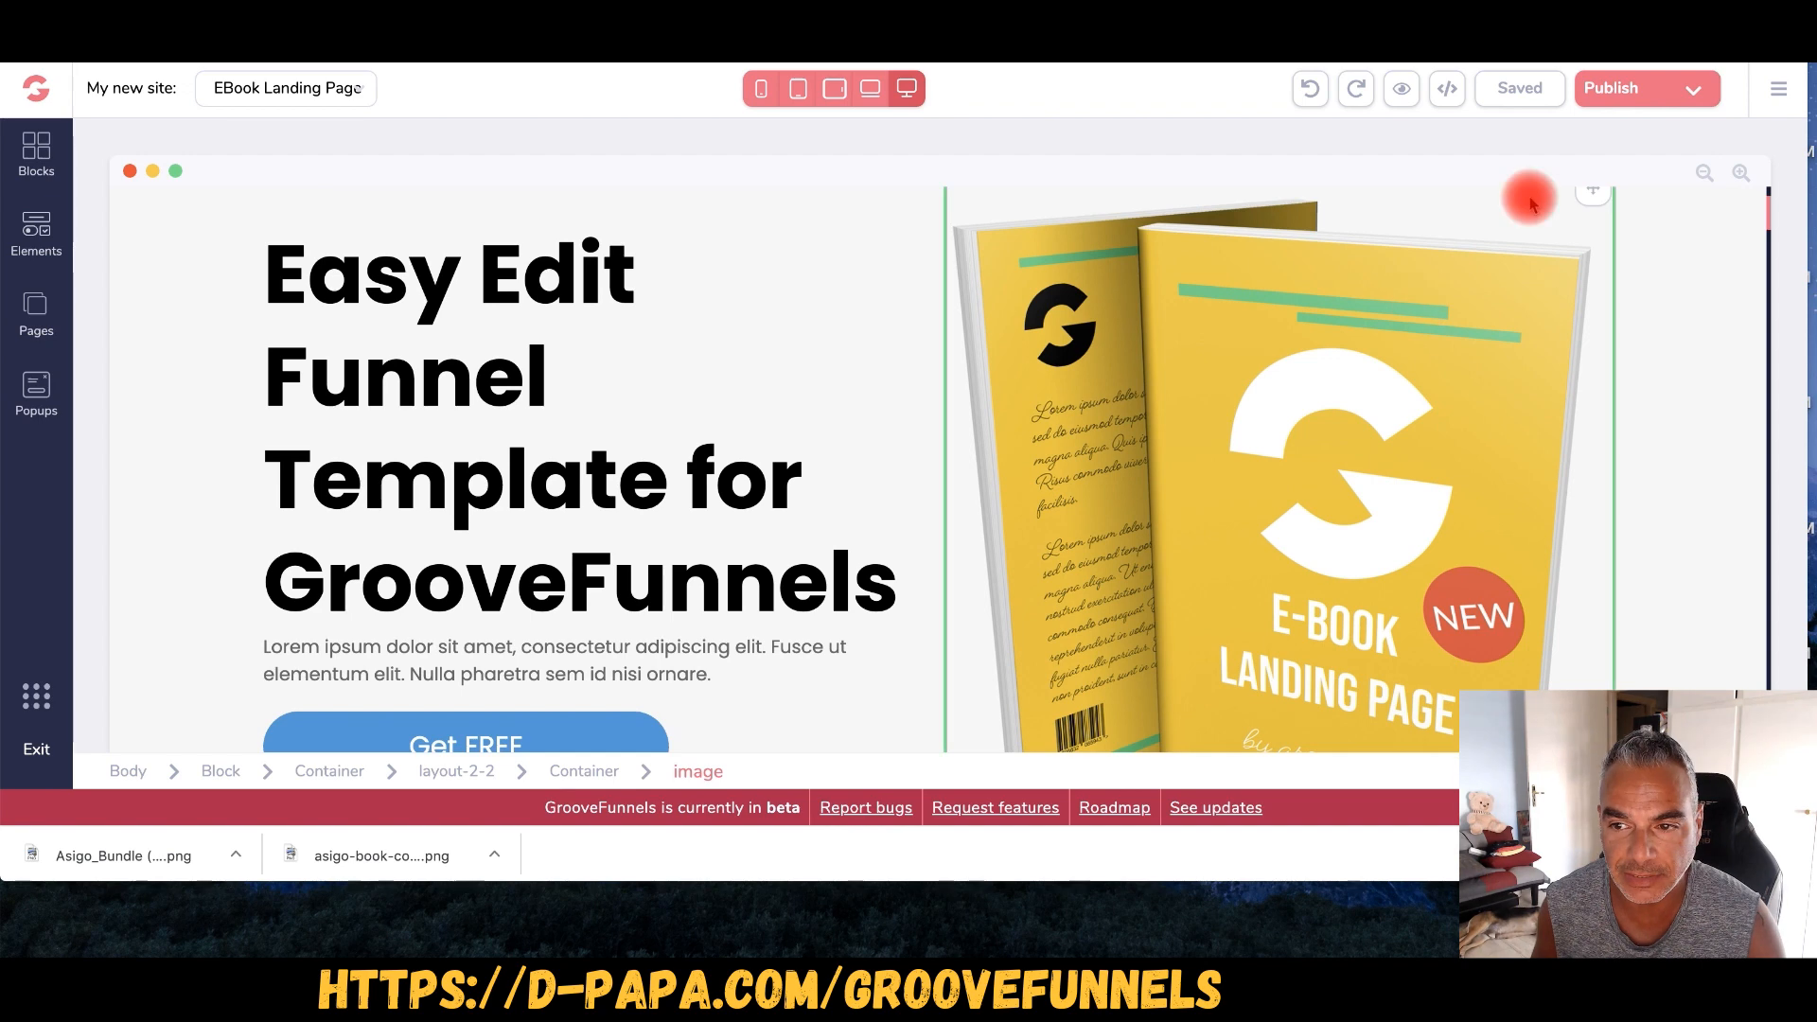
{"action": "left_click", "coordinate": [1477, 267]}
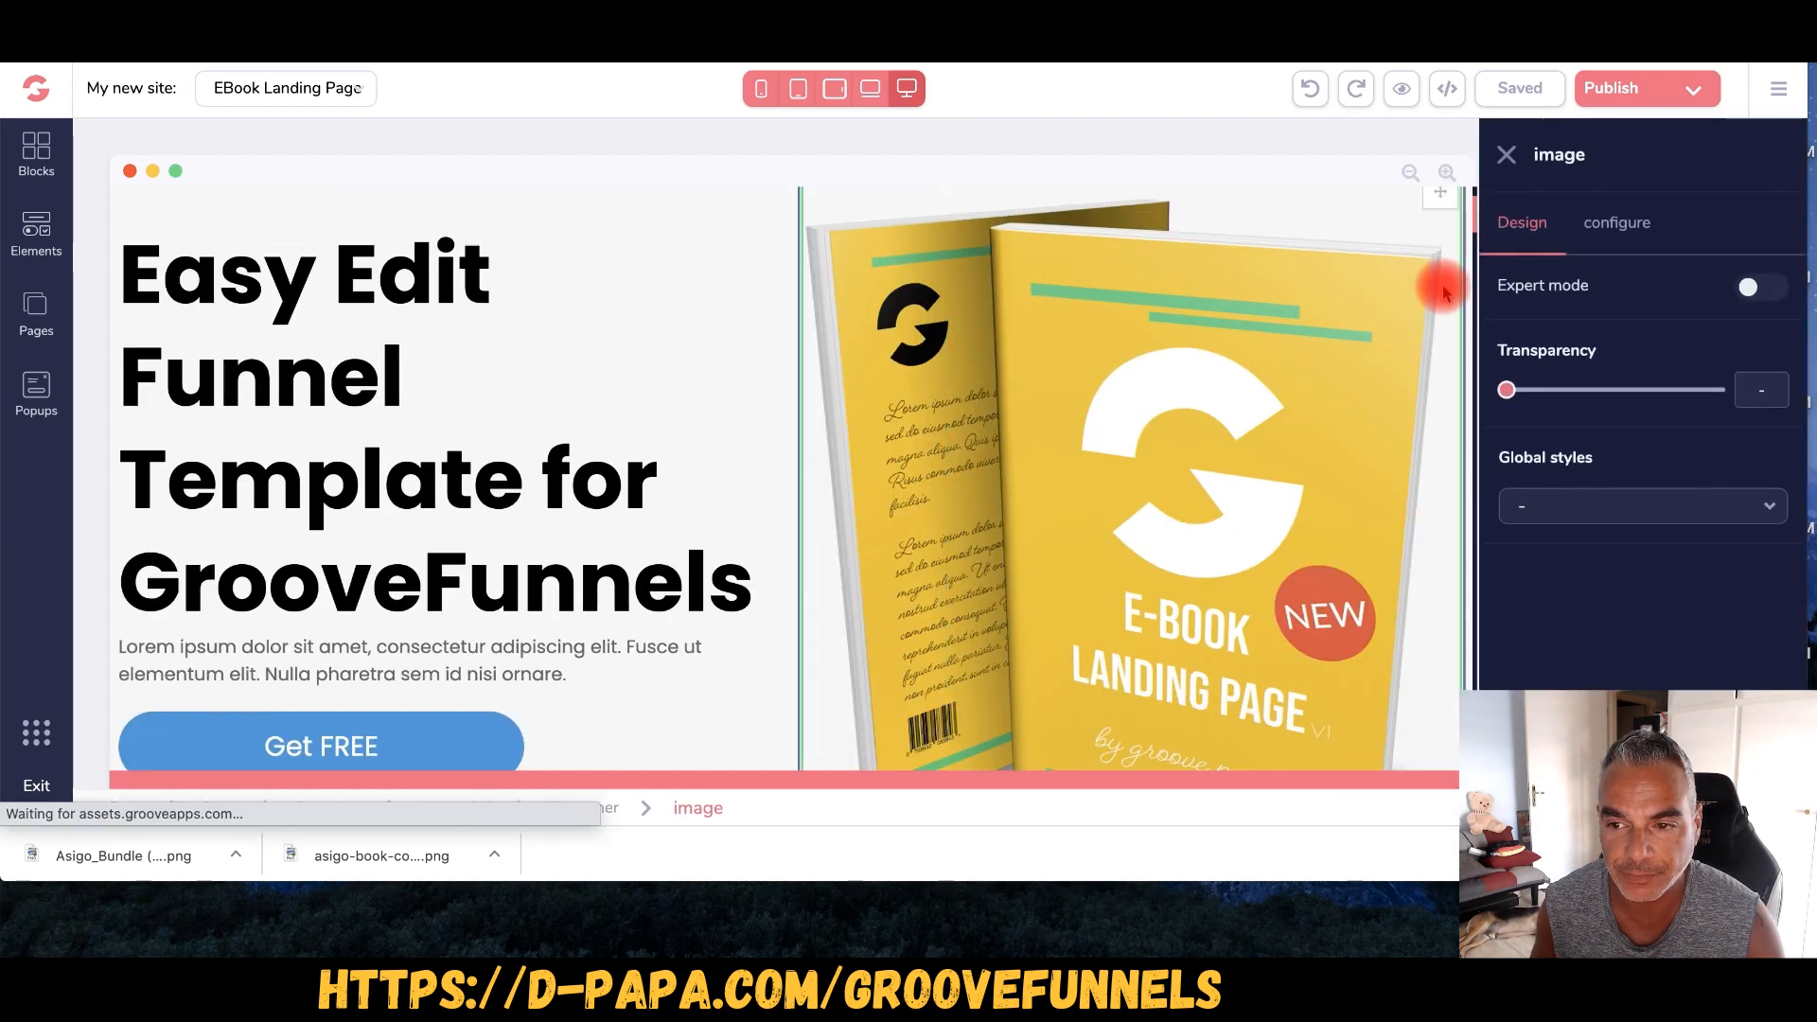
{"action": "left_click", "coordinate": [1618, 223]}
{"action": "left_click", "coordinate": [1635, 407]}
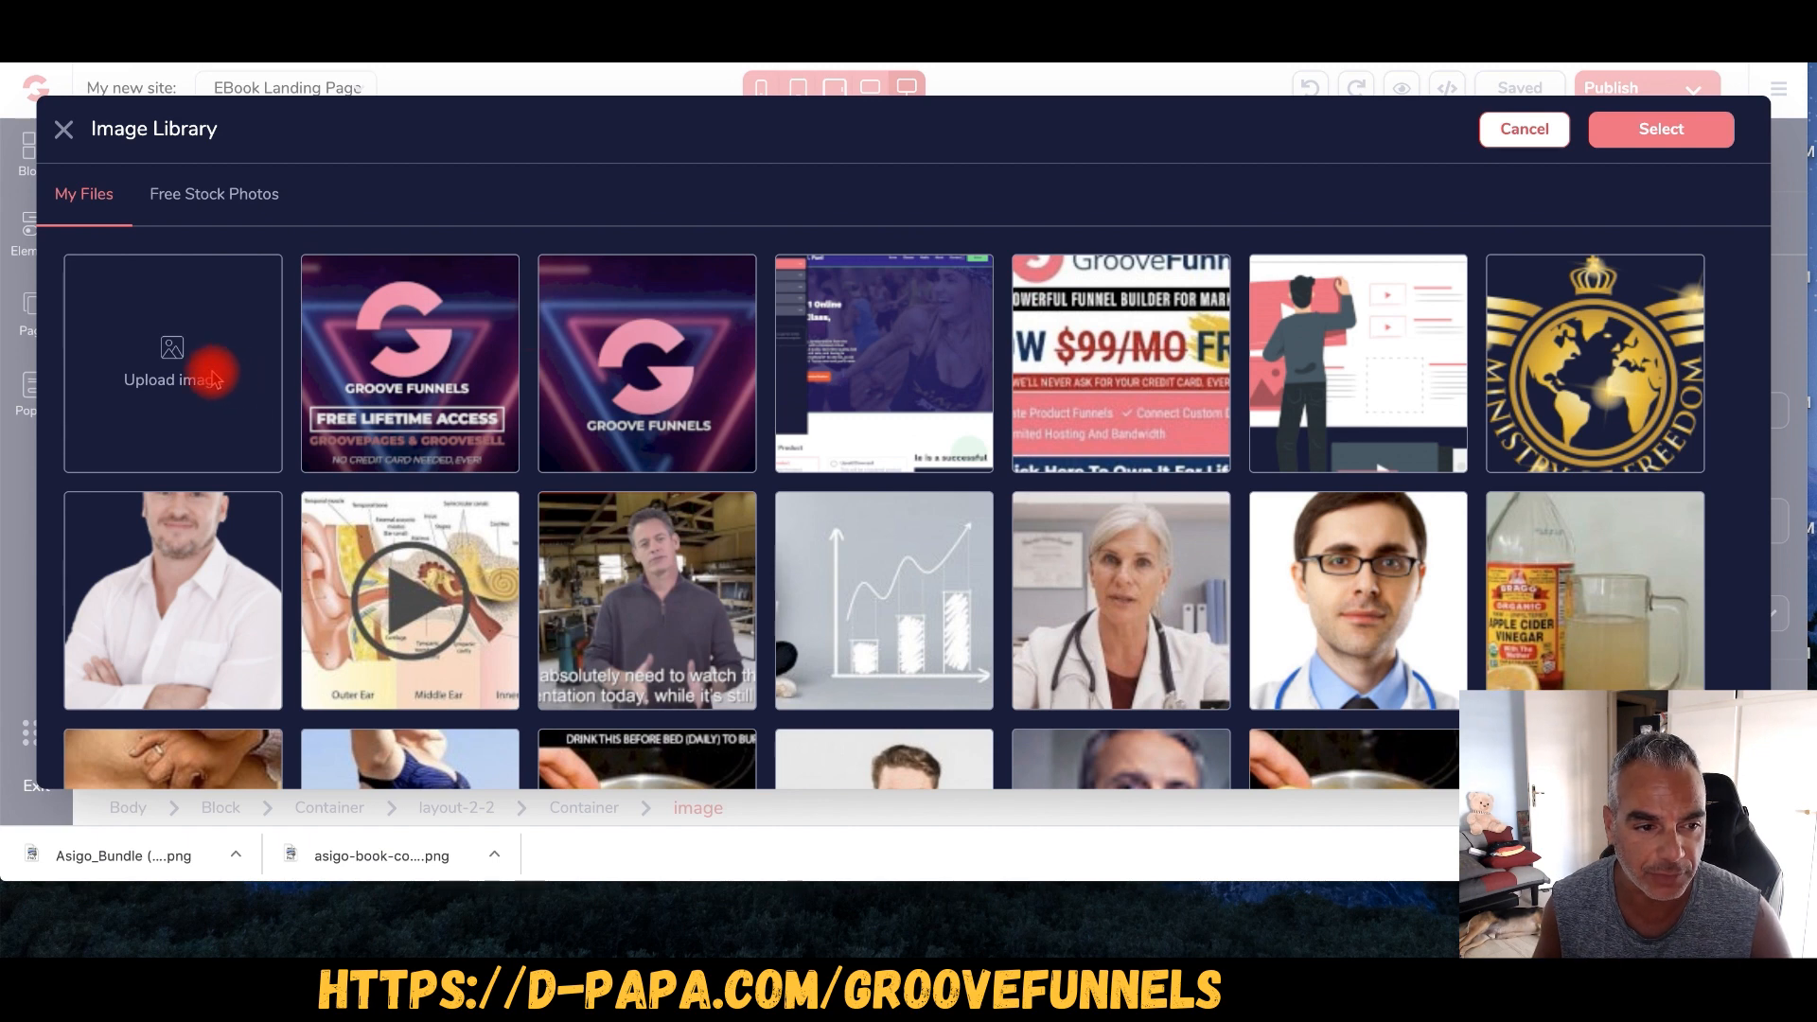
- Upload Asigo_Bundle (2).png from Downloads to the image library
{"action": "left_click", "coordinate": [172, 362]}
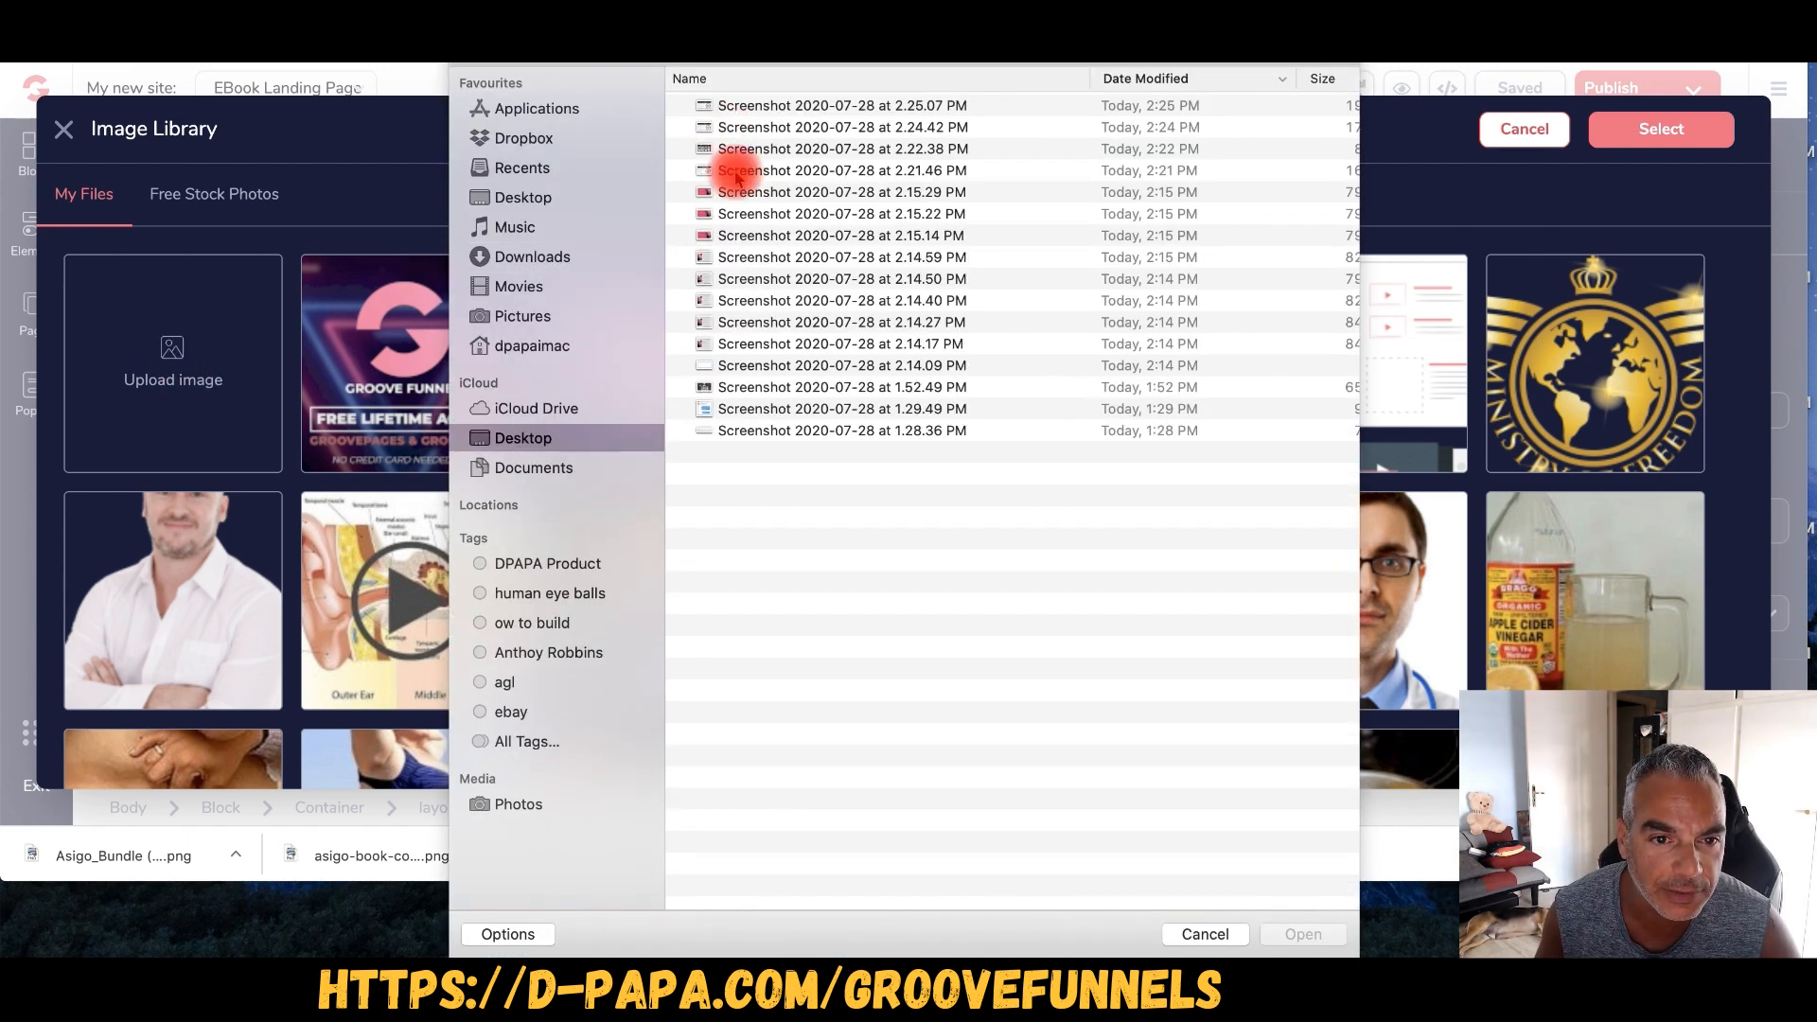
{"action": "left_click", "coordinate": [506, 257]}
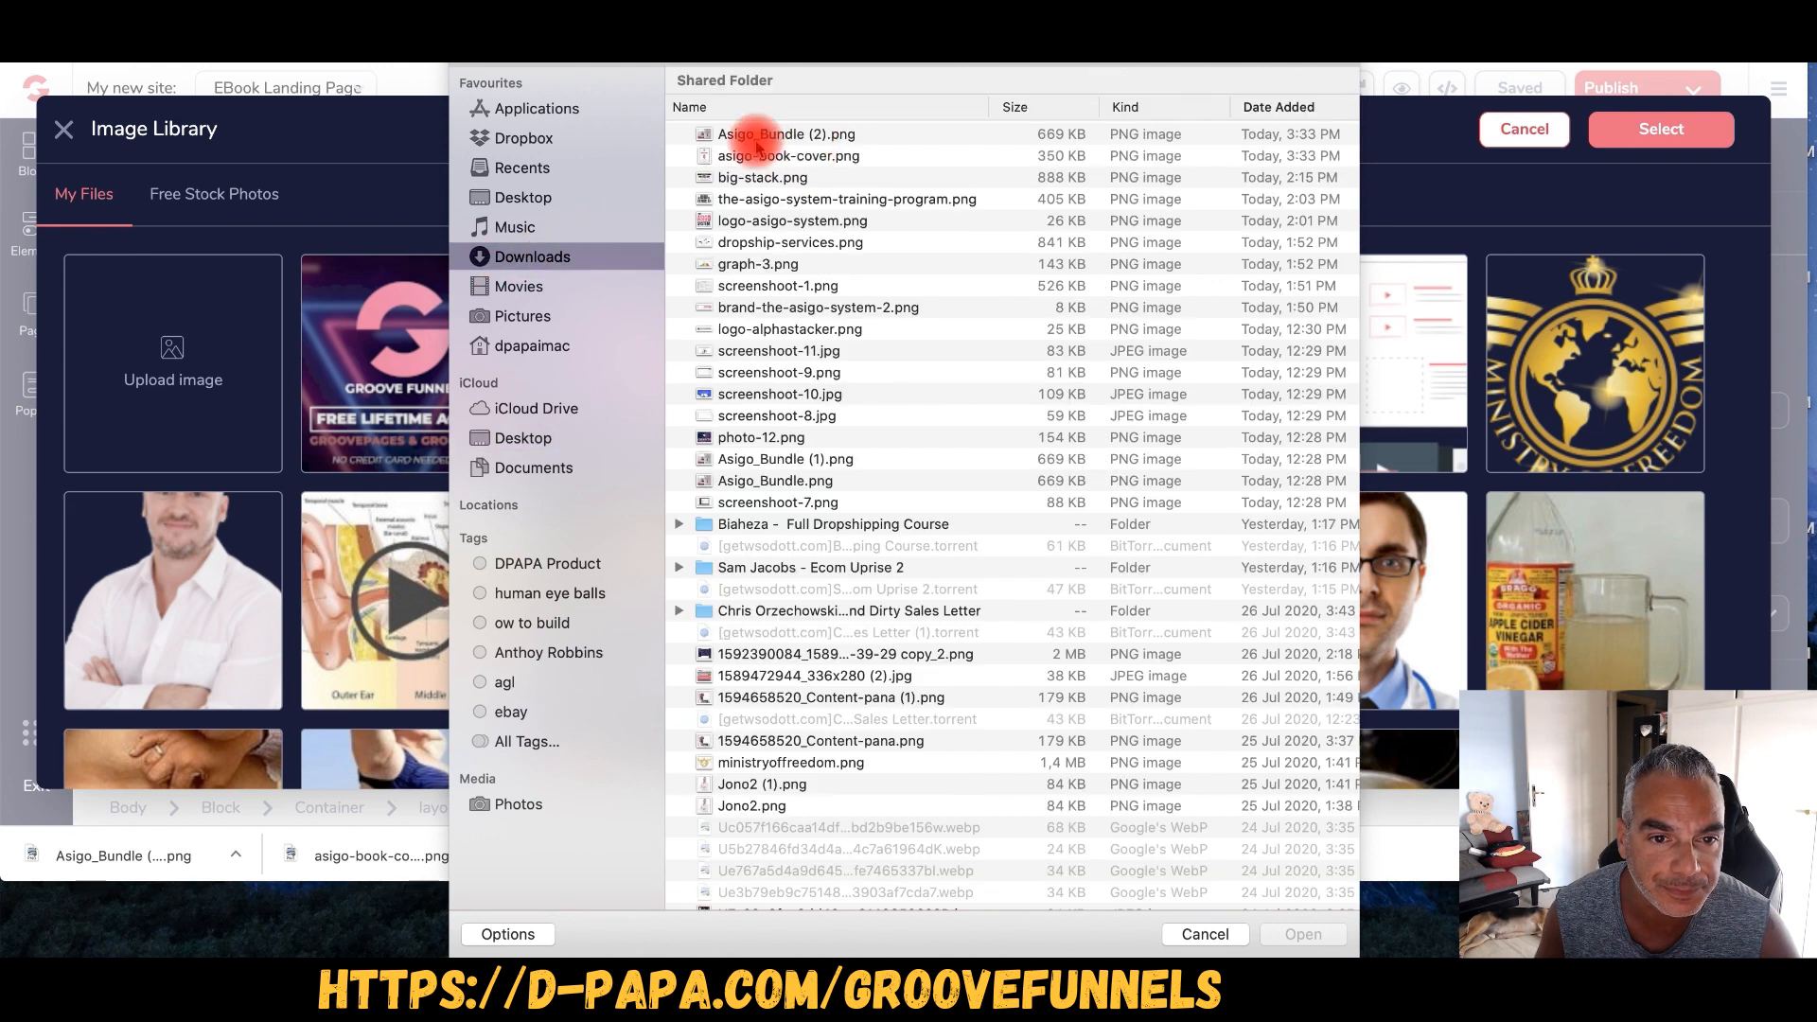
{"action": "left_click", "coordinate": [738, 137]}
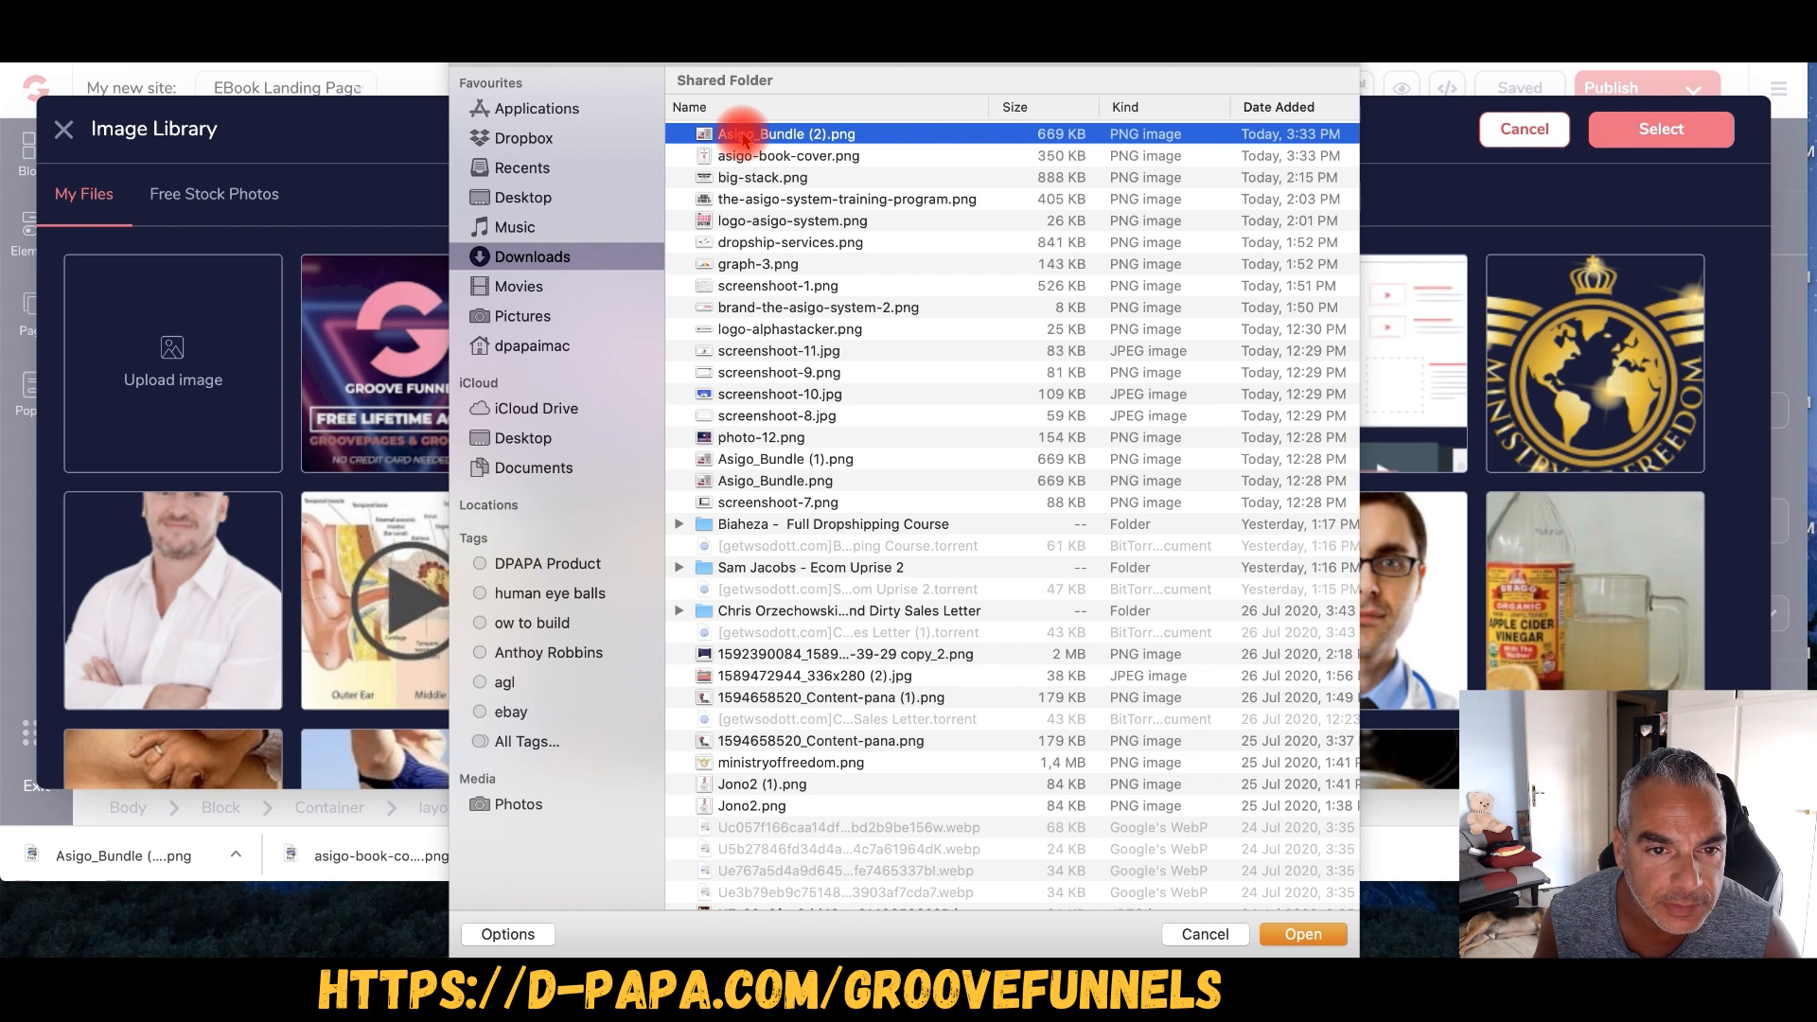
{"action": "left_click", "coordinate": [1303, 935]}
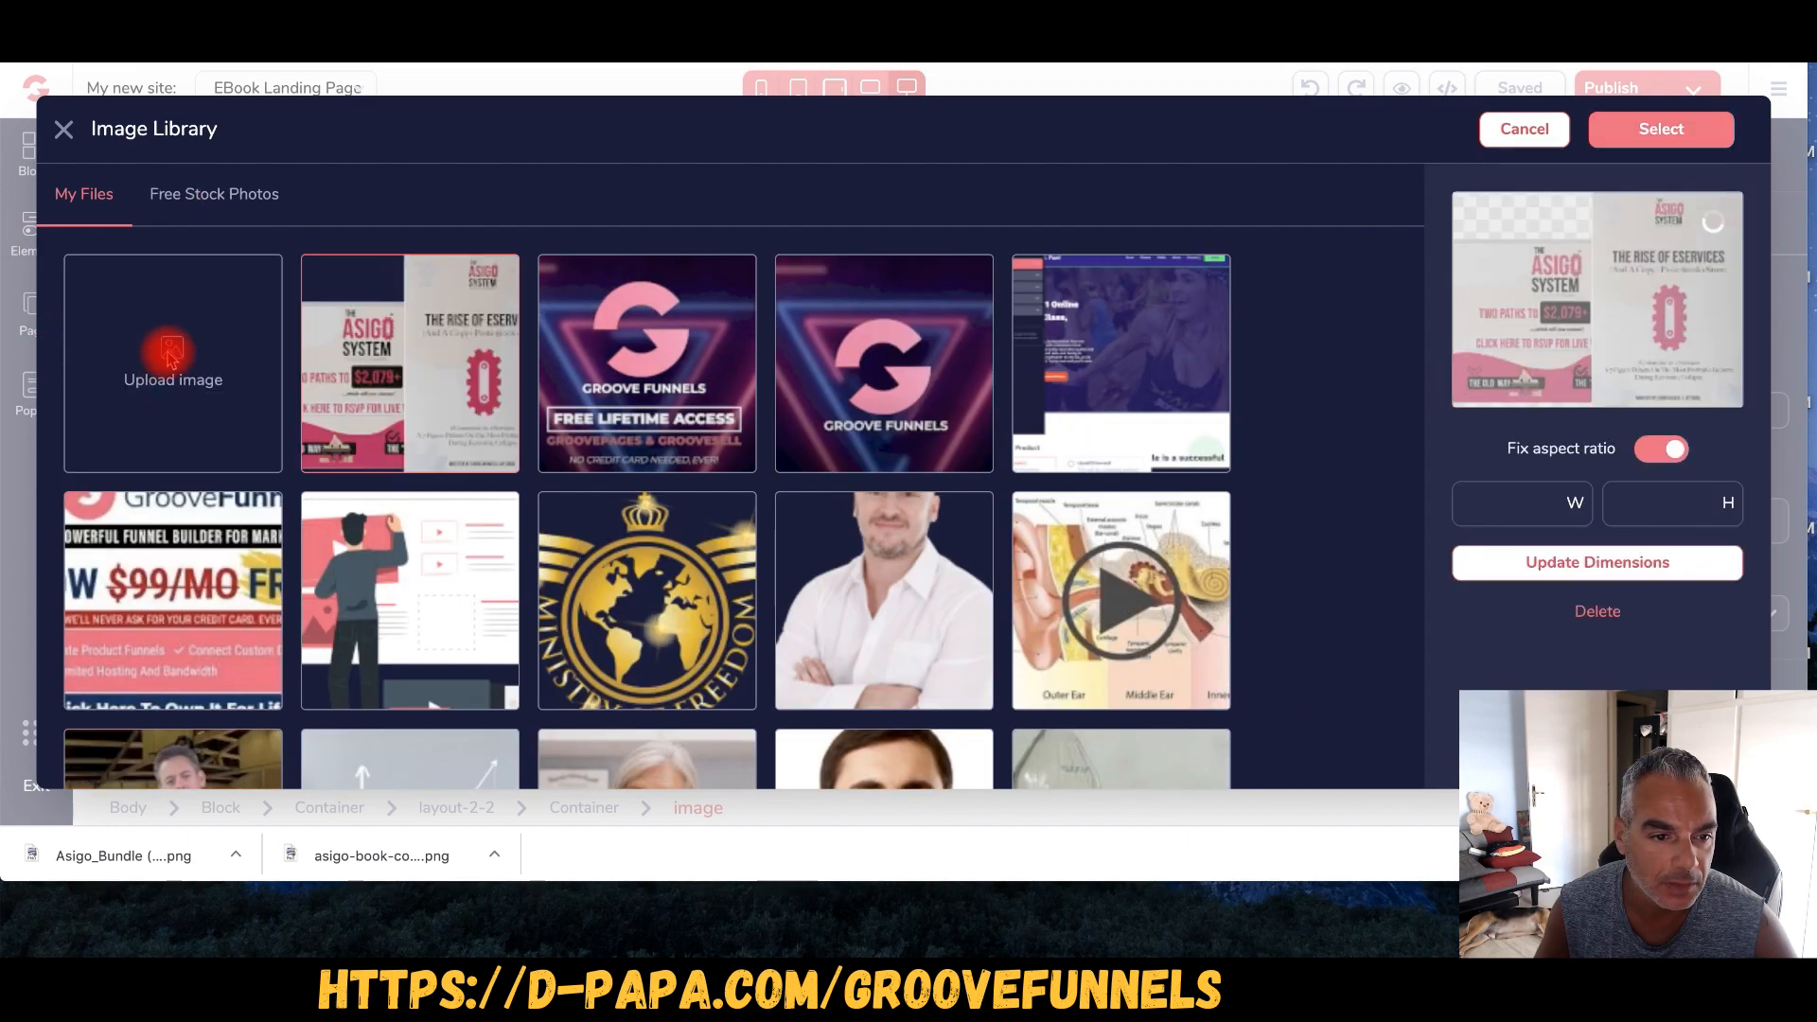
- Upload asigo-book-cover.png and choose it as the hero image source
{"action": "left_click", "coordinate": [216, 357]}
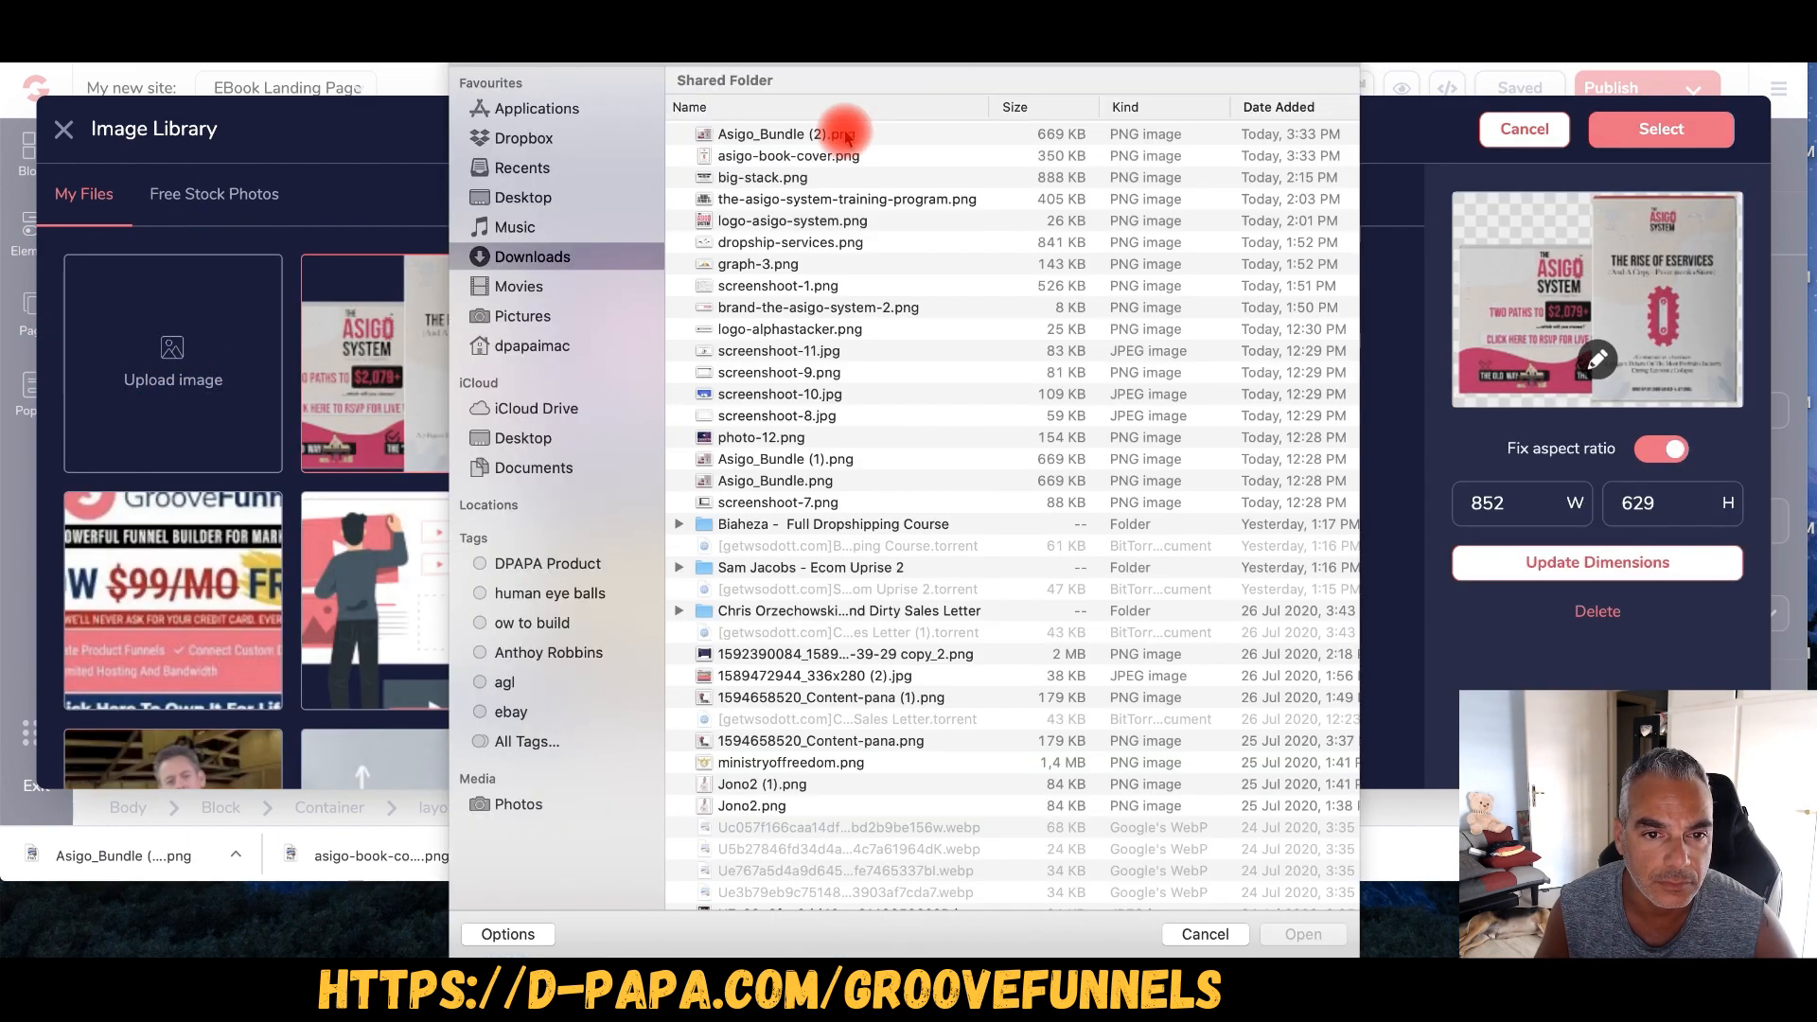
{"action": "left_click", "coordinate": [738, 155]}
{"action": "left_click", "coordinate": [1303, 934]}
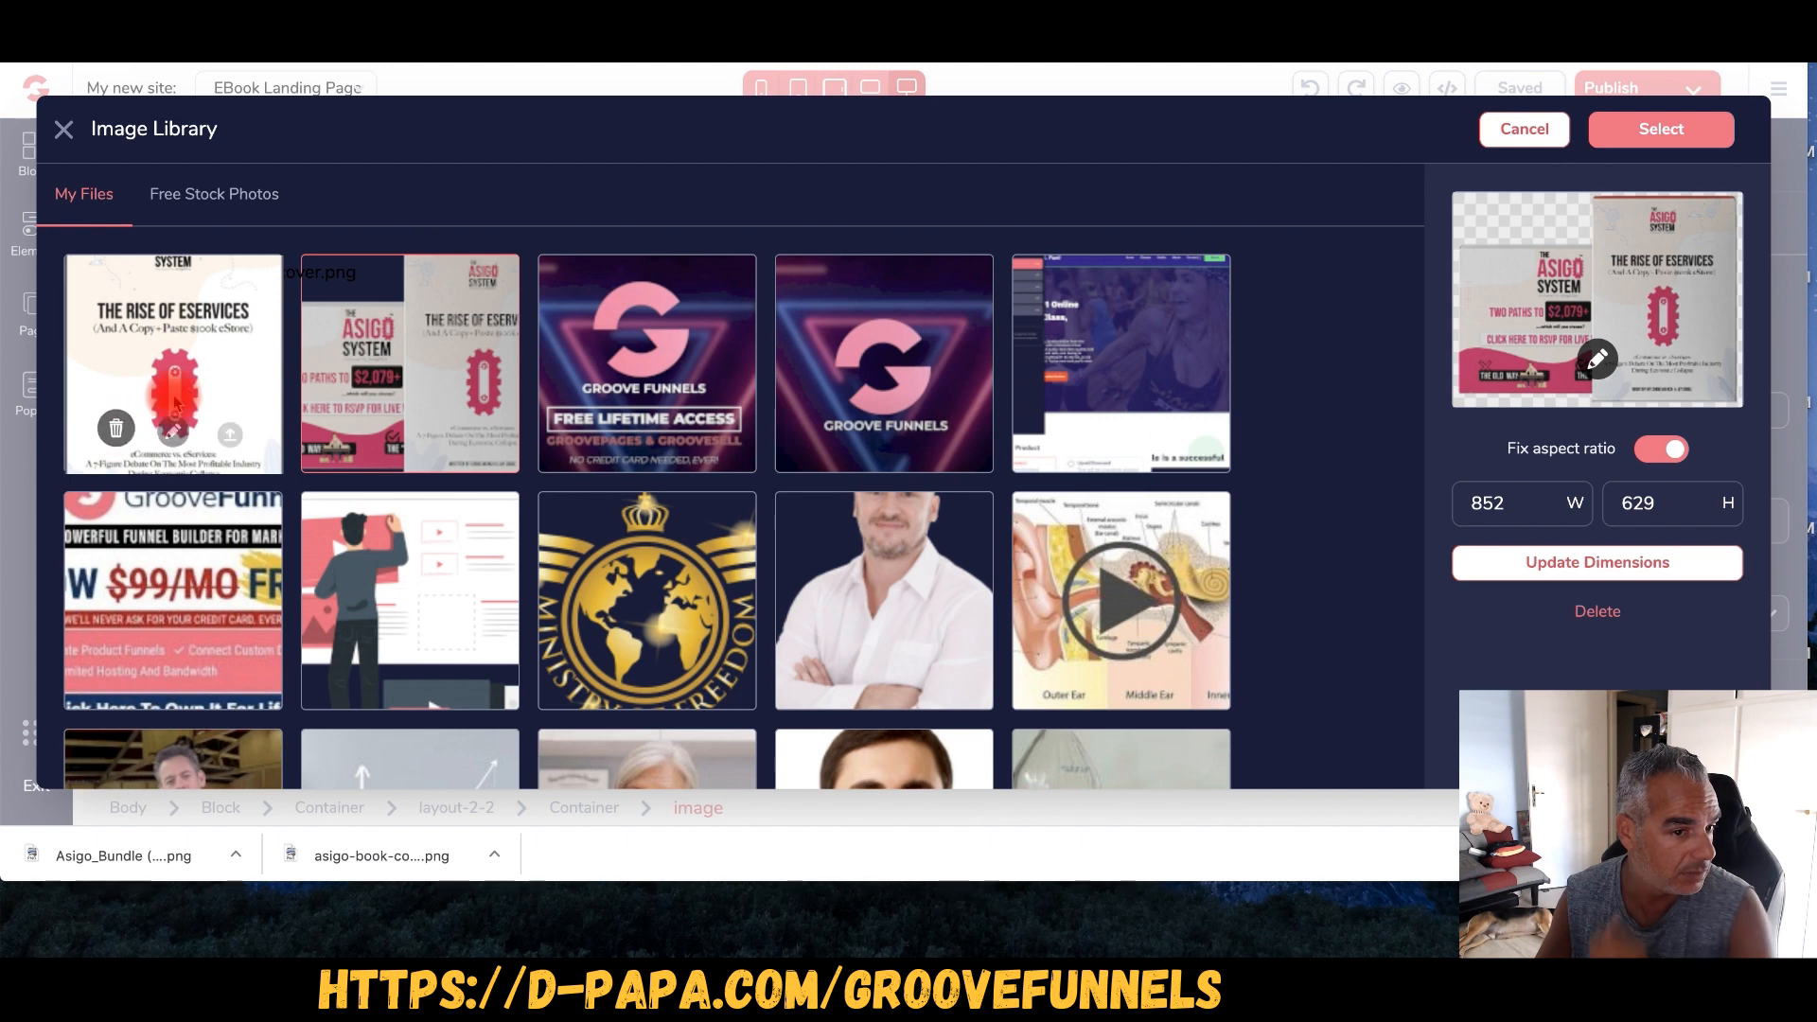
{"action": "mouse_move", "coordinate": [218, 419]}
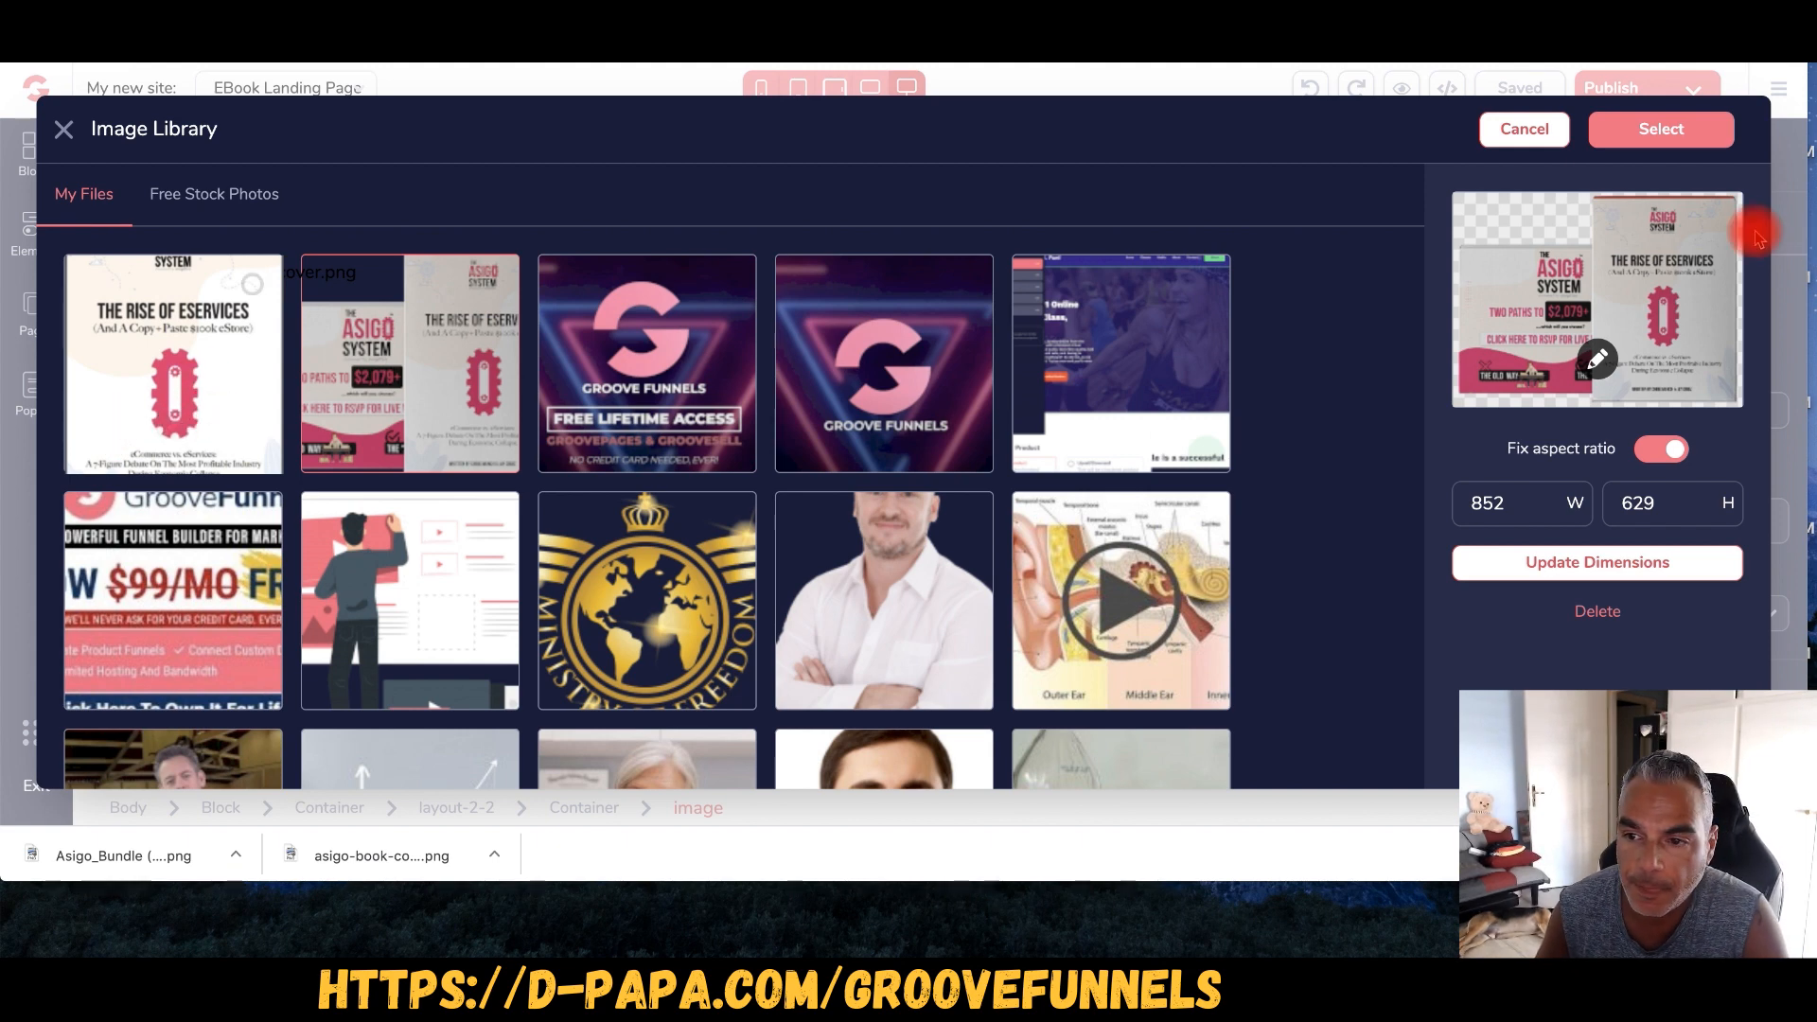
{"action": "left_click", "coordinate": [1679, 147]}
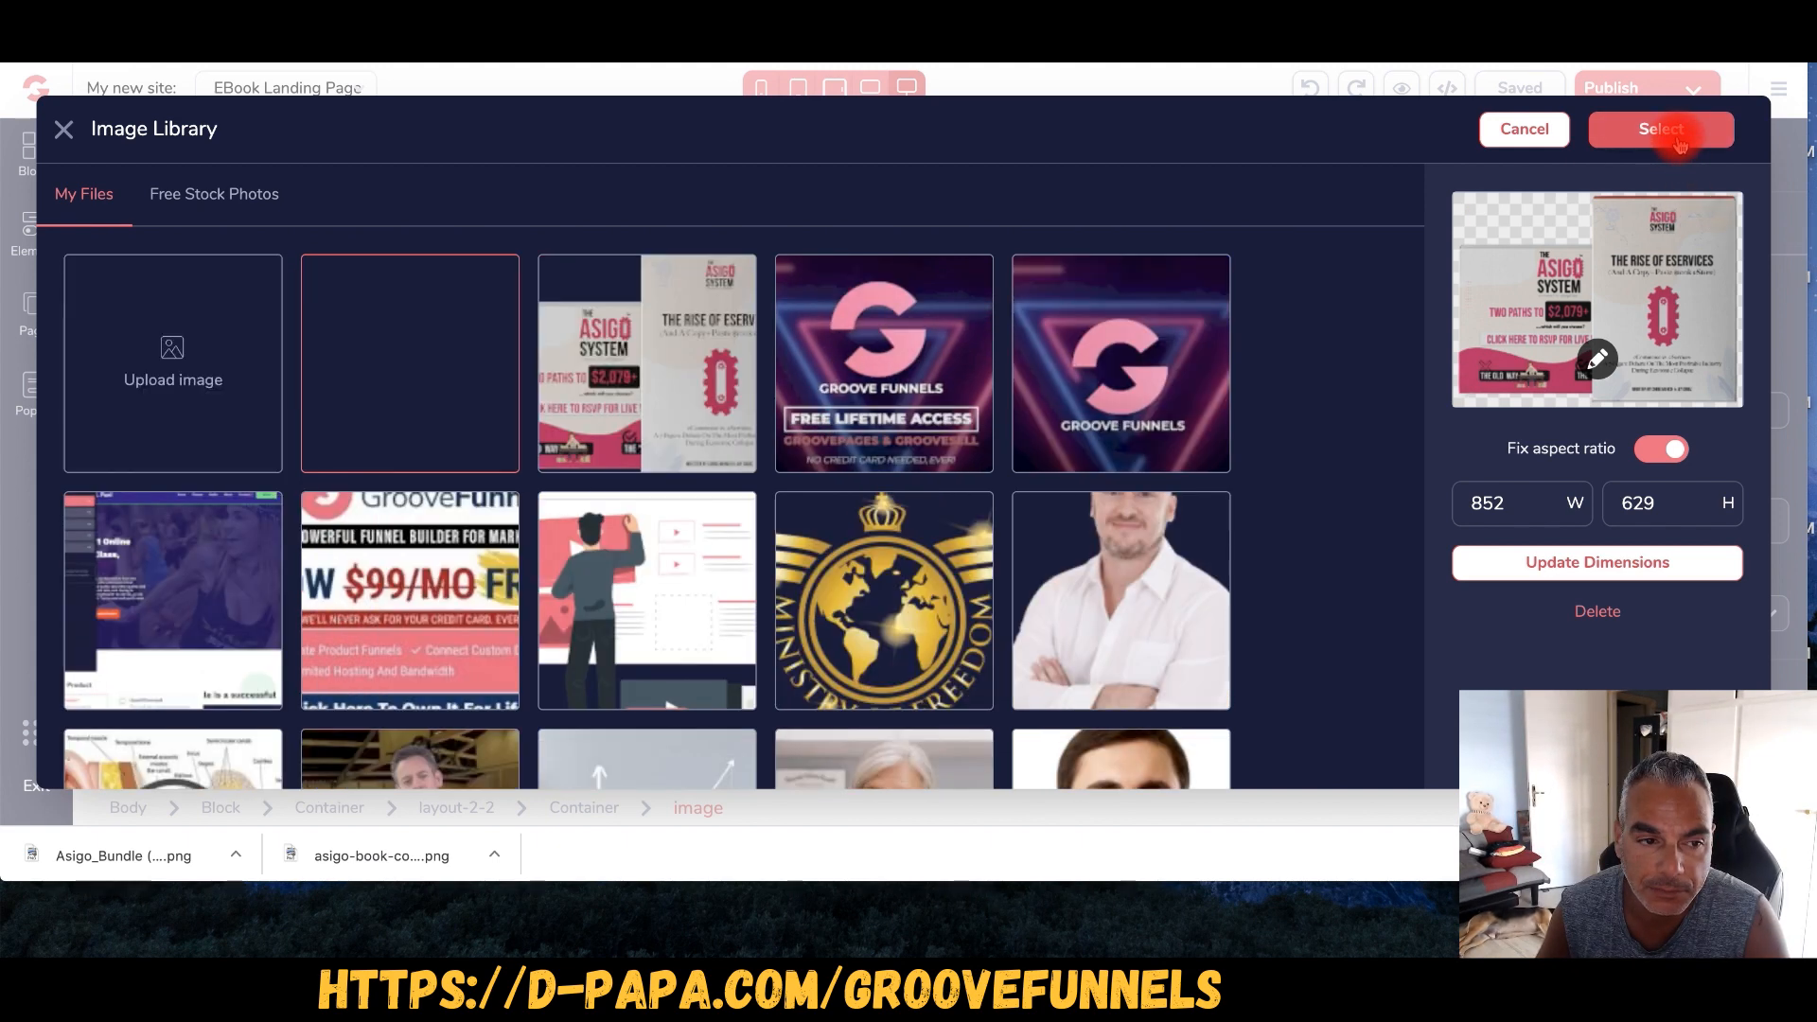
{"action": "left_click", "coordinate": [1679, 145]}
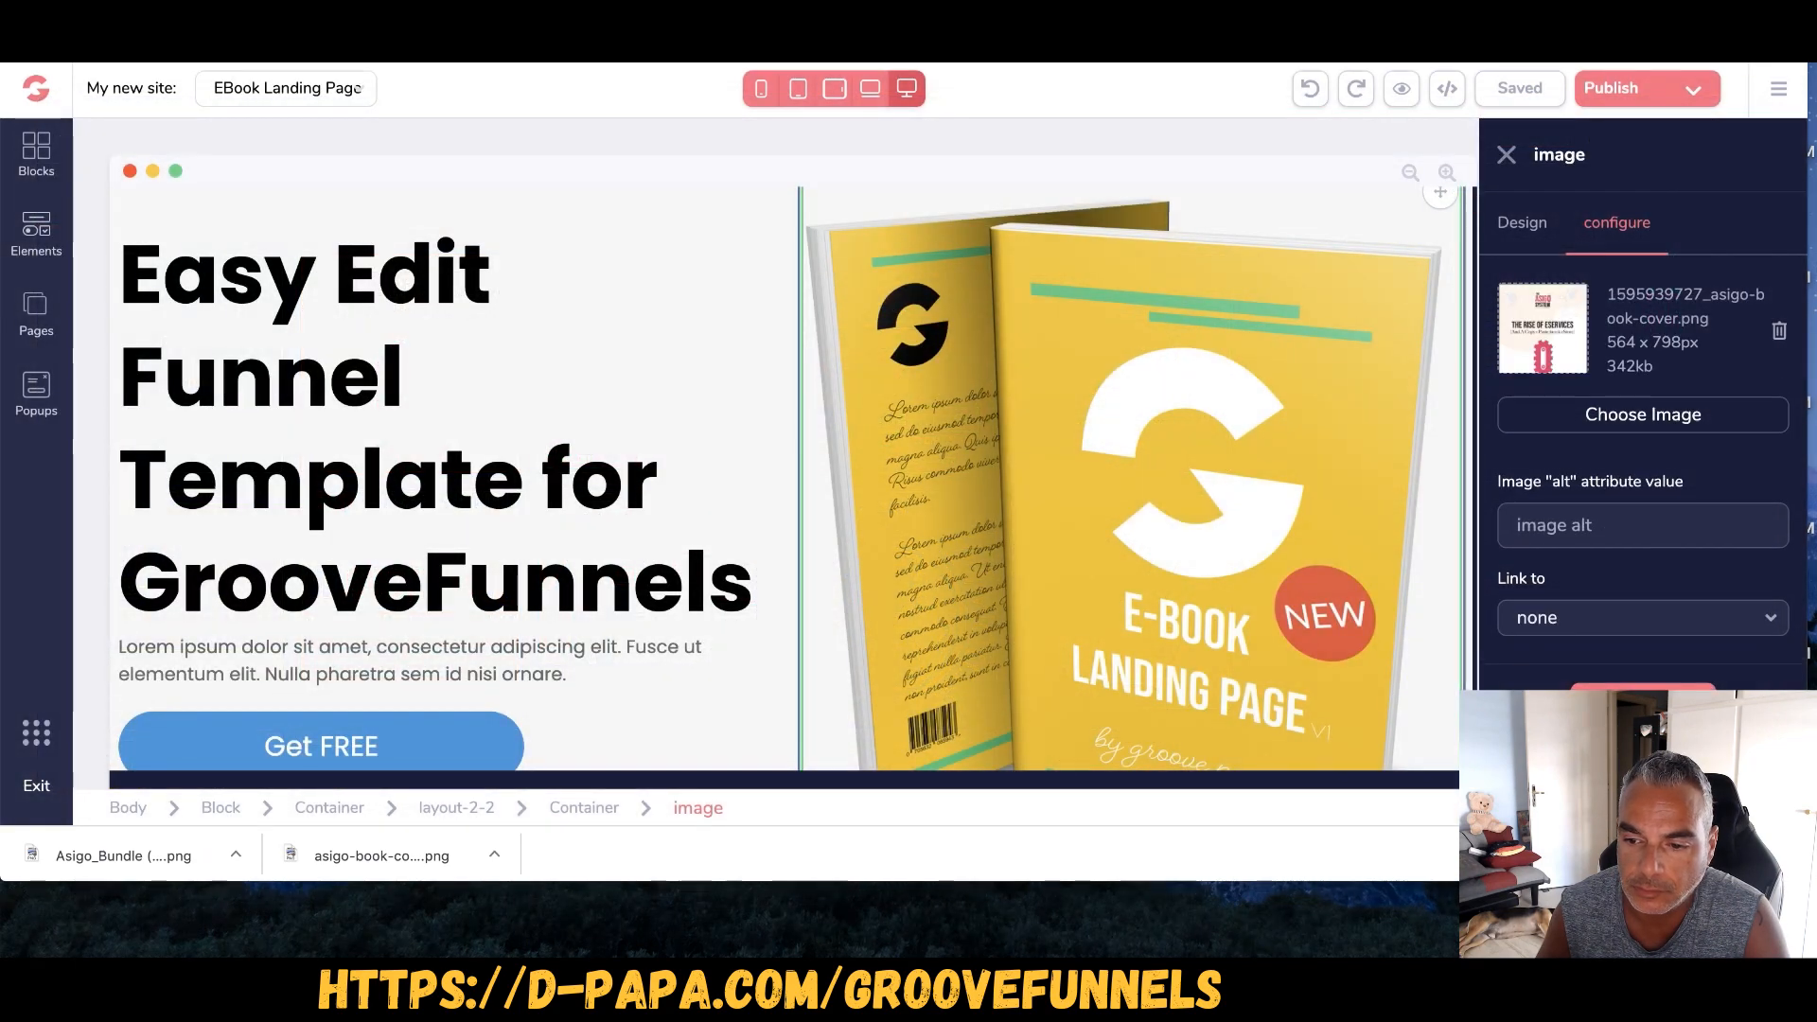
- Apply the Asigo book cover to the hero image
{"action": "left_click", "coordinate": [1664, 696]}
{"action": "scroll", "coordinate": [1136, 430], "scroll_direction": "down", "scroll_amount": 5}
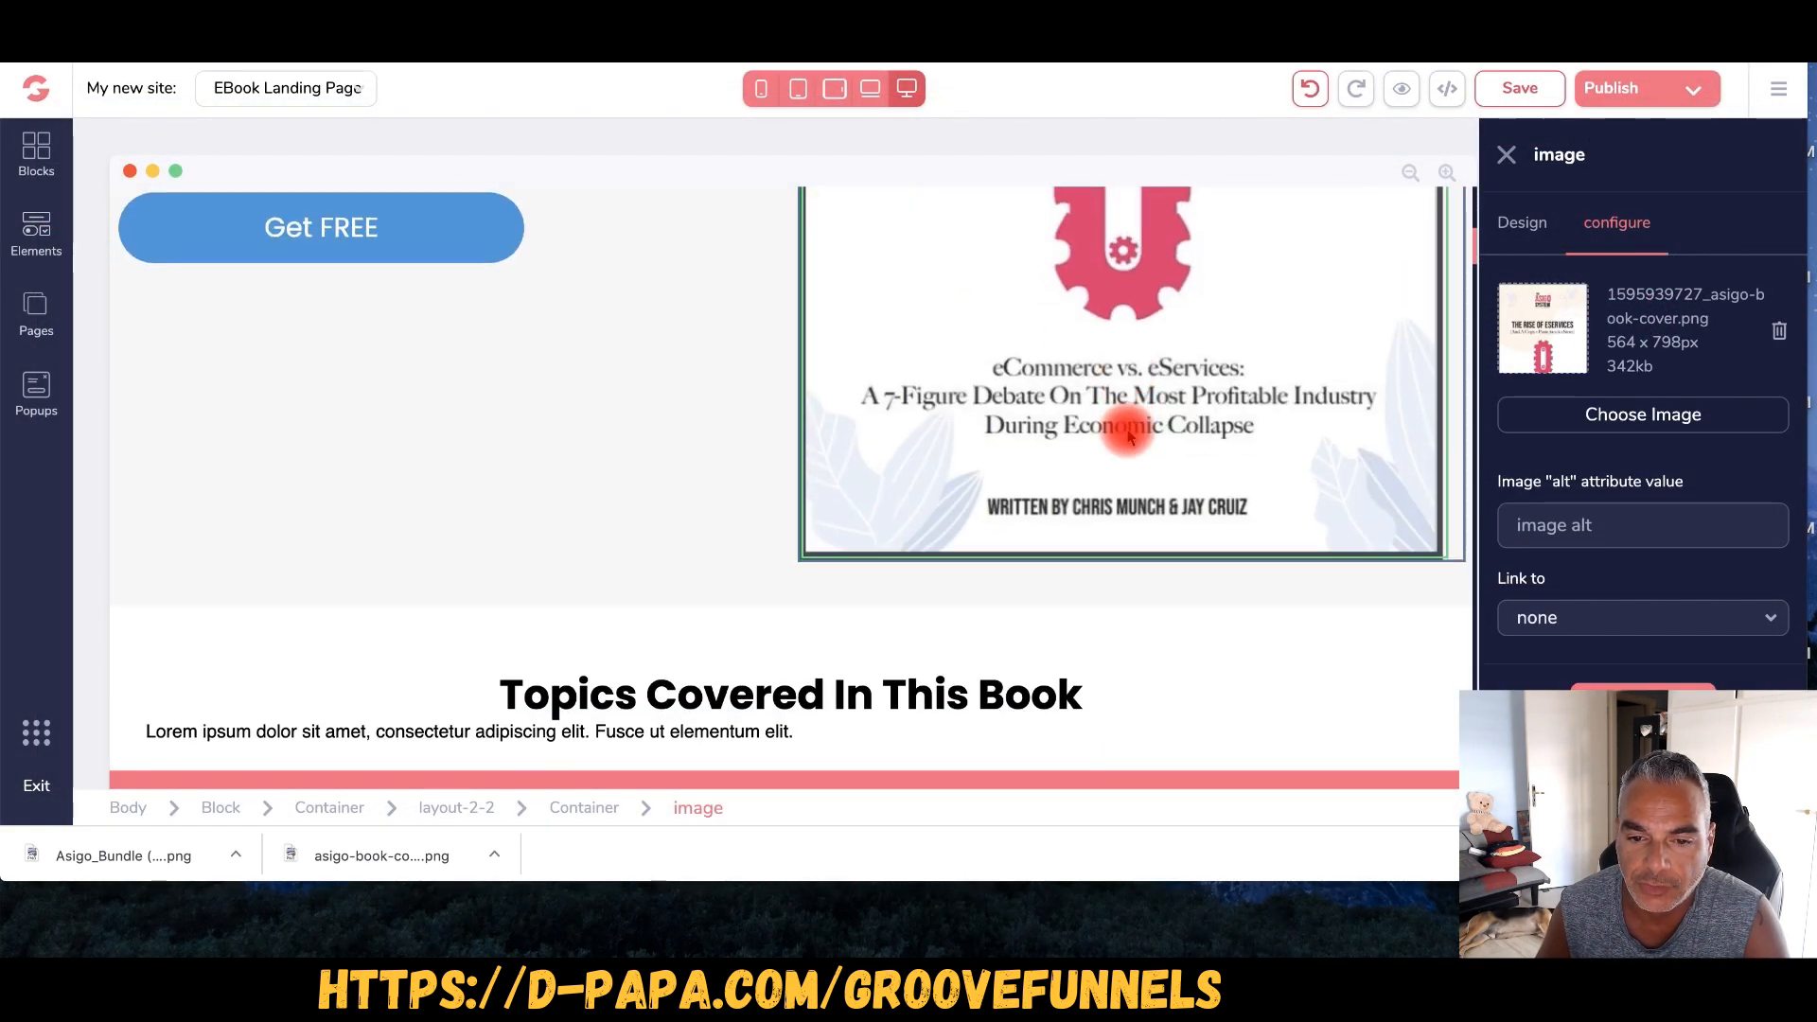
{"action": "scroll", "coordinate": [1127, 432], "scroll_direction": "up", "scroll_amount": 5}
{"action": "scroll", "coordinate": [1130, 435], "scroll_direction": "up", "scroll_amount": 2}
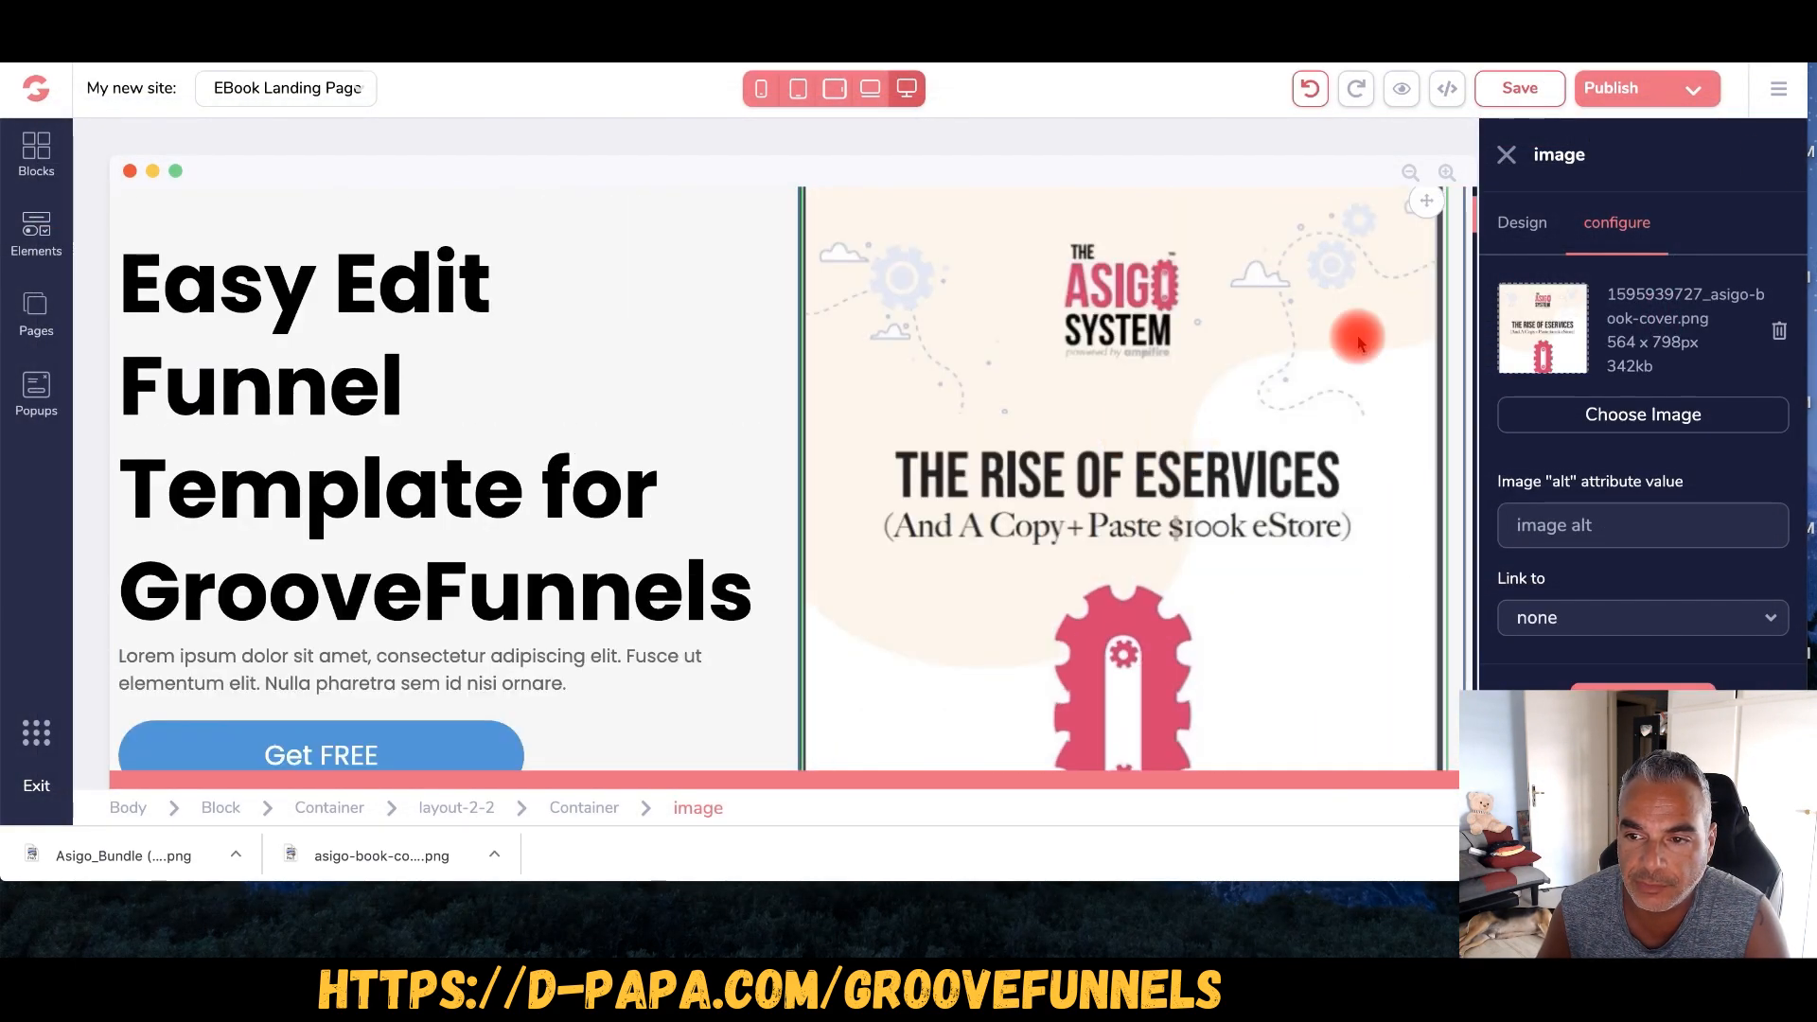
- Enable Expert mode in Design and set the image width to 550px
{"action": "left_click", "coordinate": [1522, 222]}
{"action": "scroll", "coordinate": [1791, 499], "scroll_direction": "down", "scroll_amount": 1}
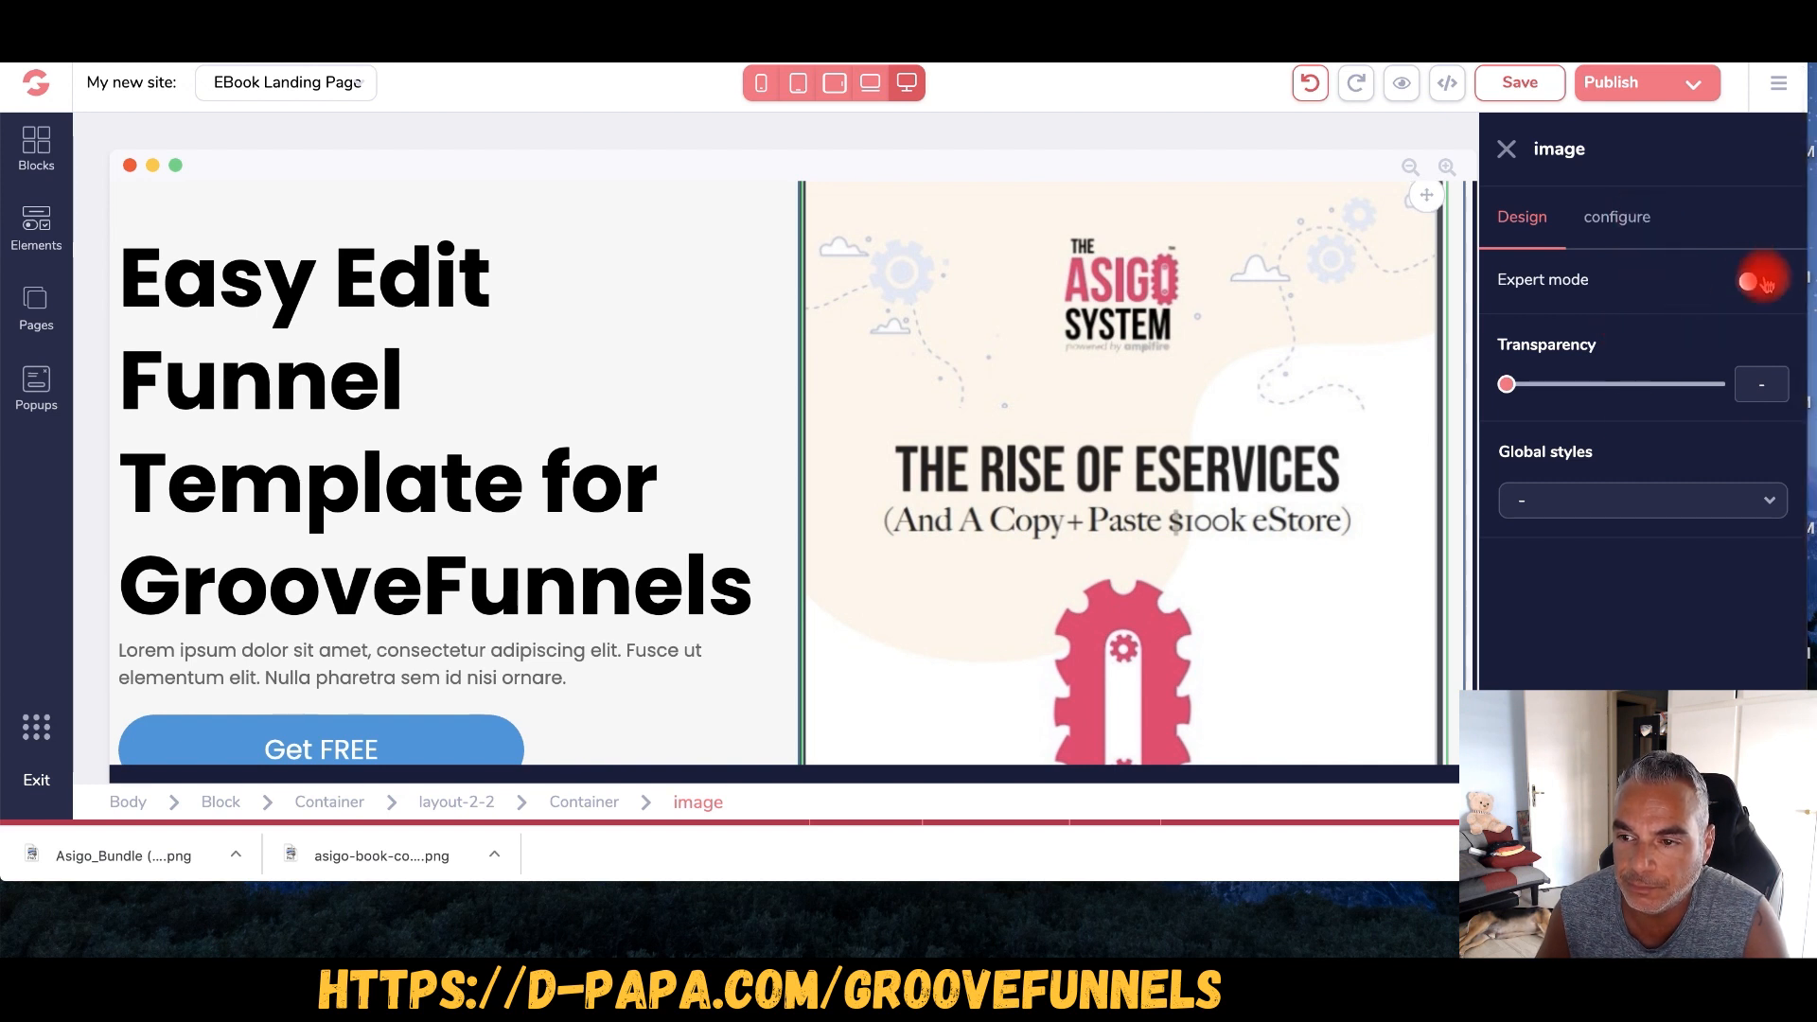
{"action": "left_click", "coordinate": [1753, 282]}
{"action": "scroll", "coordinate": [1631, 444], "scroll_direction": "down", "scroll_amount": 2}
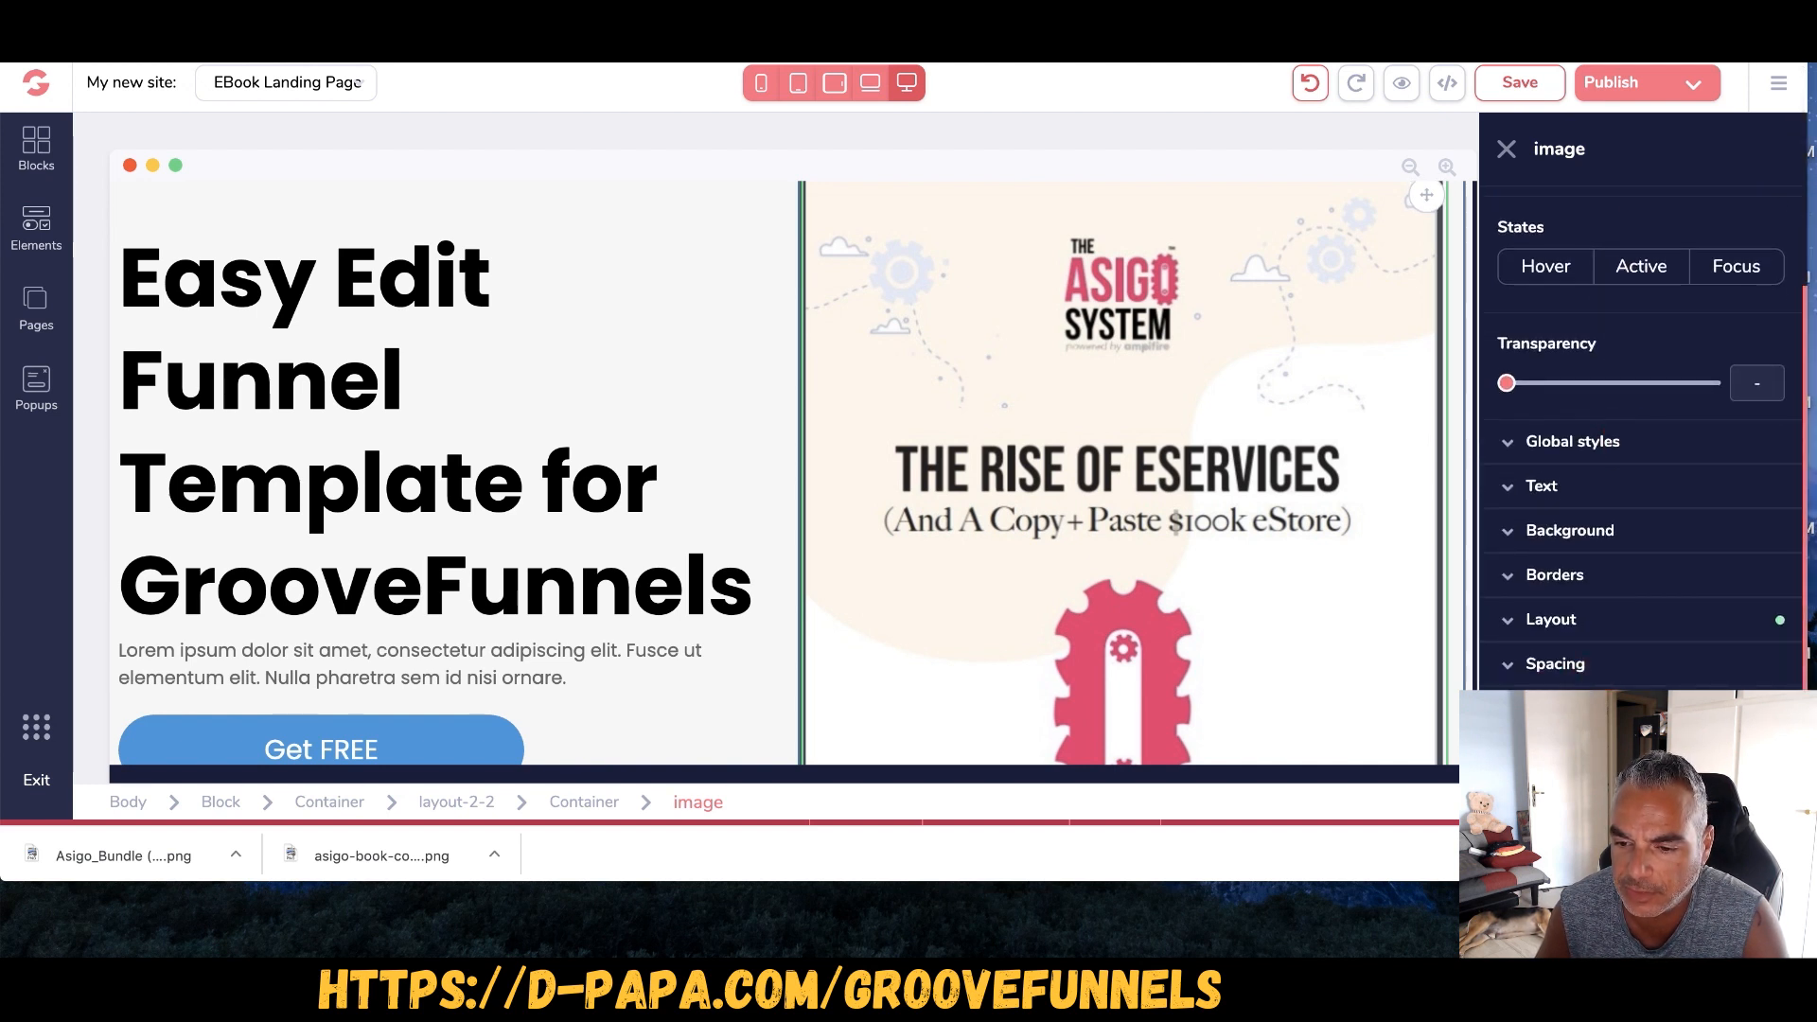
{"action": "scroll", "coordinate": [1630, 676], "scroll_direction": "down", "scroll_amount": 5}
{"action": "left_click", "coordinate": [1647, 560]}
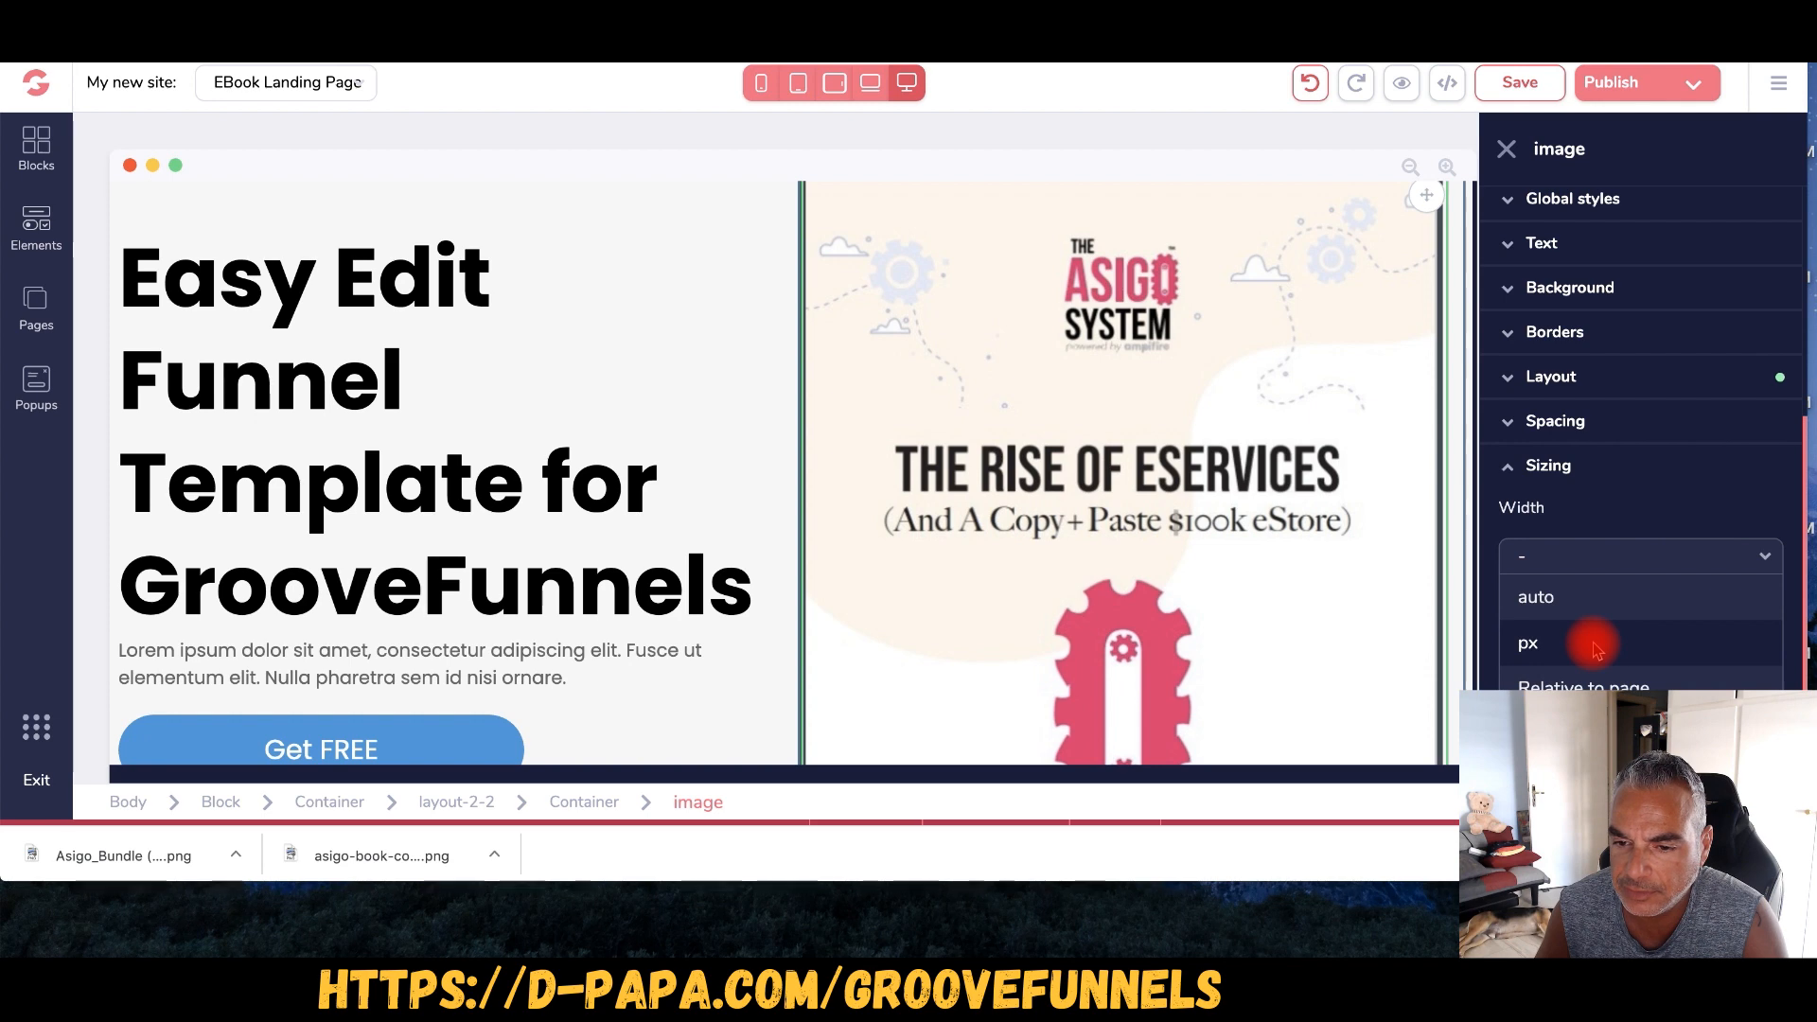
{"action": "left_click", "coordinate": [1597, 648]}
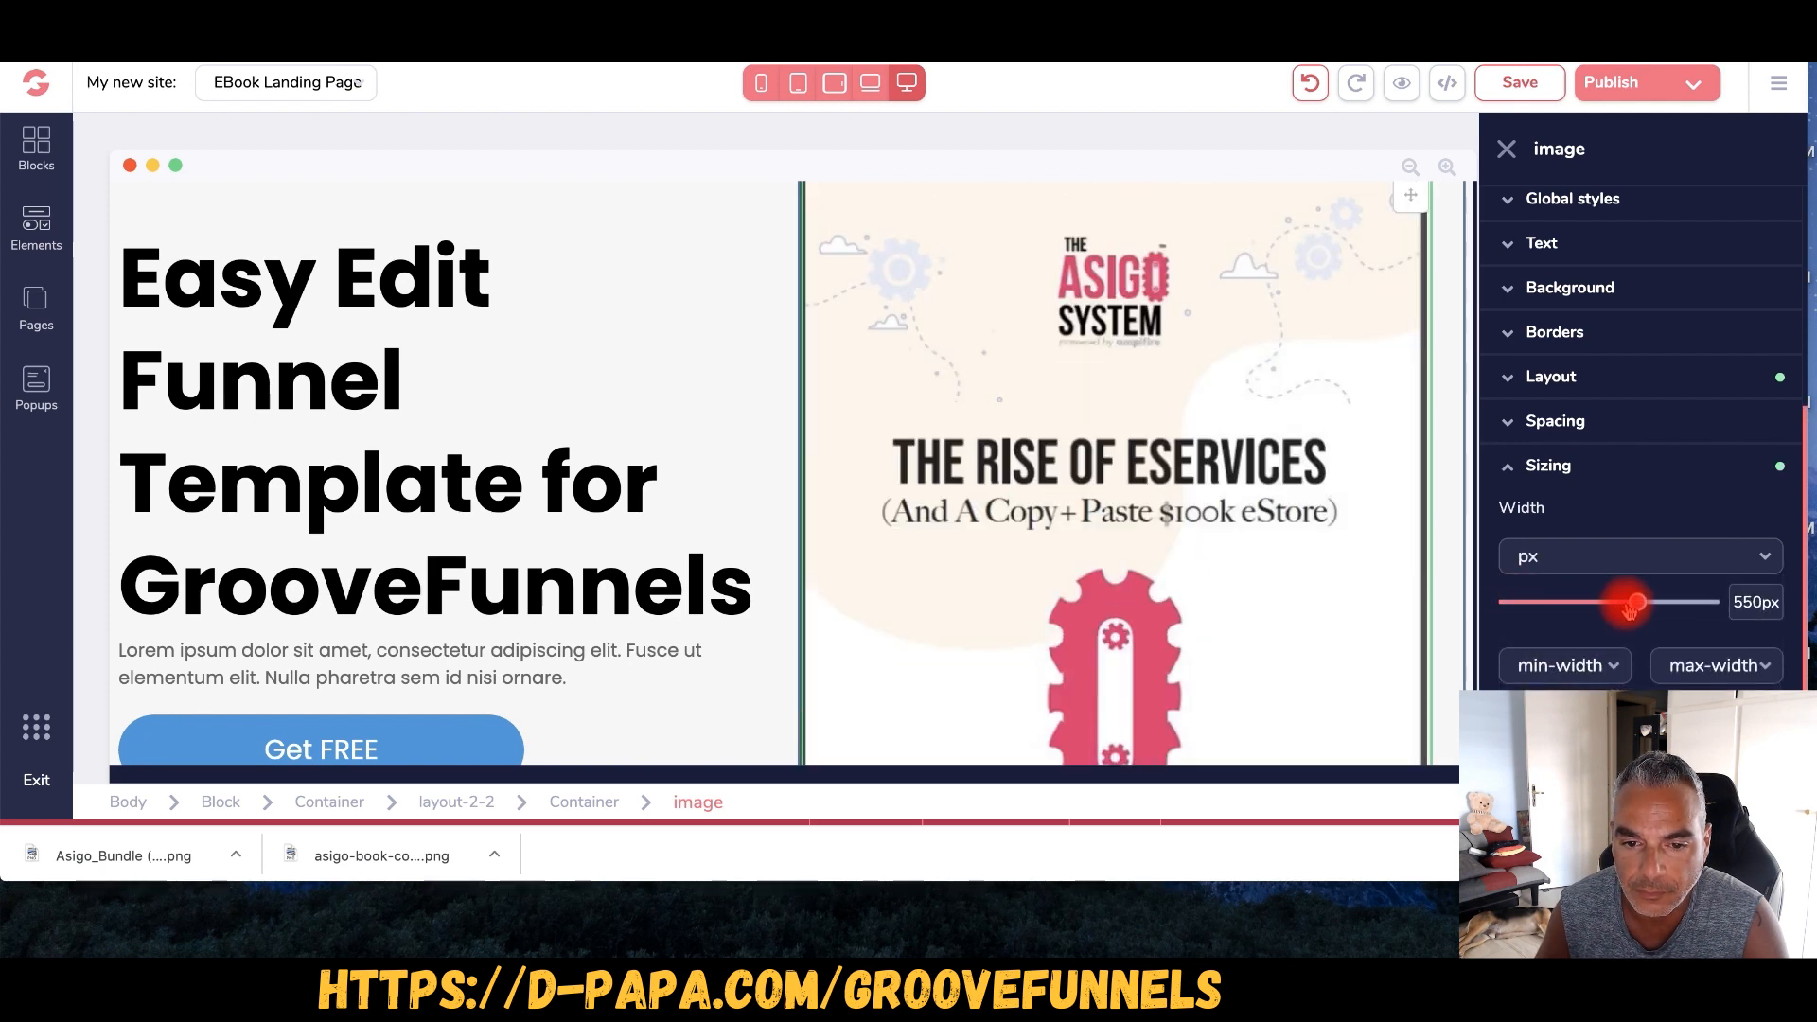
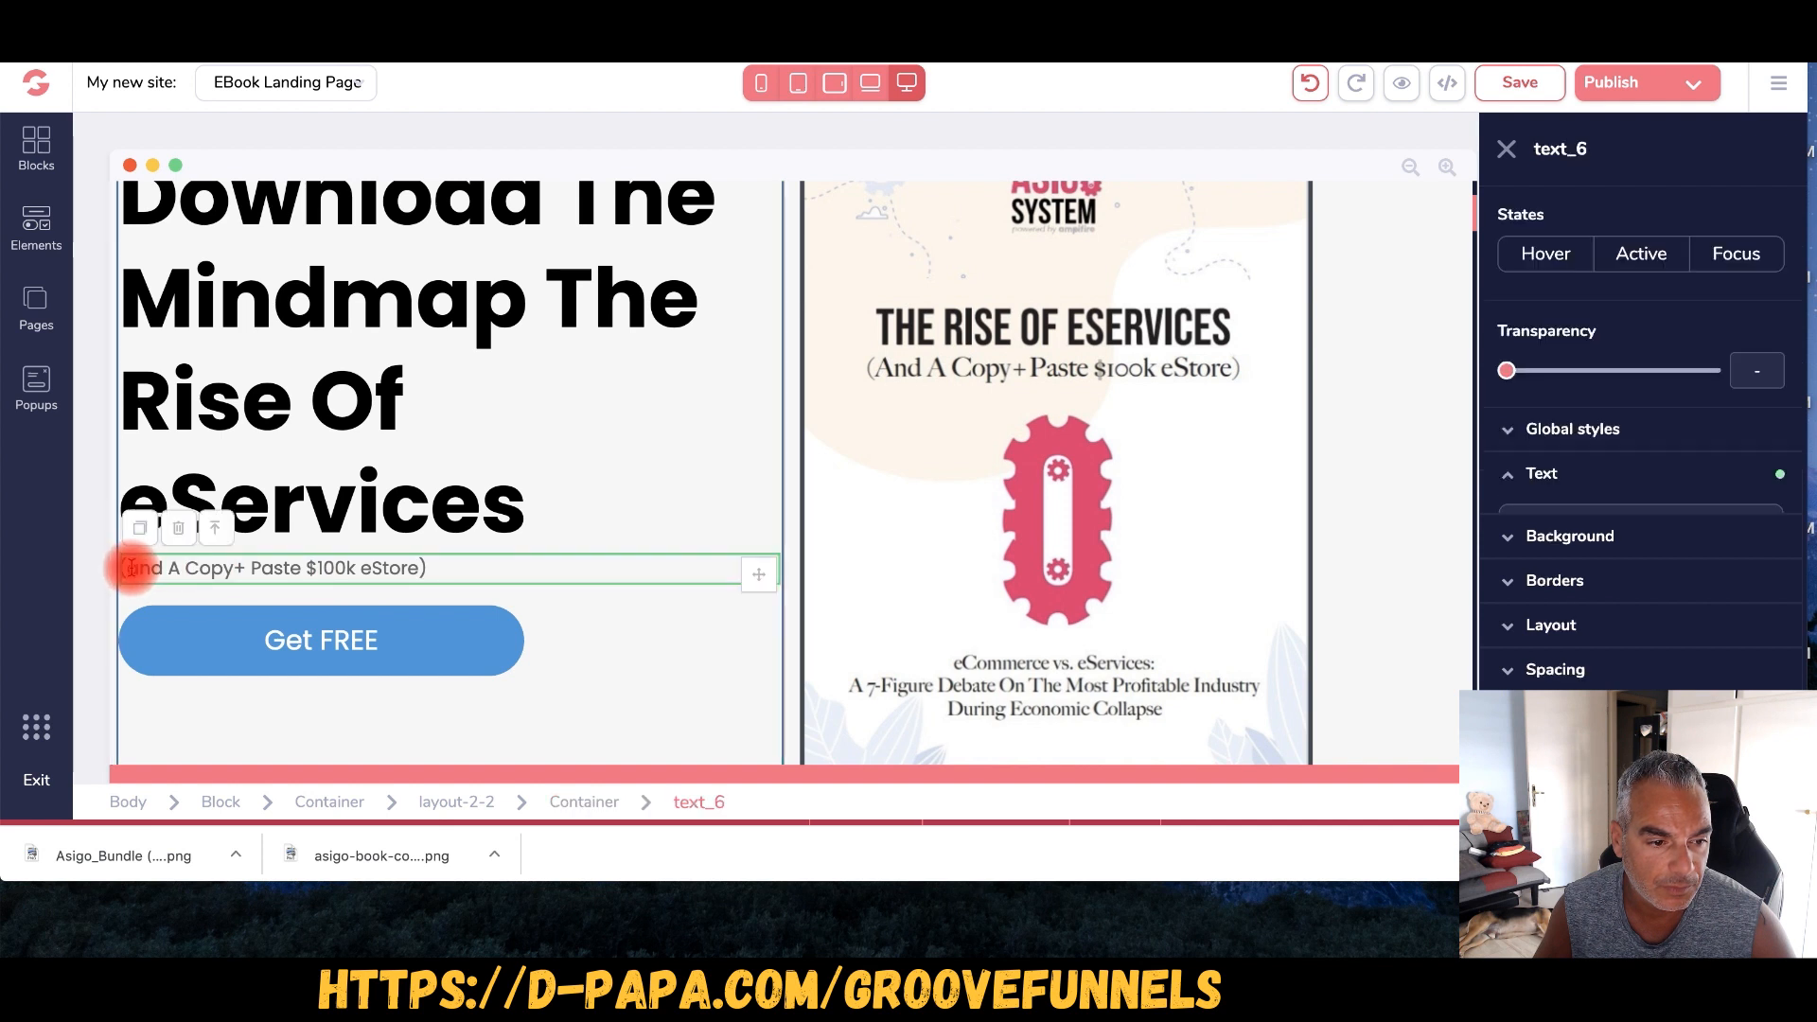
- Paste the Rise Of eServices $2,079+/week store paragraph over the ebook subtitle
{"action": "left_click_drag", "start_coordinate": [134, 564], "coordinate": [421, 563]}
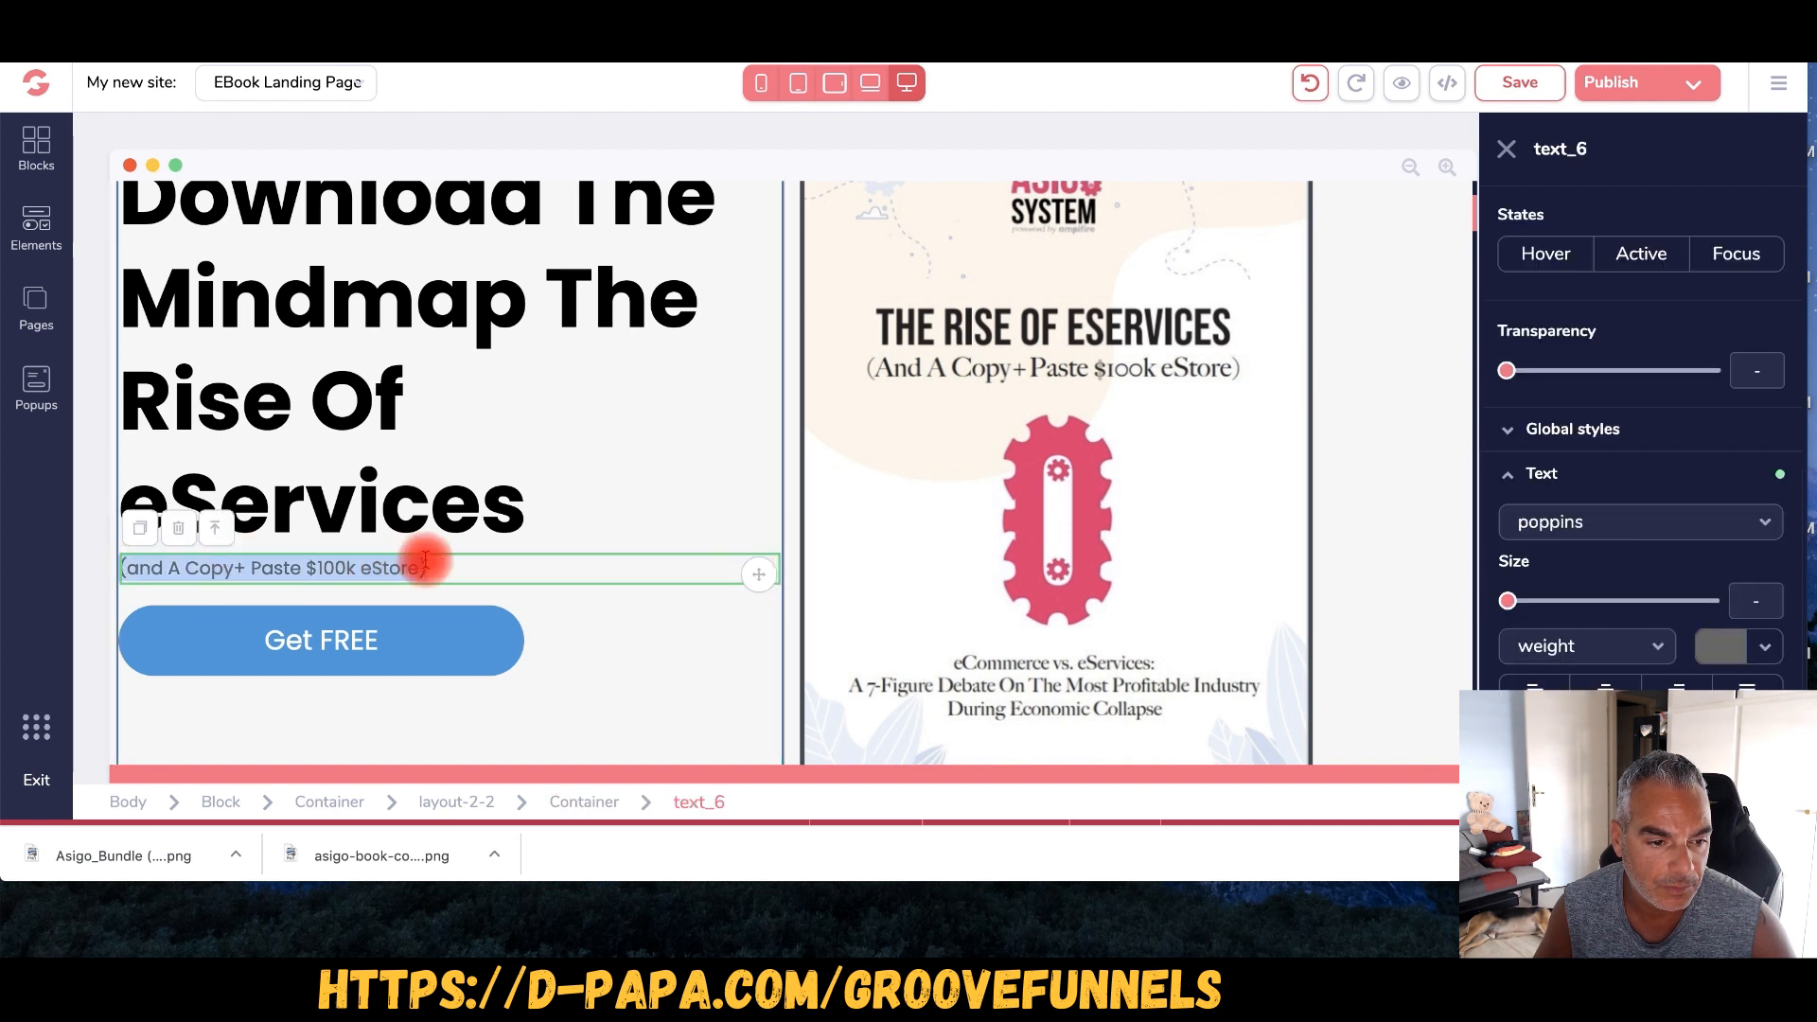
{"action": "type", "text": "Discover The Rise Of eServices – And the creation of a copy + paste \"eService Dropshipping Store\" set to make you $2,079+ Per Week in the exploding new mega-trend."}
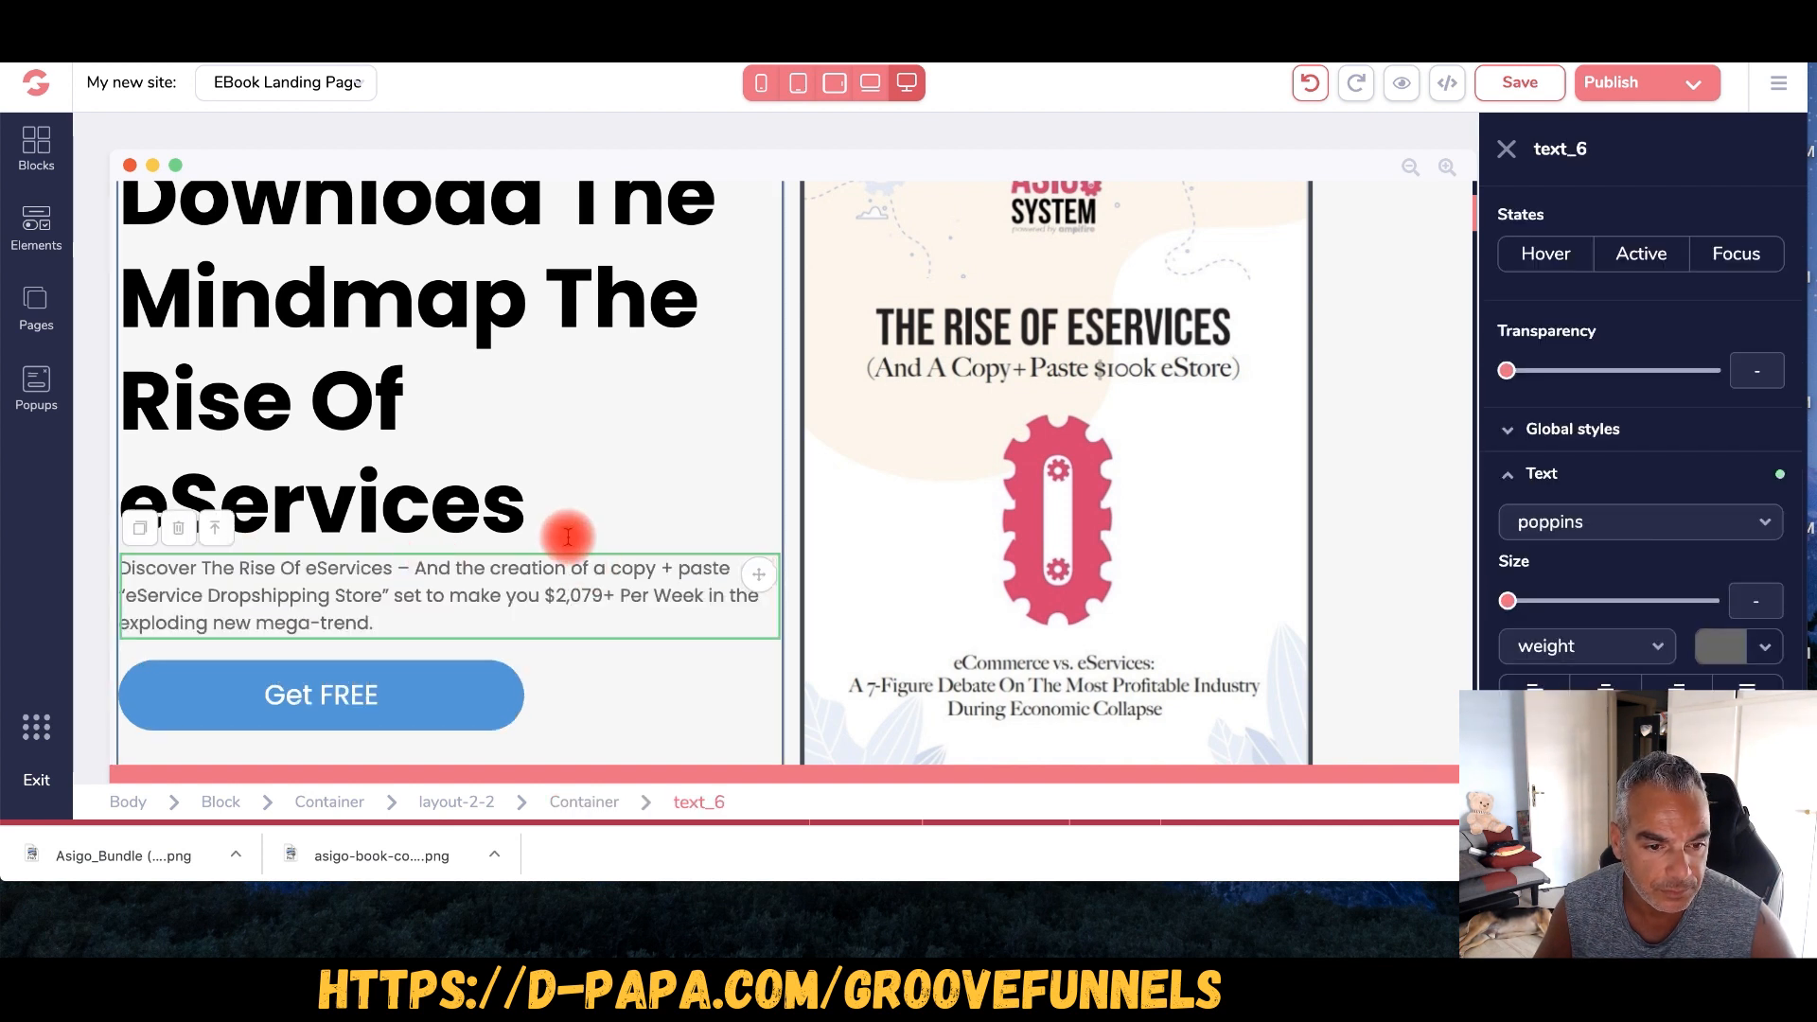
{"action": "left_click", "coordinate": [540, 381]}
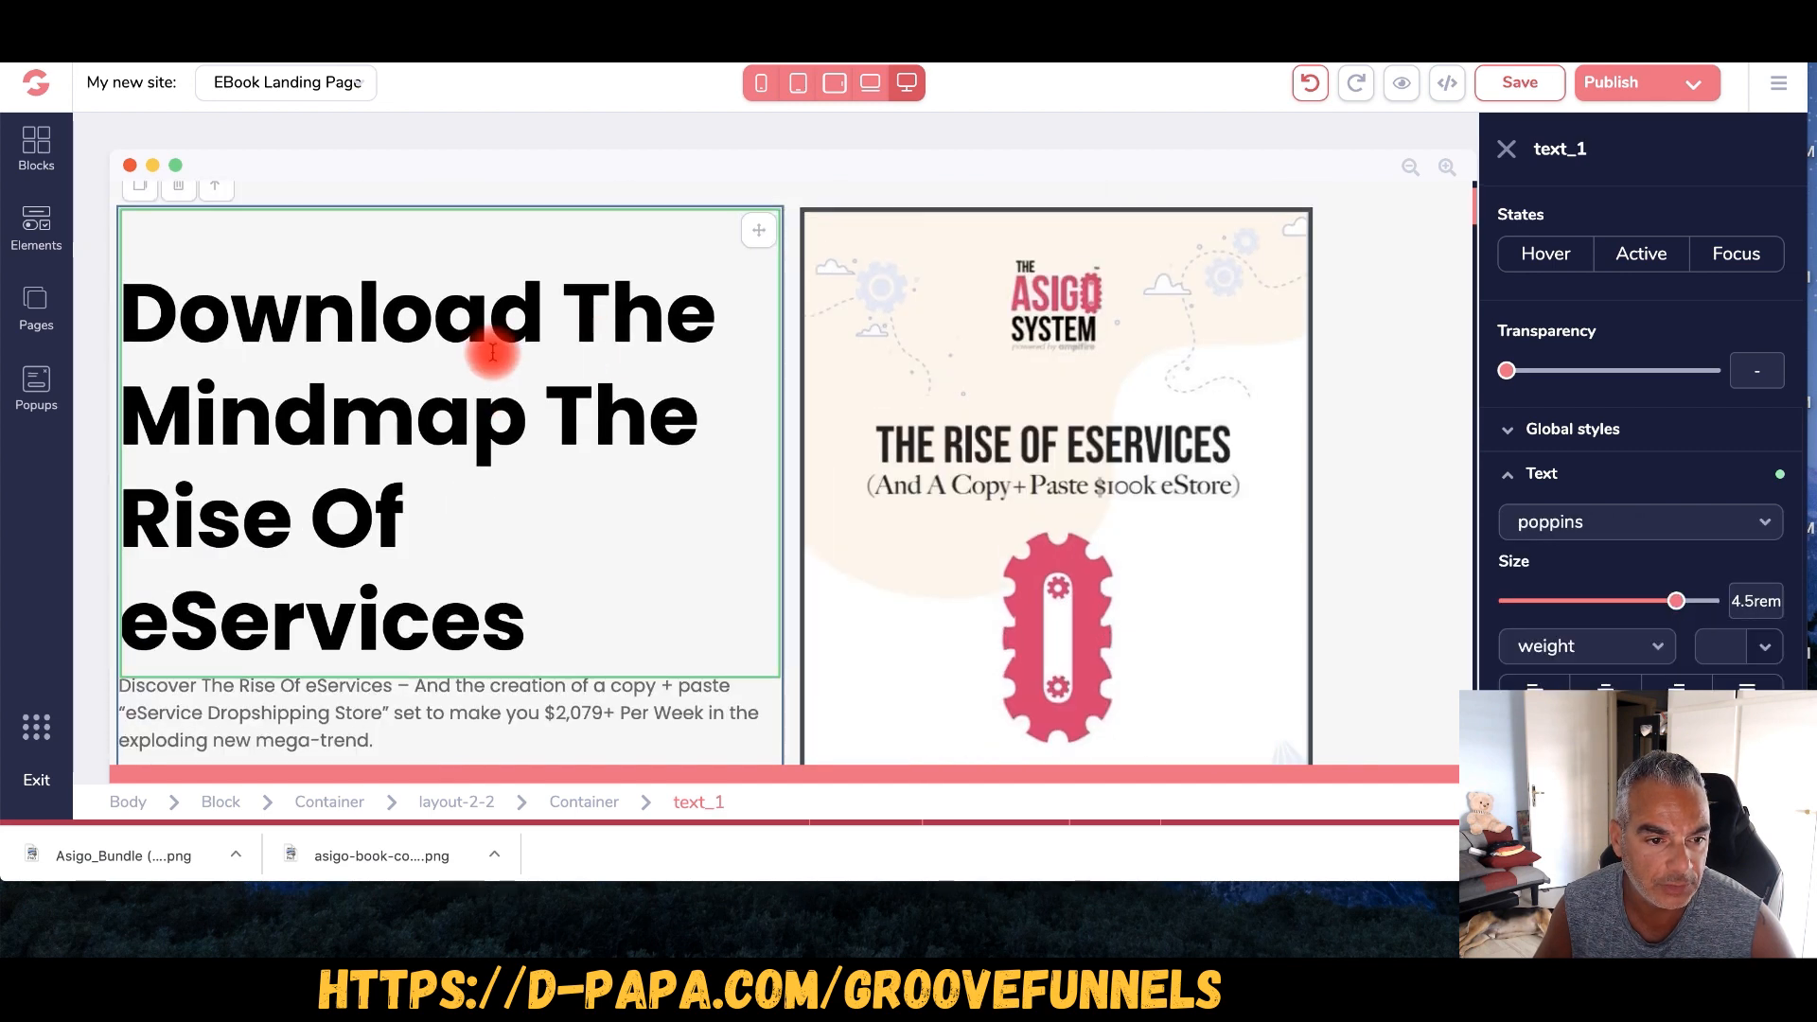
{"action": "left_click", "coordinate": [530, 420]}
{"action": "key", "text": "ctrl+Tab"}
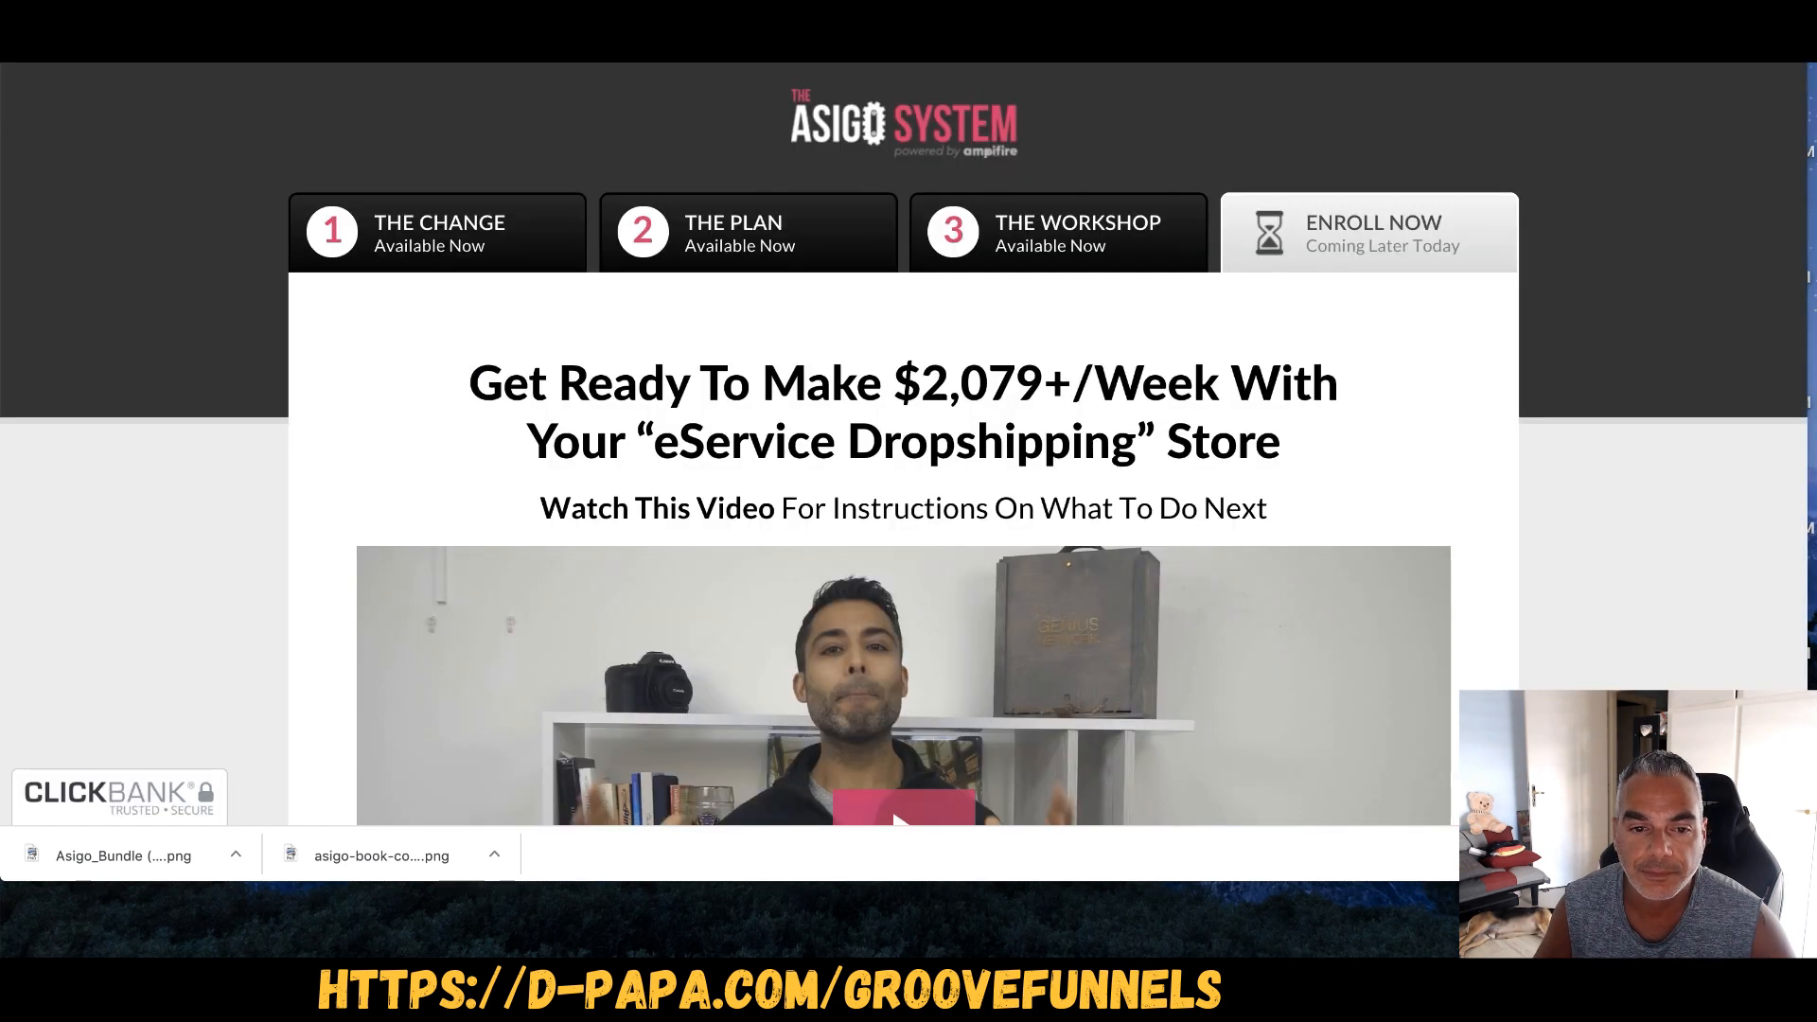
- Review the offer page's Step 2 book and Step 3 mindmap copy, selecting the mindmap description
{"action": "scroll", "coordinate": [1109, 267], "scroll_direction": "up", "scroll_amount": 5}
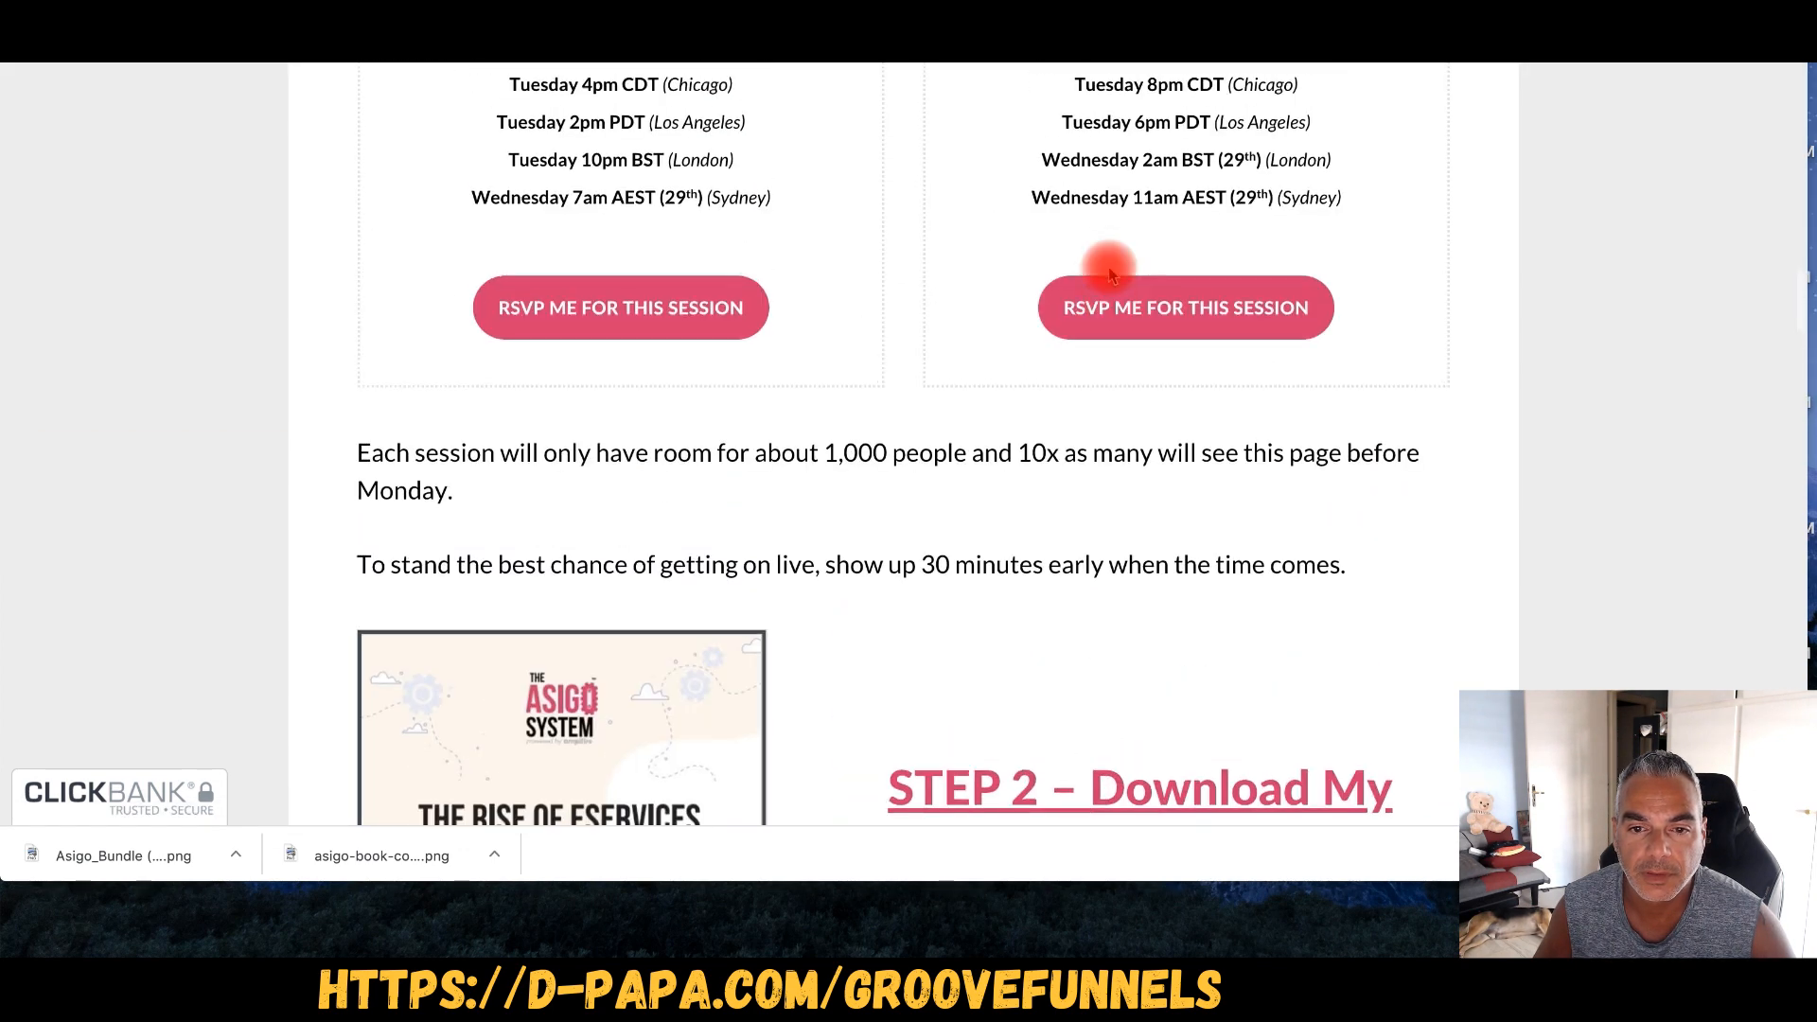
{"action": "scroll", "coordinate": [1109, 267], "scroll_direction": "down", "scroll_amount": 5}
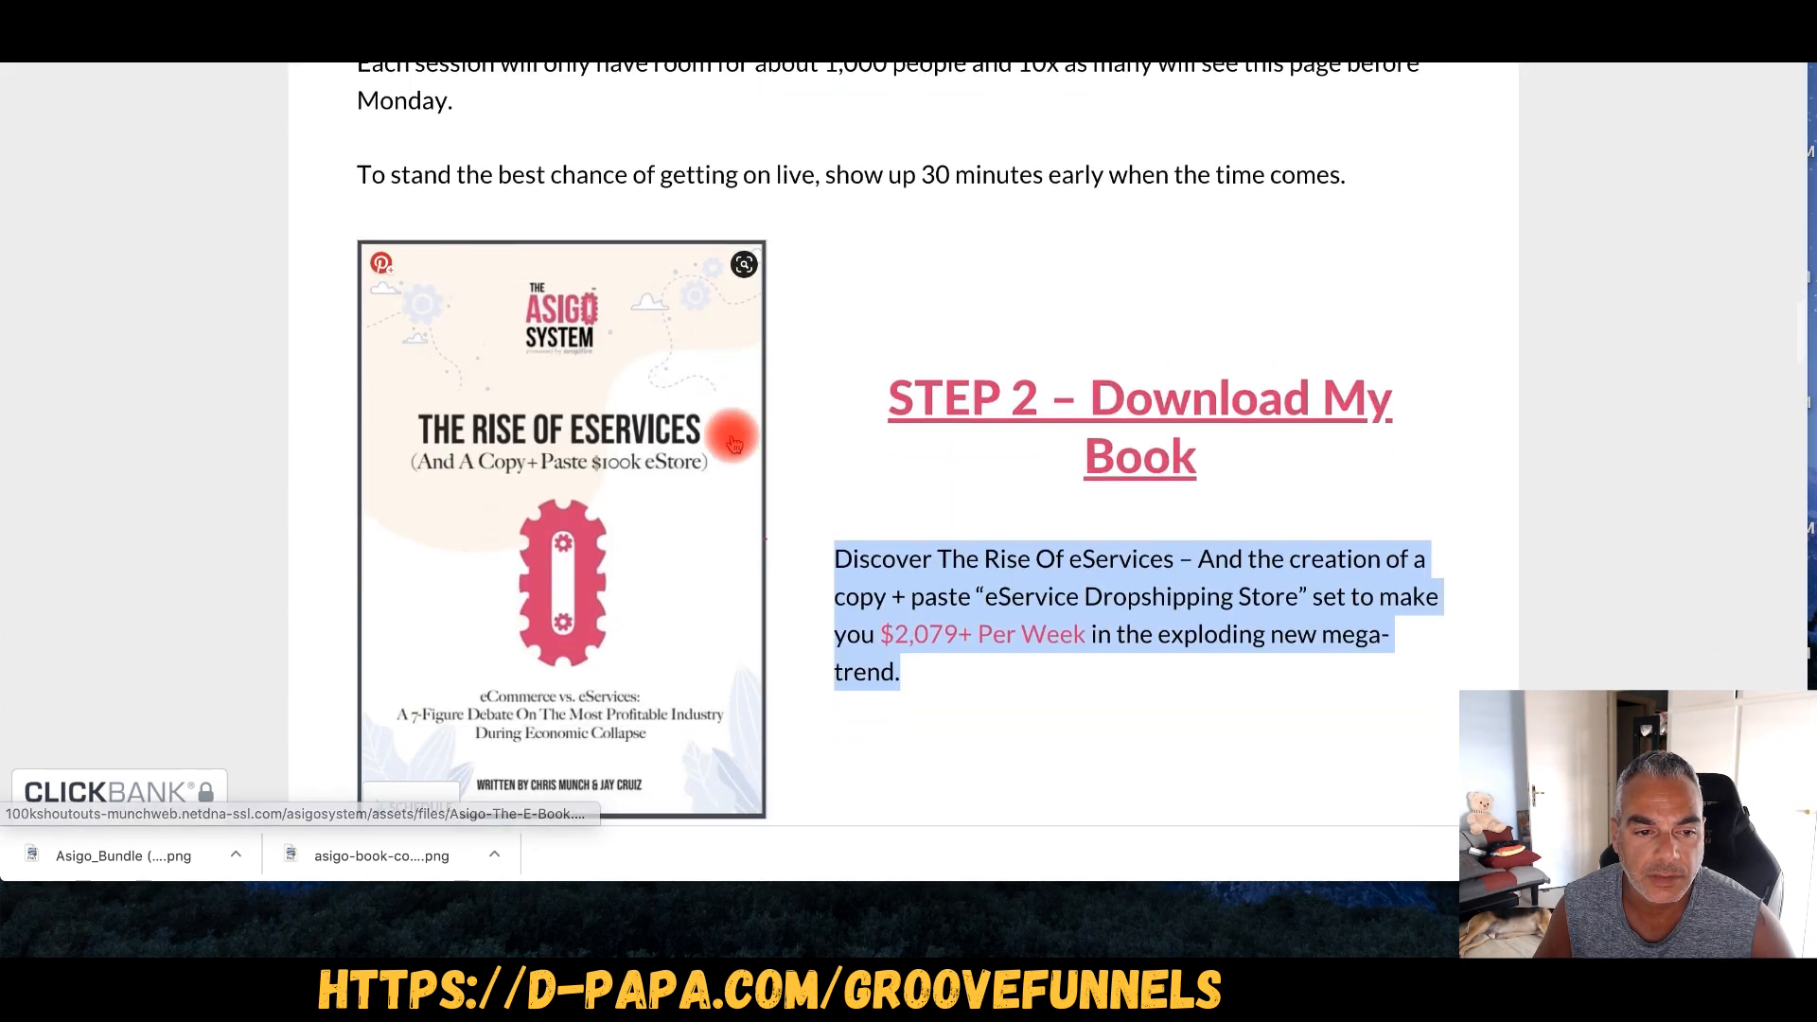
{"action": "scroll", "coordinate": [733, 437], "scroll_direction": "down", "scroll_amount": 1}
{"action": "left_click", "coordinate": [327, 52]}
{"action": "scroll", "coordinate": [1109, 598], "scroll_direction": "down", "scroll_amount": 5}
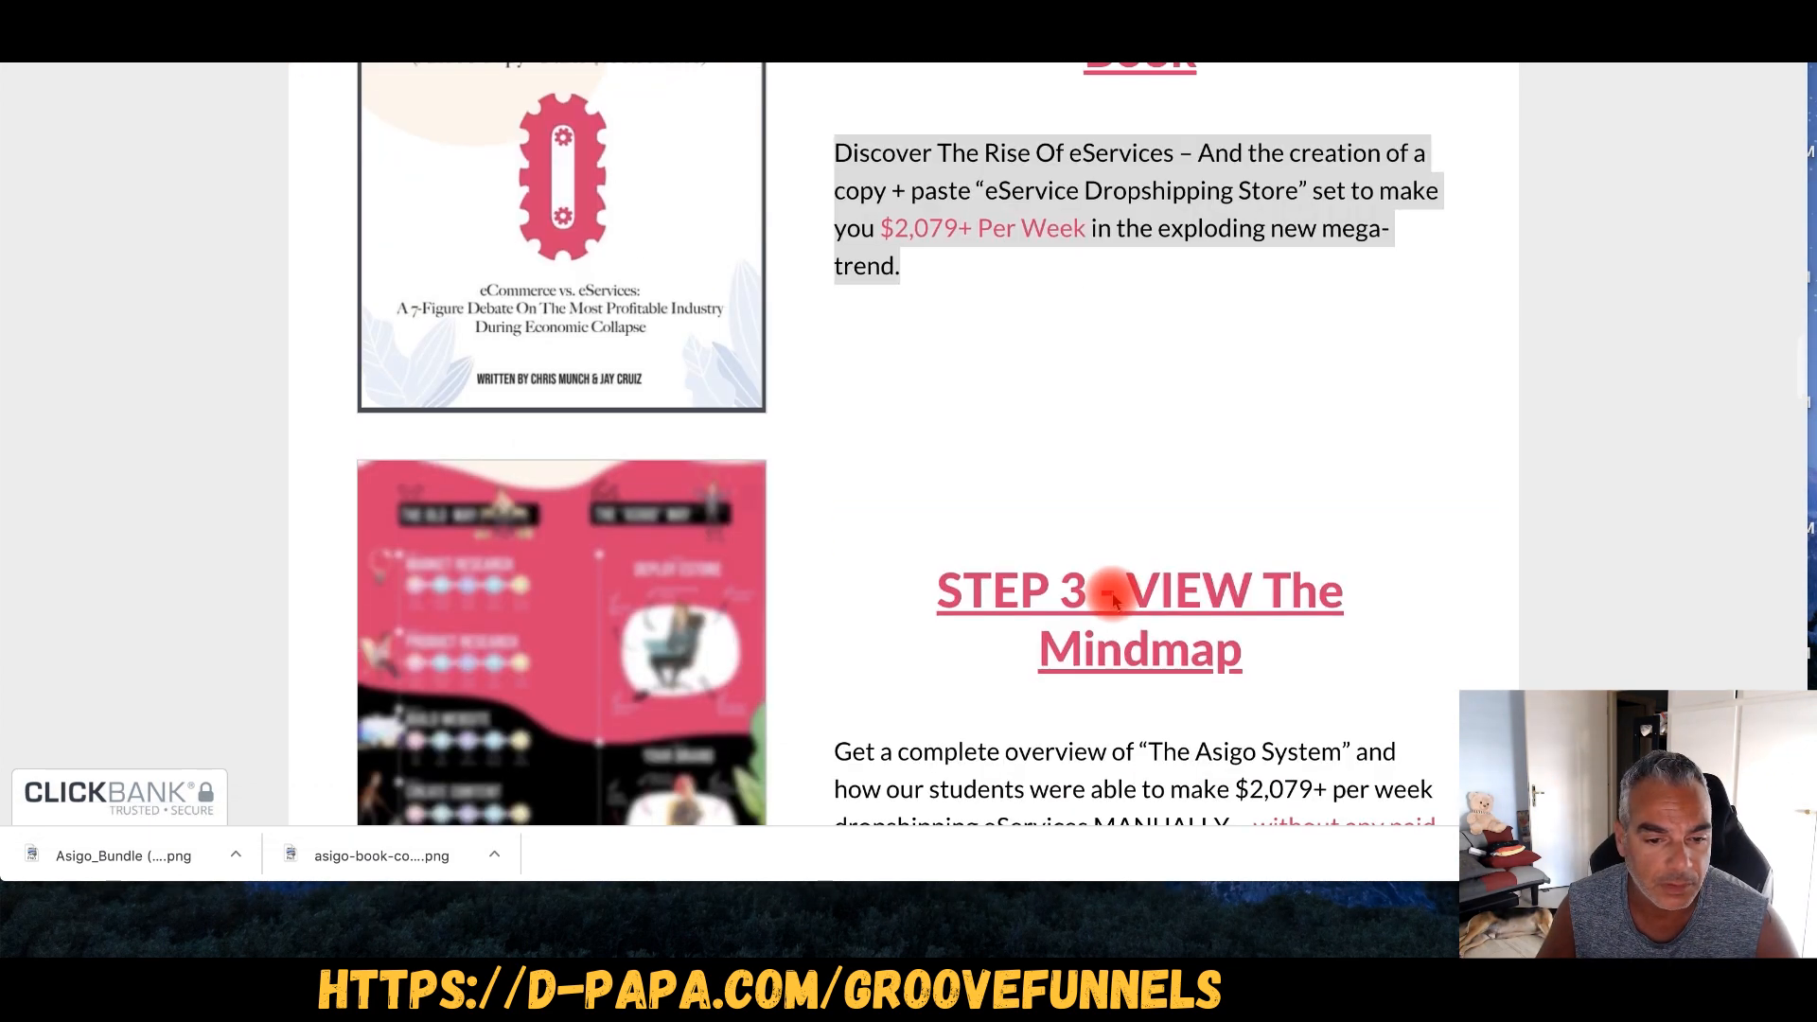
{"action": "left_click_drag", "start_coordinate": [849, 602], "coordinate": [1147, 640]}
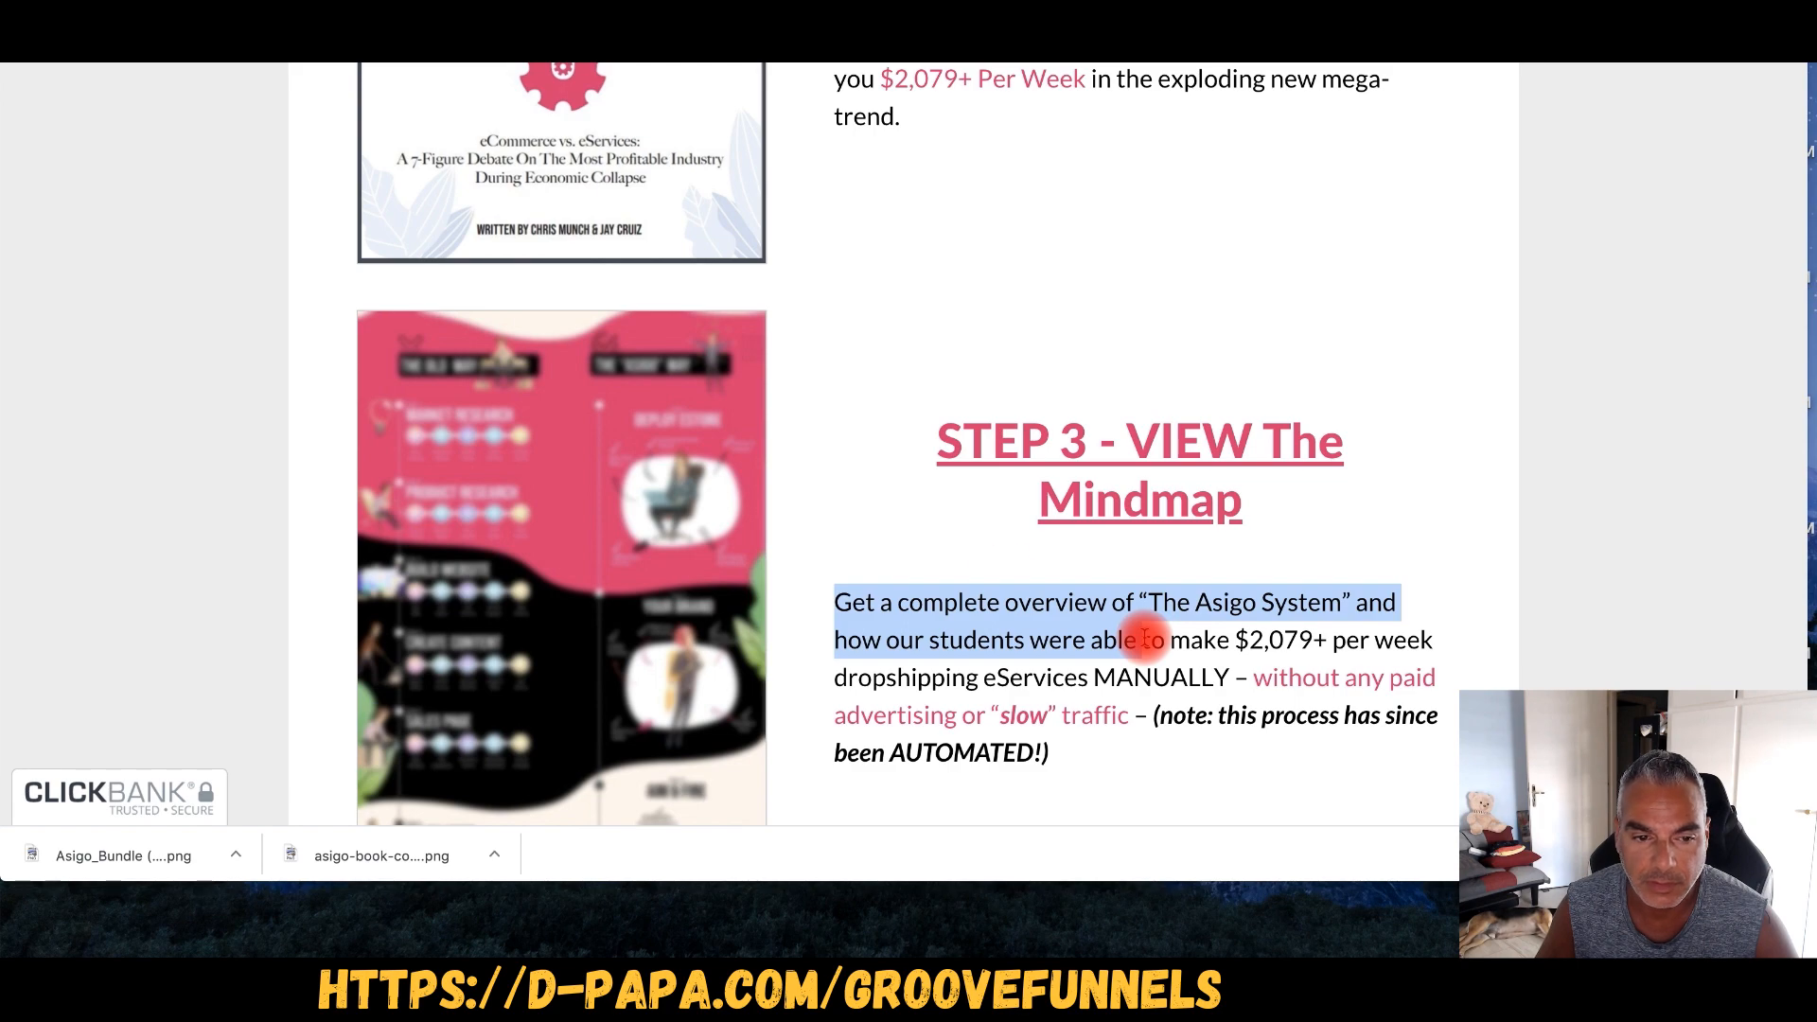
{"action": "scroll", "coordinate": [1006, 574], "scroll_direction": "up", "scroll_amount": 3}
{"action": "scroll", "coordinate": [1008, 574], "scroll_direction": "down", "scroll_amount": 9}
{"action": "scroll", "coordinate": [1007, 575], "scroll_direction": "up", "scroll_amount": 20}
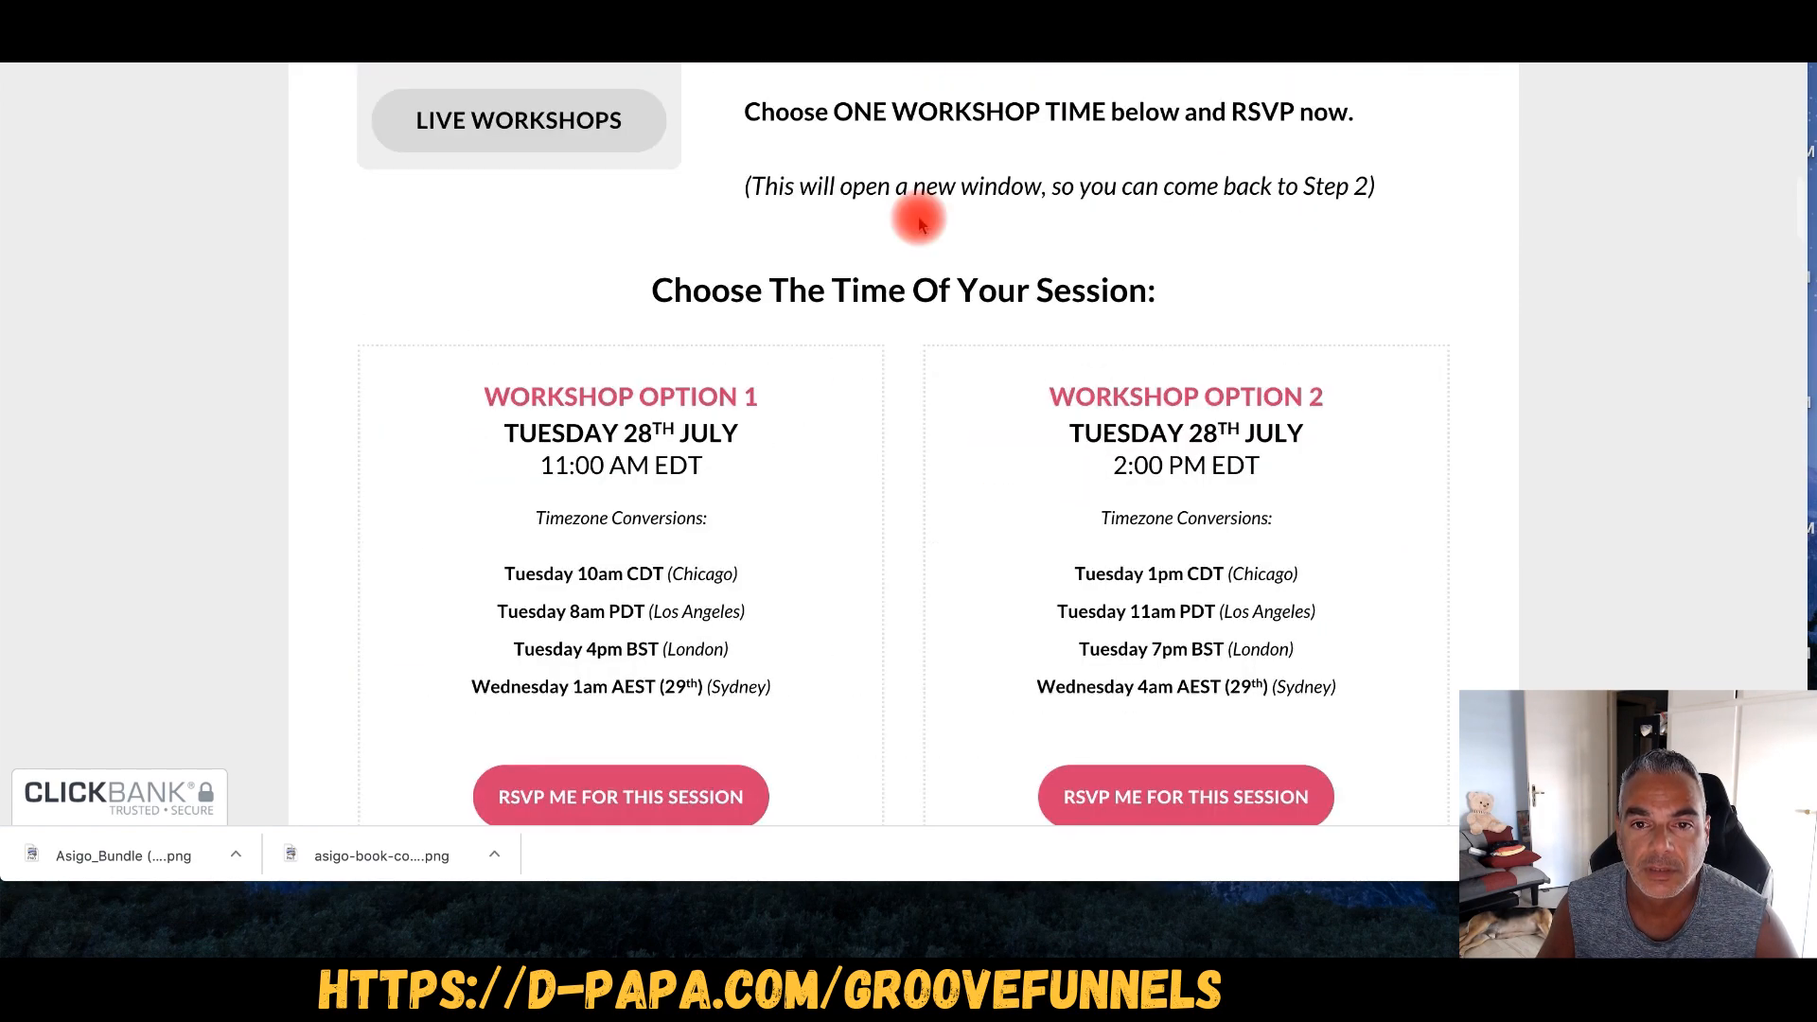
{"action": "scroll", "coordinate": [919, 222], "scroll_direction": "up", "scroll_amount": 4}
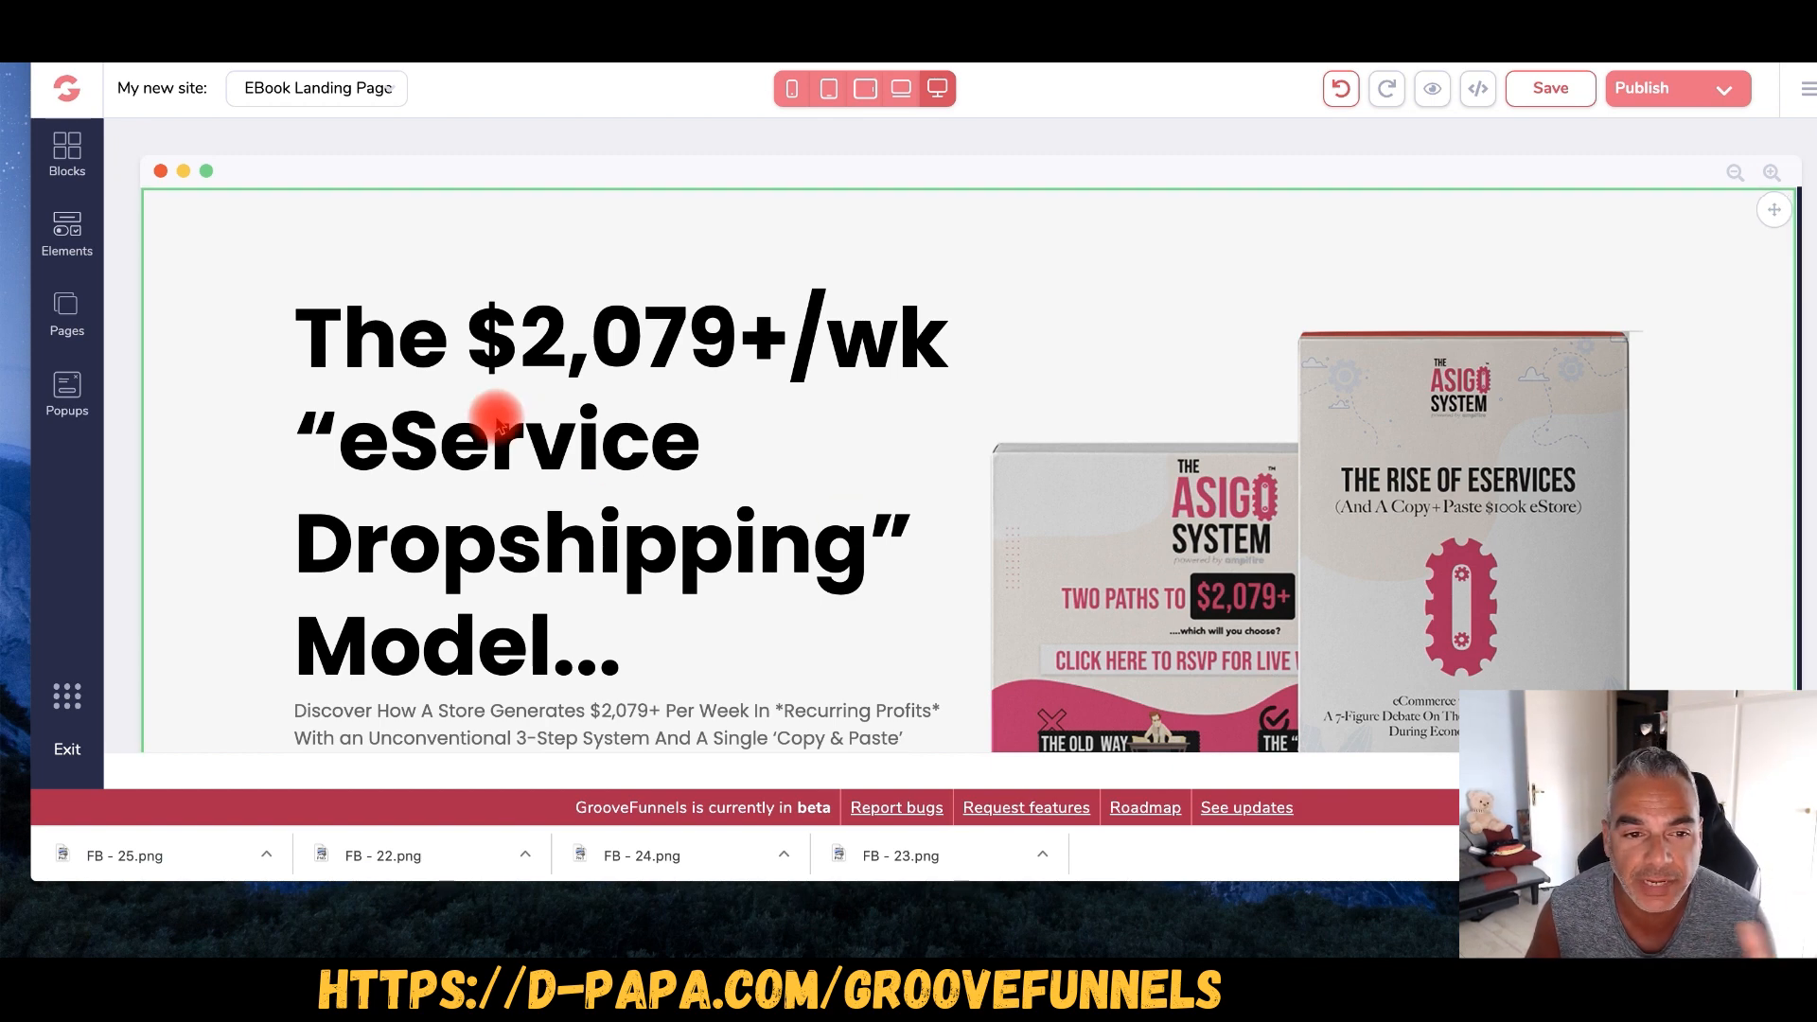
- Scroll the landing page from hero to footer and back, then open Publish Settings
{"action": "scroll", "coordinate": [512, 402], "scroll_direction": "down", "scroll_amount": 5}
{"action": "scroll", "coordinate": [509, 405], "scroll_direction": "down", "scroll_amount": 5}
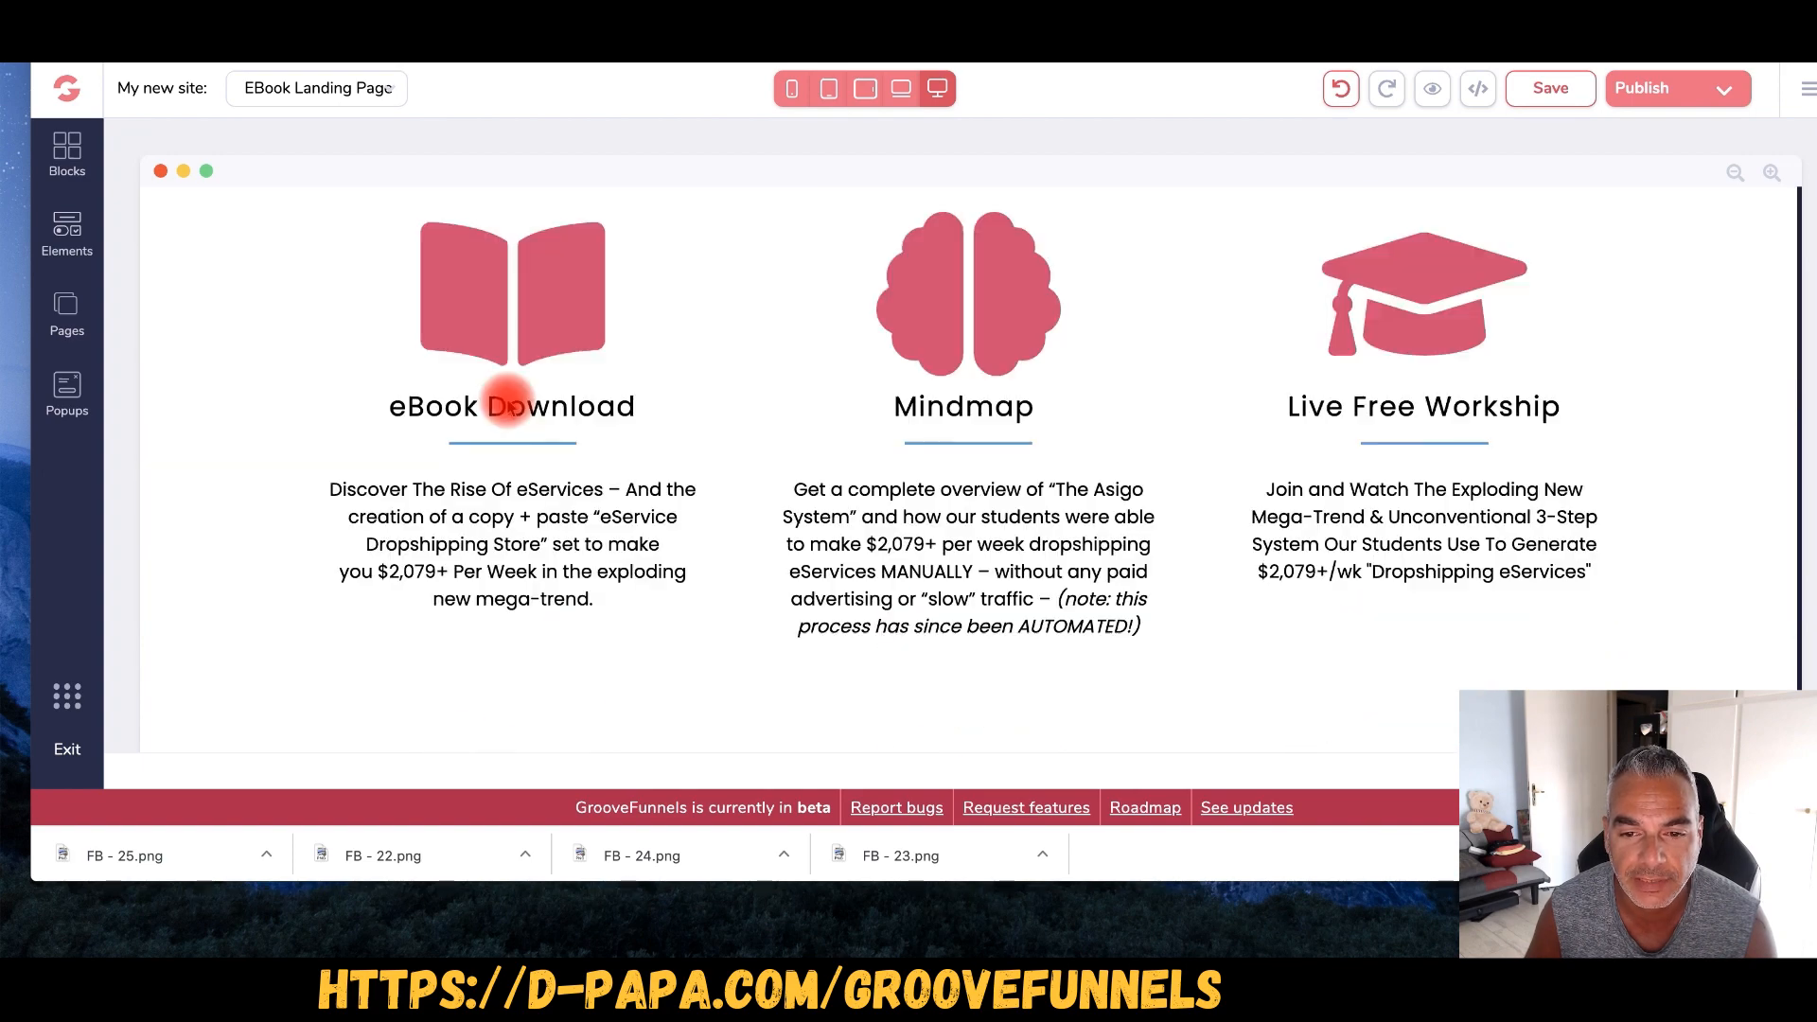
{"action": "scroll", "coordinate": [509, 407], "scroll_direction": "down", "scroll_amount": 10}
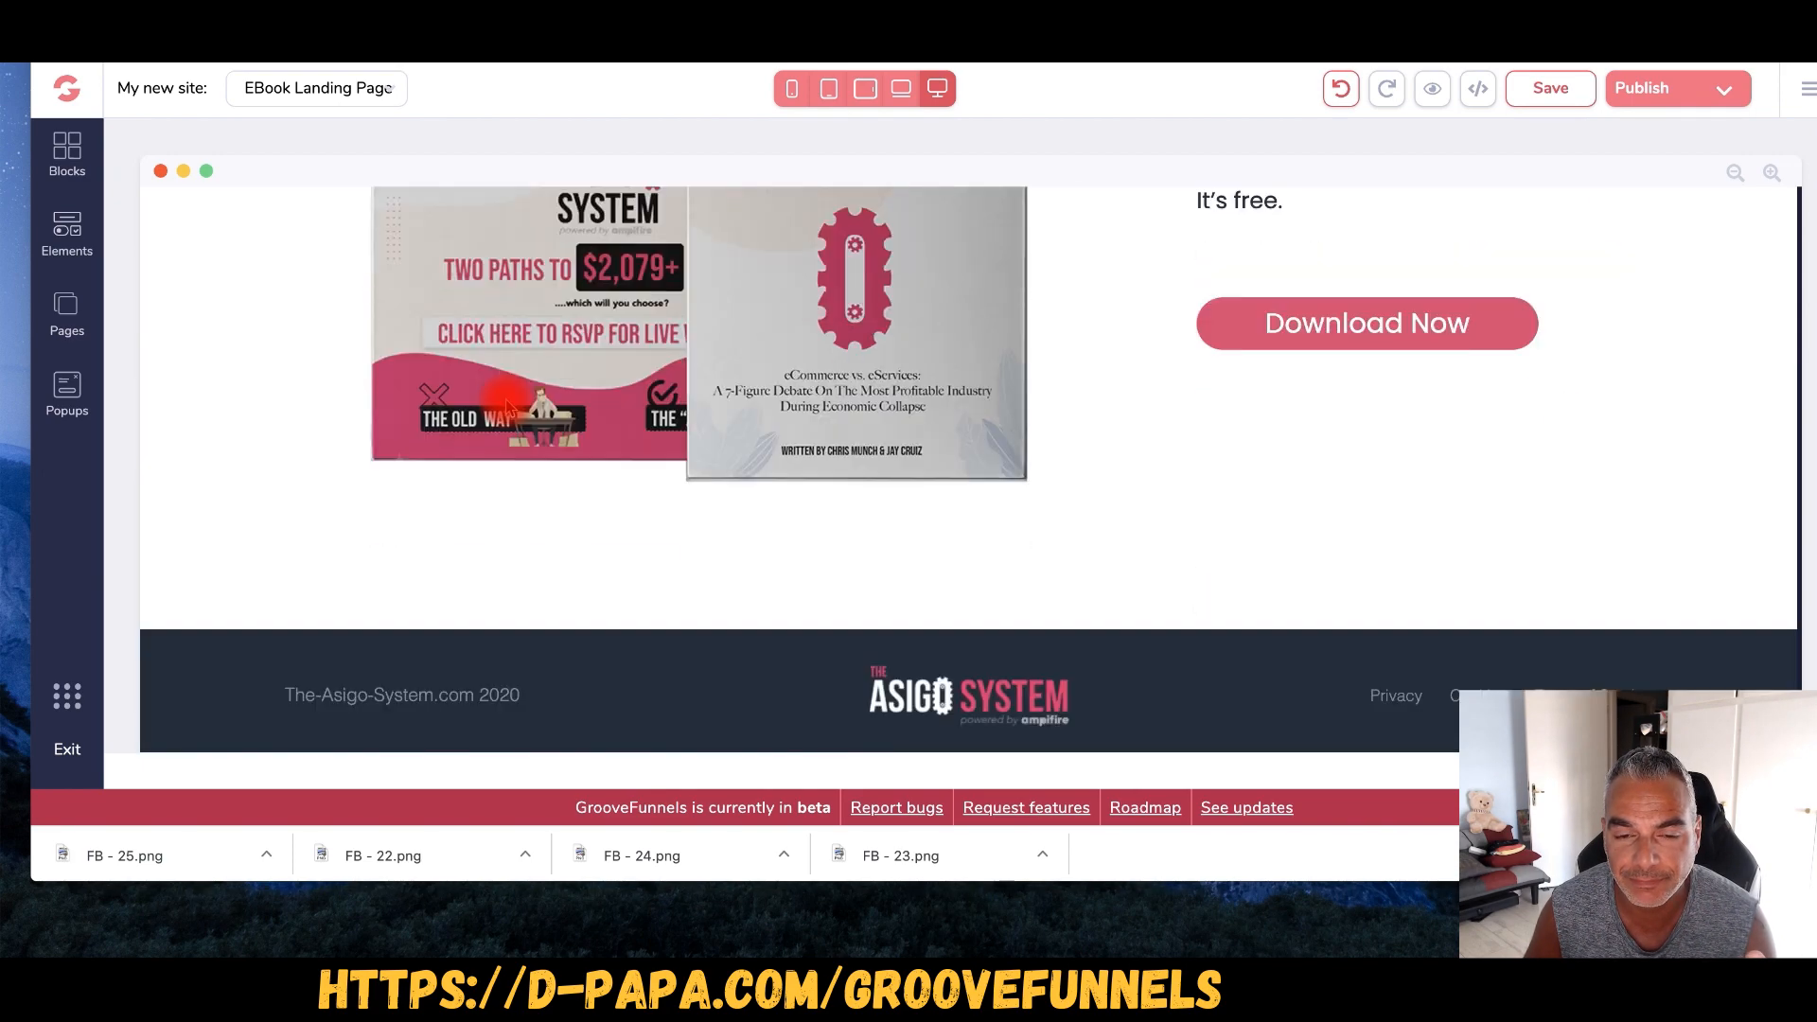
{"action": "scroll", "coordinate": [508, 407], "scroll_direction": "up", "scroll_amount": 20}
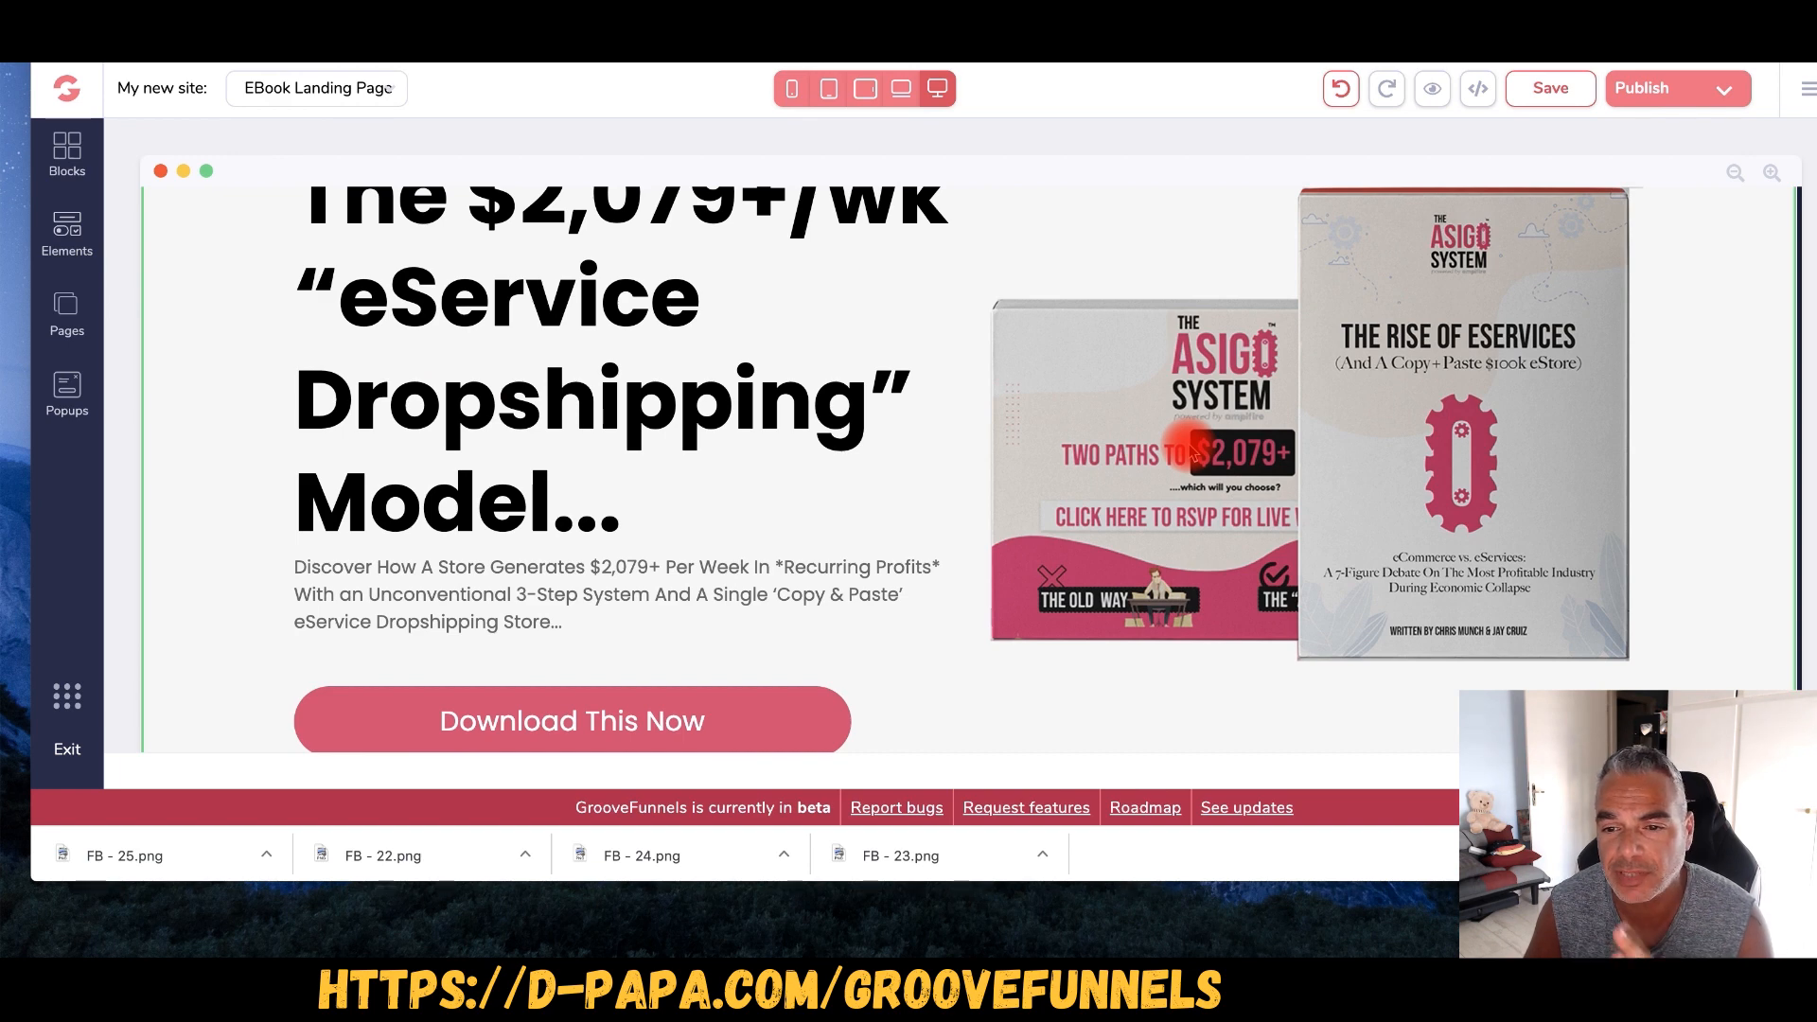
{"action": "scroll", "coordinate": [1194, 457], "scroll_direction": "down", "scroll_amount": 6}
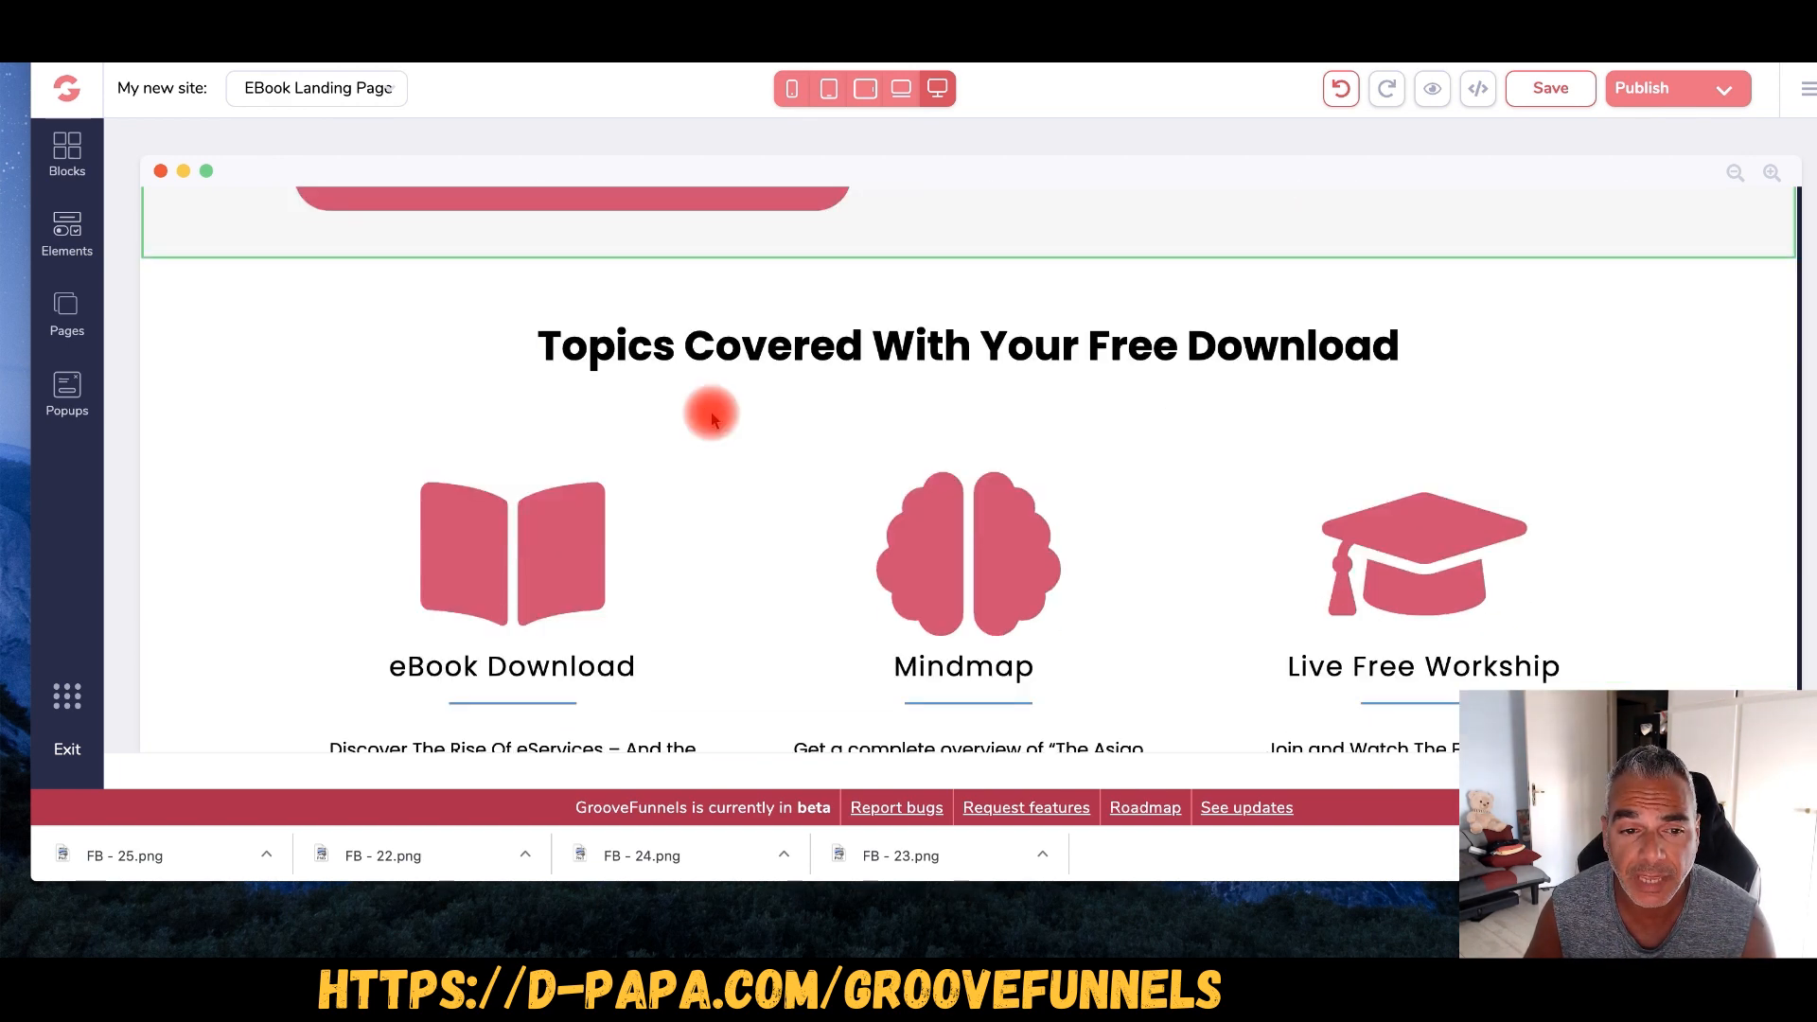
{"action": "scroll", "coordinate": [712, 419], "scroll_direction": "down", "scroll_amount": 5}
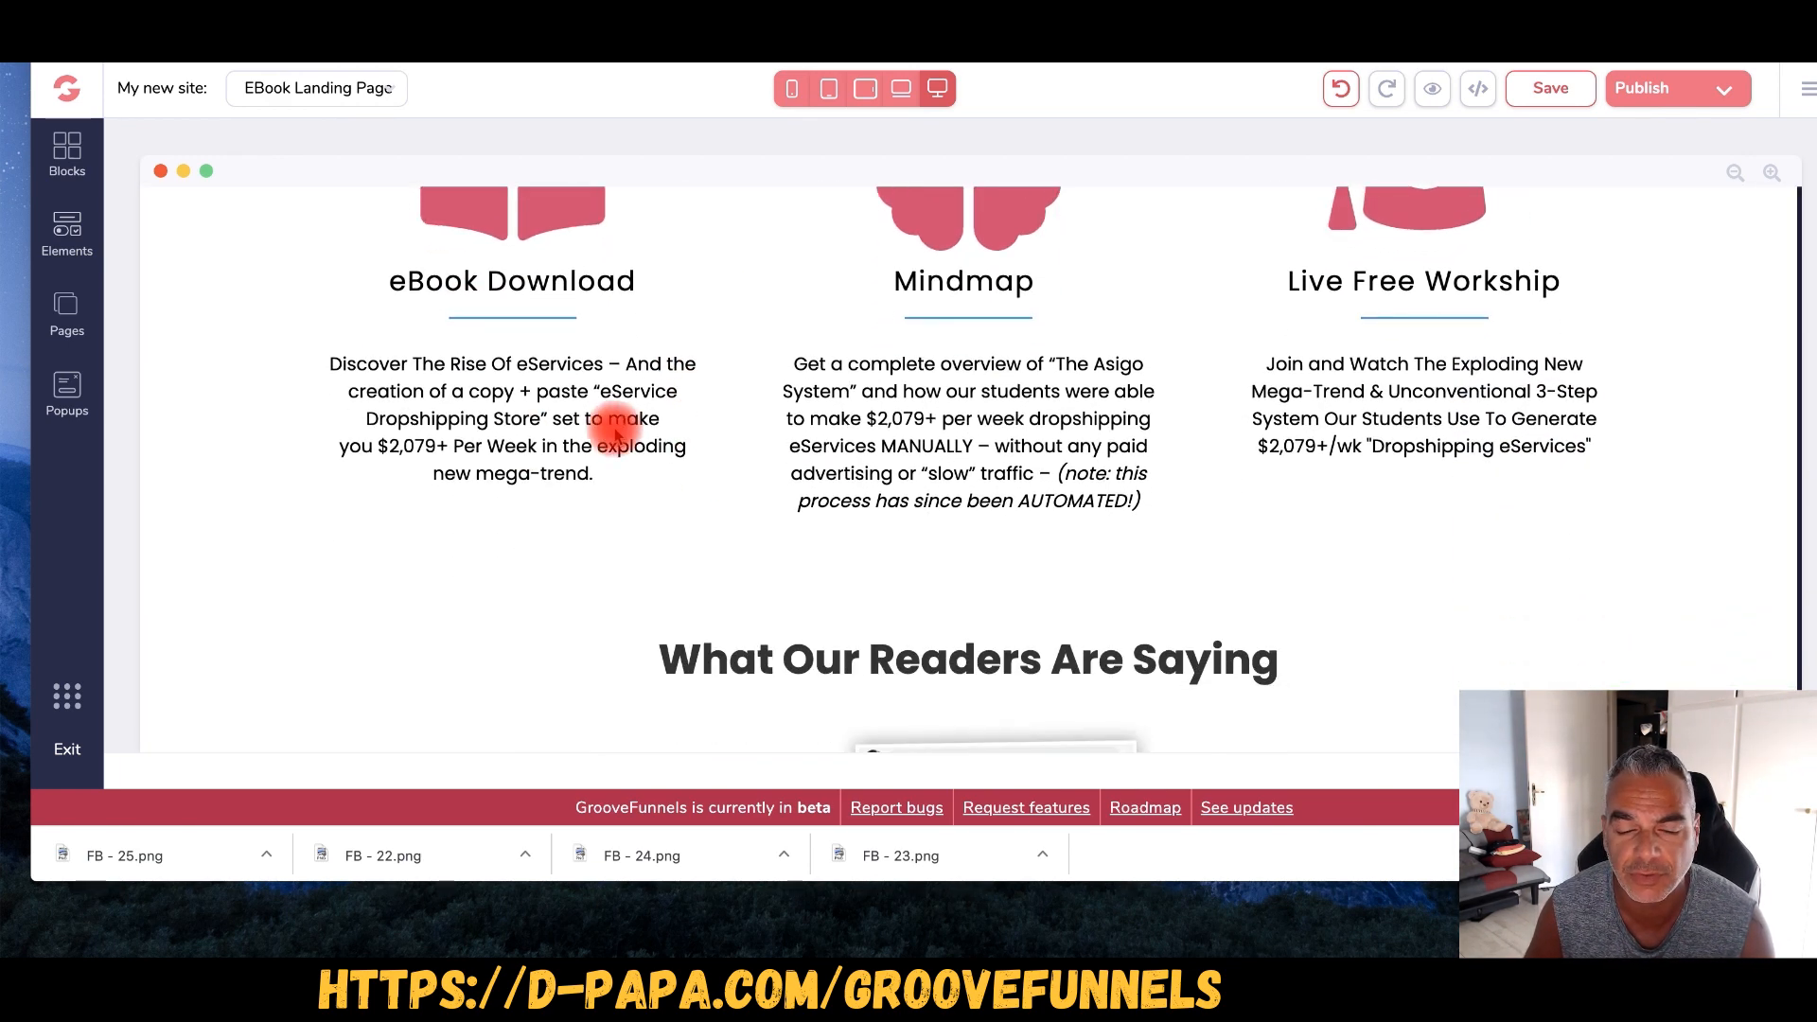
{"action": "scroll", "coordinate": [615, 433], "scroll_direction": "down", "scroll_amount": 10}
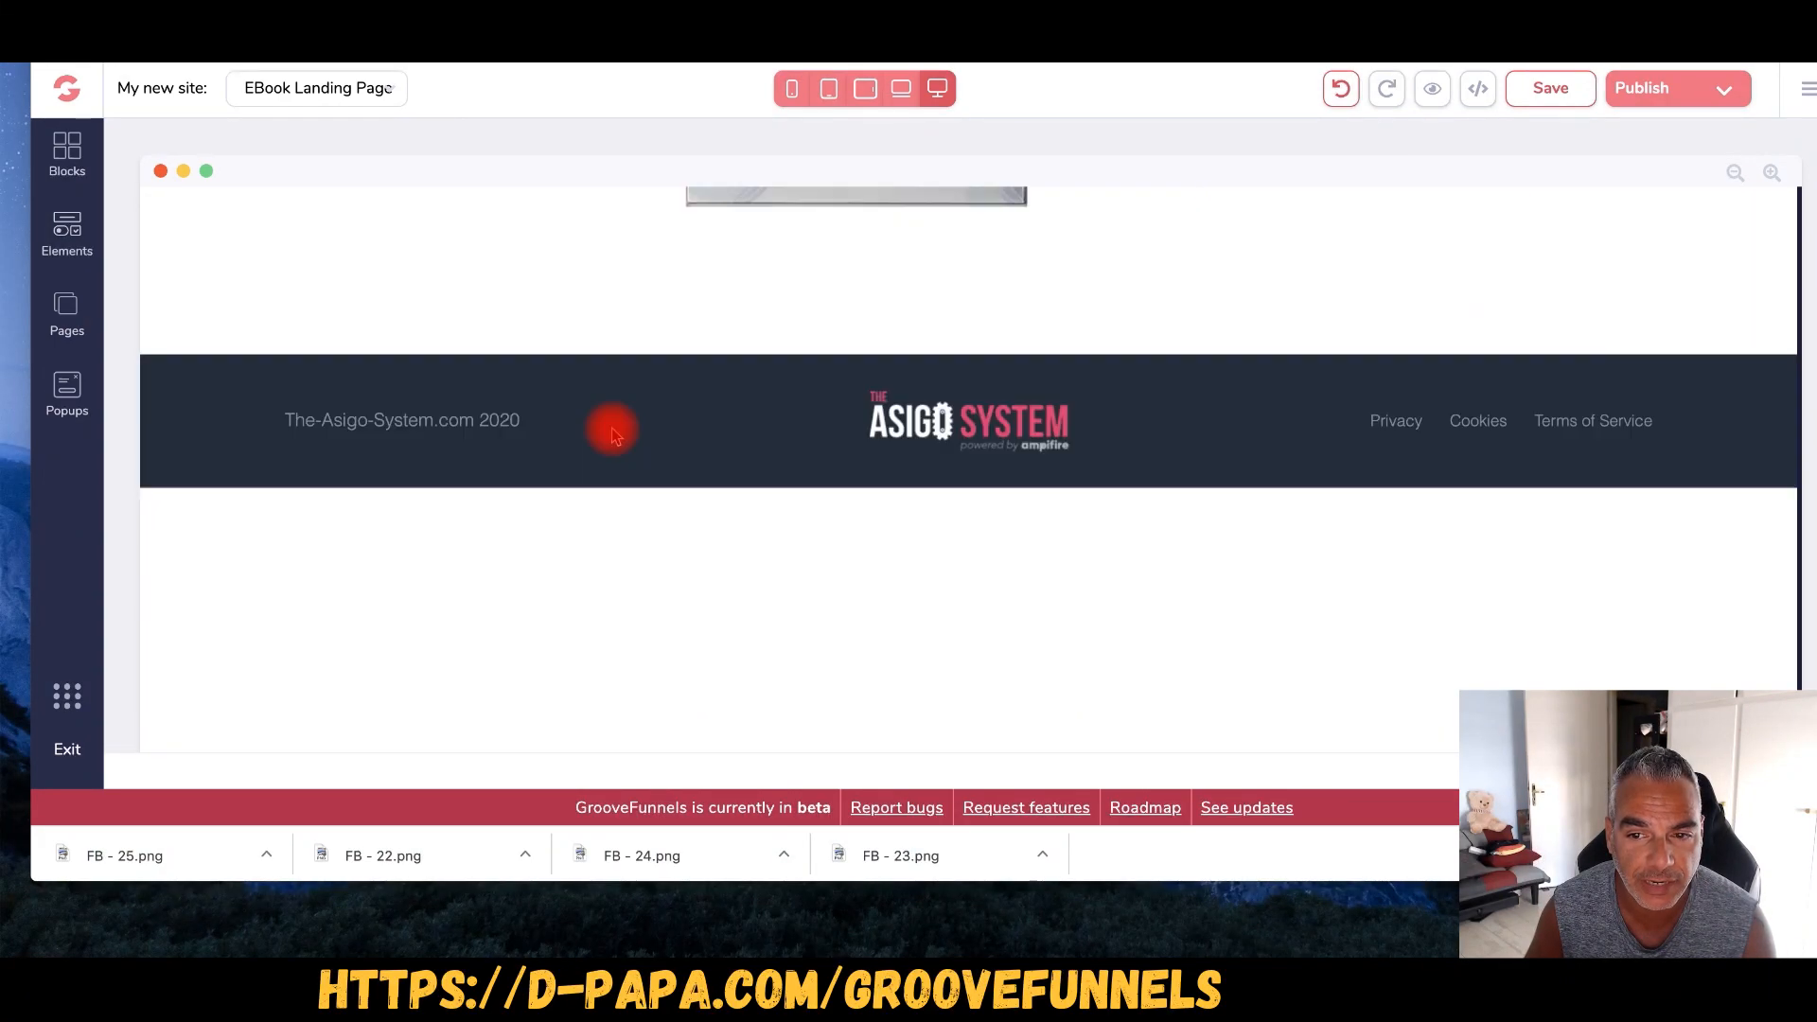
{"action": "scroll", "coordinate": [613, 434], "scroll_direction": "up", "scroll_amount": 20}
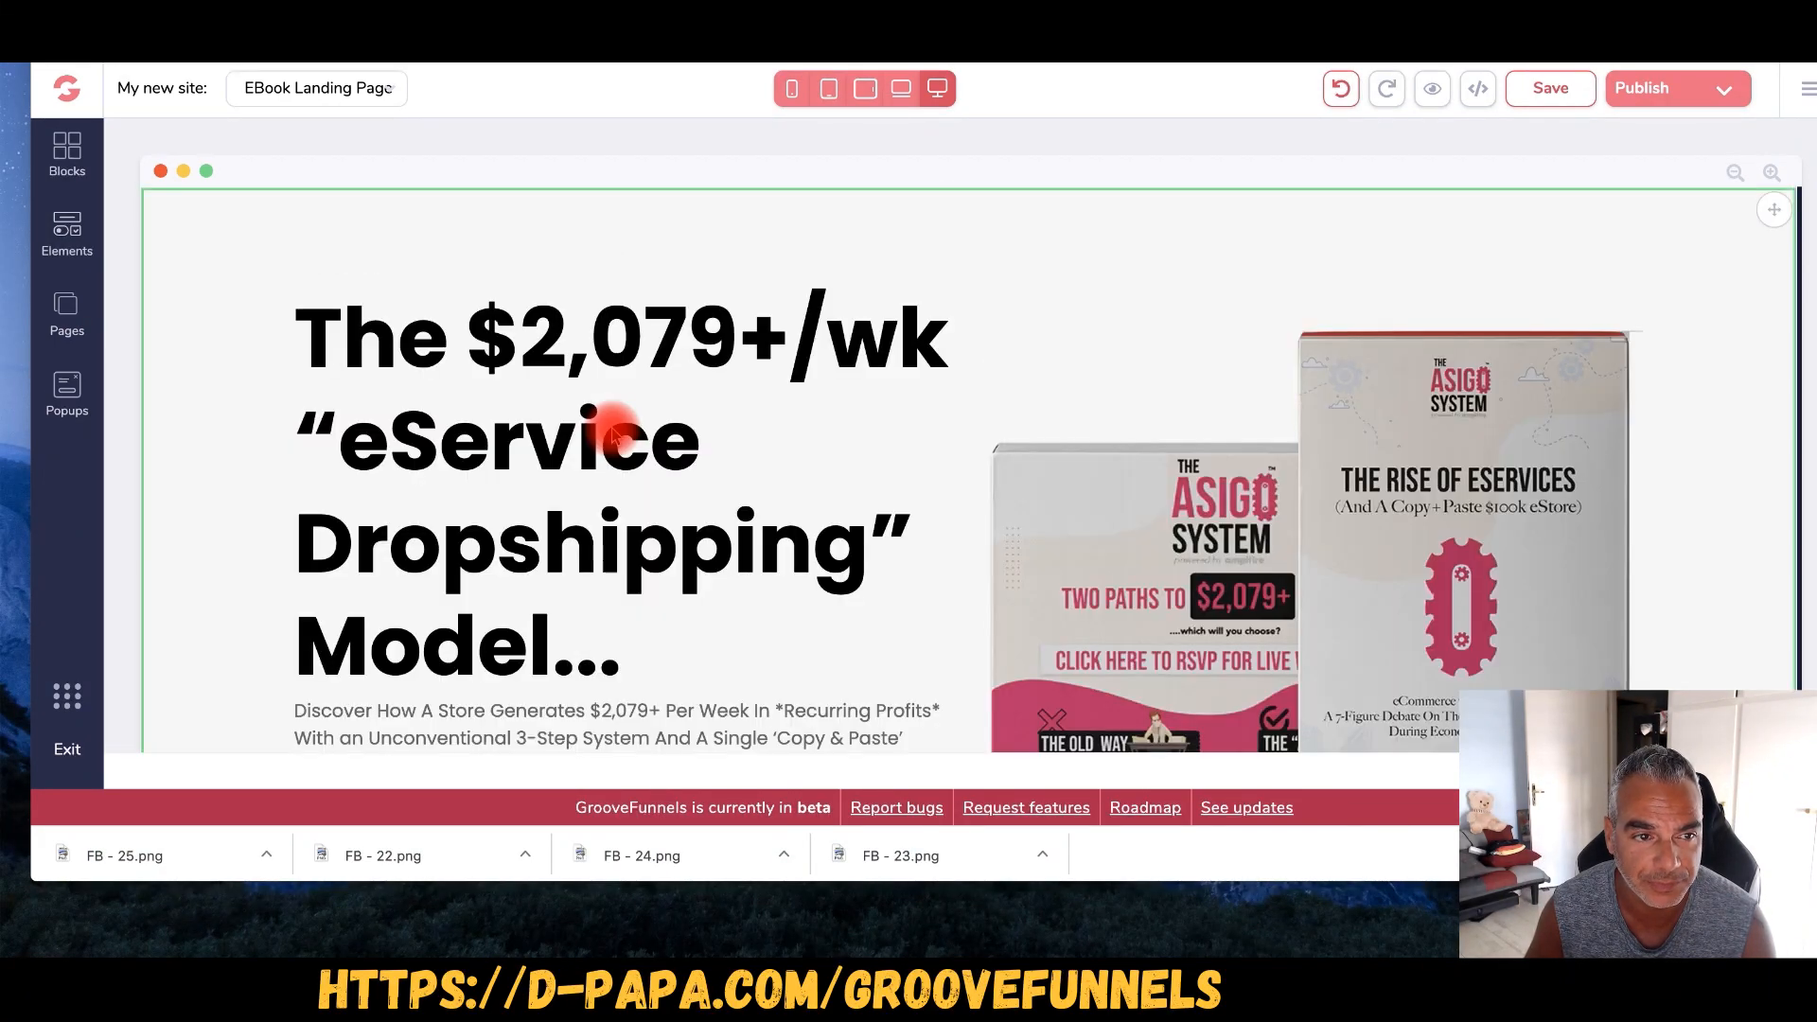
{"action": "scroll", "coordinate": [612, 435], "scroll_direction": "down", "scroll_amount": 5}
{"action": "scroll", "coordinate": [612, 434], "scroll_direction": "up", "scroll_amount": 2}
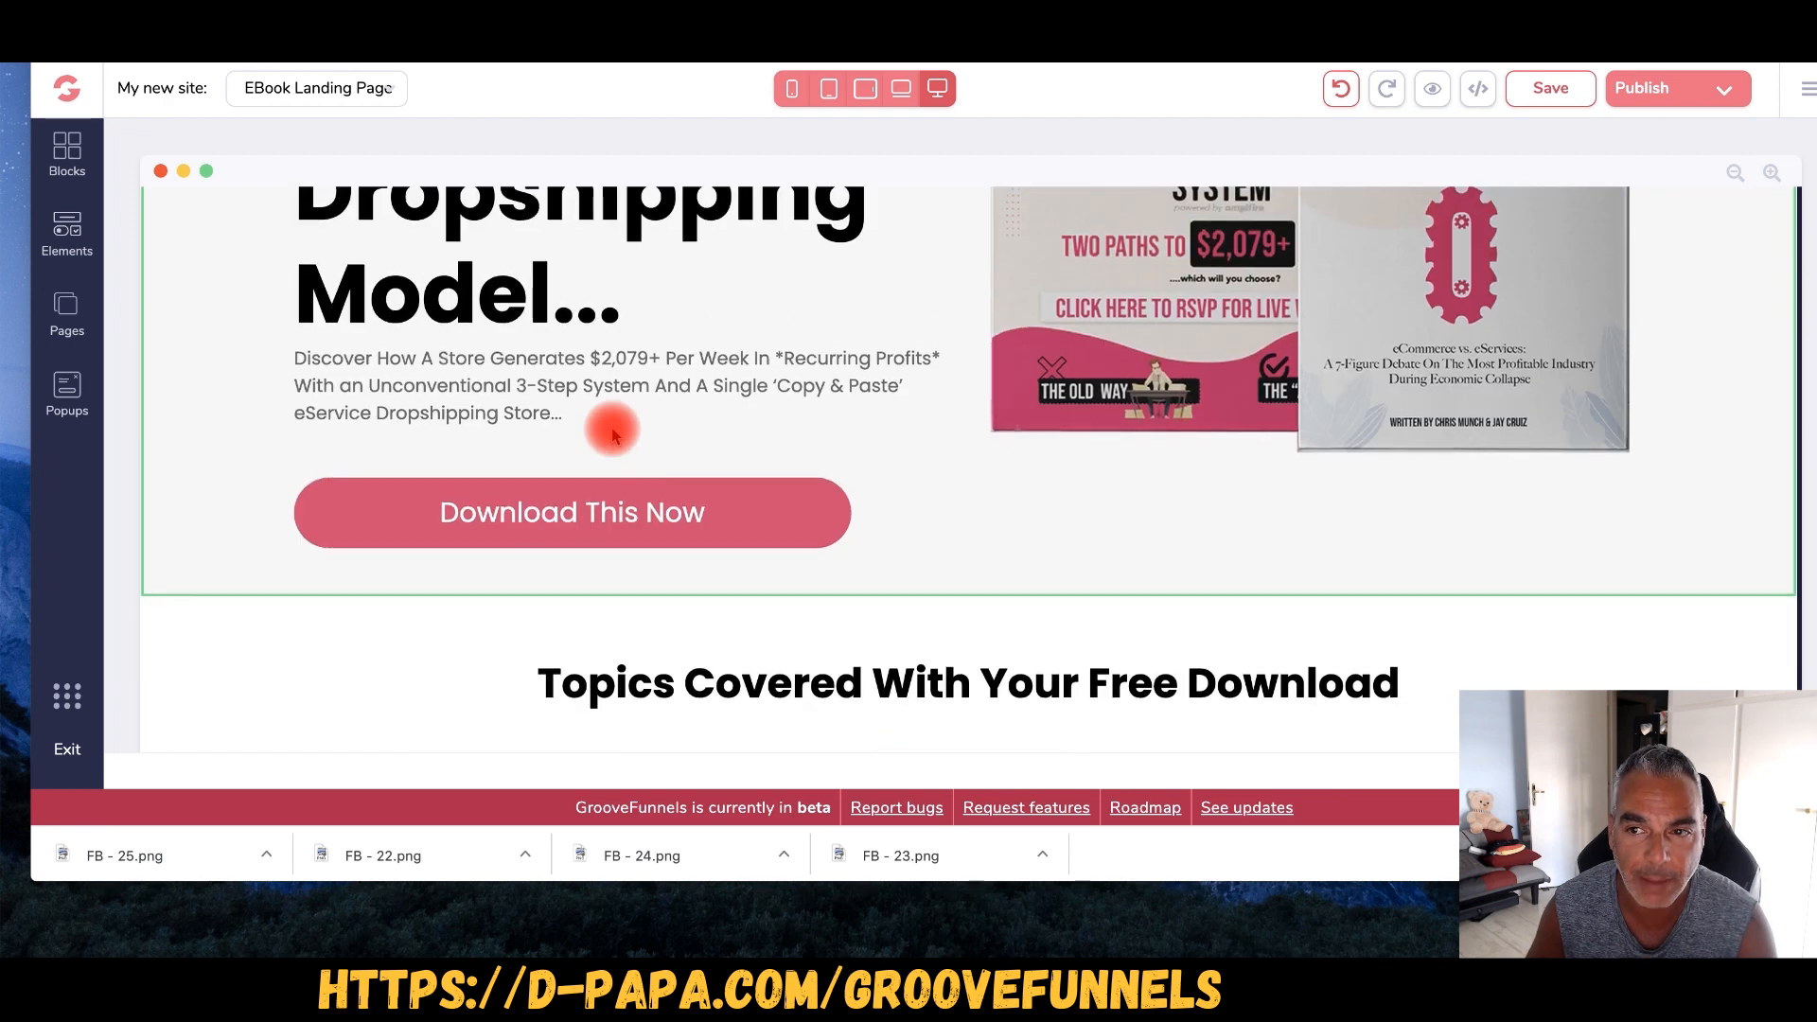
{"action": "left_click", "coordinate": [1699, 95]}
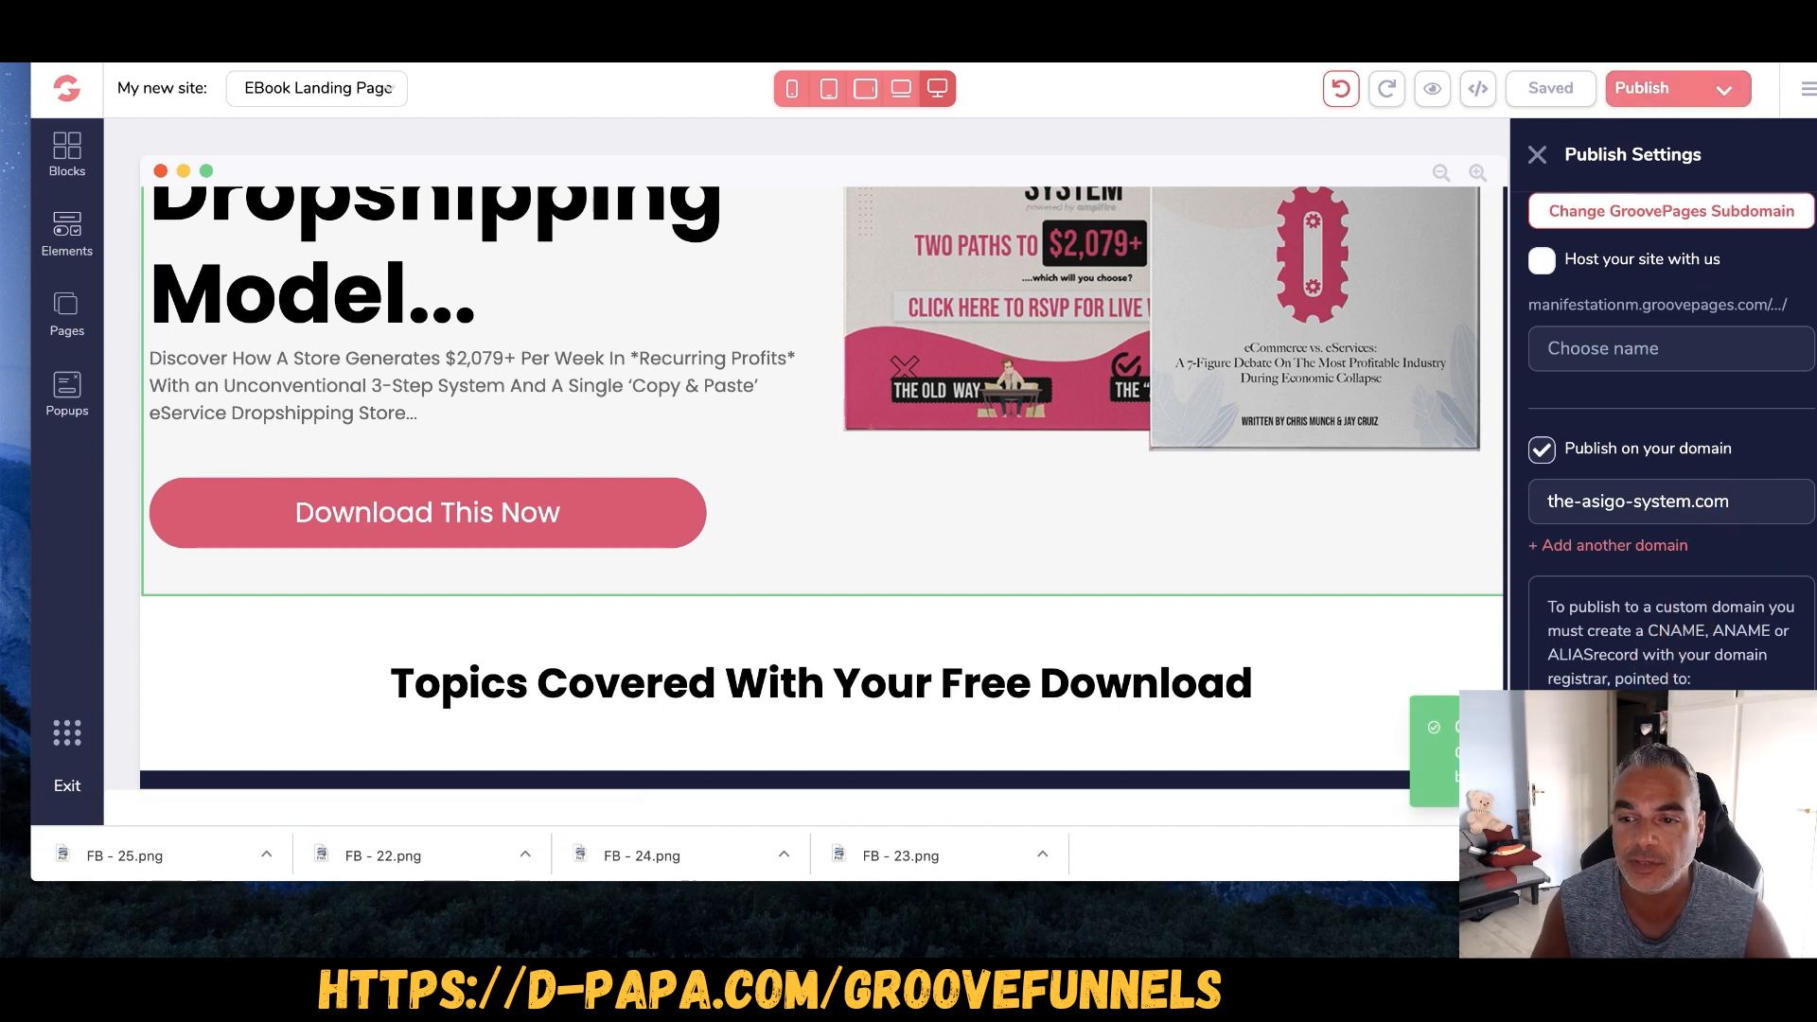
- Load the published the-asigo-system.com site in a new browser tab
{"action": "key", "text": "super+t"}
{"action": "type", "text": "asigo"}
{"action": "key", "text": "BackSpace"}
{"action": "key", "text": "BackSpace"}
{"action": "key", "text": "BackSpace"}
{"action": "key", "text": "BackSpace"}
{"action": "key", "text": "BackSpace"}
{"action": "type", "text": "si"}
{"action": "key", "text": "BackSpace"}
{"action": "key", "text": "BackSpace"}
{"action": "key", "text": "BackSpace"}
{"action": "key", "text": "BackSpace"}
{"action": "type", "text": "the"}
{"action": "key", "text": "Return"}
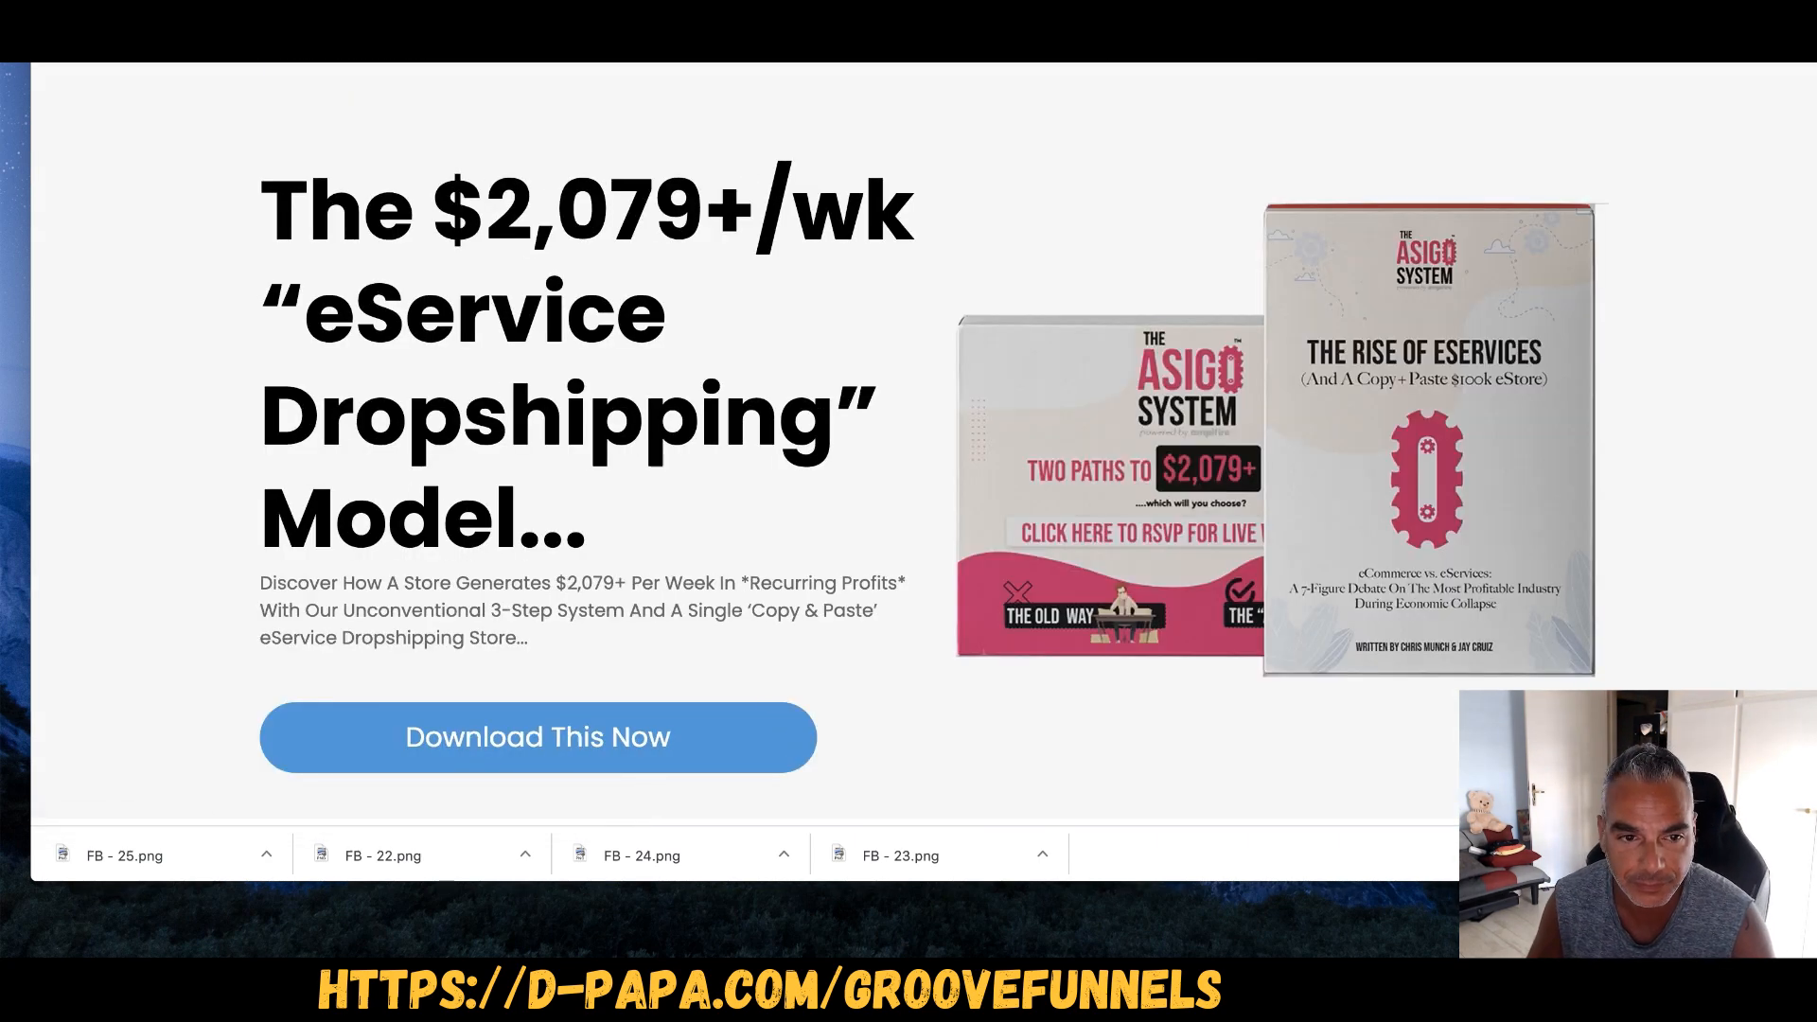
- Scroll through the live landing page to check it top to bottom
{"action": "scroll", "coordinate": [367, 394], "scroll_direction": "down", "scroll_amount": 10}
{"action": "scroll", "coordinate": [368, 394], "scroll_direction": "up", "scroll_amount": 10}
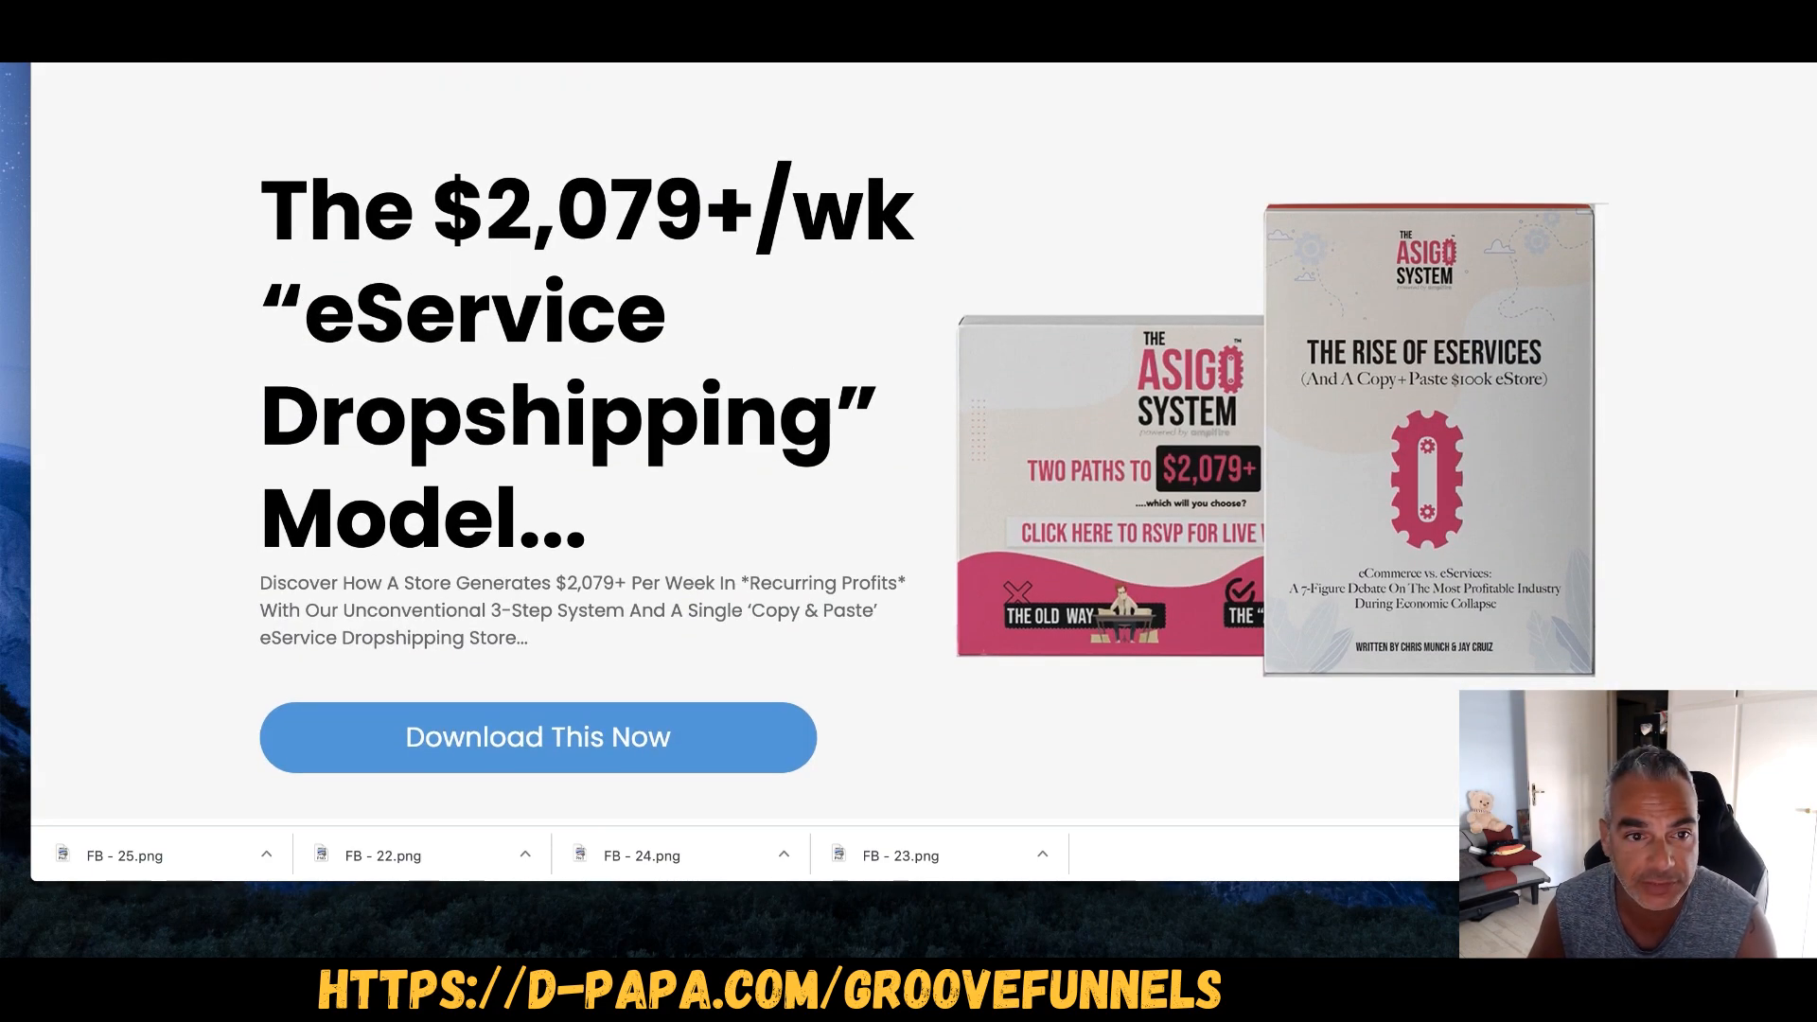
{"action": "scroll", "coordinate": [698, 275], "scroll_direction": "down", "scroll_amount": 12}
{"action": "scroll", "coordinate": [691, 303], "scroll_direction": "down", "scroll_amount": 5}
{"action": "scroll", "coordinate": [1338, 325], "scroll_direction": "up", "scroll_amount": 15}
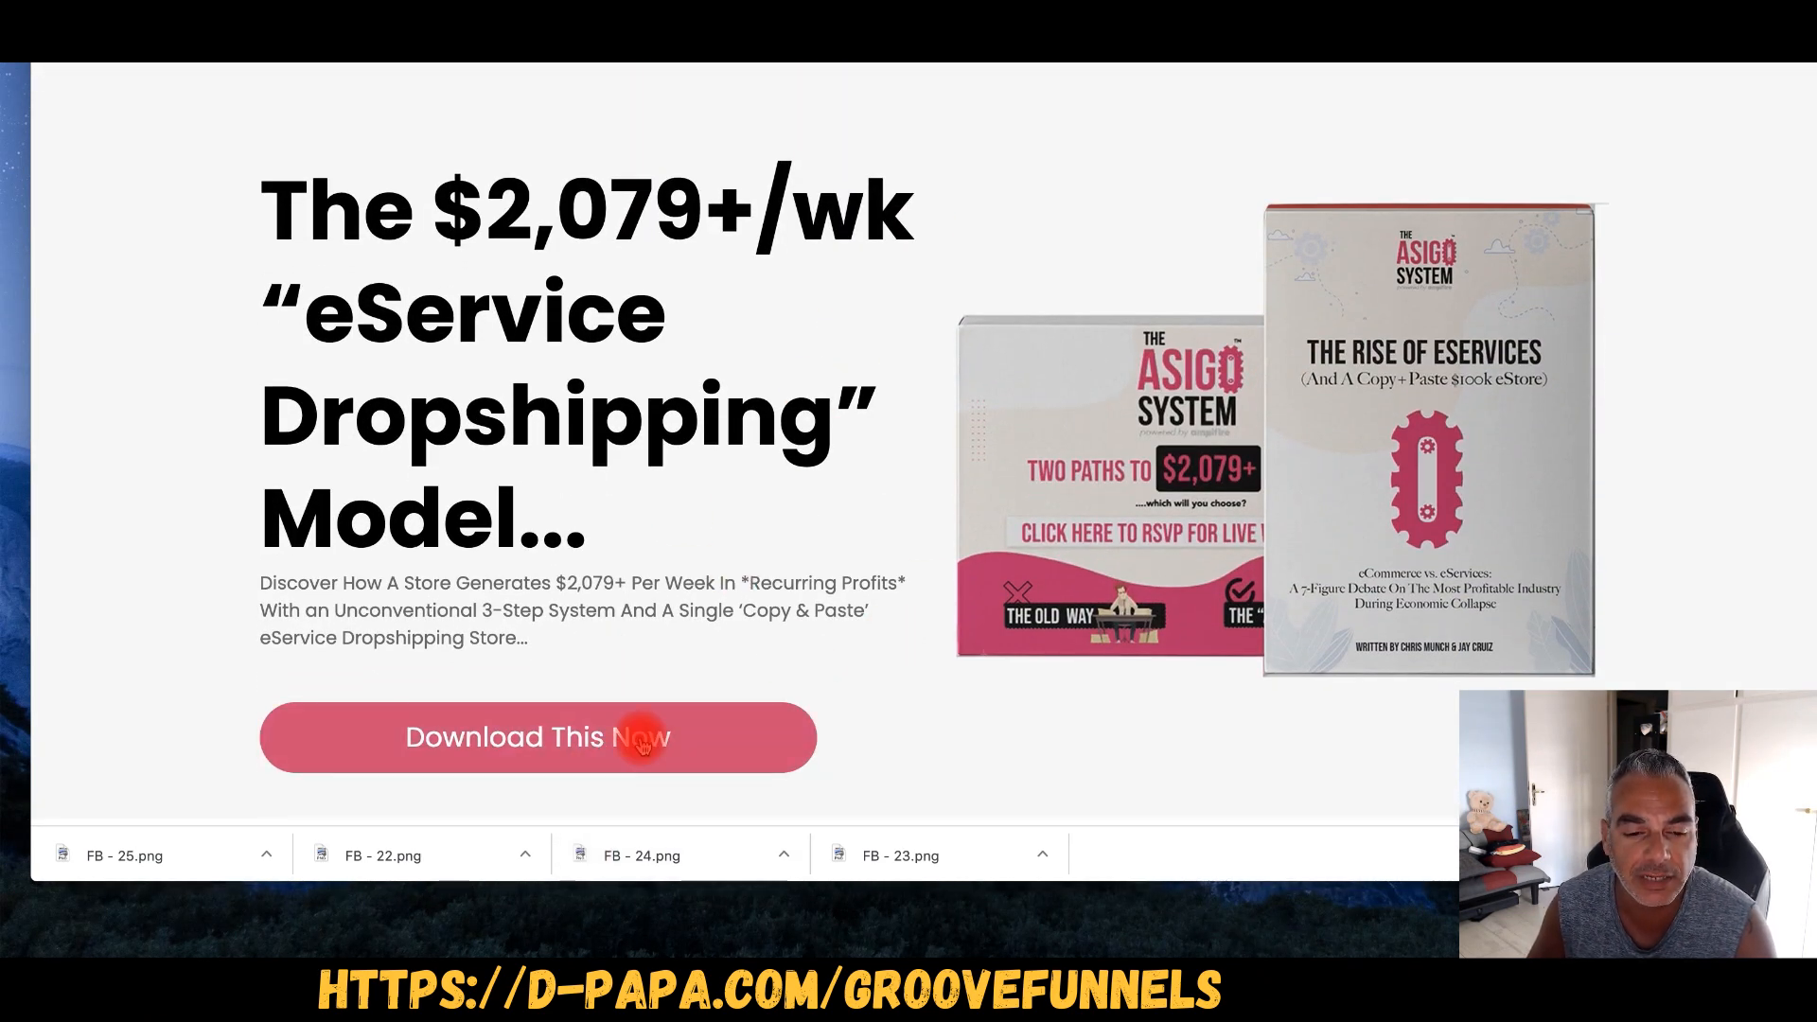
- Open the Download This Now form and submit it with a subscriber name and e-mail
{"action": "left_click", "coordinate": [583, 720]}
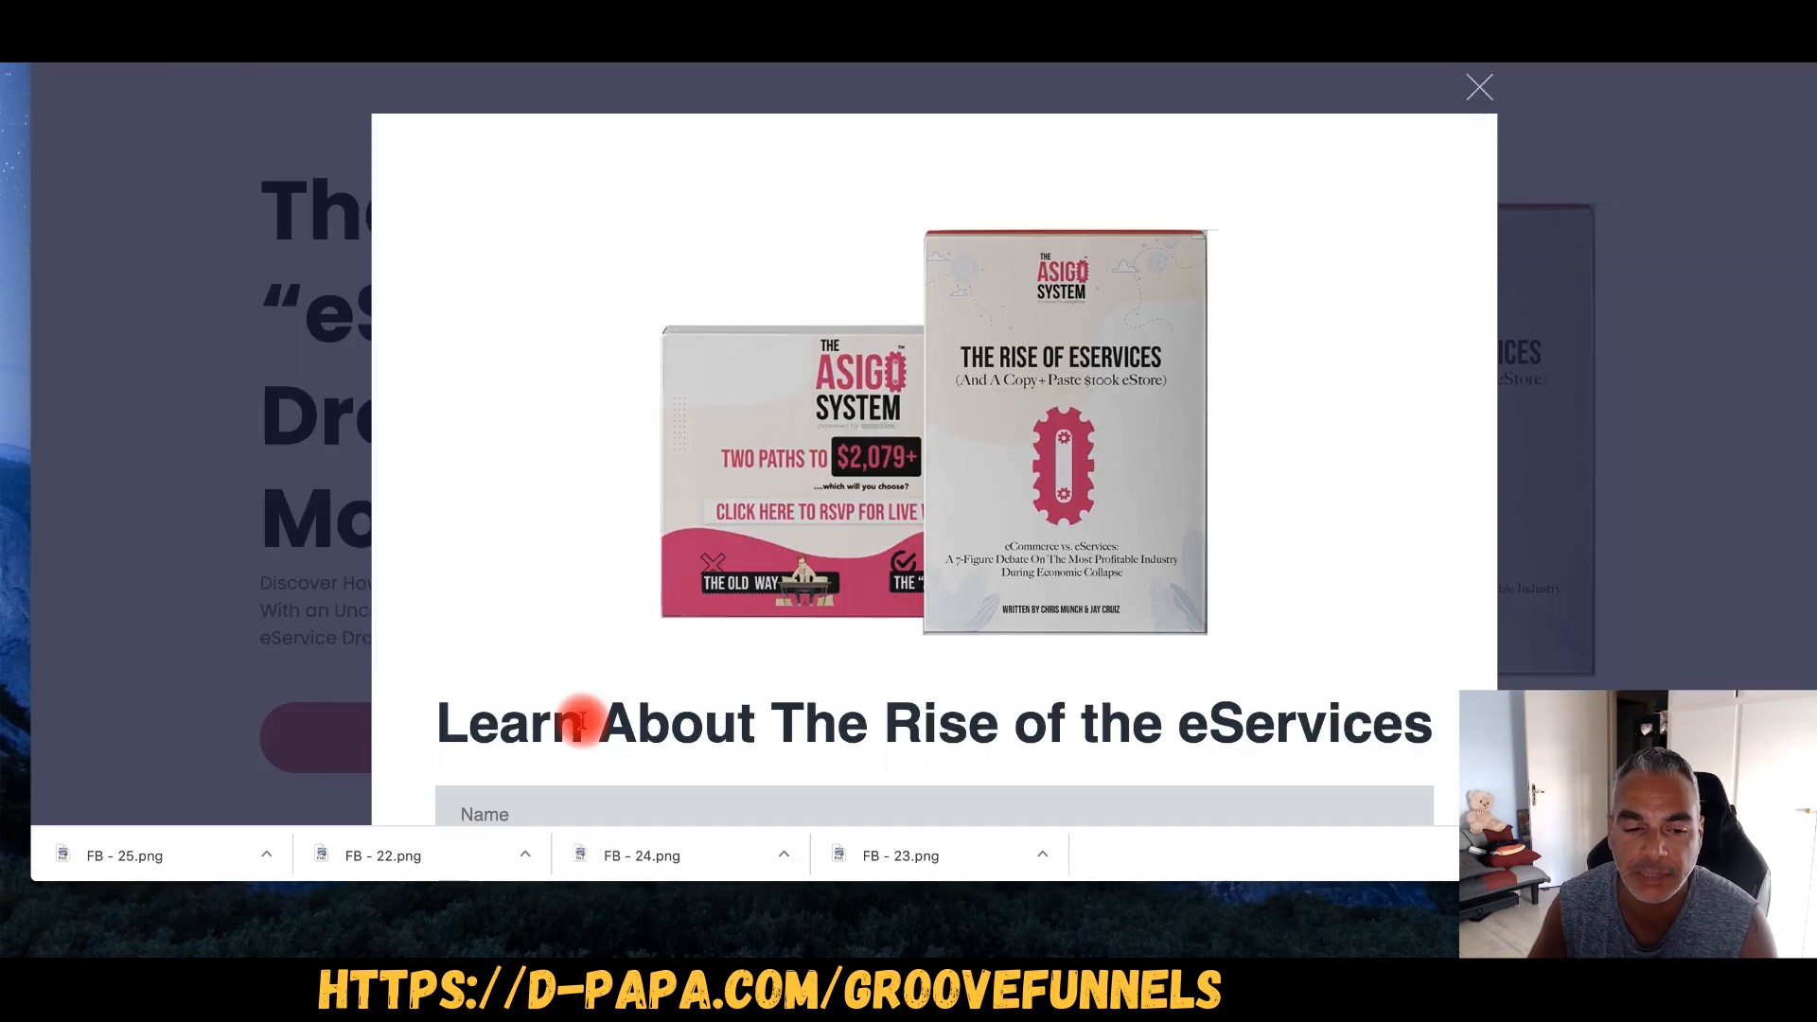
{"action": "scroll", "coordinate": [779, 580], "scroll_direction": "down", "scroll_amount": 3}
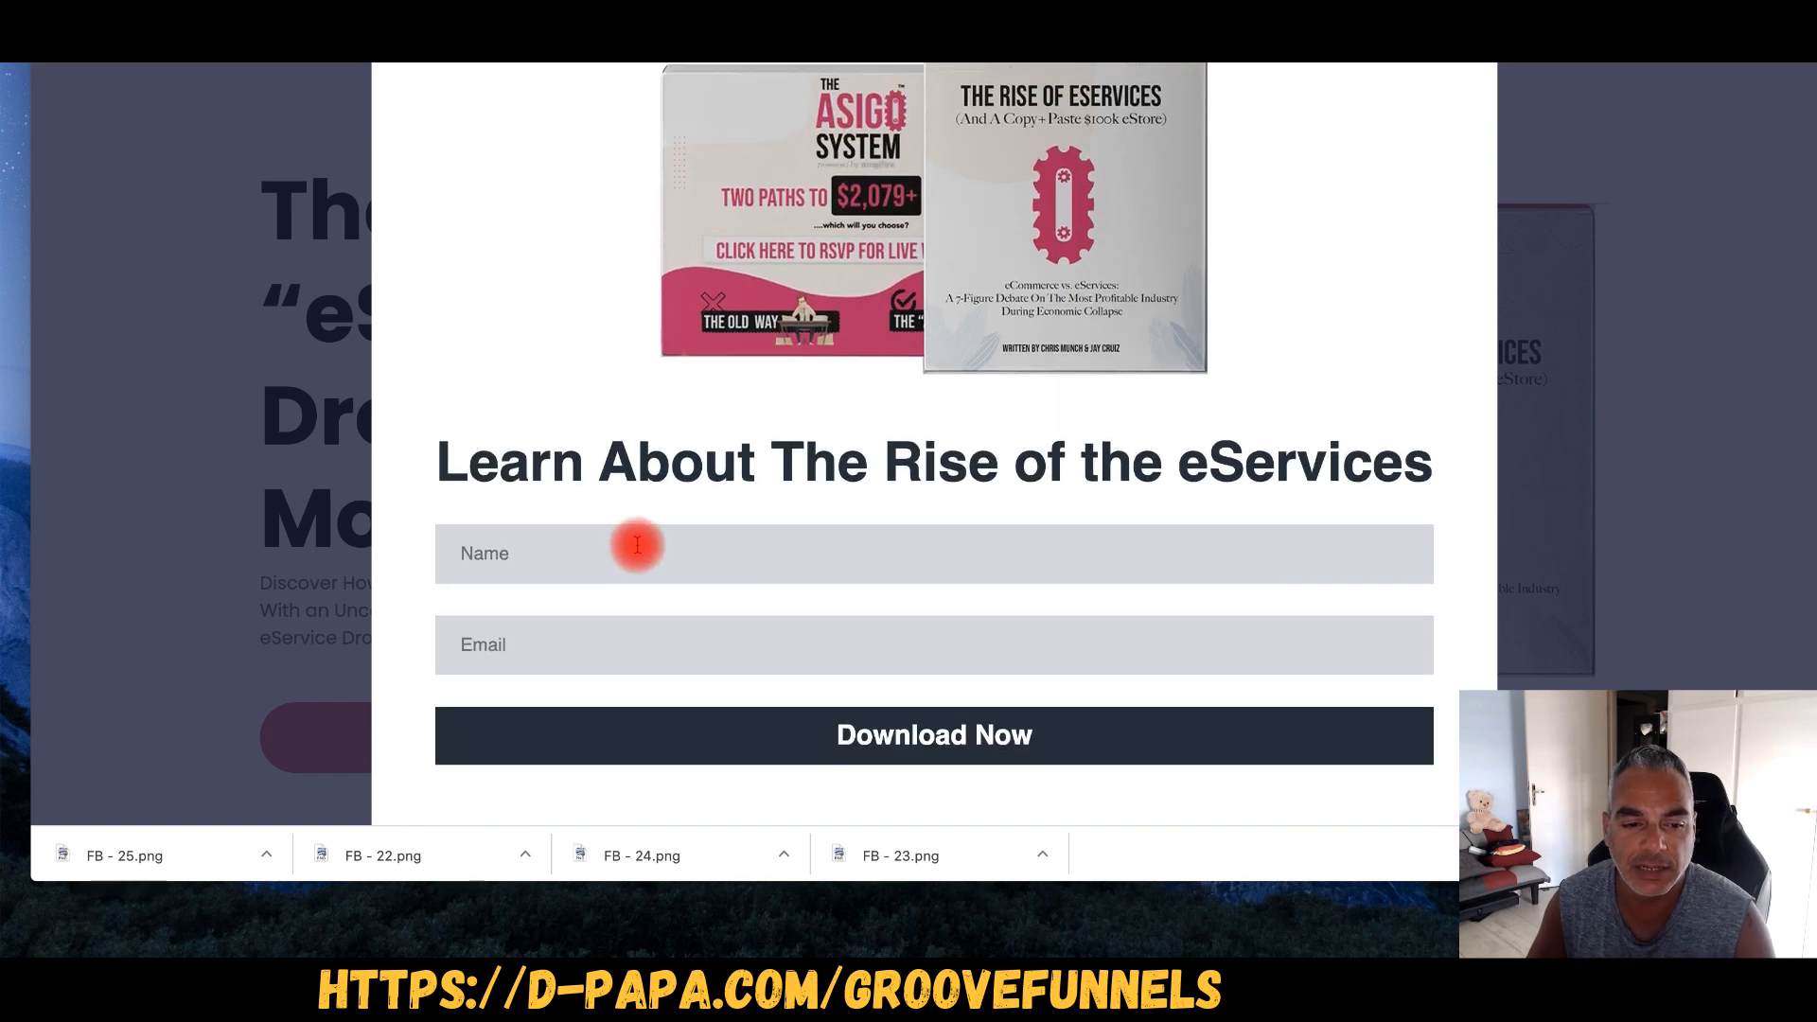
{"action": "left_click", "coordinate": [637, 545]}
{"action": "type", "text": "demetris"}
{"action": "key", "text": "Tab"}
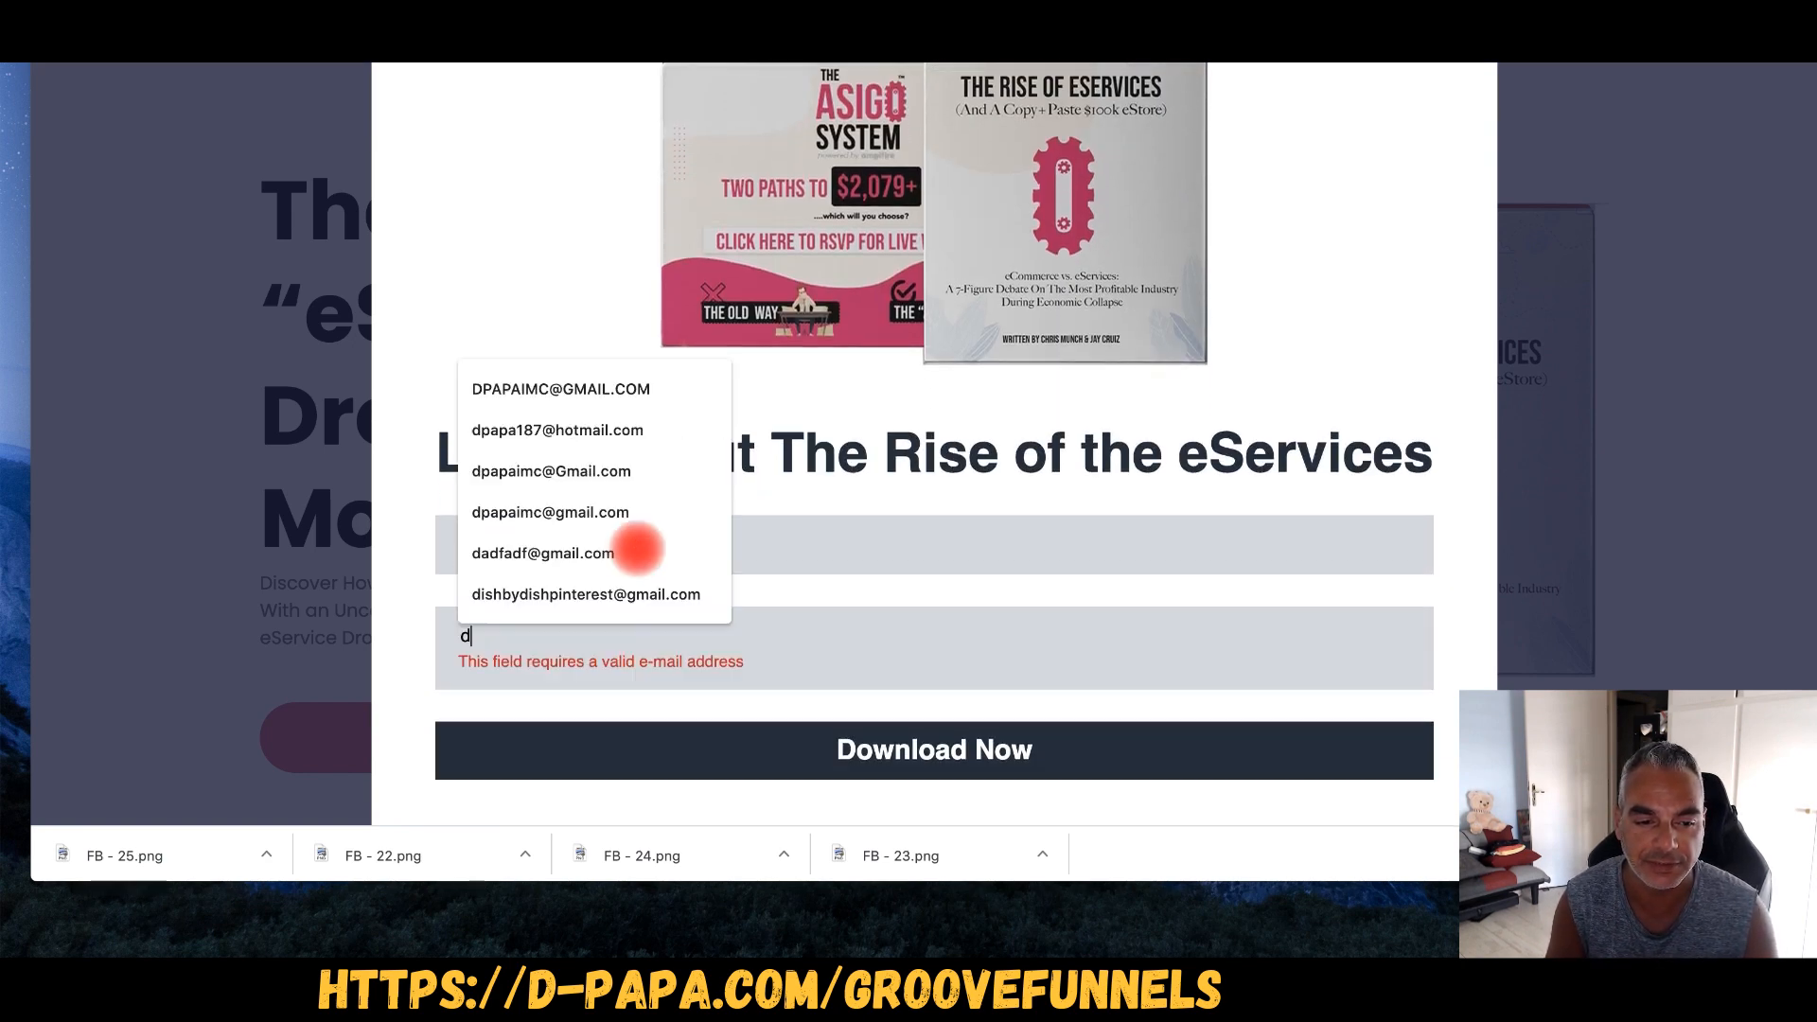
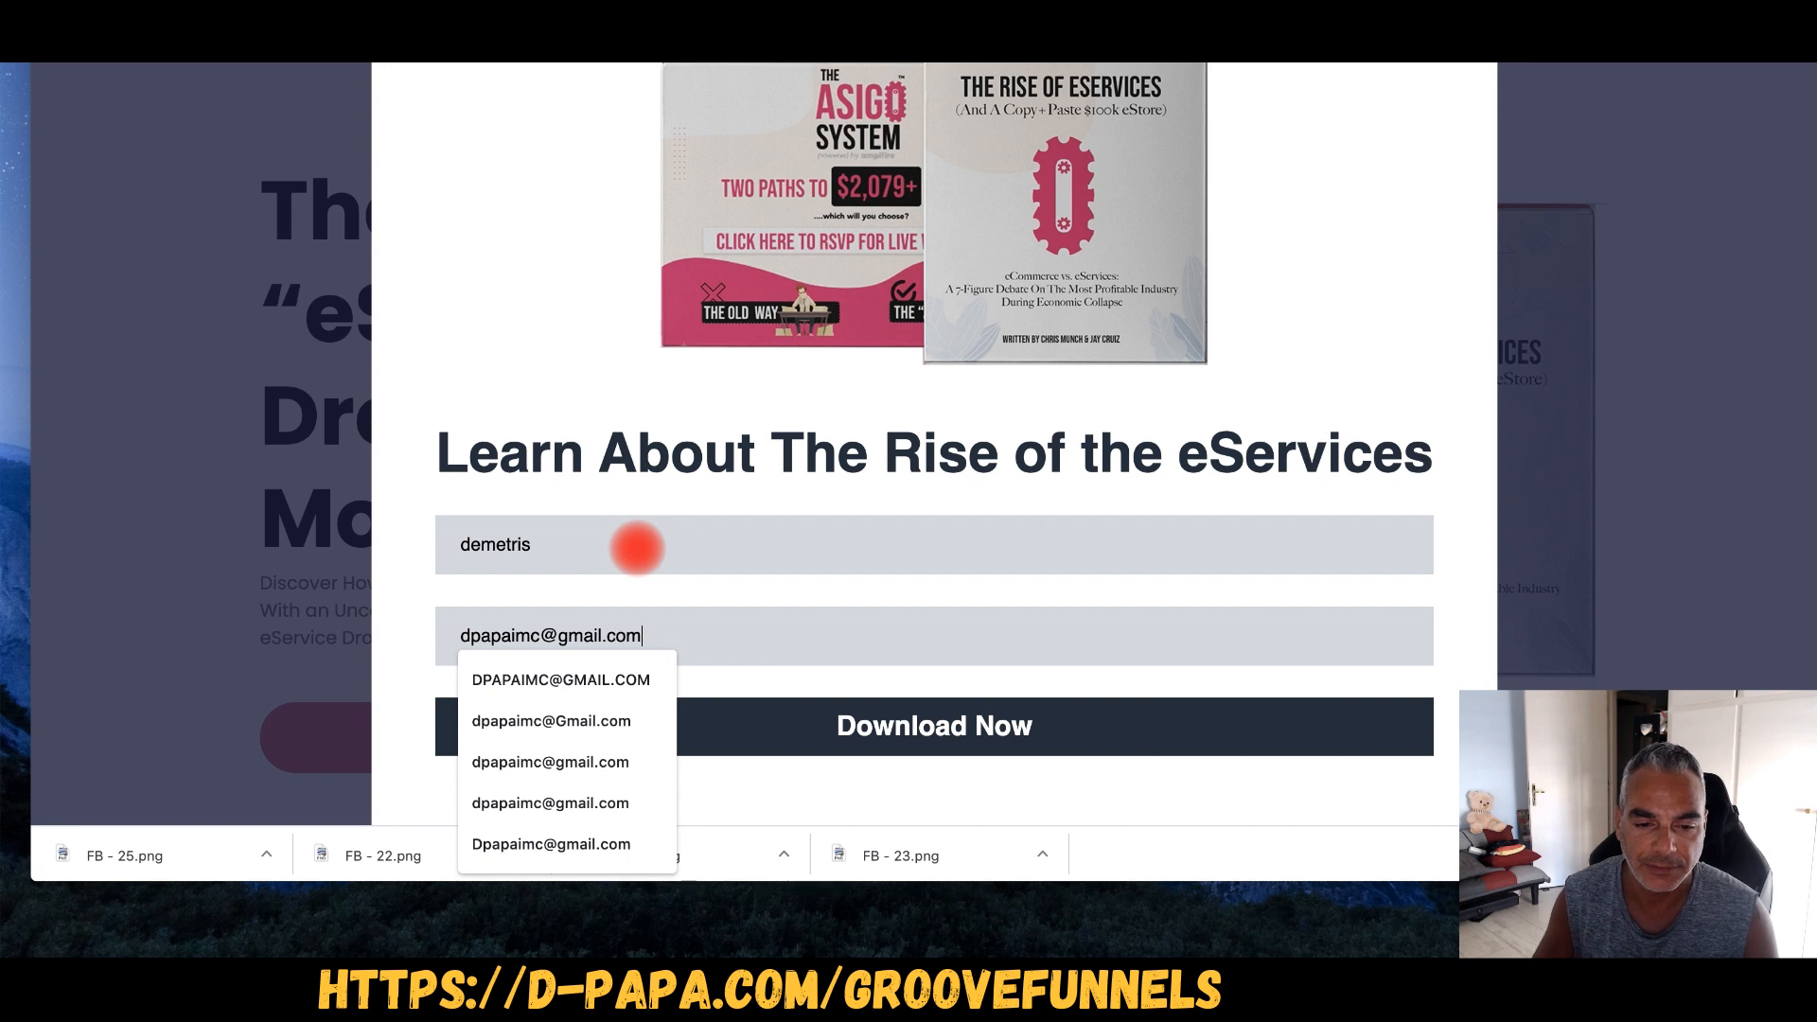
{"action": "left_click", "coordinate": [970, 748]}
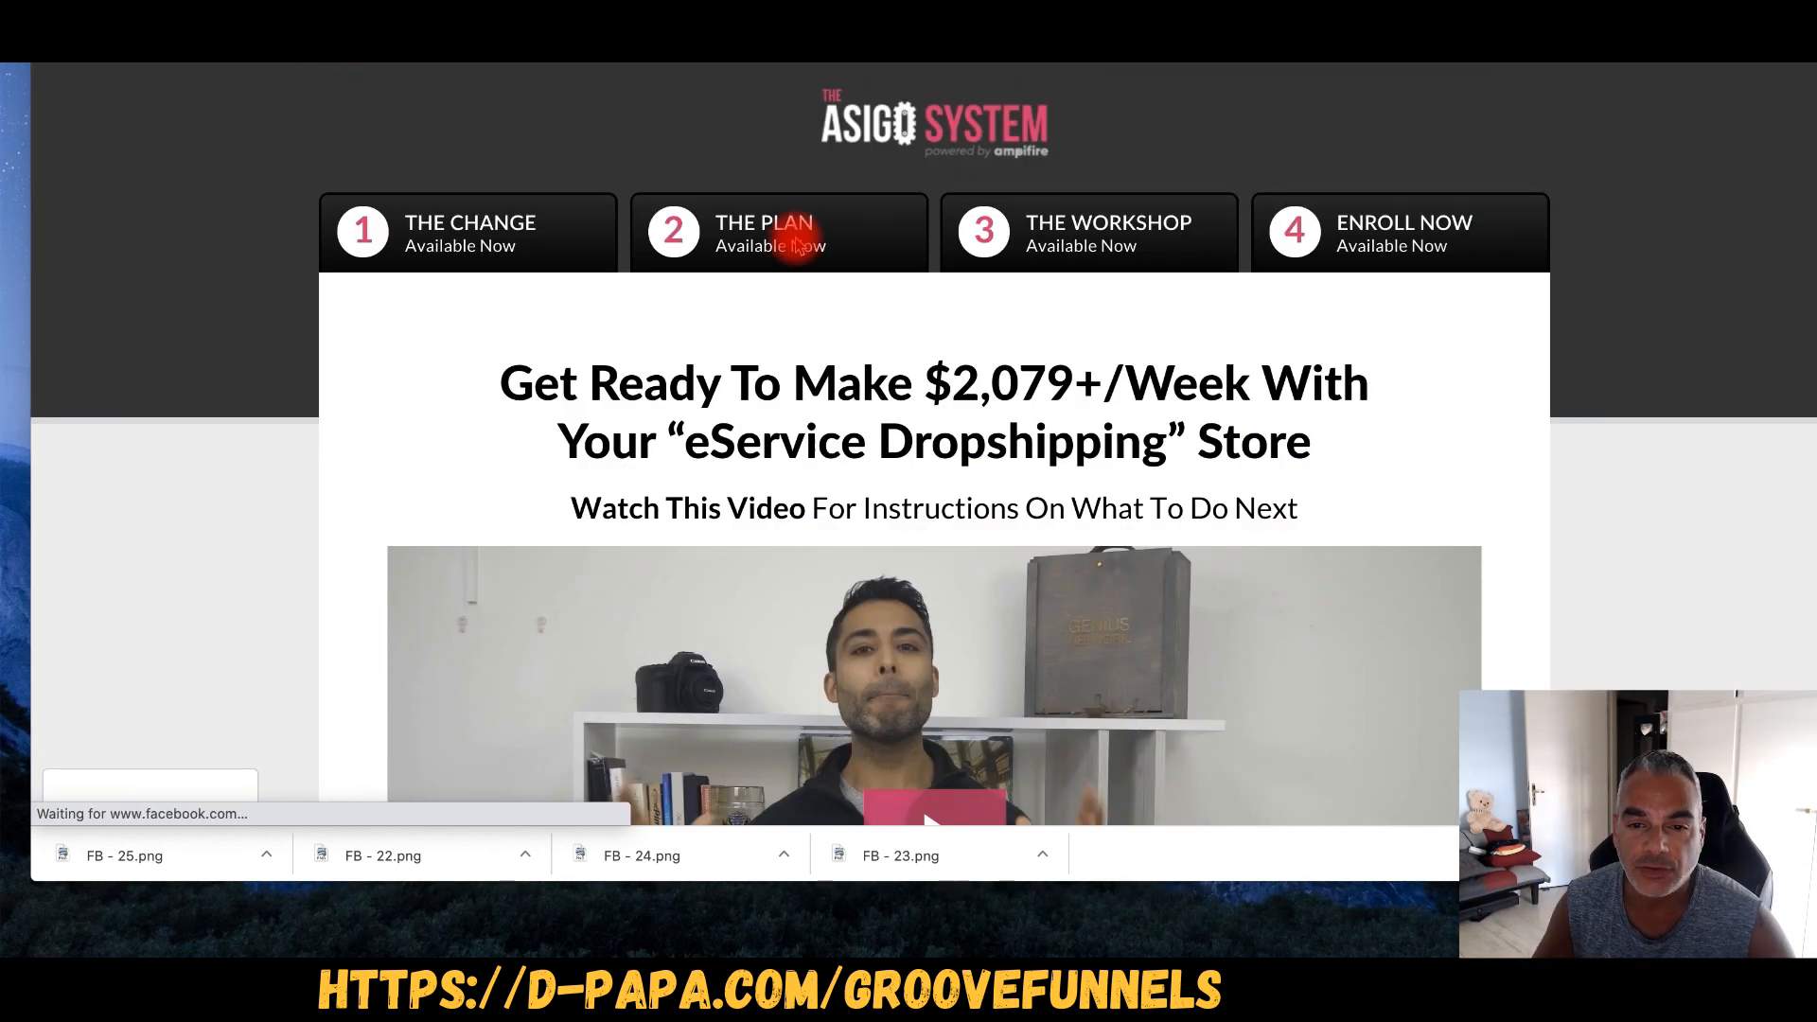
- Scroll through the Asigo offer page, then switch to the AWeber dashboard
{"action": "scroll", "coordinate": [1362, 428], "scroll_direction": "down", "scroll_amount": 6}
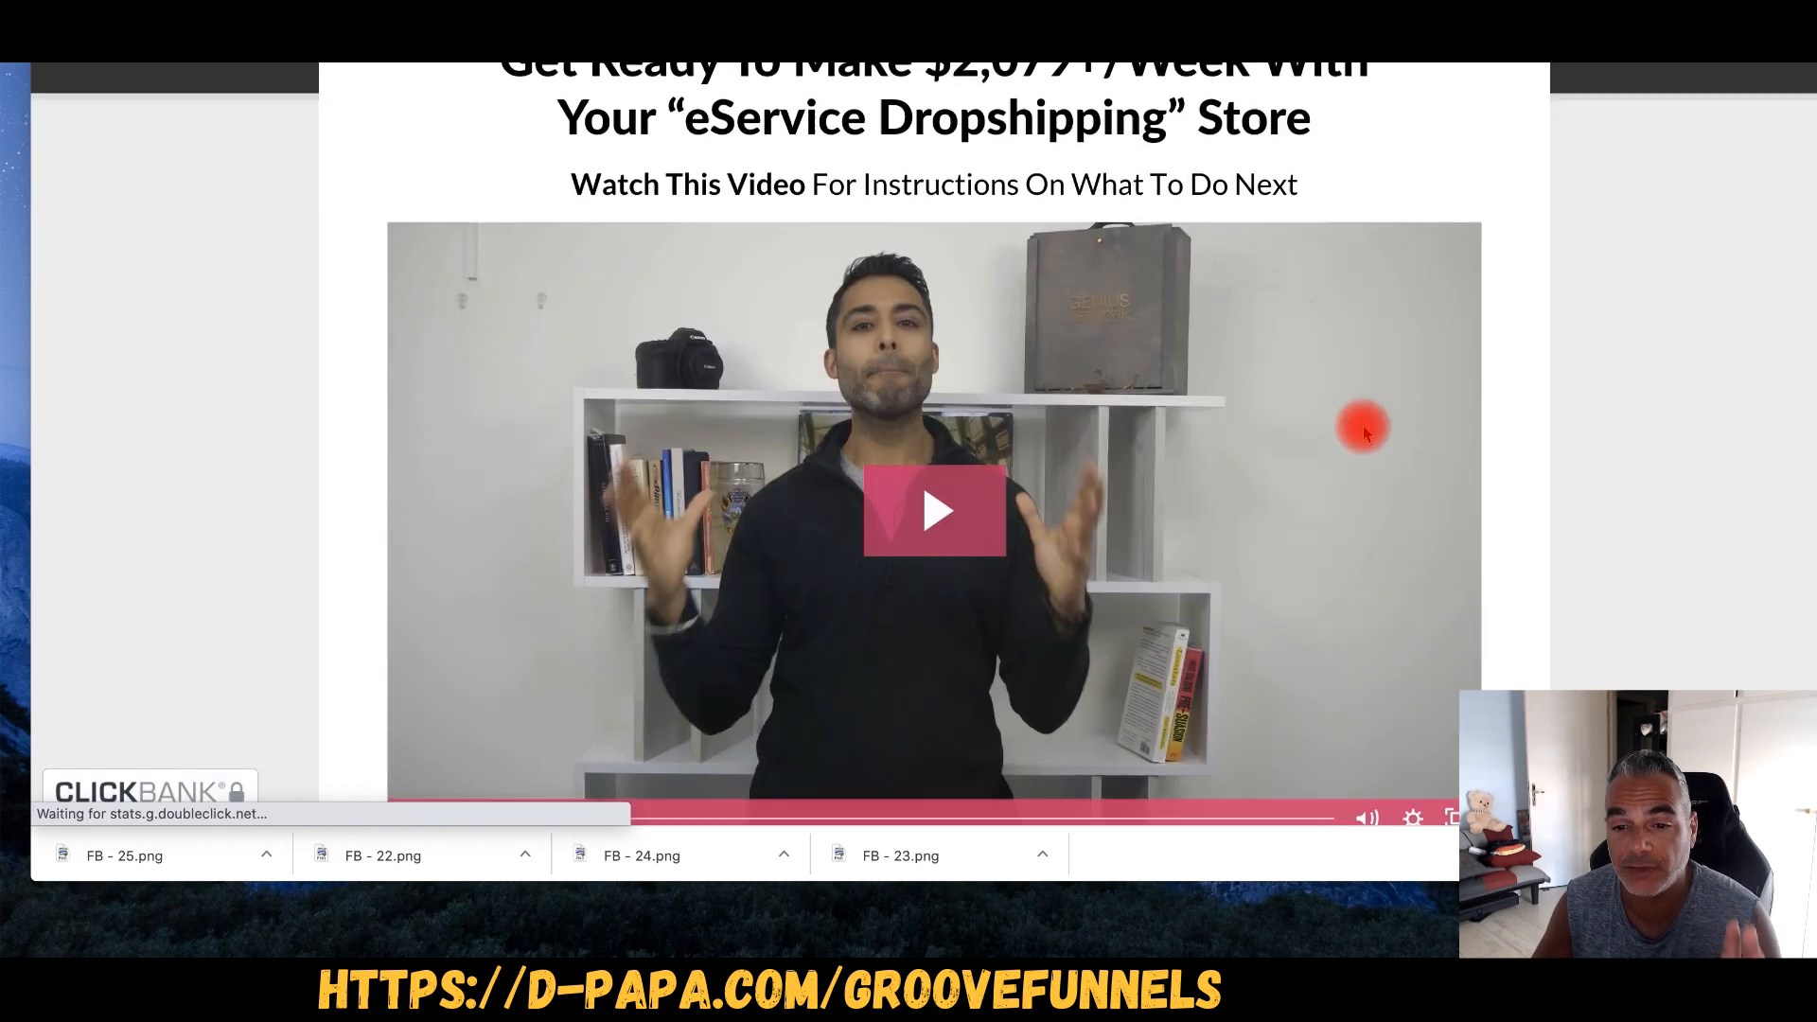
{"action": "scroll", "coordinate": [1361, 427], "scroll_direction": "down", "scroll_amount": 10}
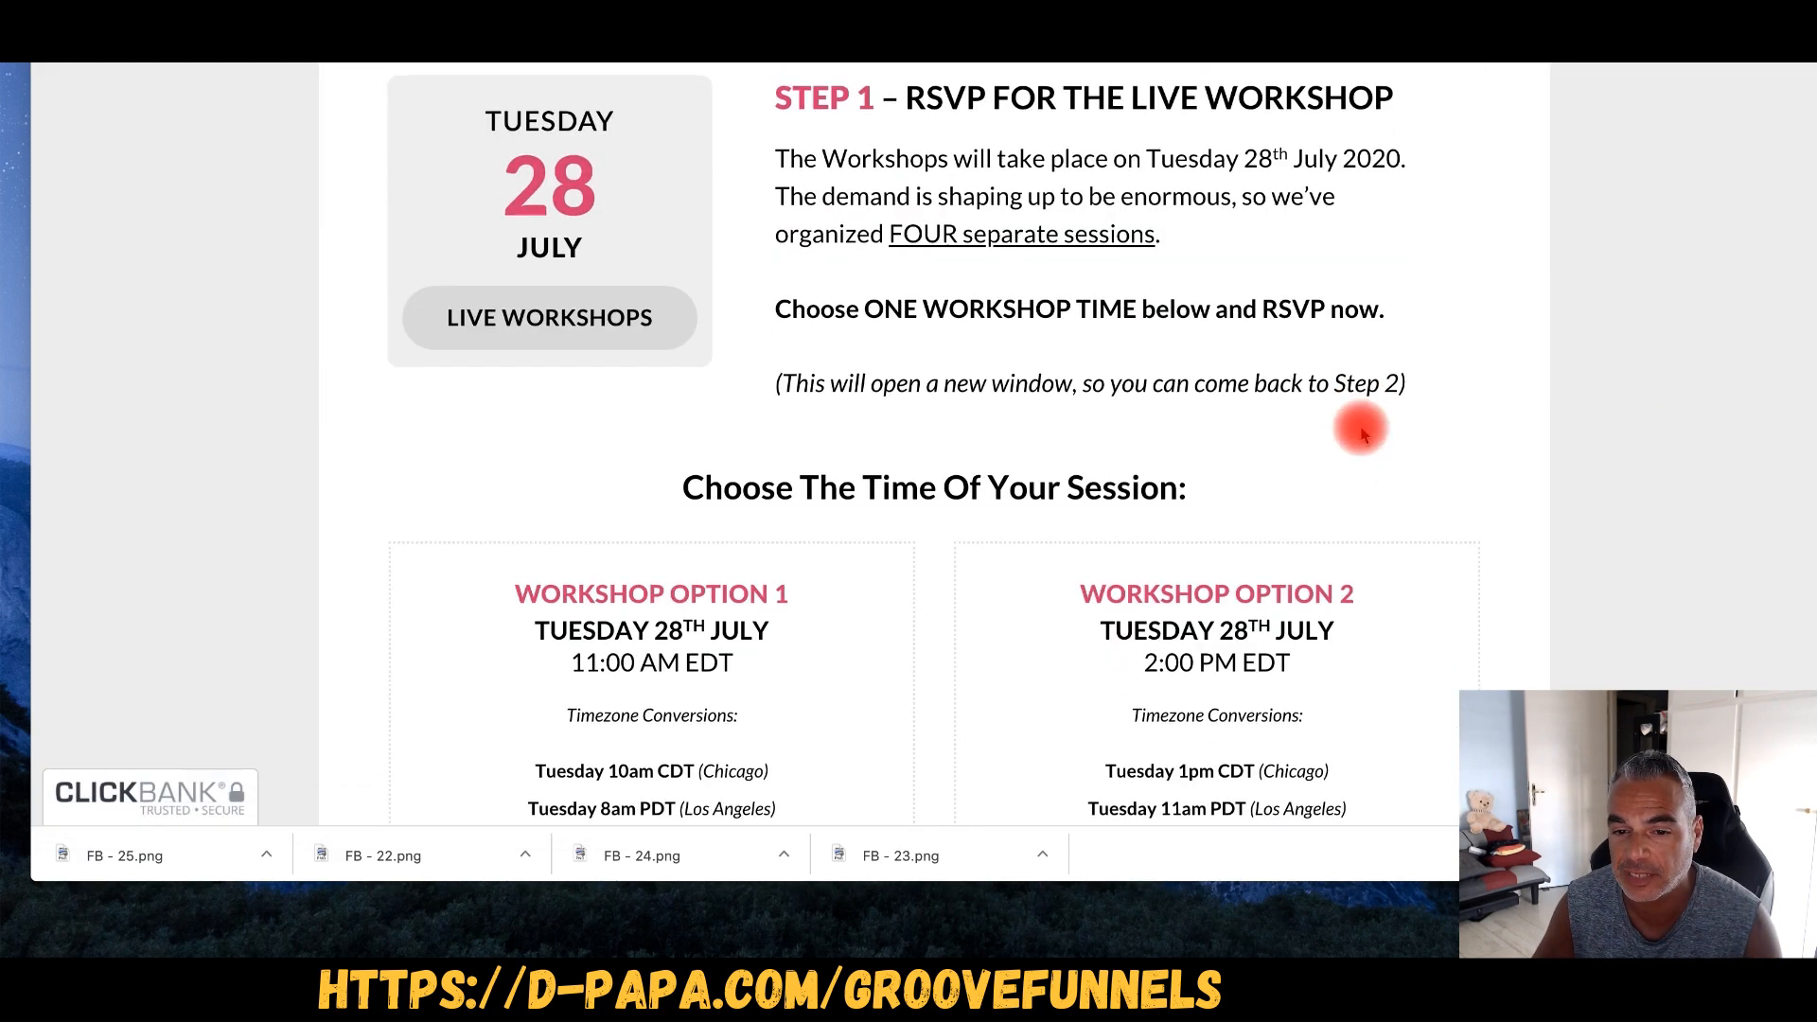
{"action": "scroll", "coordinate": [852, 446], "scroll_direction": "down", "scroll_amount": 7}
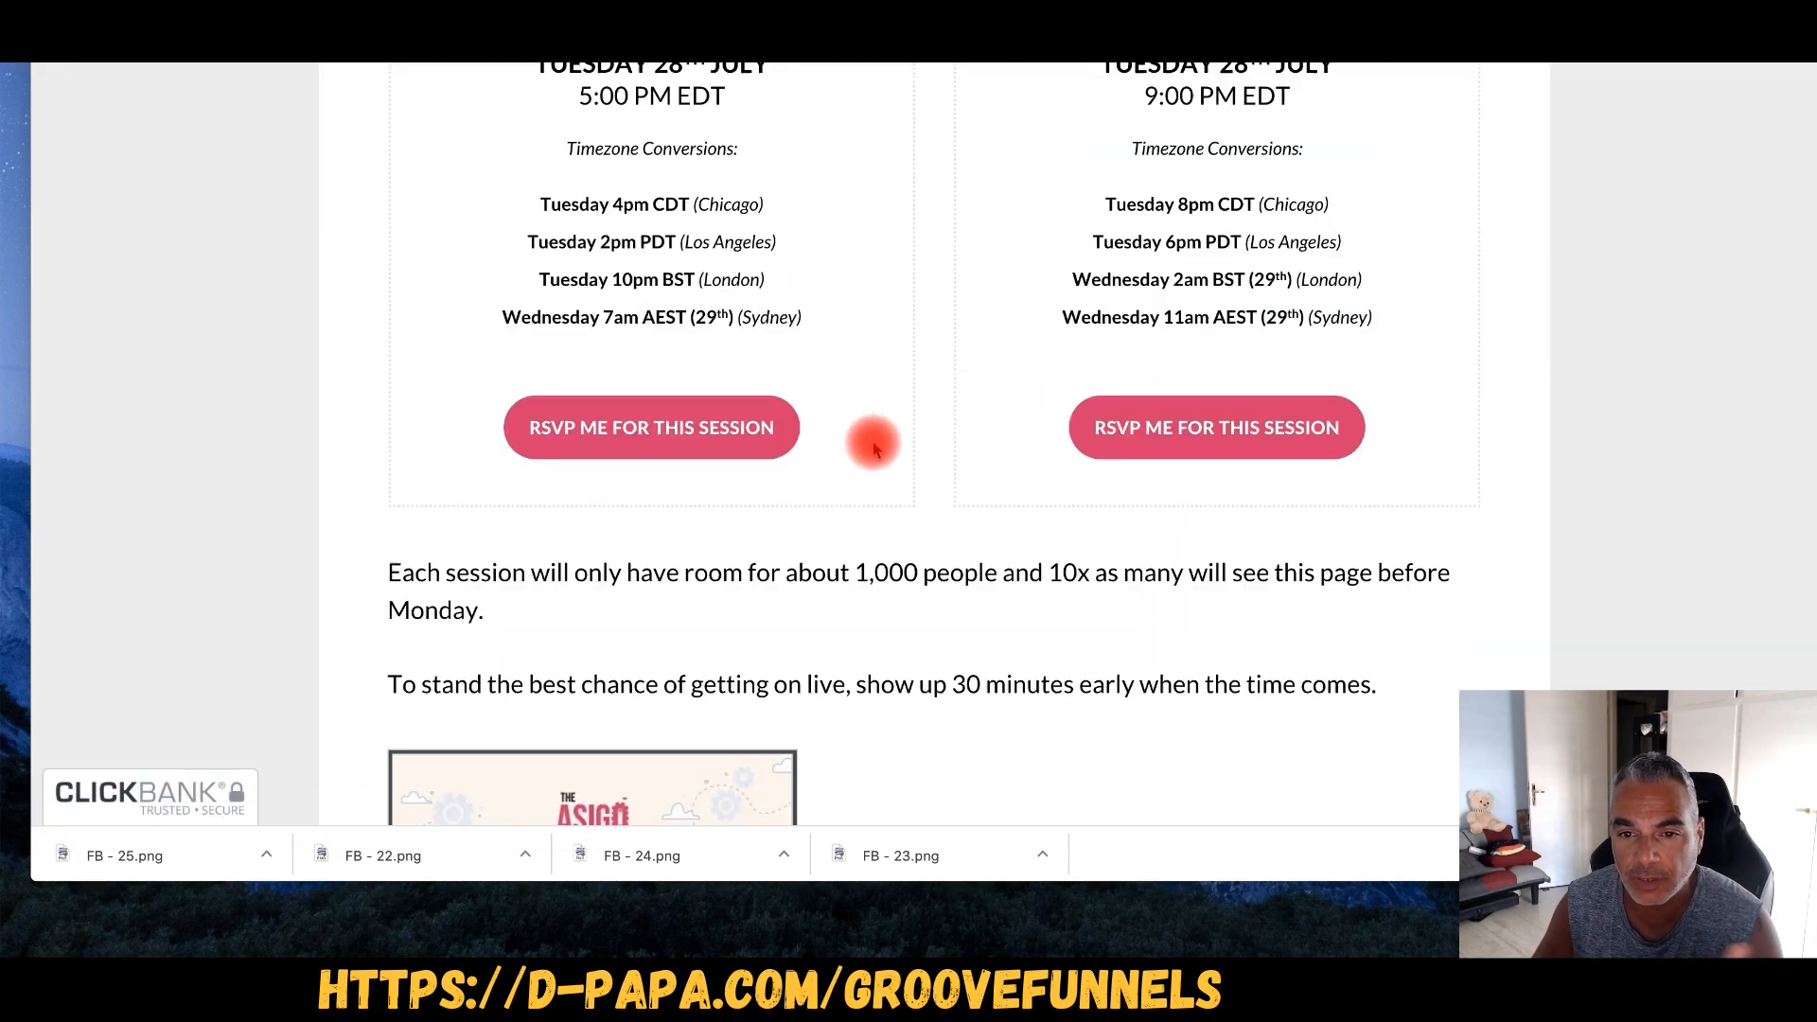
{"action": "scroll", "coordinate": [873, 440], "scroll_direction": "up", "scroll_amount": 2}
{"action": "scroll", "coordinate": [873, 440], "scroll_direction": "down", "scroll_amount": 7}
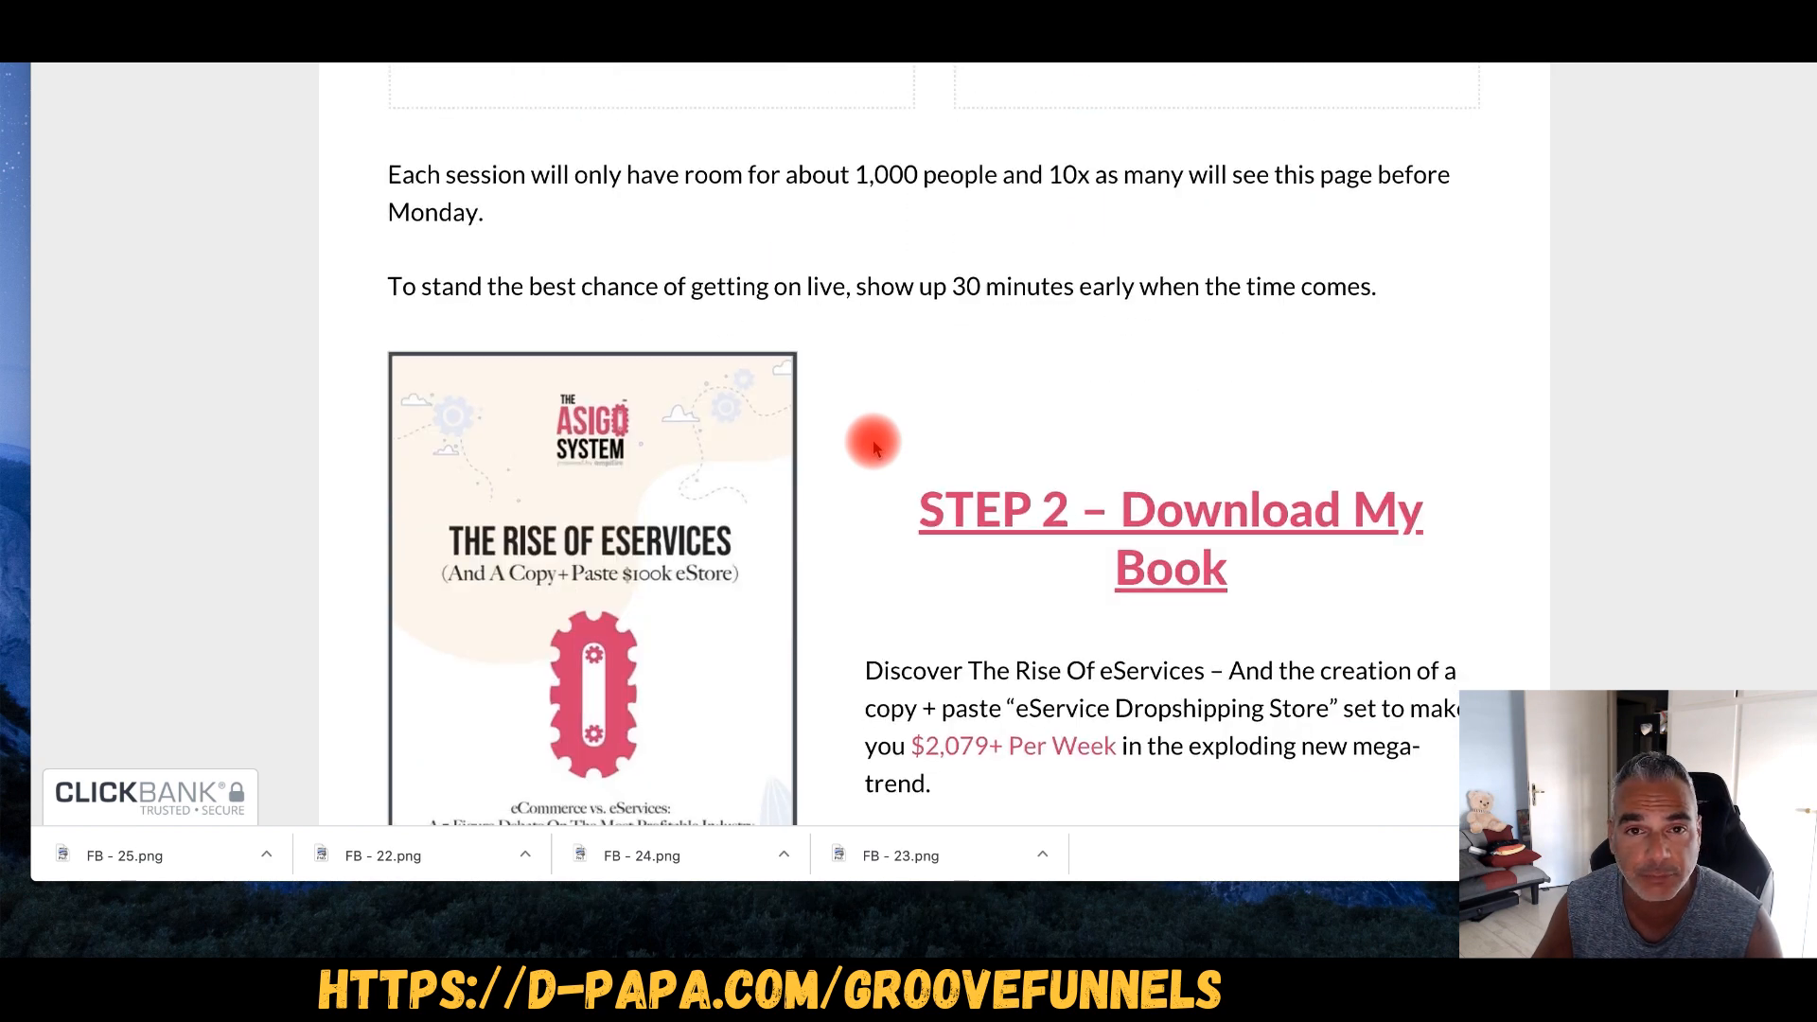
{"action": "scroll", "coordinate": [873, 440], "scroll_direction": "down", "scroll_amount": 4}
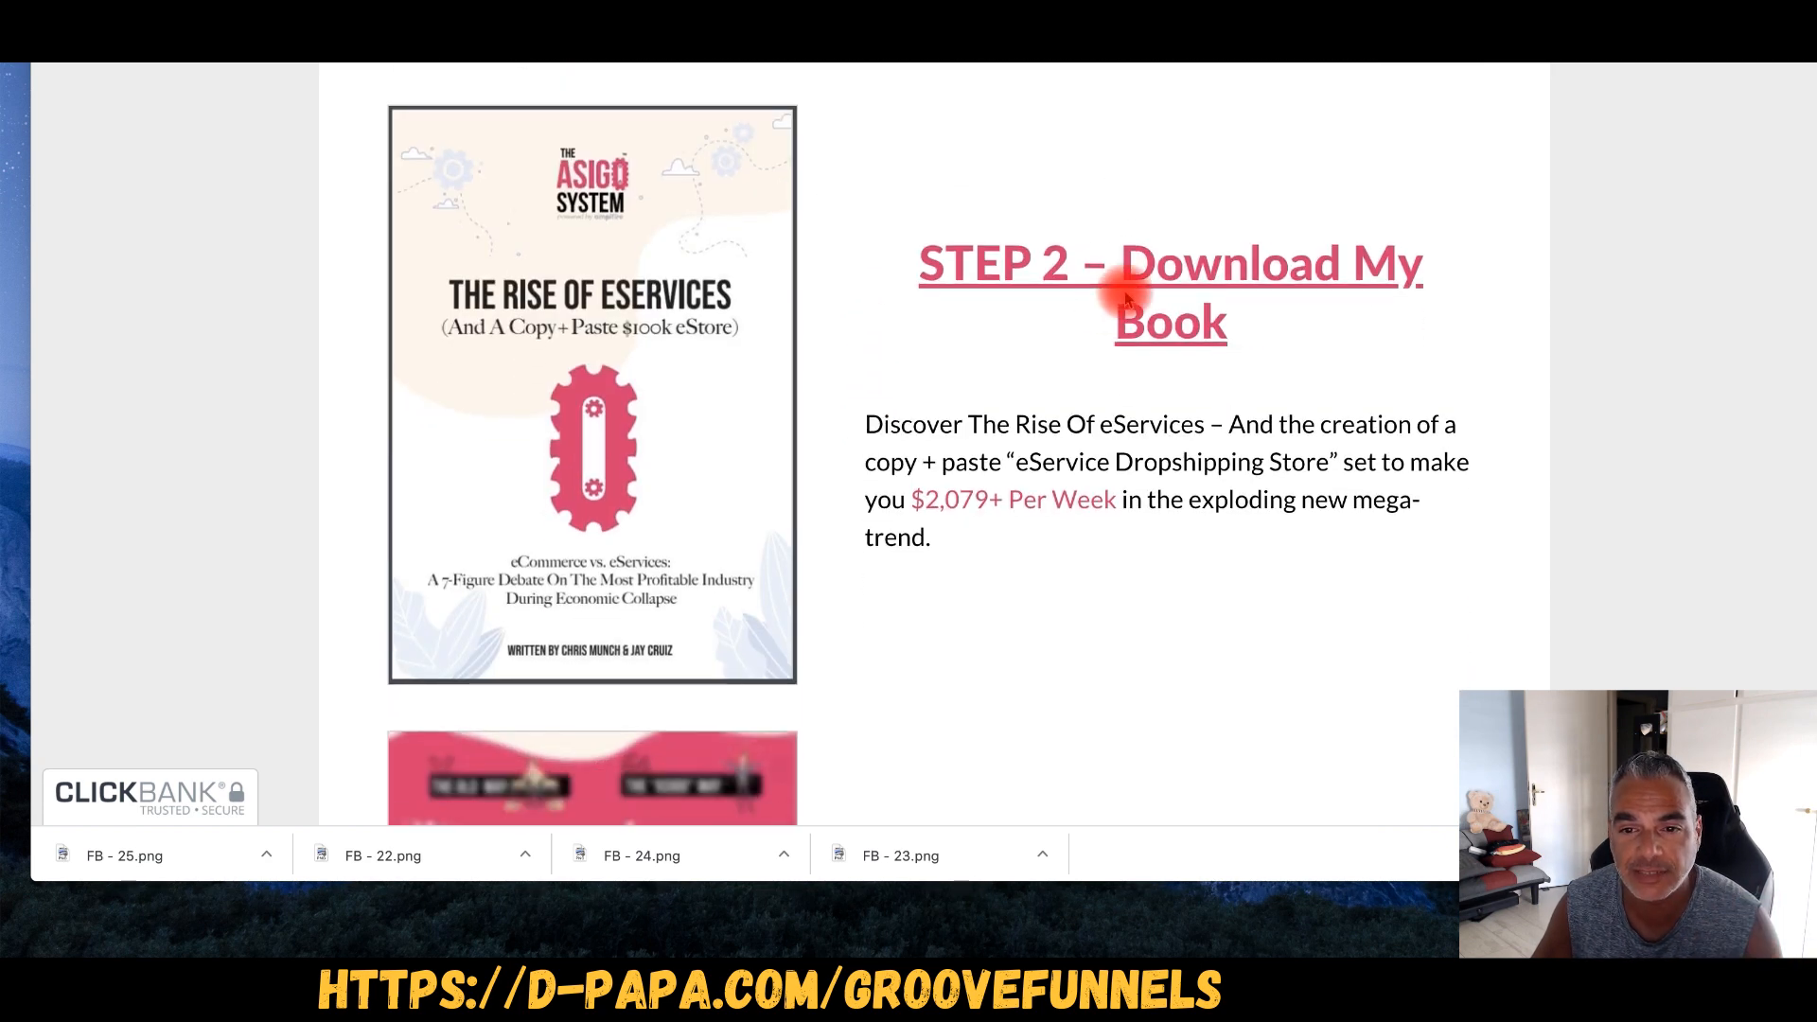
{"action": "scroll", "coordinate": [978, 515], "scroll_direction": "down", "scroll_amount": 10}
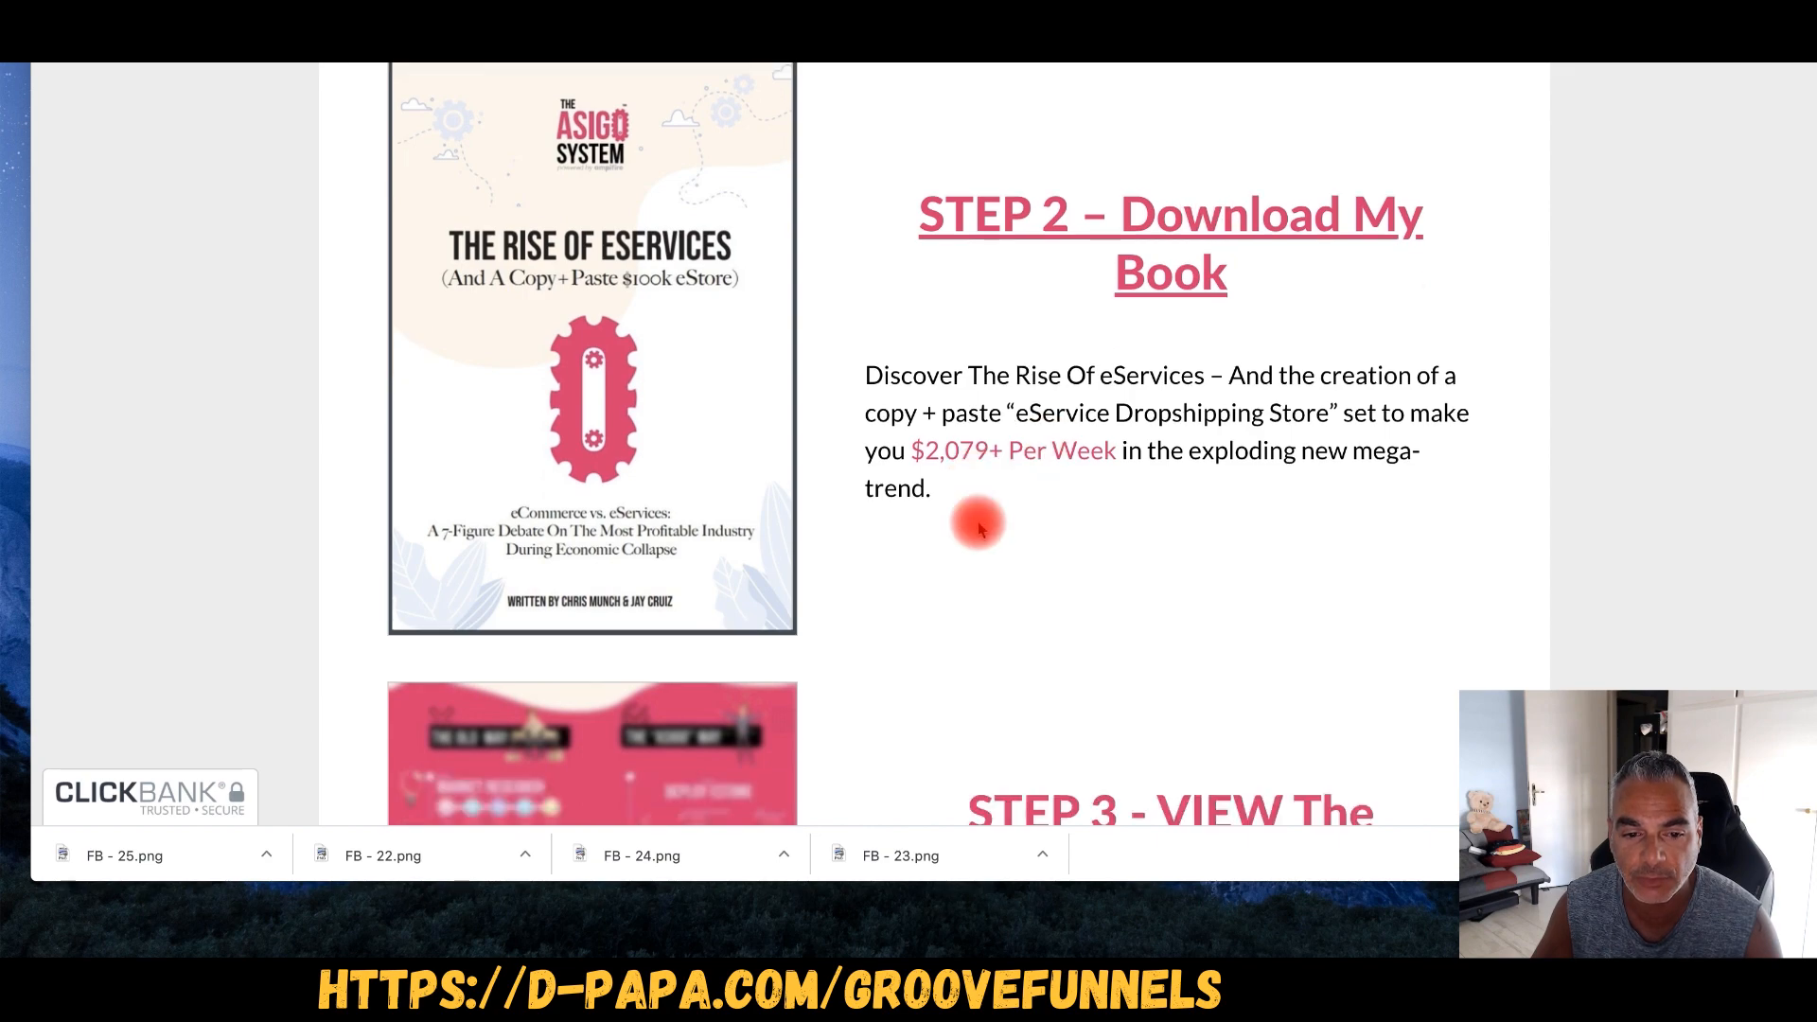
{"action": "scroll", "coordinate": [1104, 270], "scroll_direction": "down", "scroll_amount": 1}
{"action": "scroll", "coordinate": [1205, 373], "scroll_direction": "down", "scroll_amount": 12}
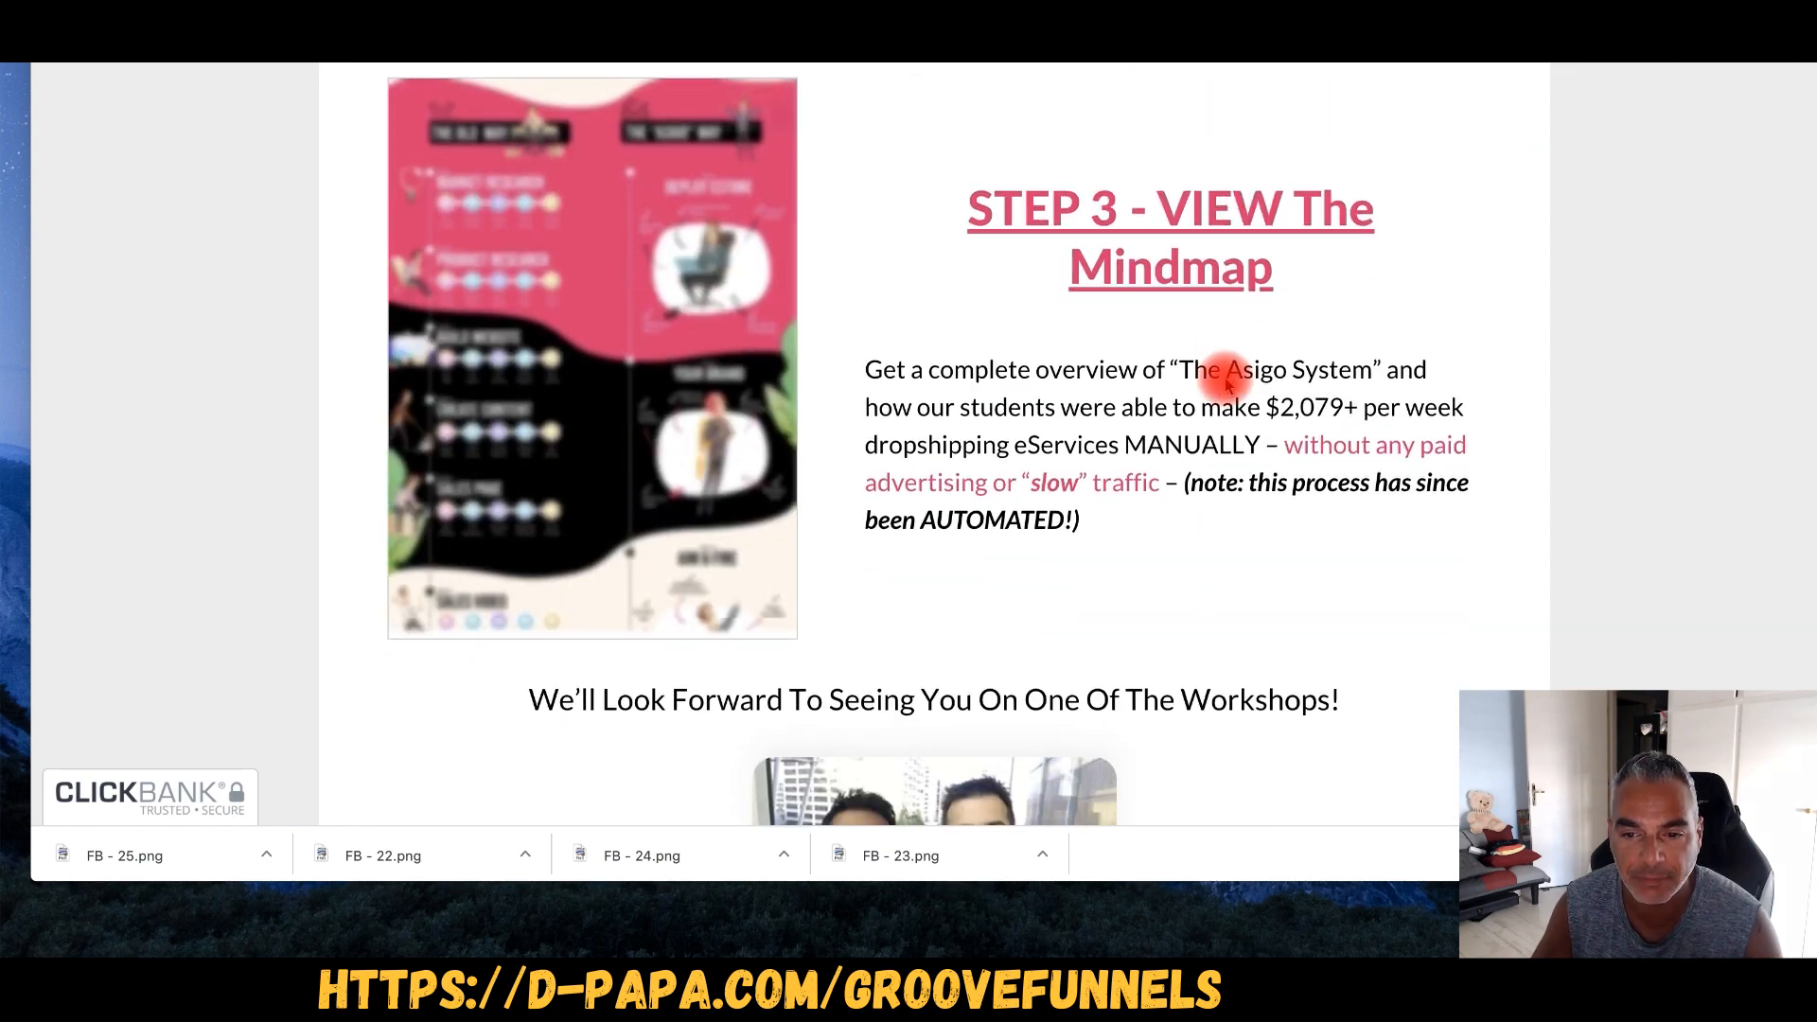
{"action": "scroll", "coordinate": [1240, 441], "scroll_direction": "down", "scroll_amount": 3}
{"action": "scroll", "coordinate": [1237, 417], "scroll_direction": "up", "scroll_amount": 20}
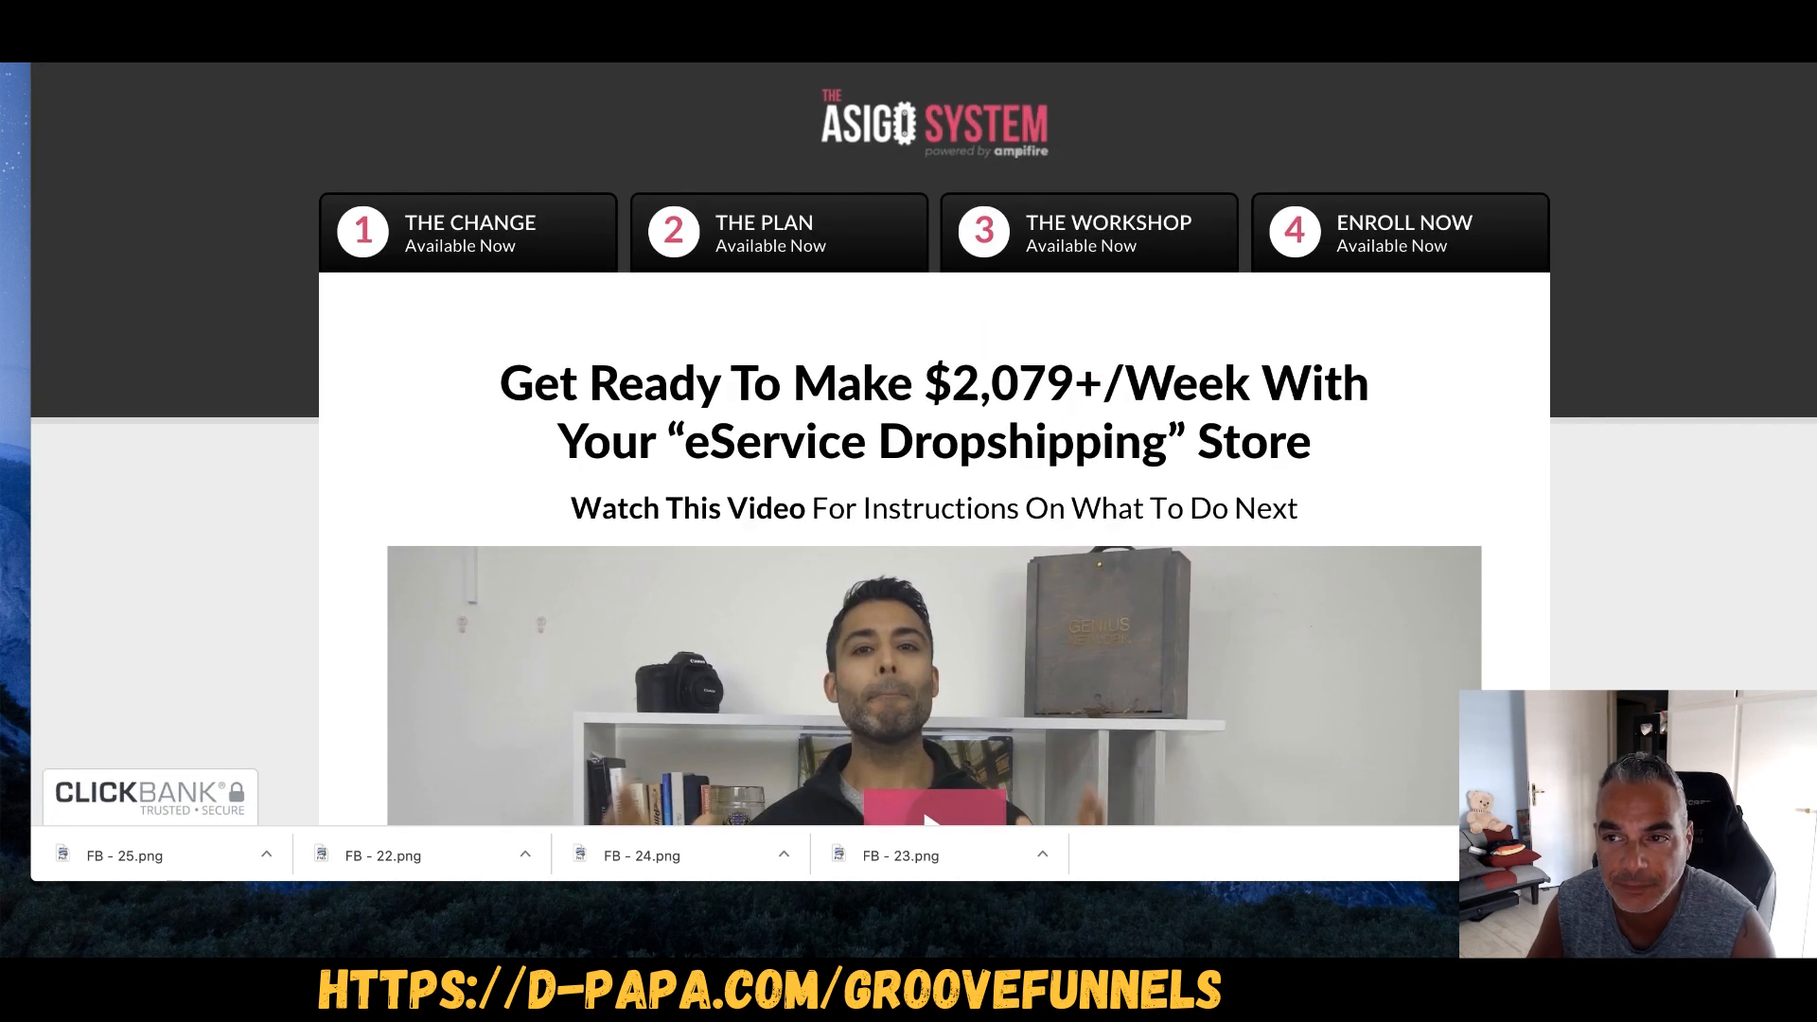
{"action": "key", "text": "ctrl+Tab"}
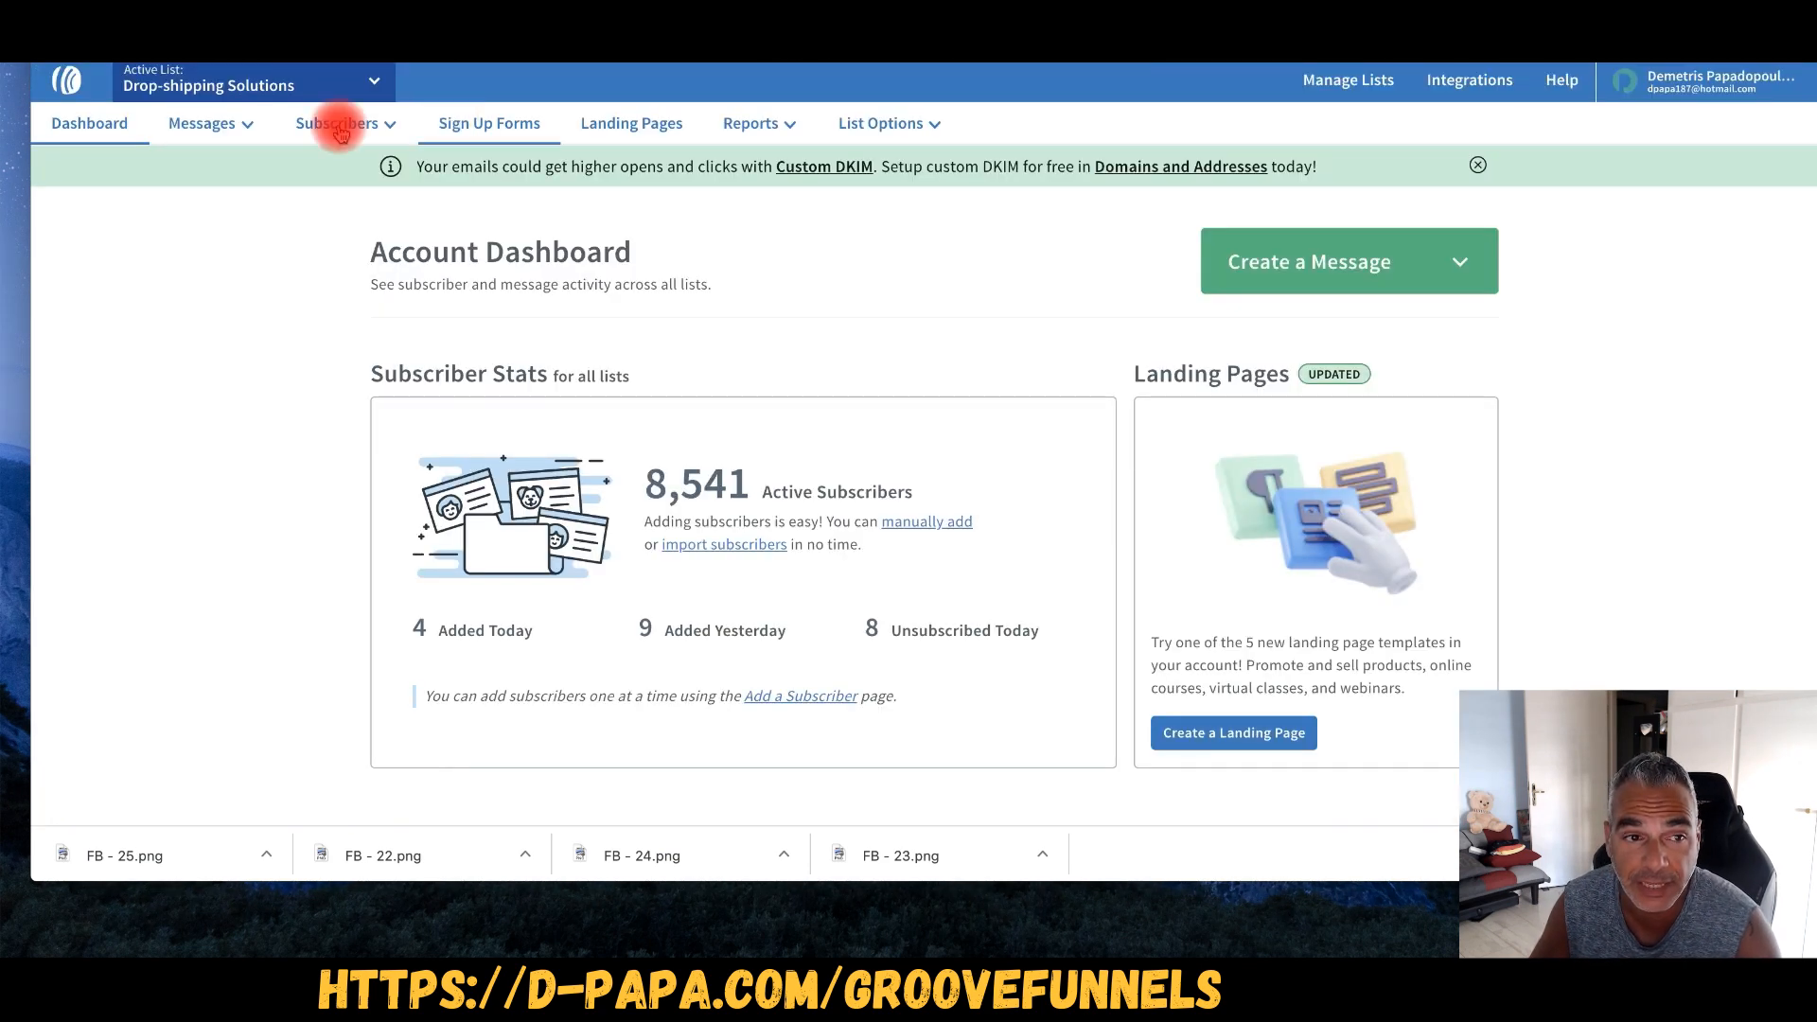
- Open Messages > Follow Up Series and expand the Create a Message dropdown
{"action": "mouse_move", "coordinate": [240, 132]}
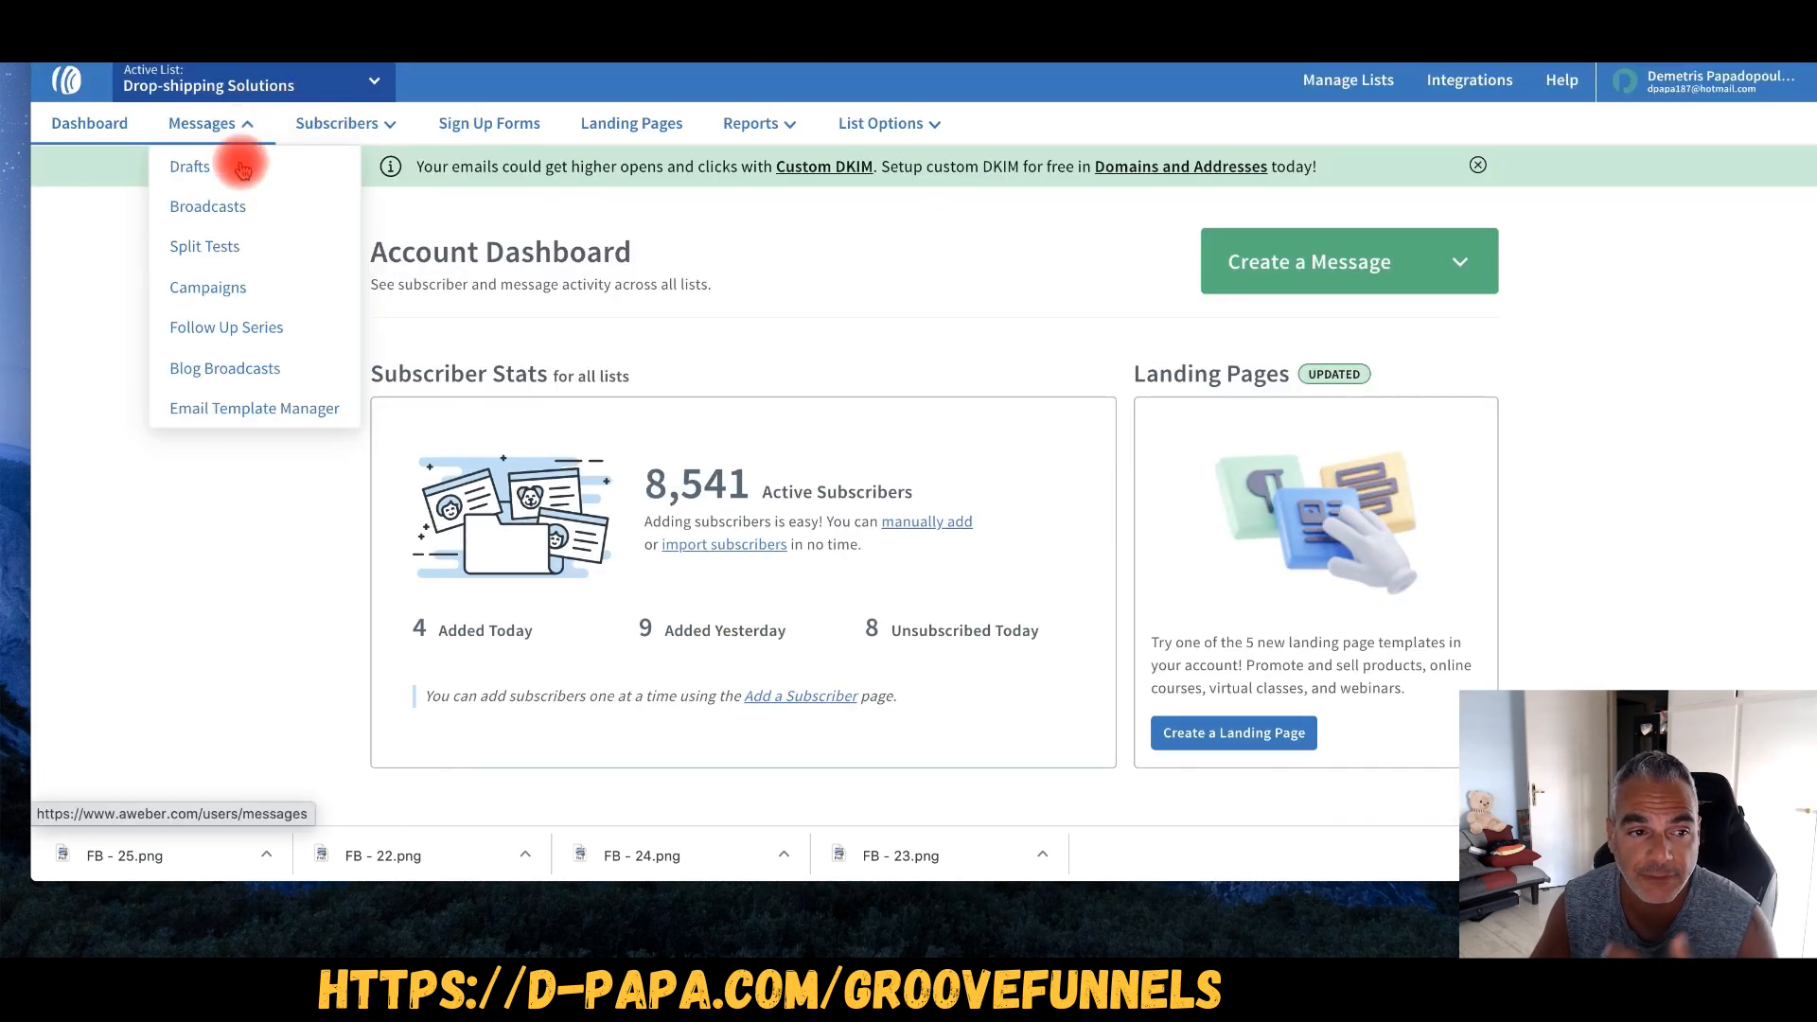
{"action": "left_click", "coordinate": [261, 338]}
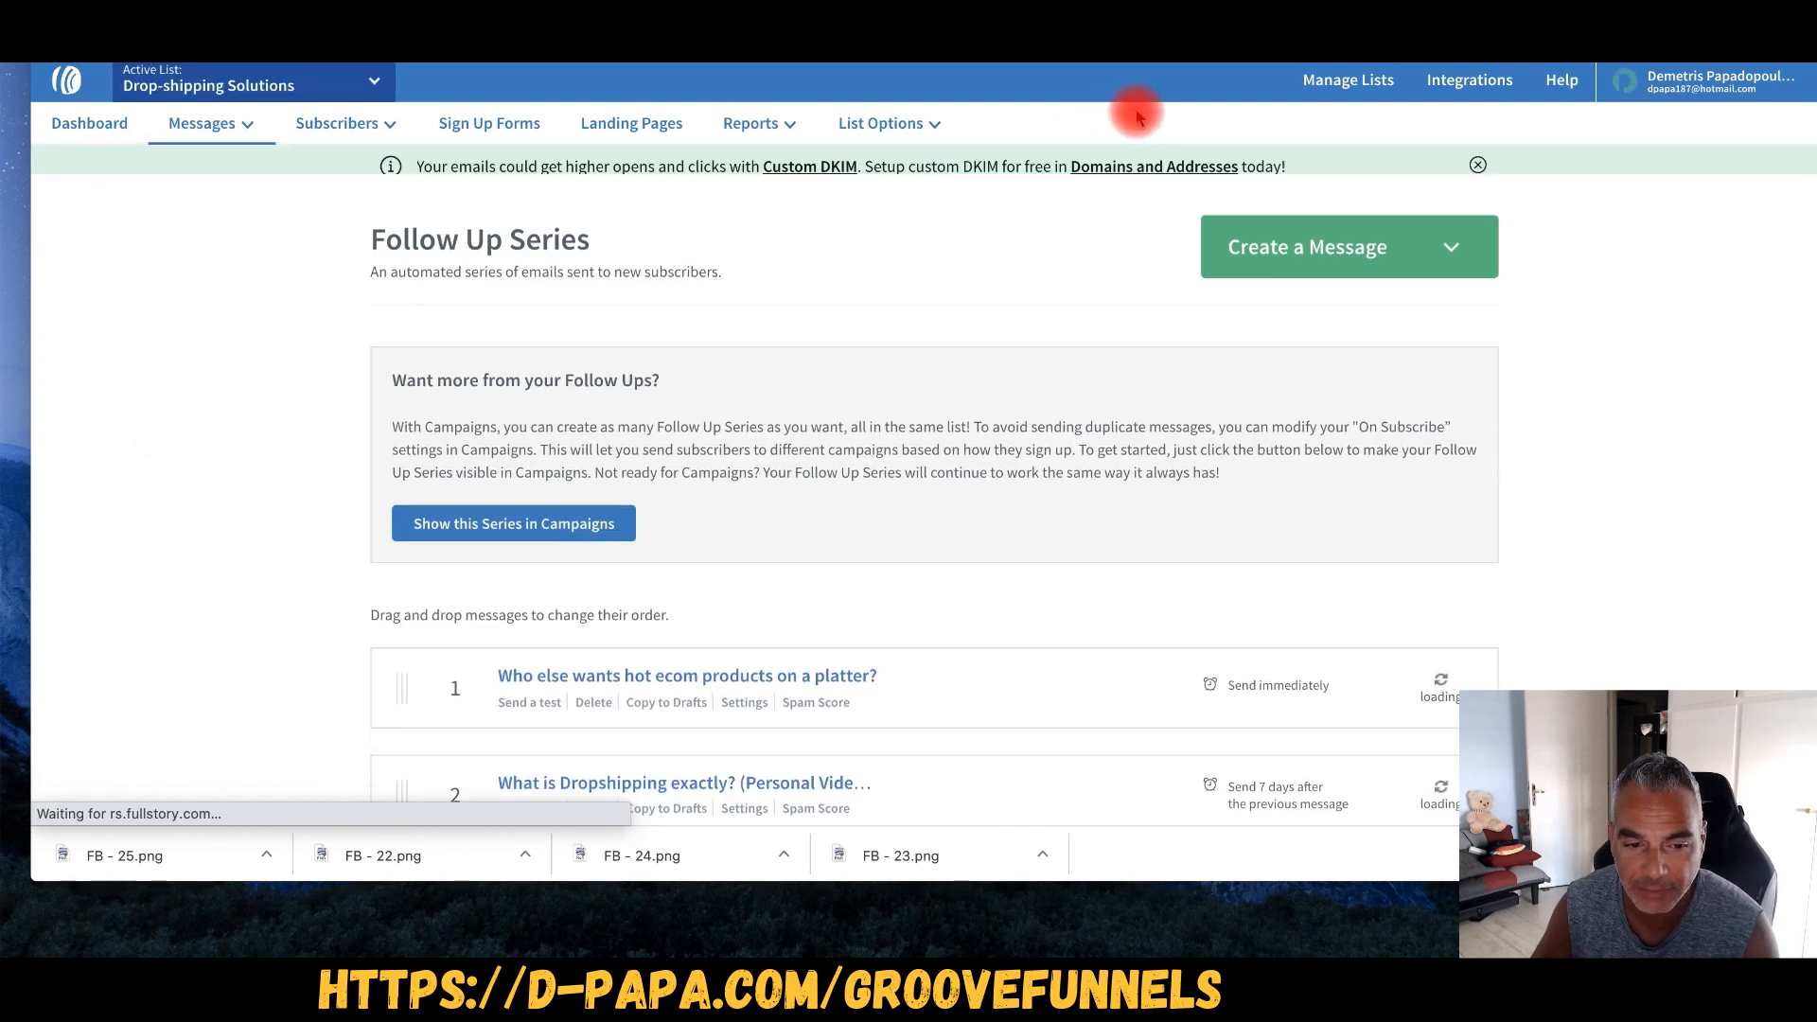
{"action": "scroll", "coordinate": [400, 661], "scroll_direction": "down", "scroll_amount": 2}
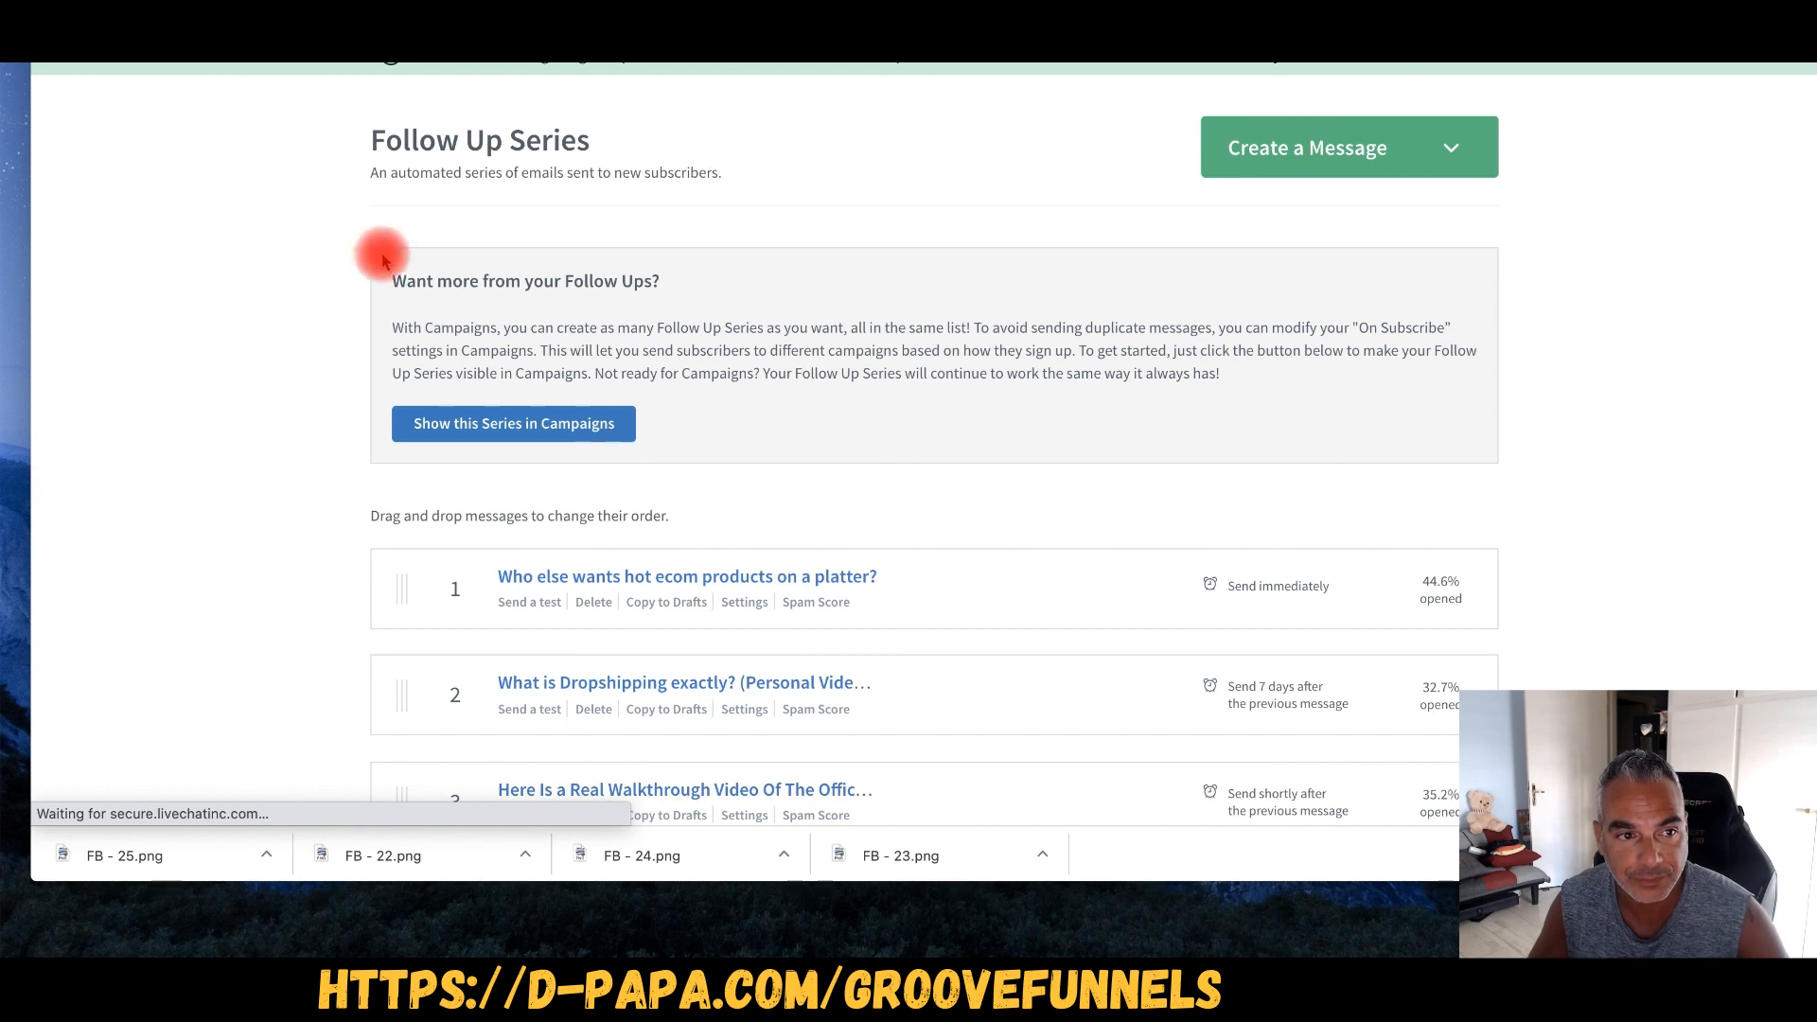
{"action": "scroll", "coordinate": [819, 819], "scroll_direction": "down", "scroll_amount": 8}
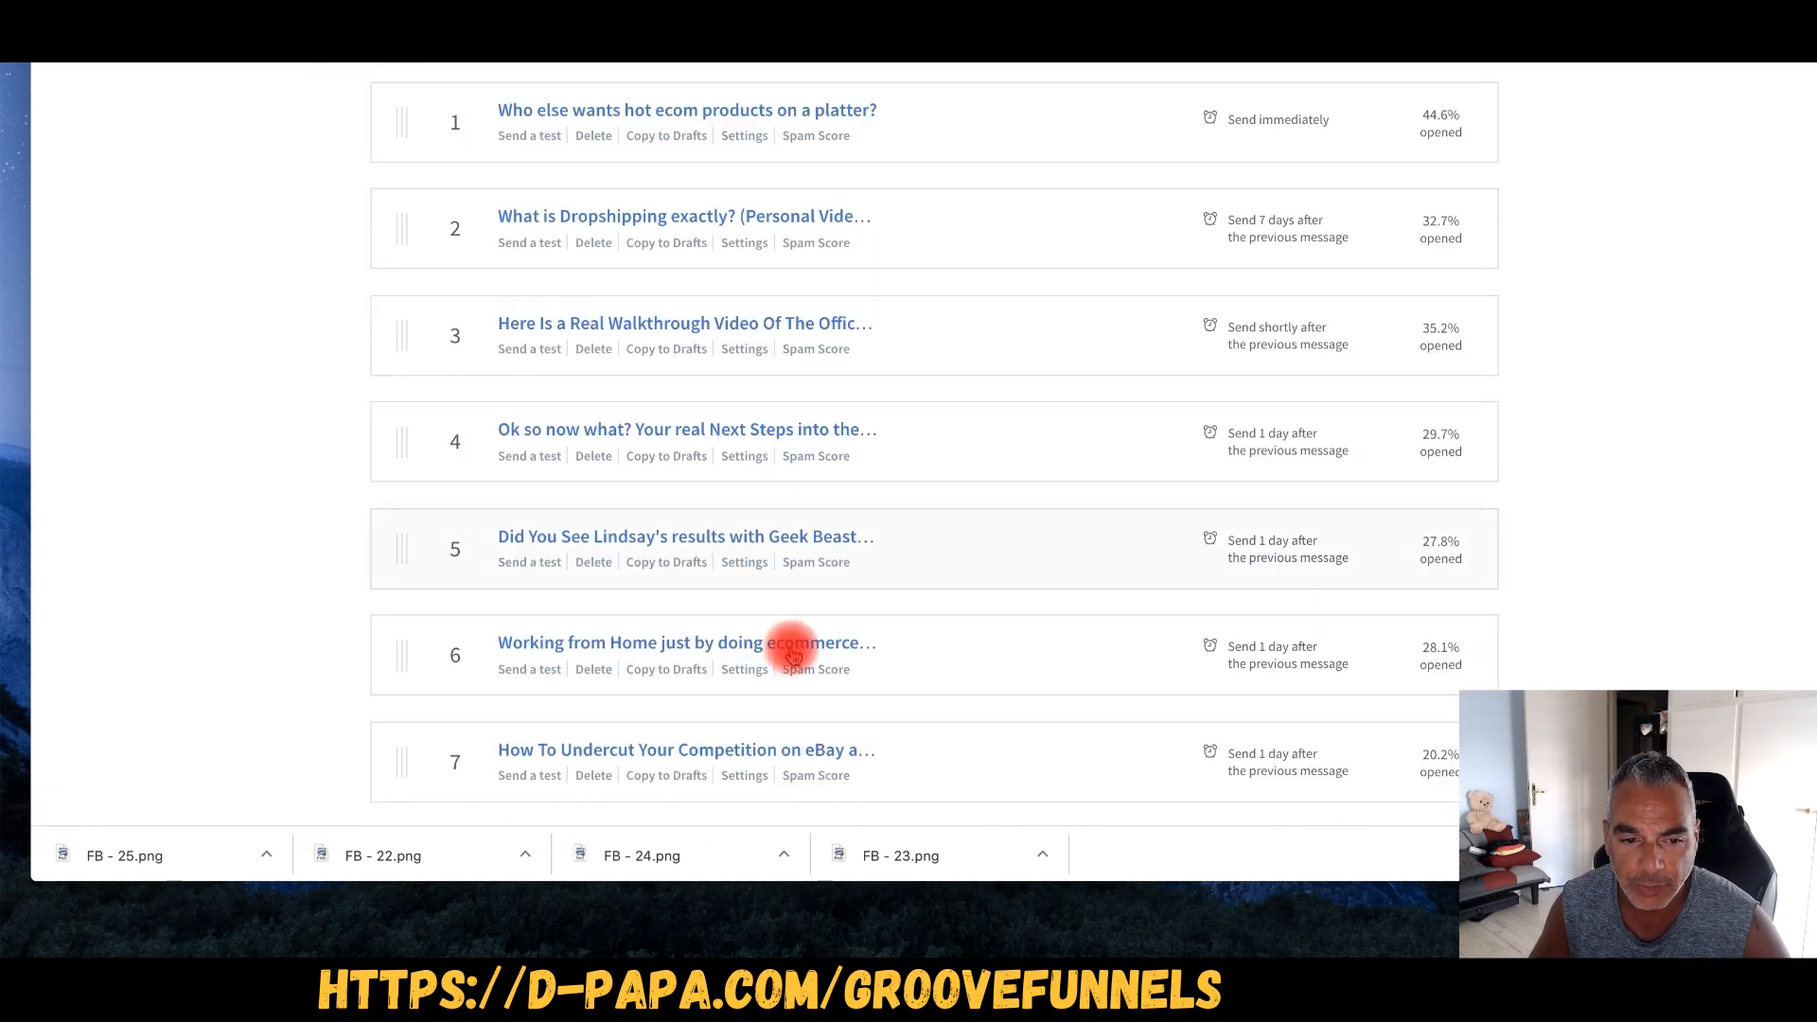
{"action": "scroll", "coordinate": [786, 644], "scroll_direction": "up", "scroll_amount": 10}
{"action": "scroll", "coordinate": [790, 660], "scroll_direction": "down", "scroll_amount": 1}
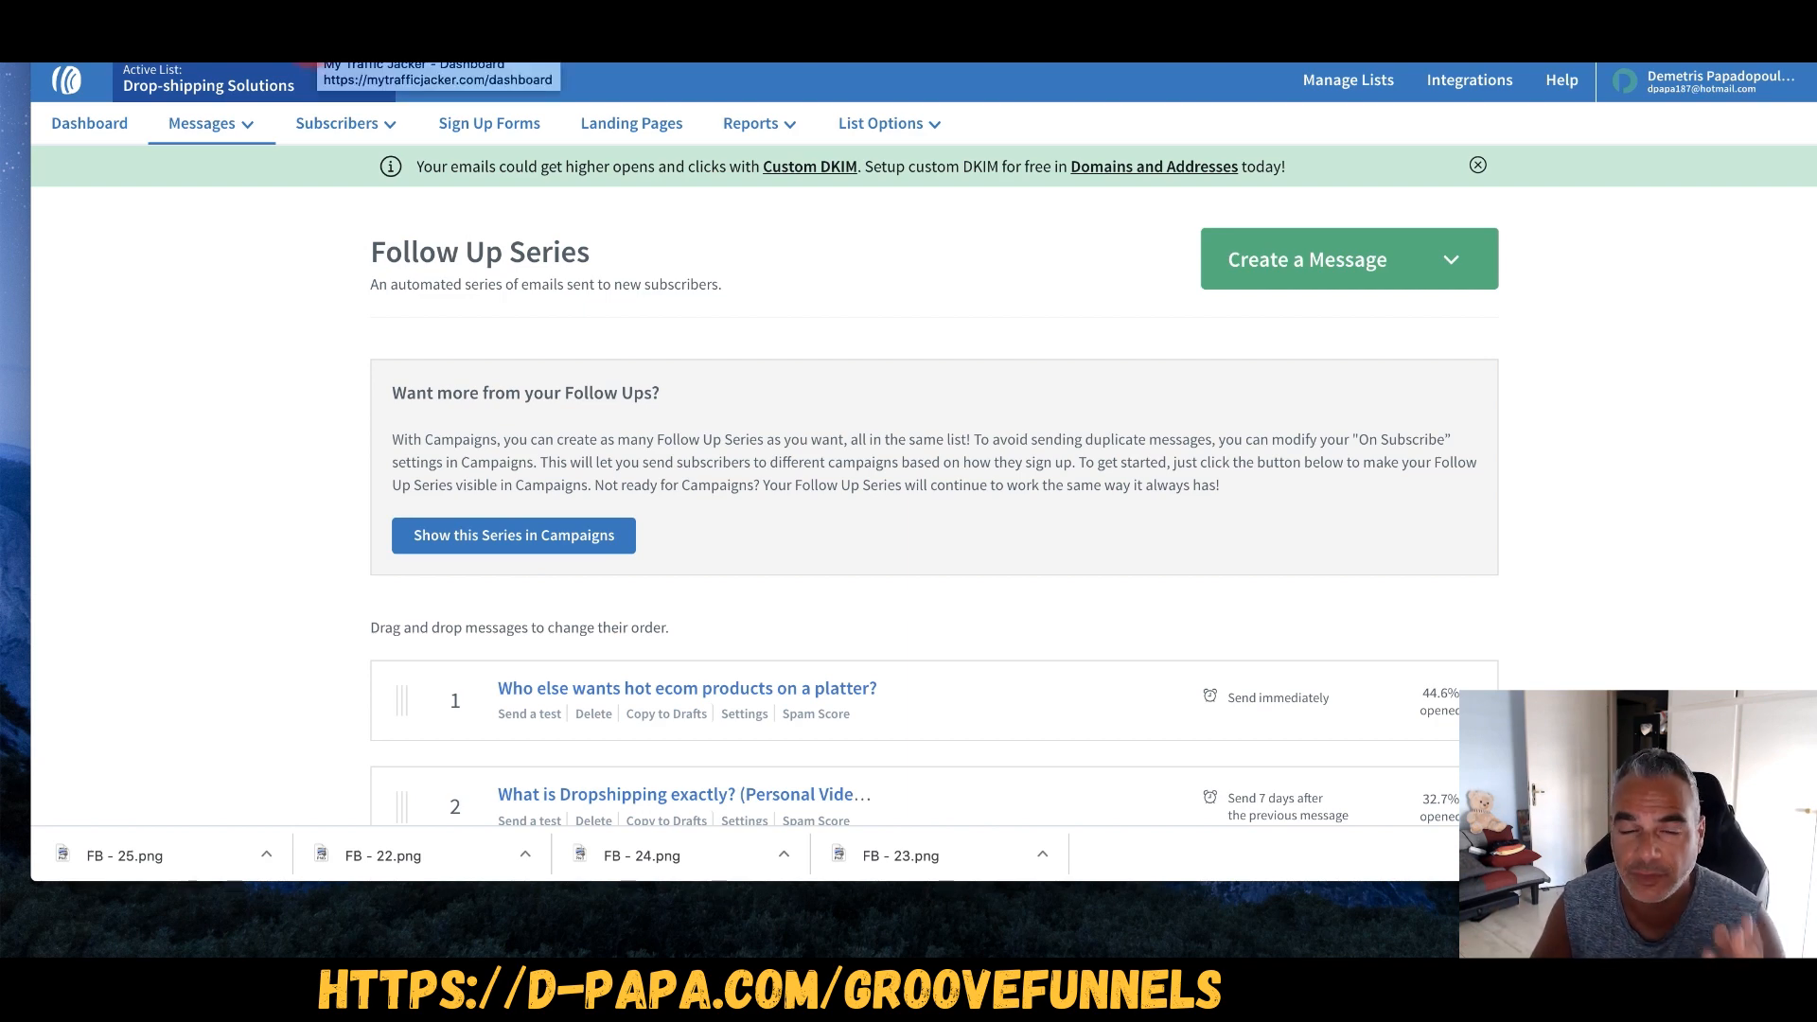
{"action": "scroll", "coordinate": [316, 69], "scroll_direction": "down", "scroll_amount": 2}
{"action": "scroll", "coordinate": [519, 271], "scroll_direction": "up", "scroll_amount": 3}
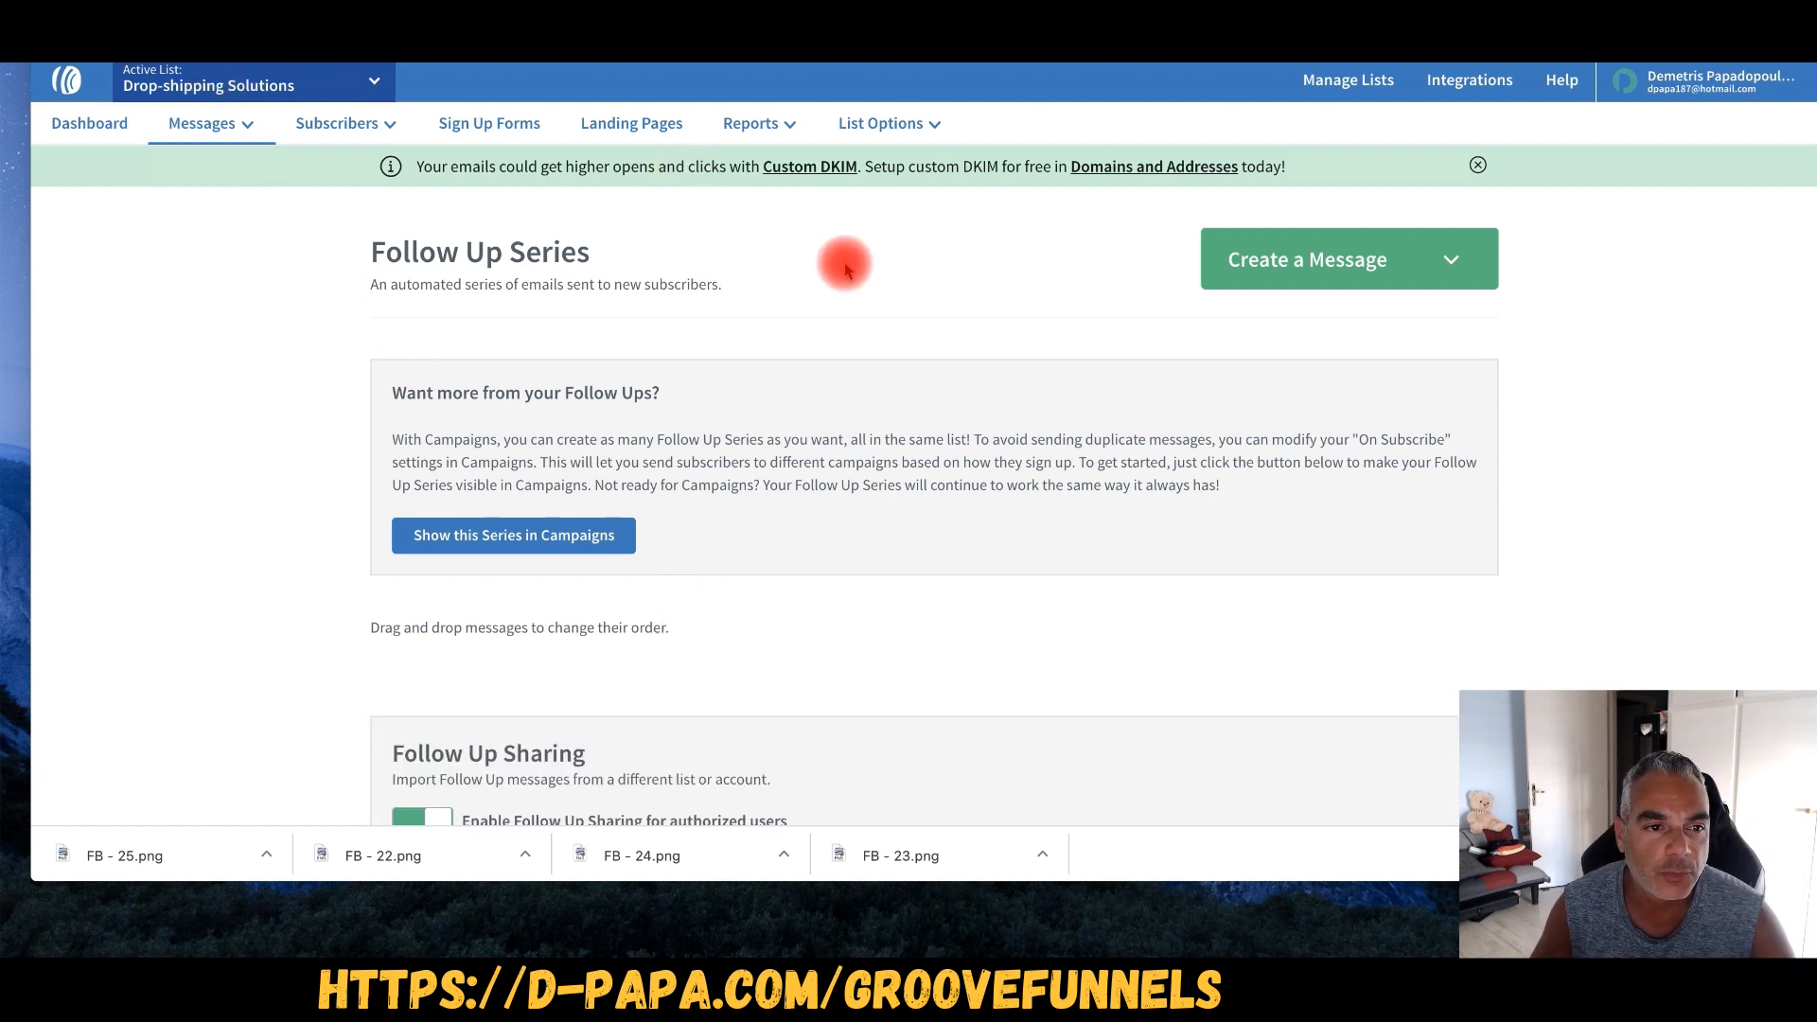
{"action": "left_click", "coordinate": [1434, 270]}
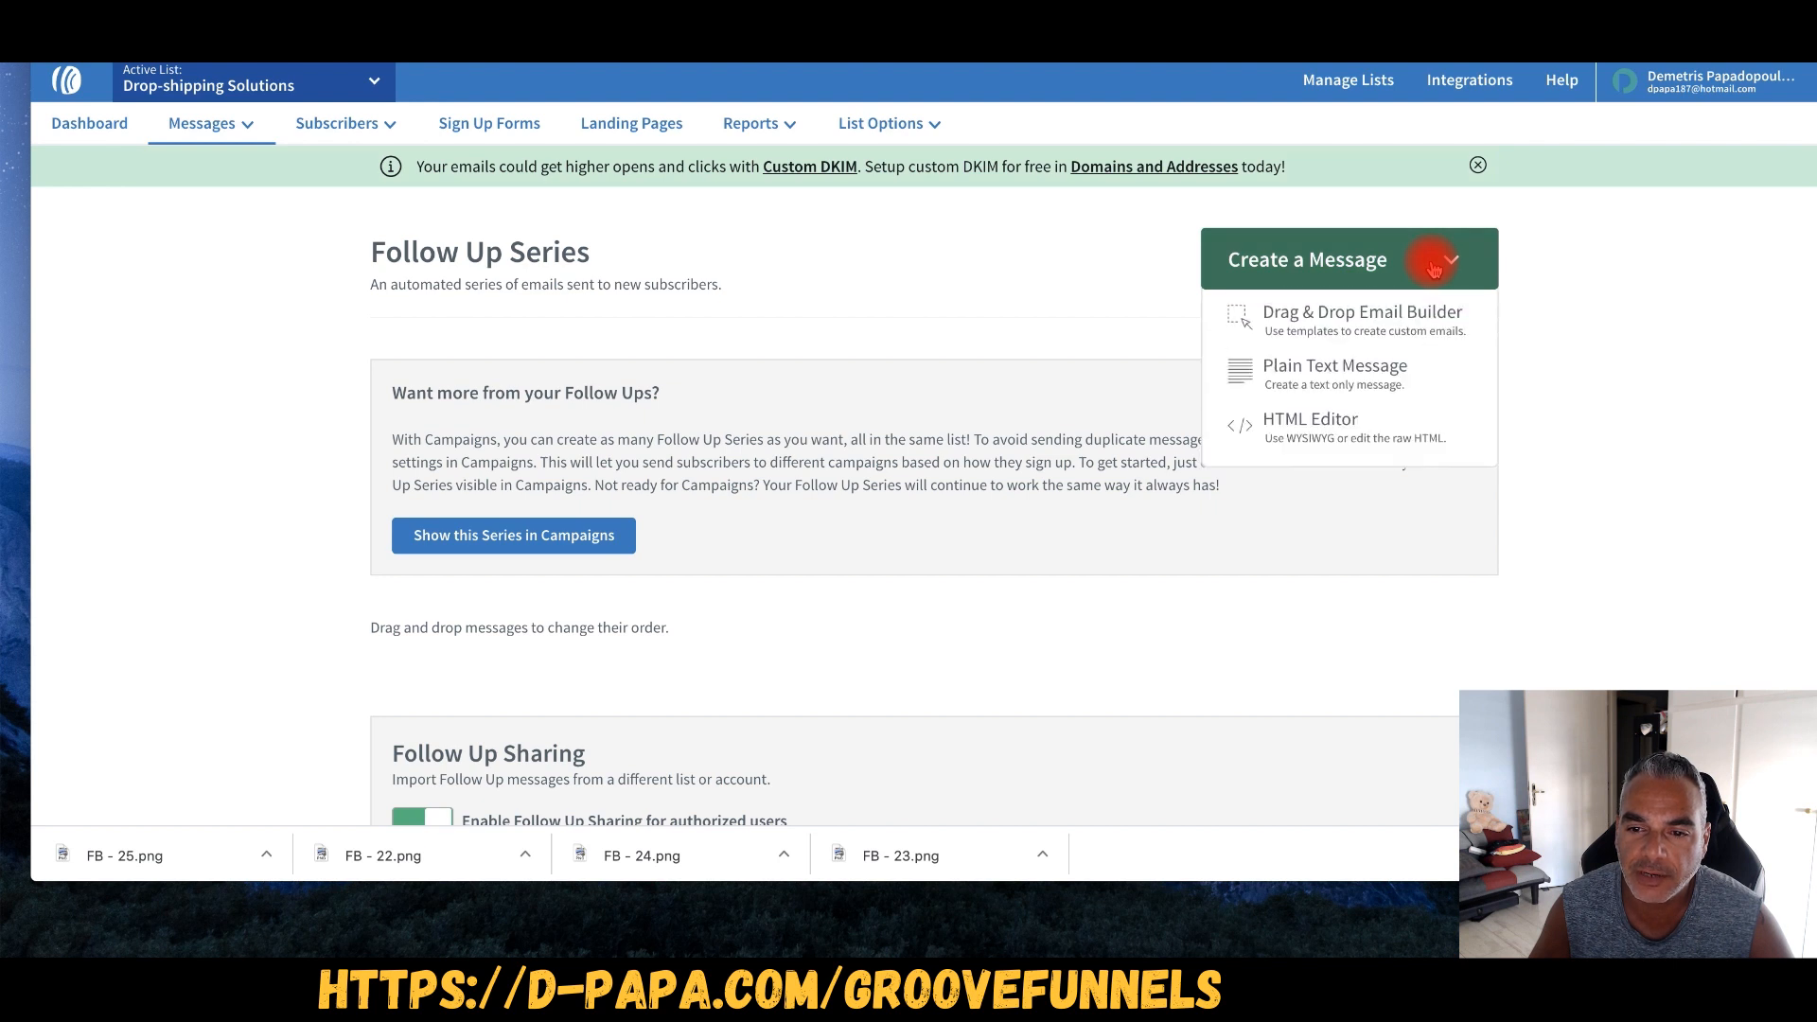
- Start a drag-and-drop email and paste the $2,079/week Live Demo subject line
{"action": "left_click", "coordinate": [1342, 313]}
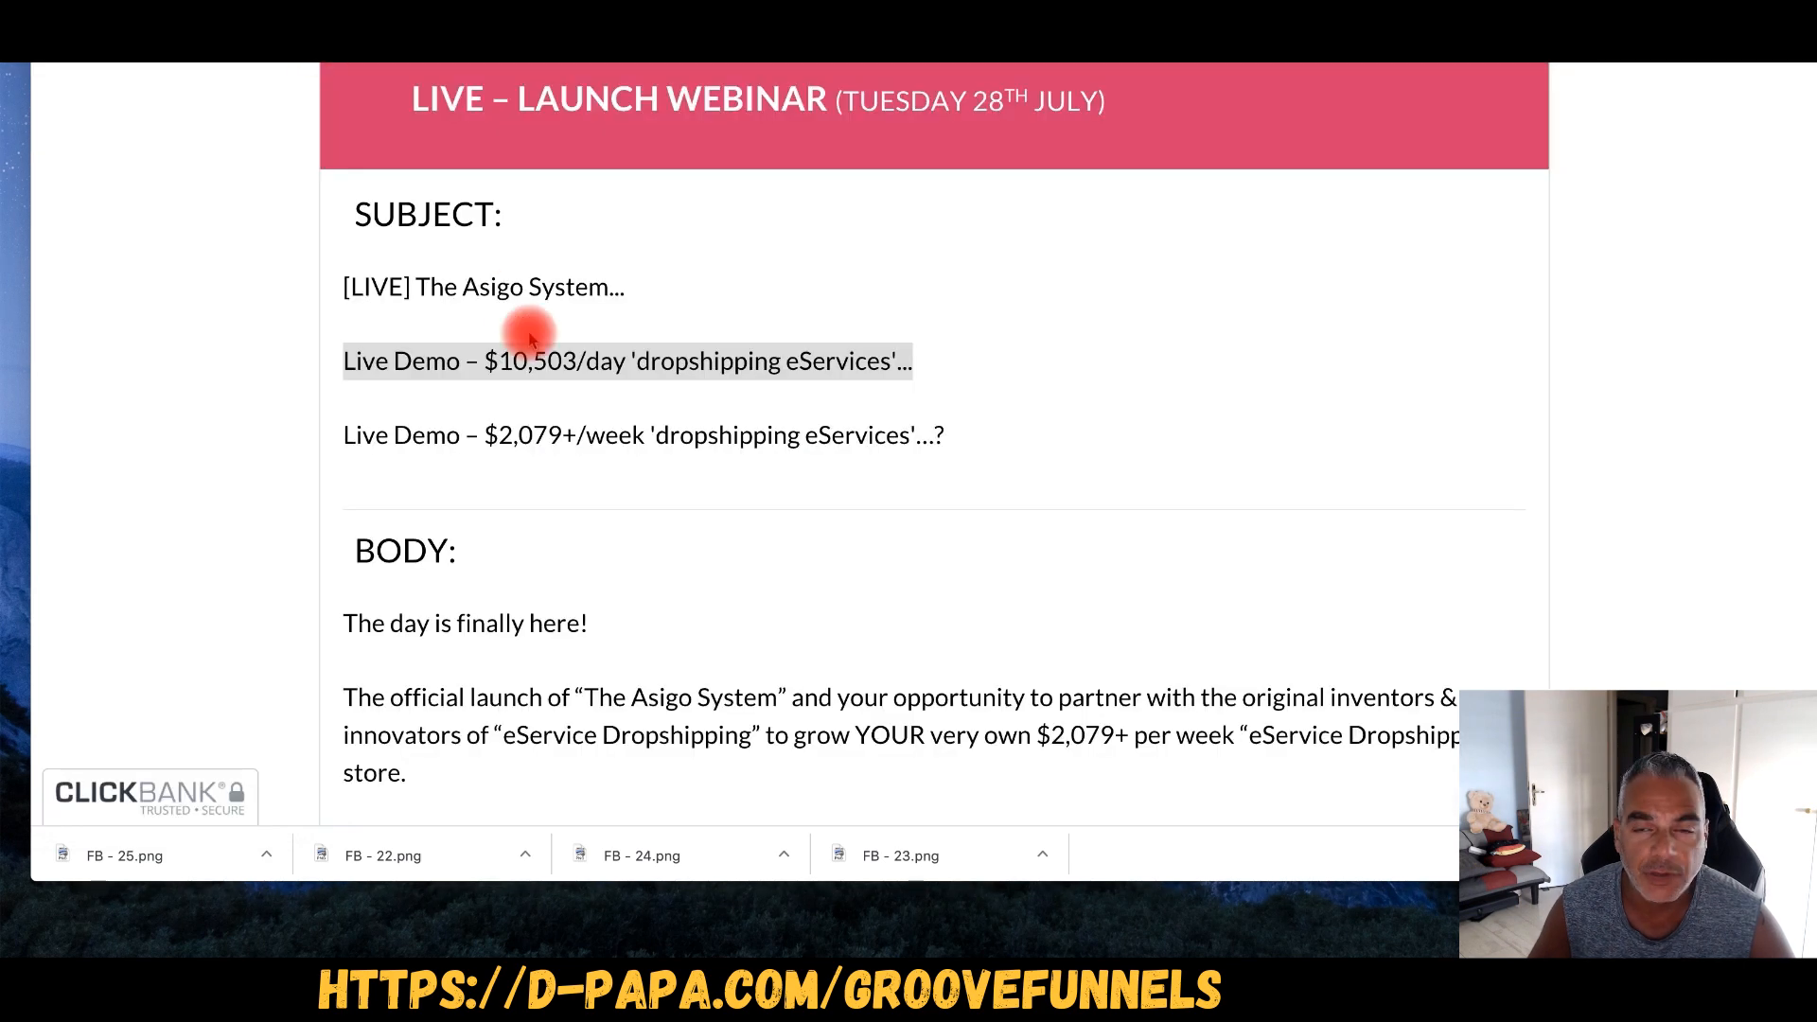
{"action": "triple_click", "coordinate": [511, 364]}
{"action": "left_click_drag", "start_coordinate": [350, 434], "coordinate": [916, 438]}
{"action": "left_click", "coordinate": [430, 452]}
{"action": "left_click_drag", "start_coordinate": [344, 436], "coordinate": [962, 440]}
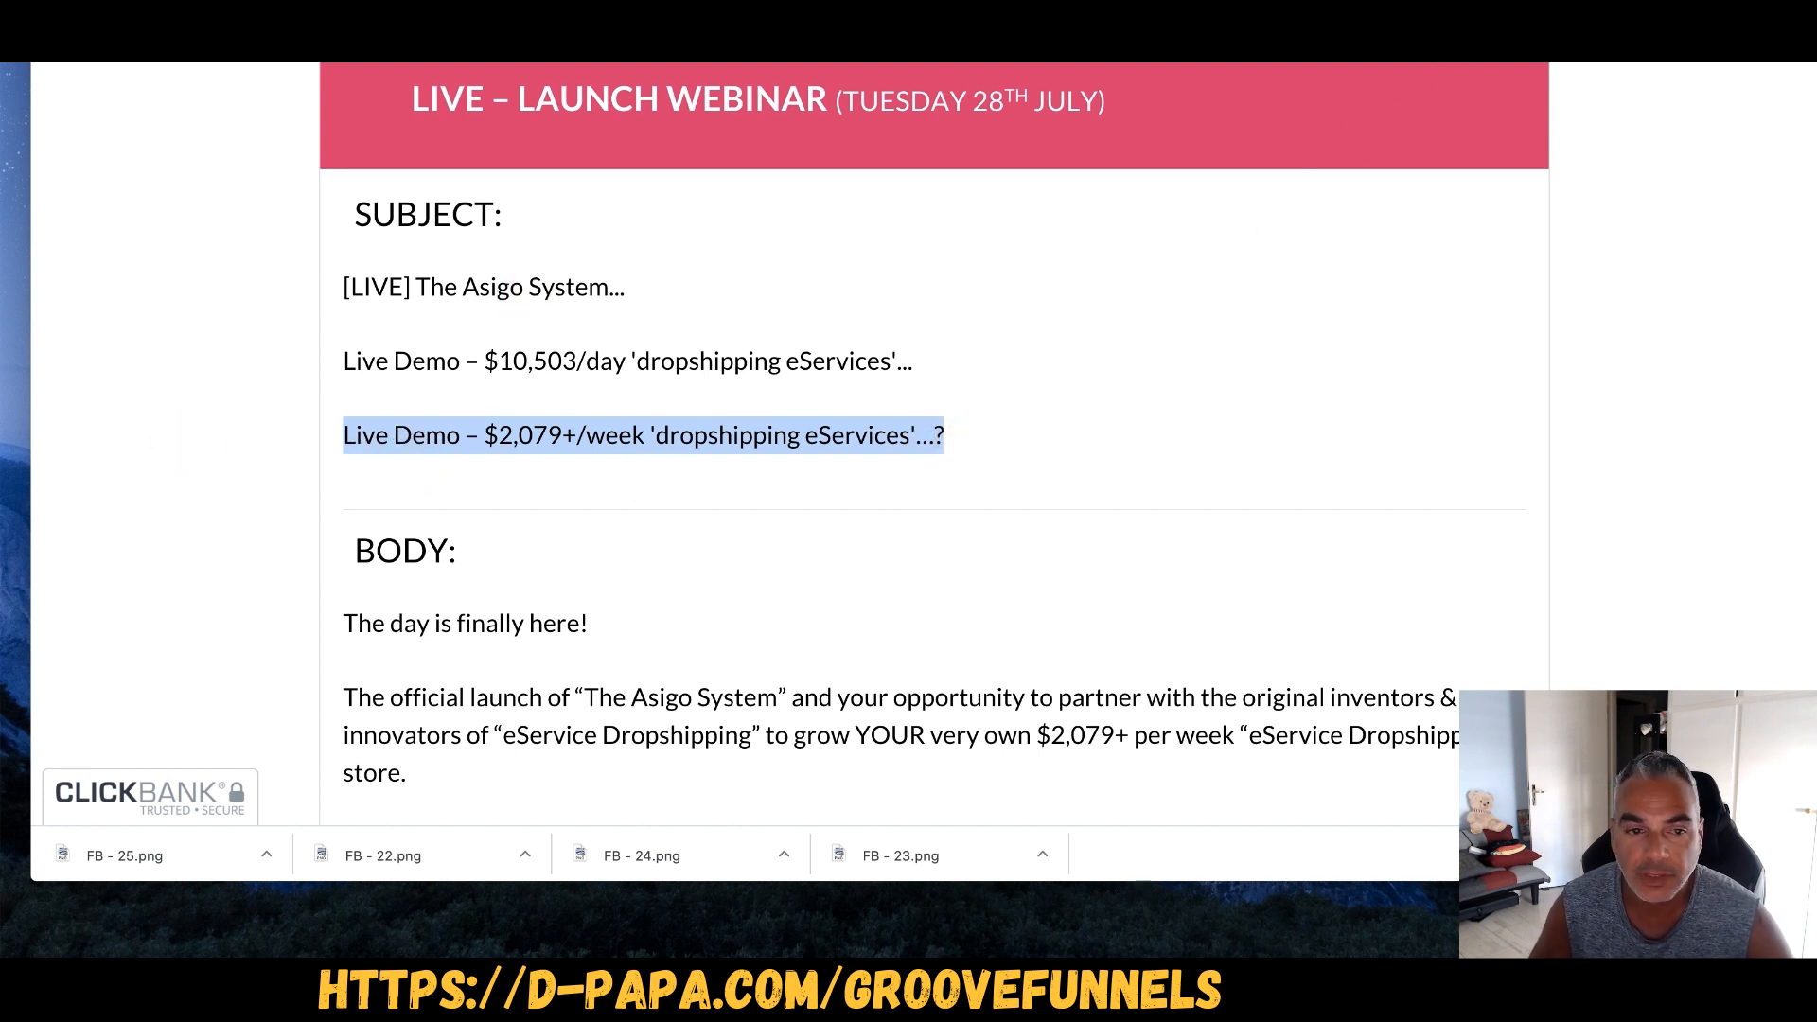
{"action": "left_click", "coordinate": [502, 43]}
{"action": "left_click", "coordinate": [243, 129]}
{"action": "type", "text": "Live Demo – $2,079+/week 'dropshipping eServices'…?"}
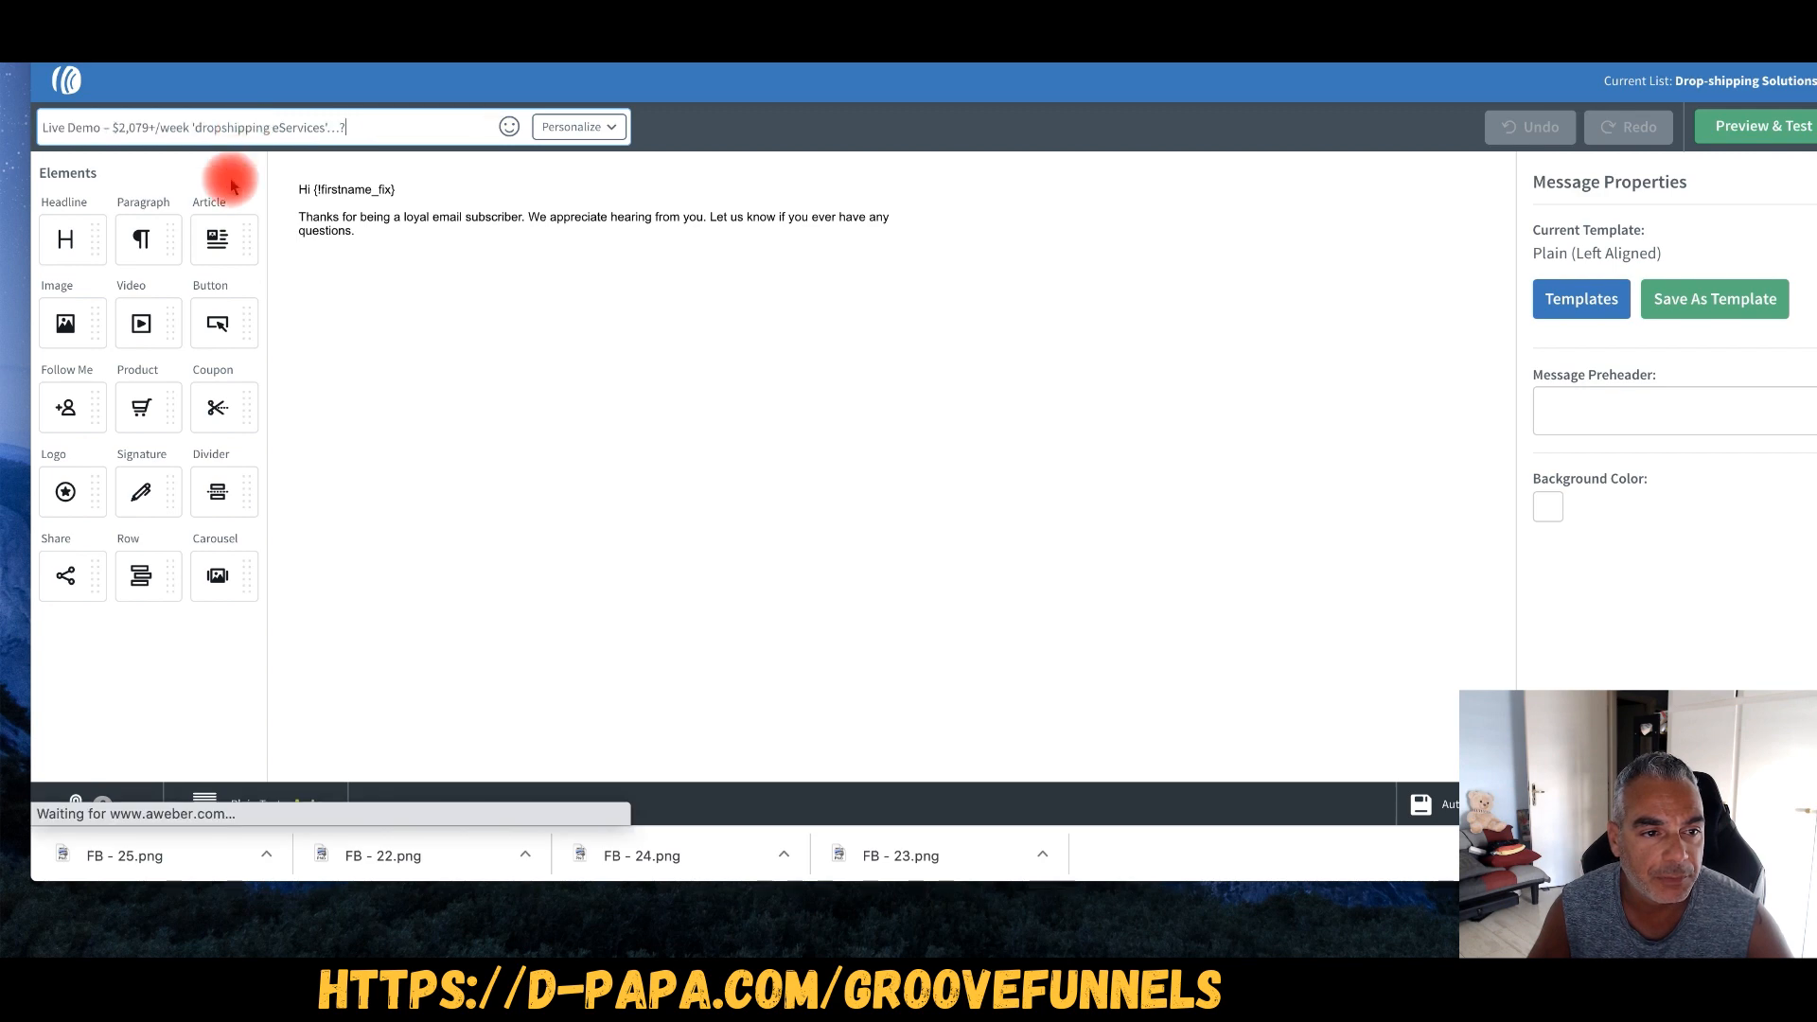
- Replace the default thank-you paragraph with the copied promotional email and space its paragraphs
{"action": "left_click", "coordinate": [424, 238]}
{"action": "left_click", "coordinate": [320, 43]}
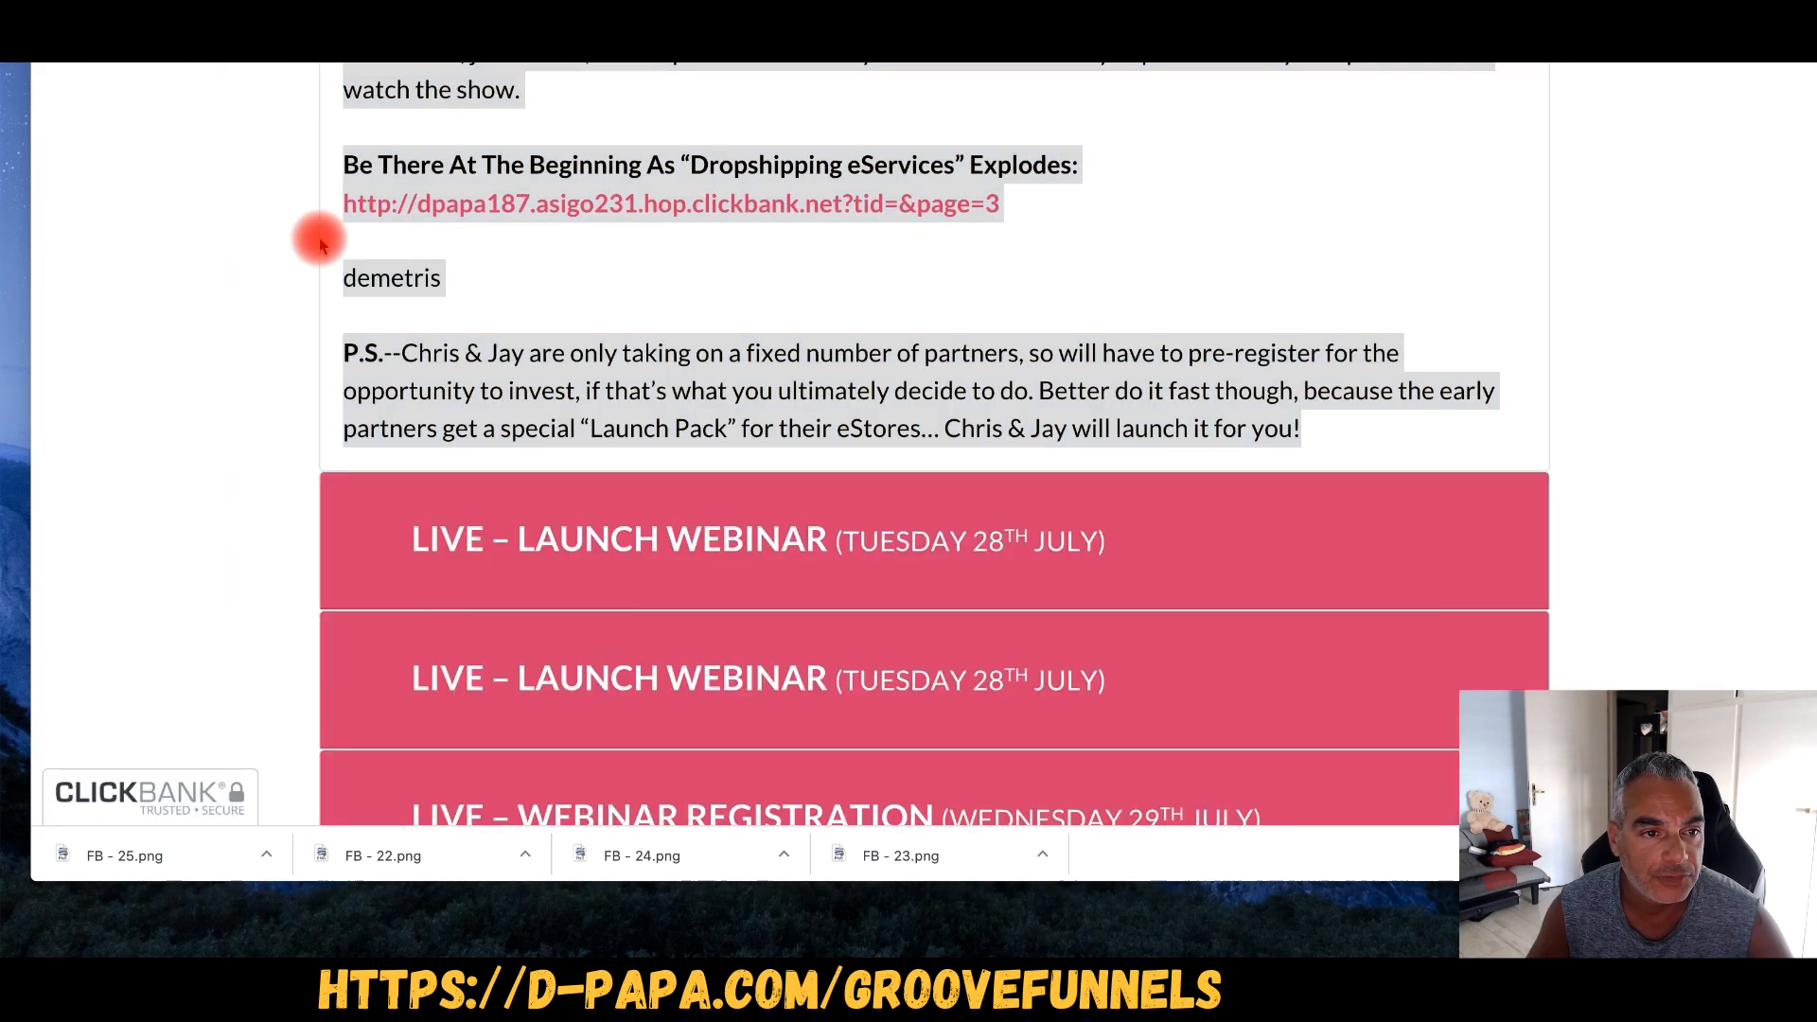
{"action": "left_click", "coordinate": [501, 43]}
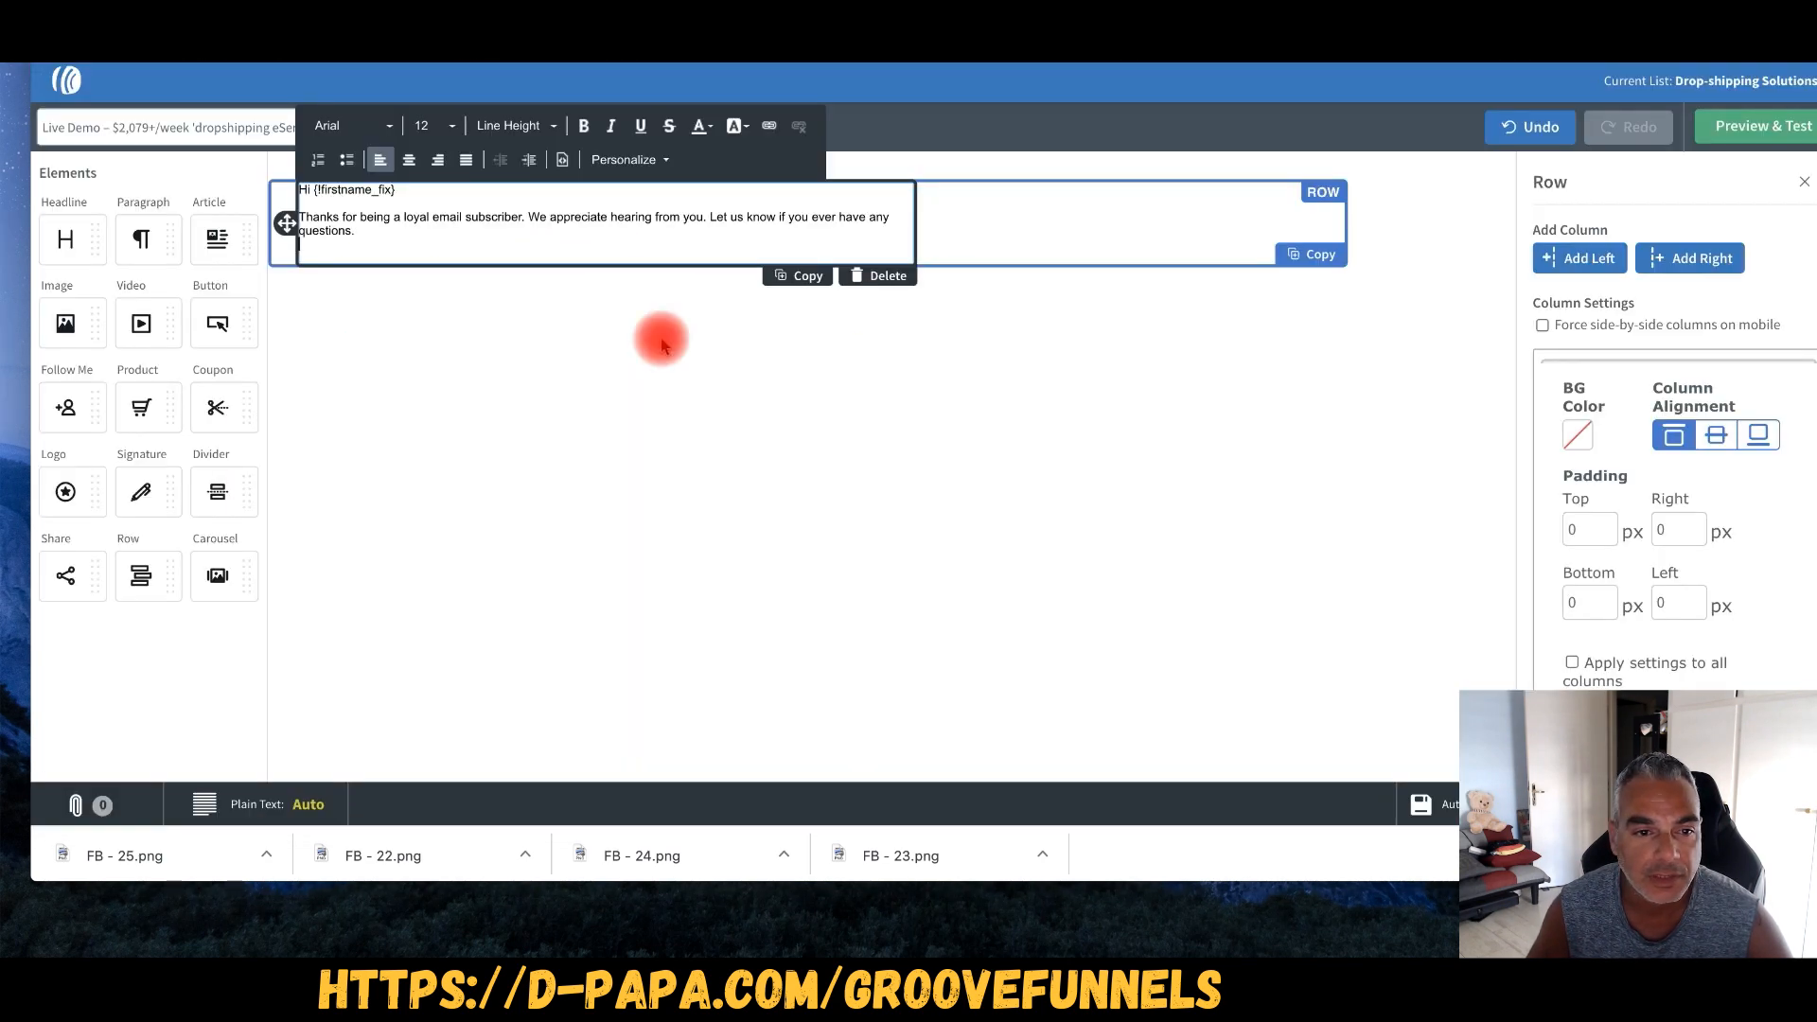
{"action": "left_click_drag", "start_coordinate": [381, 232], "coordinate": [293, 215]}
{"action": "type", "text": "The day is finally here!  The official launch of \"The Asigo System\" and your opportunity to partner with the original inventors & innovators of \"eService Dropshipping\" to grow YOUR very own $2,079+ per week \"eService Dropshipping\" store. If you ever saw the appeal of ‘regular’ dropshipping (e.g. the simplicity and ‘man in the middle’ profits etc.) - you’ll want to be on this with me. This moment now is the ONLY one you’ll have, to be in at the beginning. So come in, join us live, show up 30 minutes early to chat to Chris & Jay in person… ask your questions and watch the show. Be There At The Beginning As \"Dropshipping eServices\" Explodes: http://dpapa187.asigo231.hop.clickbank.net?tid=&page=3 demetris P.S.–Chris & Jay are only taking on a fixed number of partners, so will have to pre-register for the opportunity to invest, if that’s what you ultimately decide to do. Better do it fast though, because the early partners get a special \"Launch Pack\" for their eStores… Chris & Jay will launch it for you!"}
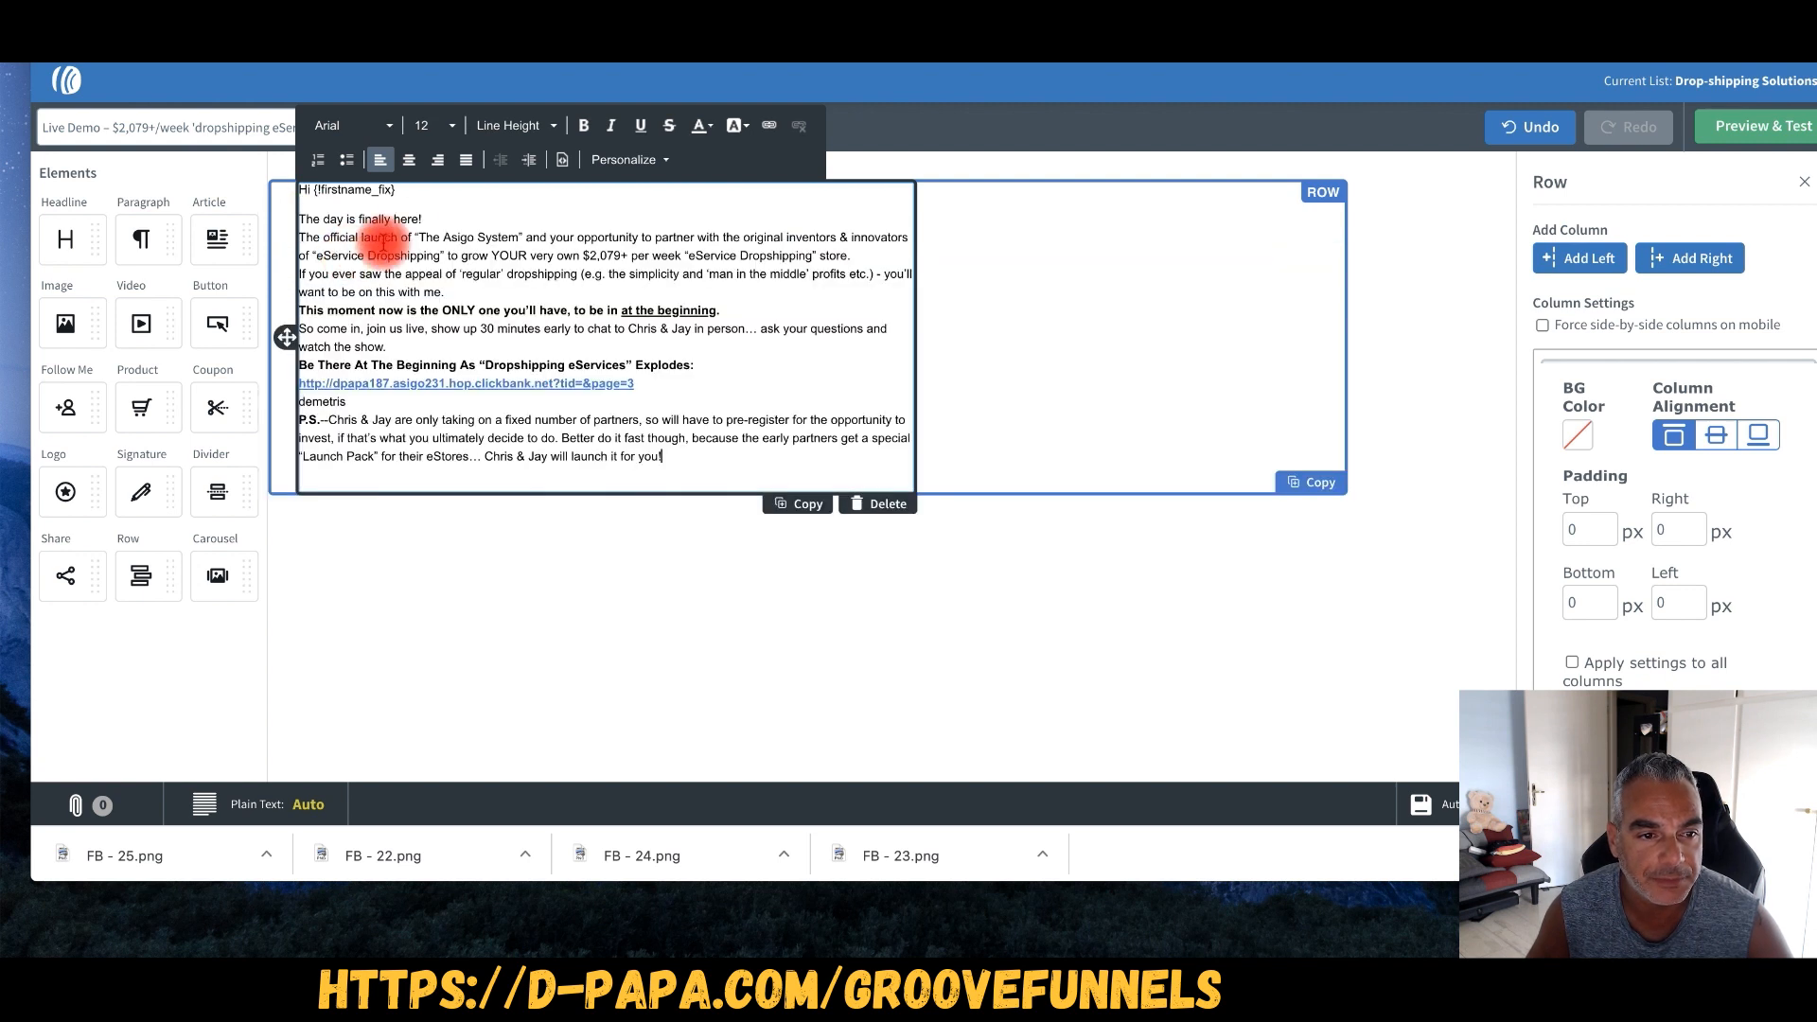
{"action": "left_click", "coordinate": [467, 313]}
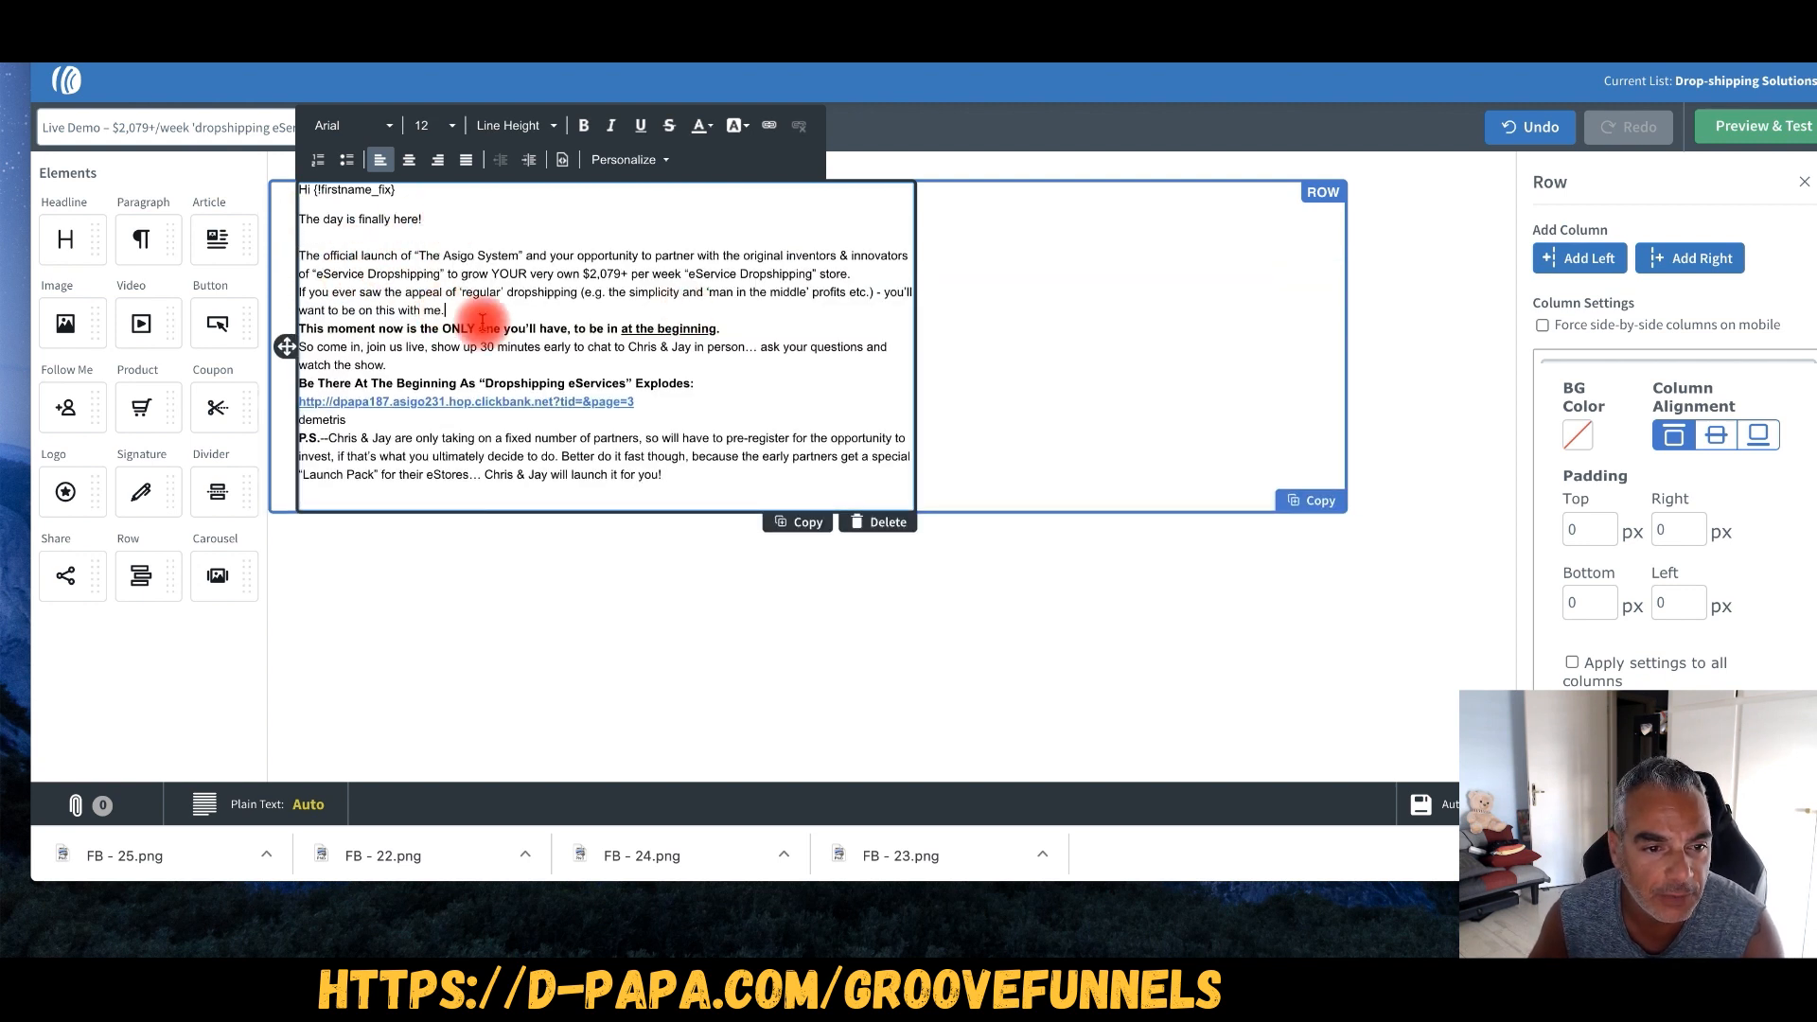
{"action": "key", "text": "Return"}
{"action": "left_click", "coordinate": [748, 350]}
{"action": "key", "text": "Return"}
{"action": "left_click", "coordinate": [445, 405]}
{"action": "key", "text": "Return"}
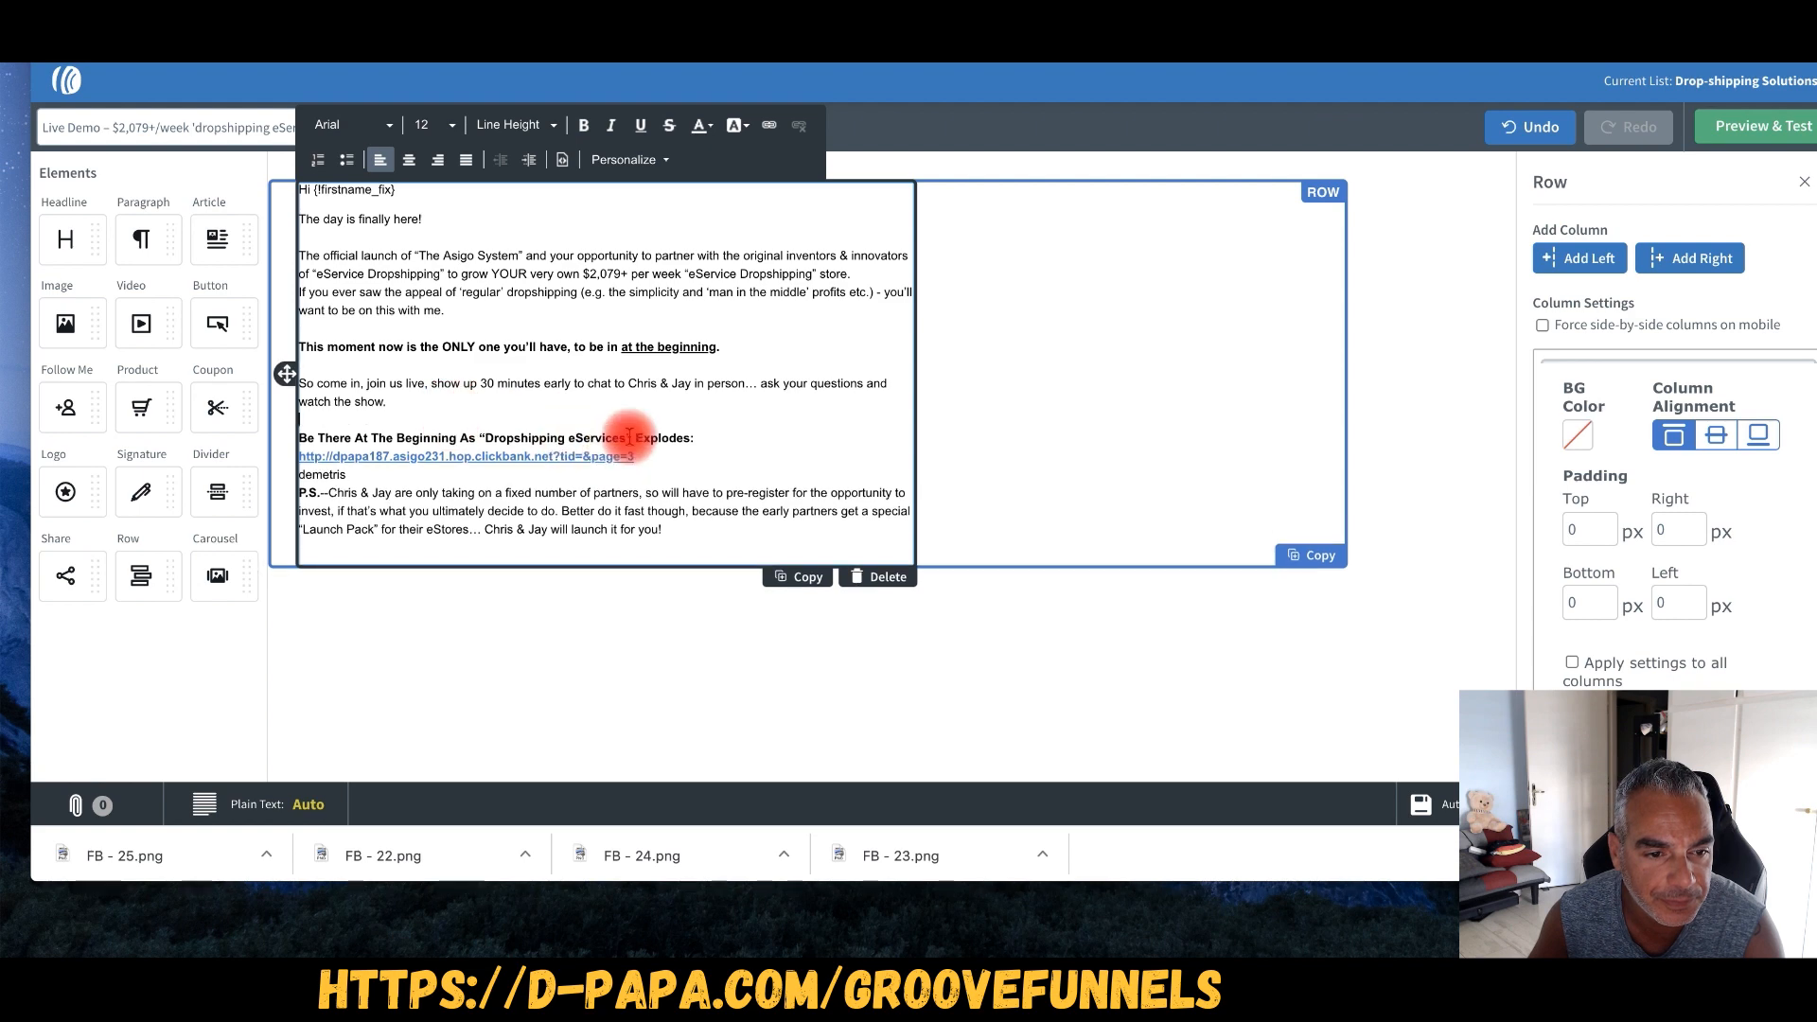
- Move the ClickBank affiliate link onto the 'Explodes:' heading and space the P.S. paragraph
{"action": "left_click_drag", "start_coordinate": [634, 455], "coordinate": [284, 455]}
{"action": "right_click", "coordinate": [350, 456]}
{"action": "left_click", "coordinate": [416, 484]}
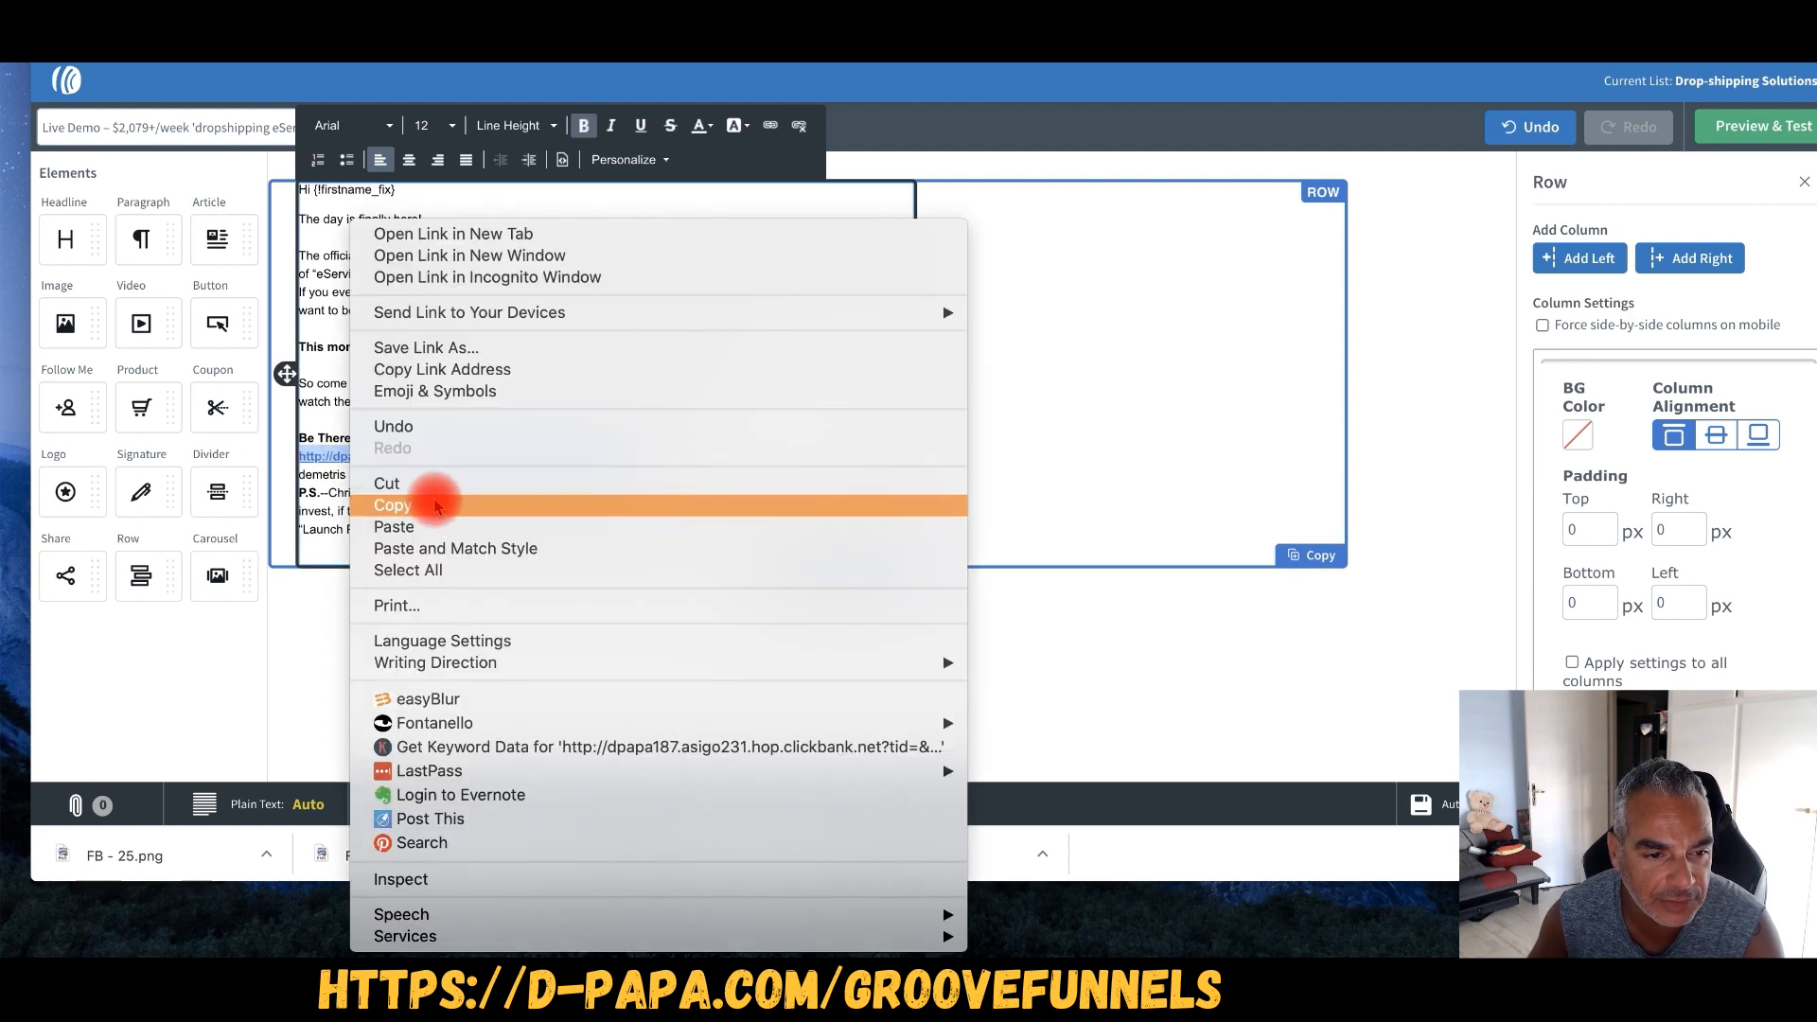
{"action": "left_click_drag", "start_coordinate": [705, 438], "coordinate": [301, 440]}
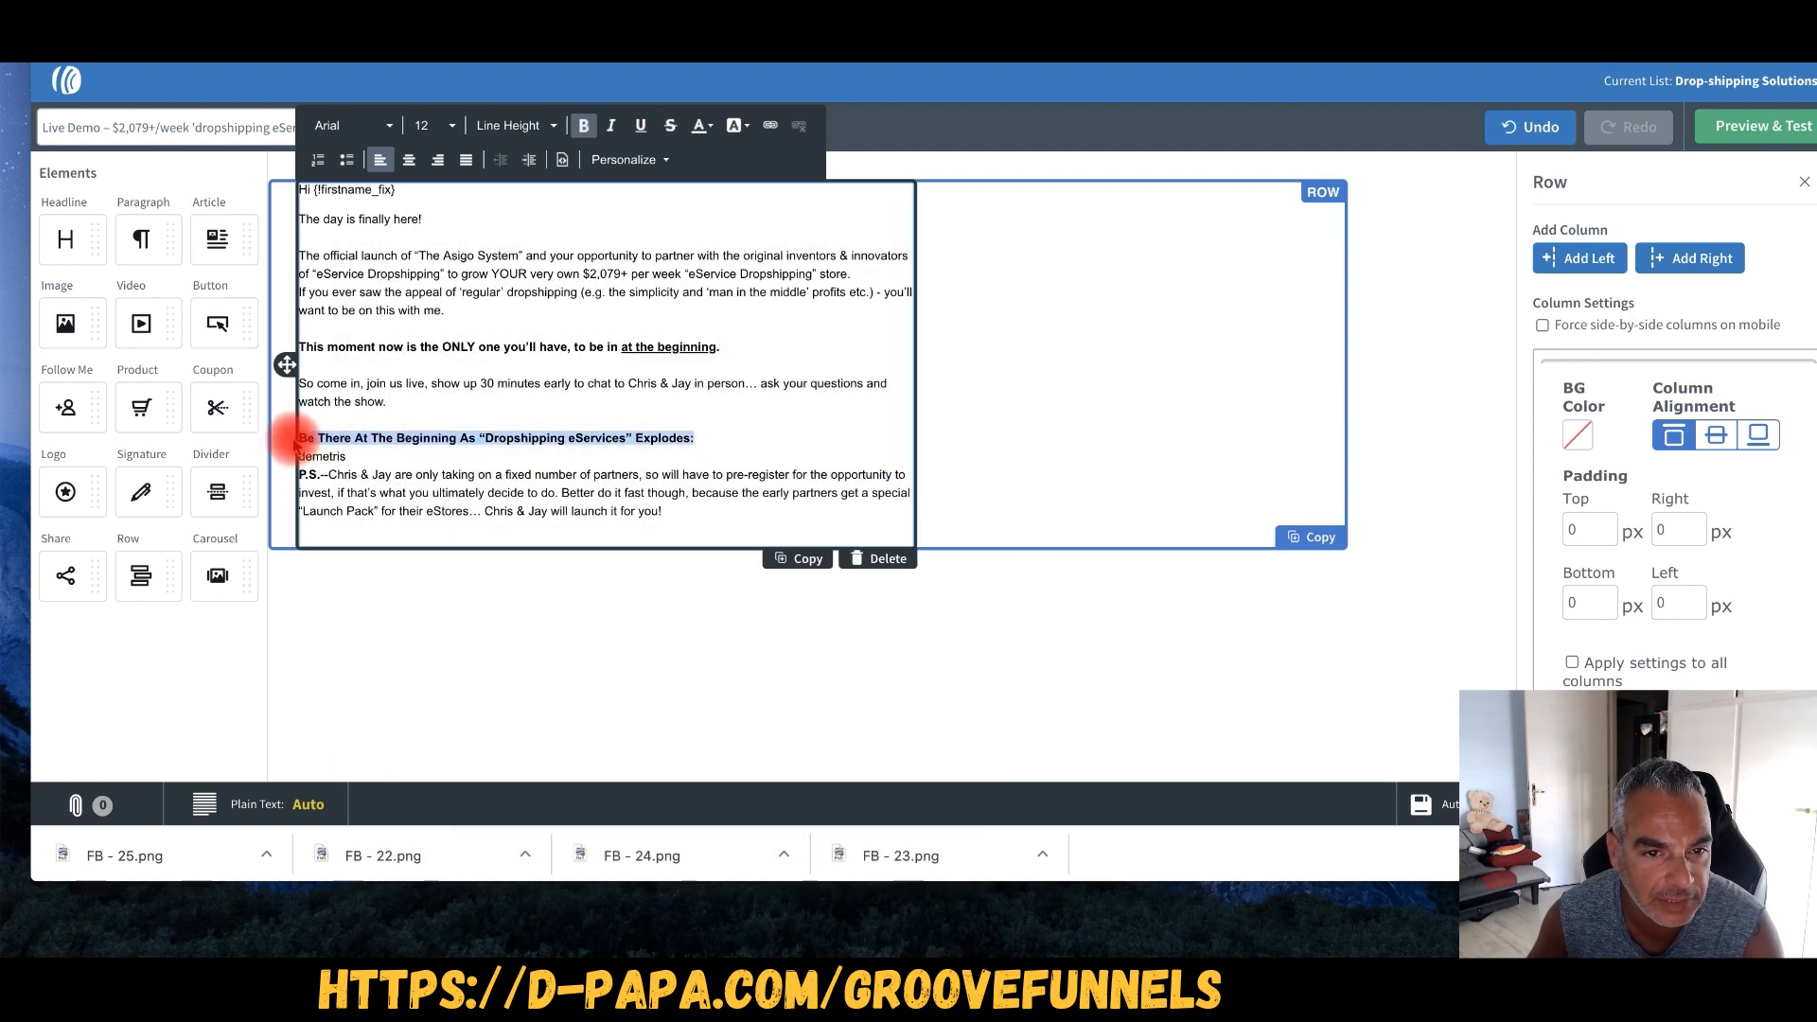
{"action": "left_click", "coordinate": [767, 127]}
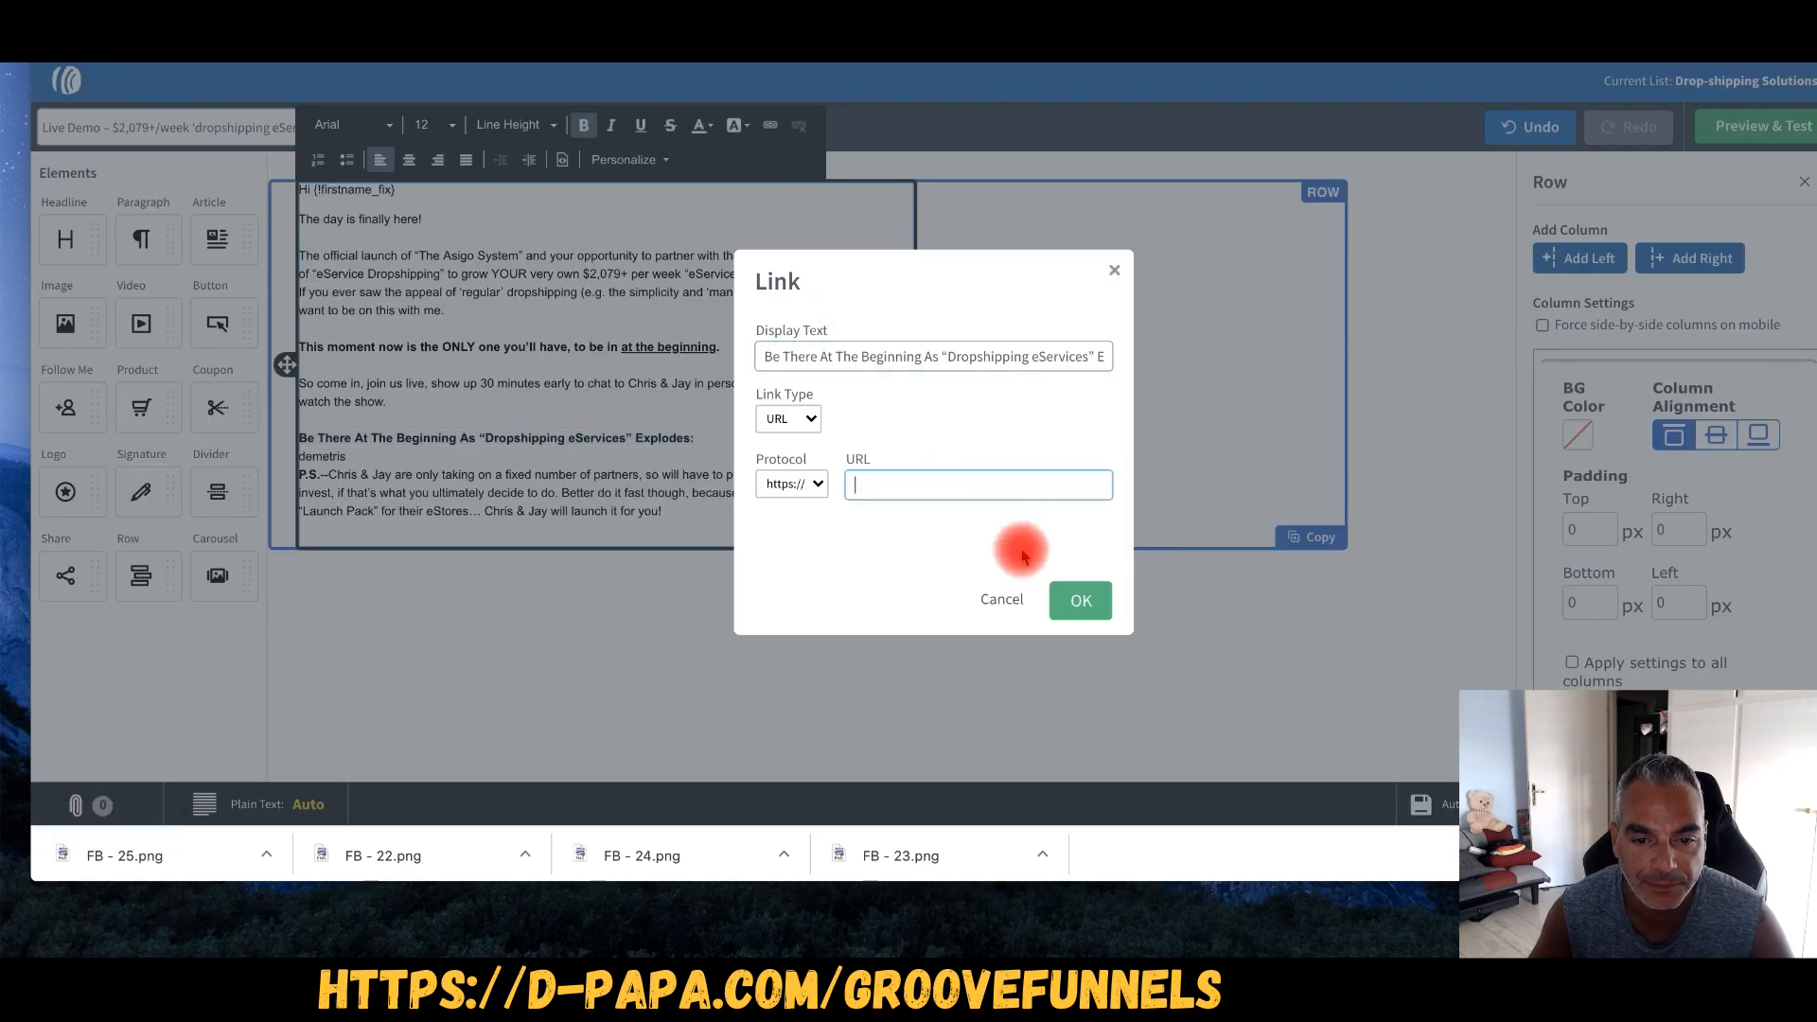
{"action": "key", "text": "ctrl+v"}
{"action": "left_click", "coordinate": [1081, 600]}
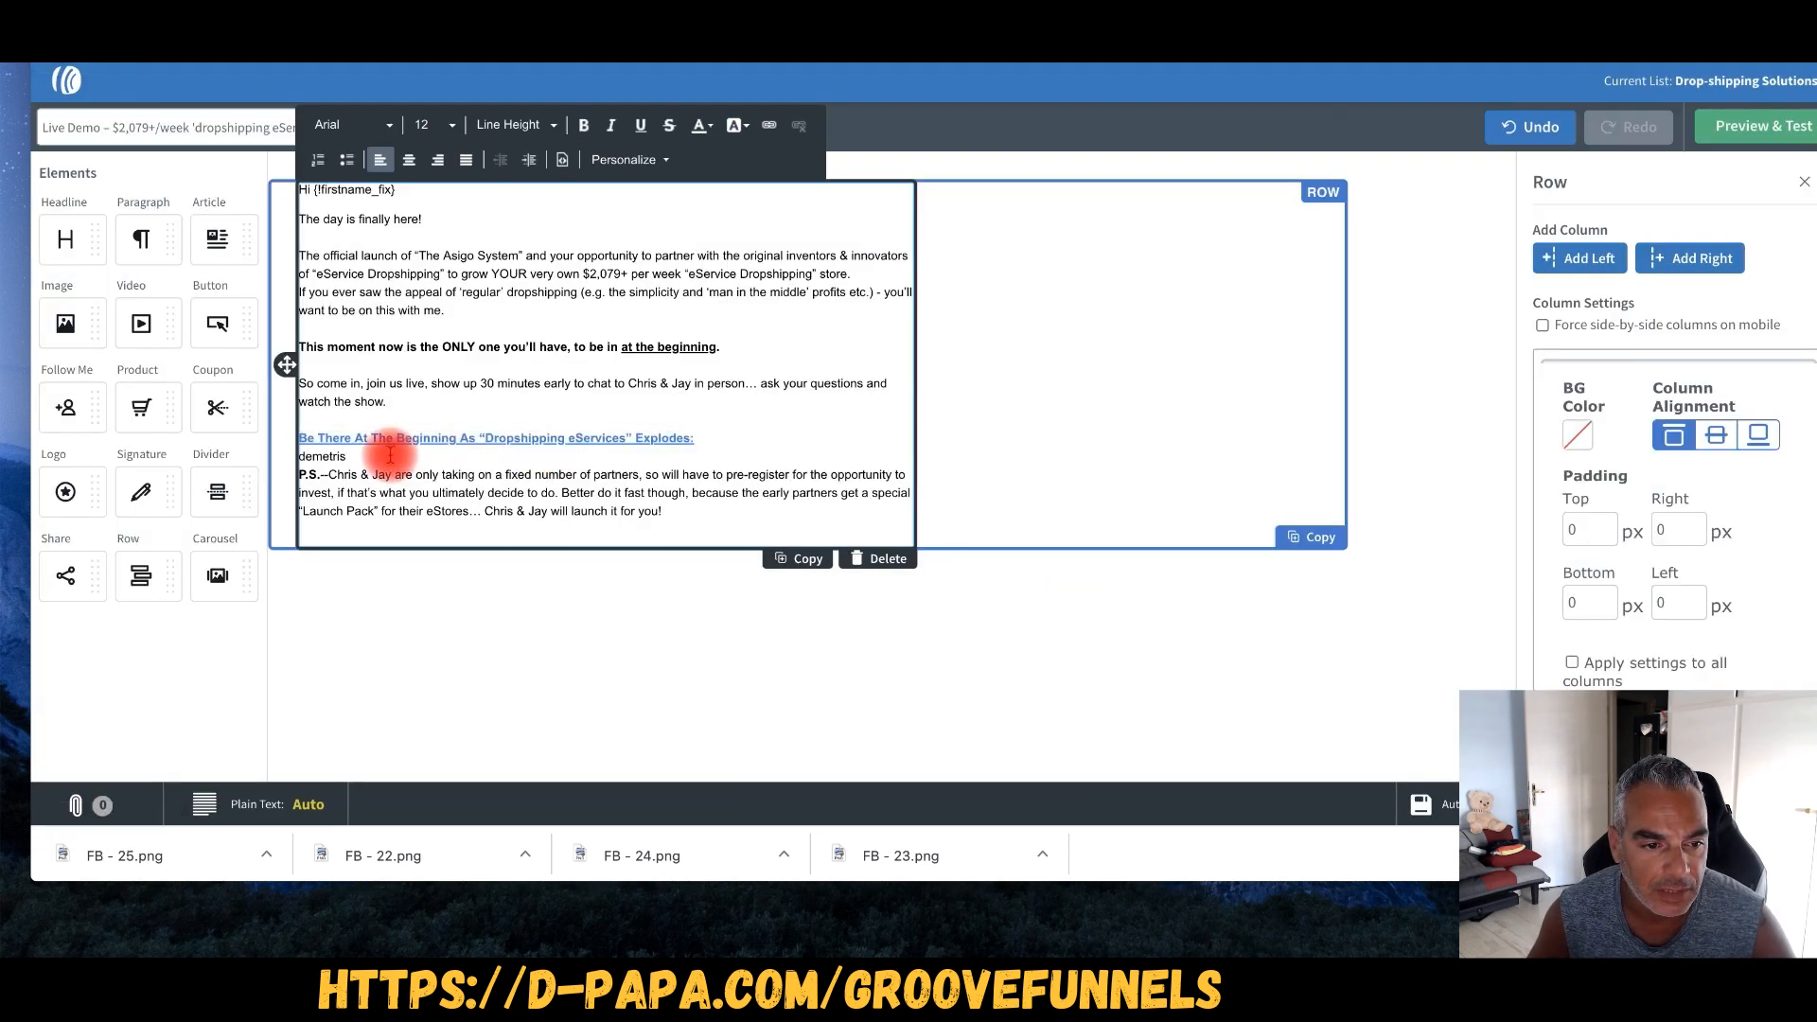
{"action": "key", "text": "Return"}
- Set all the email text to font size 18
{"action": "key", "text": "ctrl+a"}
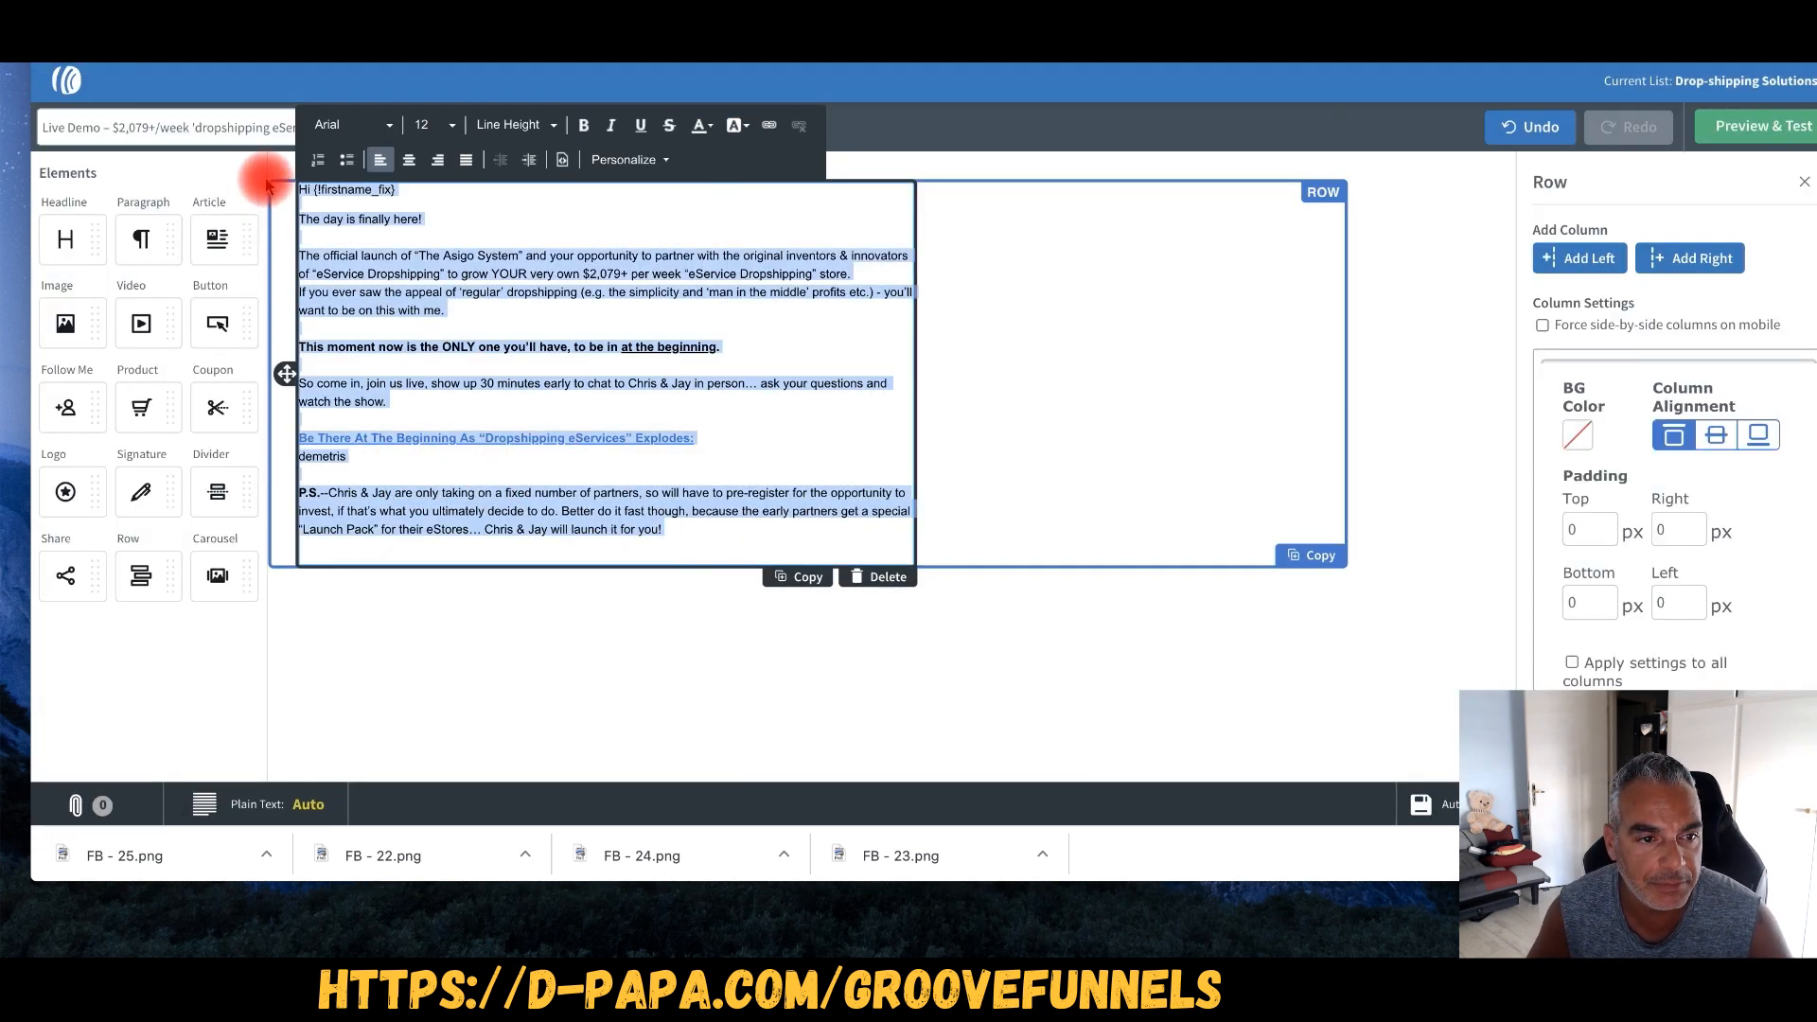
{"action": "left_click", "coordinate": [431, 125]}
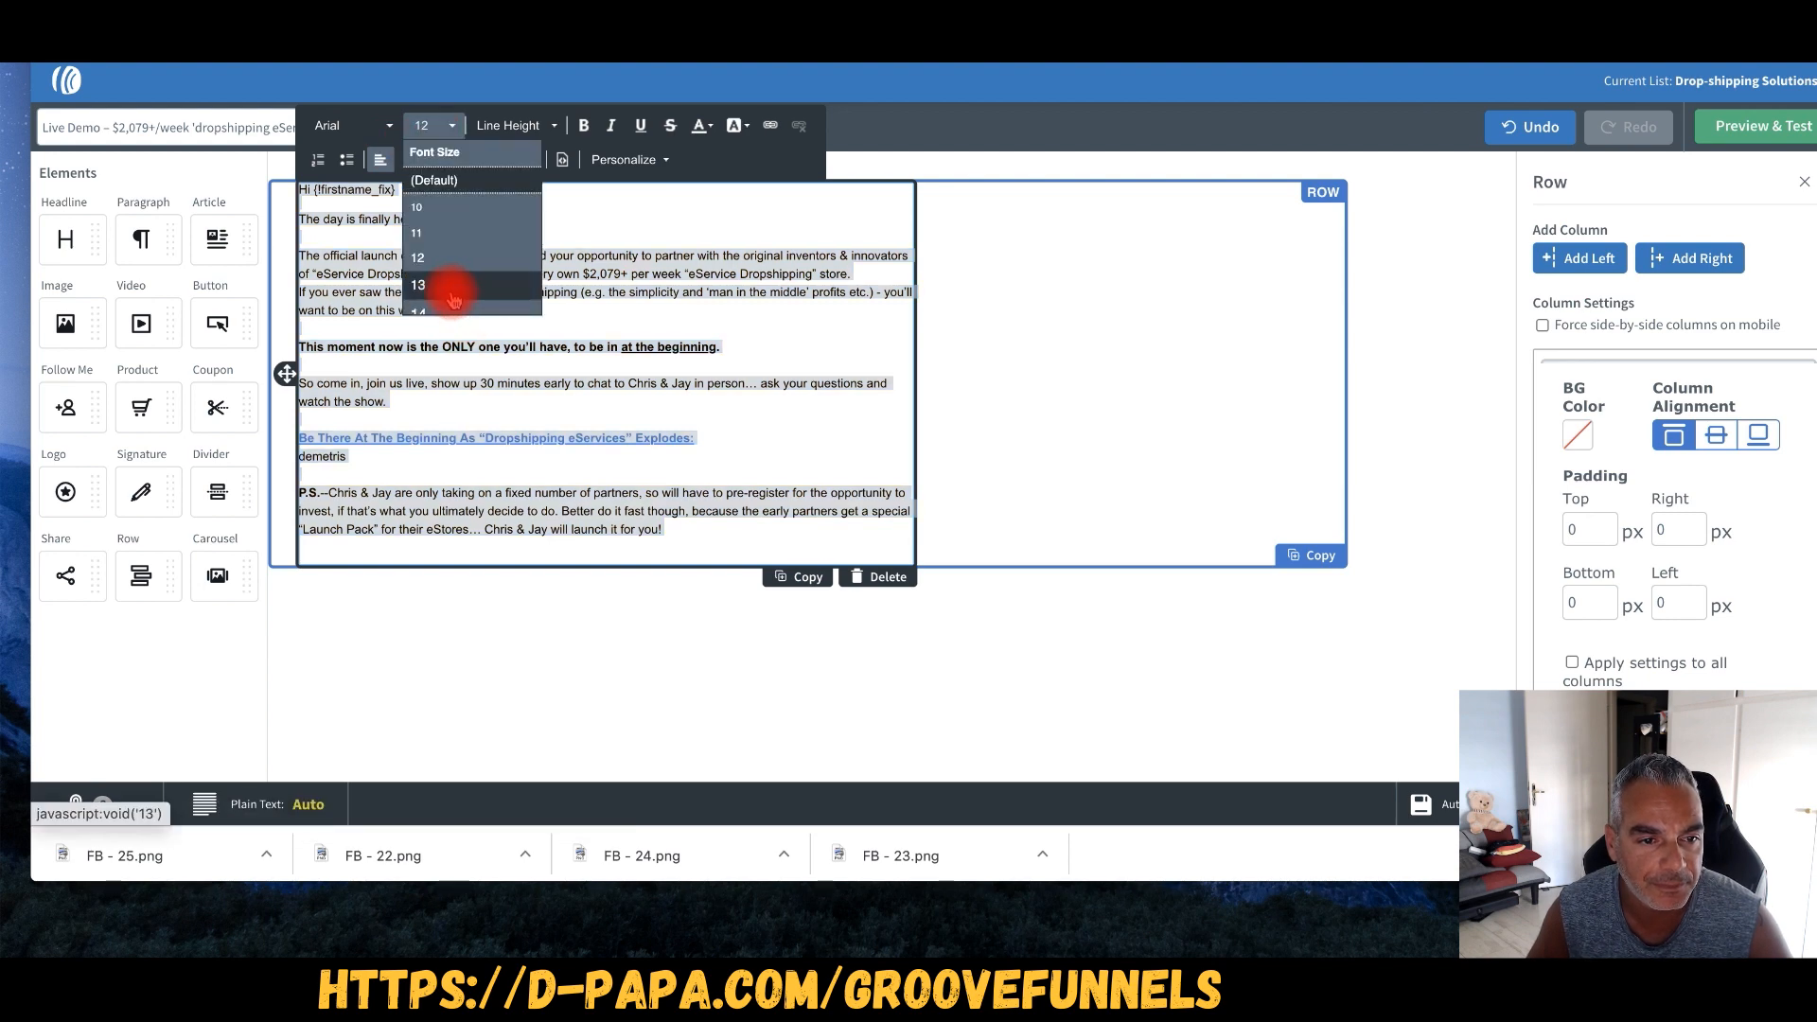
{"action": "scroll", "coordinate": [455, 293], "scroll_direction": "down", "scroll_amount": 2}
{"action": "left_click", "coordinate": [448, 284]}
{"action": "left_click", "coordinate": [512, 388]}
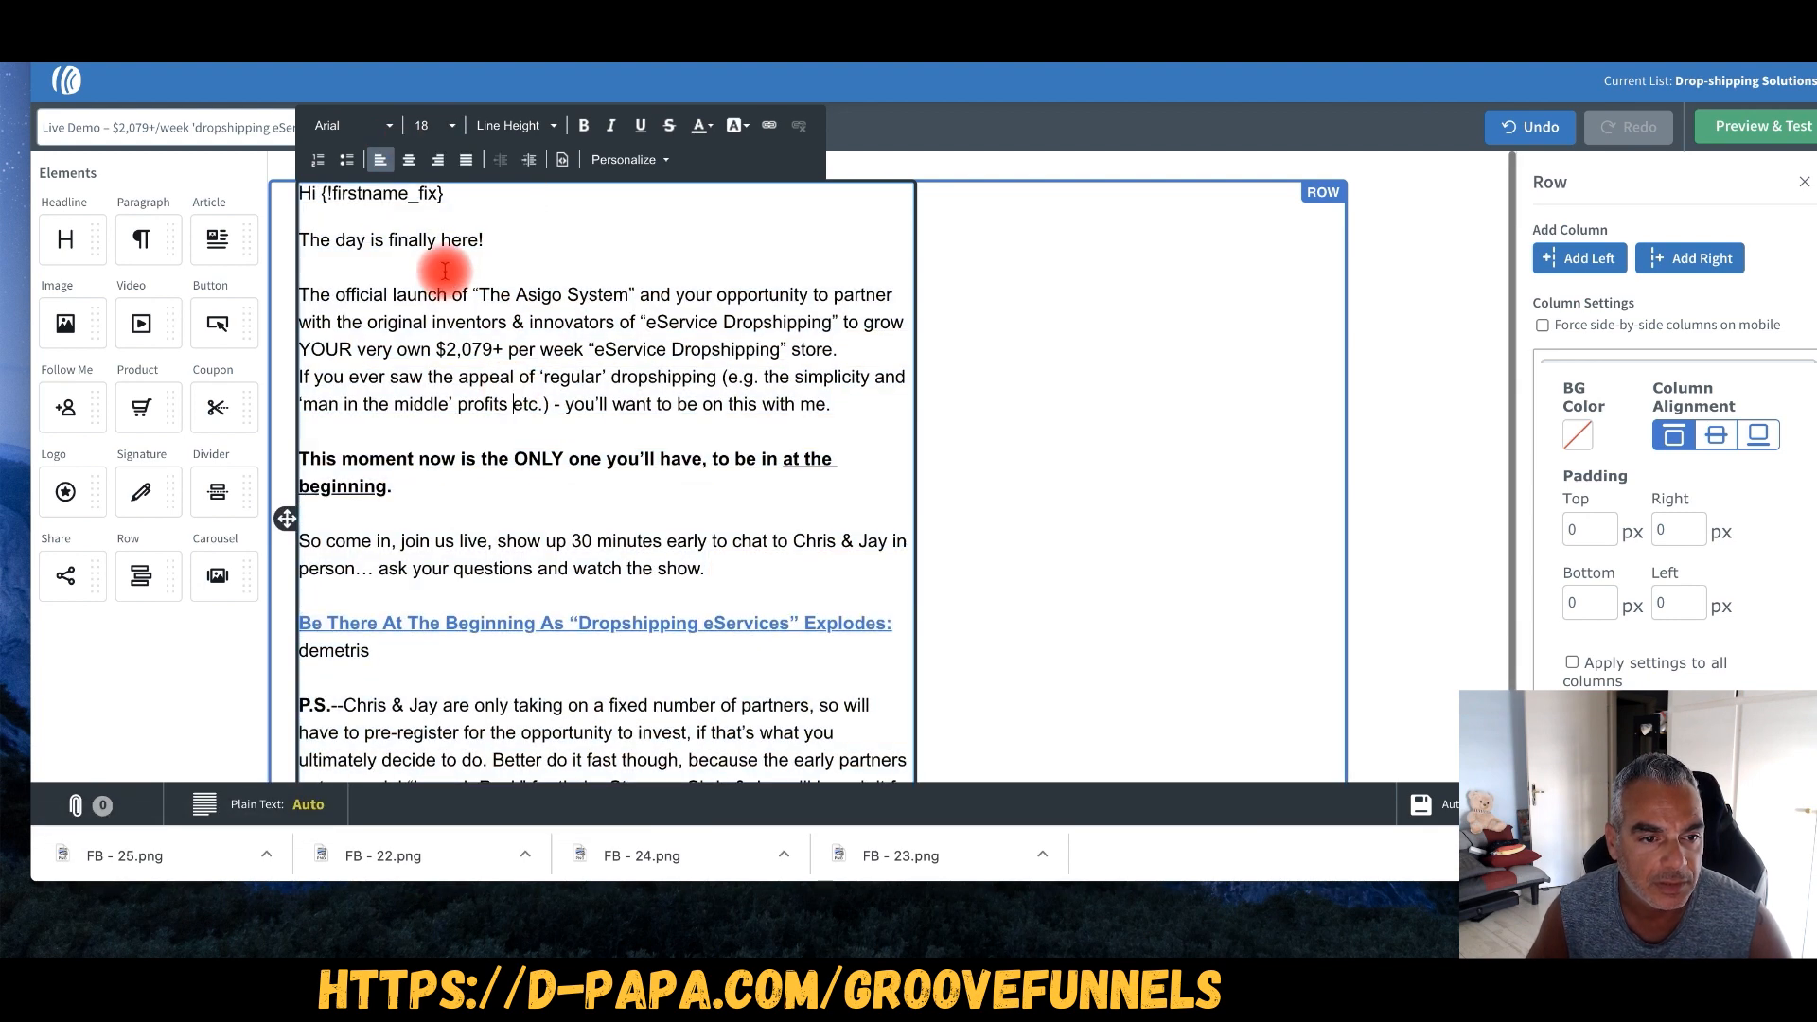
{"action": "scroll", "coordinate": [748, 651], "scroll_direction": "down", "scroll_amount": 1}
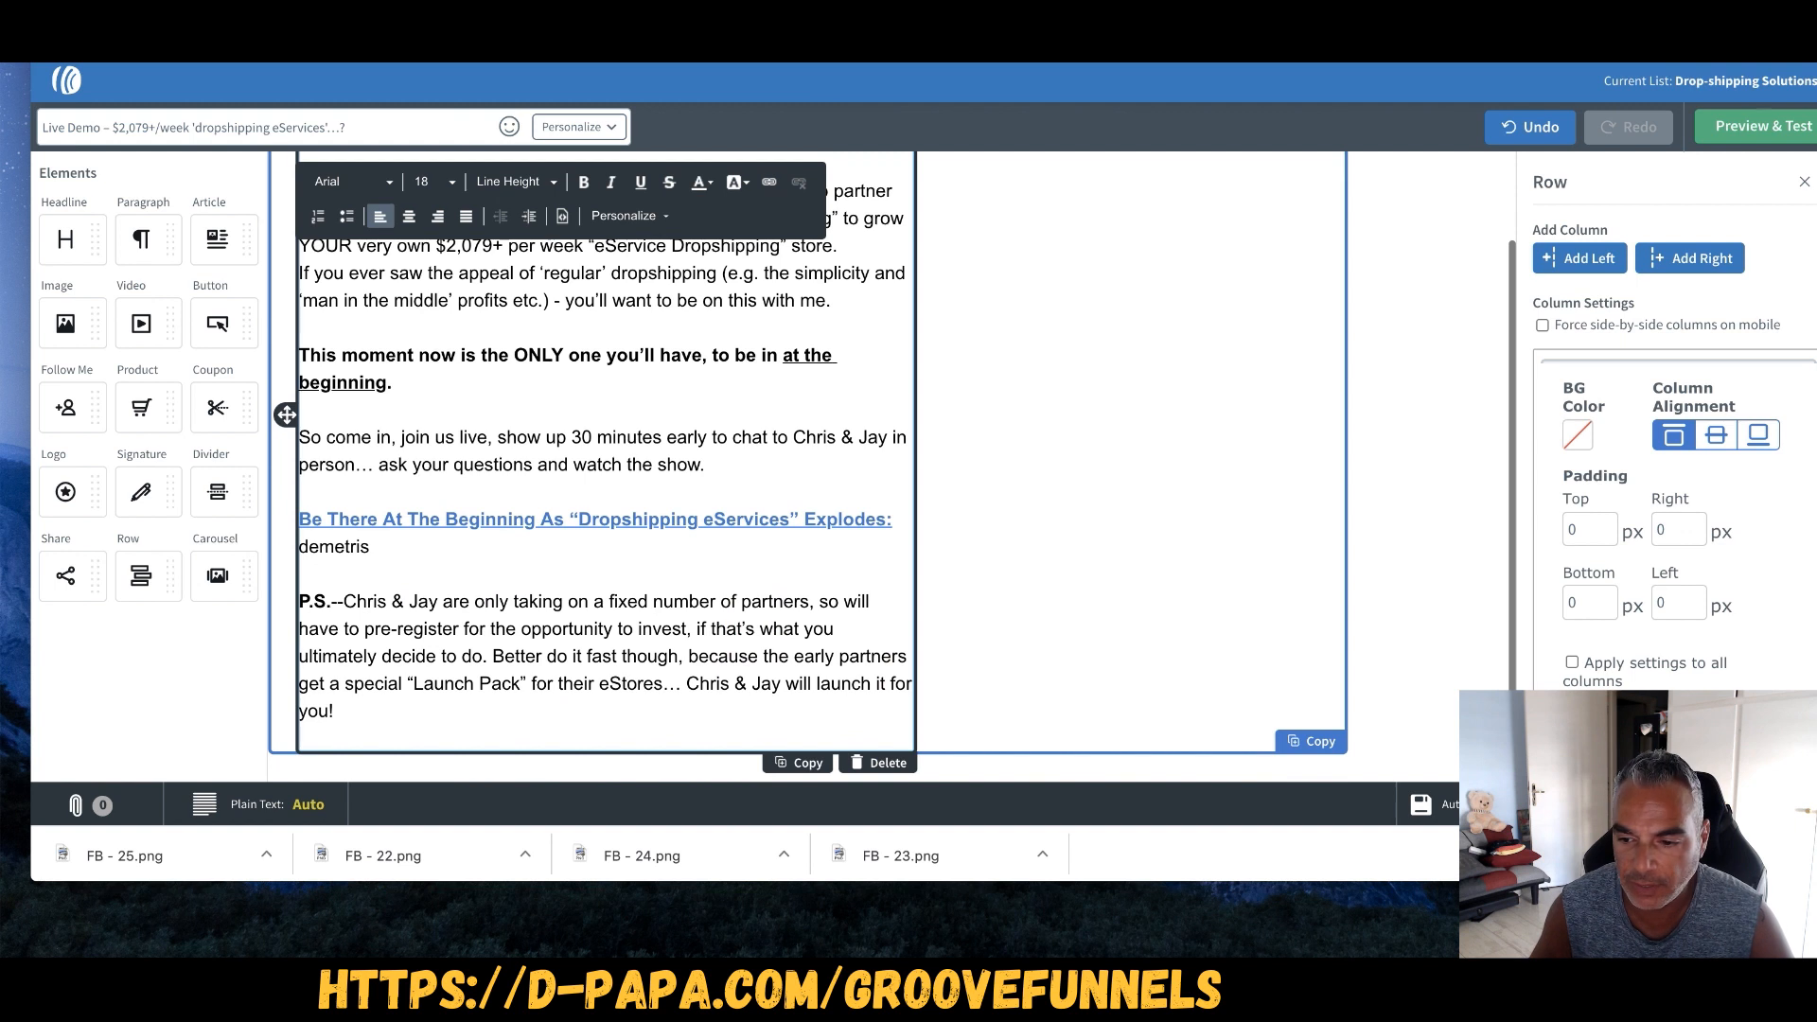
- Add the Live Demo draft to the follow-up series
{"action": "left_click", "coordinate": [1084, 325]}
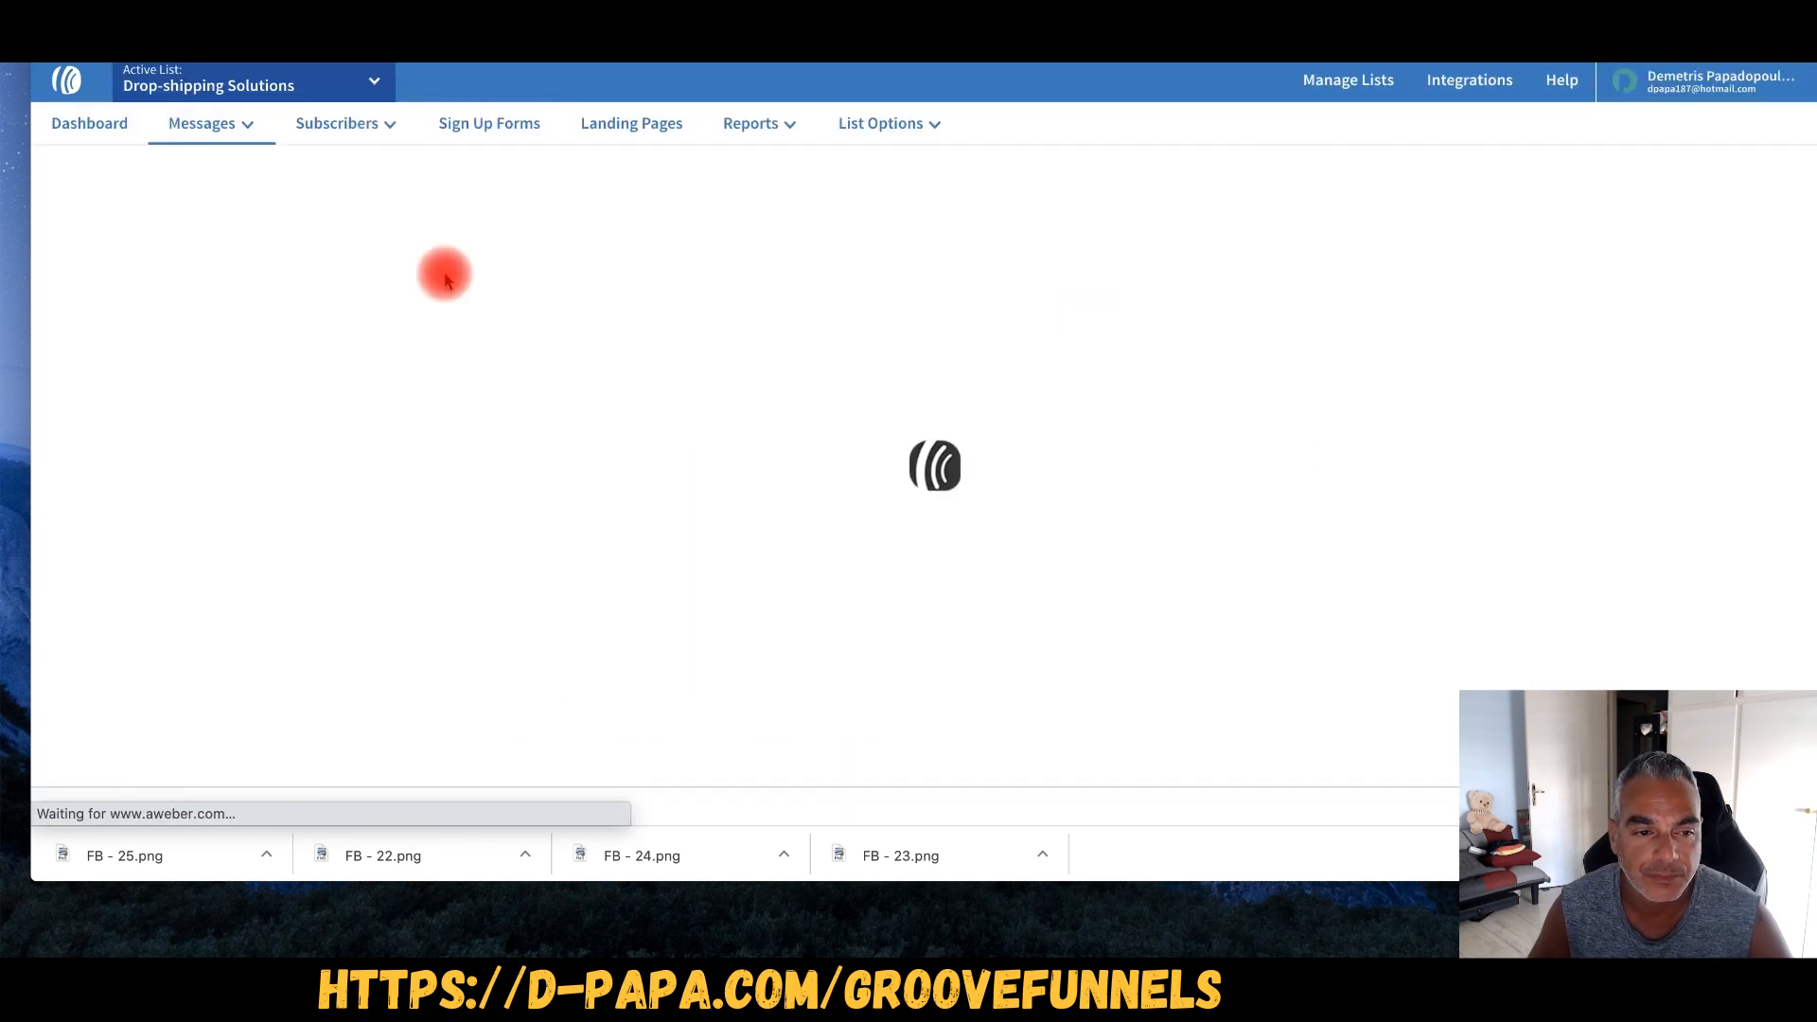
{"action": "left_click", "coordinate": [1039, 487]}
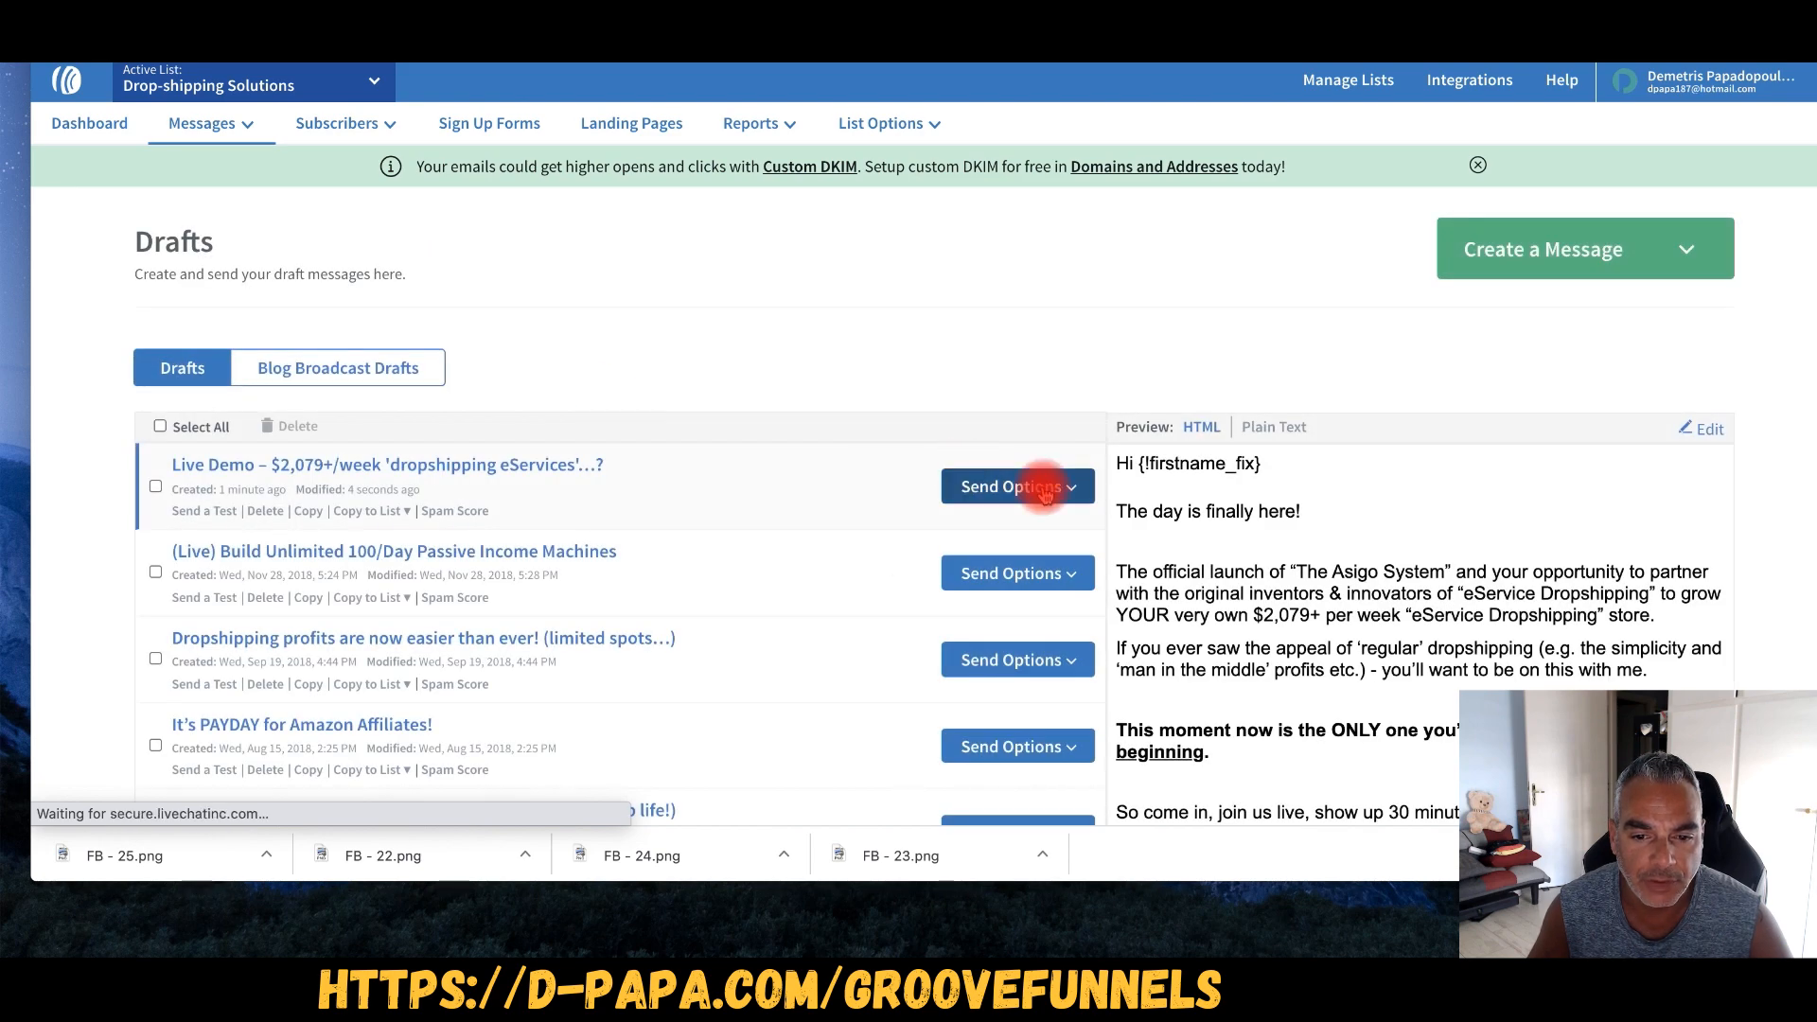
{"action": "left_click", "coordinate": [984, 557]}
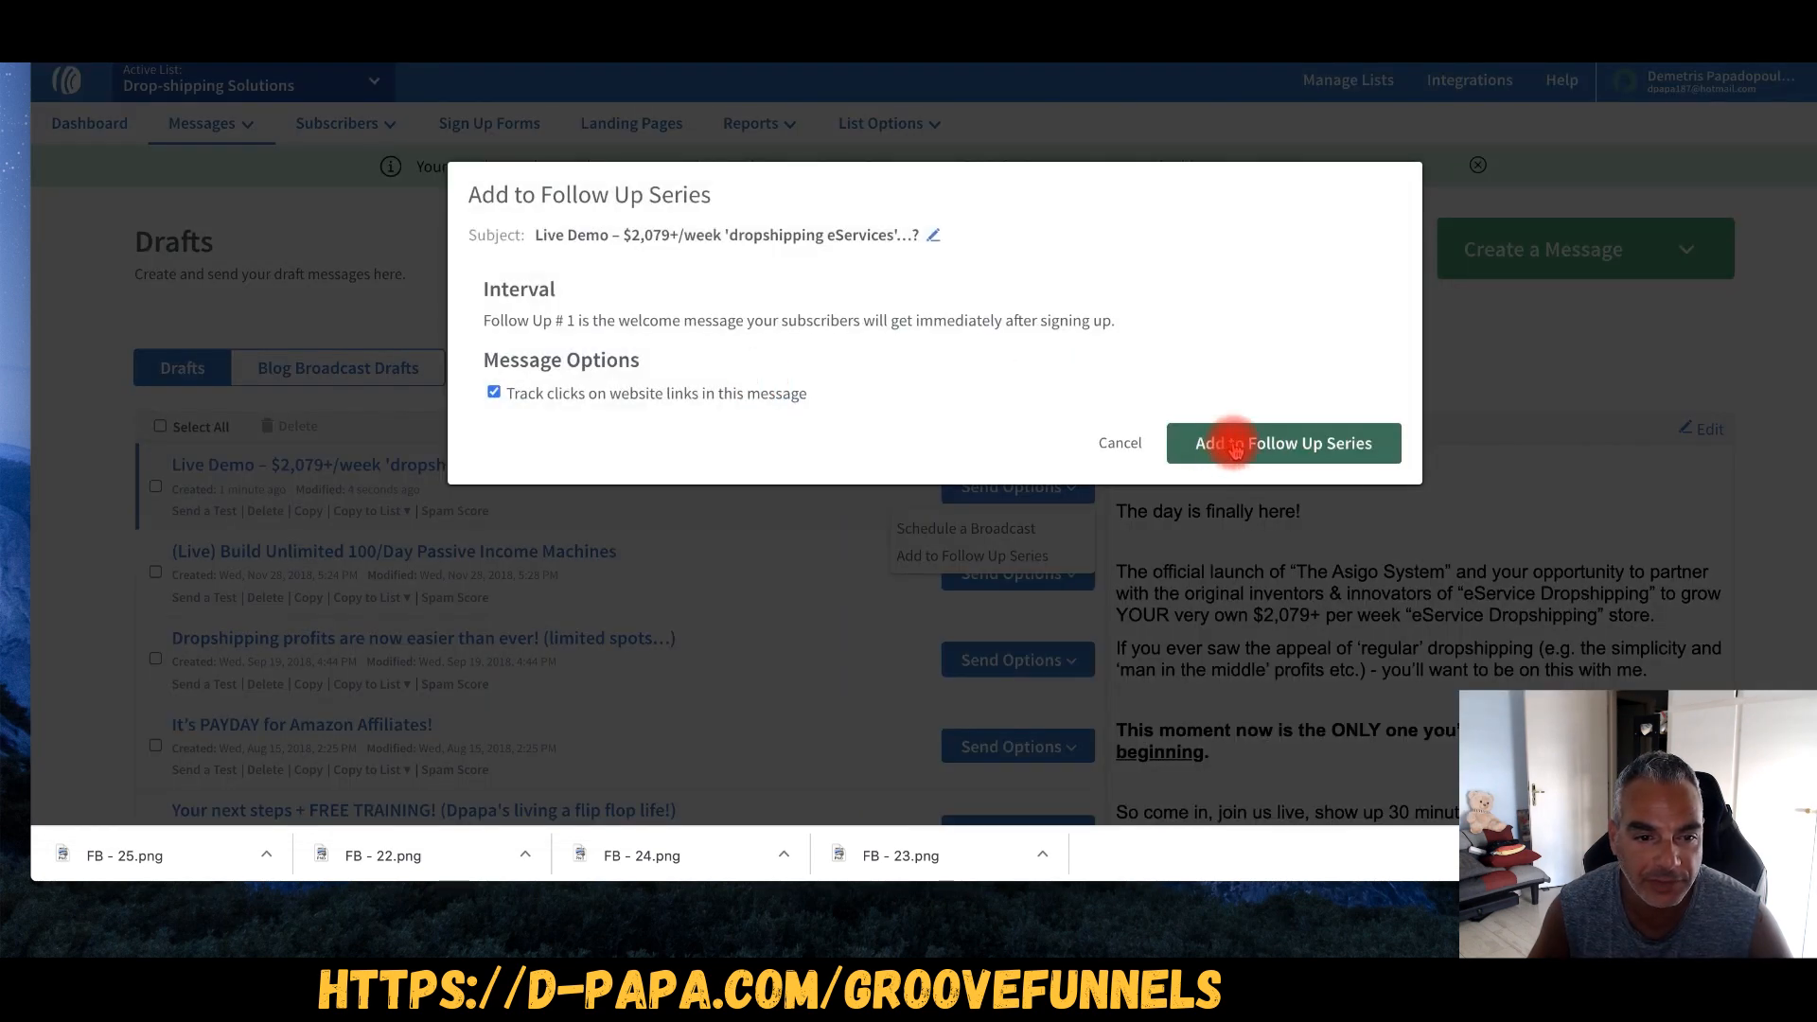
{"action": "left_click", "coordinate": [1233, 443]}
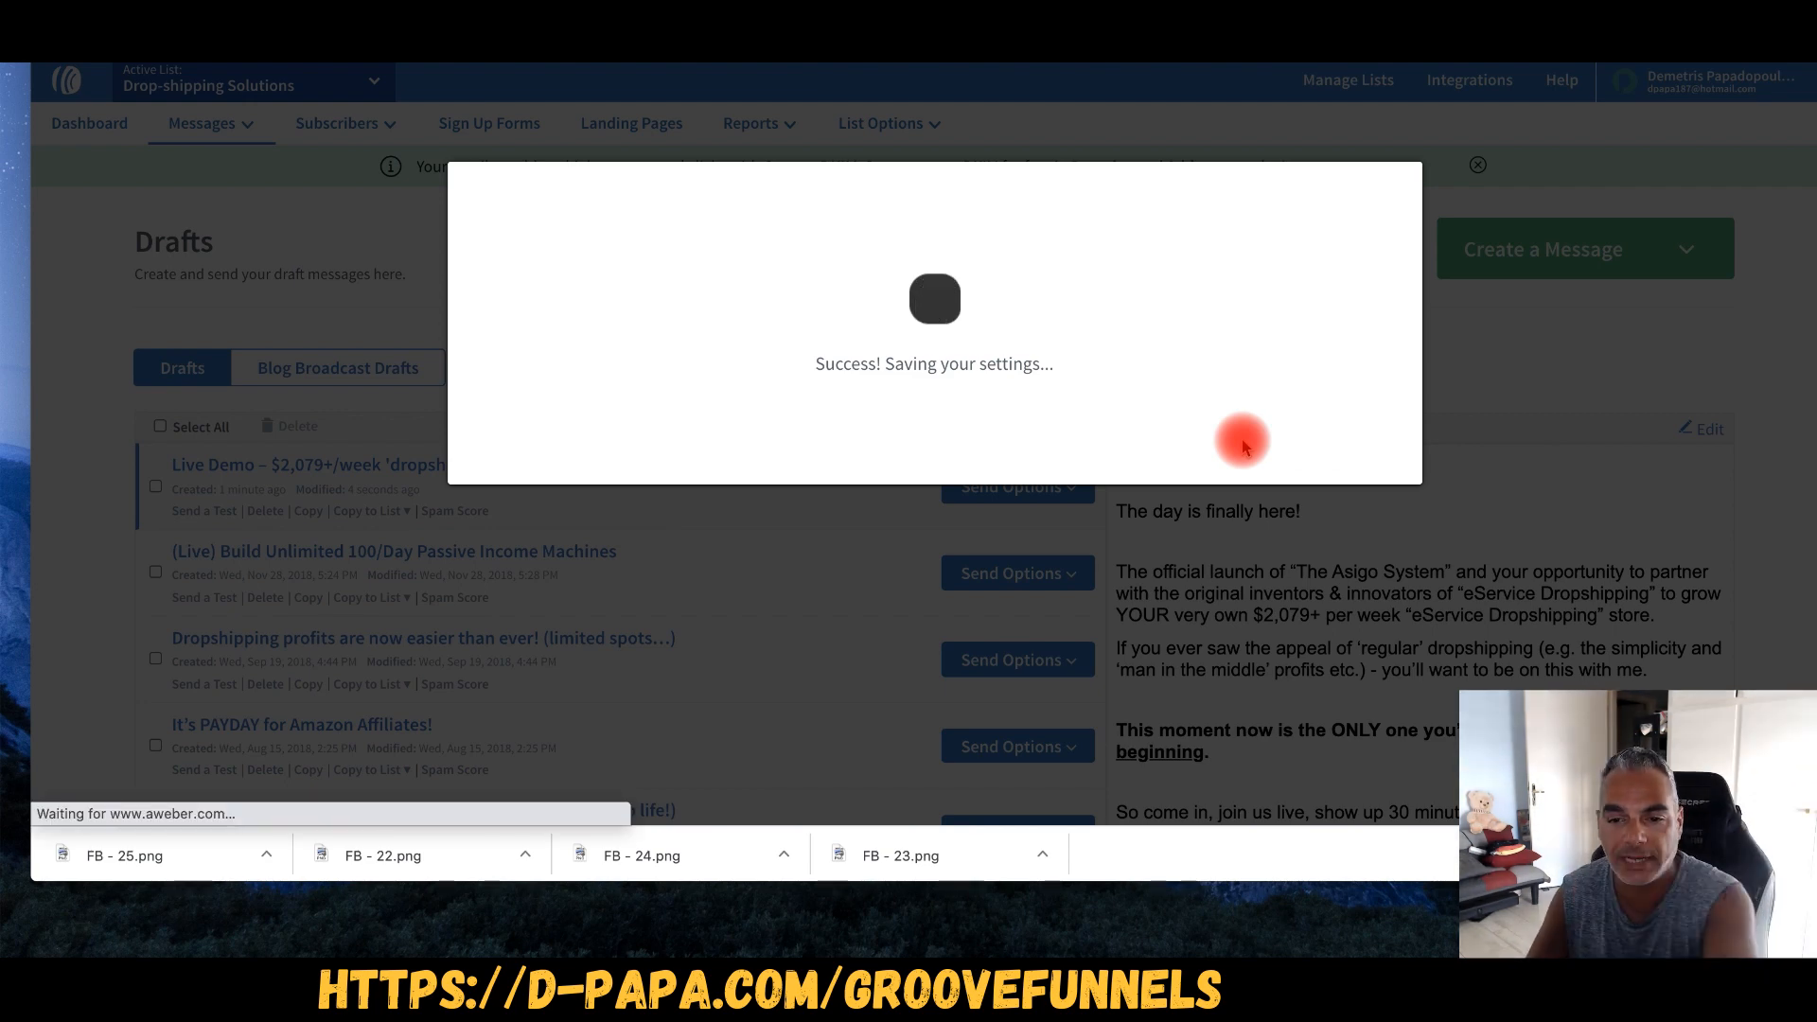
- Start a new email with the Drag & Drop Email Builder
{"action": "scroll", "coordinate": [772, 655], "scroll_direction": "down", "scroll_amount": 2}
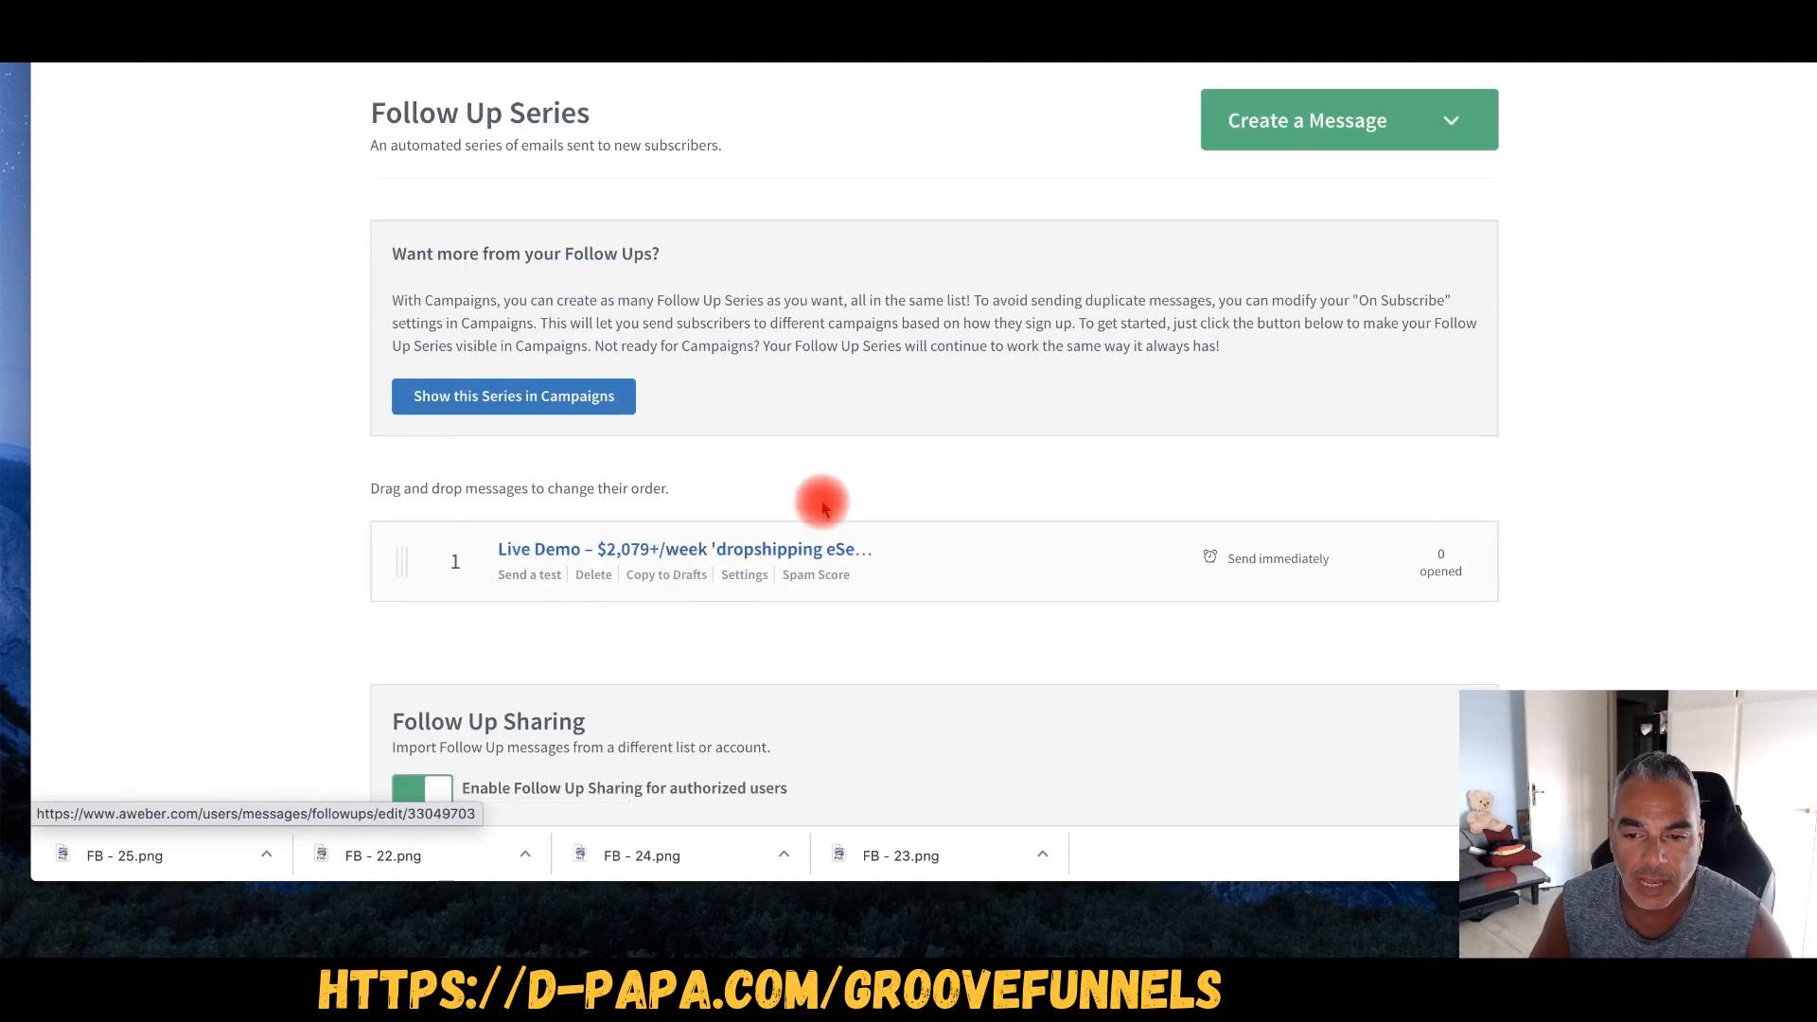
{"action": "left_click", "coordinate": [1292, 119]}
{"action": "left_click", "coordinate": [1313, 177]}
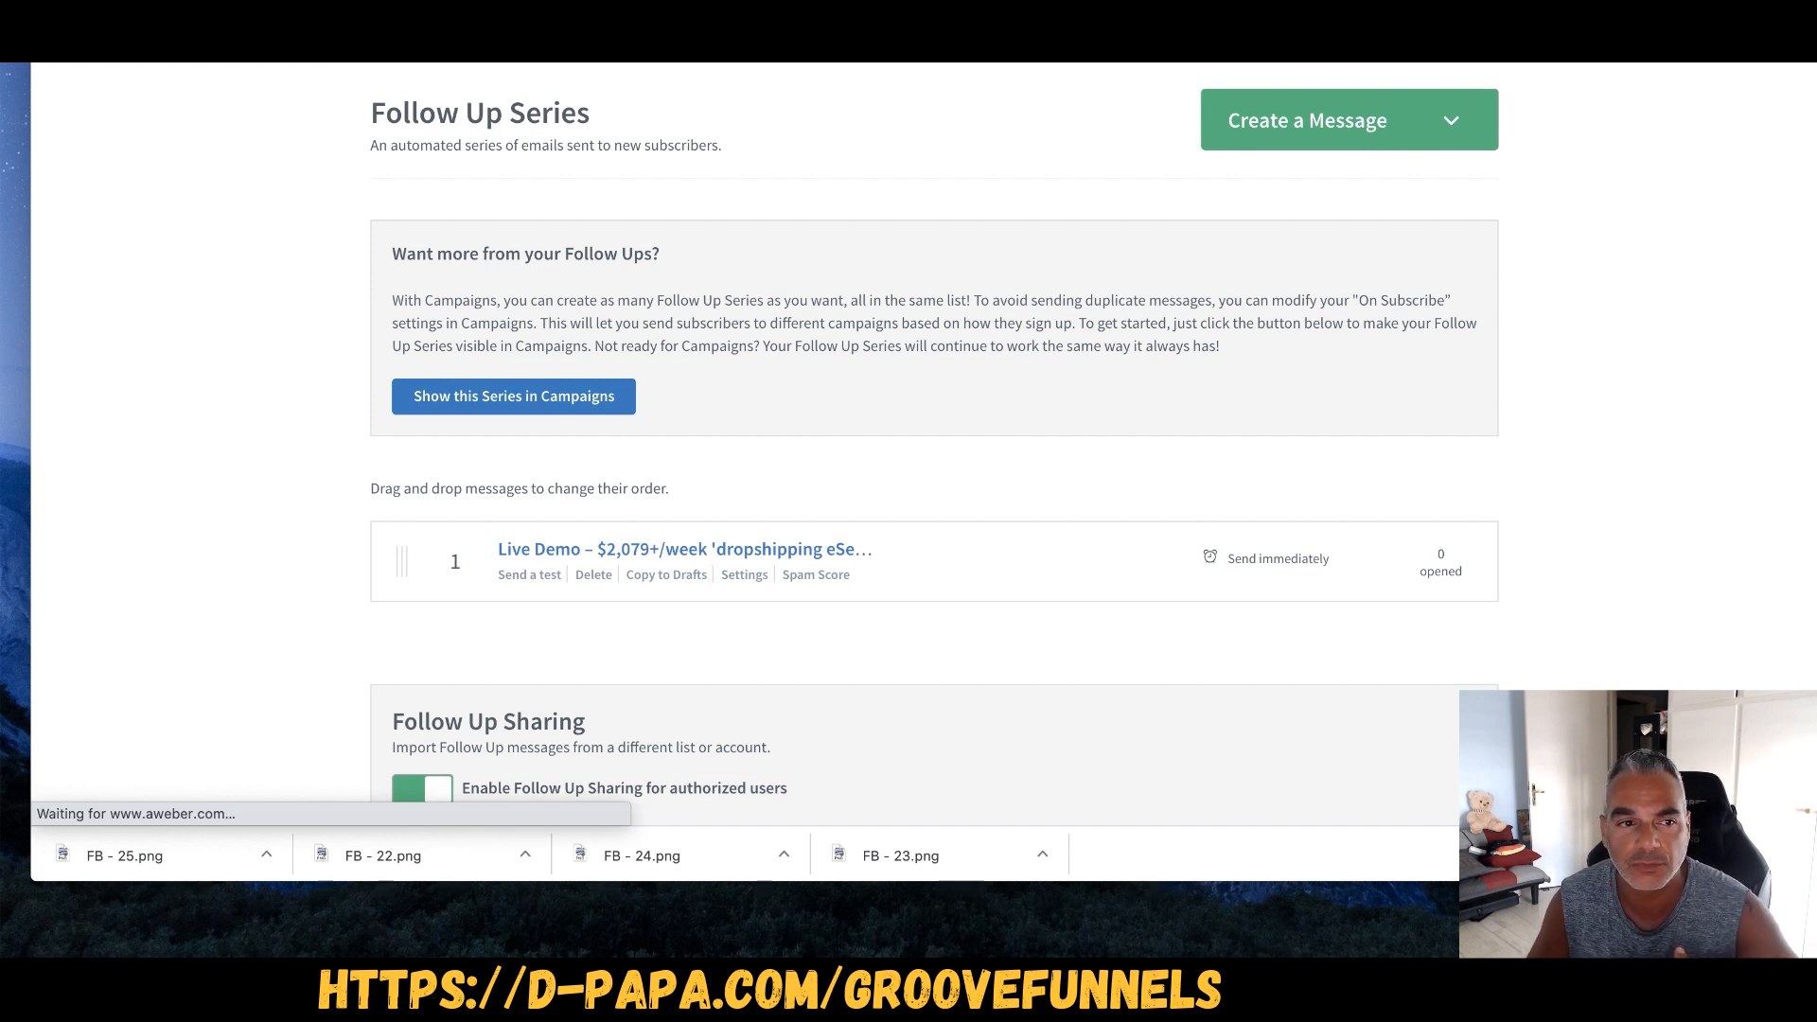
{"action": "scroll", "coordinate": [395, 210], "scroll_direction": "down", "scroll_amount": 1}
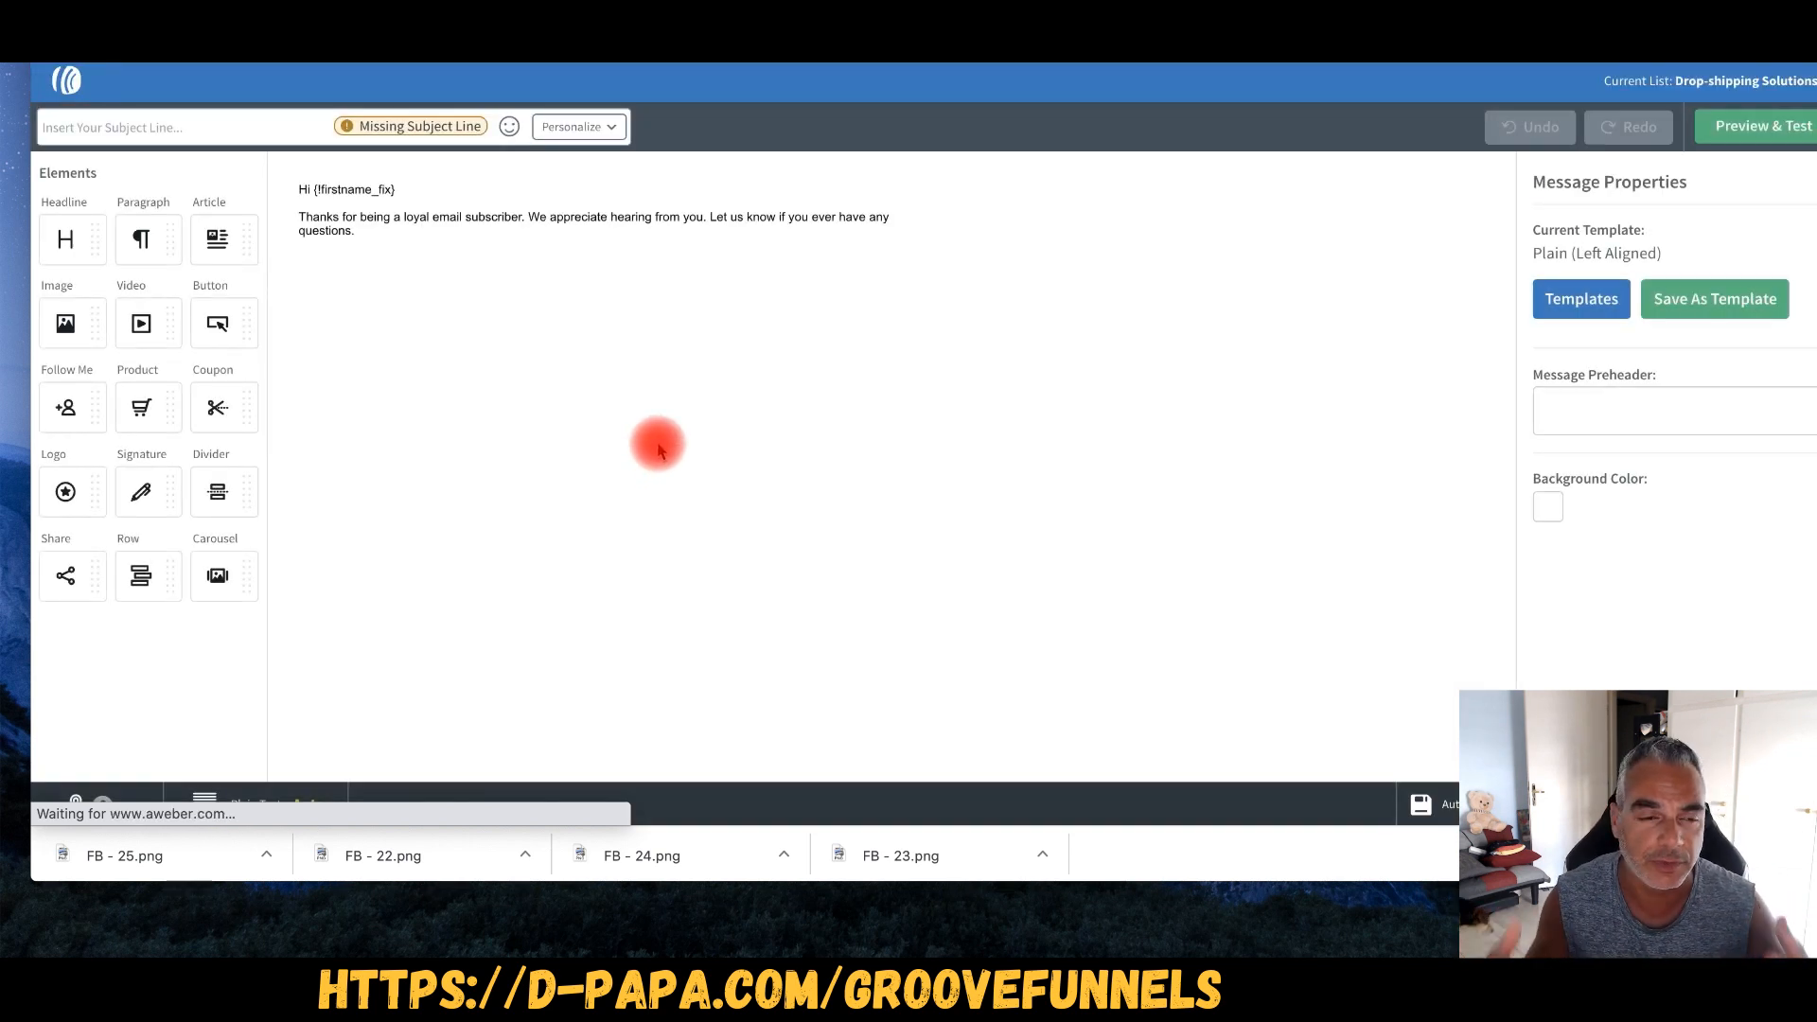
{"action": "mouse_move", "coordinate": [434, 239]}
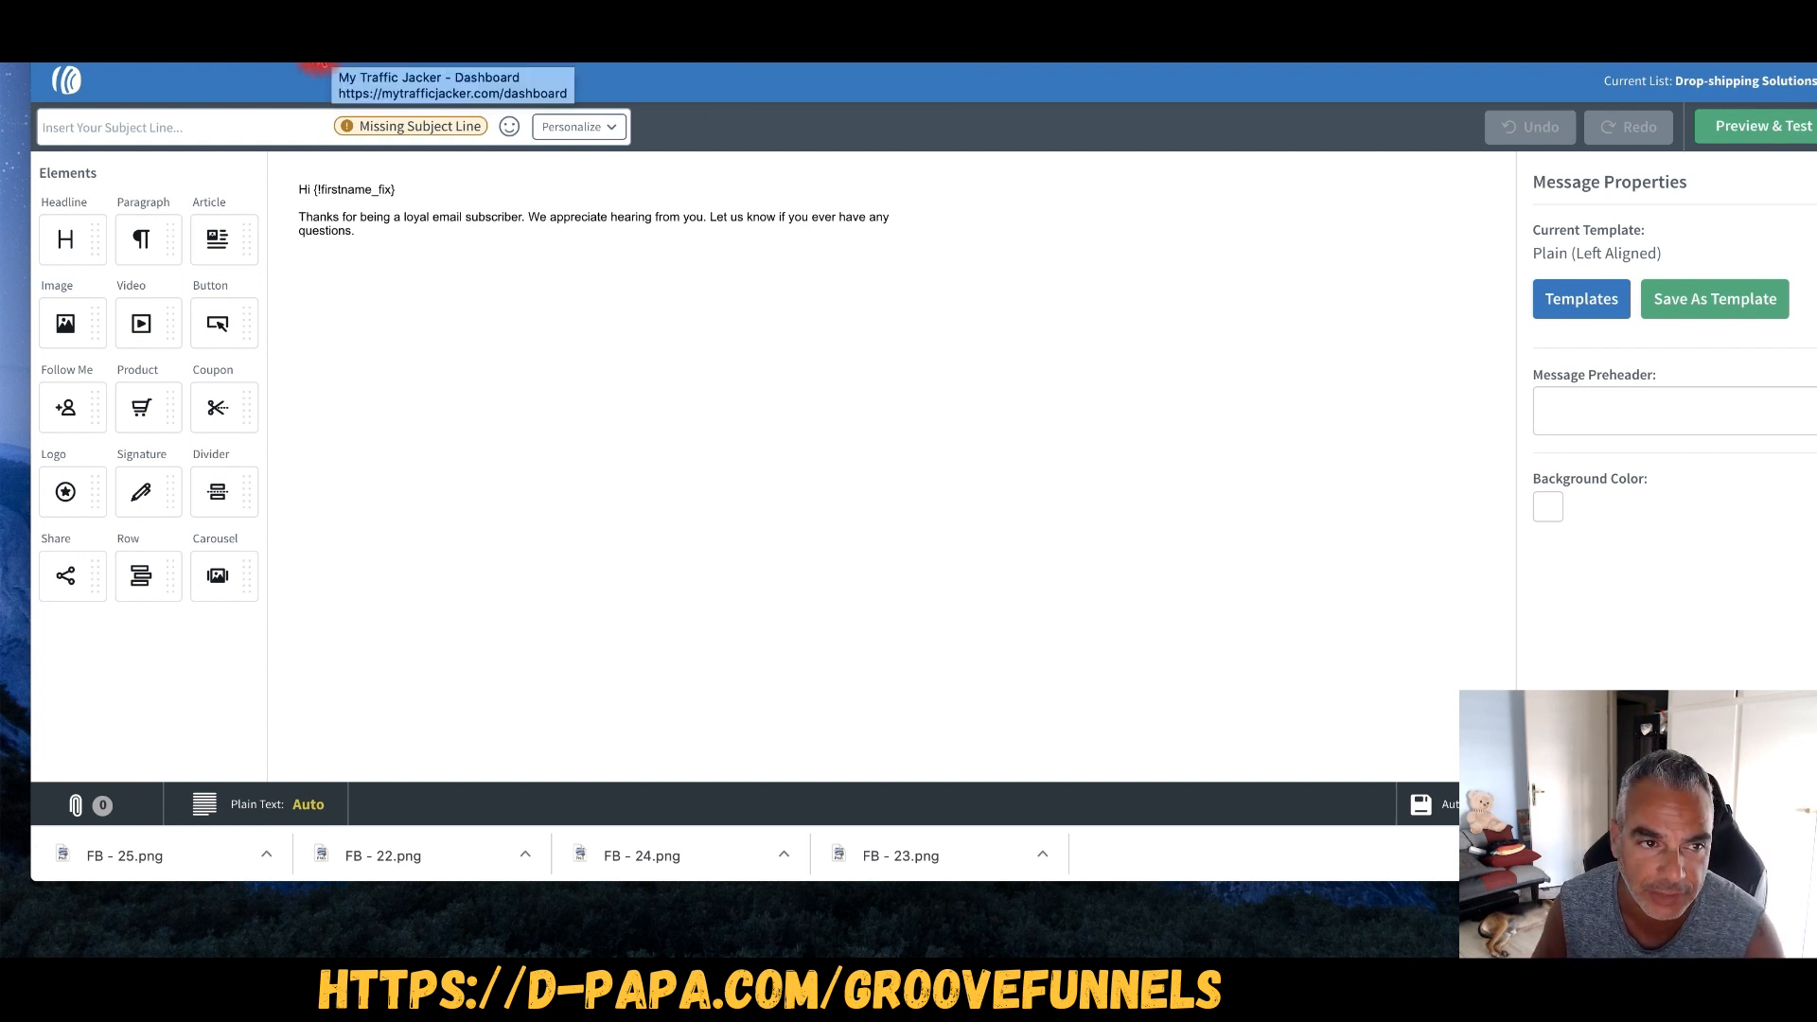
{"action": "left_click", "coordinate": [313, 59]}
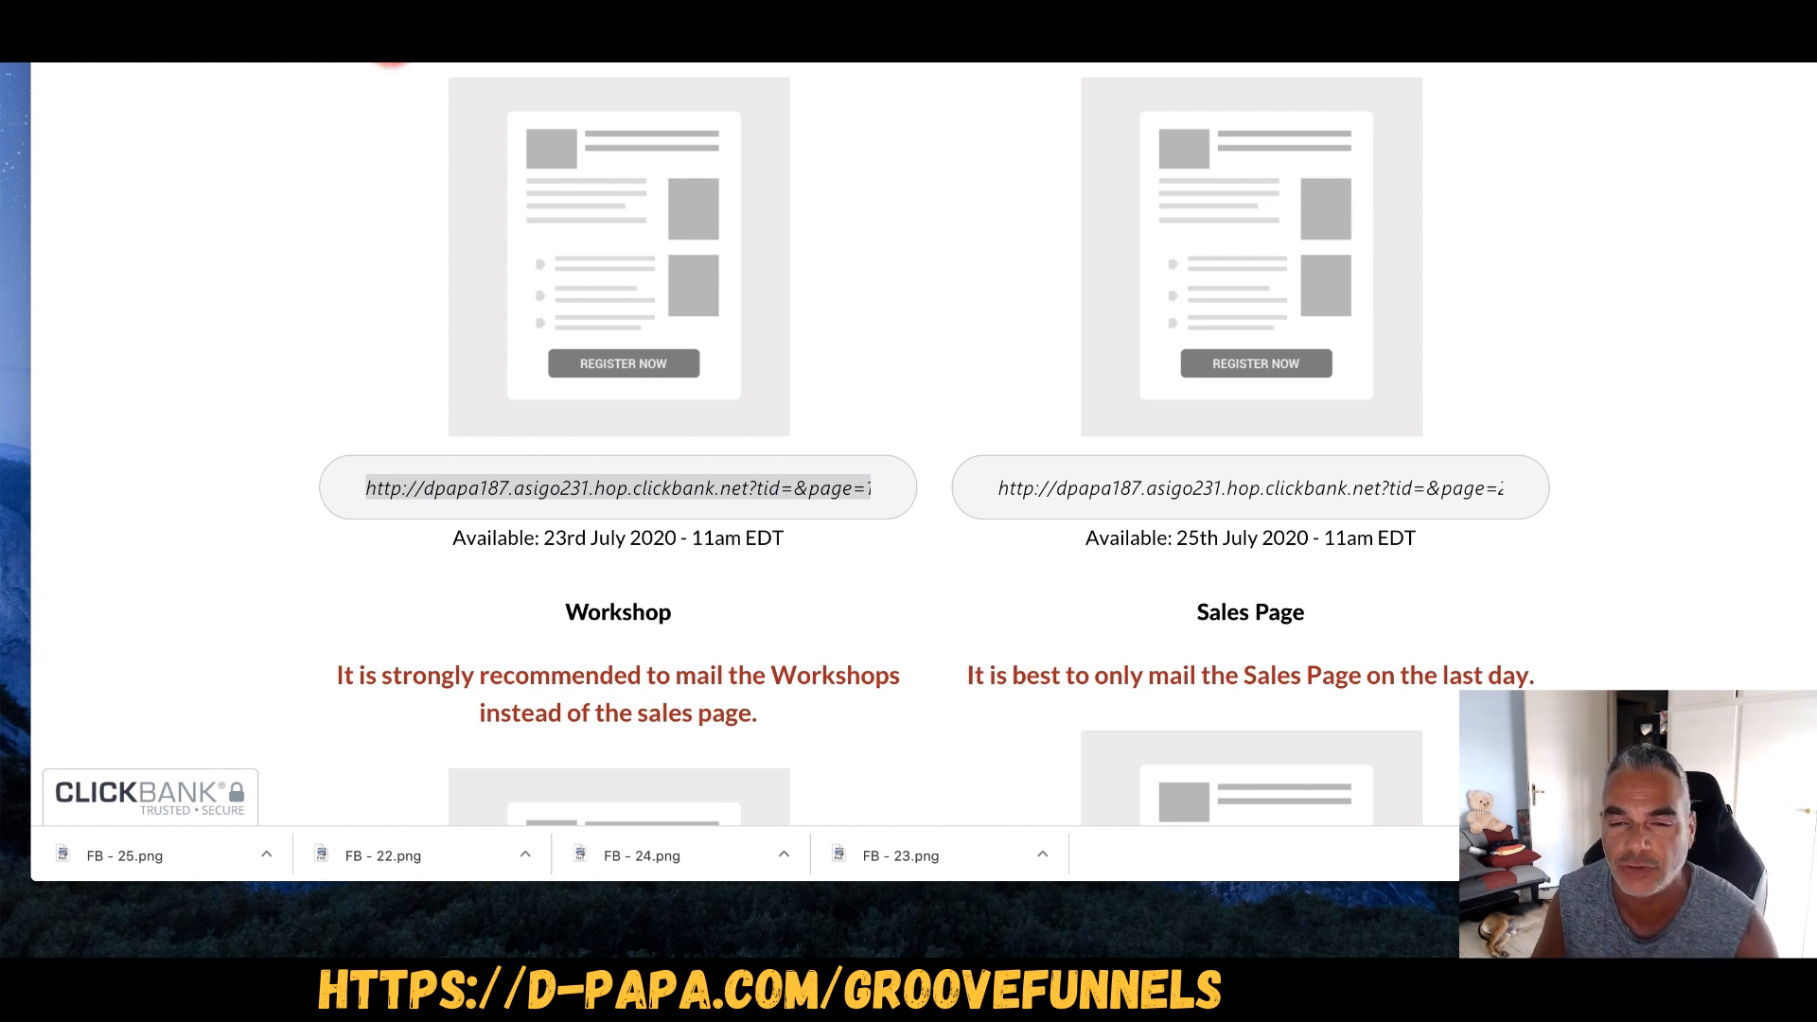
{"action": "left_click", "coordinate": [317, 58]}
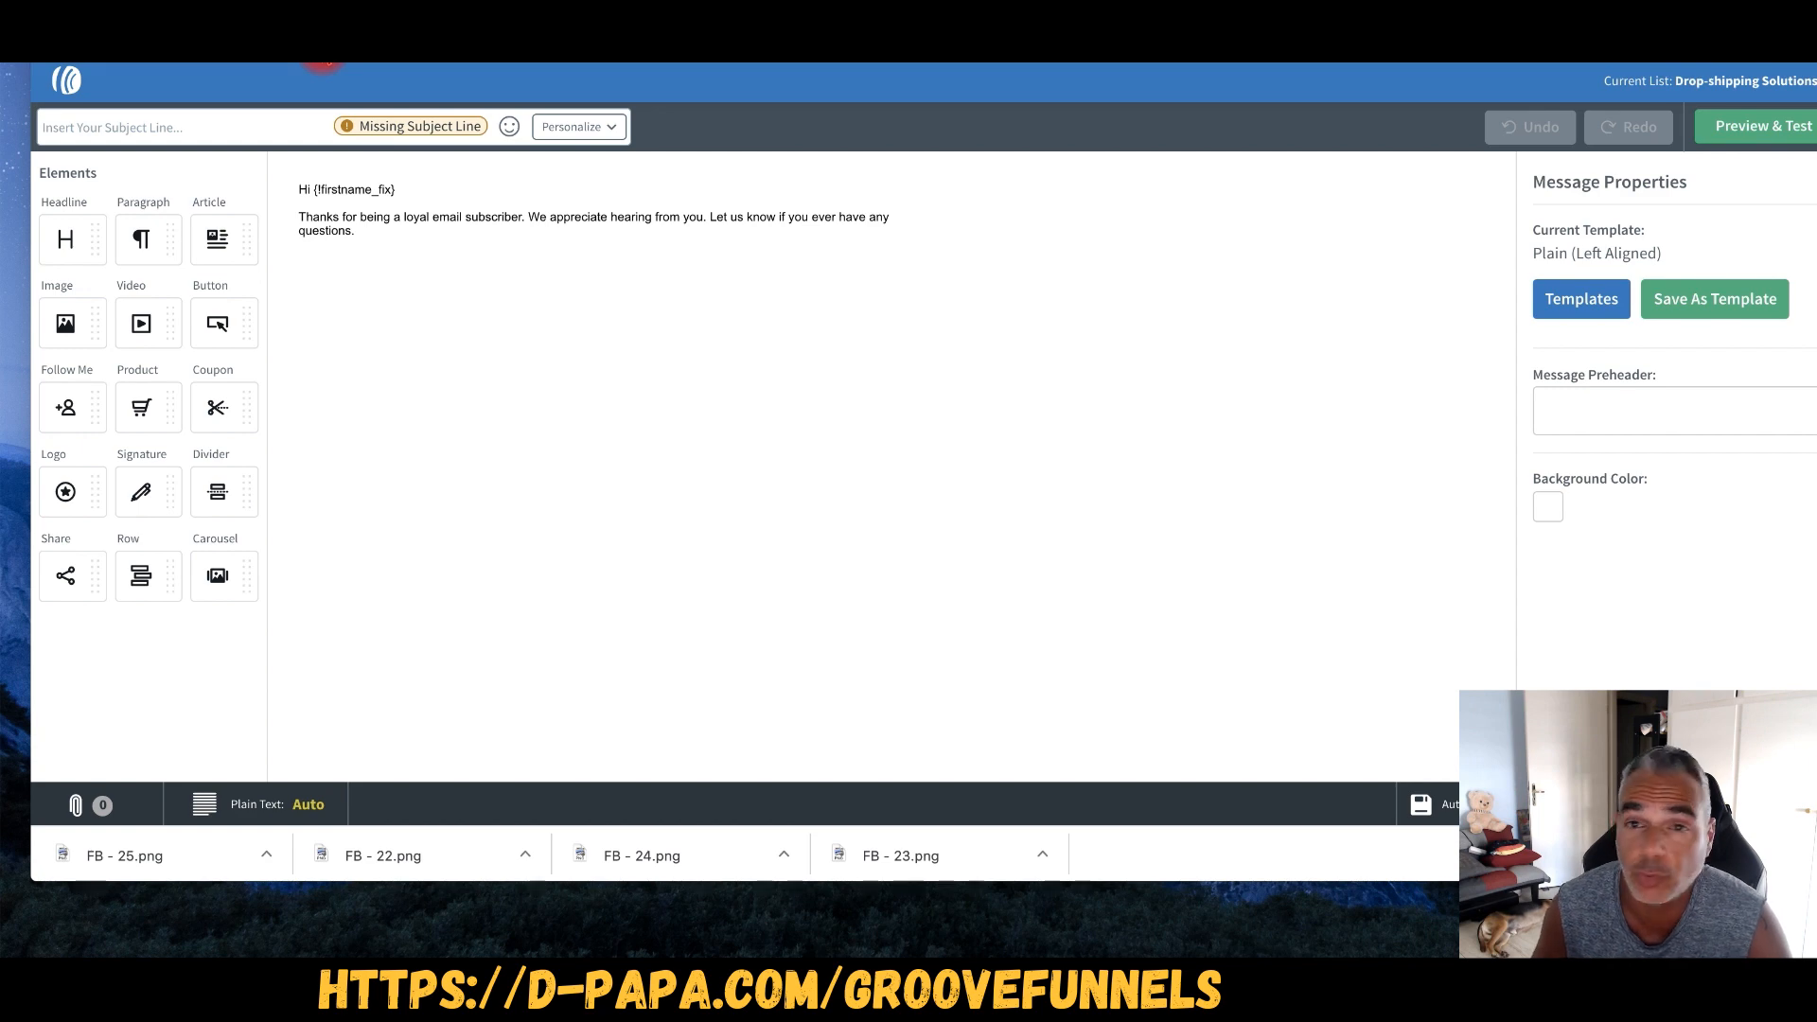
{"action": "left_click", "coordinate": [322, 48]}
- Start a new business or brand Facebook Page named 'TheAsigo'
{"action": "scroll", "coordinate": [956, 188], "scroll_direction": "down", "scroll_amount": 15}
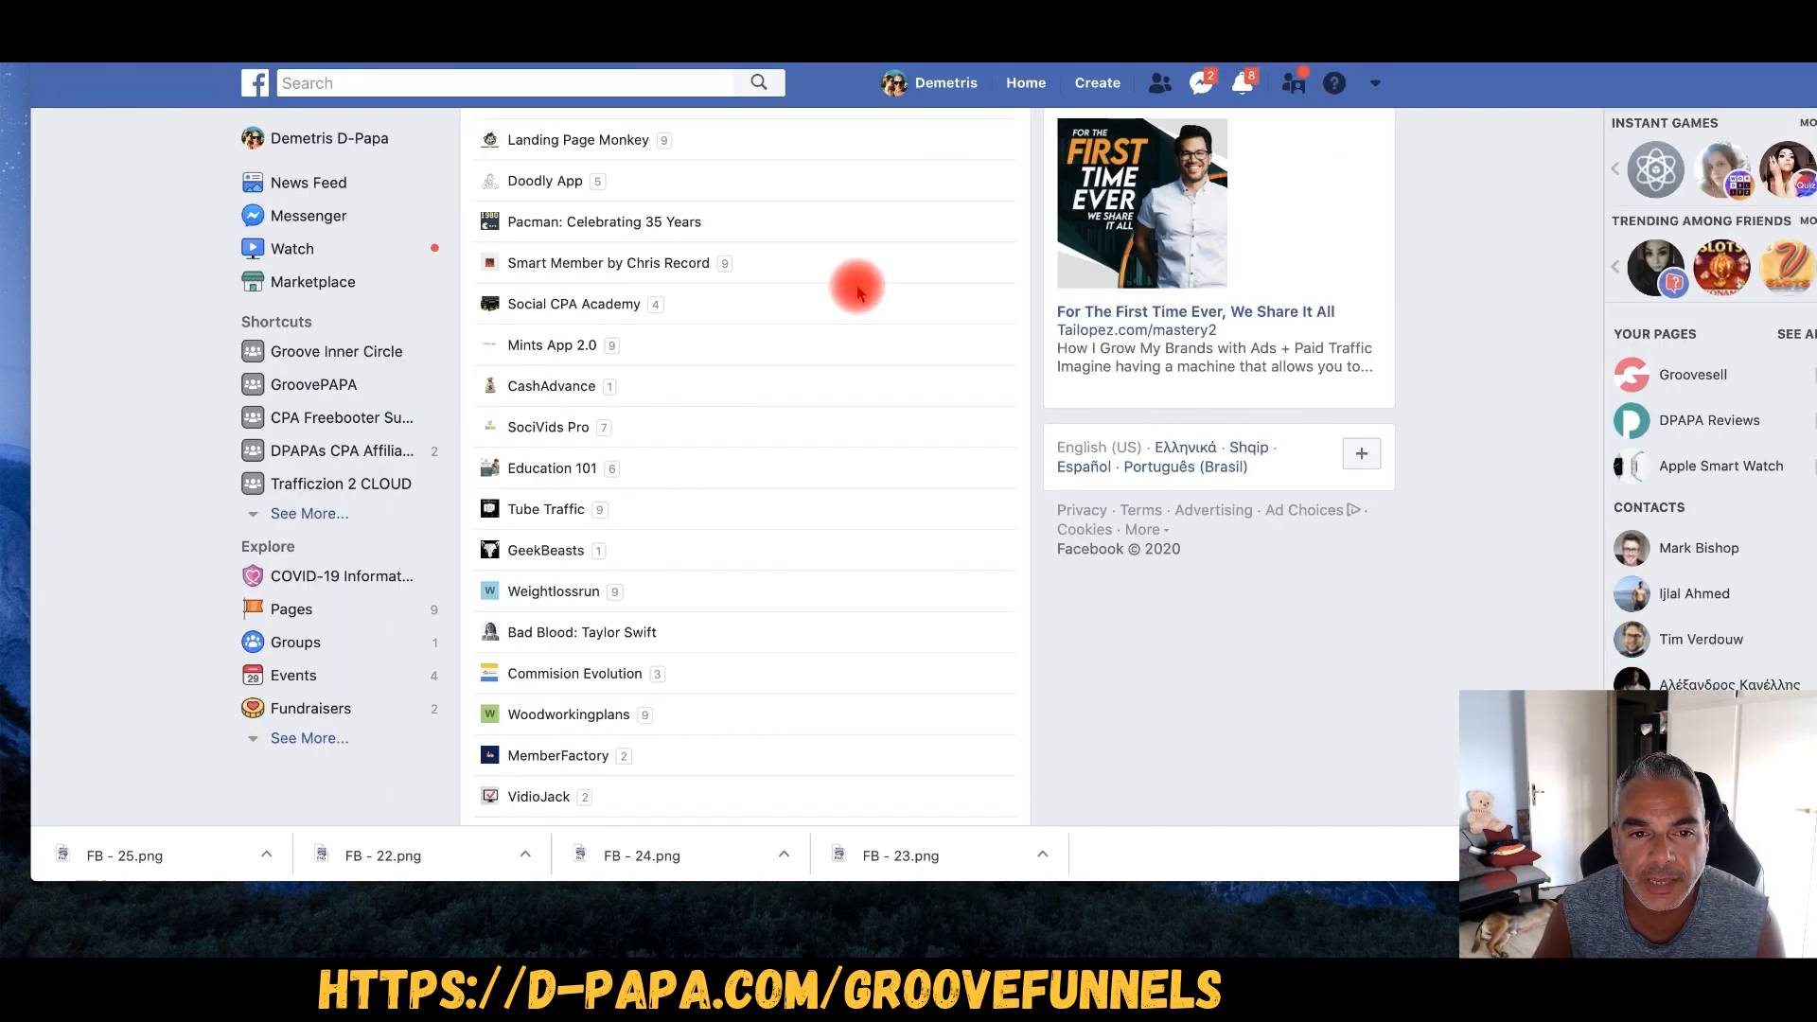
{"action": "scroll", "coordinate": [859, 289], "scroll_direction": "up", "scroll_amount": 20}
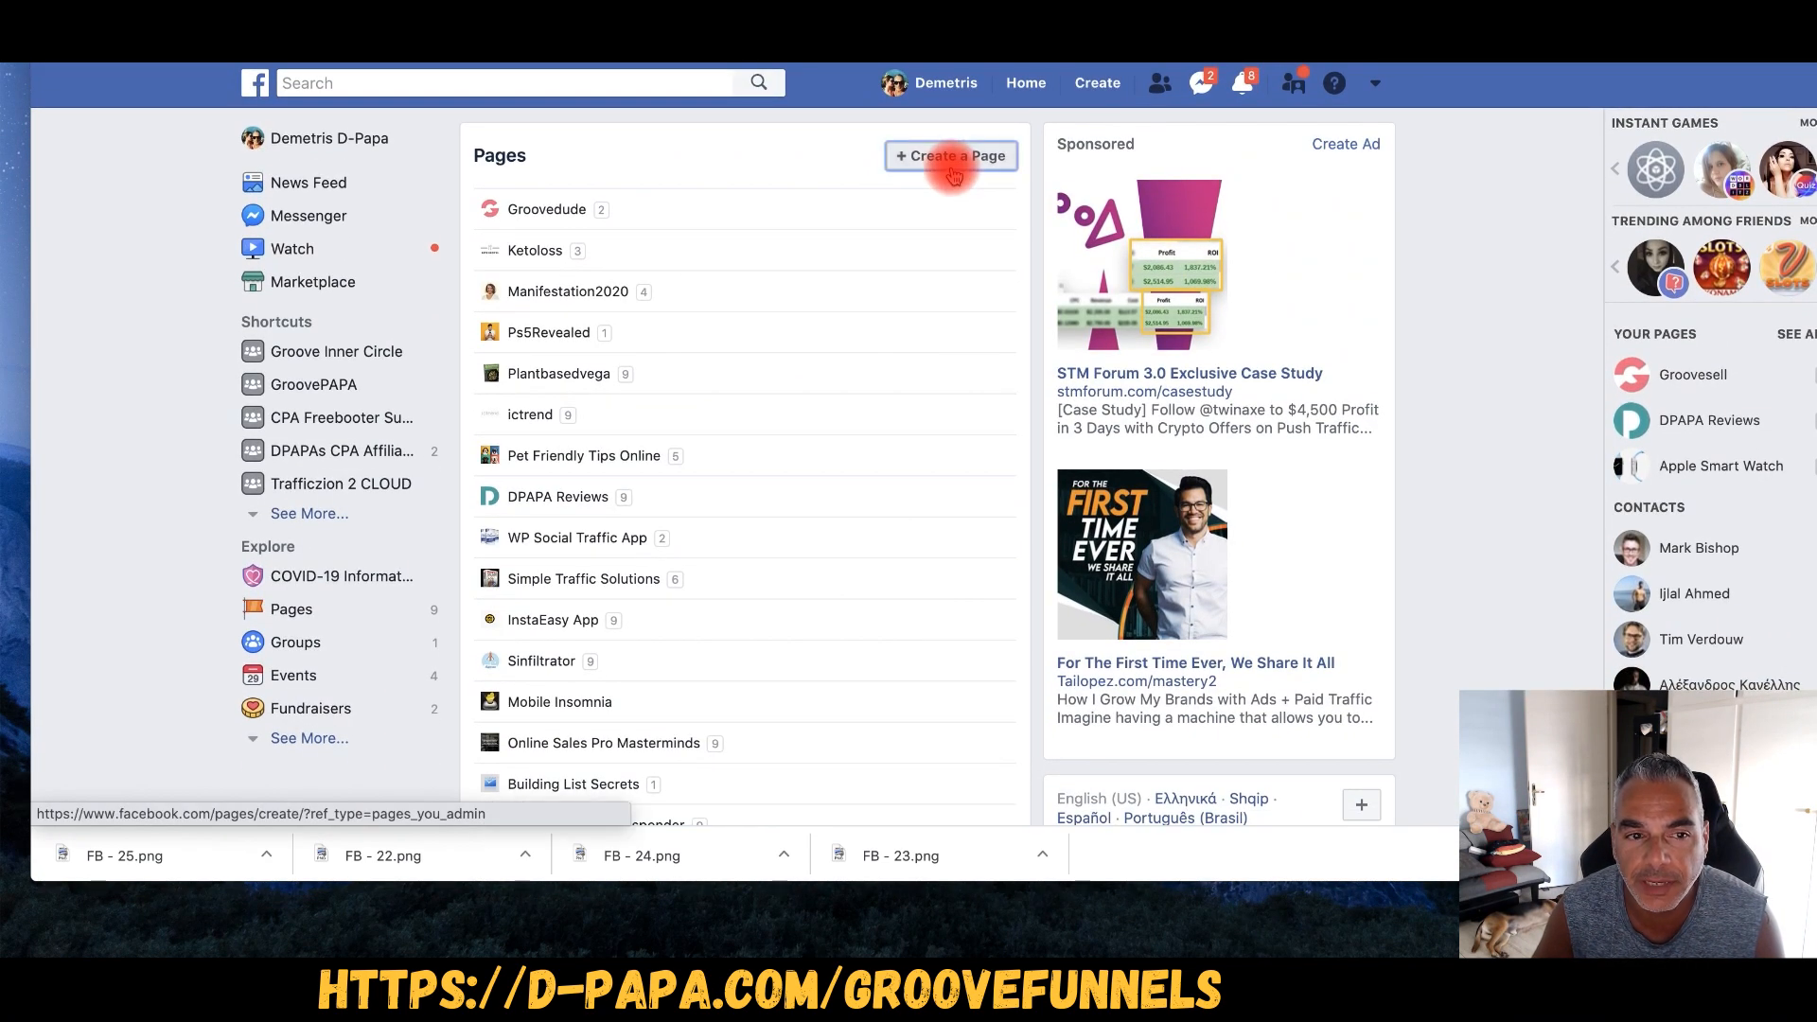
{"action": "left_click", "coordinate": [952, 167]}
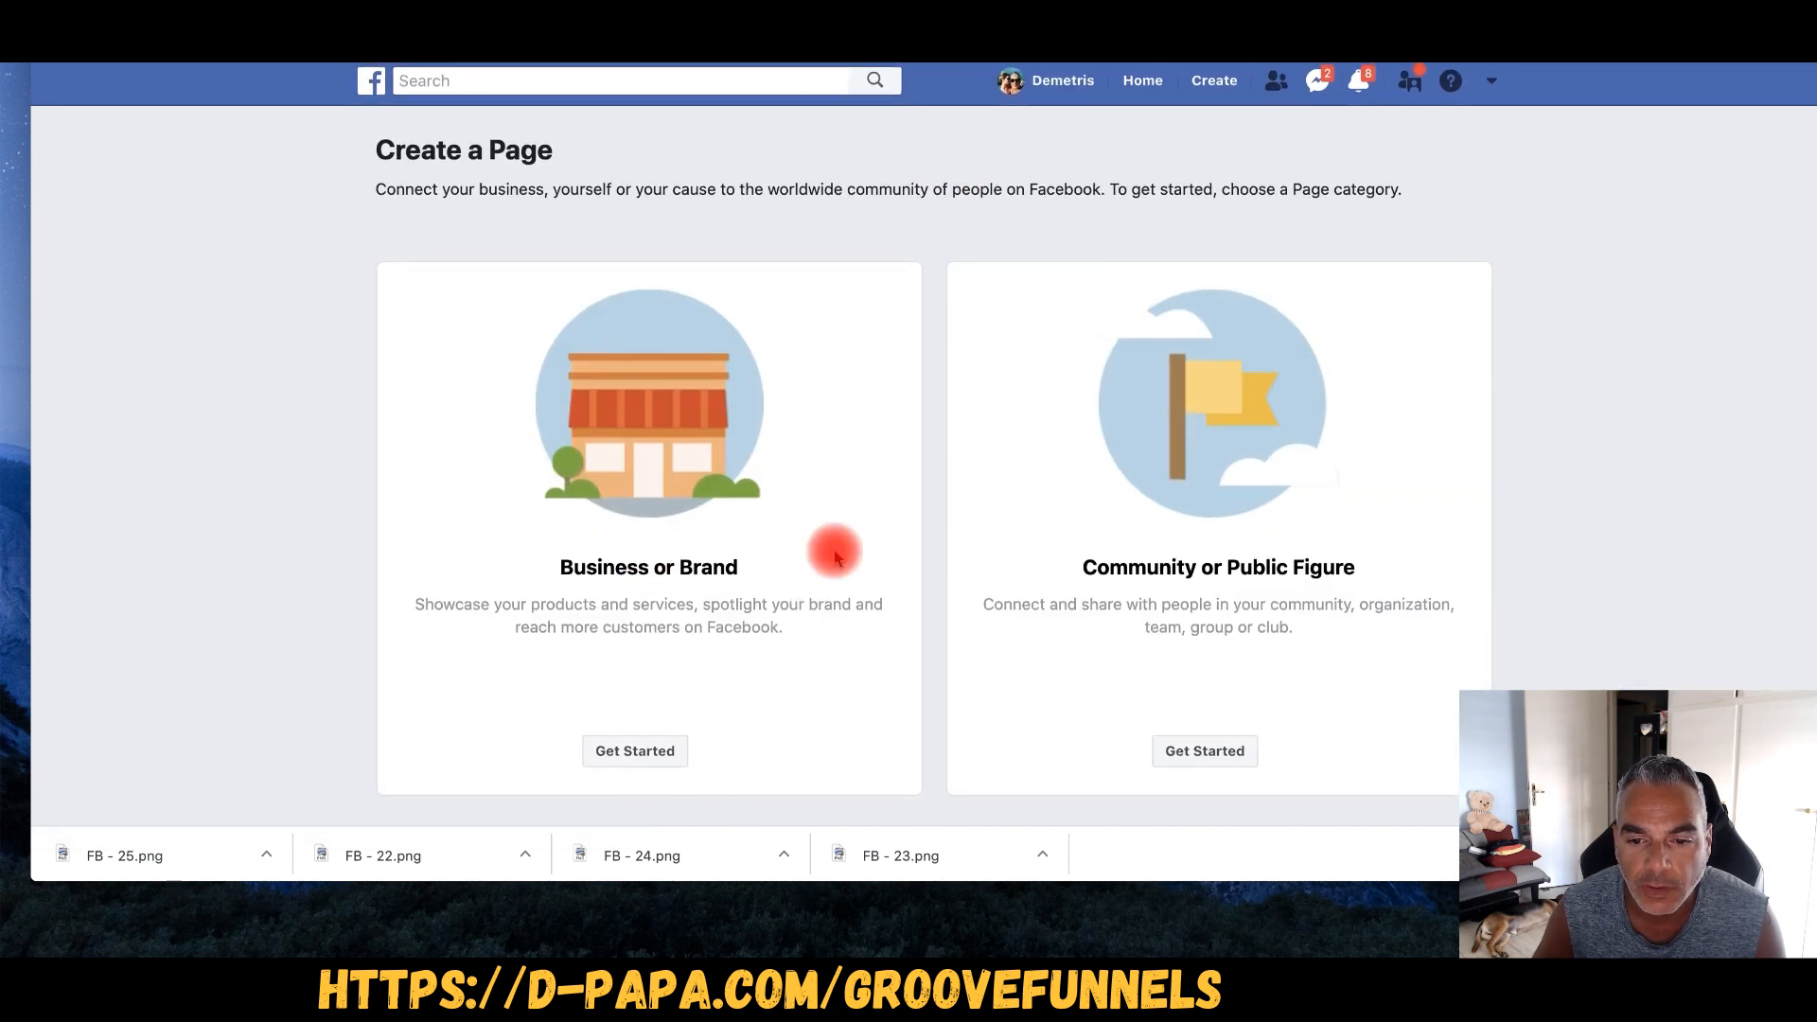
{"action": "left_click", "coordinate": [653, 755]}
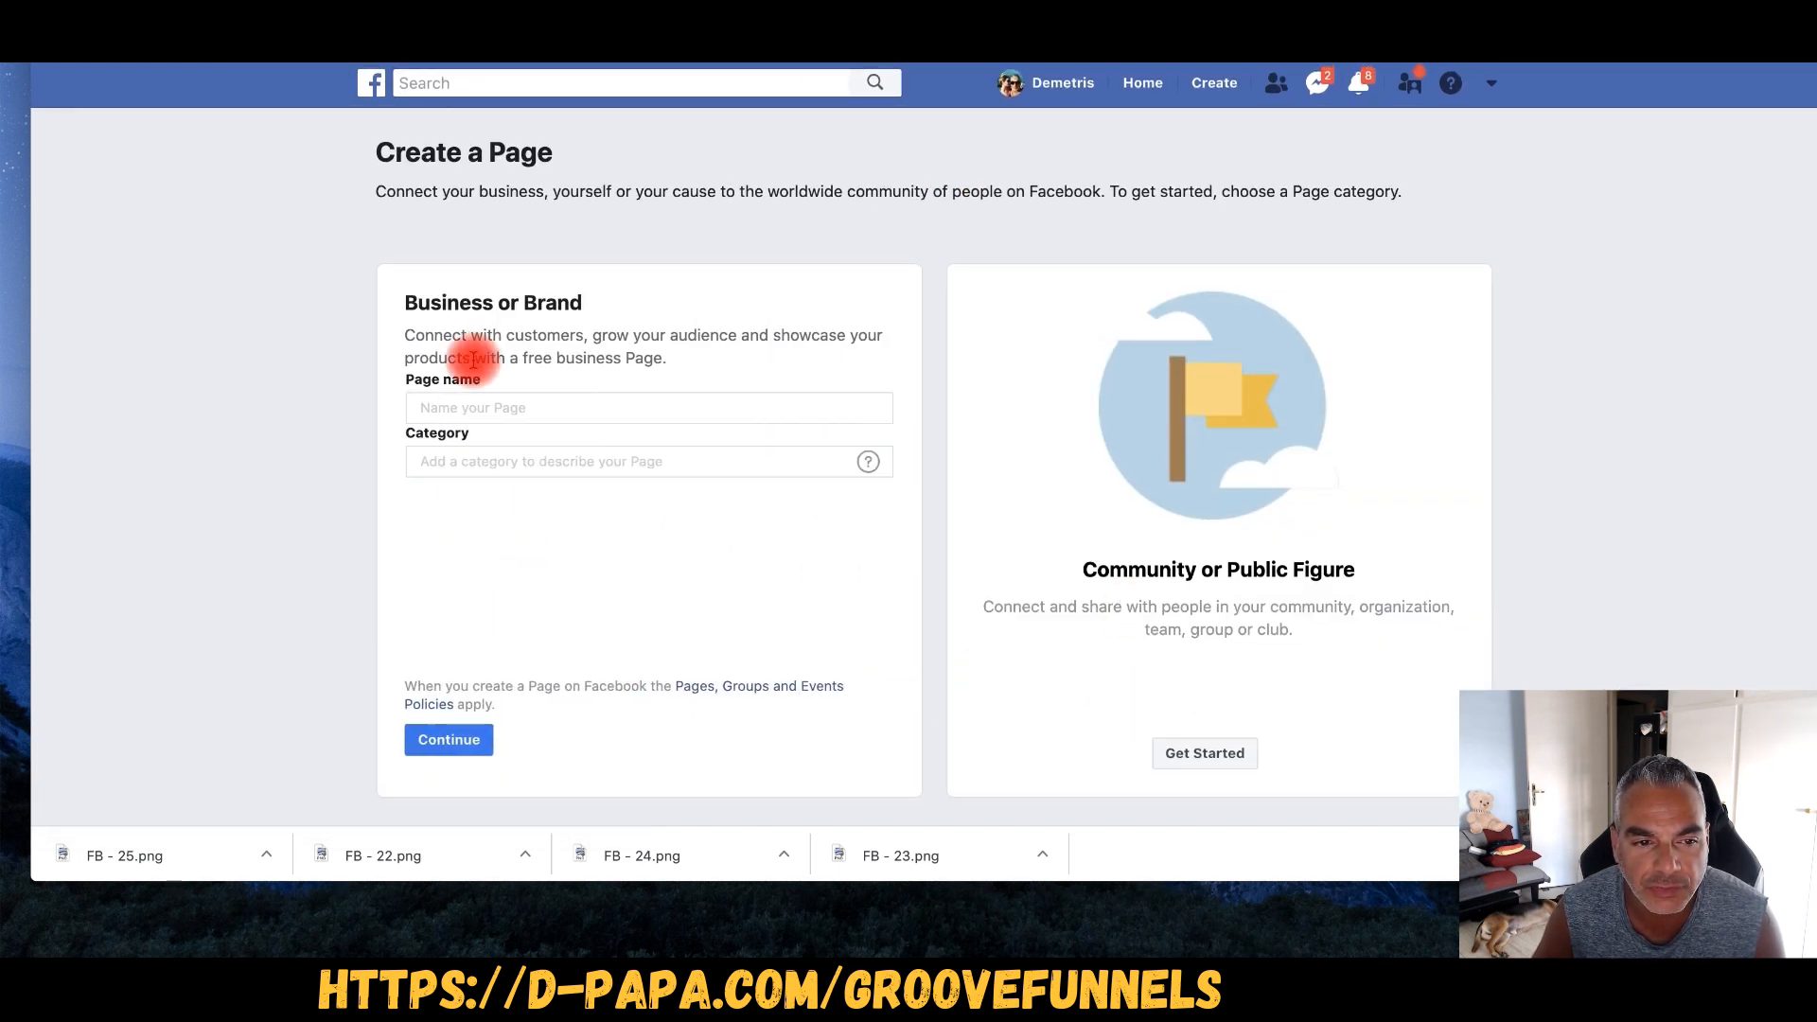
{"action": "left_click", "coordinate": [502, 416]}
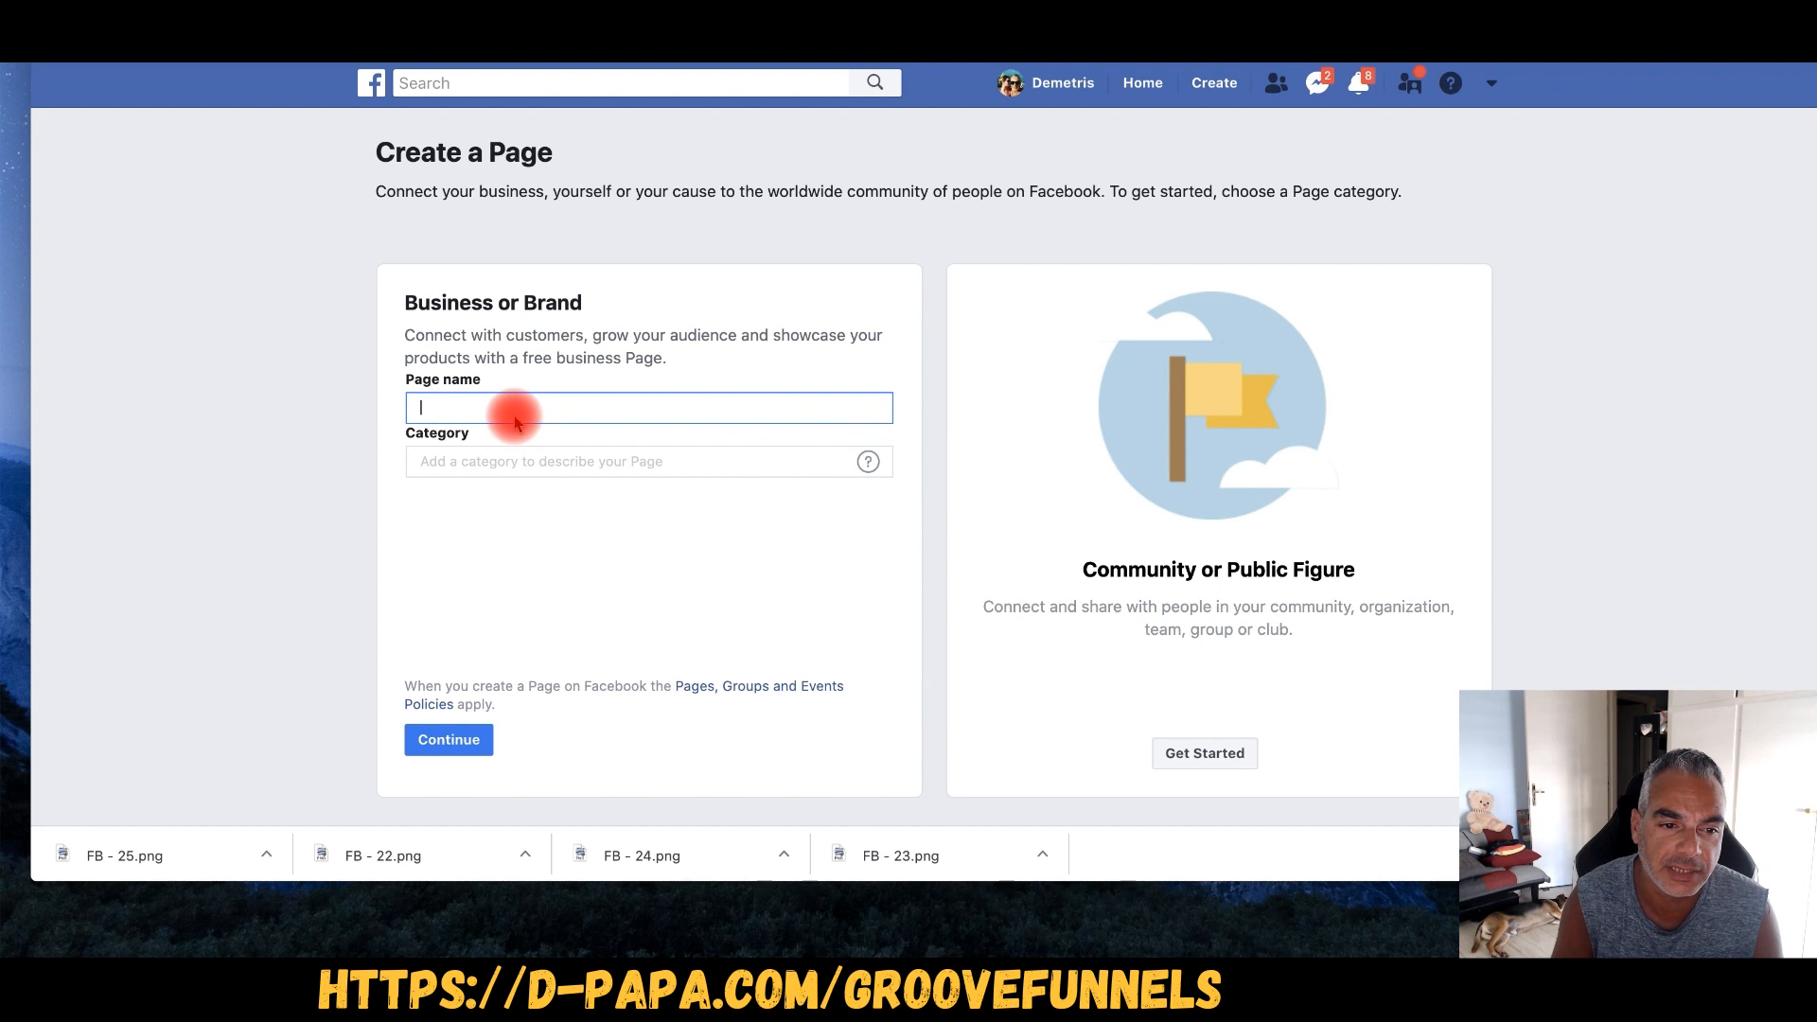
{"action": "type", "text": "A"}
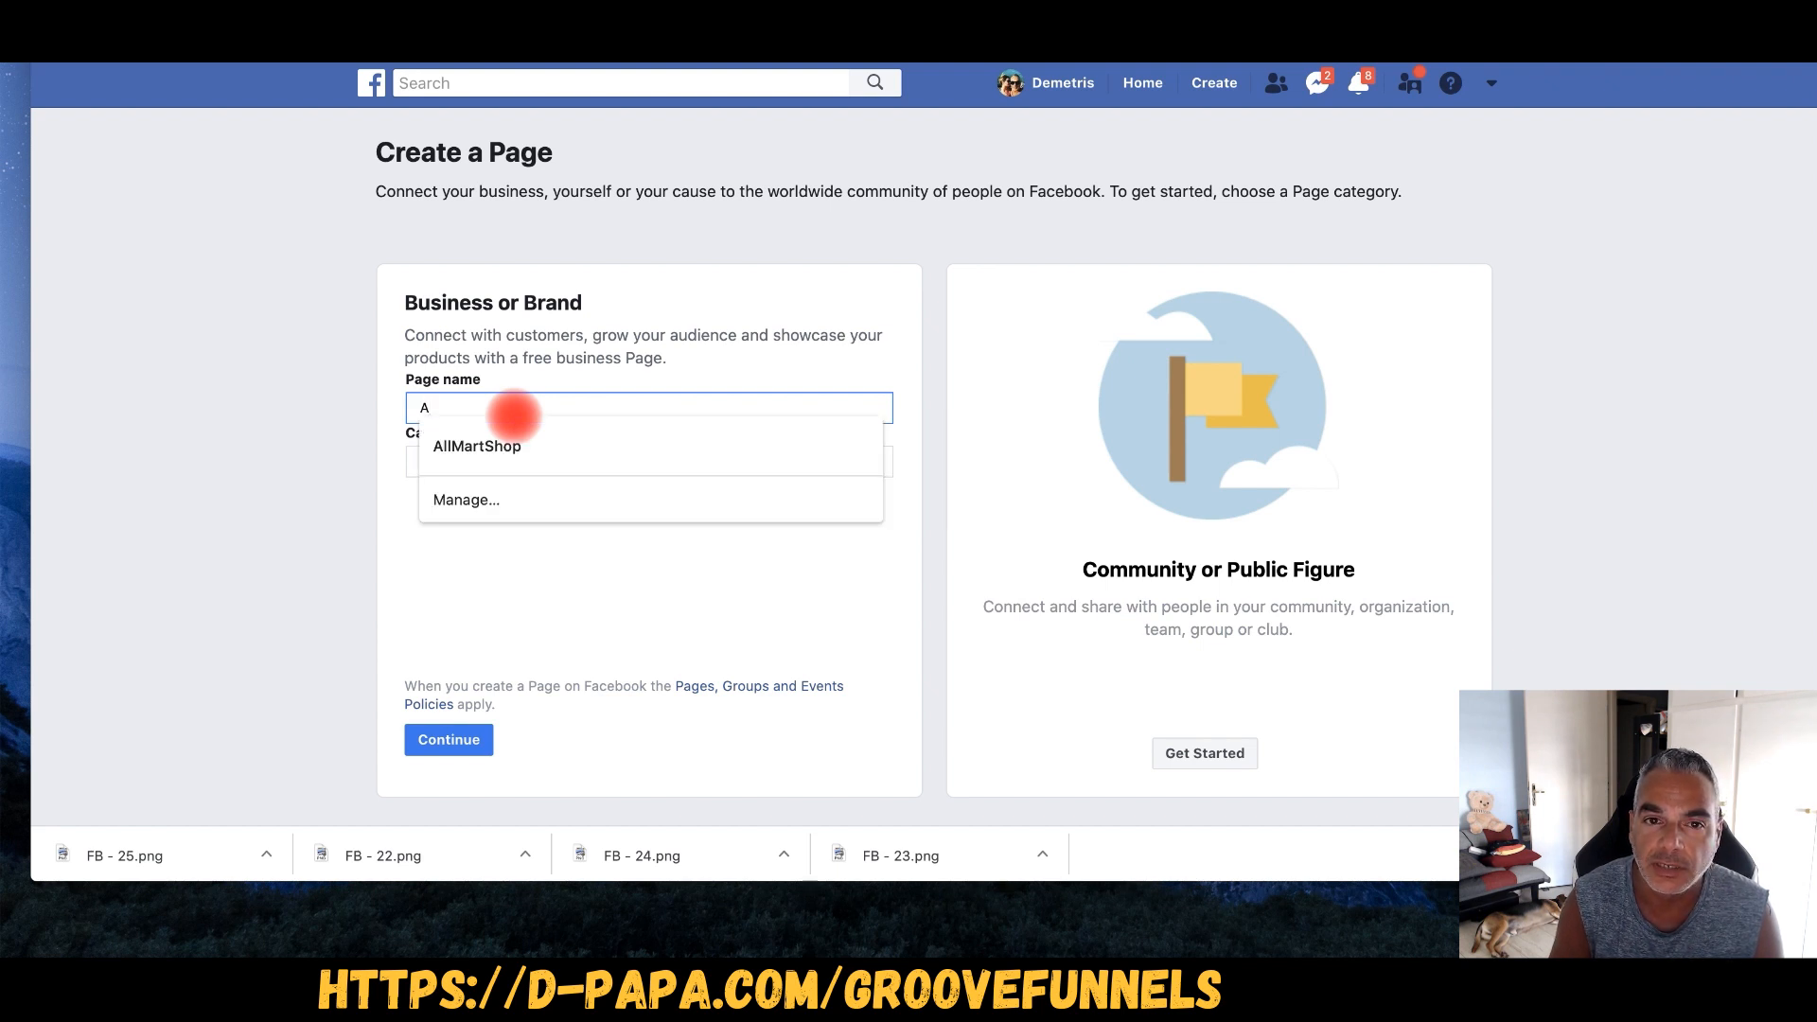
{"action": "key", "text": "BackSpace"}
{"action": "type", "text": "T"}
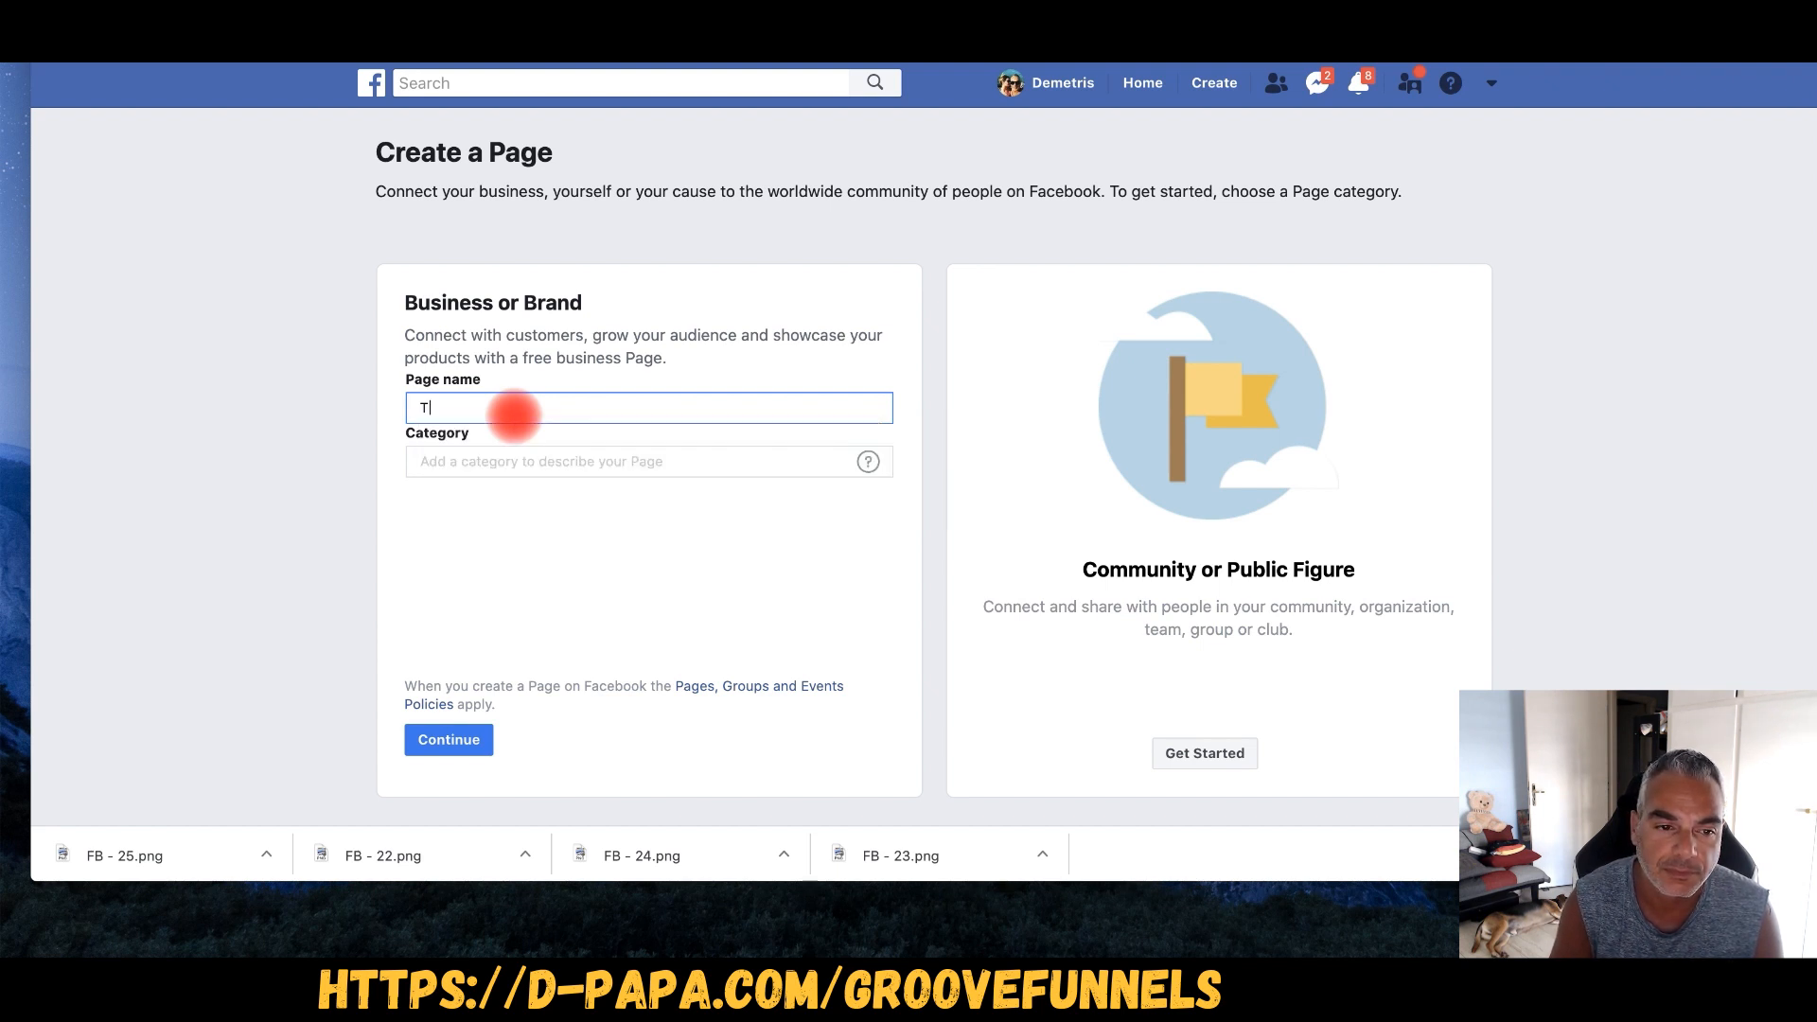
{"action": "type", "text": "heAsigoSystem"}
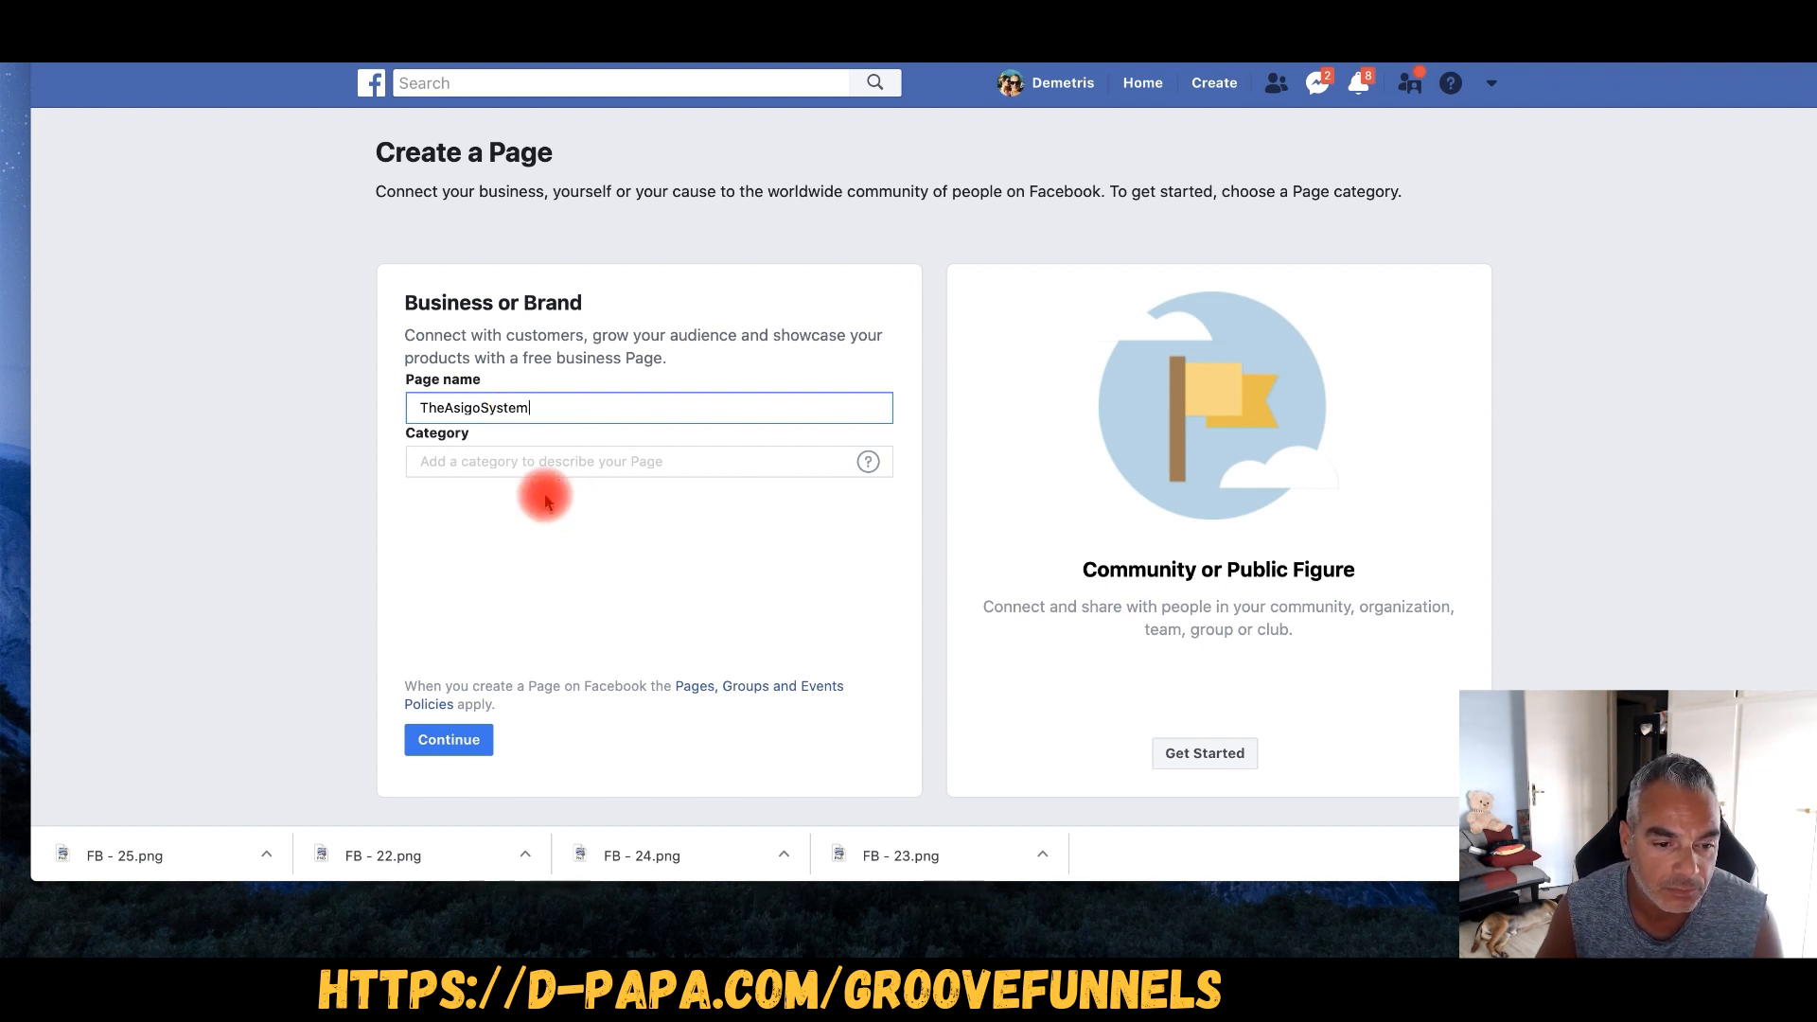
{"action": "left_click", "coordinate": [448, 740]}
- Try the Local Service, then Shopping & Retail categories, and abandon the business form
{"action": "type", "text": "dropship"}
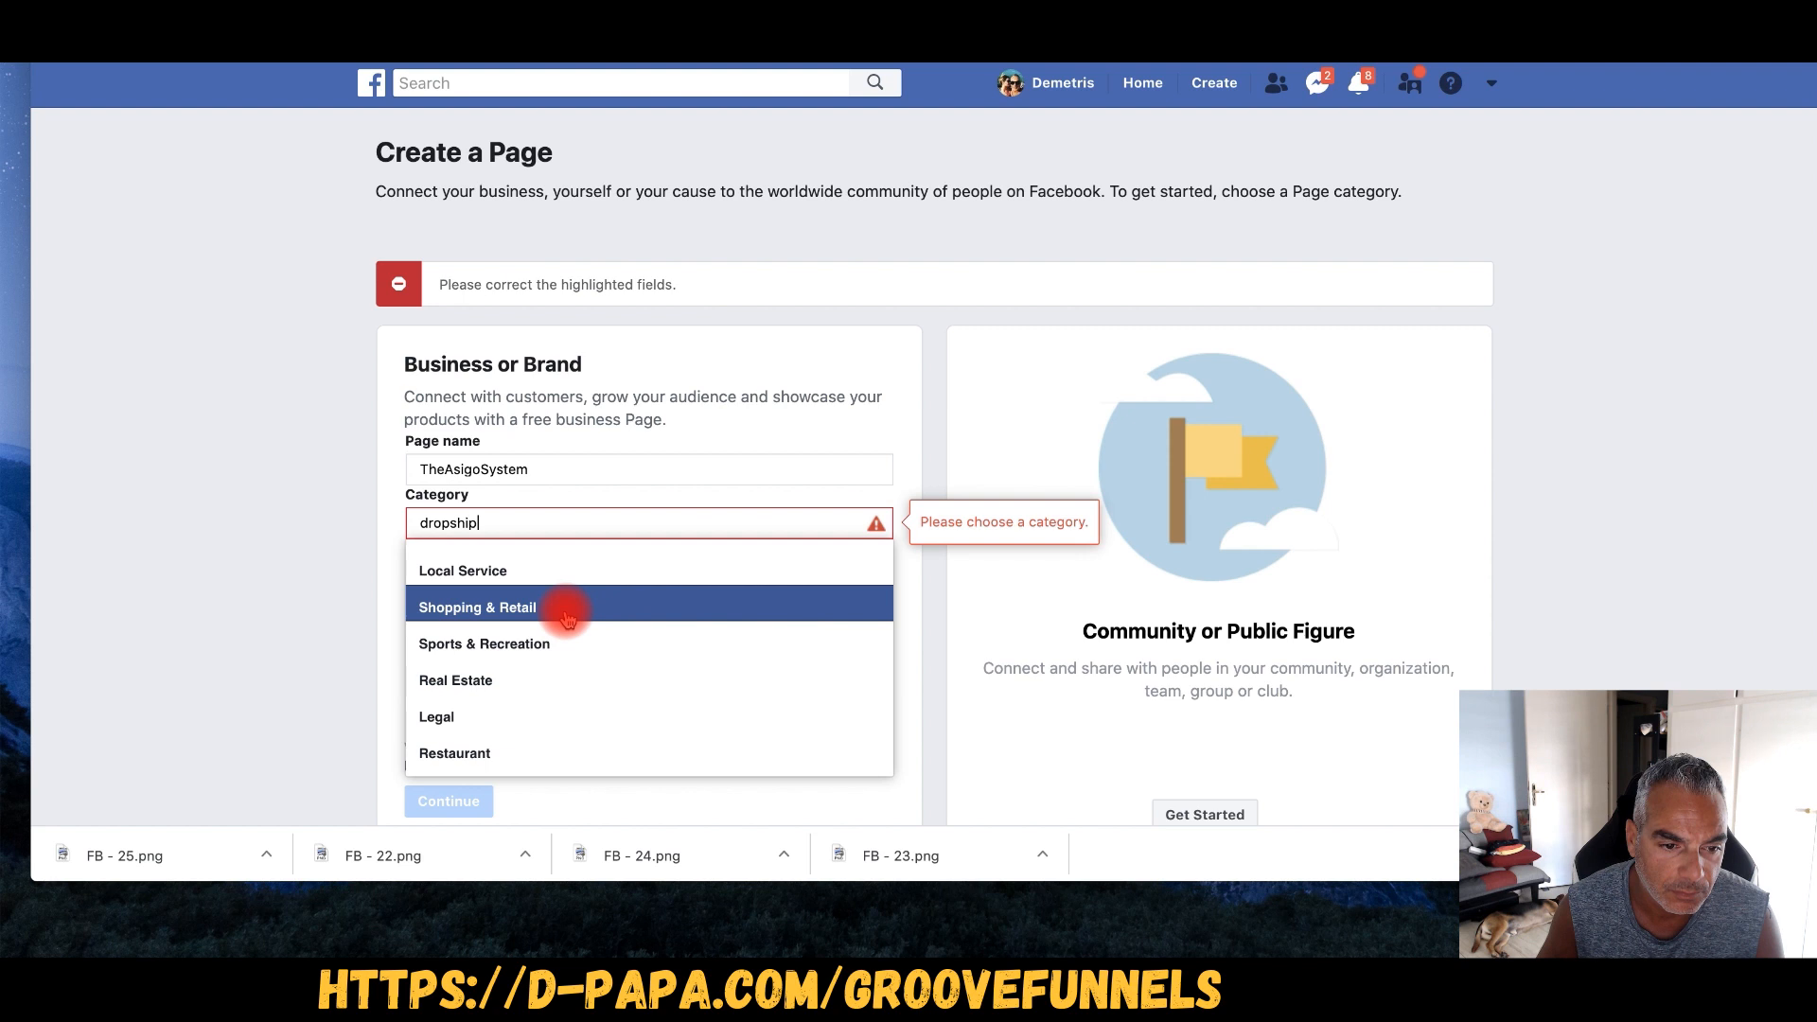
{"action": "left_click", "coordinate": [566, 571]}
{"action": "triple_click", "coordinate": [570, 412]}
{"action": "key", "text": "BackSpace"}
{"action": "type", "text": "Online Service"}
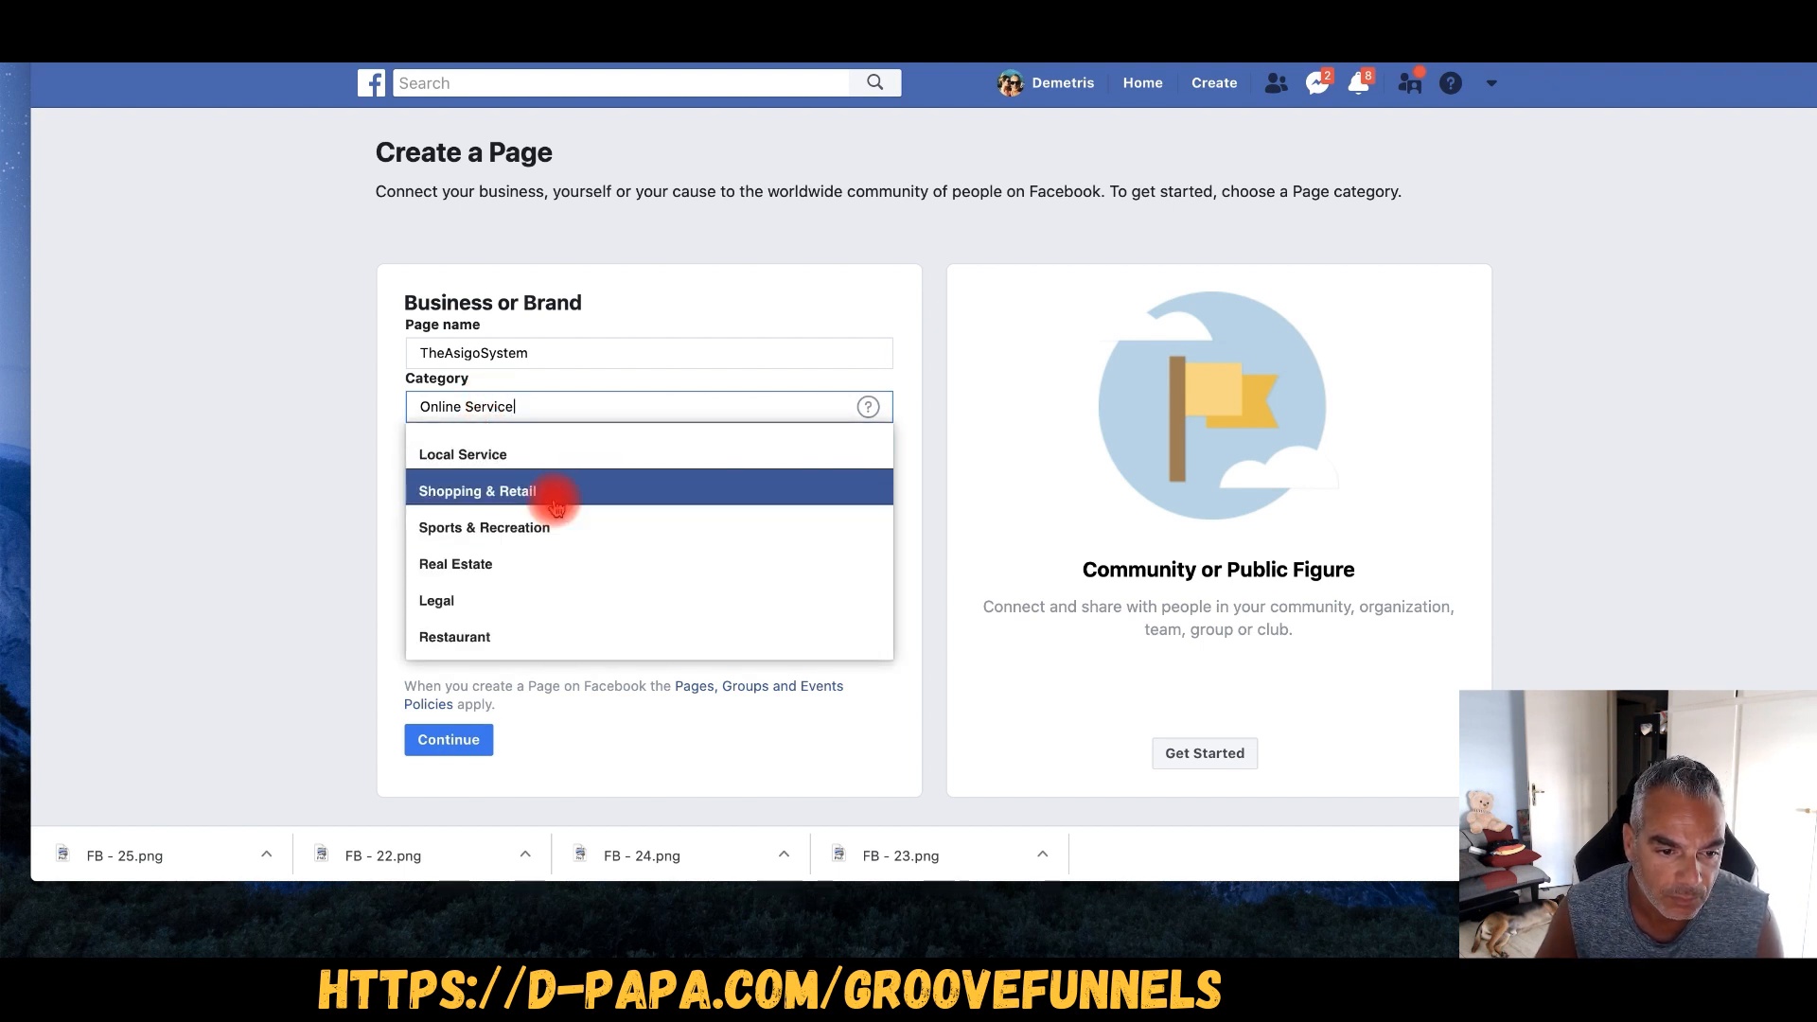
{"action": "left_click", "coordinate": [556, 507]}
{"action": "left_click", "coordinate": [464, 740]}
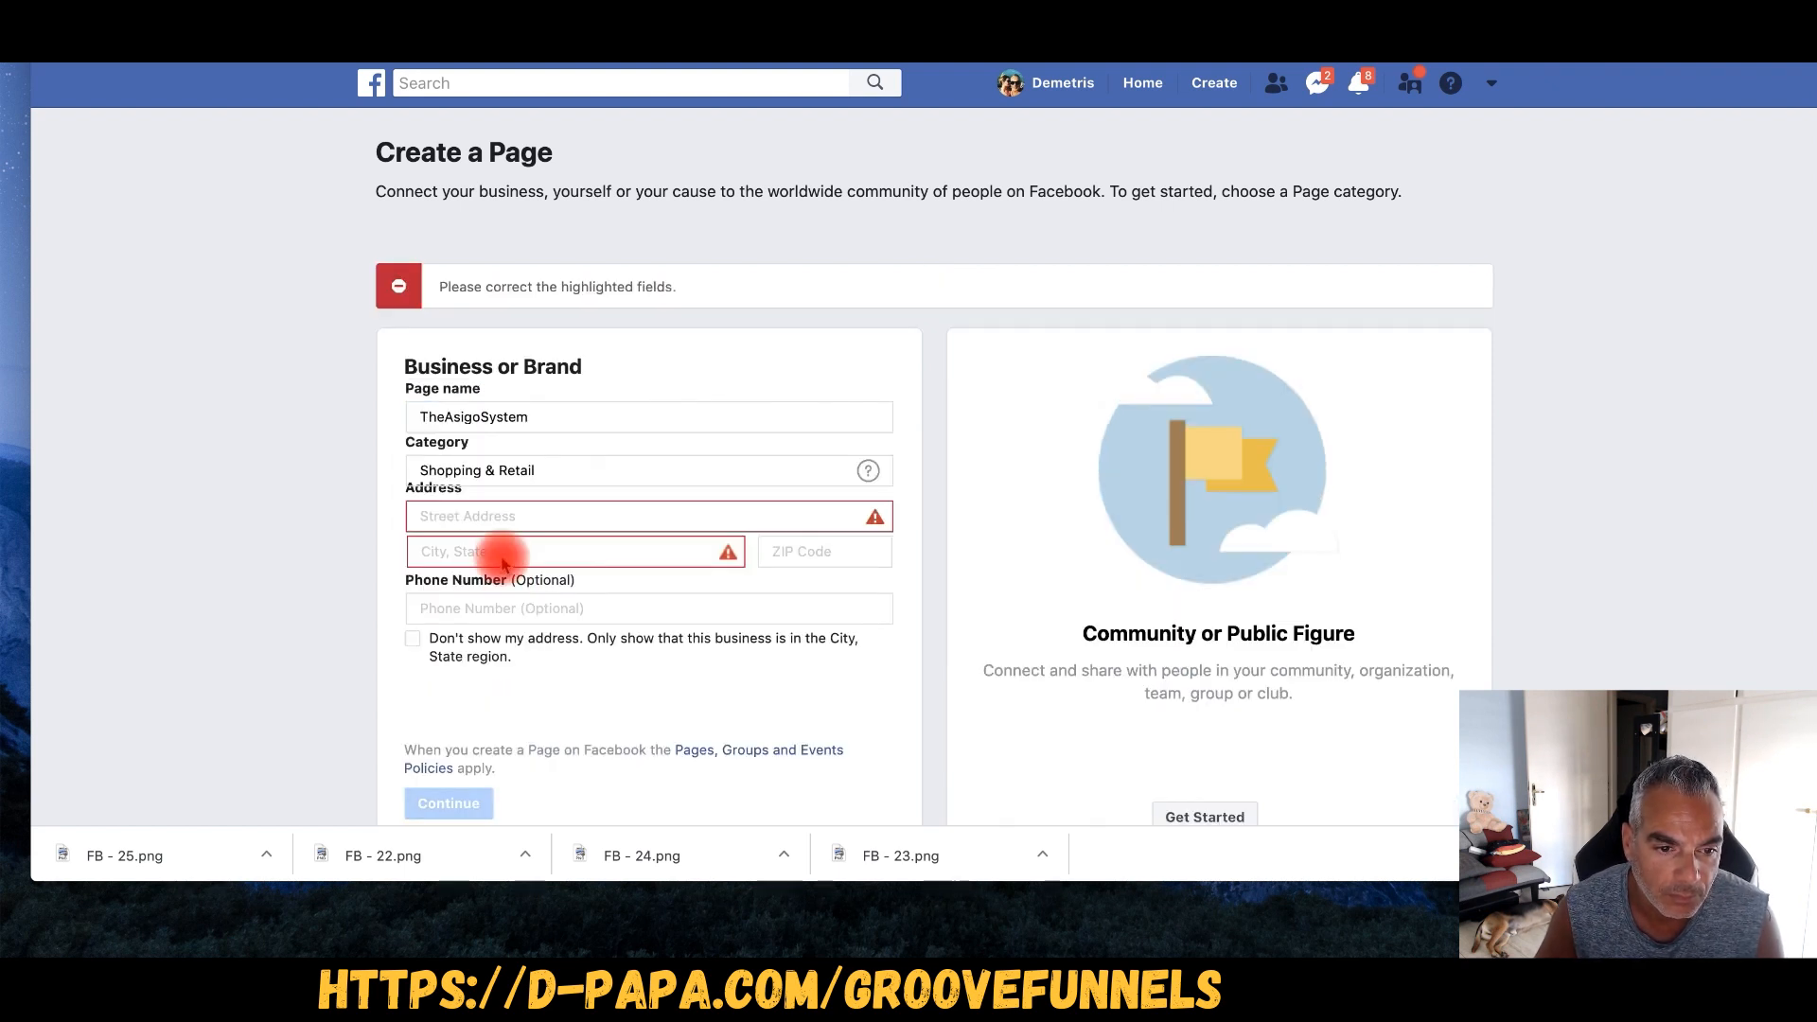
{"action": "left_click", "coordinate": [1115, 603]}
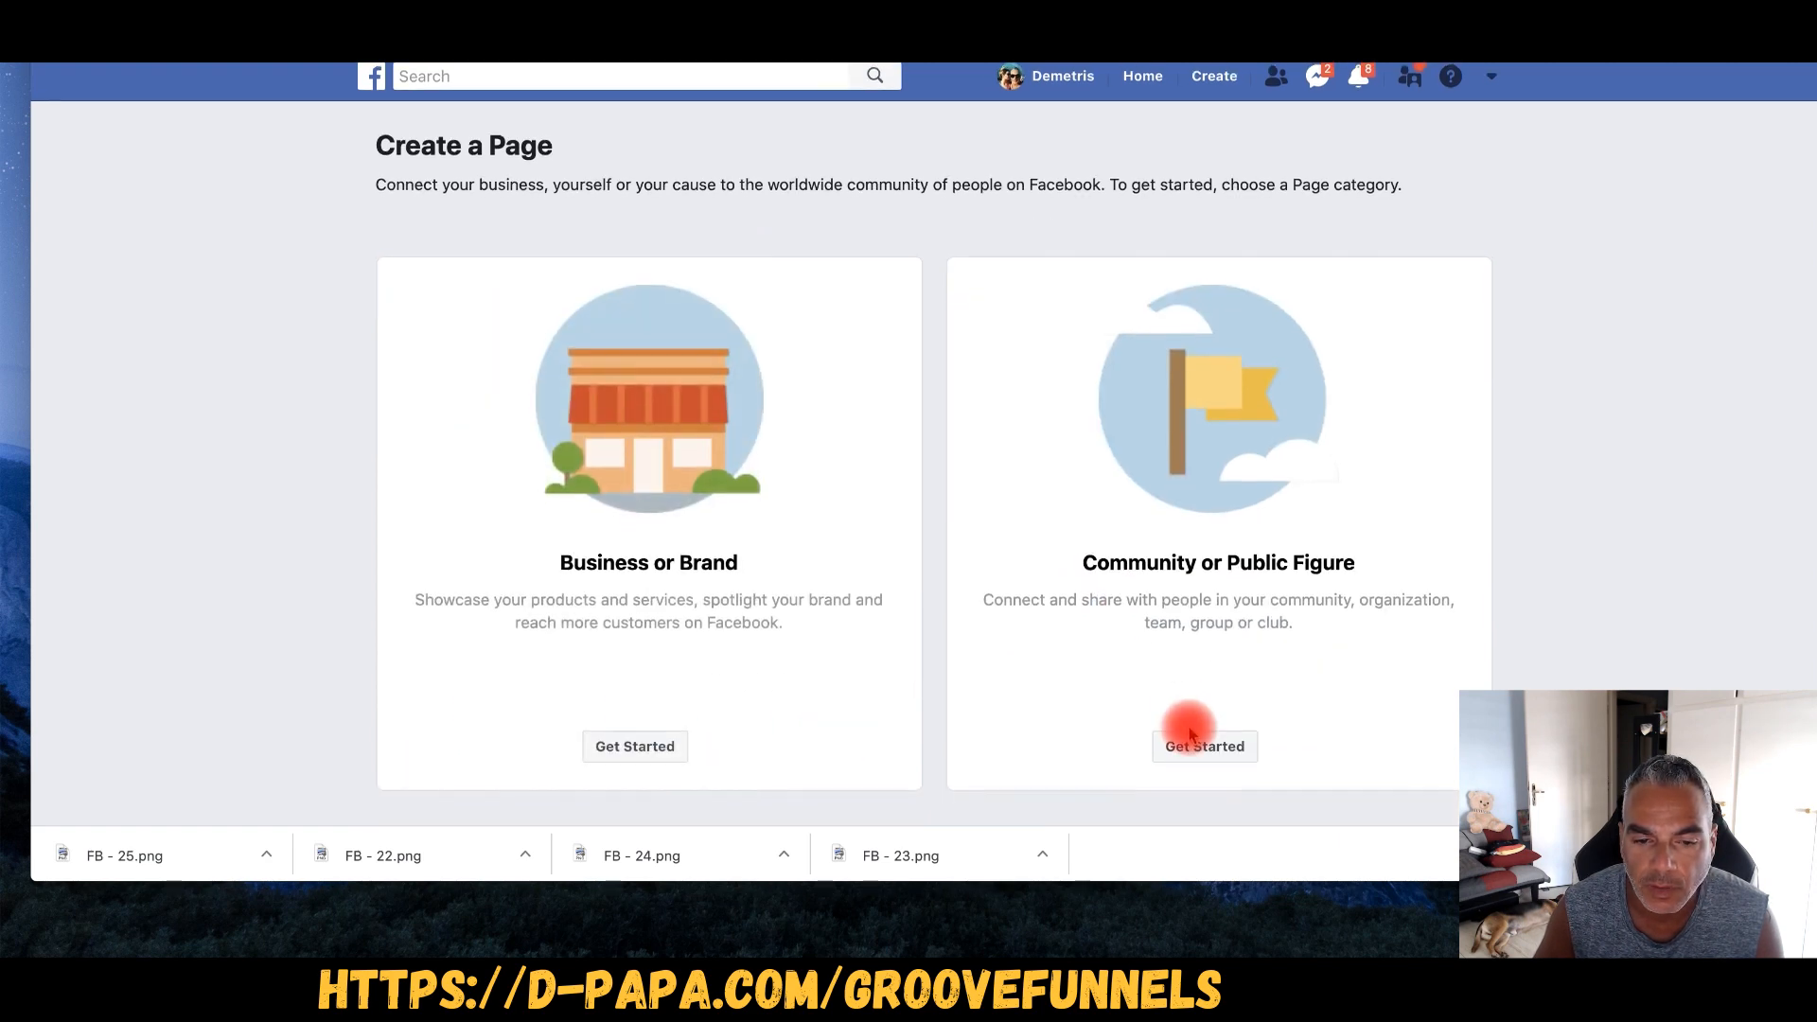
- Switch to the Community or Public Figure page type and name it 'The-Asigo-System'
{"action": "left_click", "coordinate": [1190, 755]}
{"action": "left_click", "coordinate": [1098, 409]}
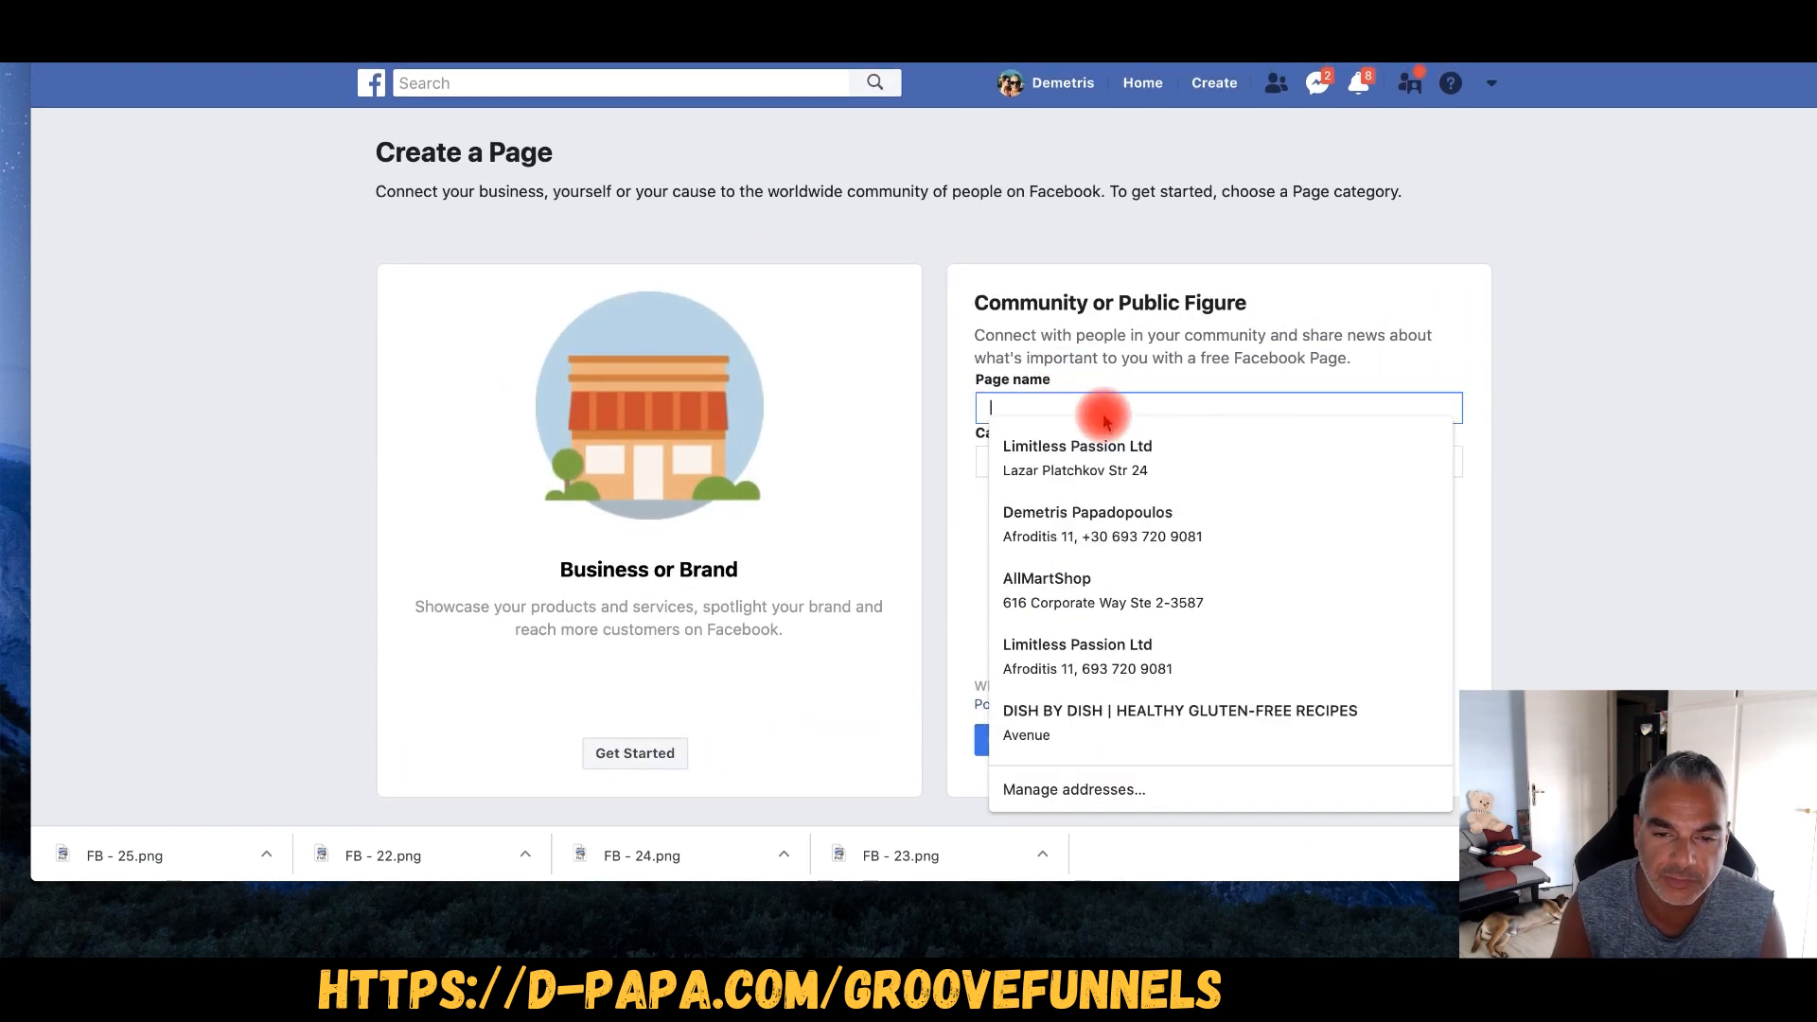
{"action": "type", "text": "Affil"}
{"action": "key", "text": "BackSpace"}
{"action": "key", "text": "BackSpace"}
{"action": "key", "text": "BackSpace"}
{"action": "key", "text": "BackSpace"}
{"action": "key", "text": "BackSpace"}
{"action": "type", "text": "The"}
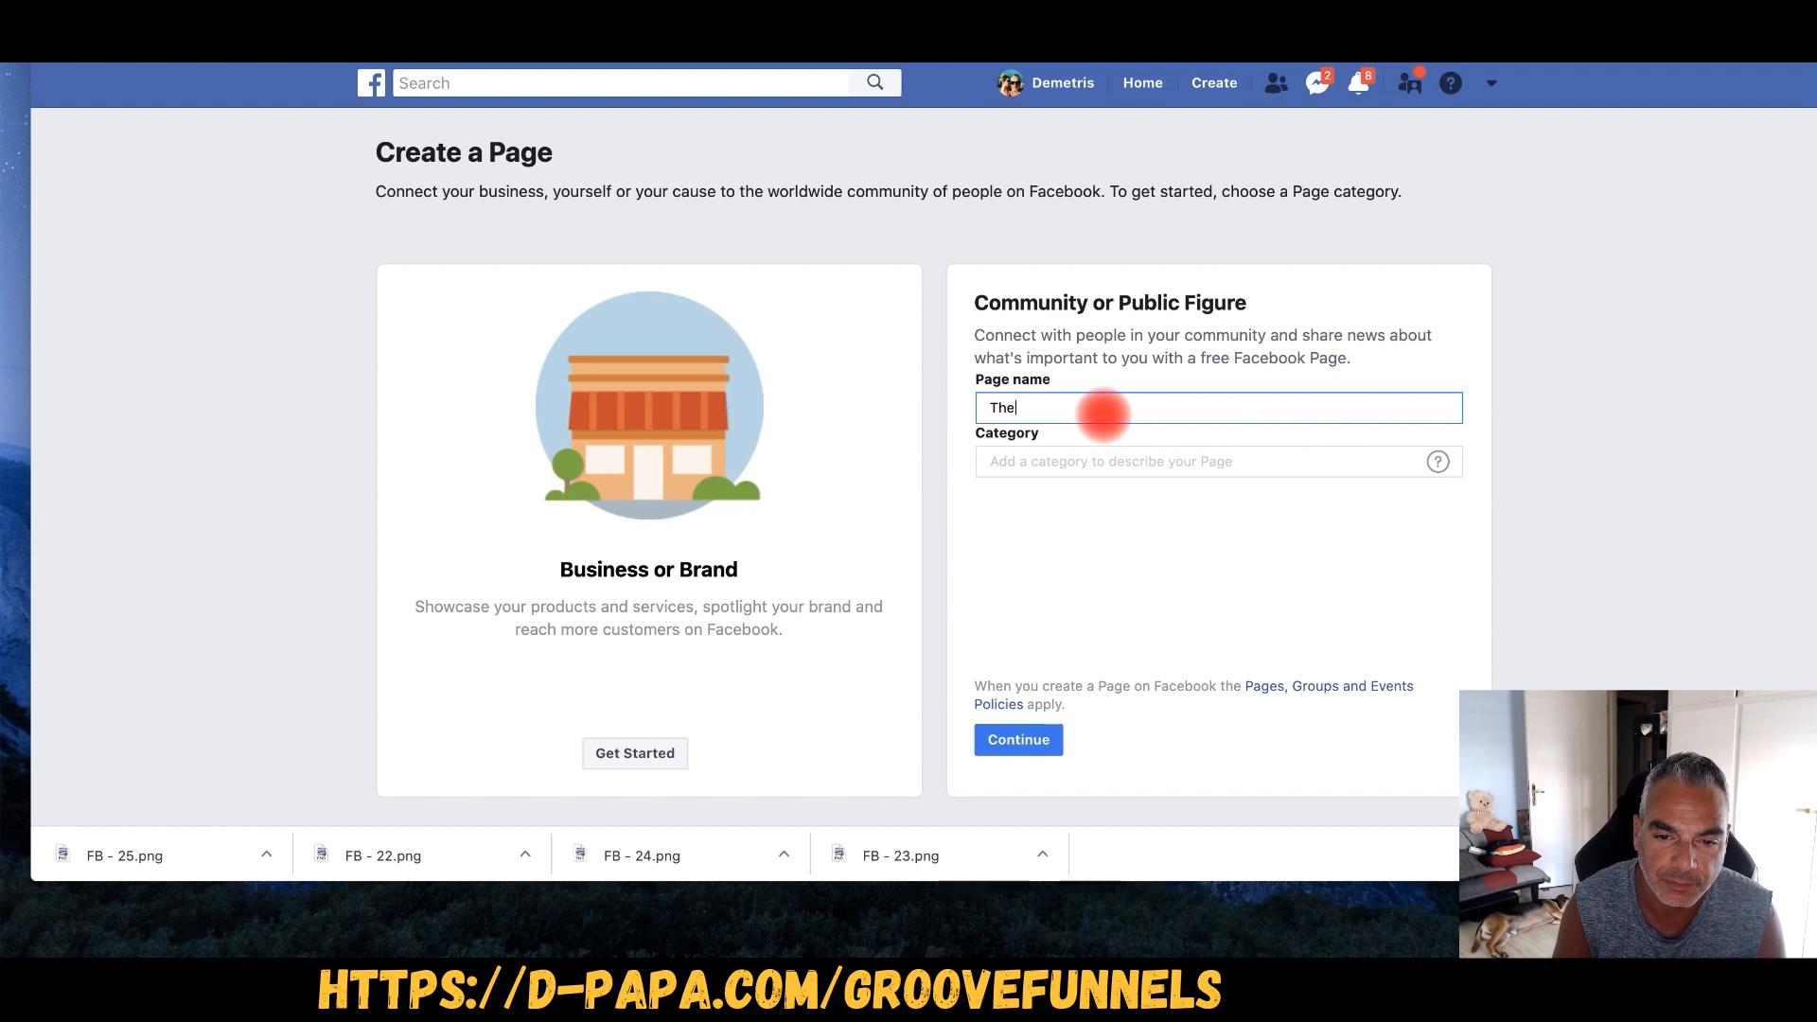
{"action": "type", "text": "-Asigo-System"}
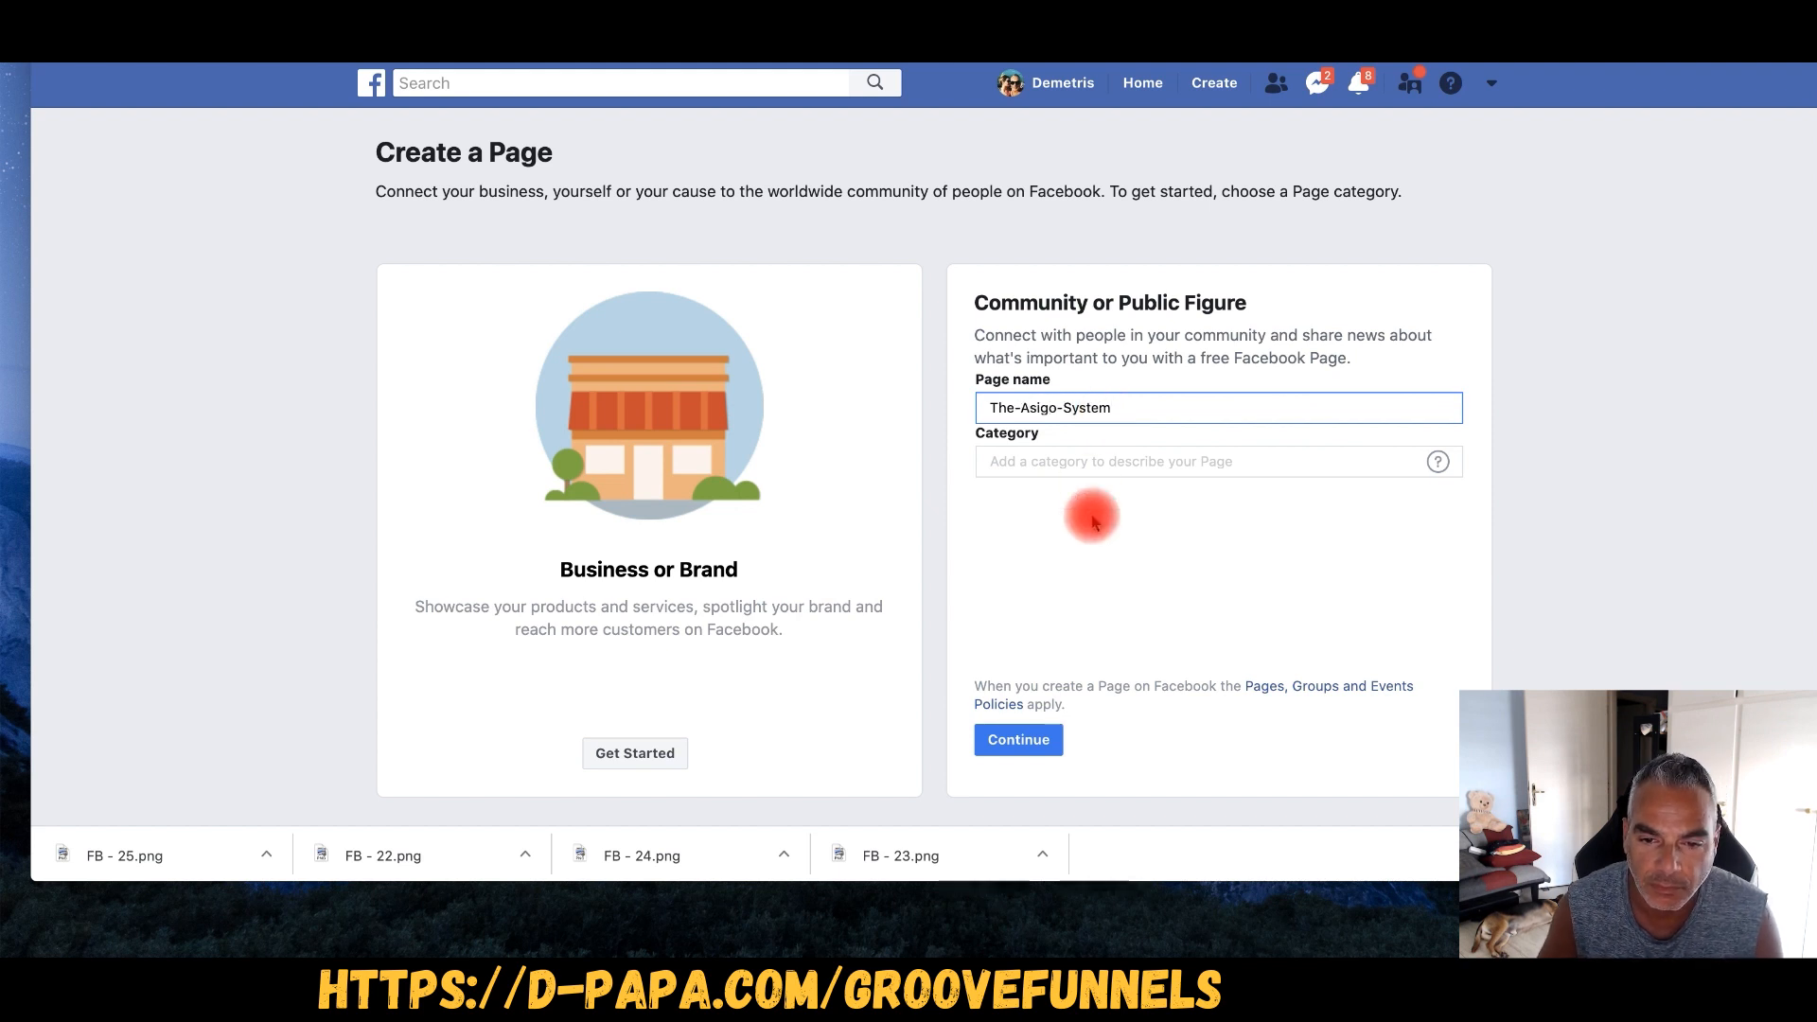
- Set the page category to Product/Service and create the page
{"action": "left_click", "coordinate": [1129, 461]}
{"action": "type", "text": "Dr"}
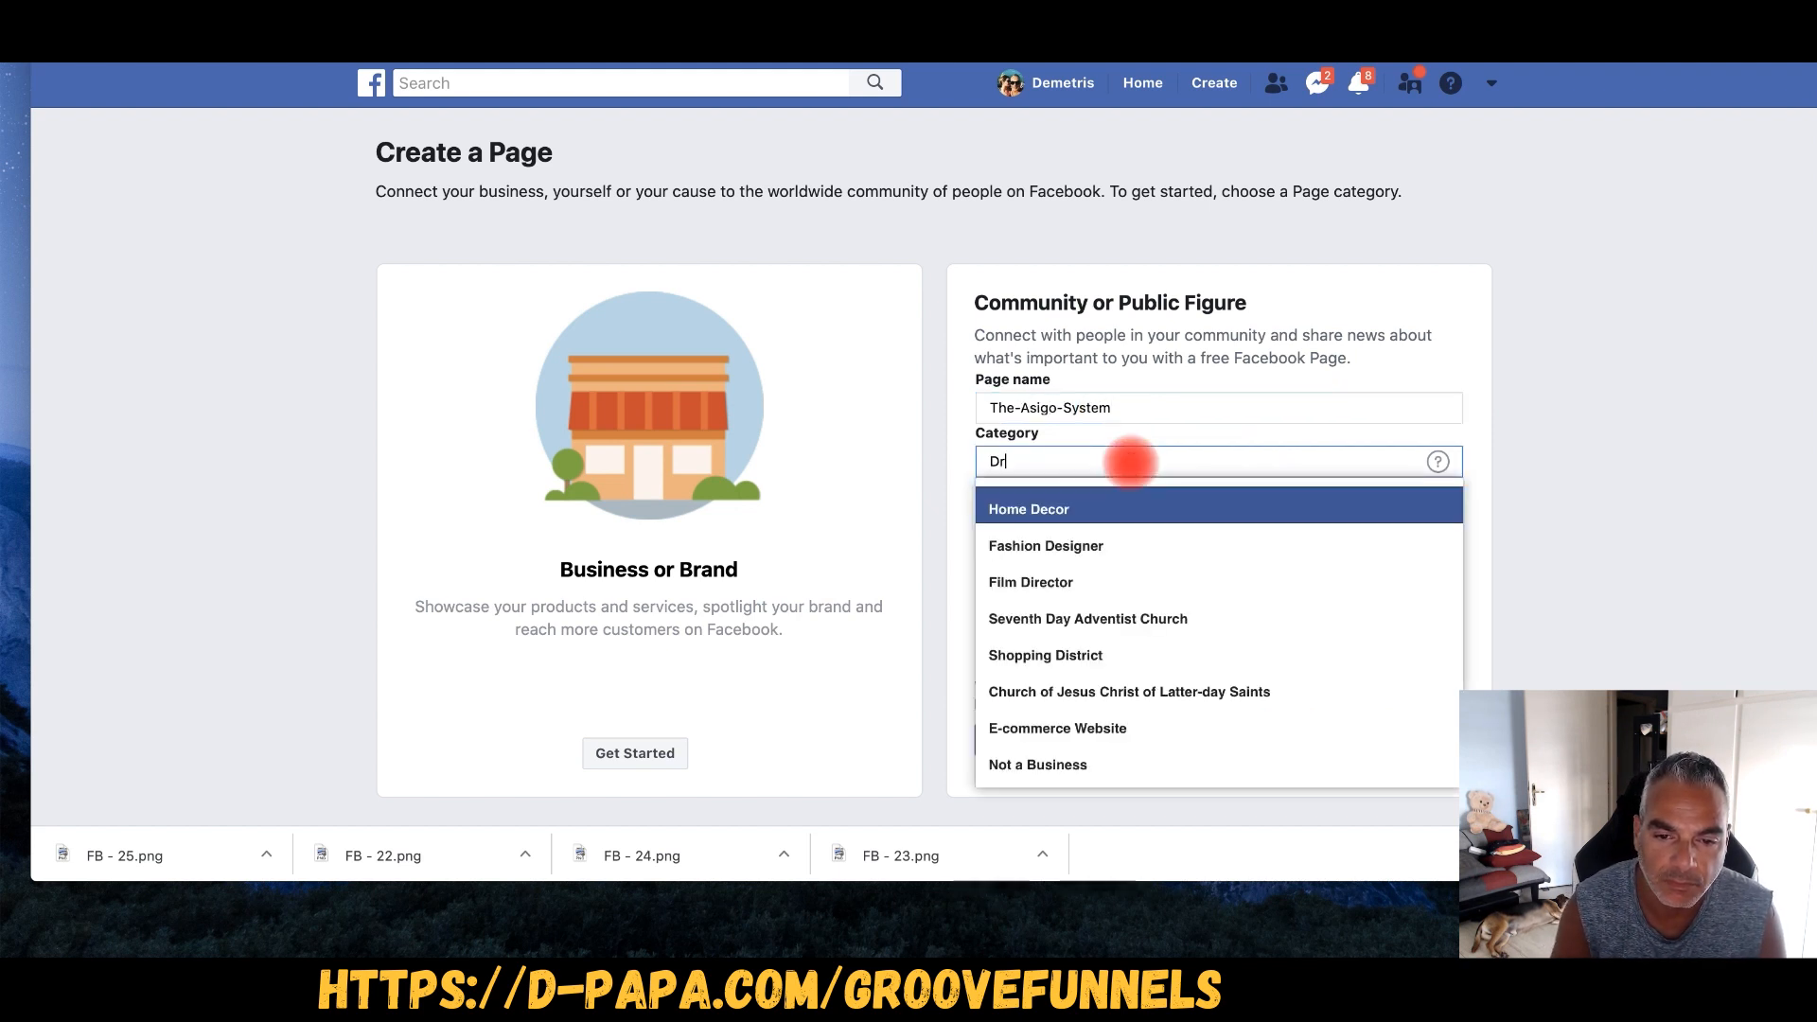
{"action": "type", "text": "opship"}
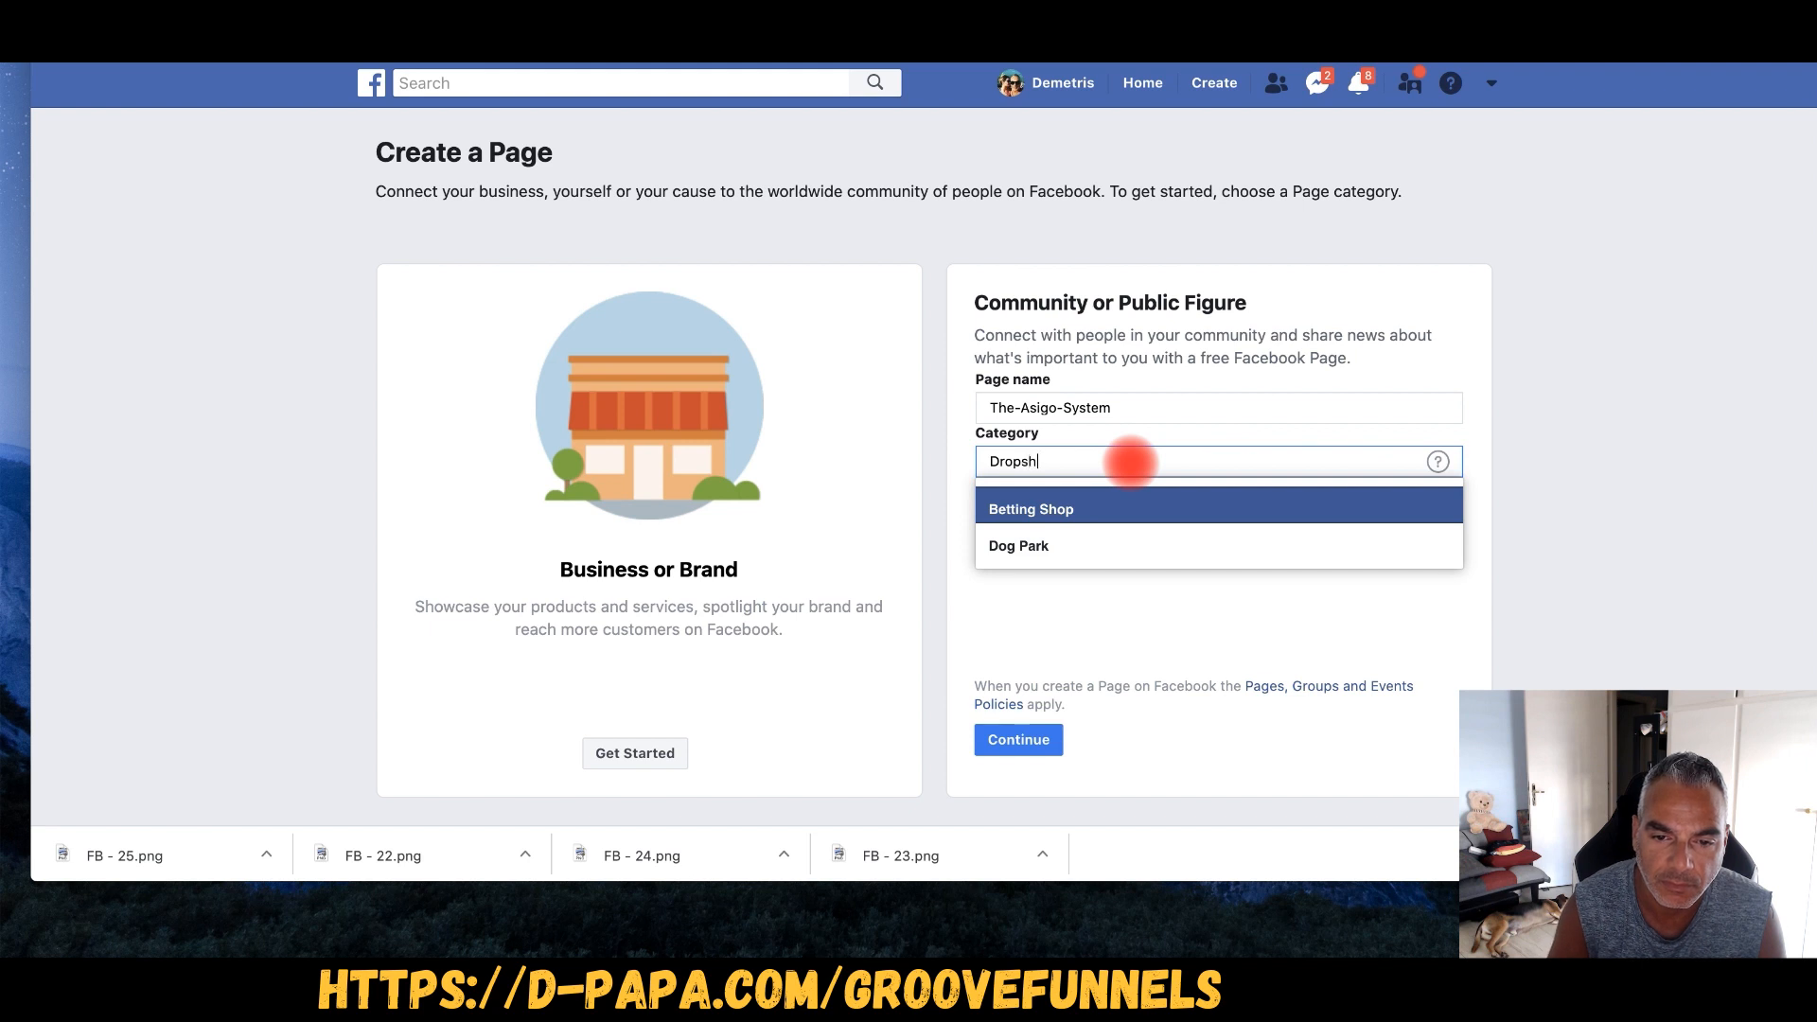
{"action": "key", "text": "BackSpace"}
{"action": "key", "text": "BackSpace"}
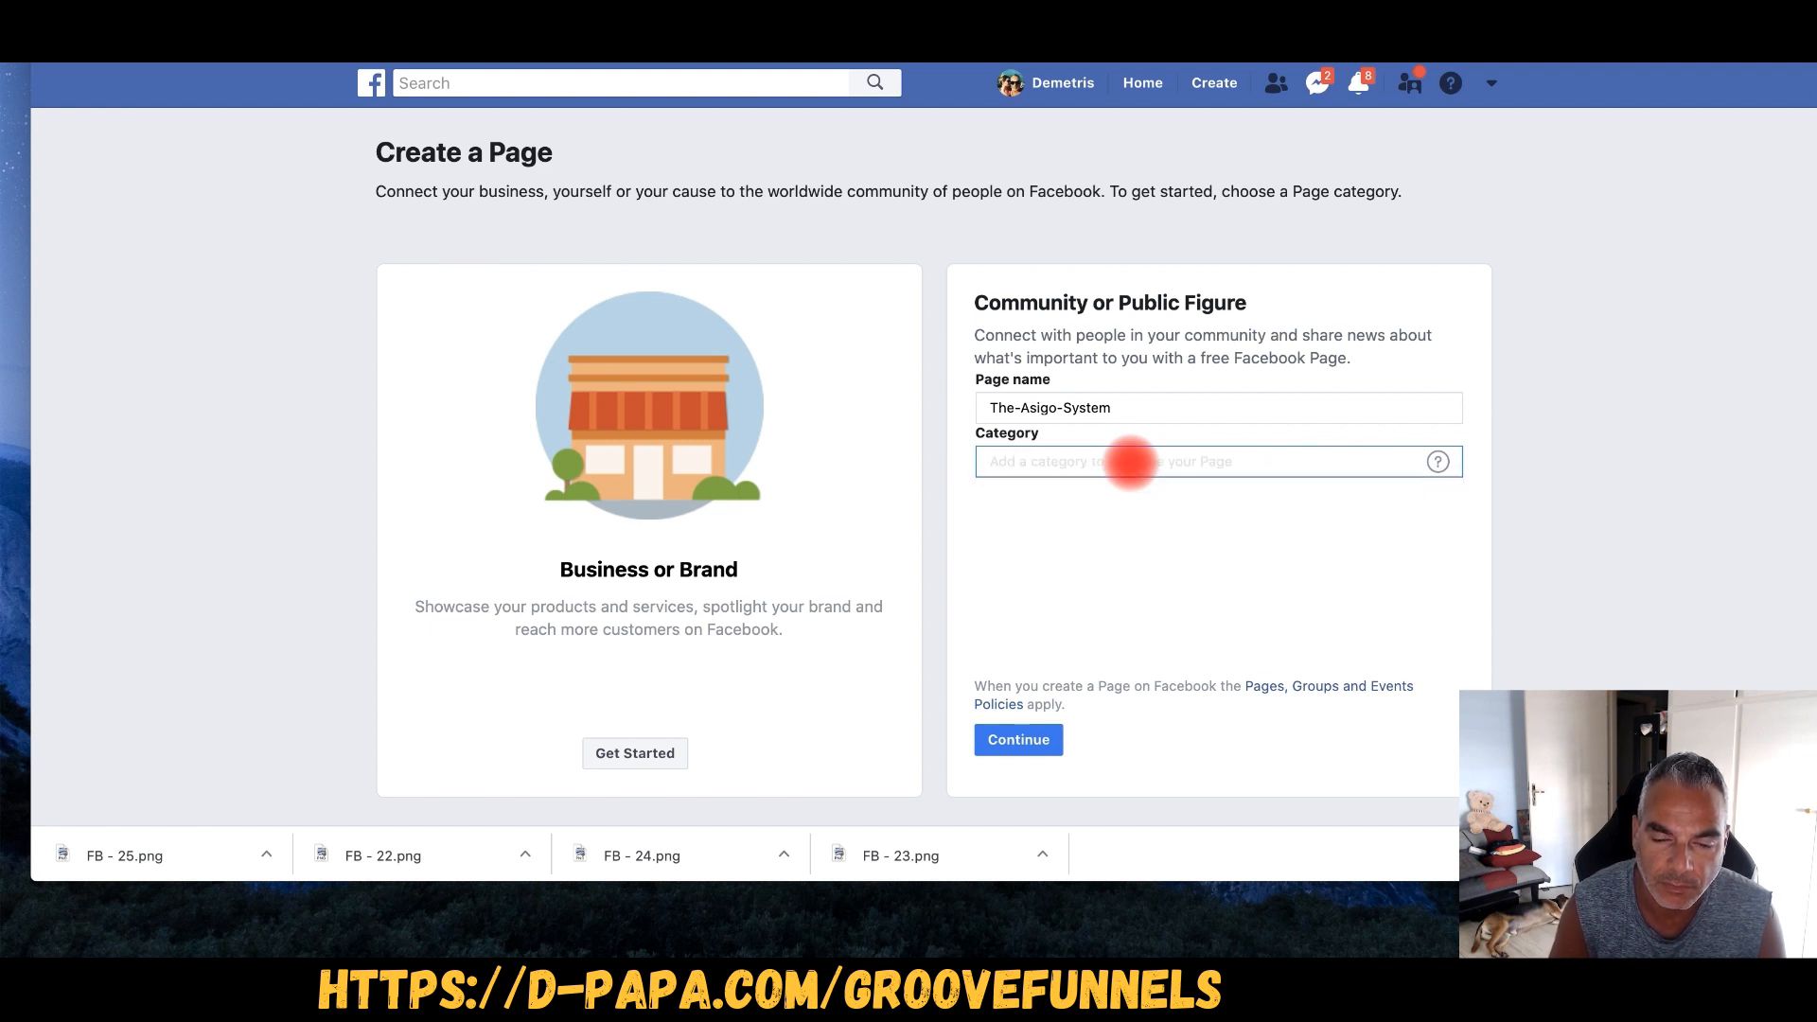
{"action": "type", "text": "Ecom"}
{"action": "key", "text": "BackSpace"}
{"action": "key", "text": "BackSpace"}
{"action": "key", "text": "BackSpace"}
{"action": "type", "text": "ecom"}
{"action": "key", "text": "BackSpace"}
{"action": "key", "text": "BackSpace"}
{"action": "key", "text": "BackSpace"}
{"action": "key", "text": "BackSpace"}
{"action": "type", "text": "services"}
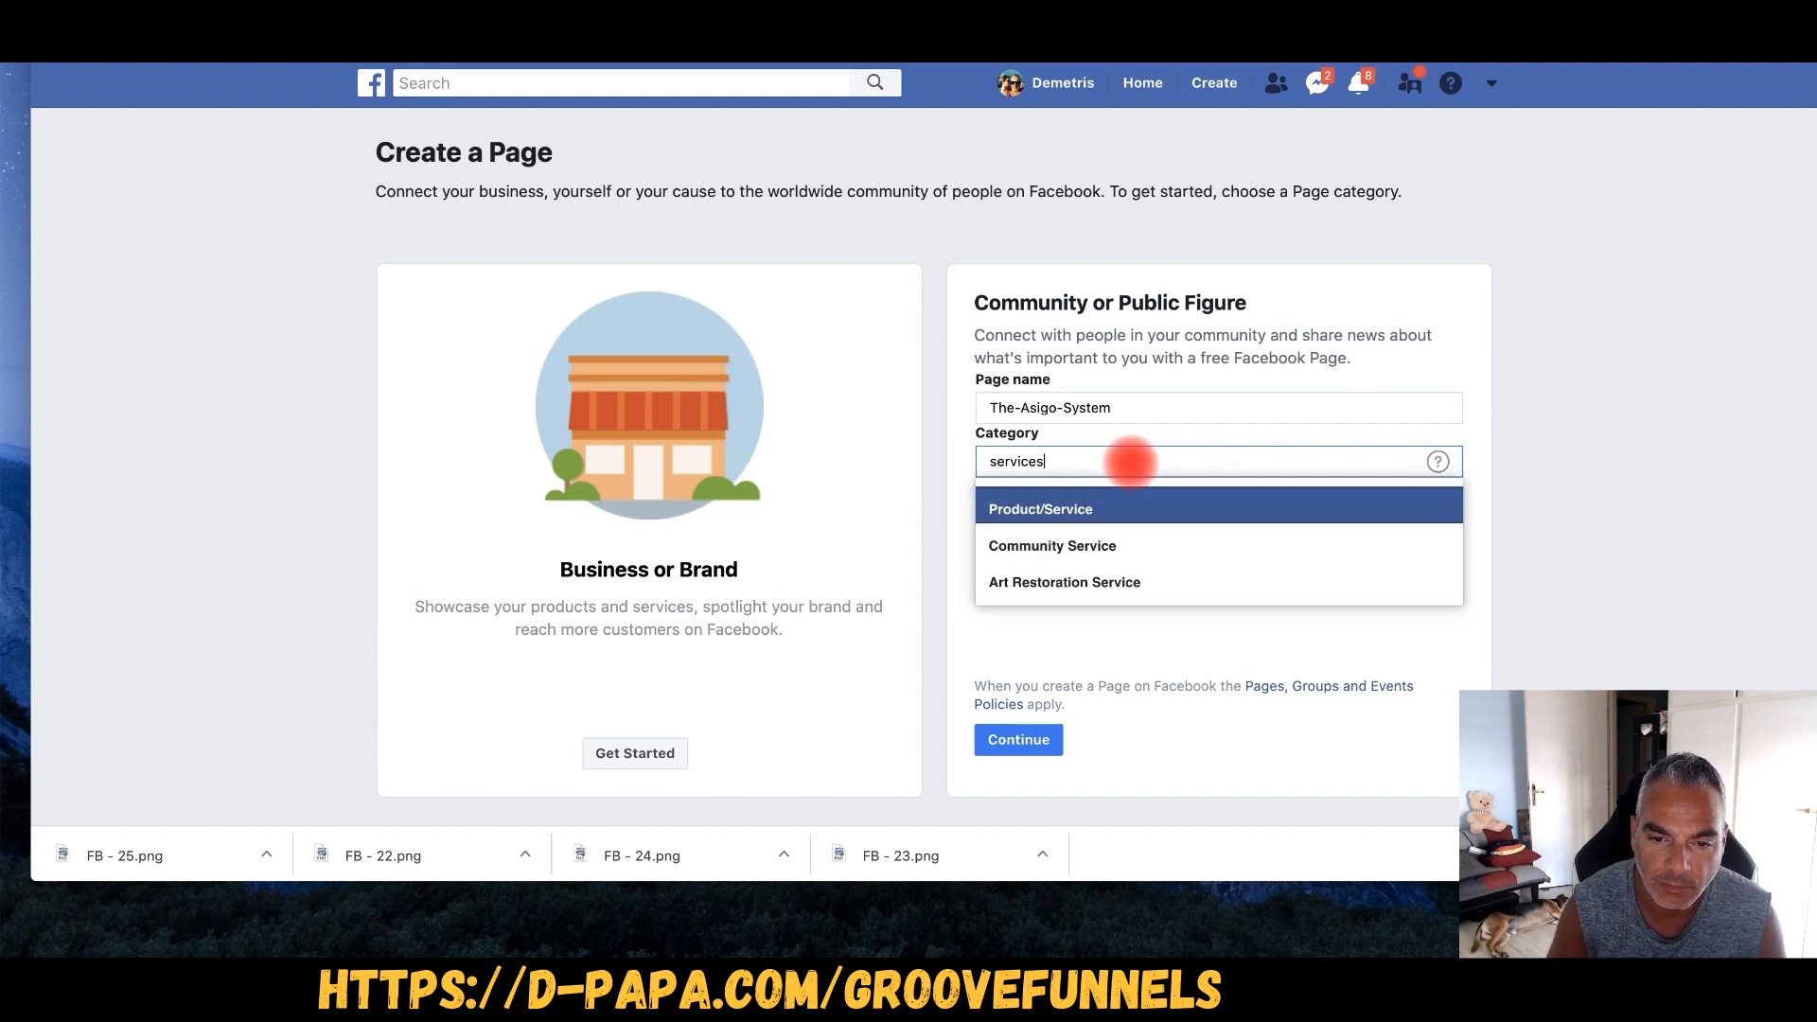
{"action": "key", "text": "Return"}
{"action": "left_click", "coordinate": [1011, 738]}
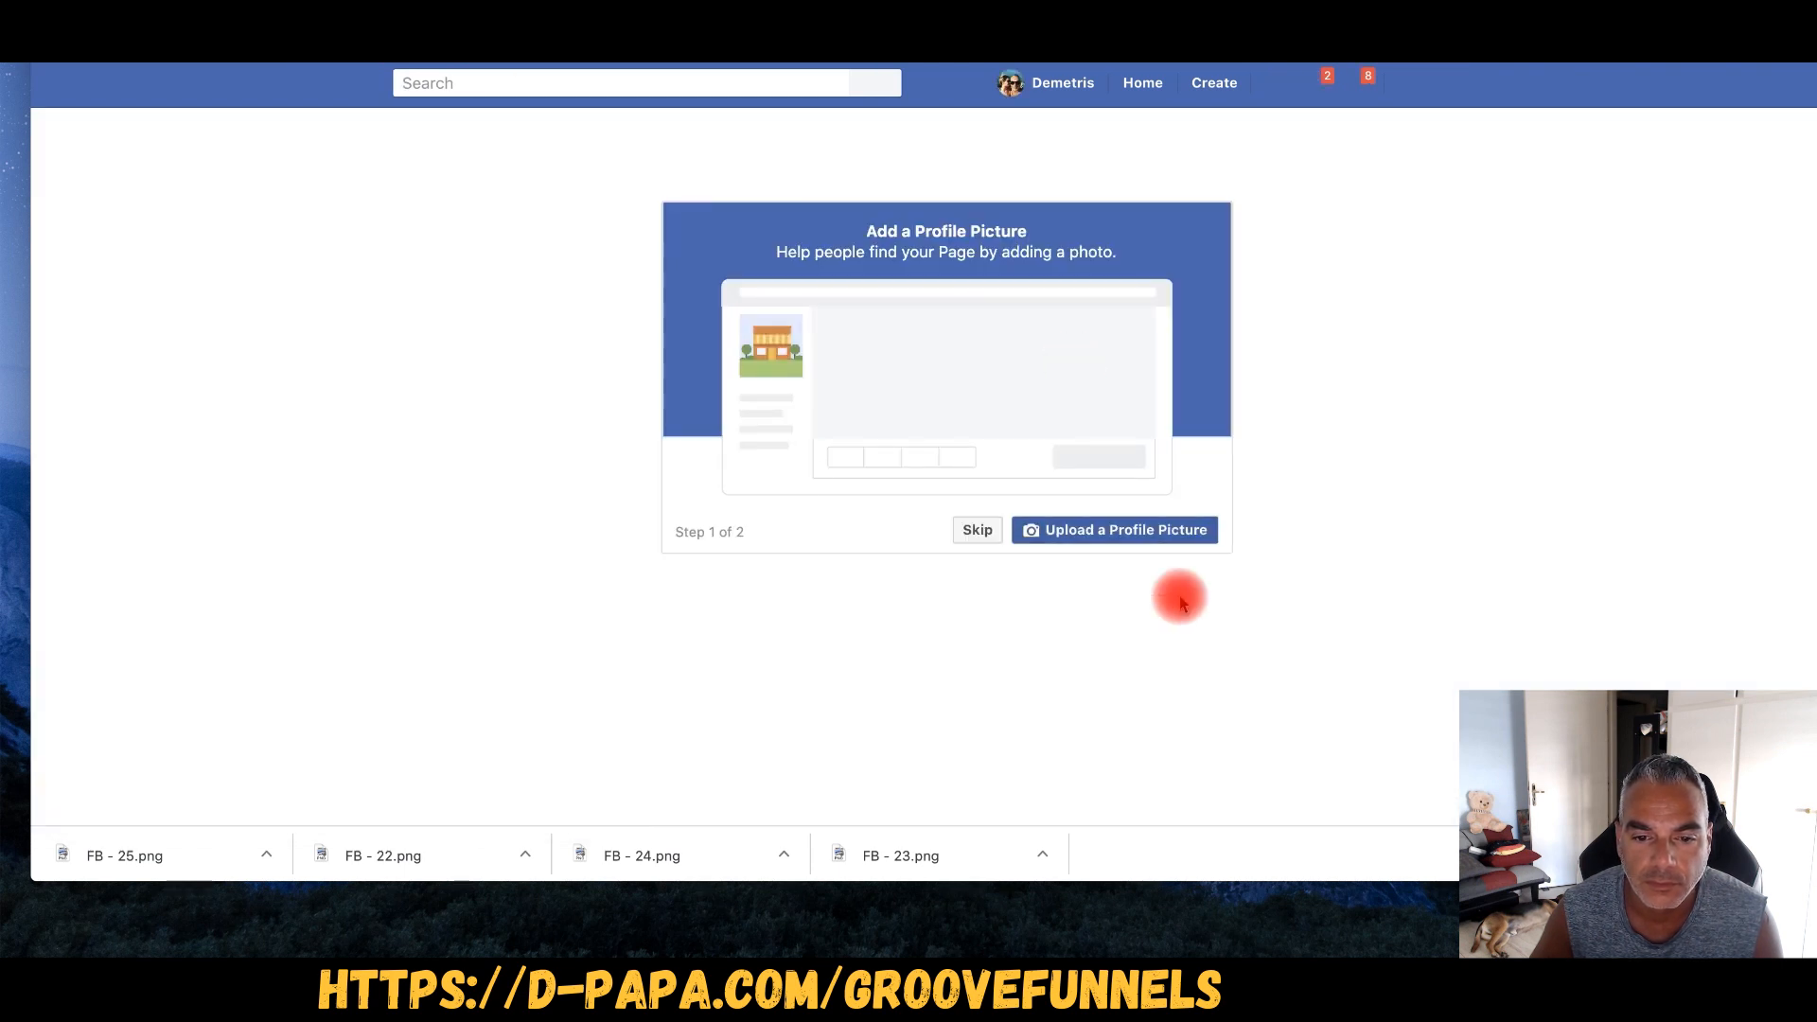
- Upload the Asigo System logo as profile picture and dropship-services.png as the cover
{"action": "left_click", "coordinate": [1117, 530]}
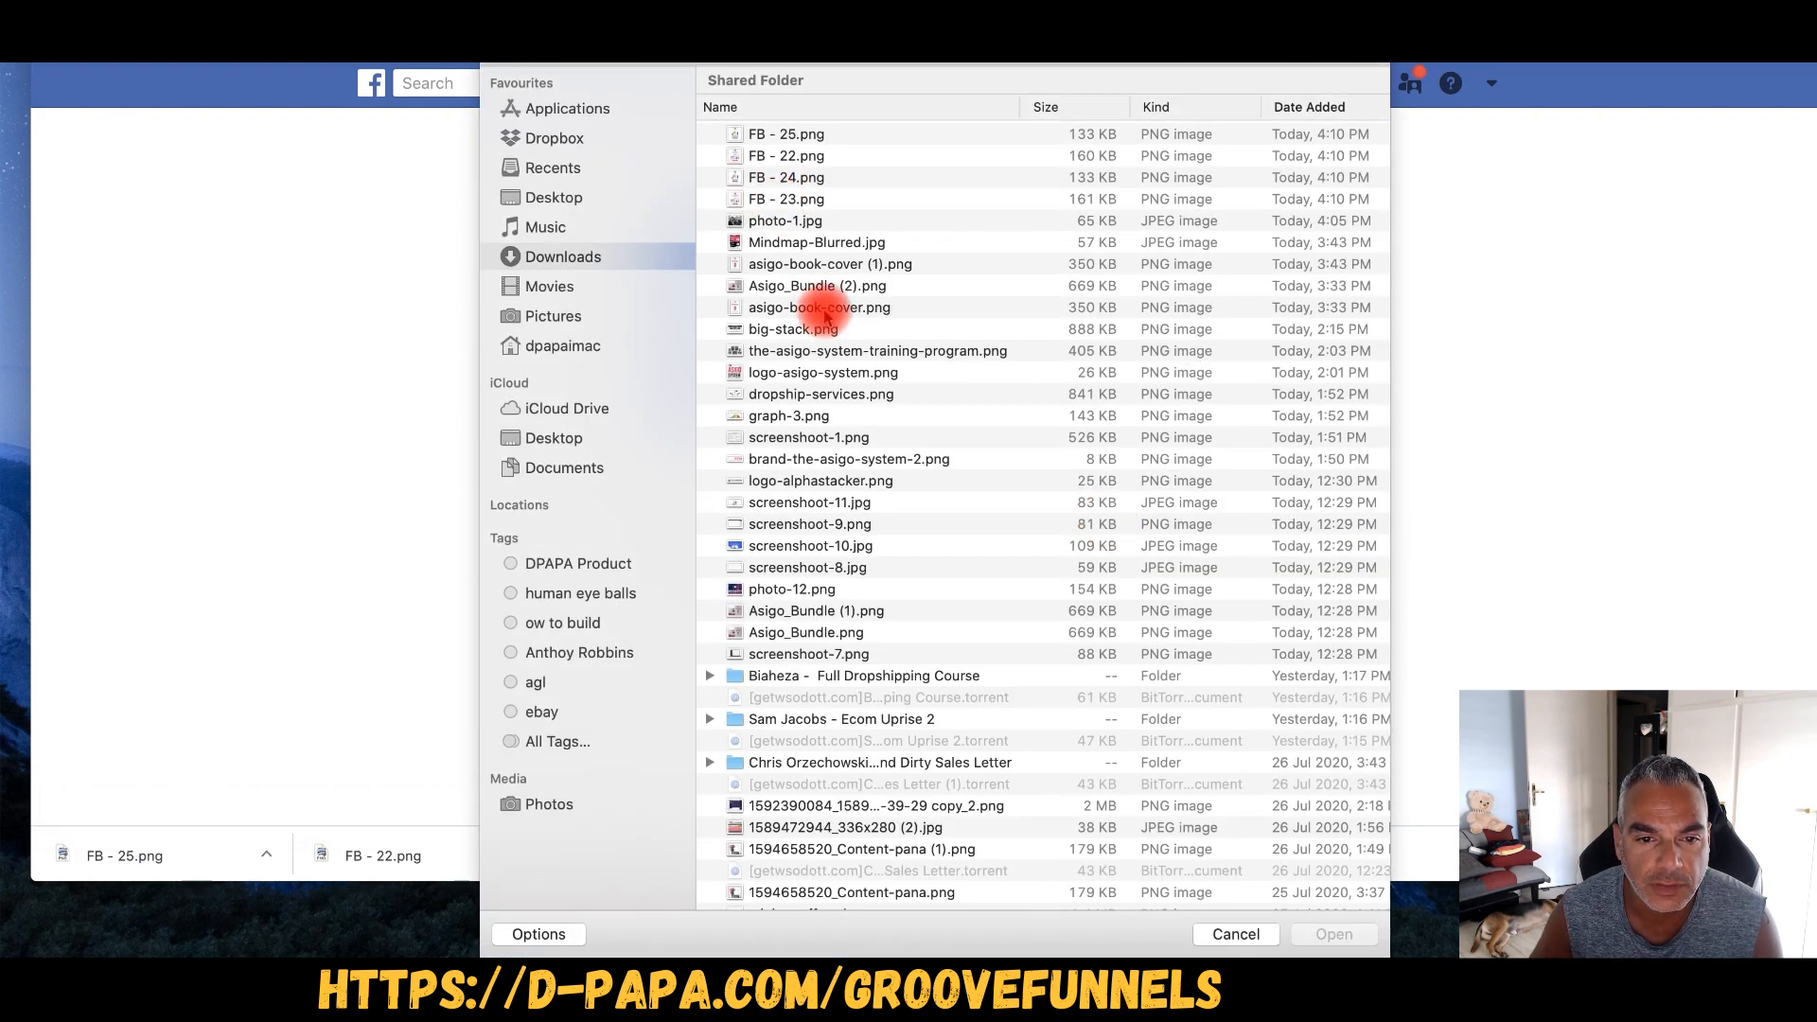
{"action": "double_click", "coordinate": [811, 372]}
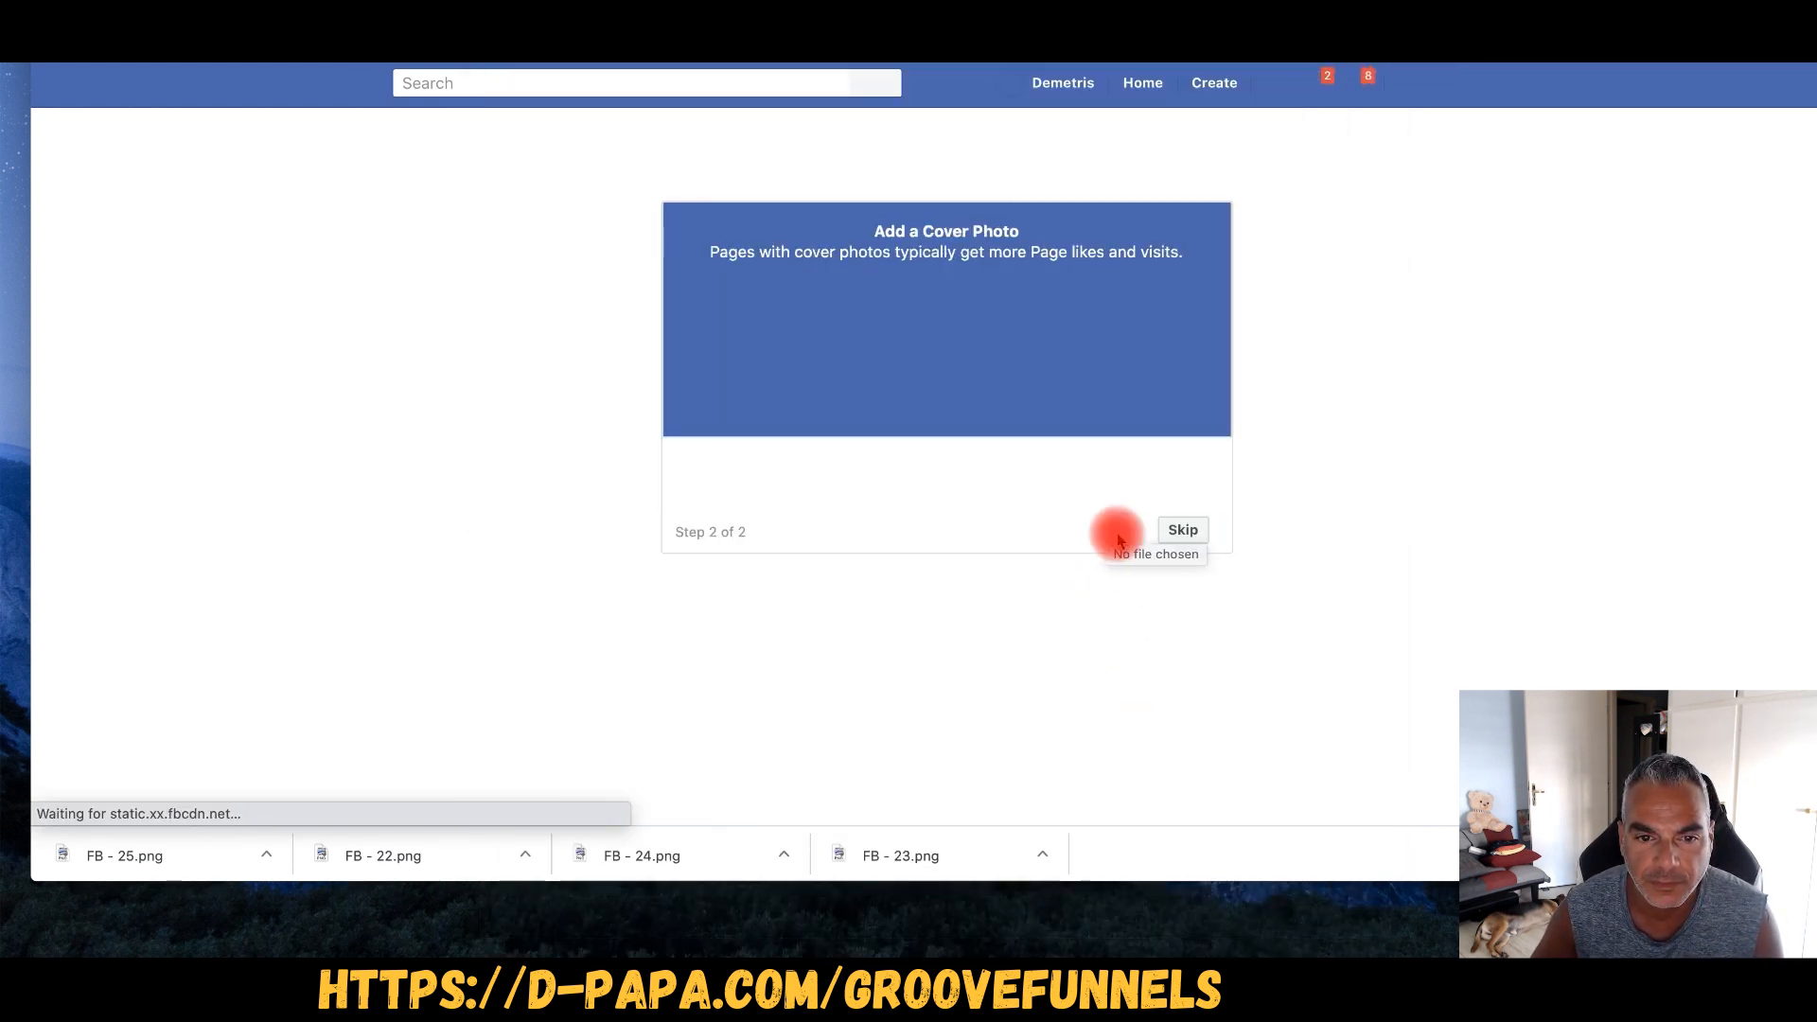
{"action": "left_click", "coordinate": [1116, 541]}
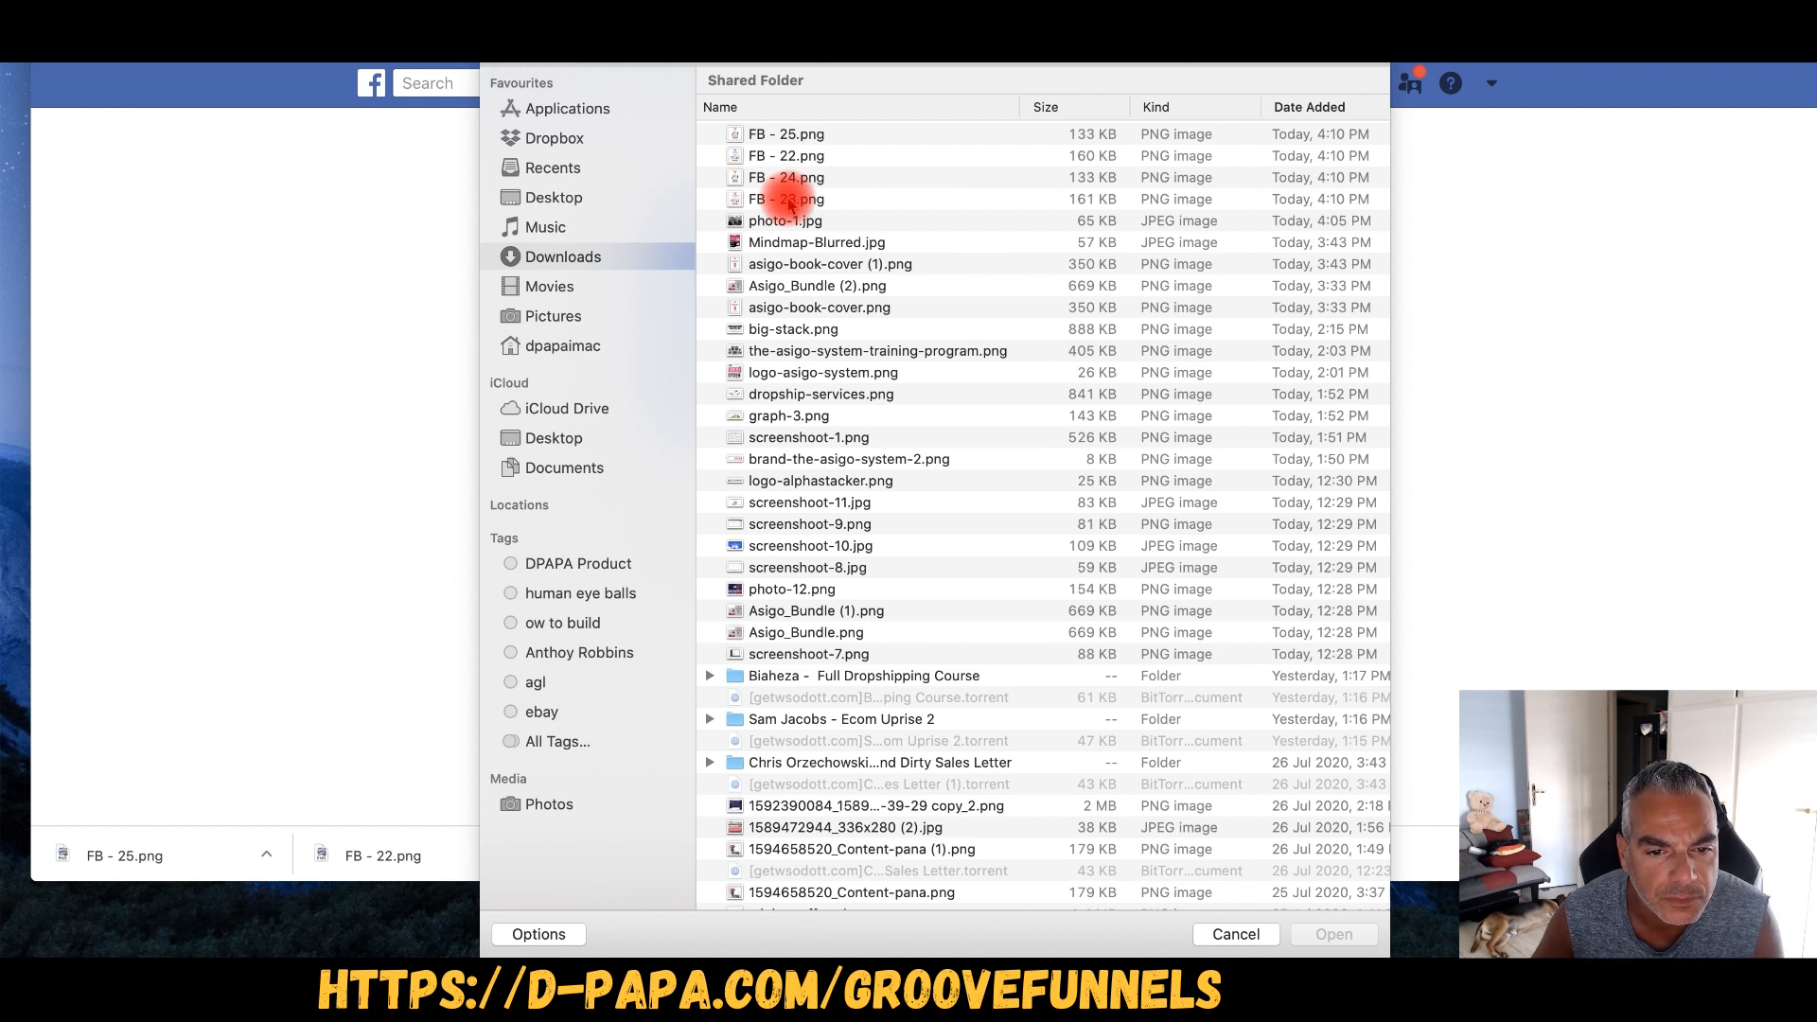
{"action": "double_click", "coordinate": [800, 394]}
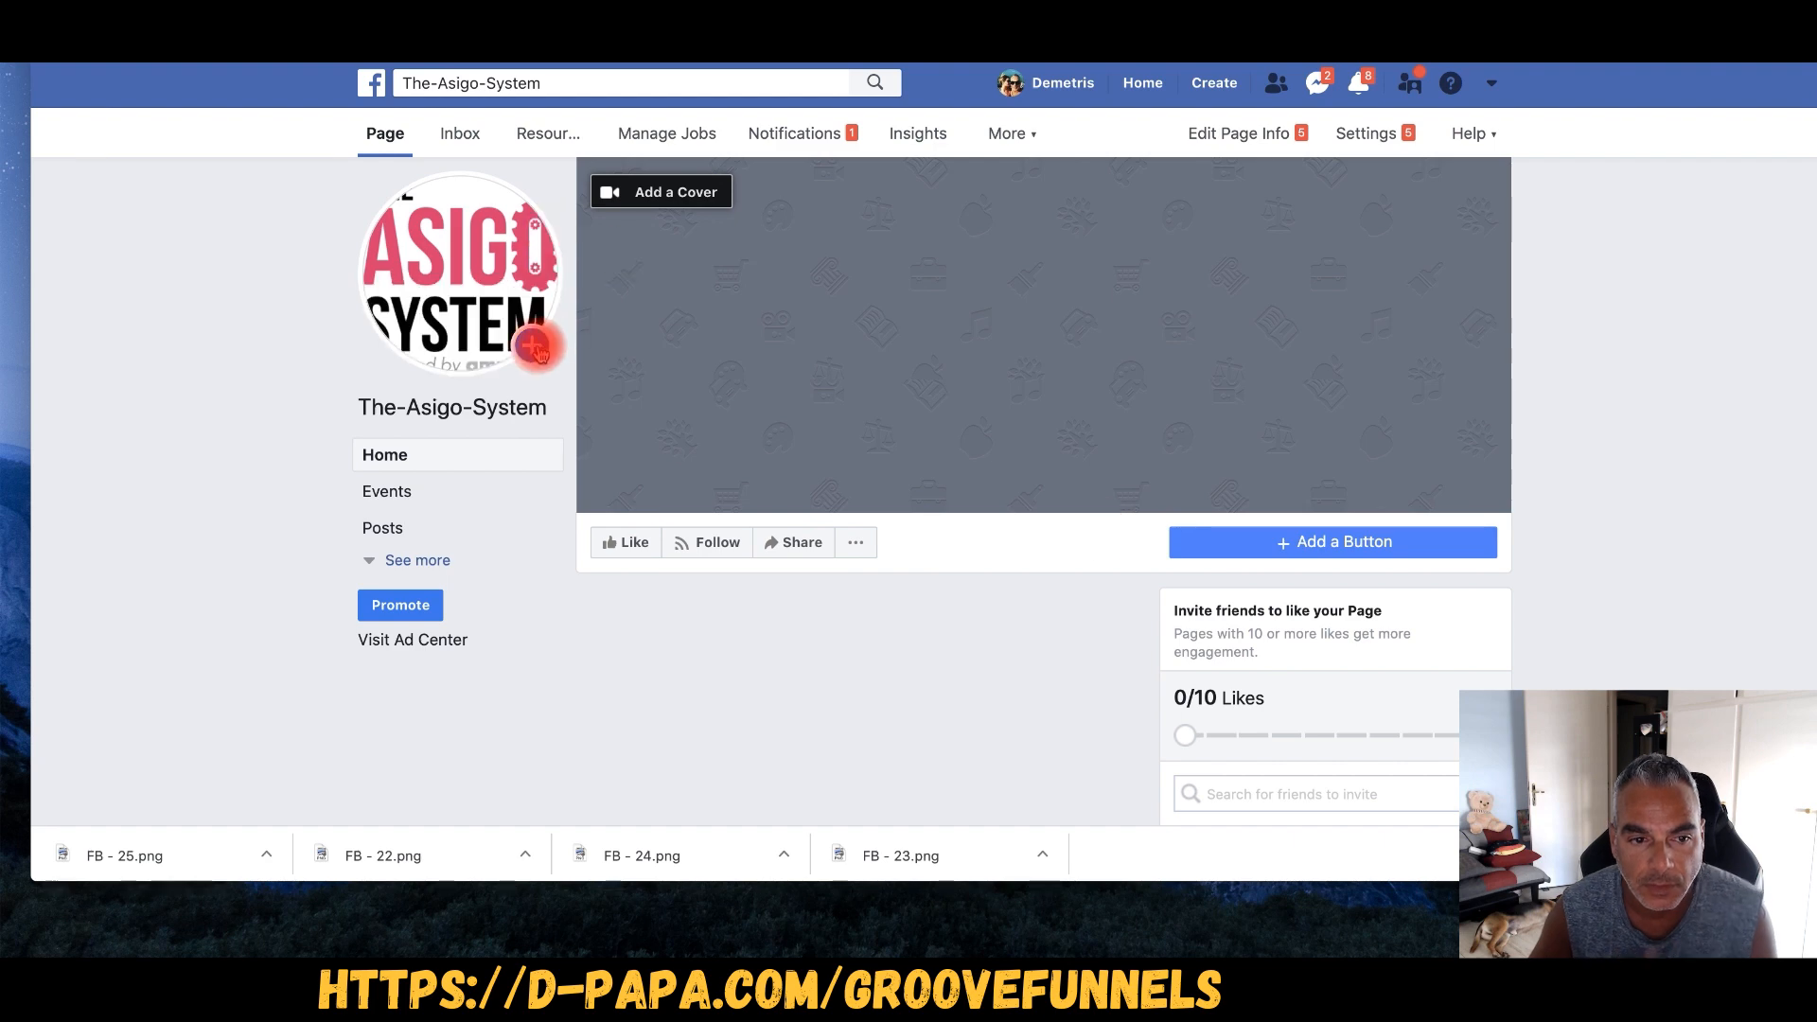
- Upload the customer and eService provider illustration as the page cover
{"action": "left_click", "coordinate": [534, 347]}
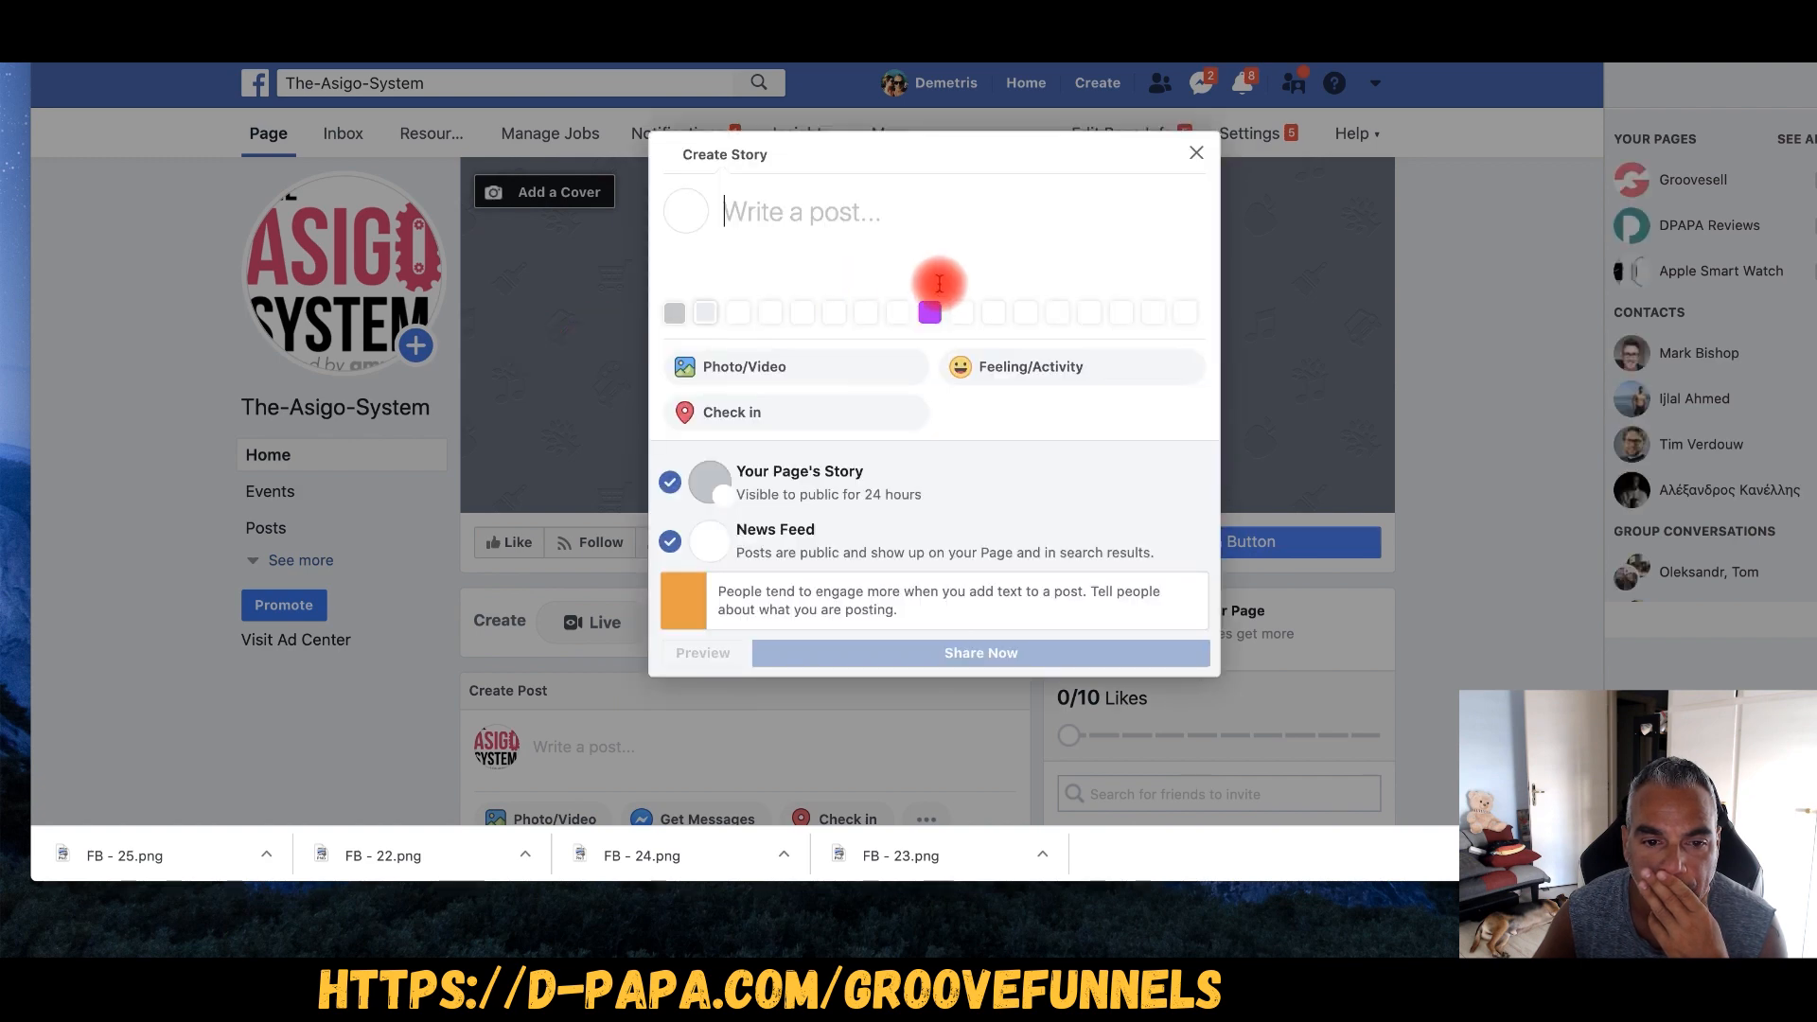
{"action": "left_click", "coordinate": [1198, 153]}
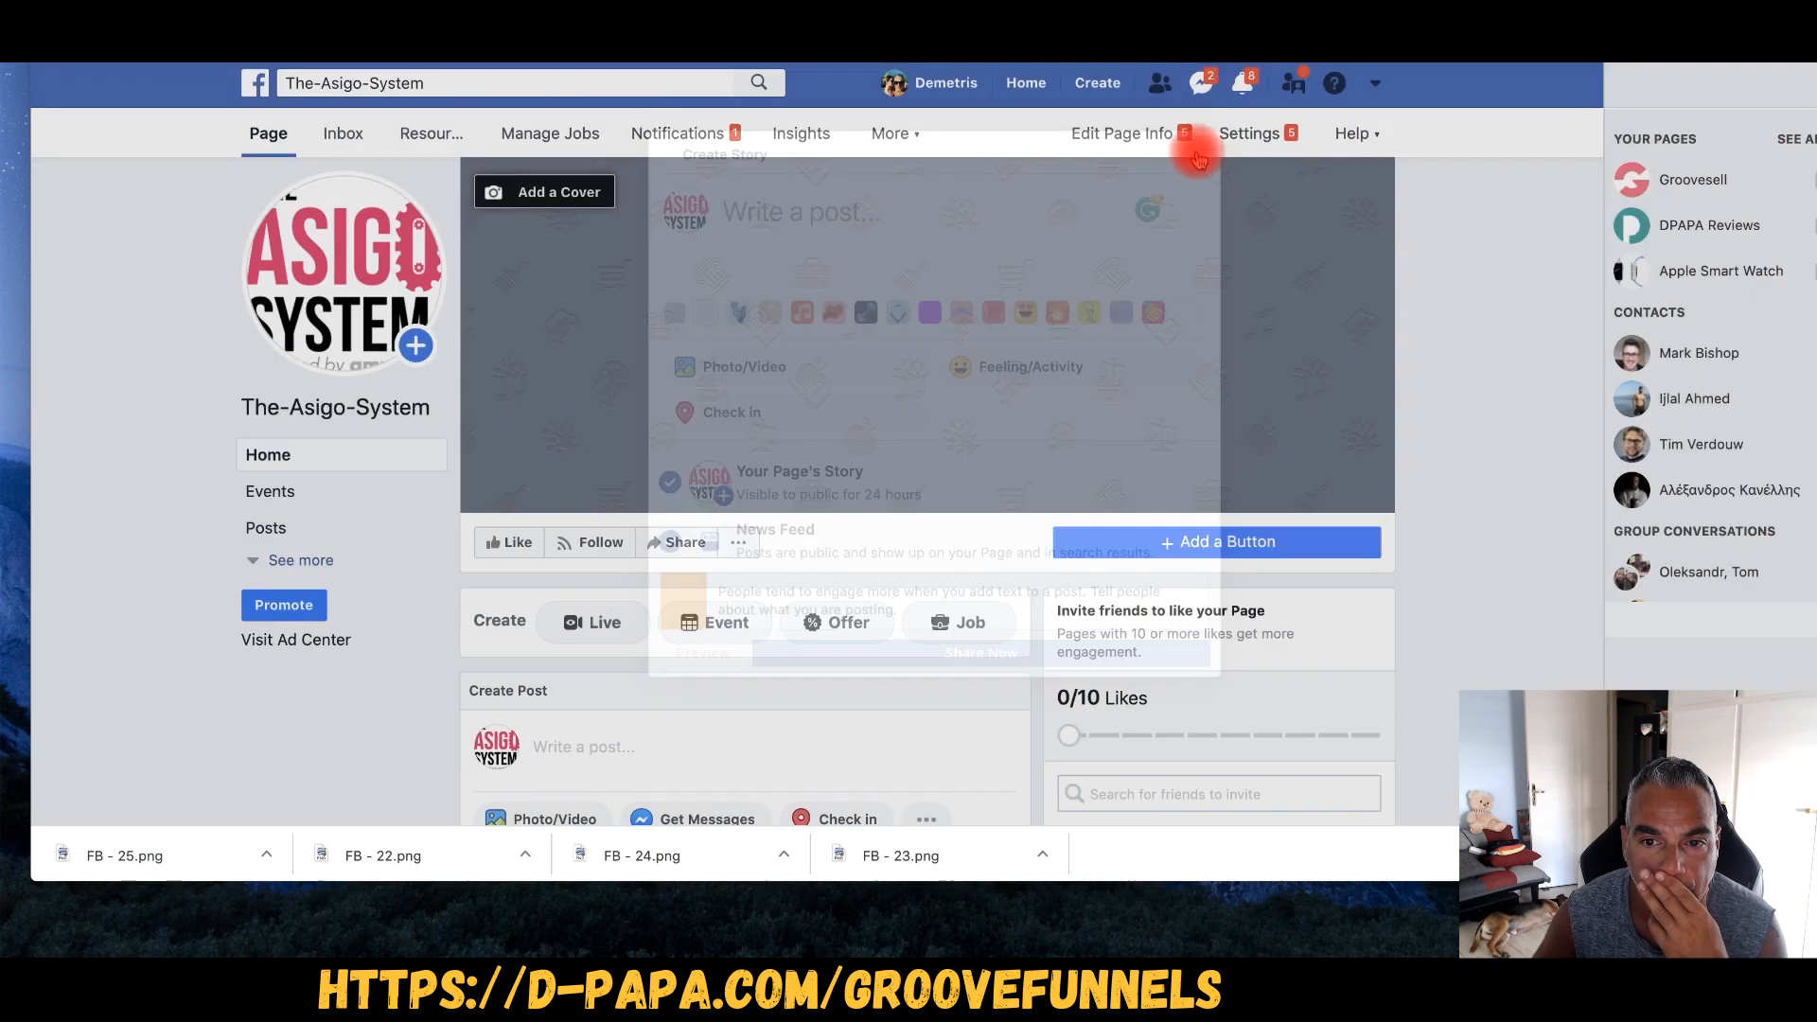
{"action": "left_click", "coordinate": [606, 195]}
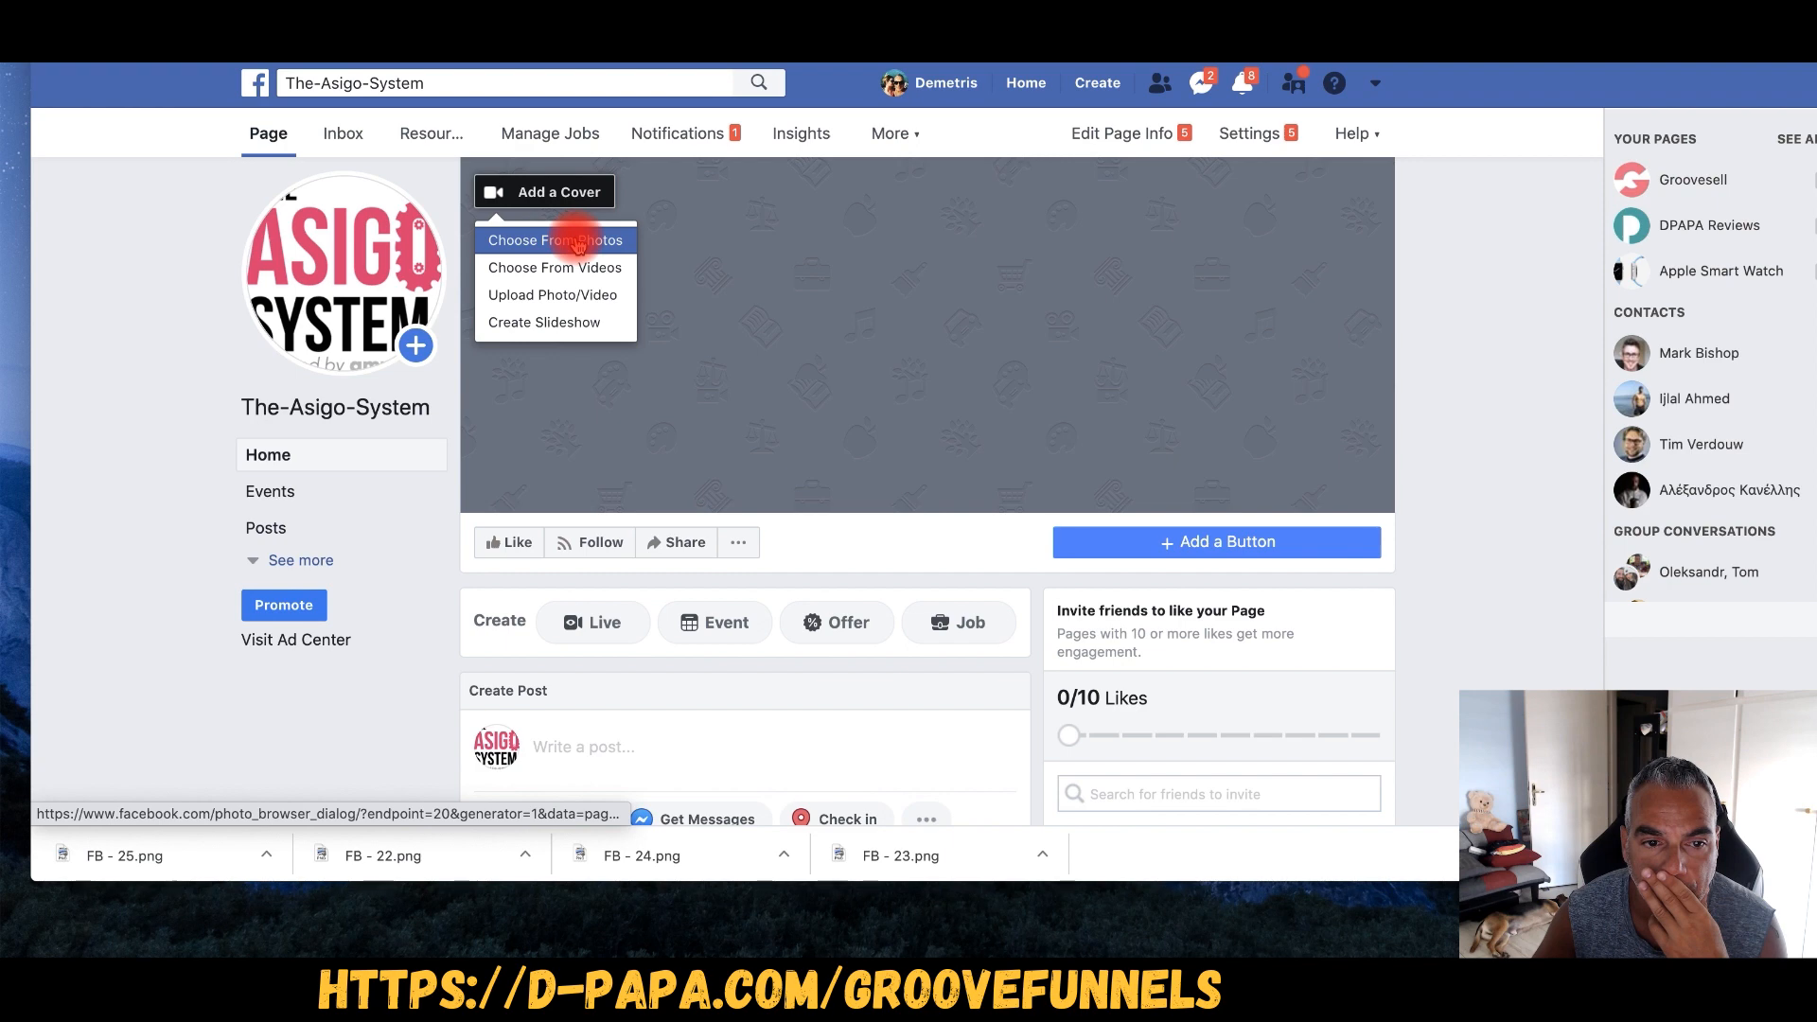
{"action": "left_click", "coordinate": [568, 294]}
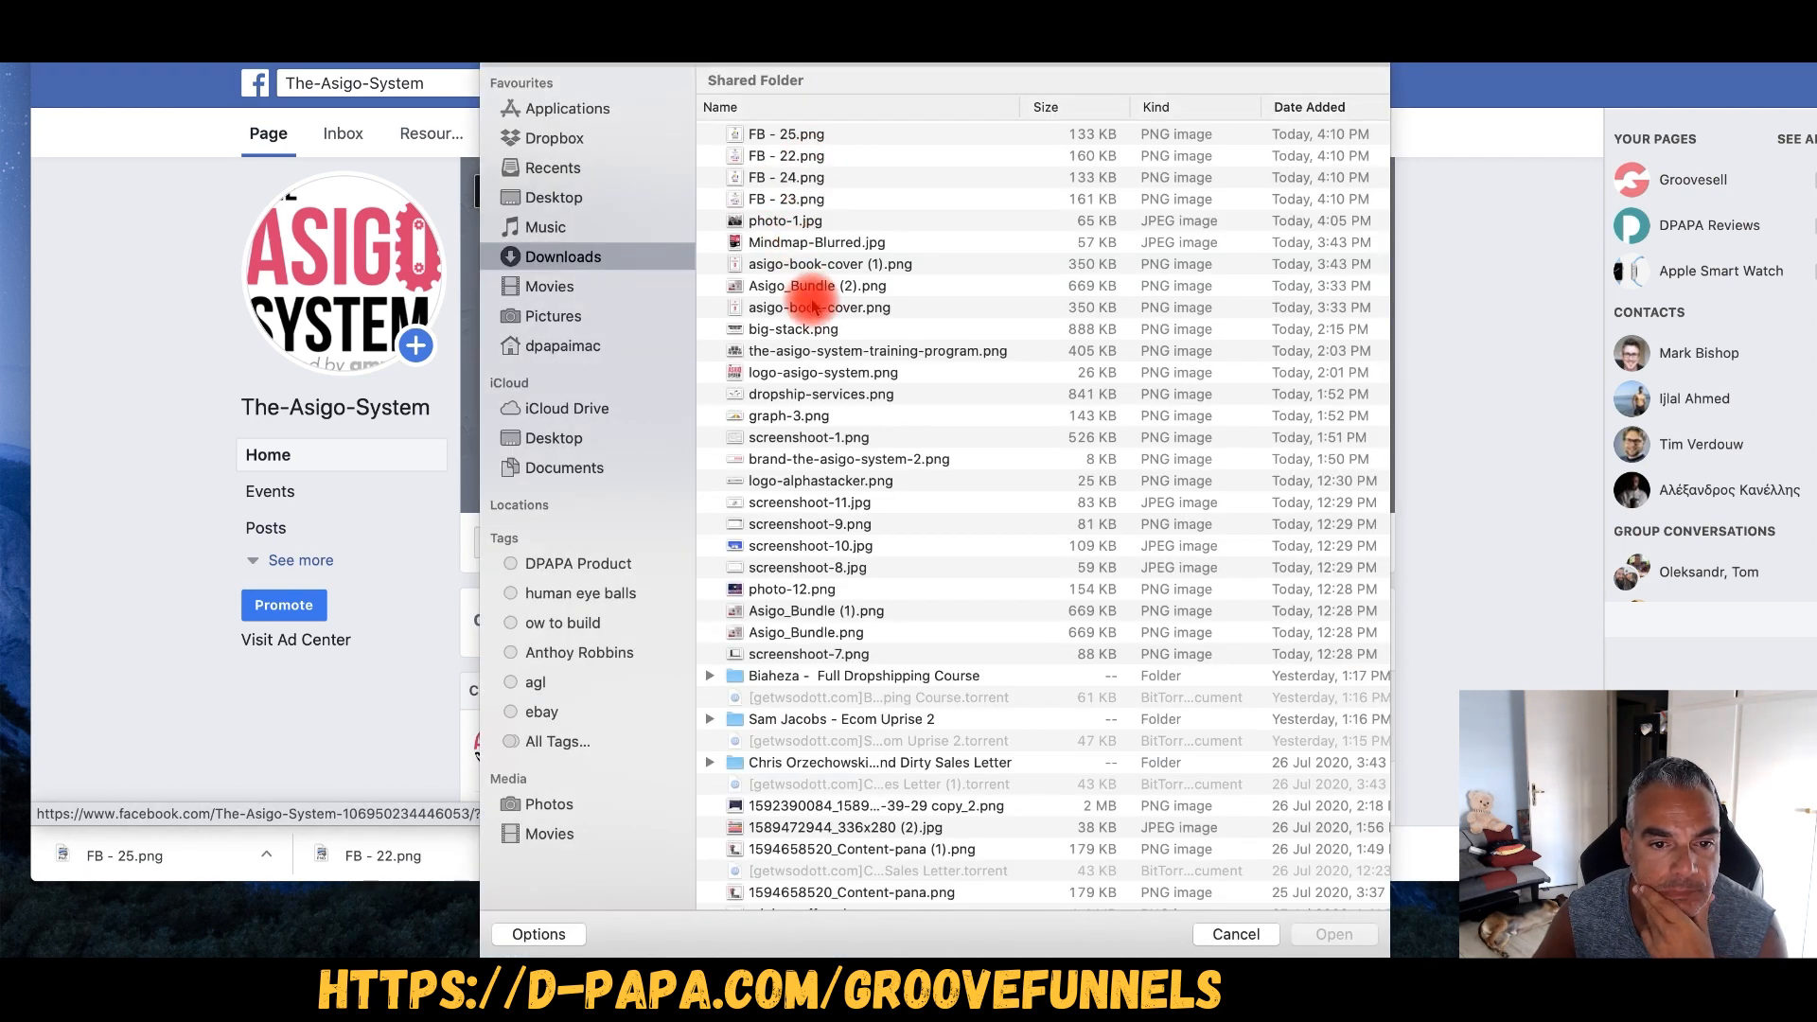
{"action": "double_click", "coordinate": [814, 394]}
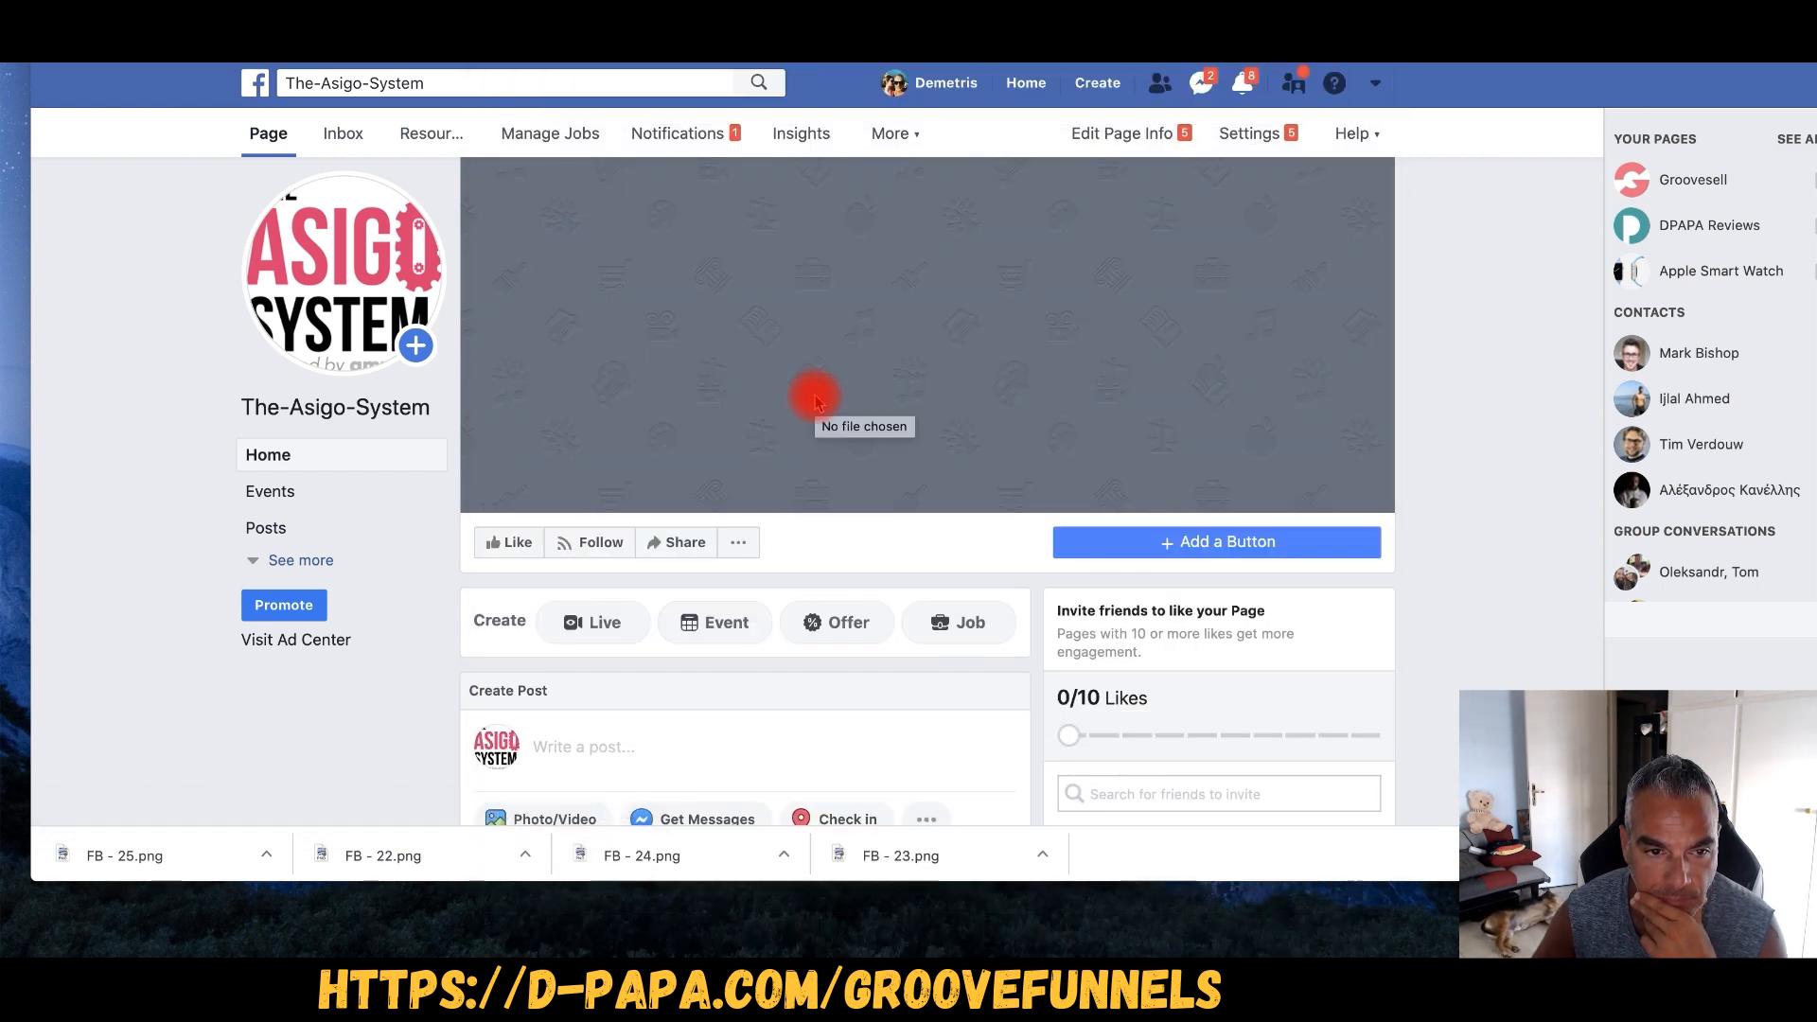
- Add a Learn More button linking to the Asigo System website
{"action": "scroll", "coordinate": [797, 275], "scroll_direction": "down", "scroll_amount": 2}
{"action": "scroll", "coordinate": [797, 275], "scroll_direction": "up", "scroll_amount": 2}
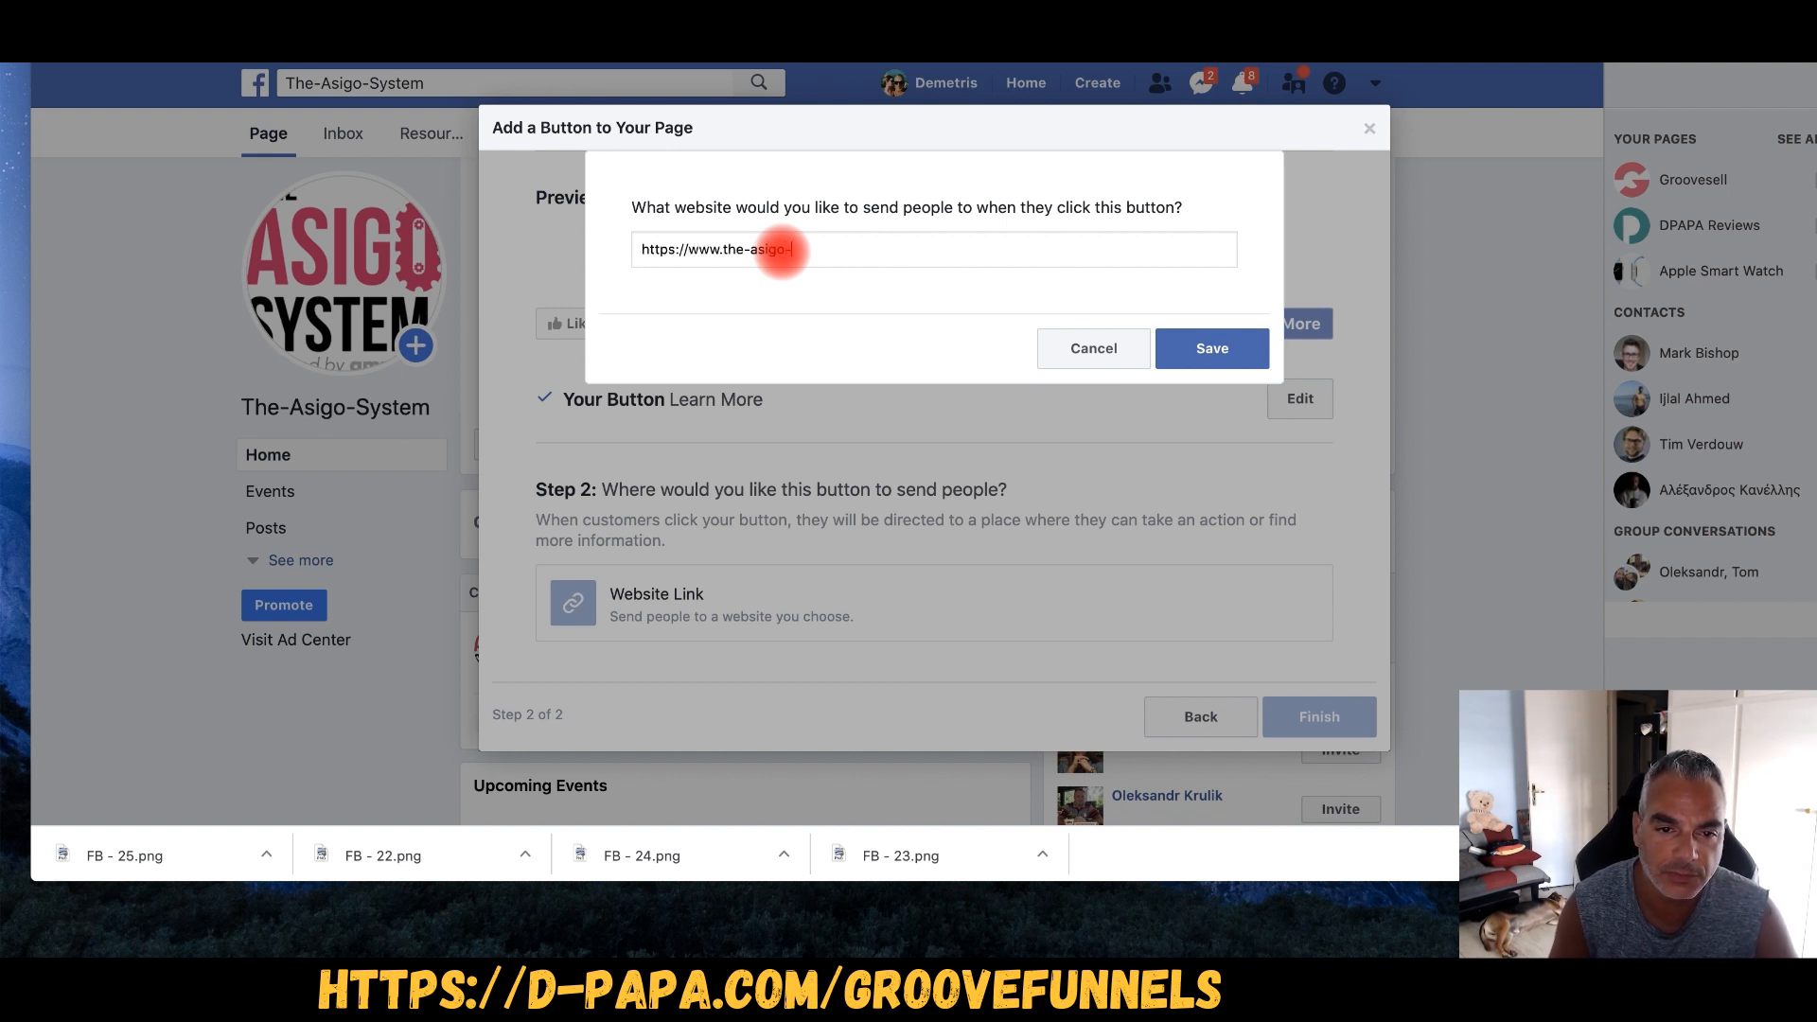
{"action": "left_click", "coordinate": [1212, 350]}
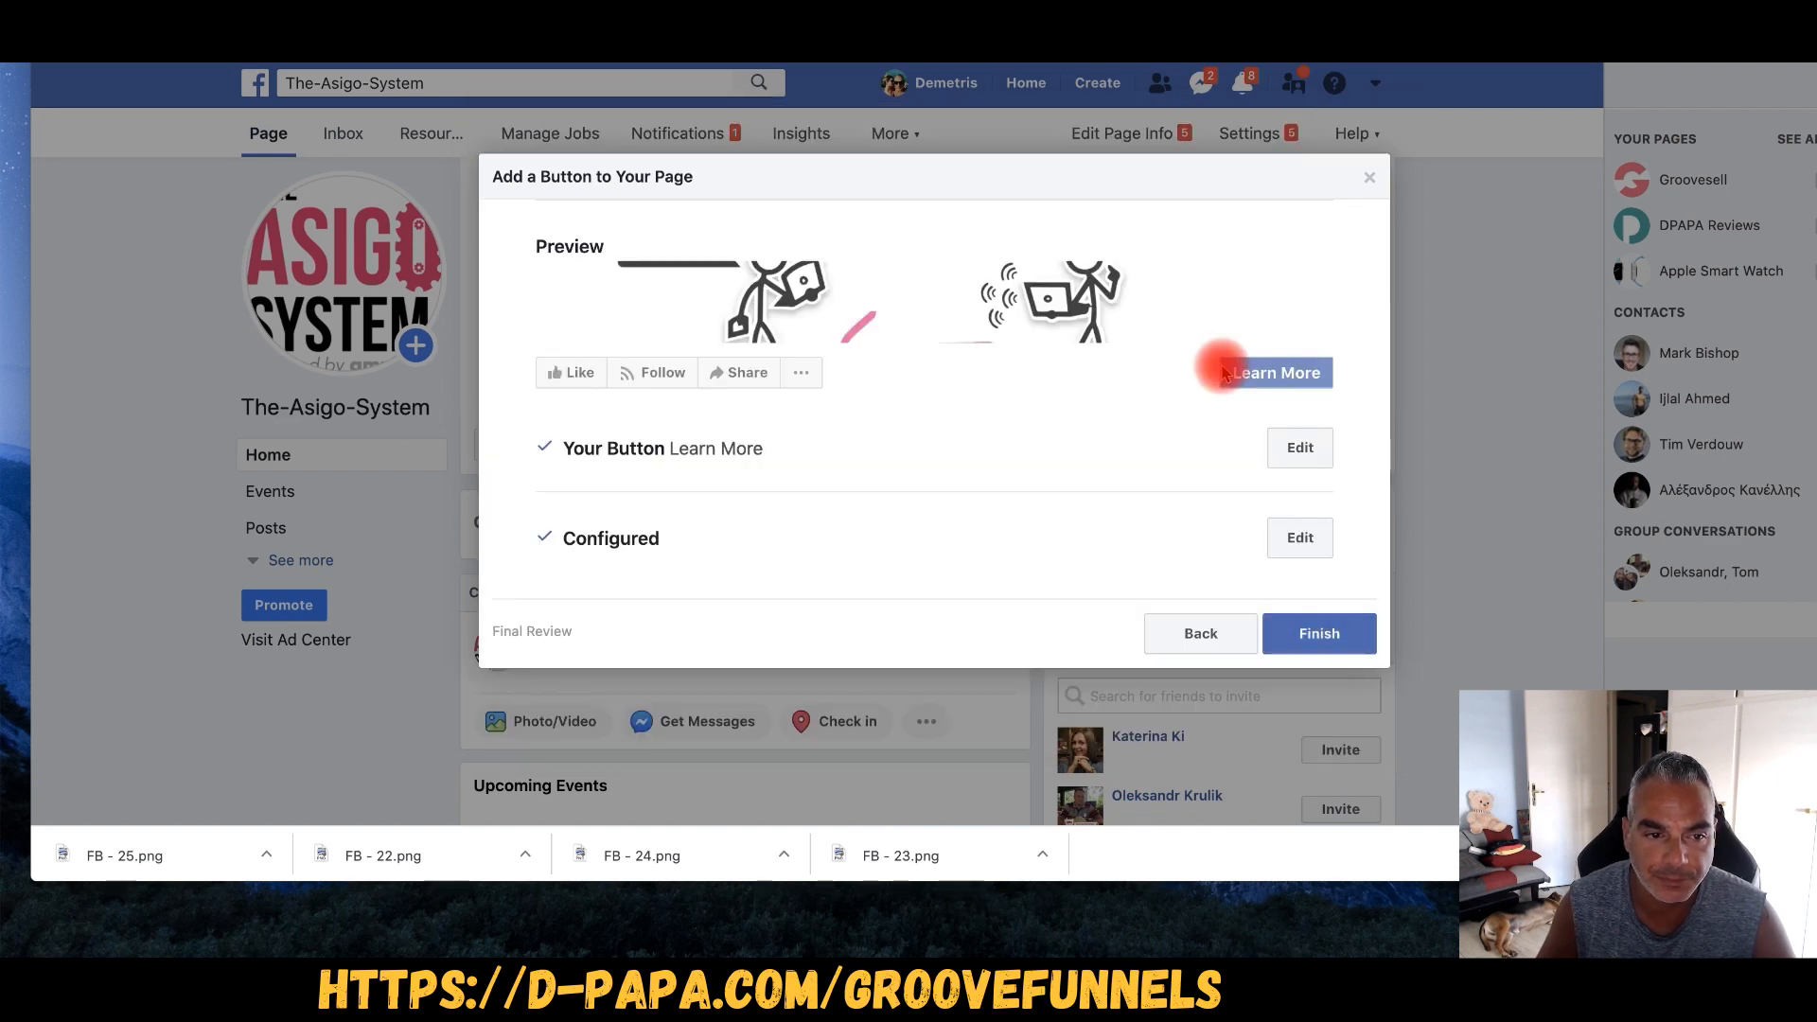
{"action": "left_click", "coordinate": [1329, 642]}
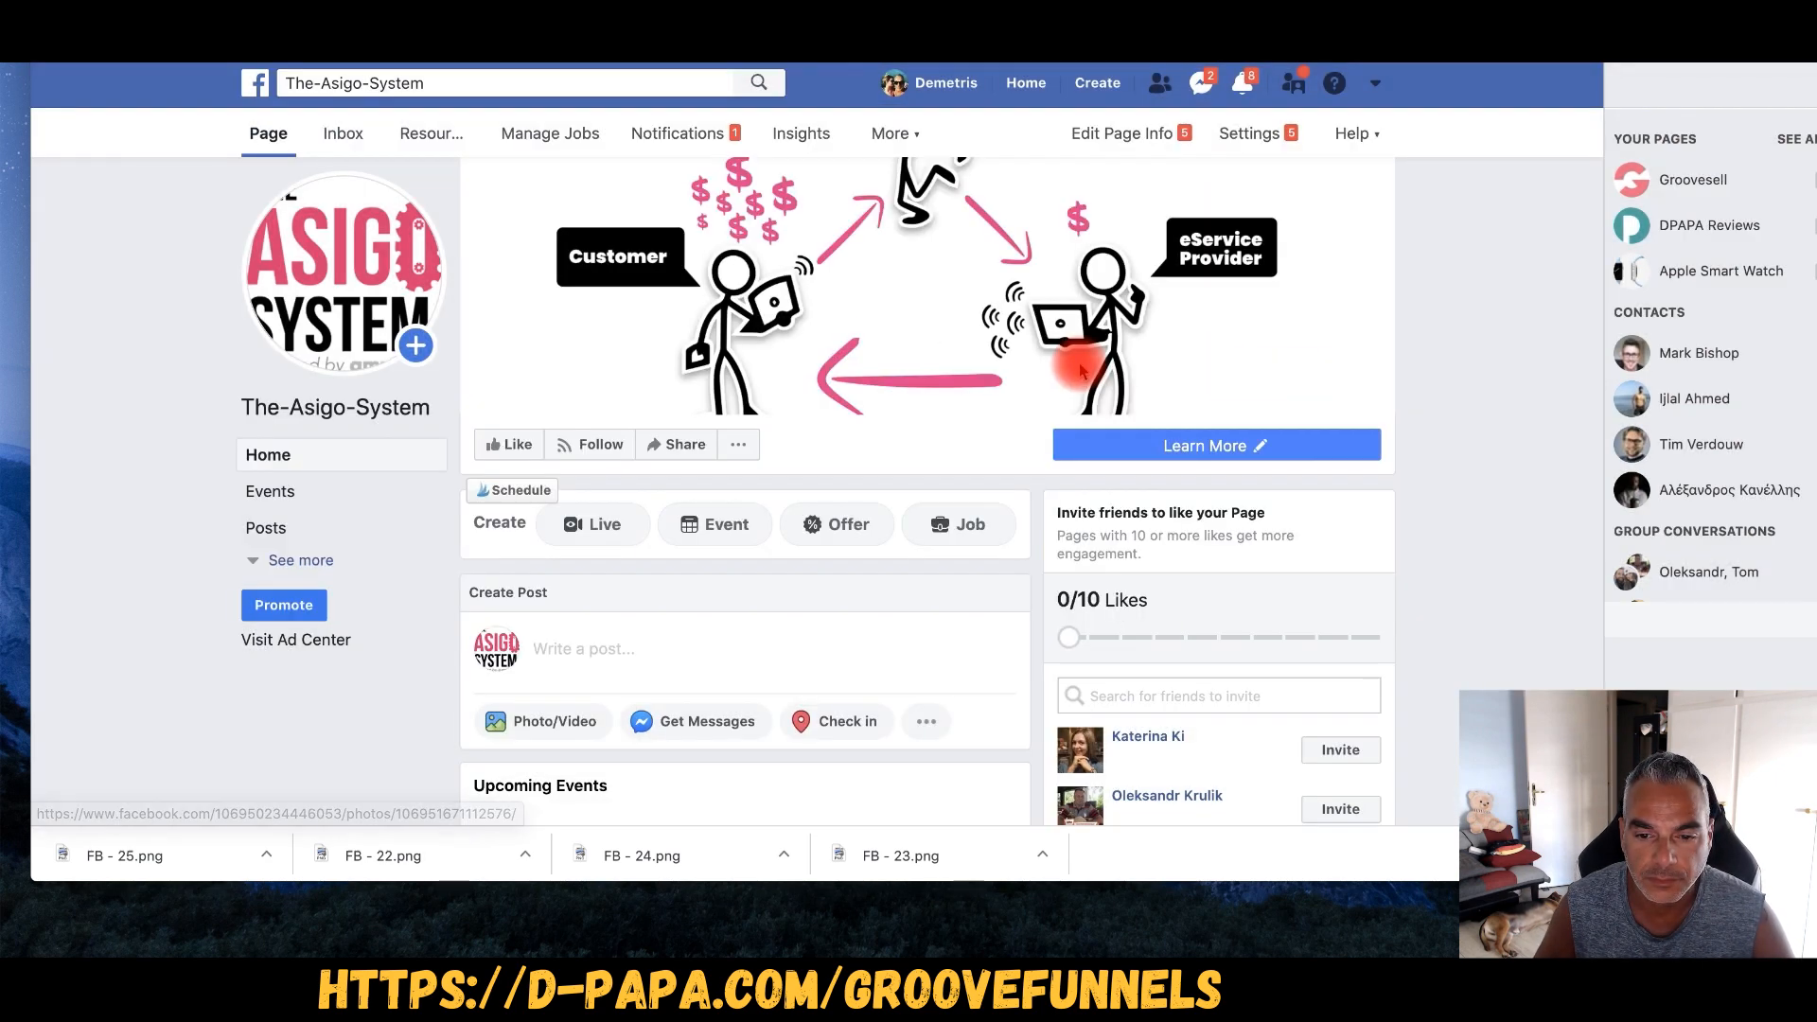
{"action": "scroll", "coordinate": [567, 407], "scroll_direction": "down", "scroll_amount": 5}
{"action": "scroll", "coordinate": [572, 421], "scroll_direction": "up", "scroll_amount": 3}
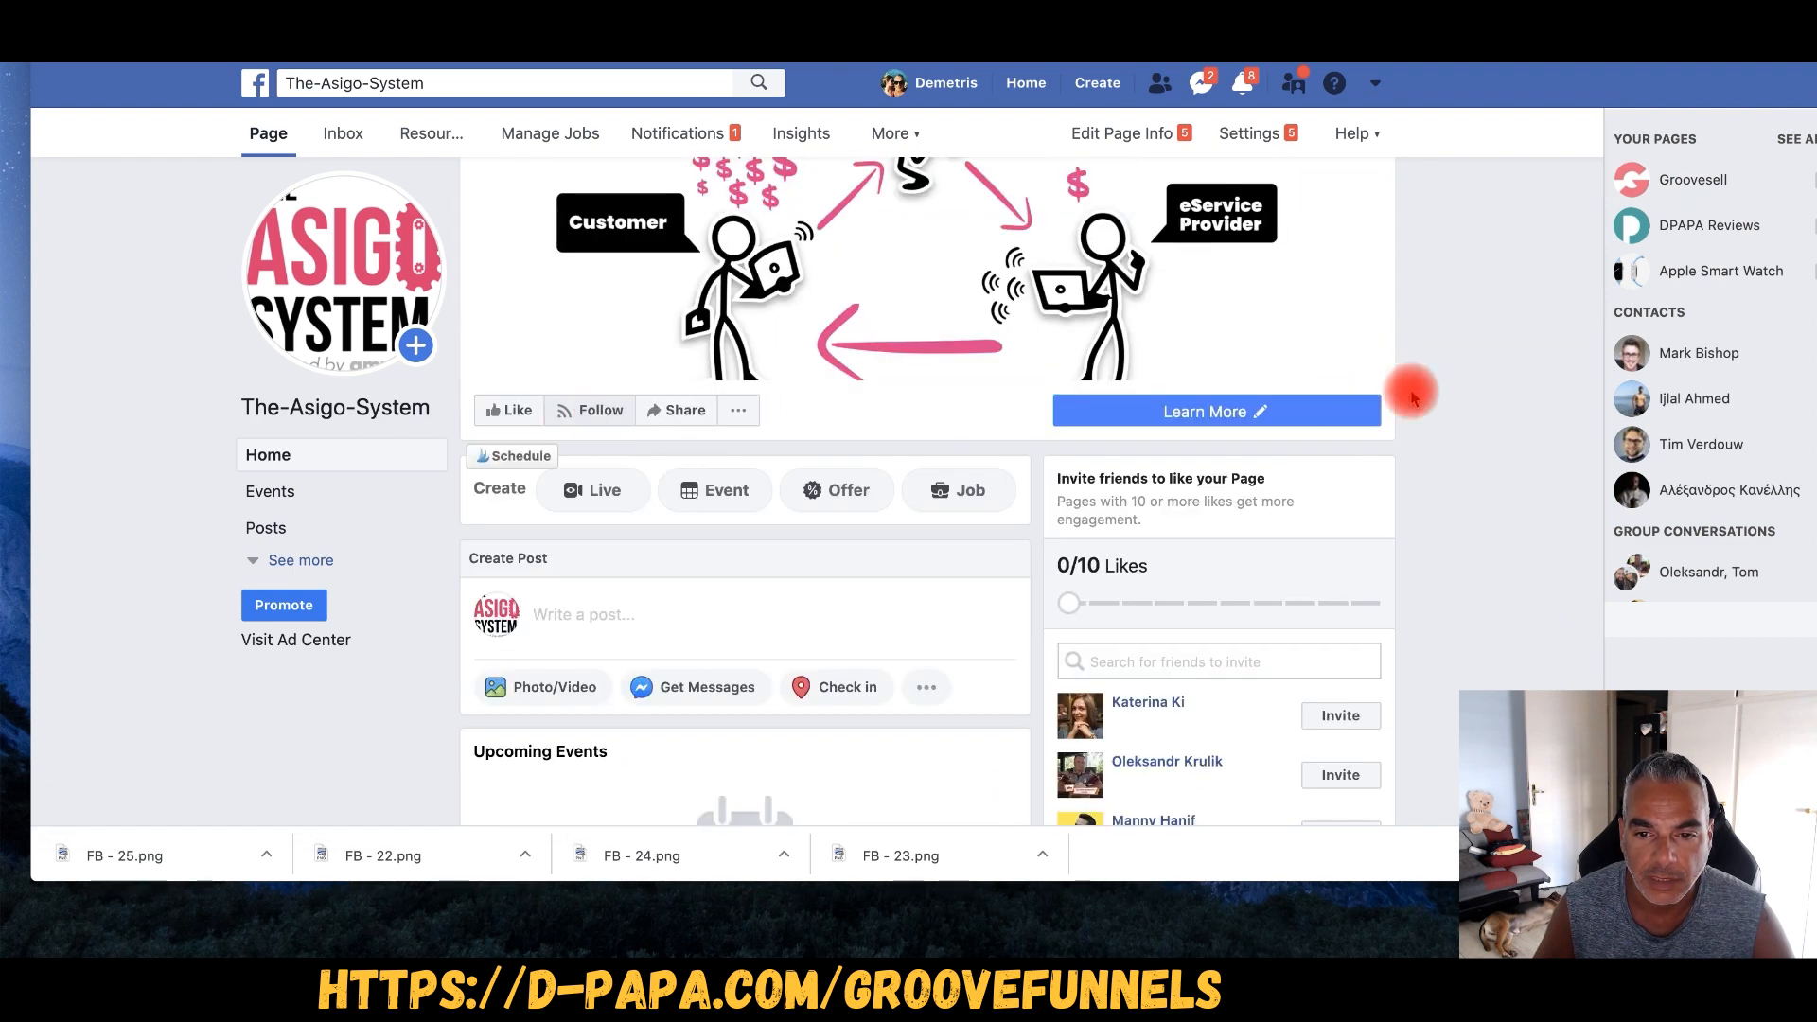
{"action": "scroll", "coordinate": [963, 397], "scroll_direction": "up", "scroll_amount": 2}
{"action": "scroll", "coordinate": [852, 397], "scroll_direction": "down", "scroll_amount": 2}
{"action": "scroll", "coordinate": [776, 397], "scroll_direction": "up", "scroll_amount": 2}
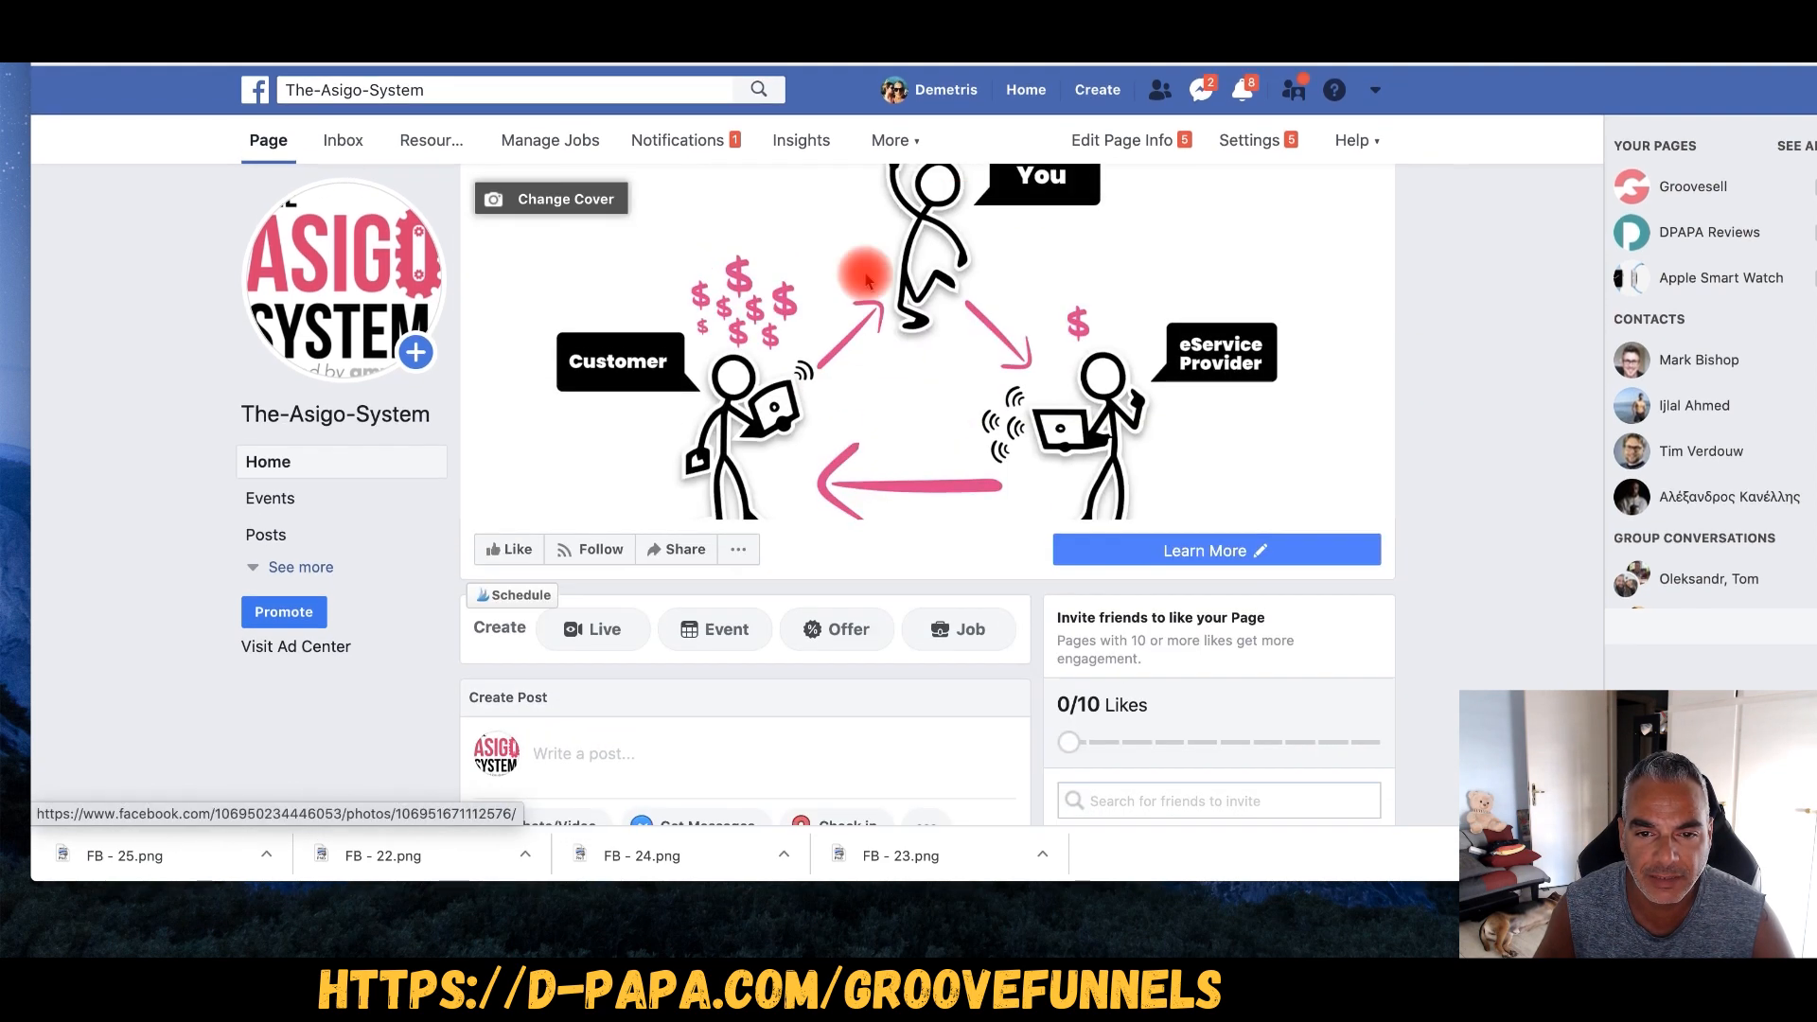
- Replace the cover with FB - 22.png, repositioned so the team-and-gears figures fit, and save
{"action": "left_click", "coordinate": [549, 191]}
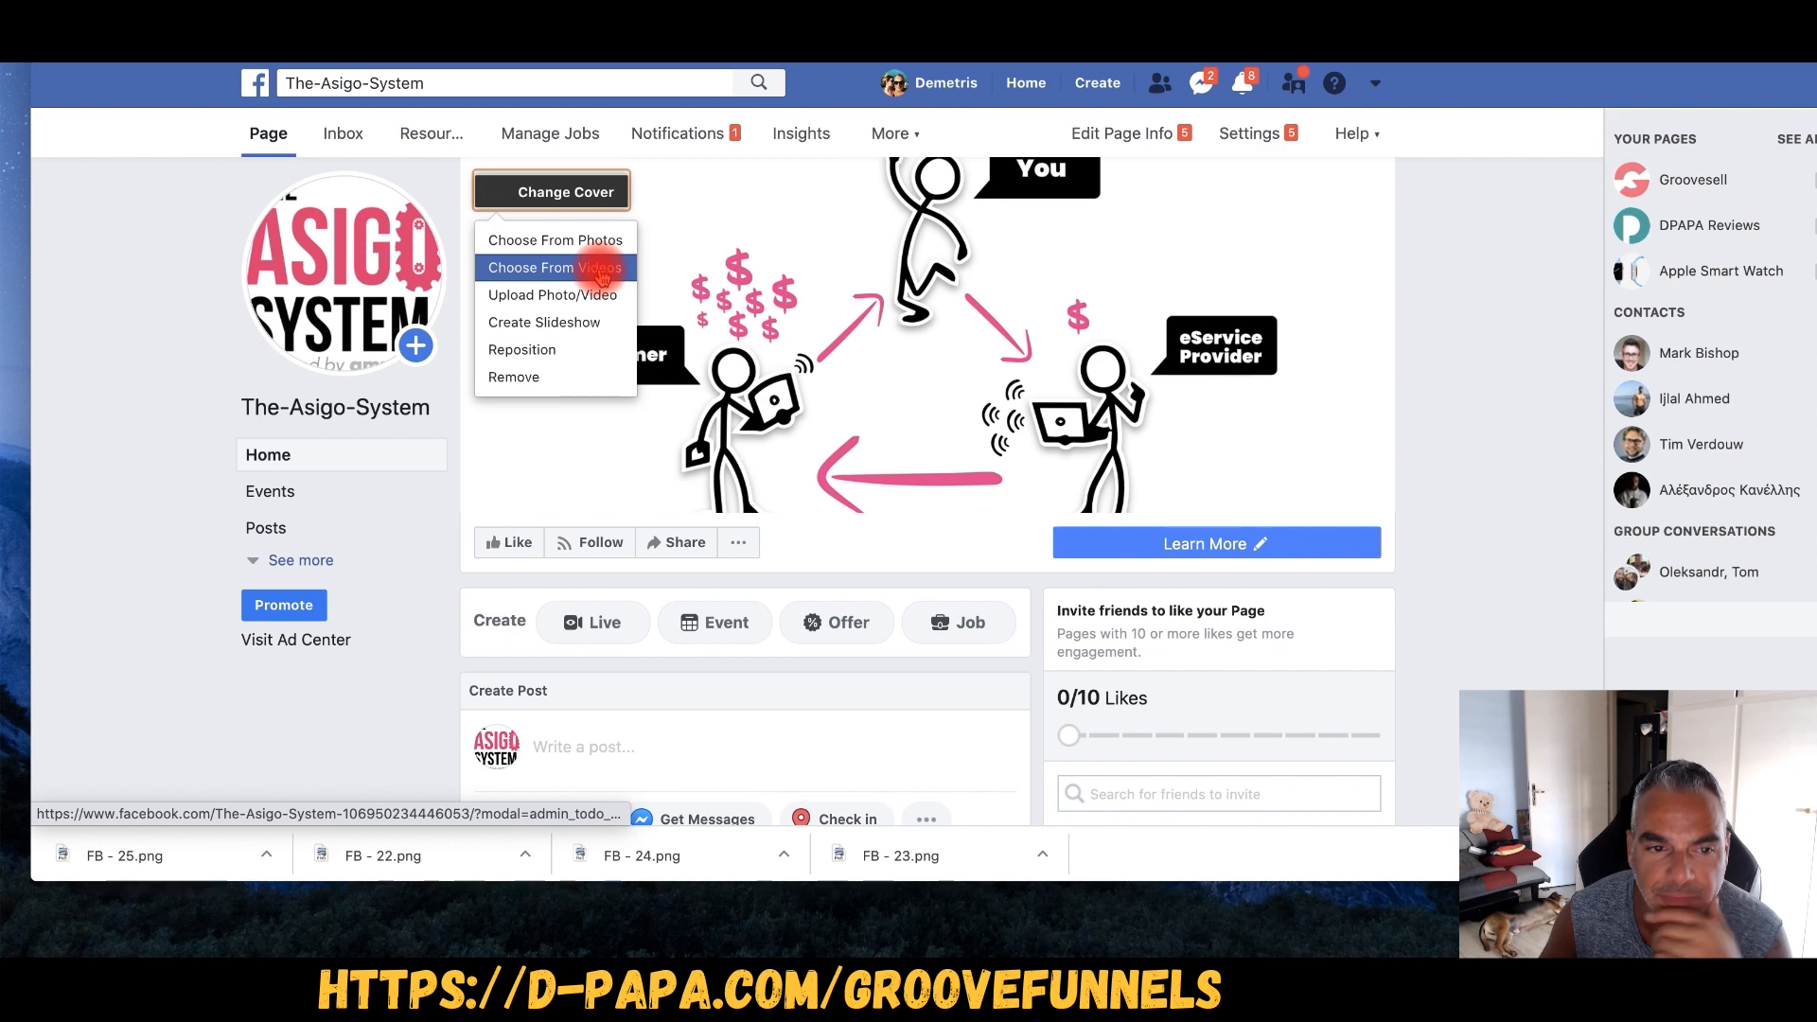
{"action": "left_click", "coordinate": [598, 297]}
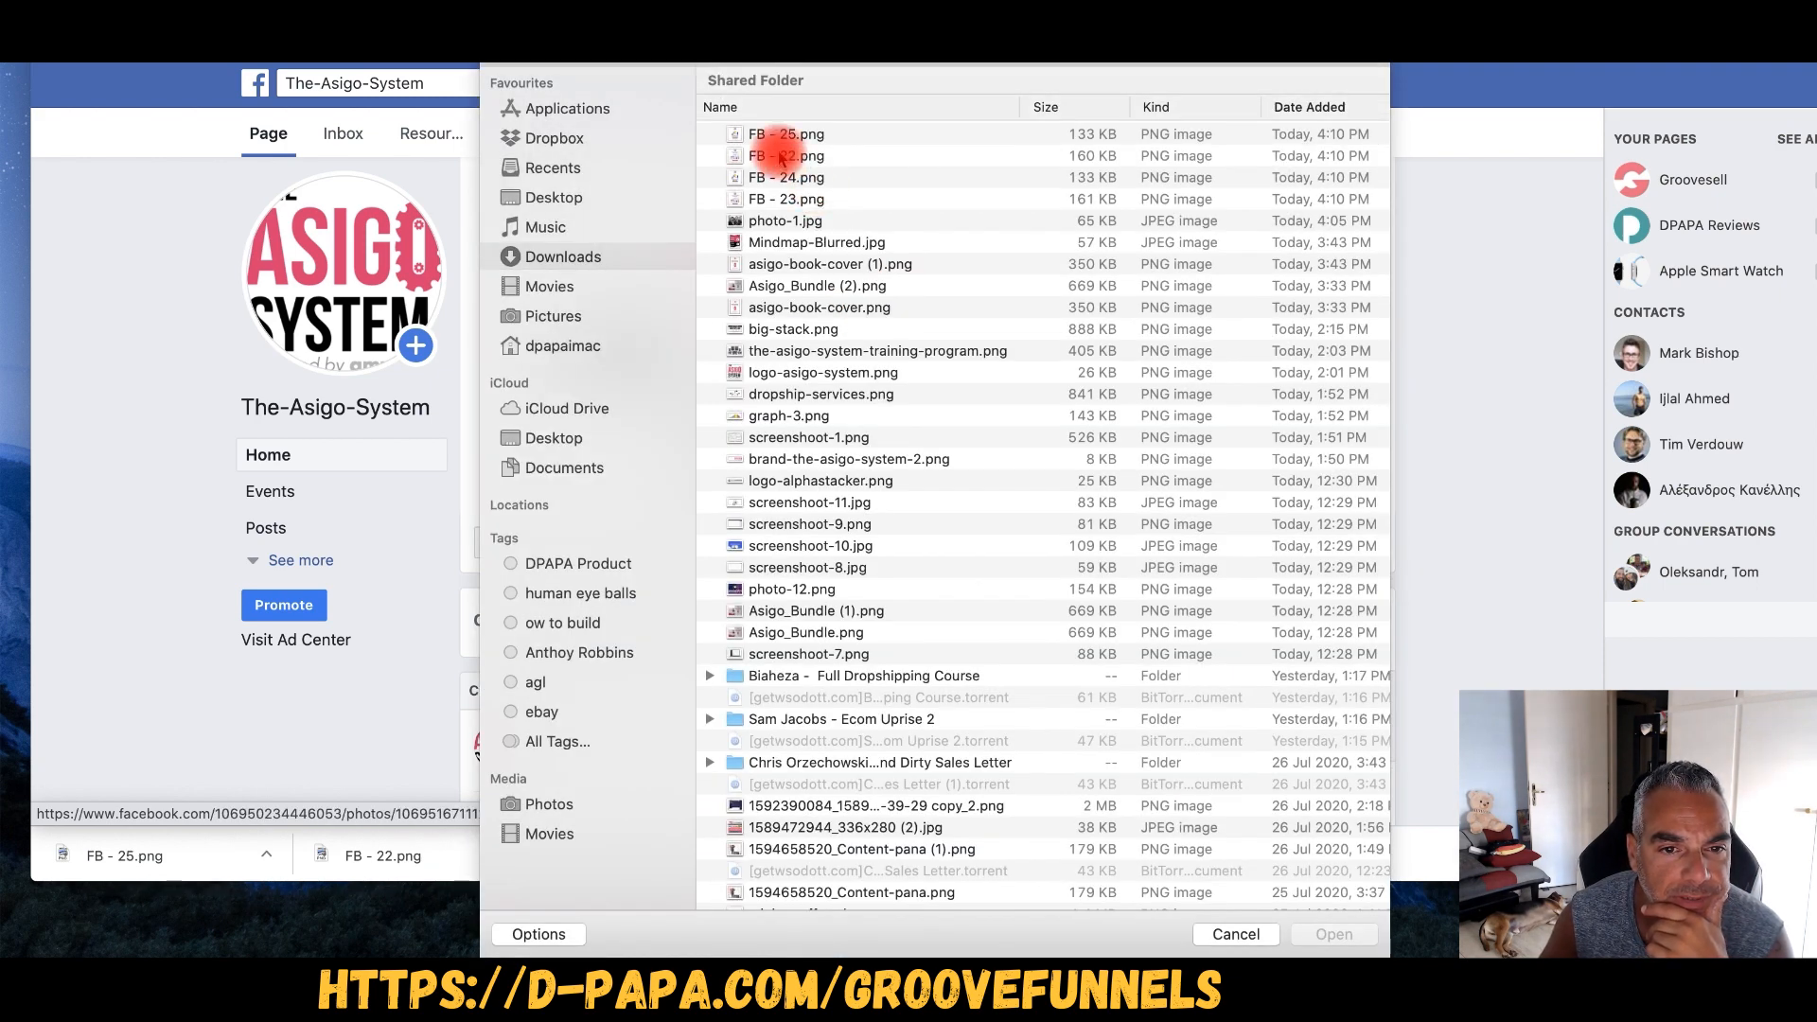
{"action": "double_click", "coordinate": [785, 161]}
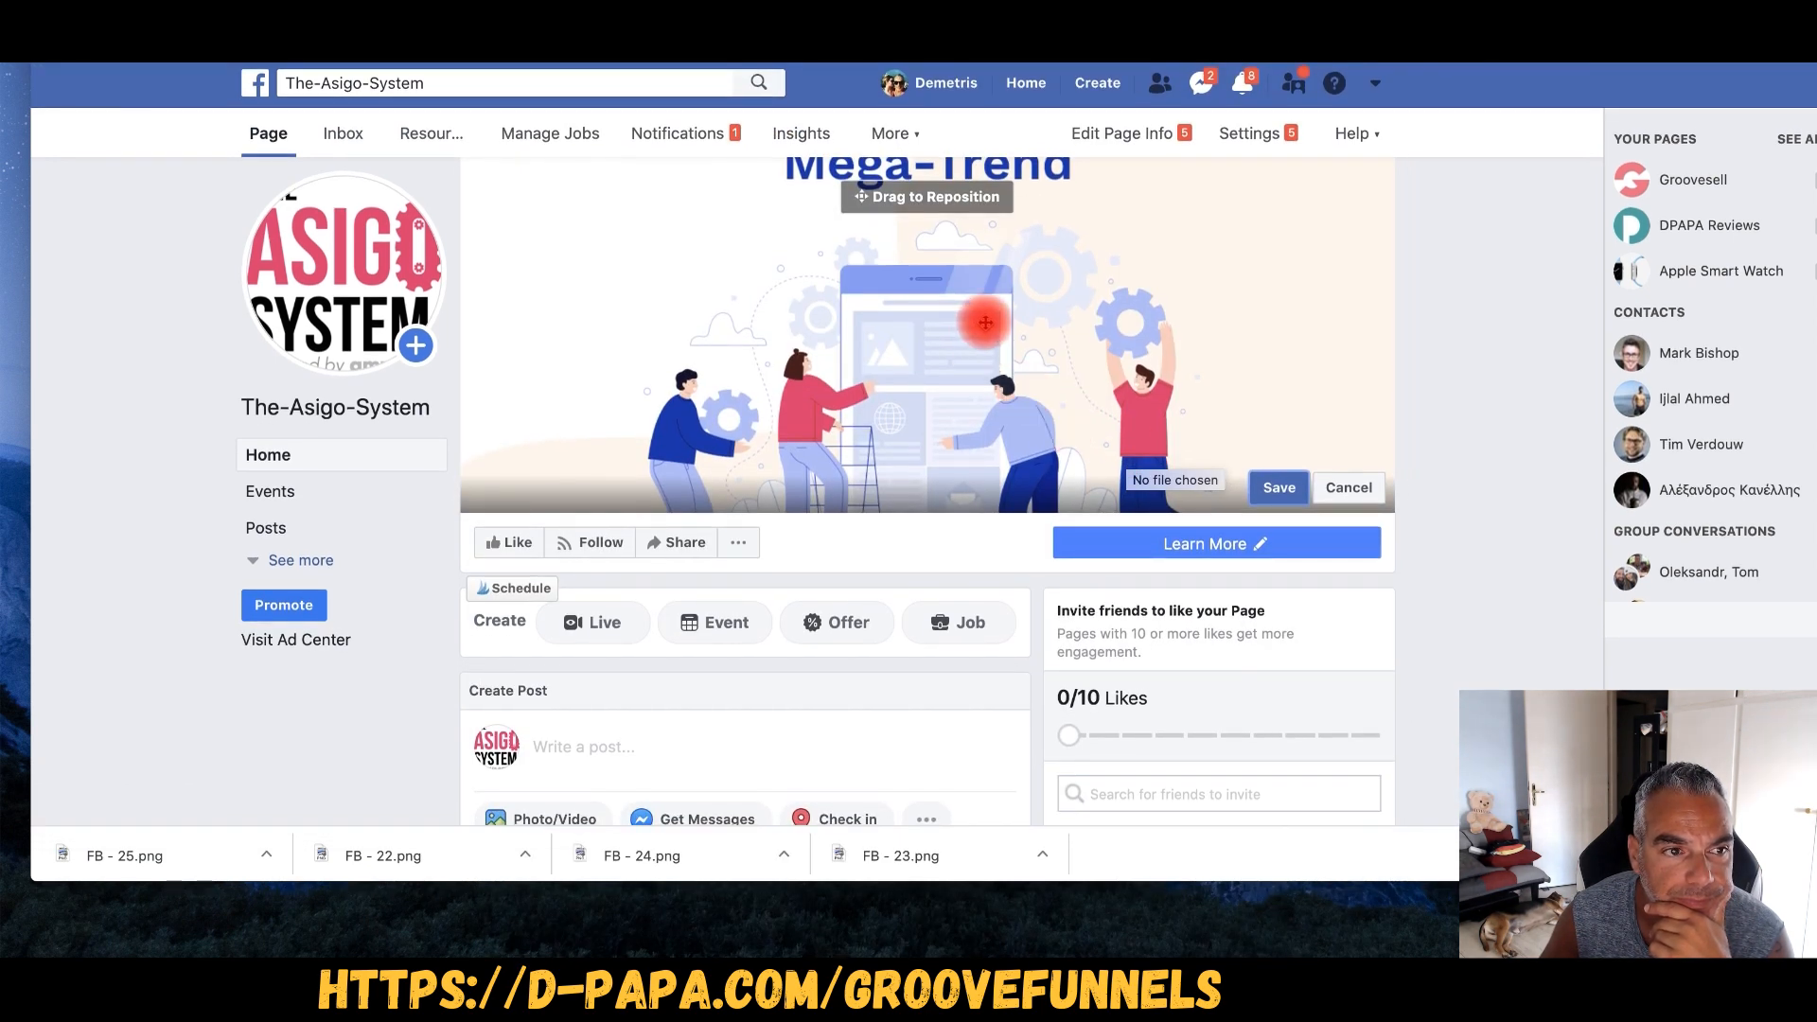
{"action": "left_click_drag", "start_coordinate": [1002, 308], "coordinate": [1066, 208]}
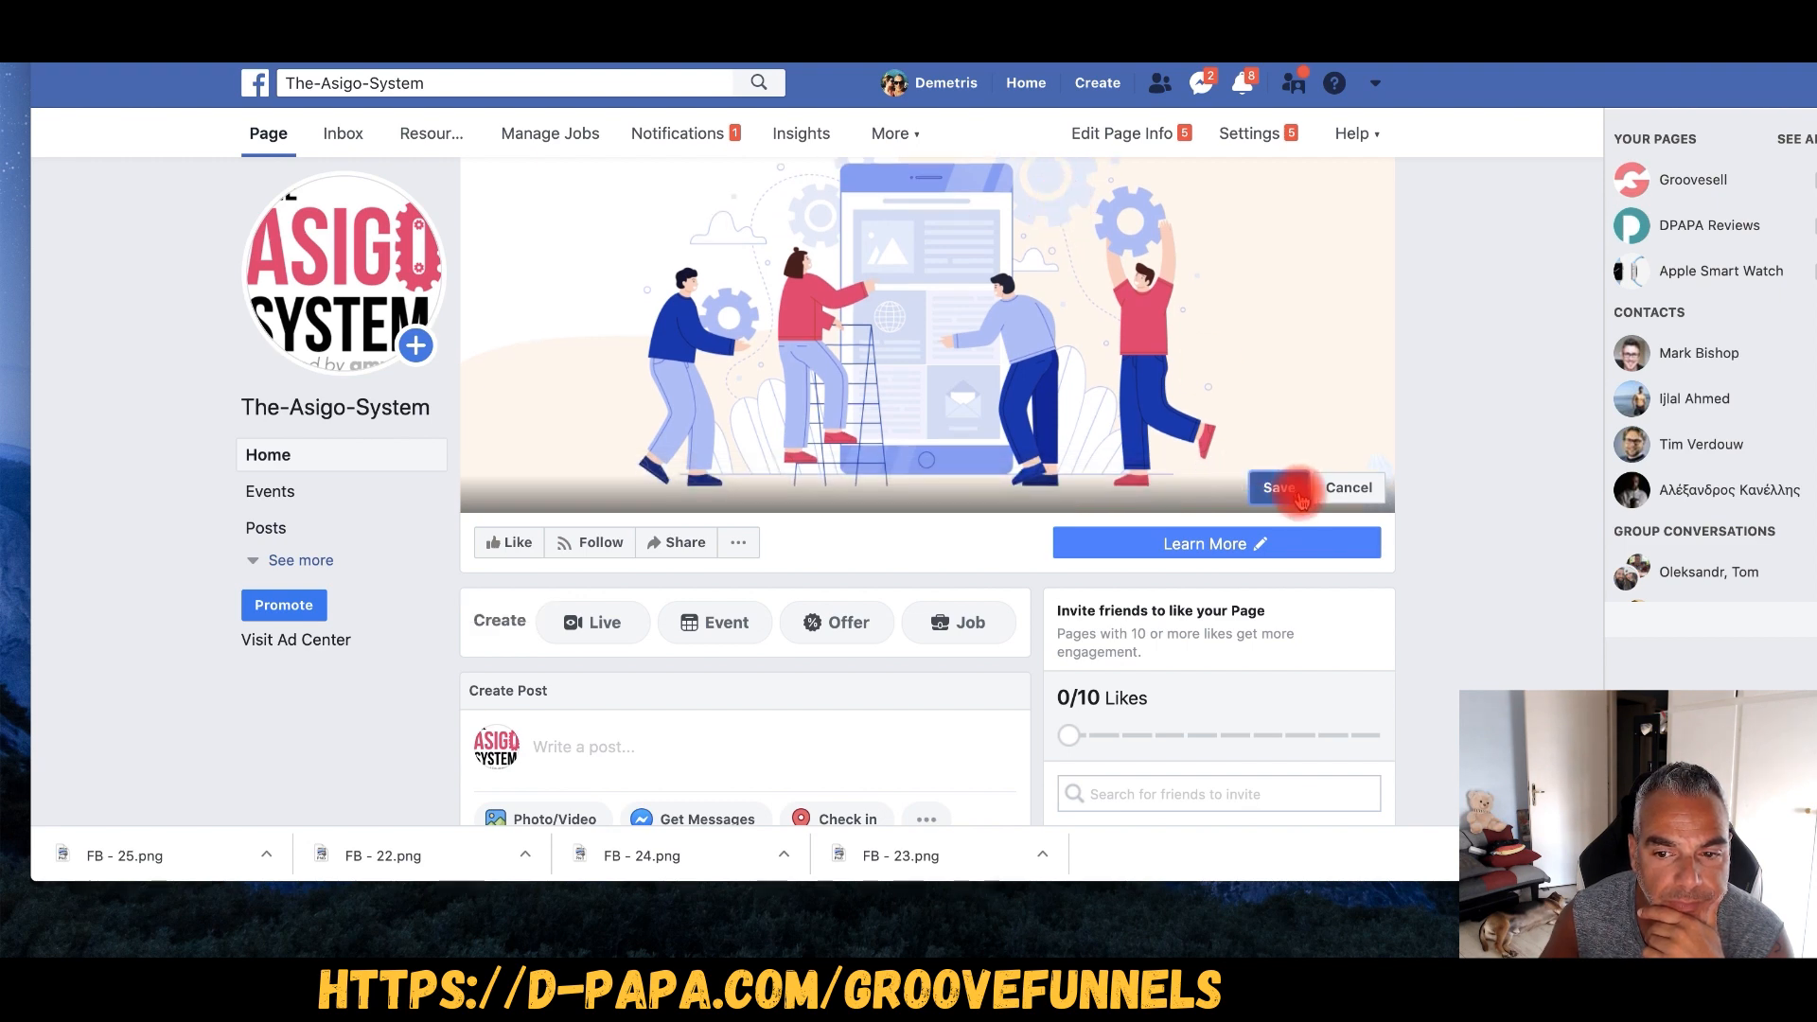
{"action": "left_click", "coordinate": [1294, 488]}
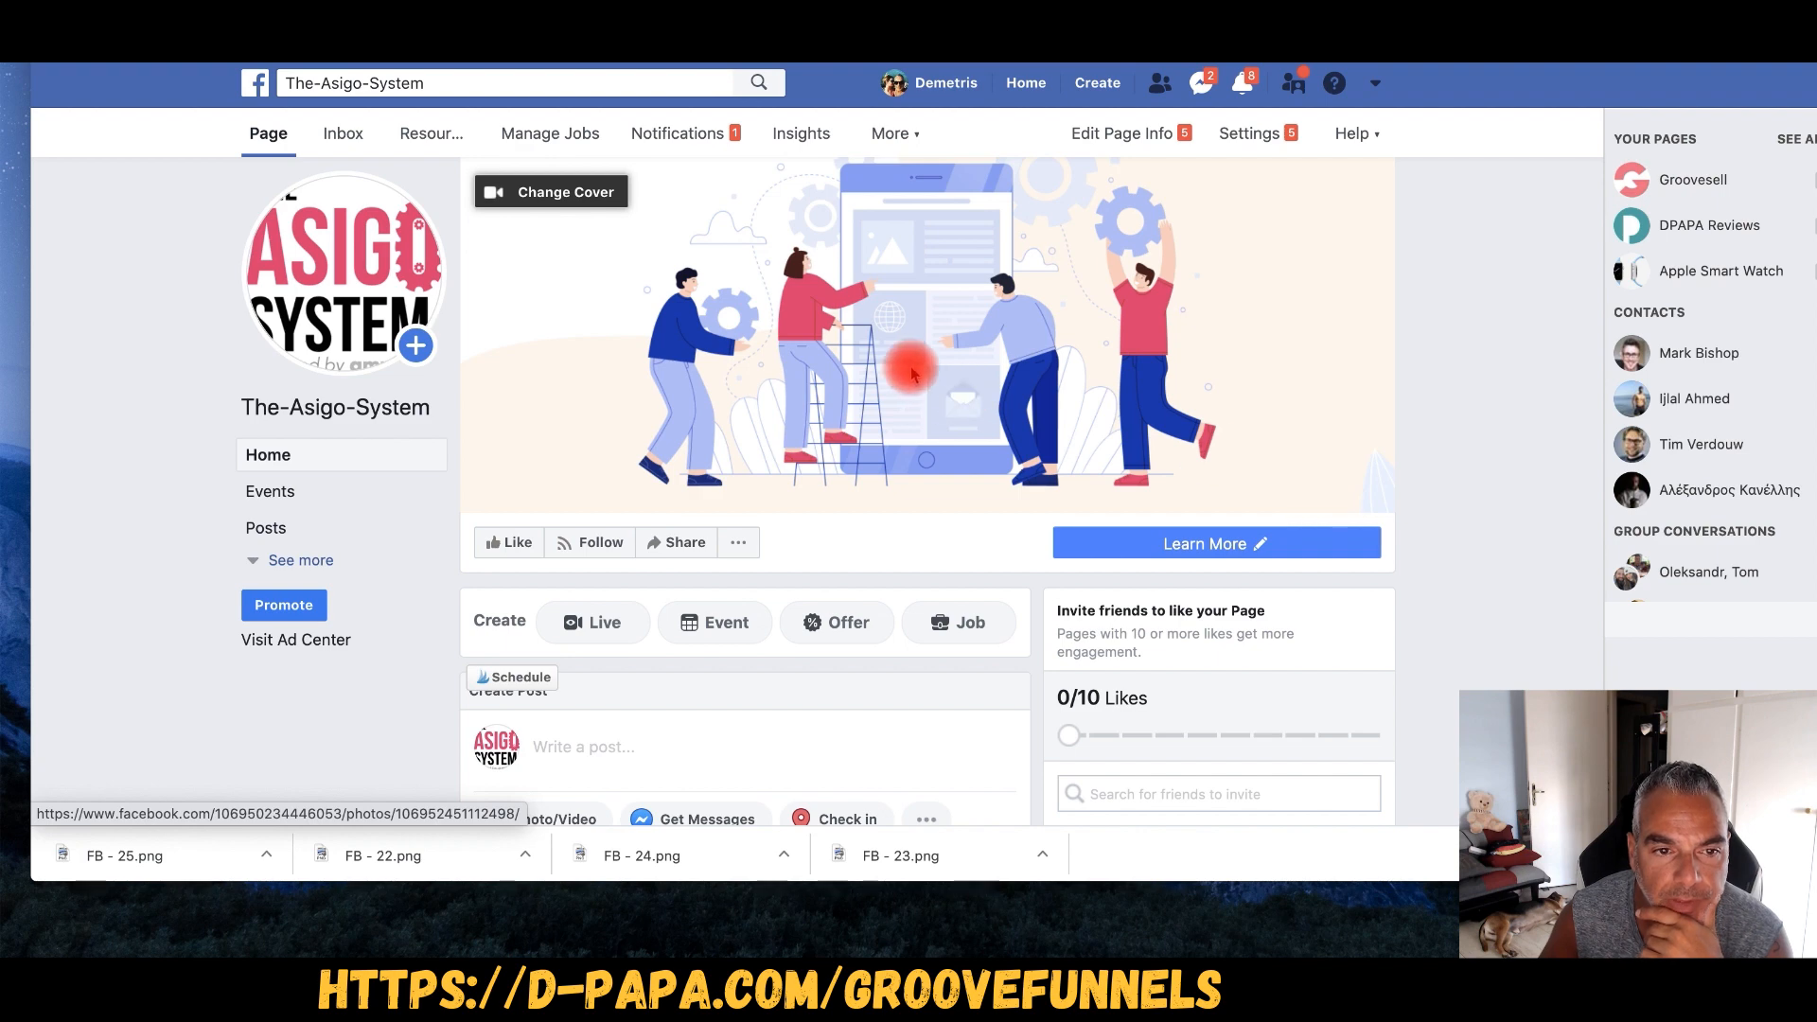
{"action": "scroll", "coordinate": [946, 392], "scroll_direction": "down", "scroll_amount": 5}
{"action": "left_click", "coordinate": [659, 360]}
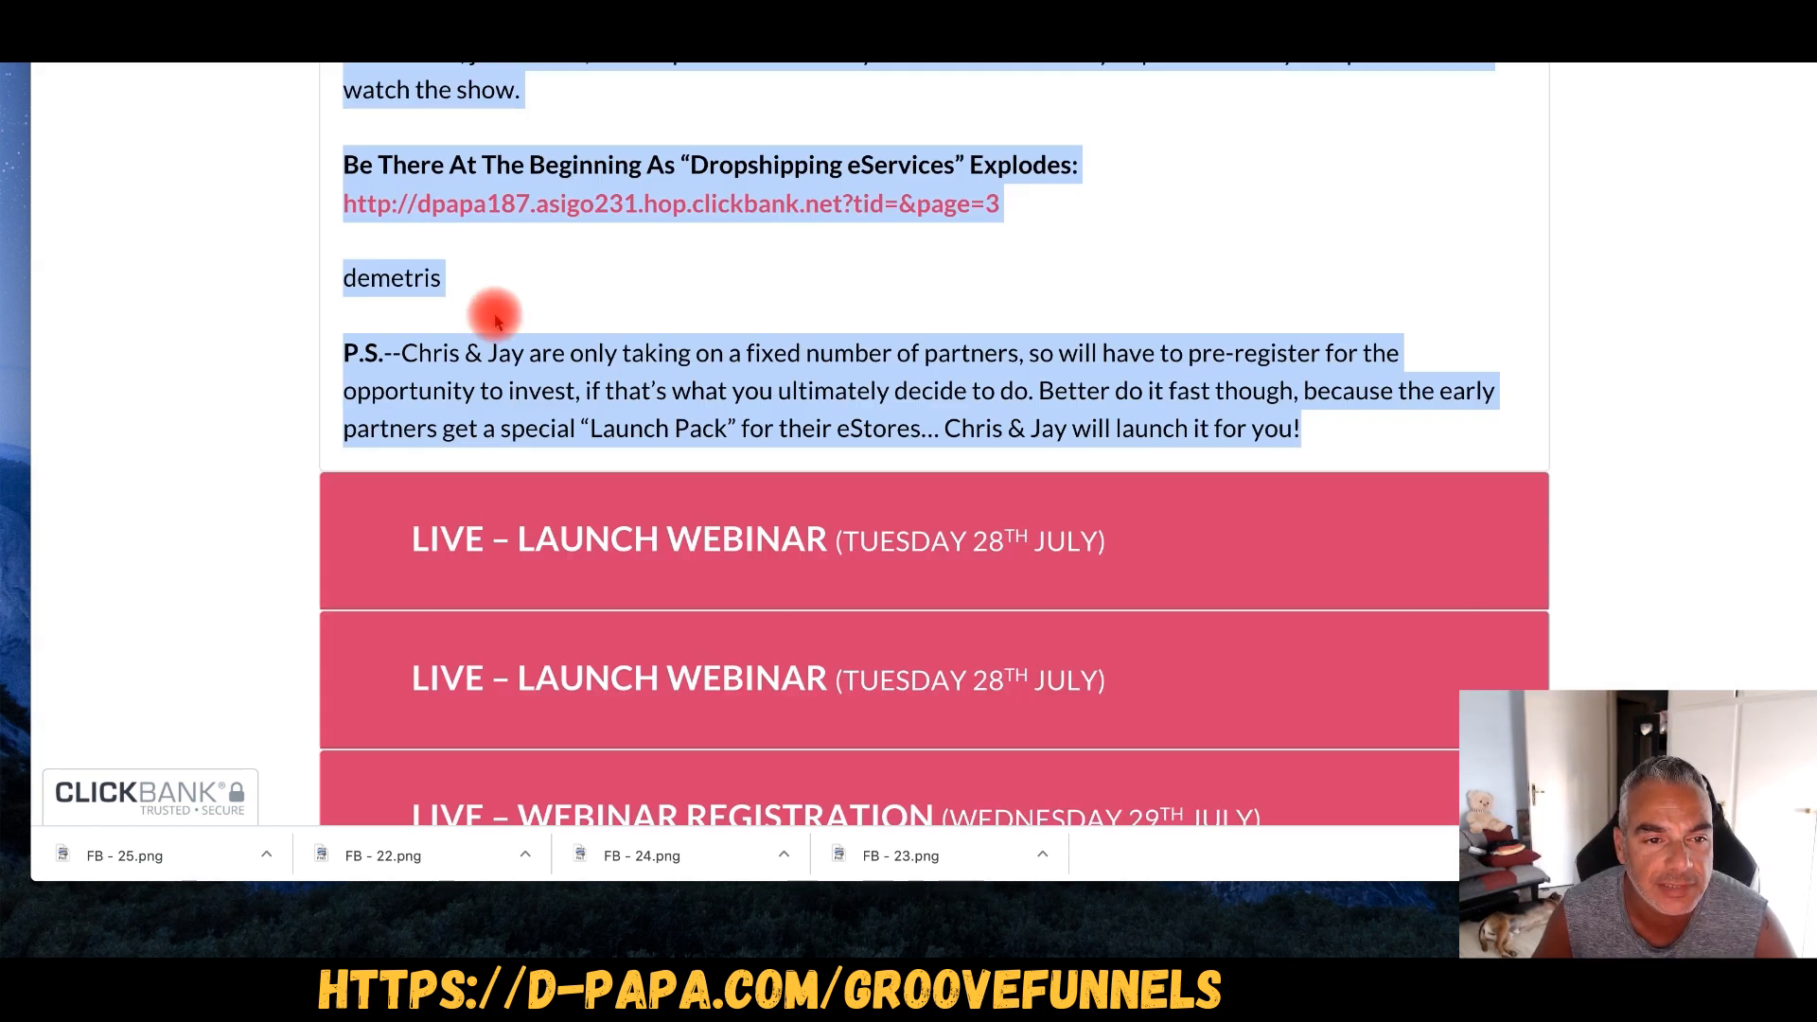
- Browse the swipe emails on the affiliate page to pick a subject line
{"action": "scroll", "coordinate": [497, 303], "scroll_direction": "up", "scroll_amount": 10}
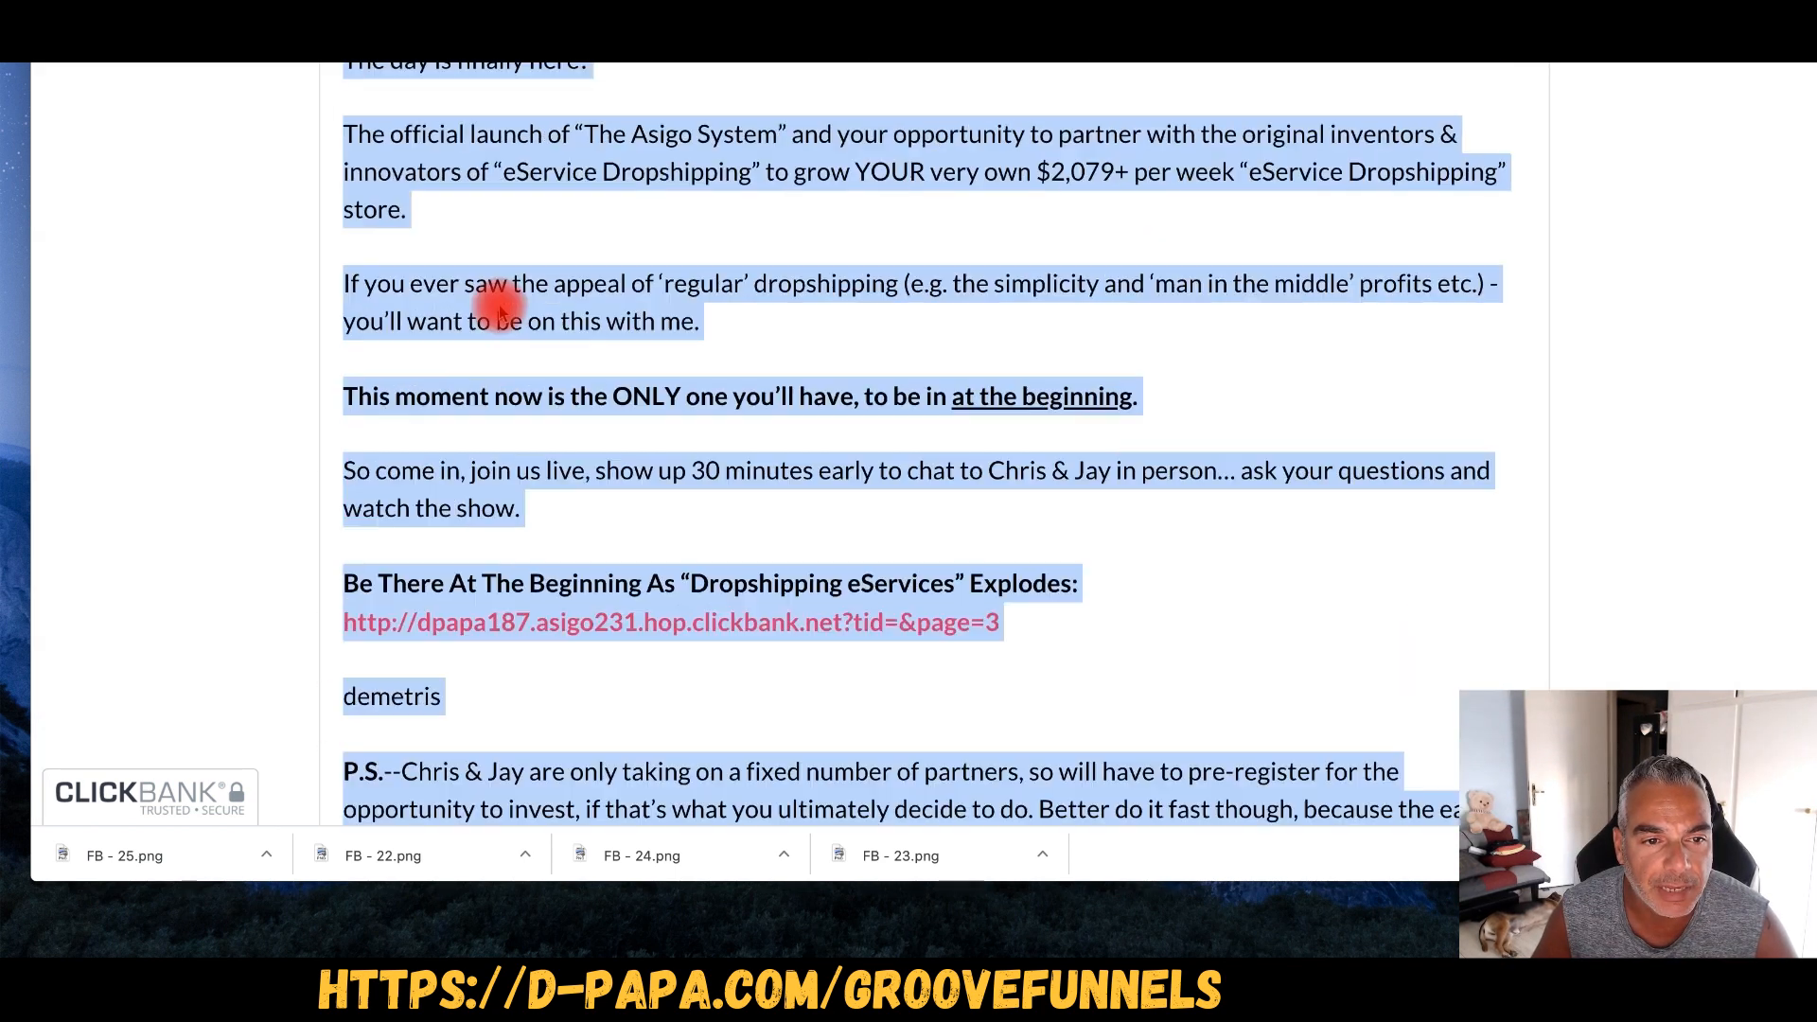
{"action": "scroll", "coordinate": [268, 518], "scroll_direction": "up", "scroll_amount": 3}
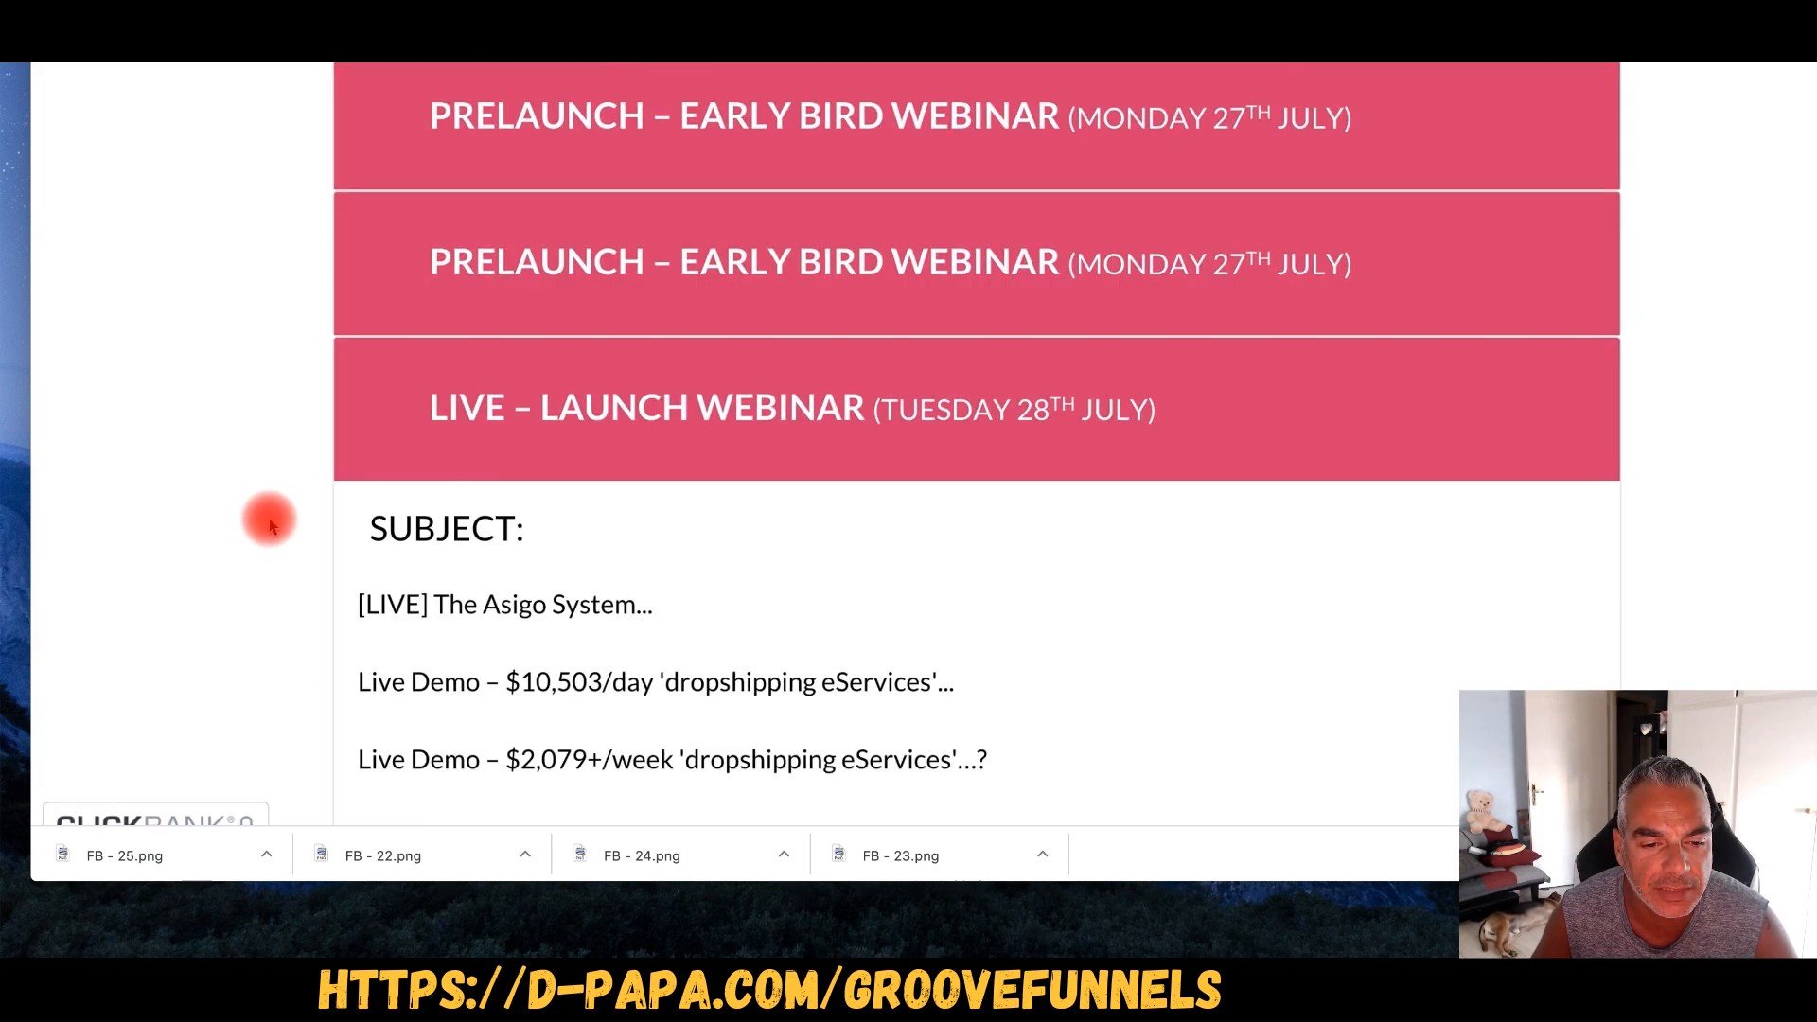
{"action": "scroll", "coordinate": [279, 509], "scroll_direction": "down", "scroll_amount": 4}
{"action": "scroll", "coordinate": [289, 512], "scroll_direction": "down", "scroll_amount": 2}
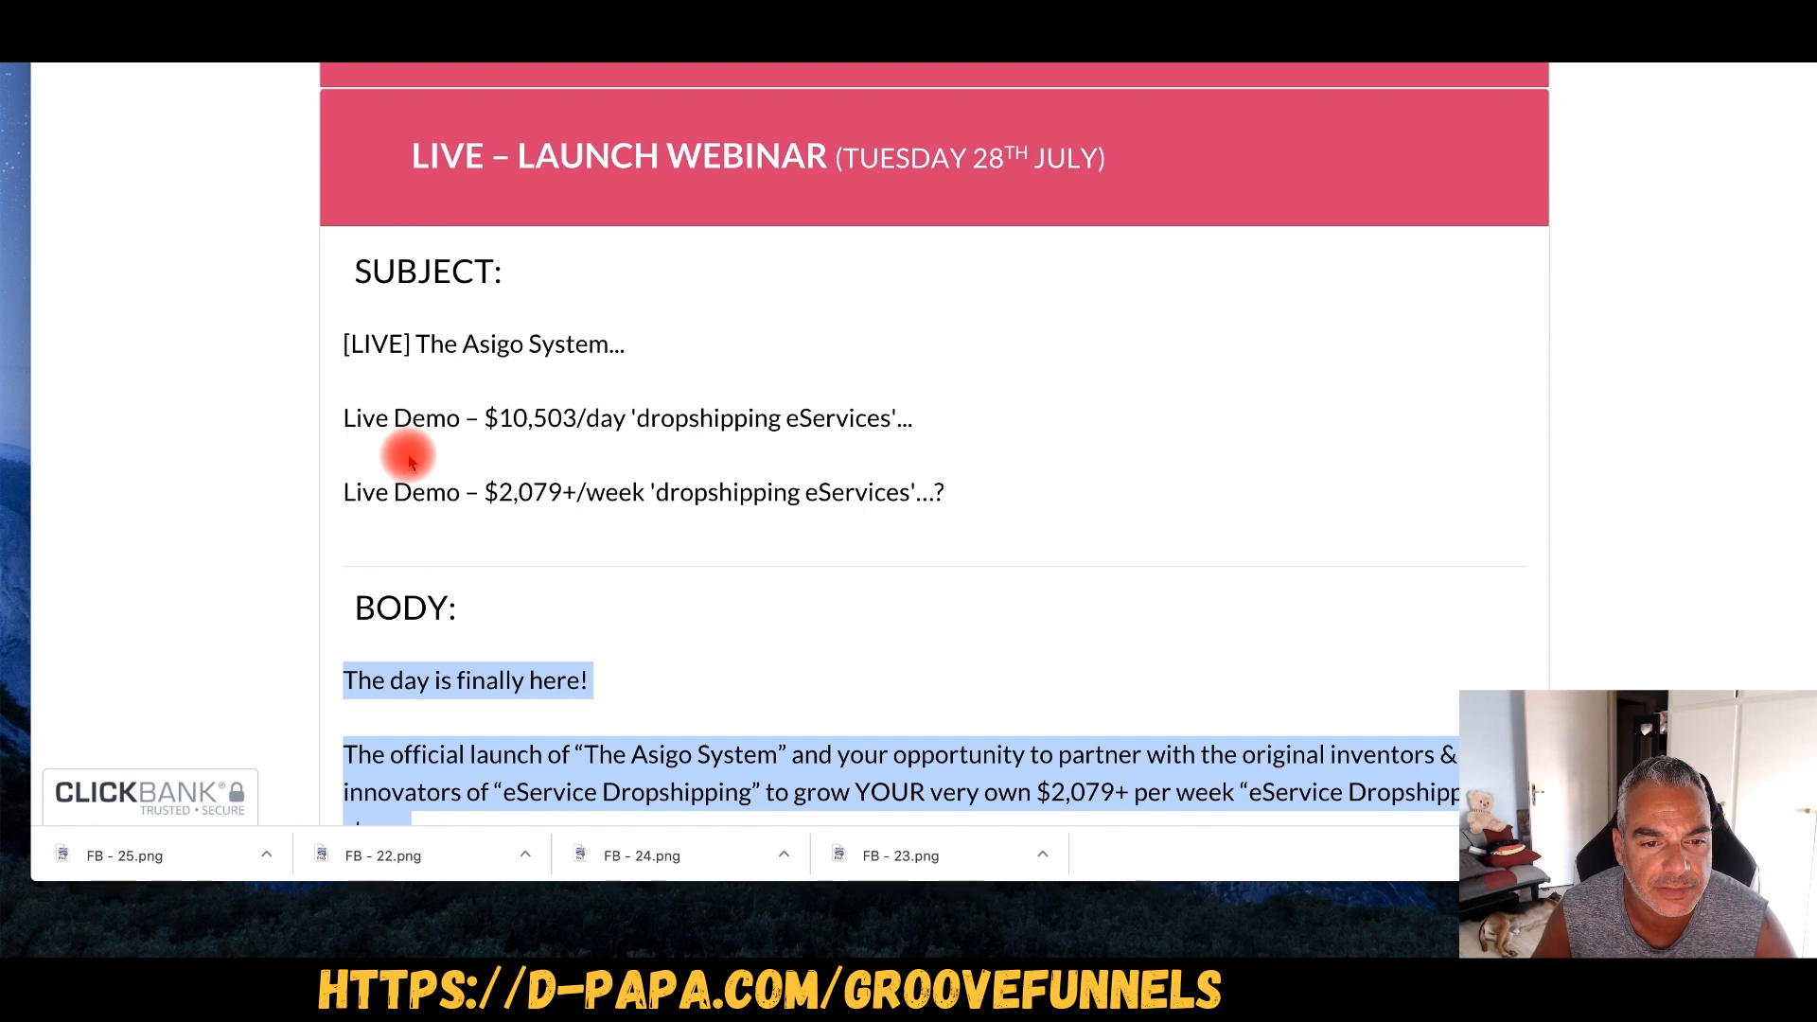
{"action": "right_click", "coordinate": [344, 379]}
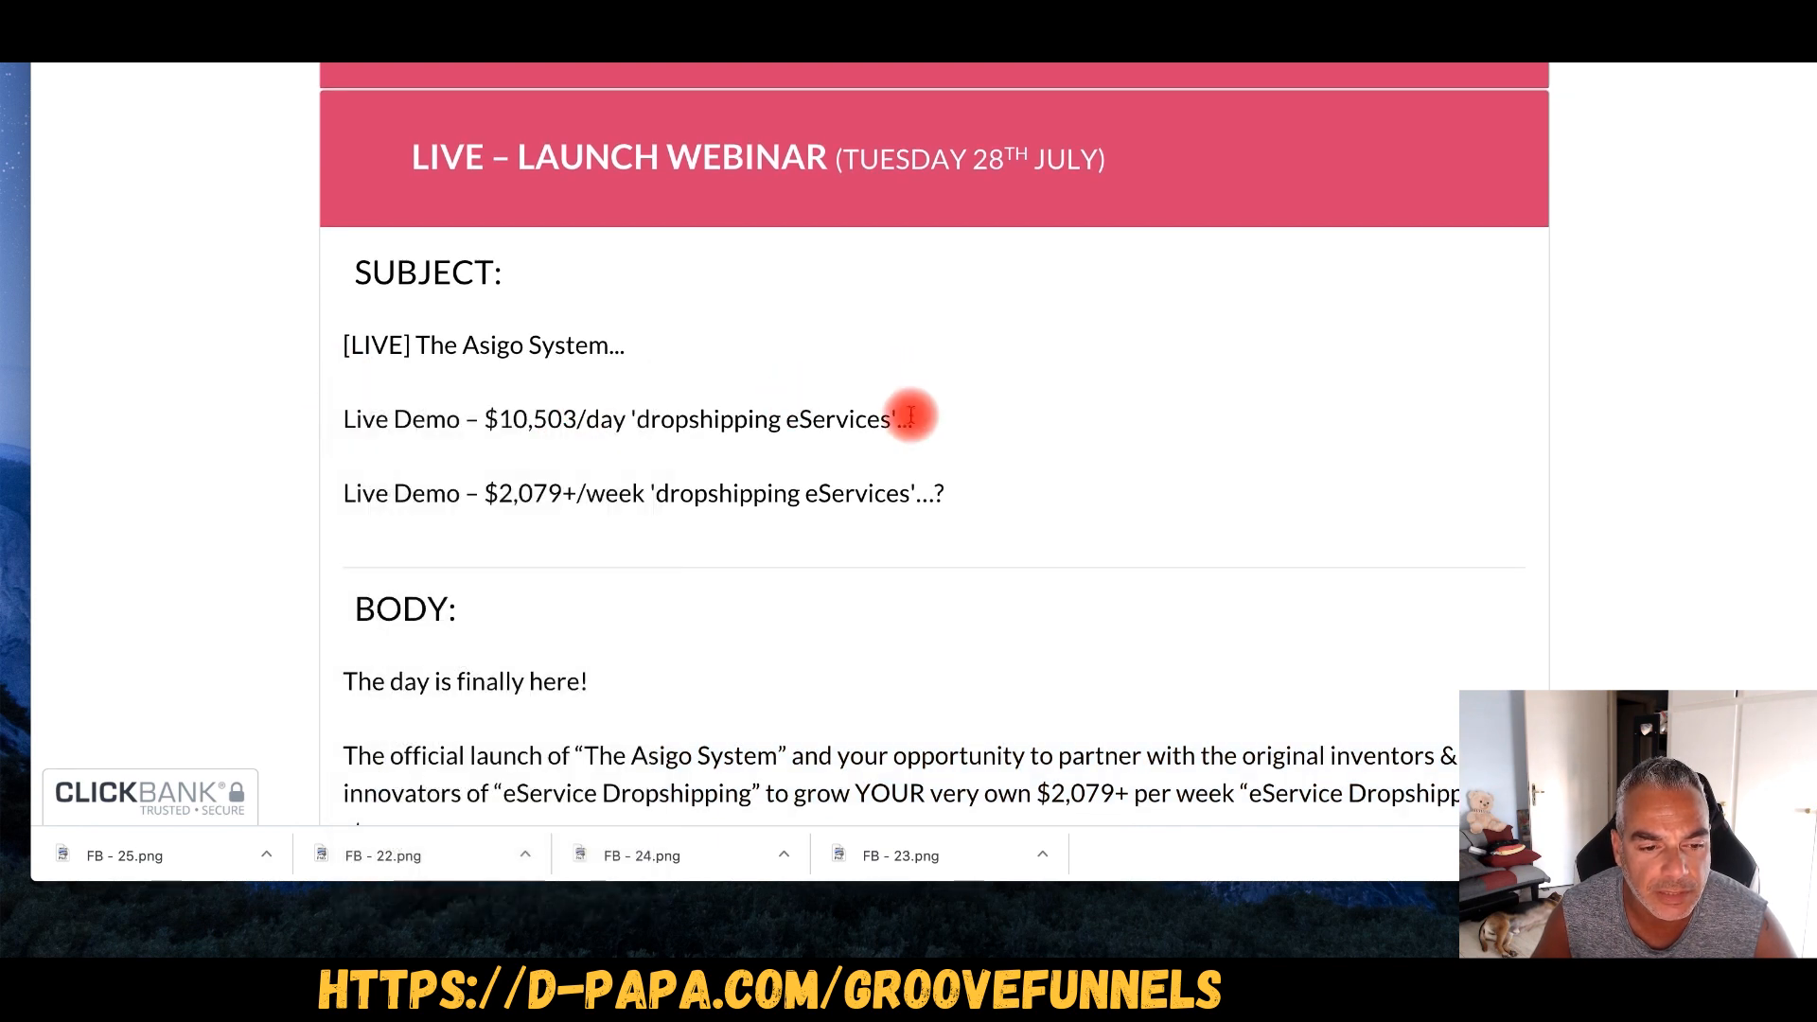
{"action": "scroll", "coordinate": [349, 440], "scroll_direction": "up", "scroll_amount": 2}
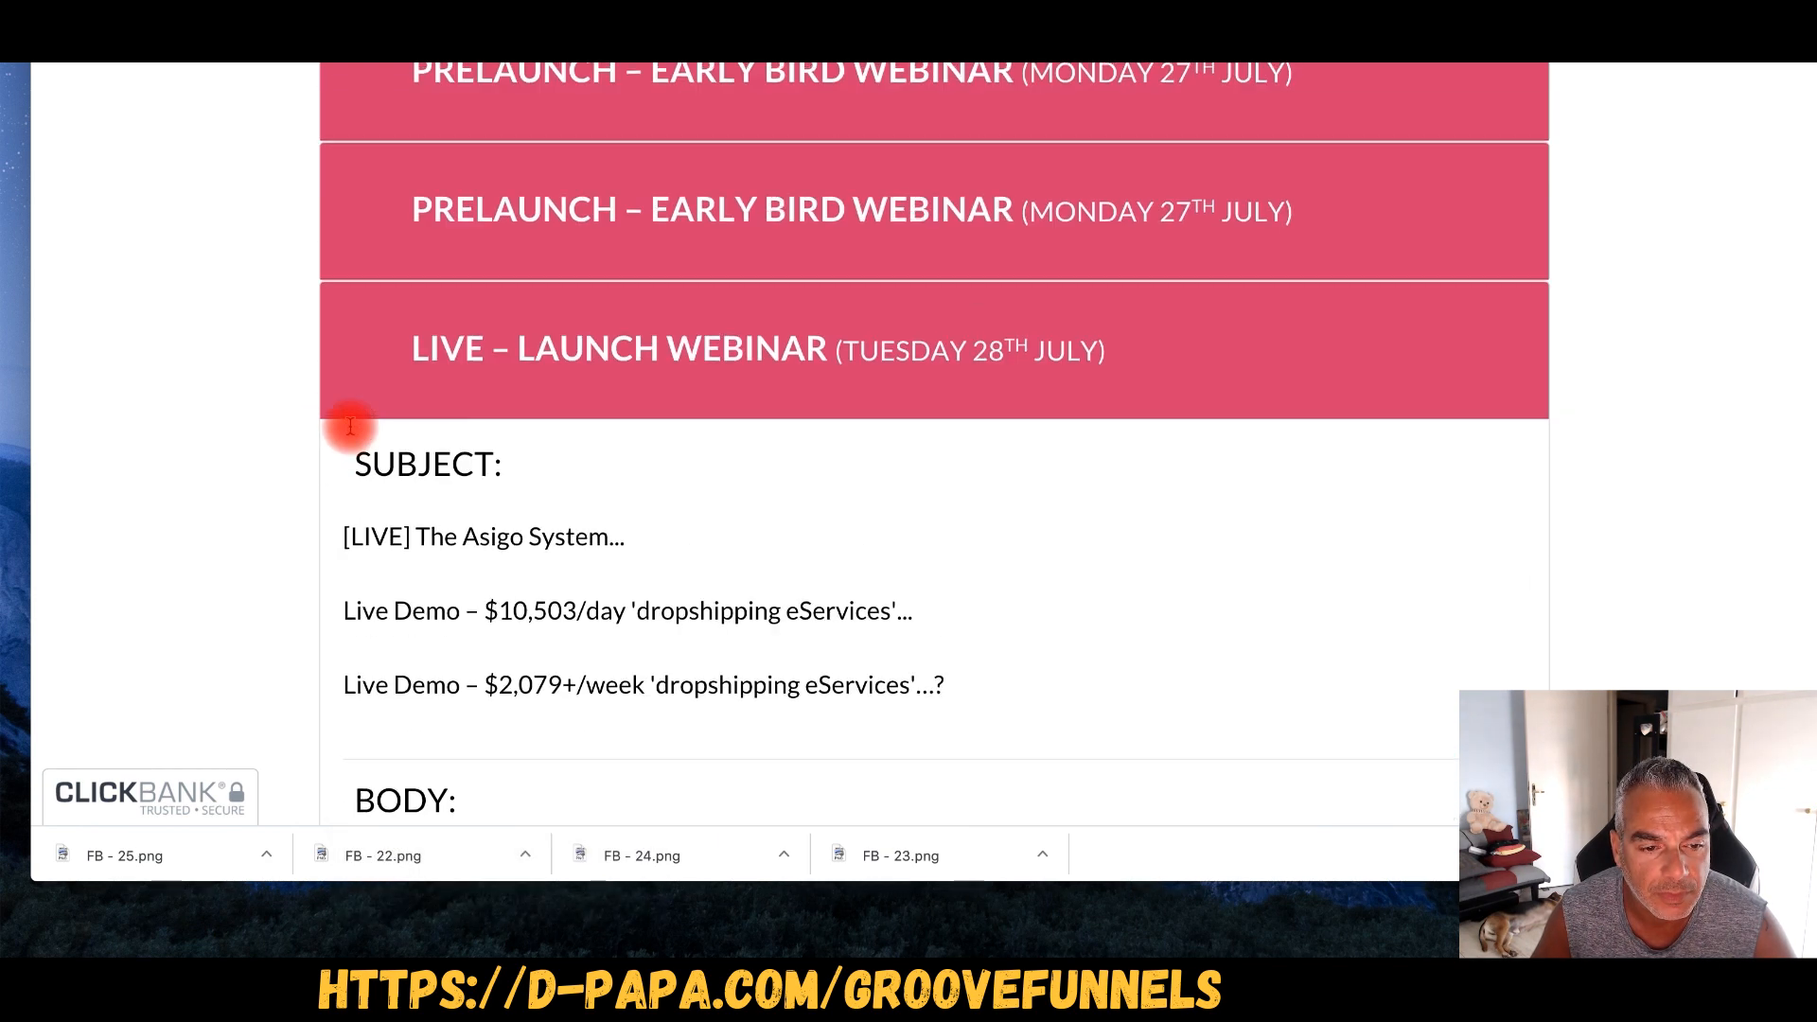
{"action": "scroll", "coordinate": [340, 433], "scroll_direction": "down", "scroll_amount": 2}
{"action": "left_click_drag", "start_coordinate": [341, 445], "coordinate": [958, 490]}
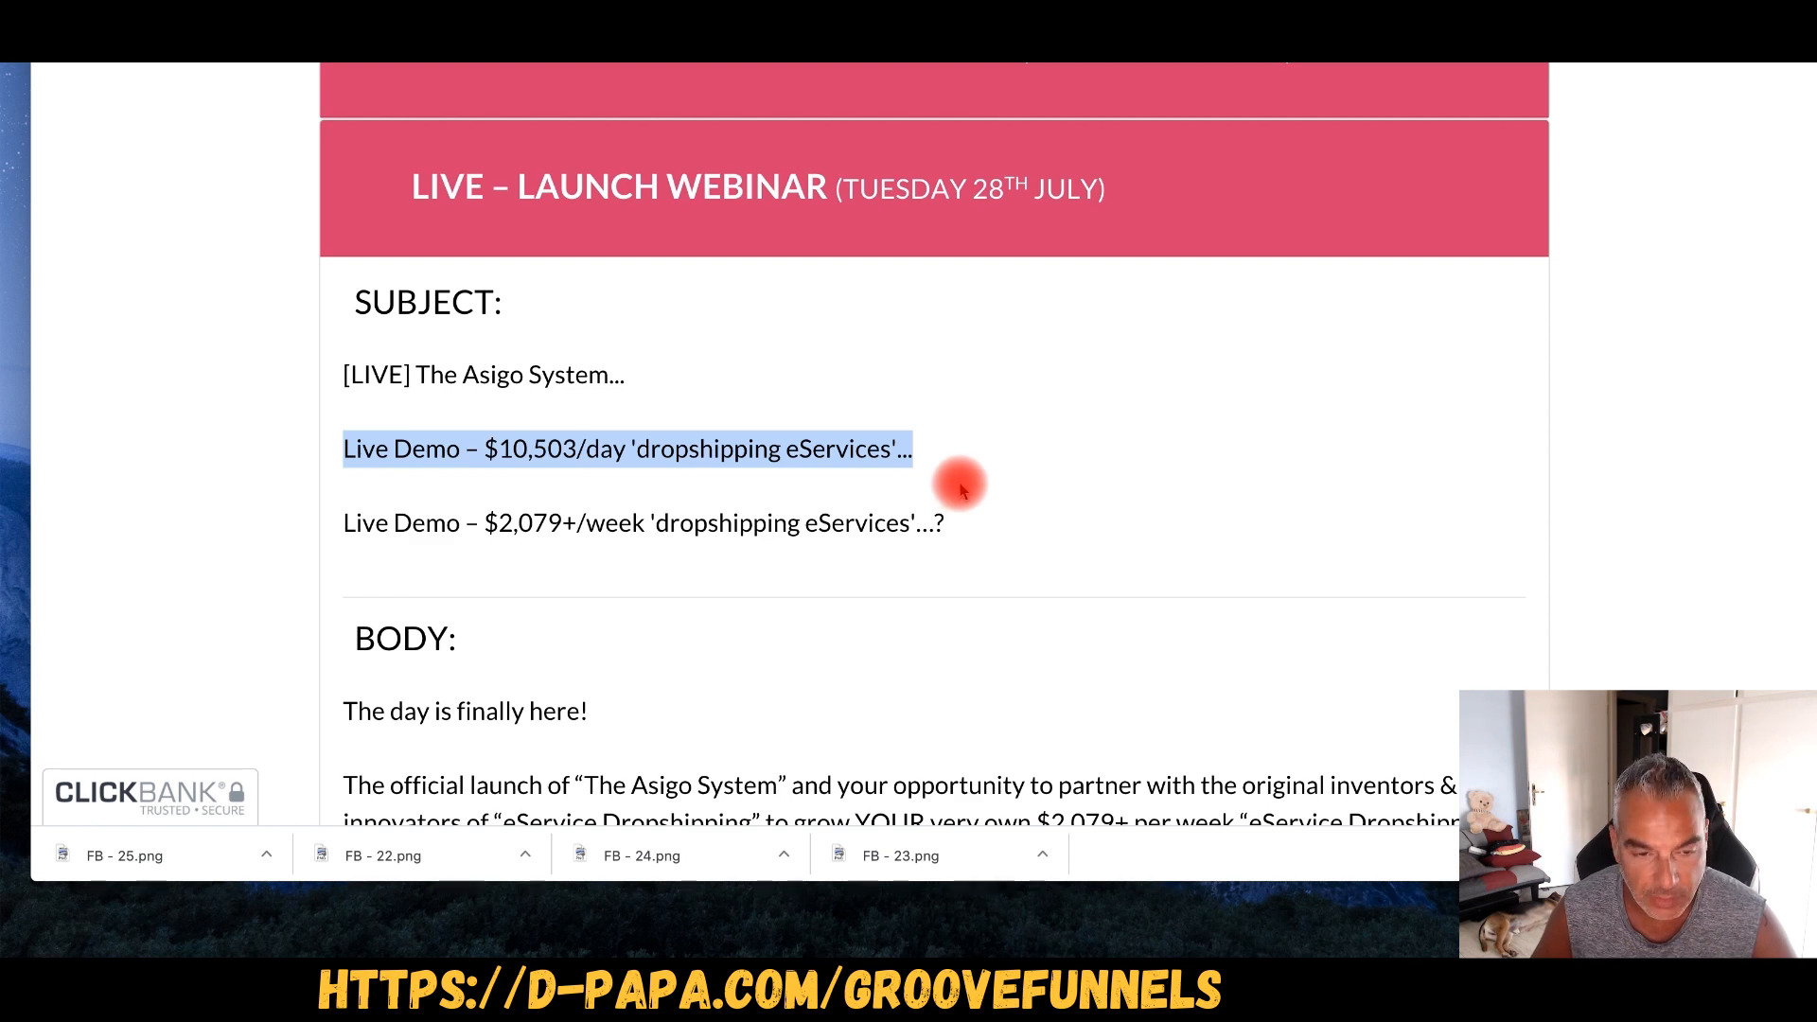
{"action": "scroll", "coordinate": [467, 439], "scroll_direction": "down", "scroll_amount": 2}
{"action": "left_click_drag", "start_coordinate": [346, 382], "coordinate": [994, 417]}
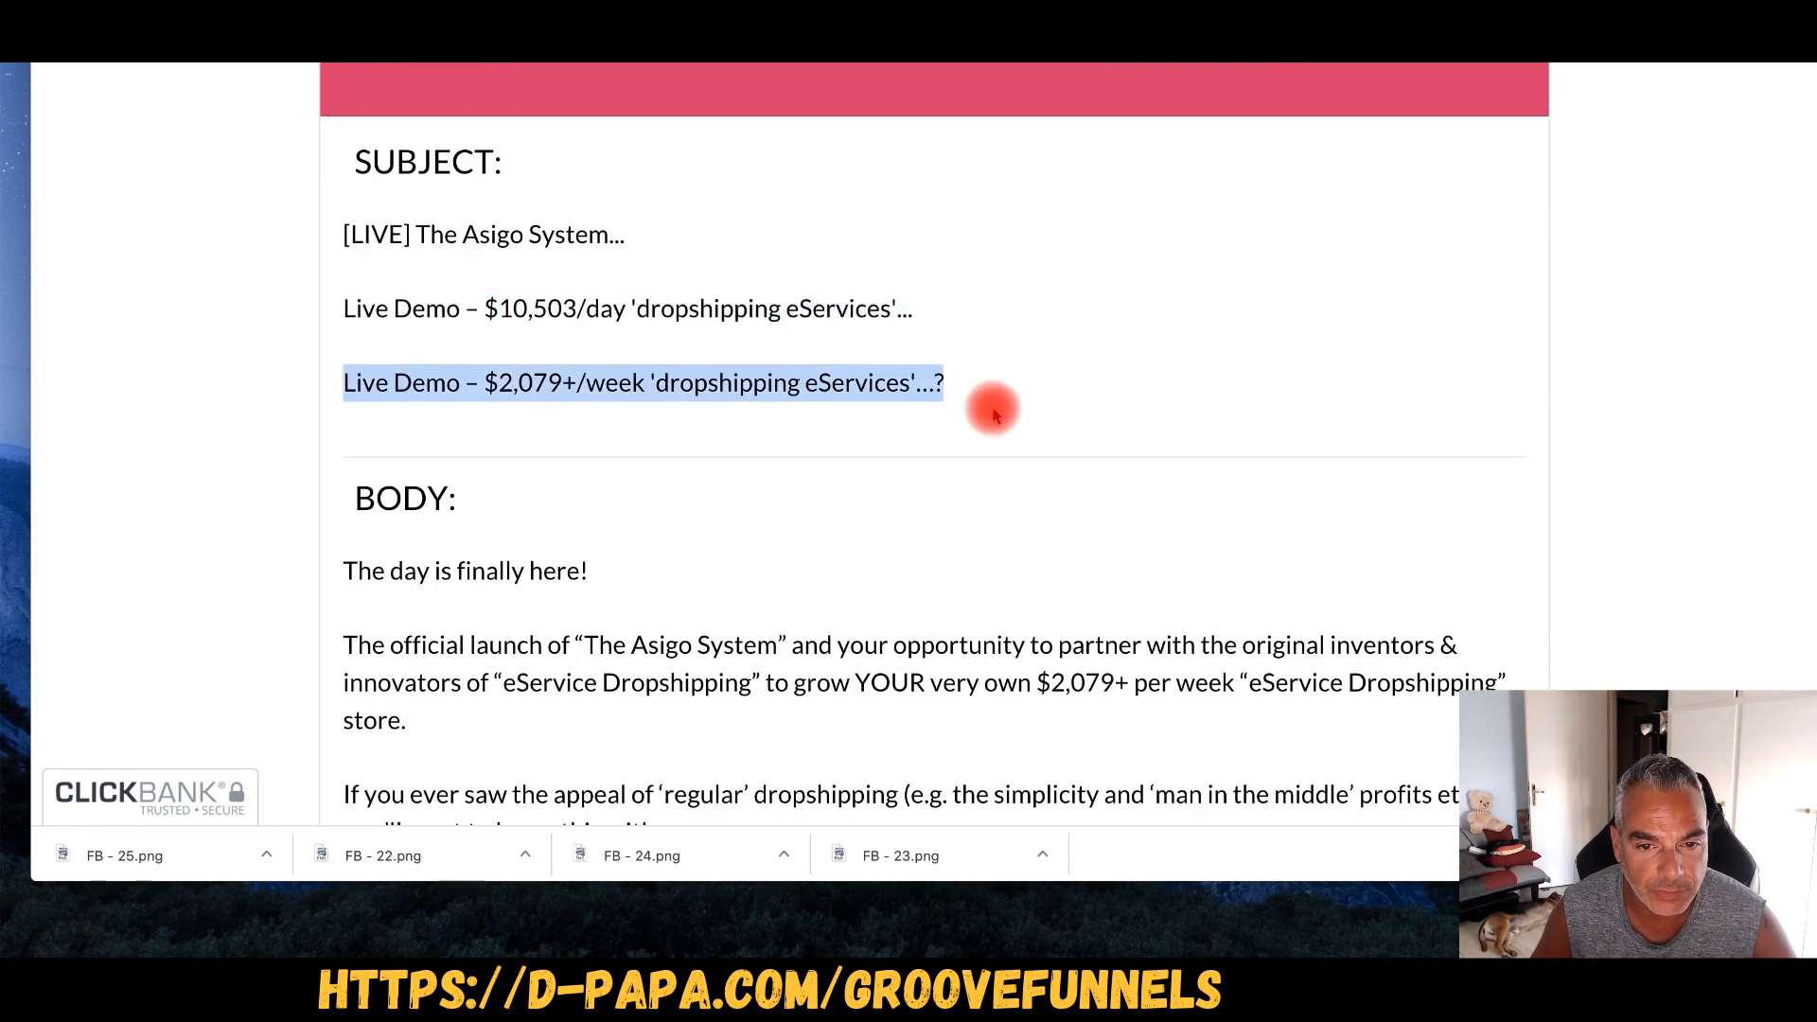
{"action": "scroll", "coordinate": [980, 419], "scroll_direction": "down", "scroll_amount": 1}
{"action": "scroll", "coordinate": [917, 438], "scroll_direction": "up", "scroll_amount": 10}
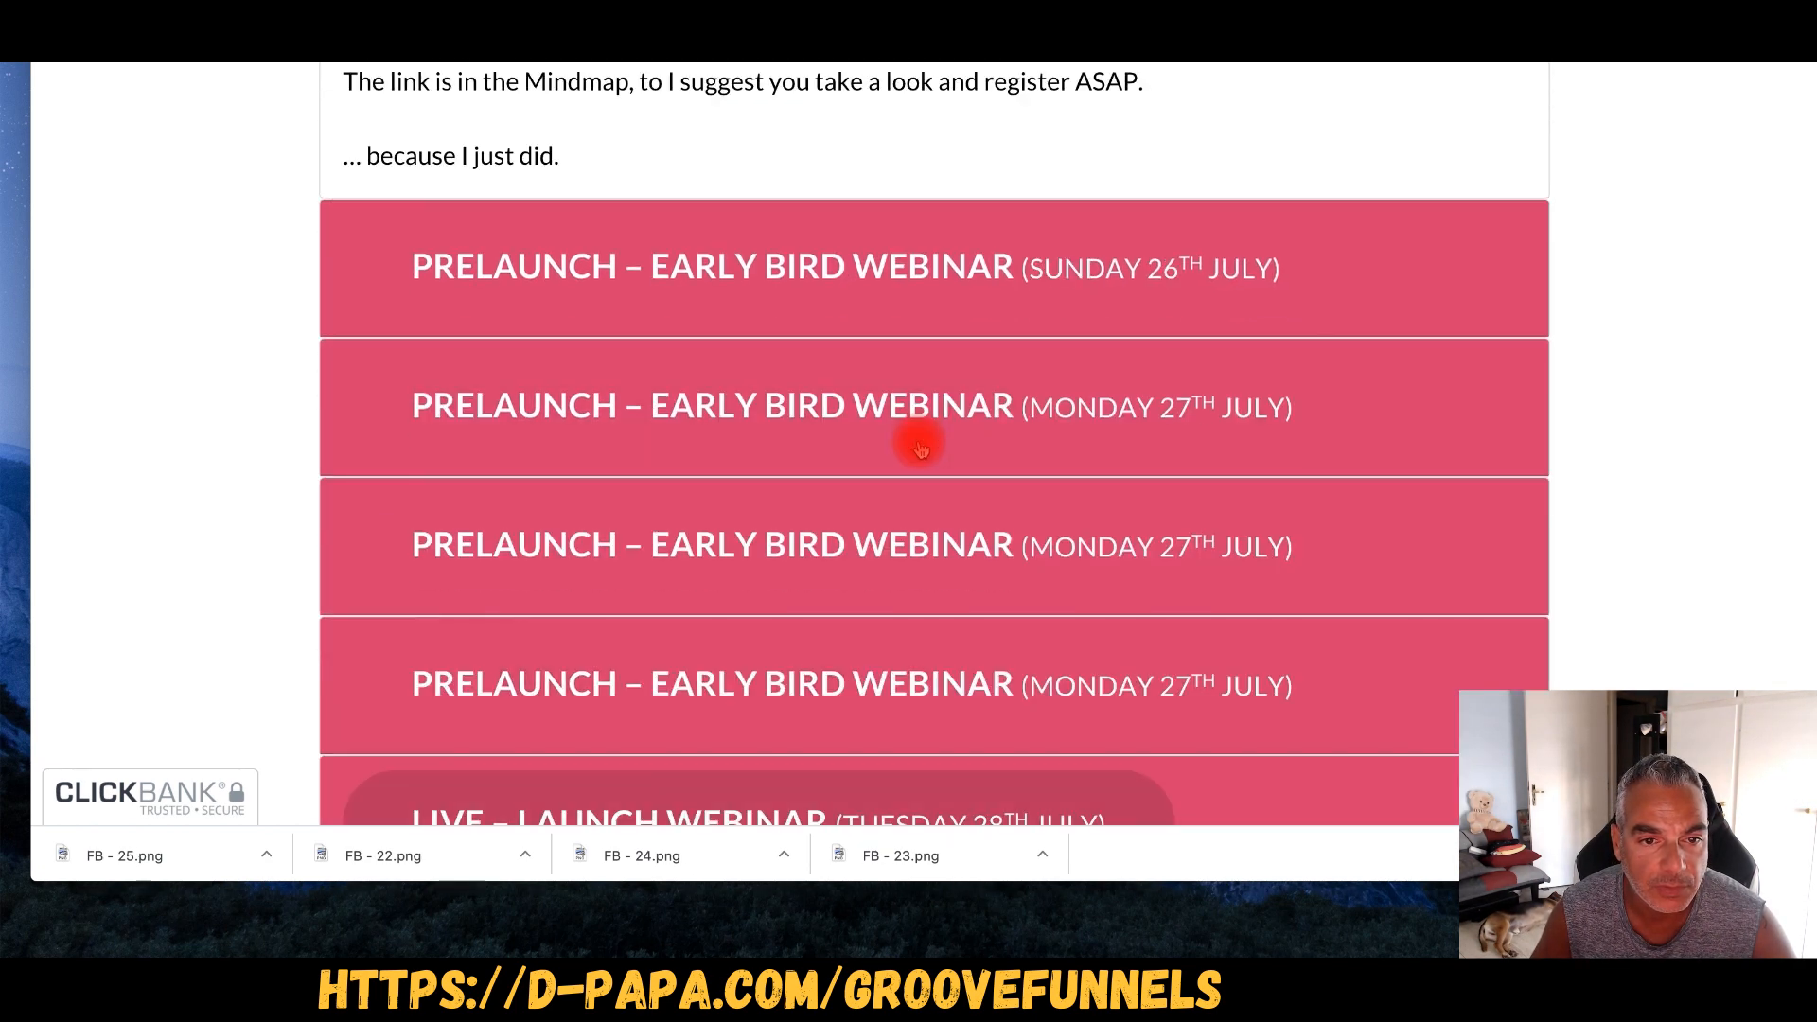
{"action": "scroll", "coordinate": [921, 448], "scroll_direction": "up", "scroll_amount": 20}
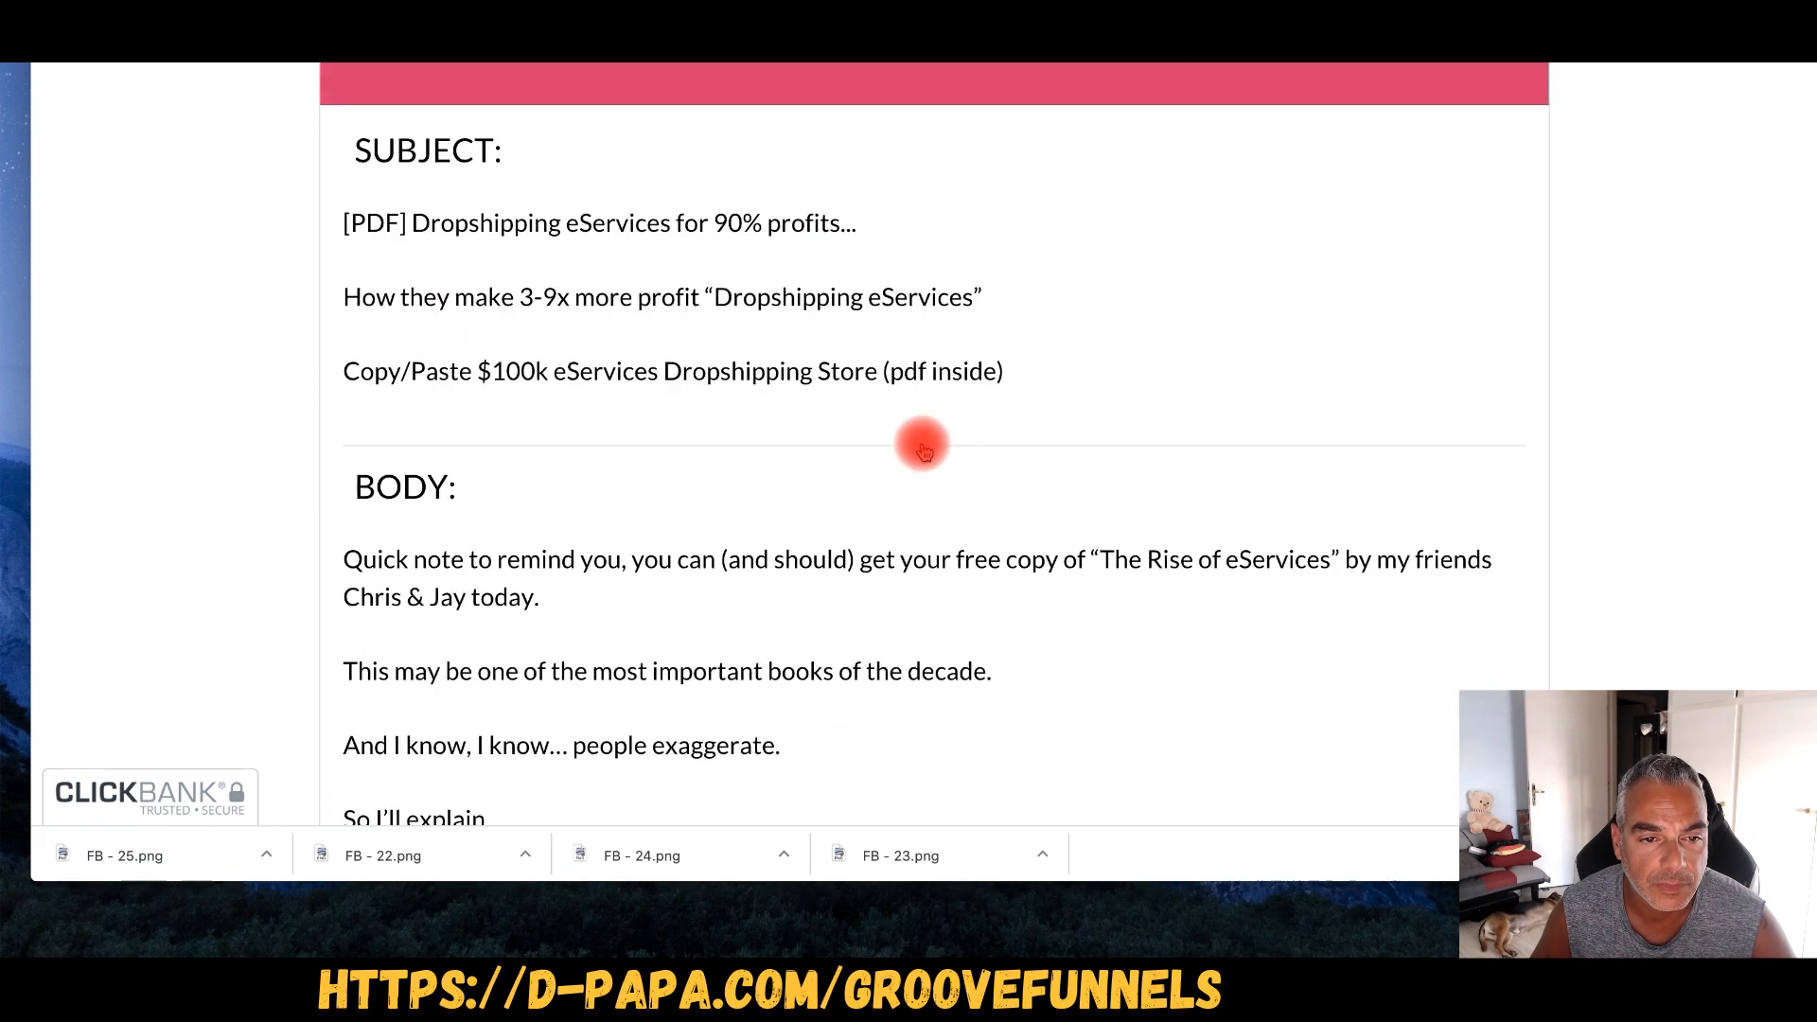
{"action": "scroll", "coordinate": [922, 446], "scroll_direction": "up", "scroll_amount": 15}
{"action": "scroll", "coordinate": [922, 447], "scroll_direction": "down", "scroll_amount": 10}
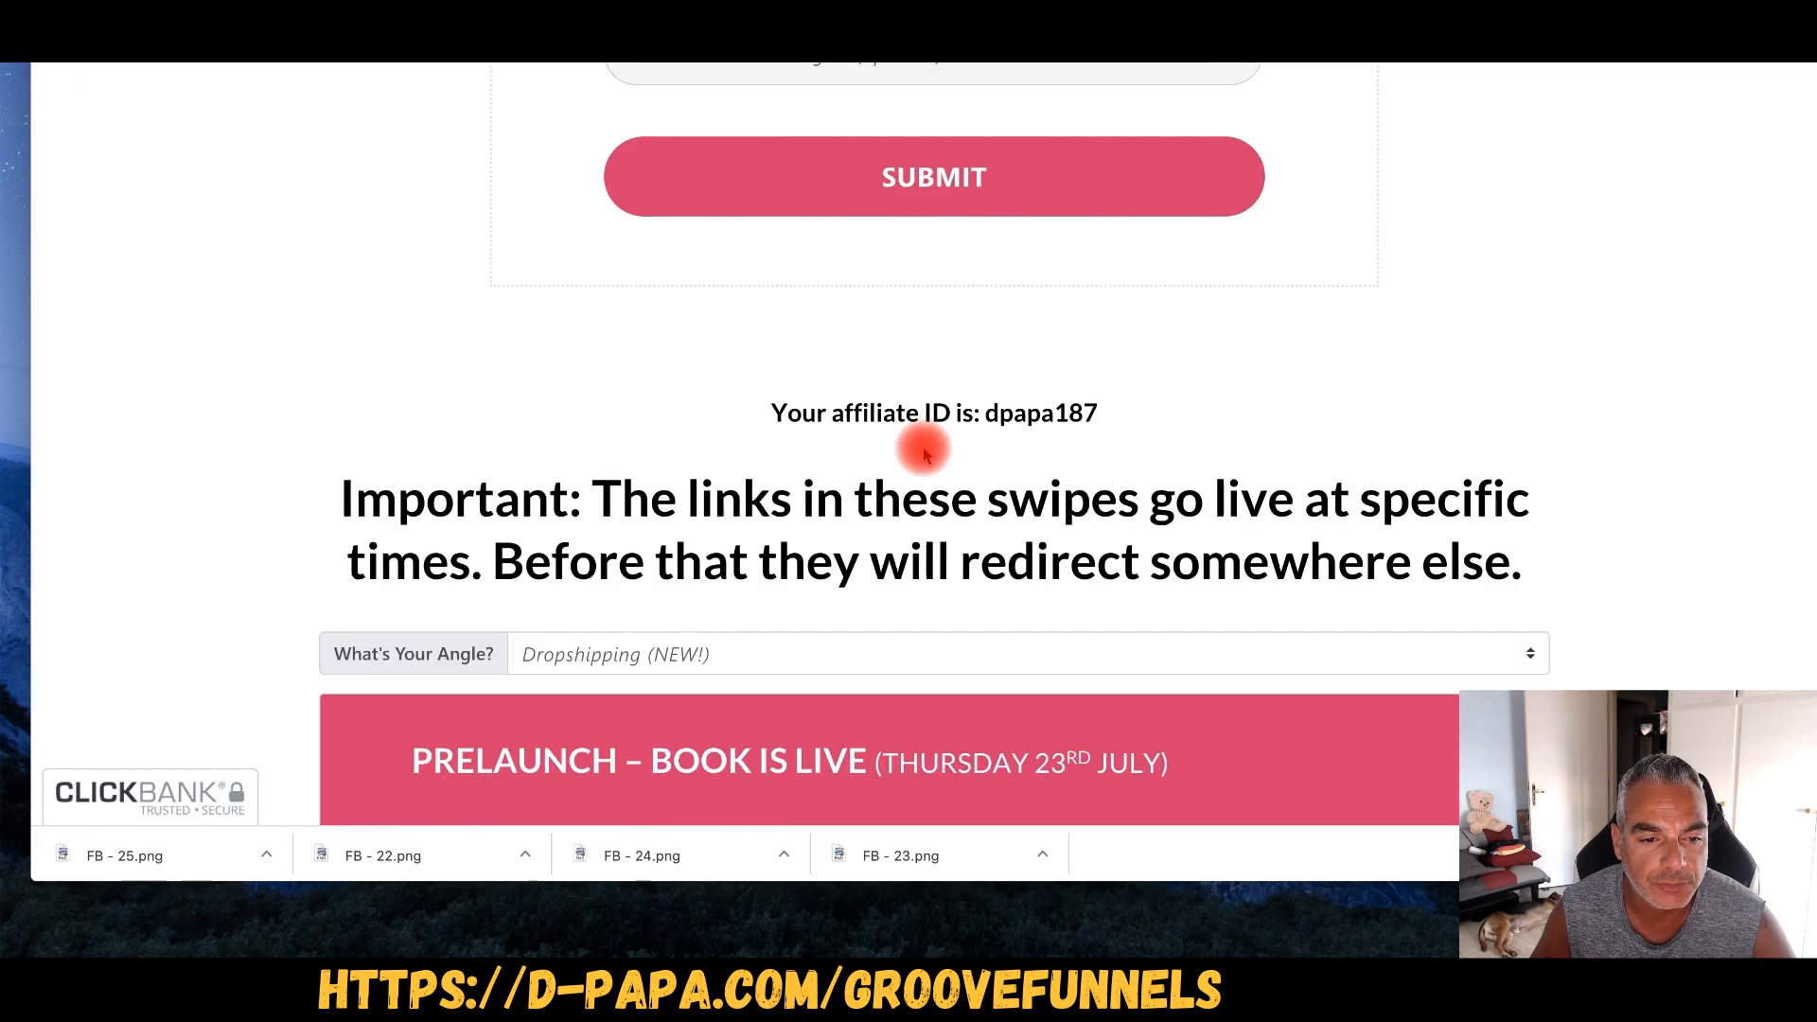
{"action": "scroll", "coordinate": [923, 447], "scroll_direction": "down", "scroll_amount": 4}
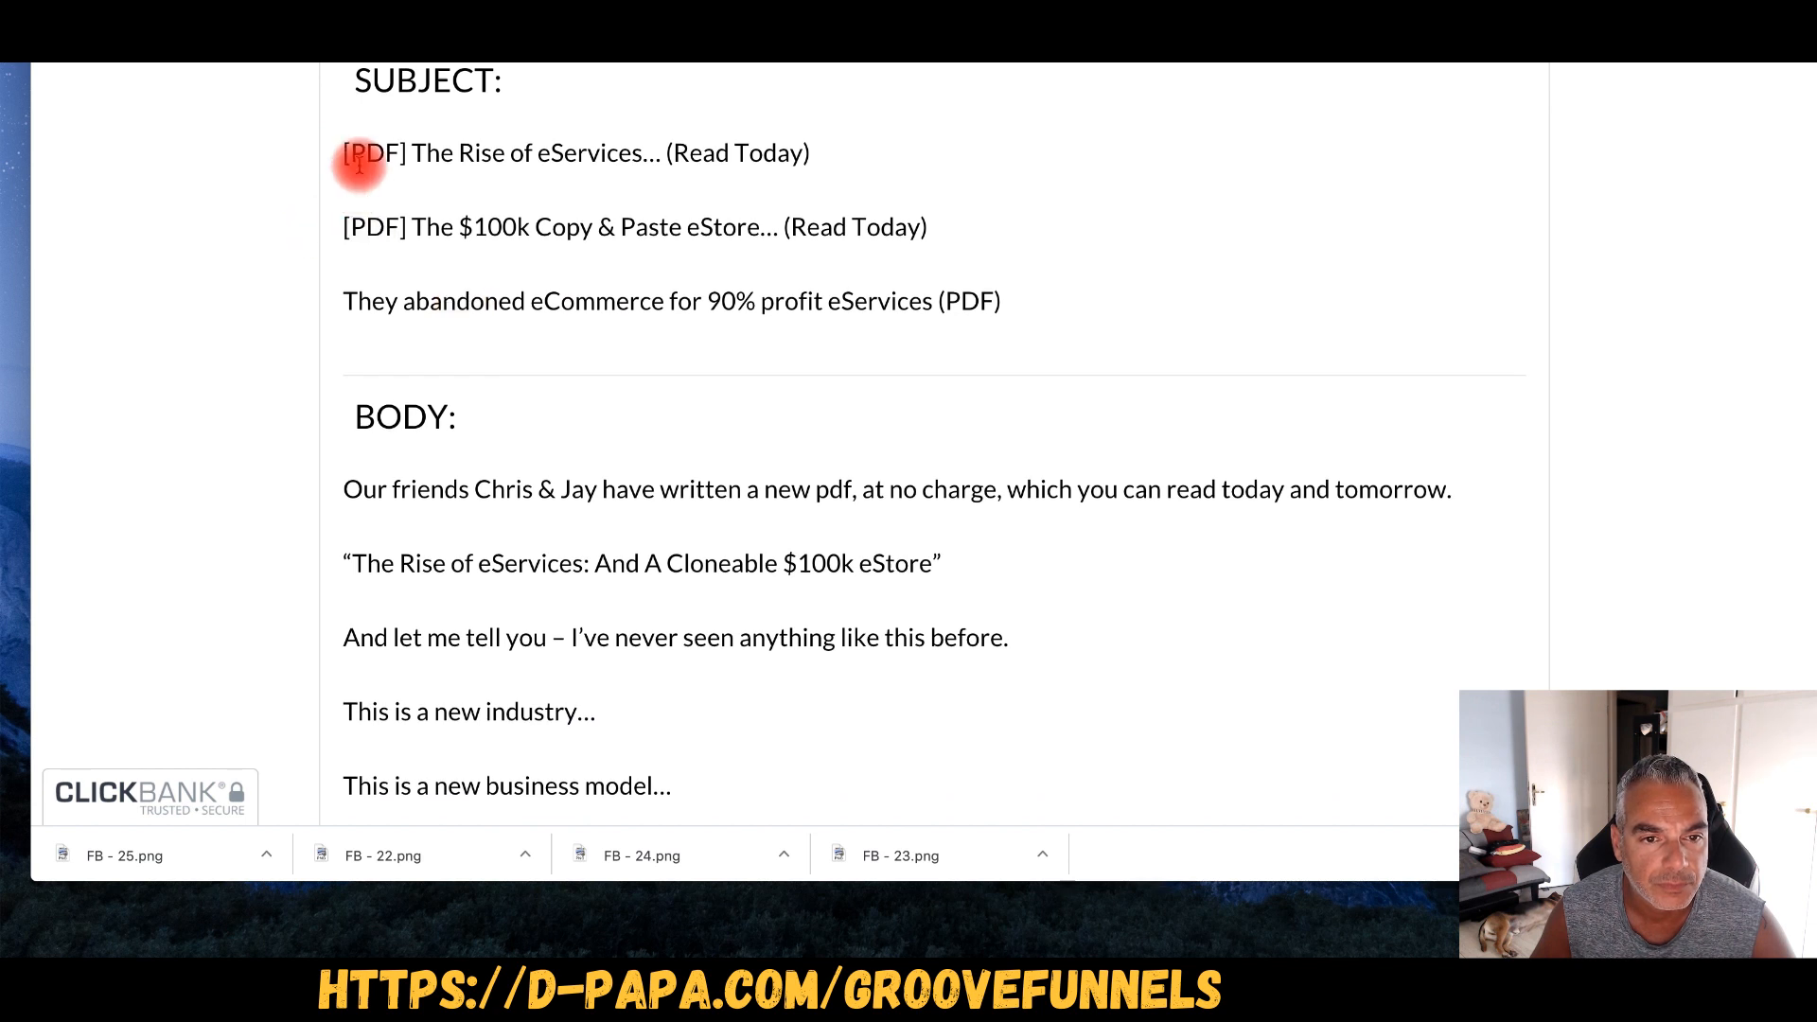
- Copy the '[PDF] The Rise of eServices… (Read Today)' subject line into the Facebook post
{"action": "left_click_drag", "start_coordinate": [345, 225], "coordinate": [991, 244]}
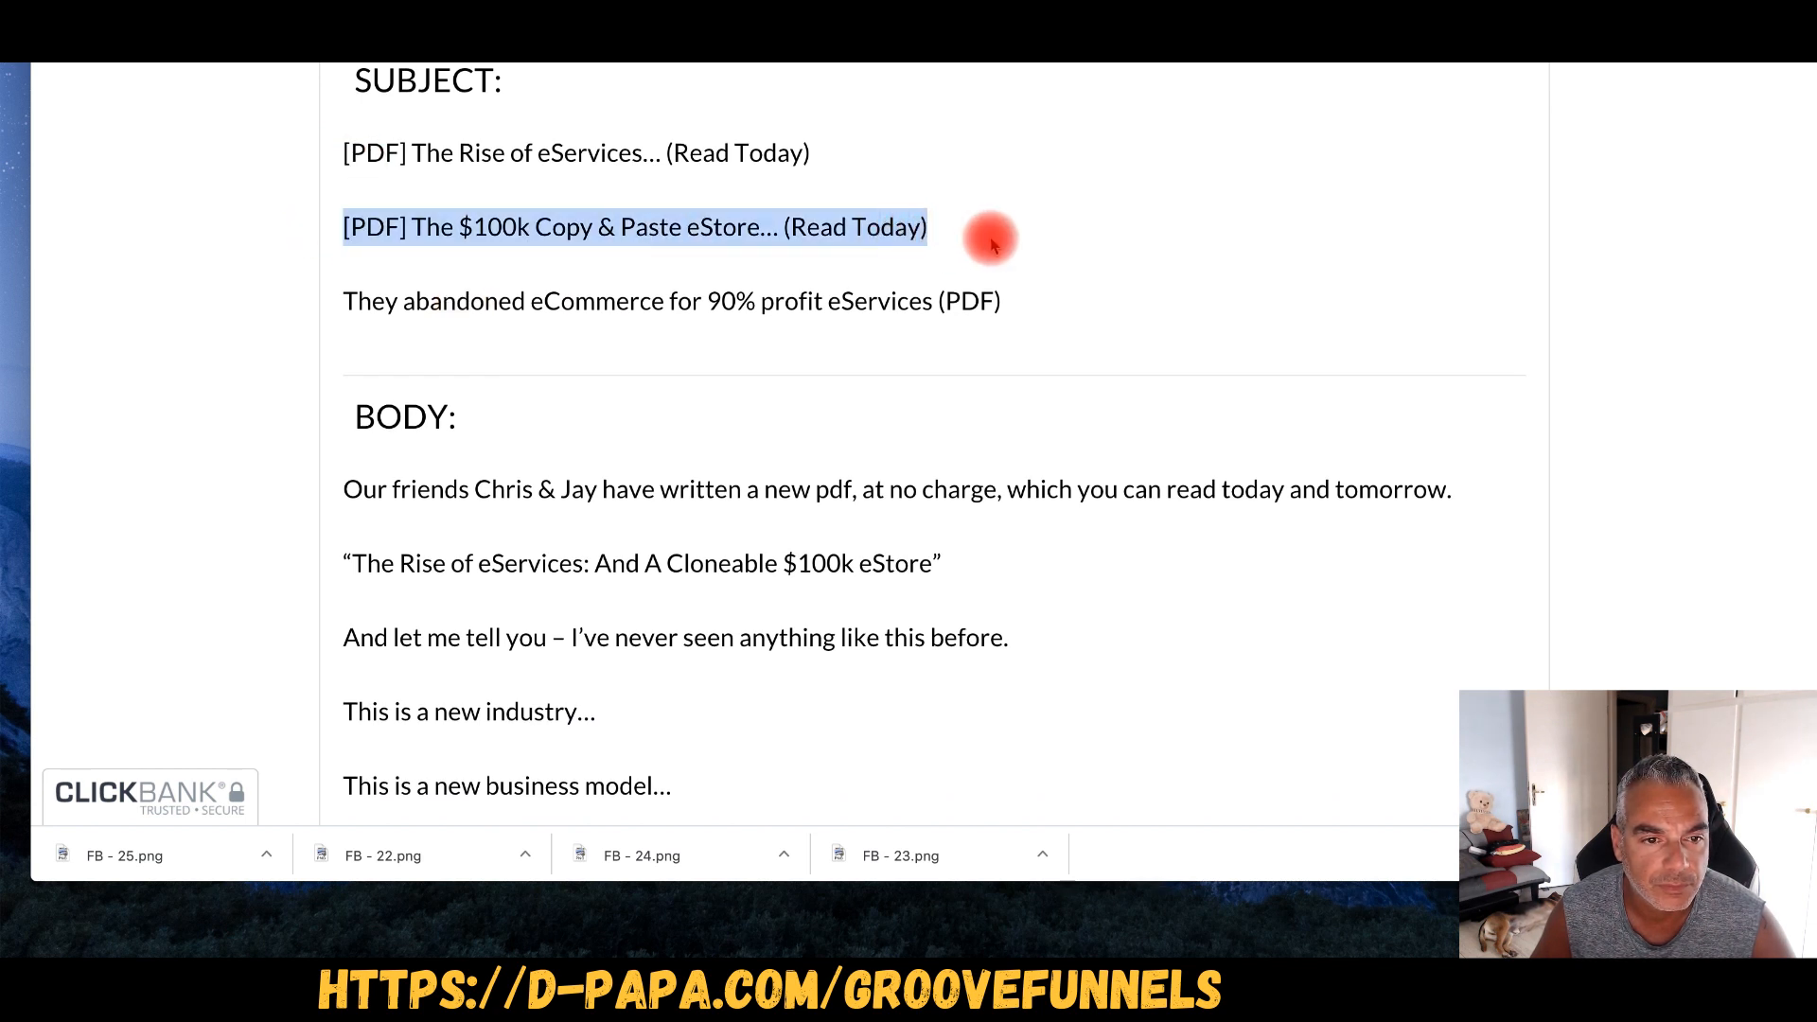
{"action": "left_click_drag", "start_coordinate": [342, 150], "coordinate": [880, 168]}
{"action": "key", "text": "super+c"}
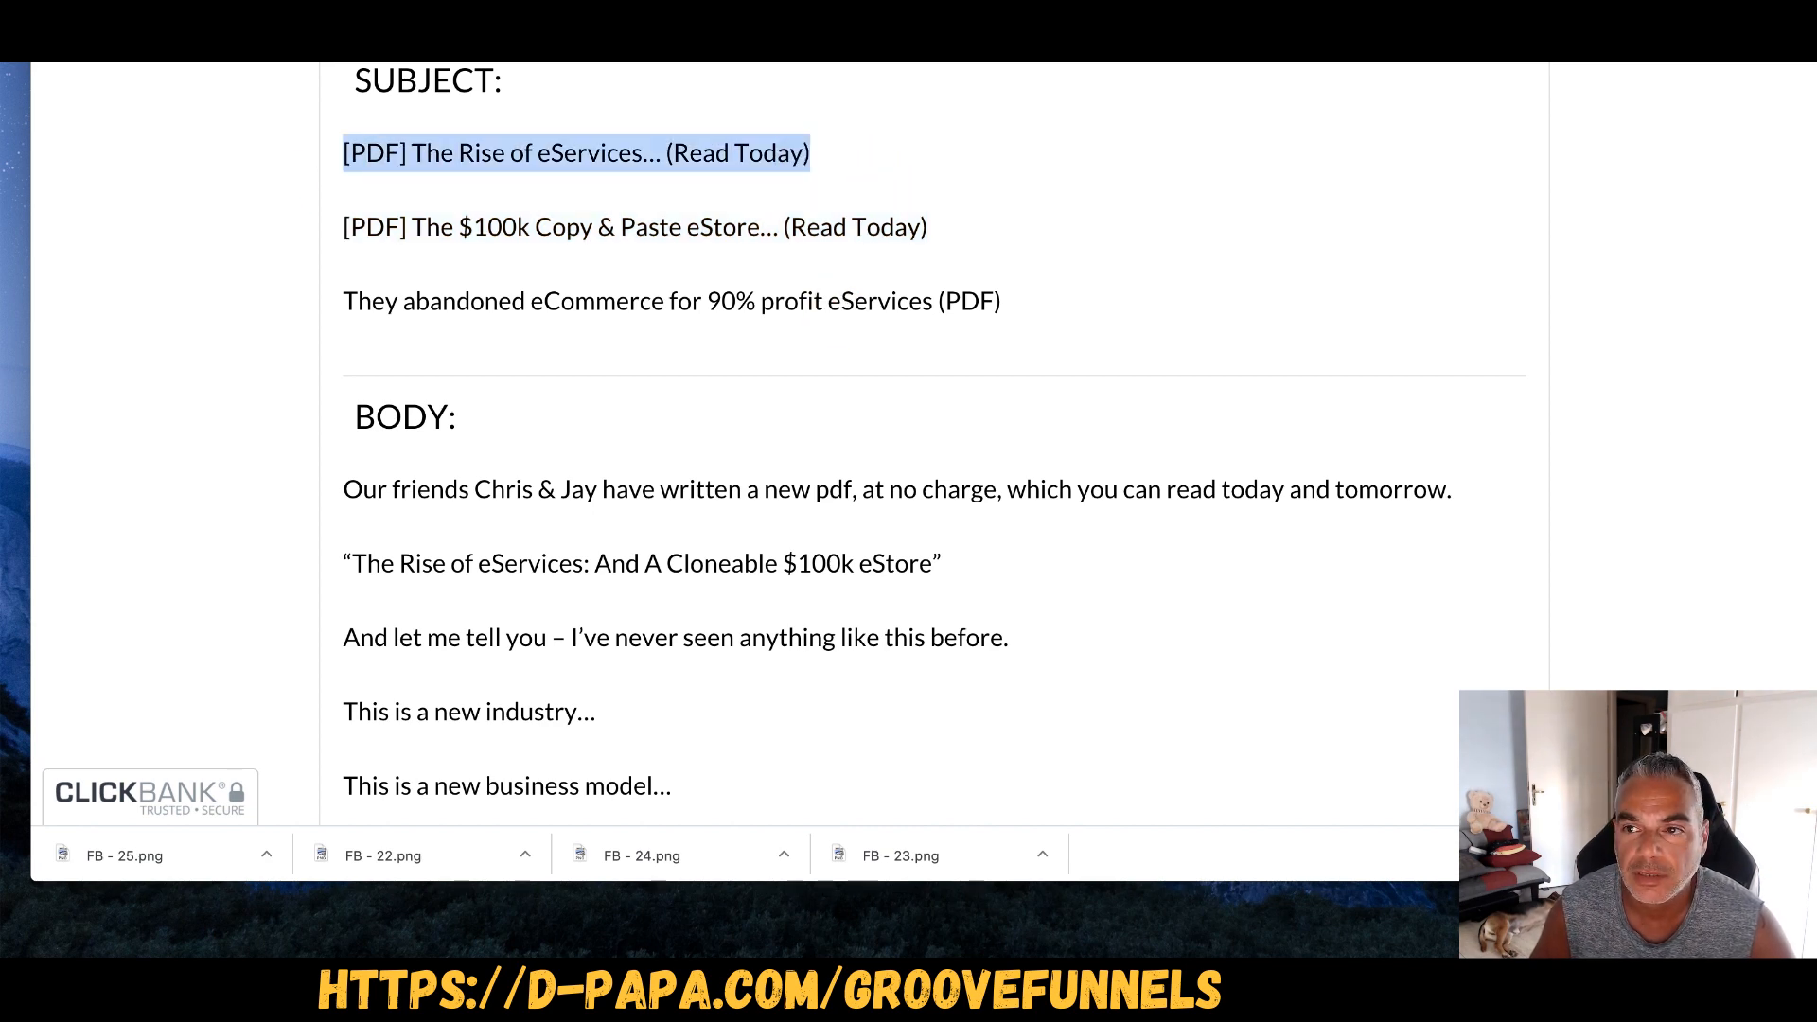
{"action": "key", "text": "super+Tab"}
{"action": "left_click", "coordinate": [782, 398]}
{"action": "key", "text": "super+v"}
{"action": "left_click", "coordinate": [528, 508]}
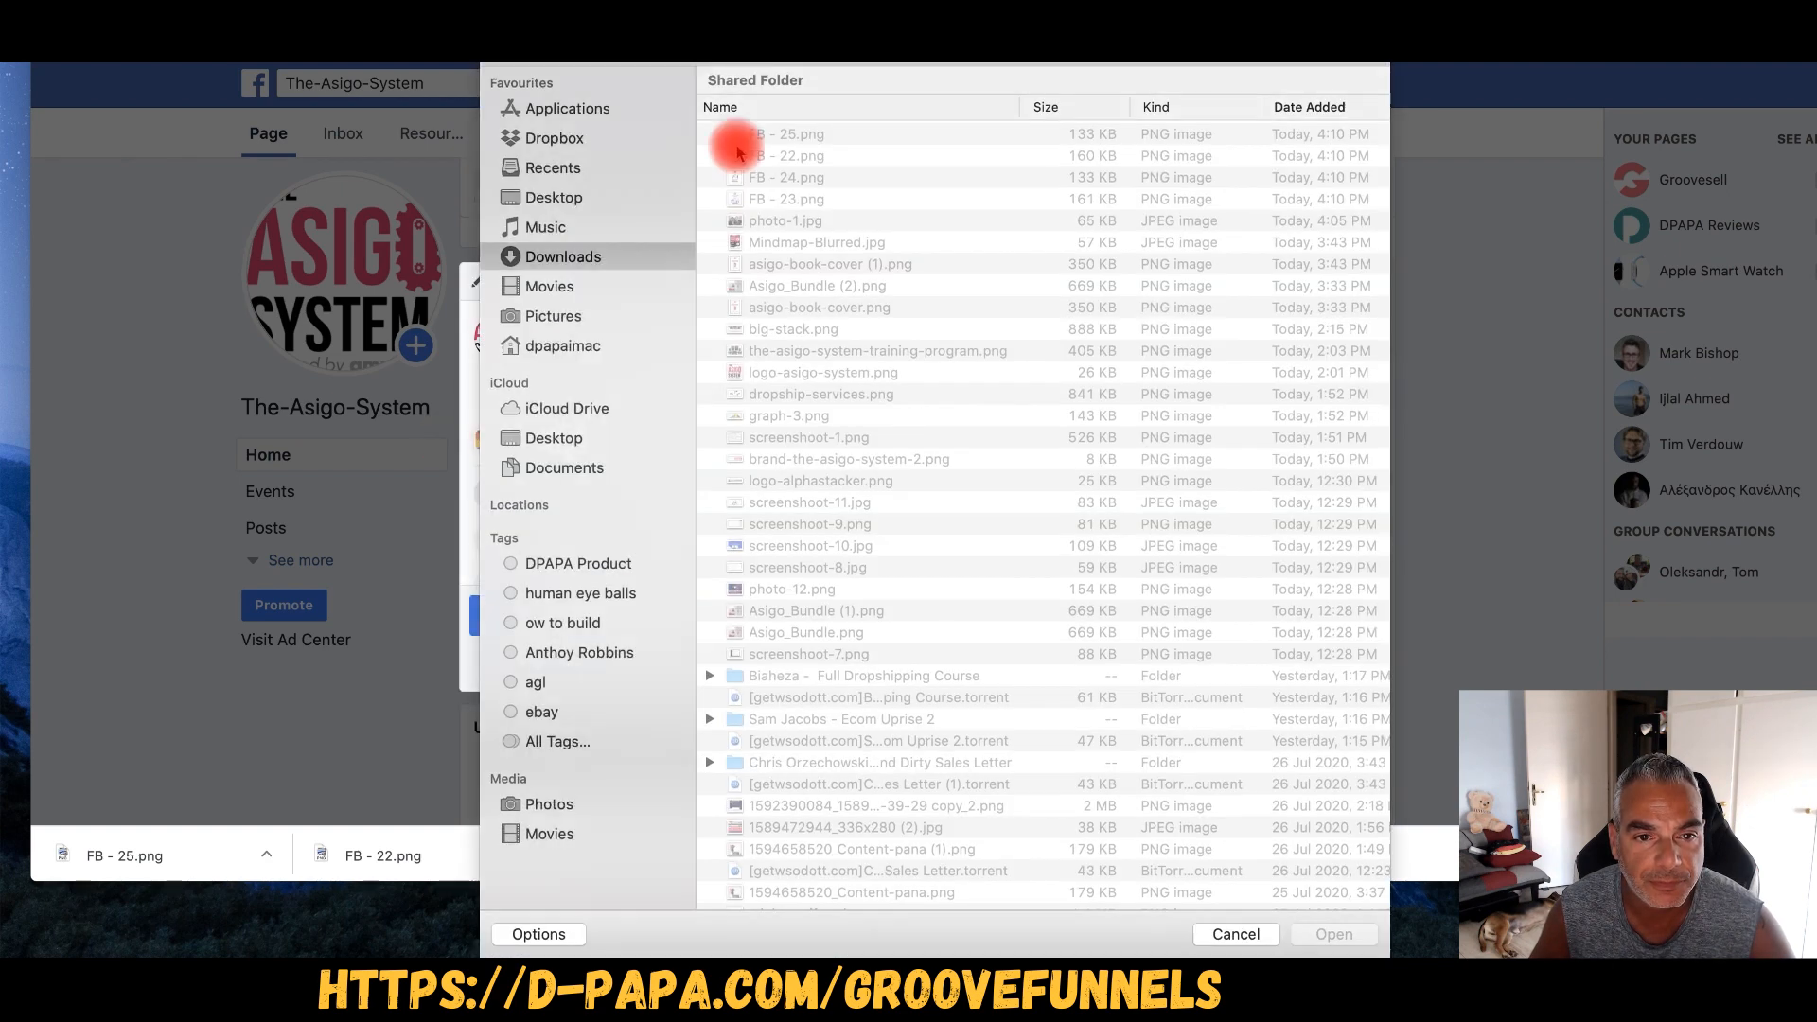
- Attach the FB - 23.png ebook image and paste the swipe email body under the headline
{"action": "double_click", "coordinate": [774, 201]}
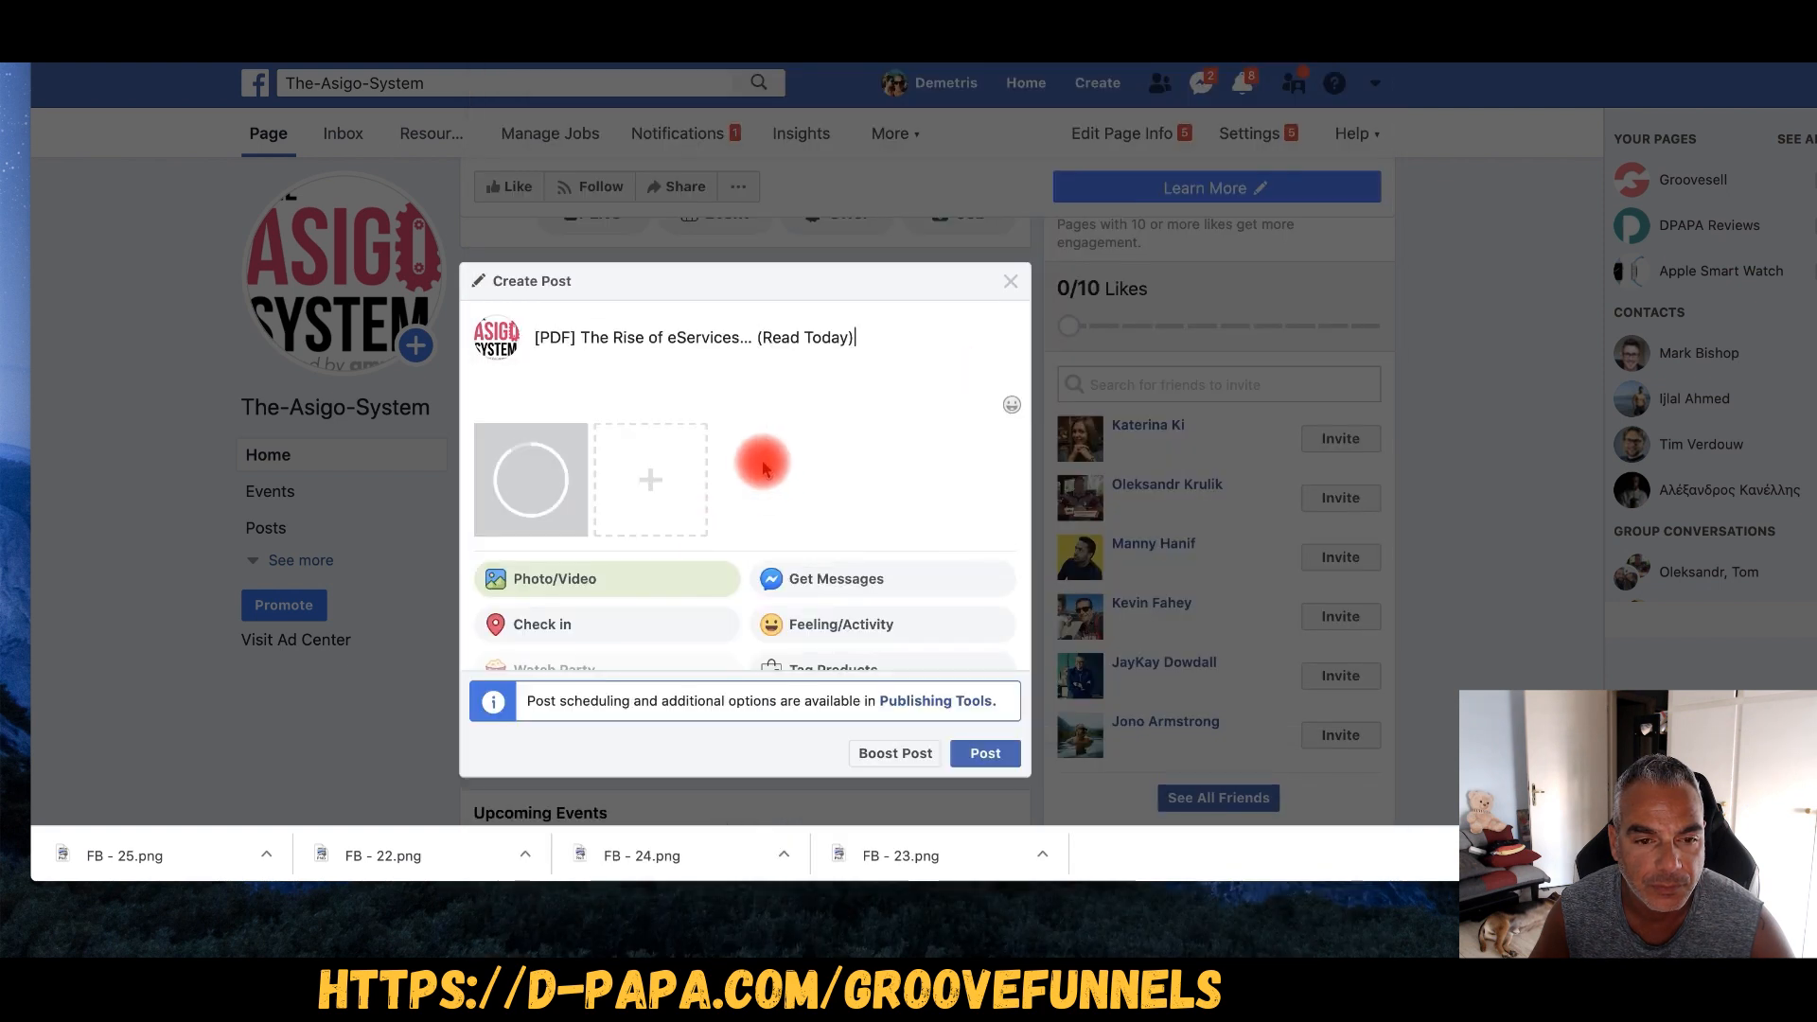
{"action": "scroll", "coordinate": [669, 576], "scroll_direction": "down", "scroll_amount": 2}
{"action": "scroll", "coordinate": [700, 480], "scroll_direction": "up", "scroll_amount": 2}
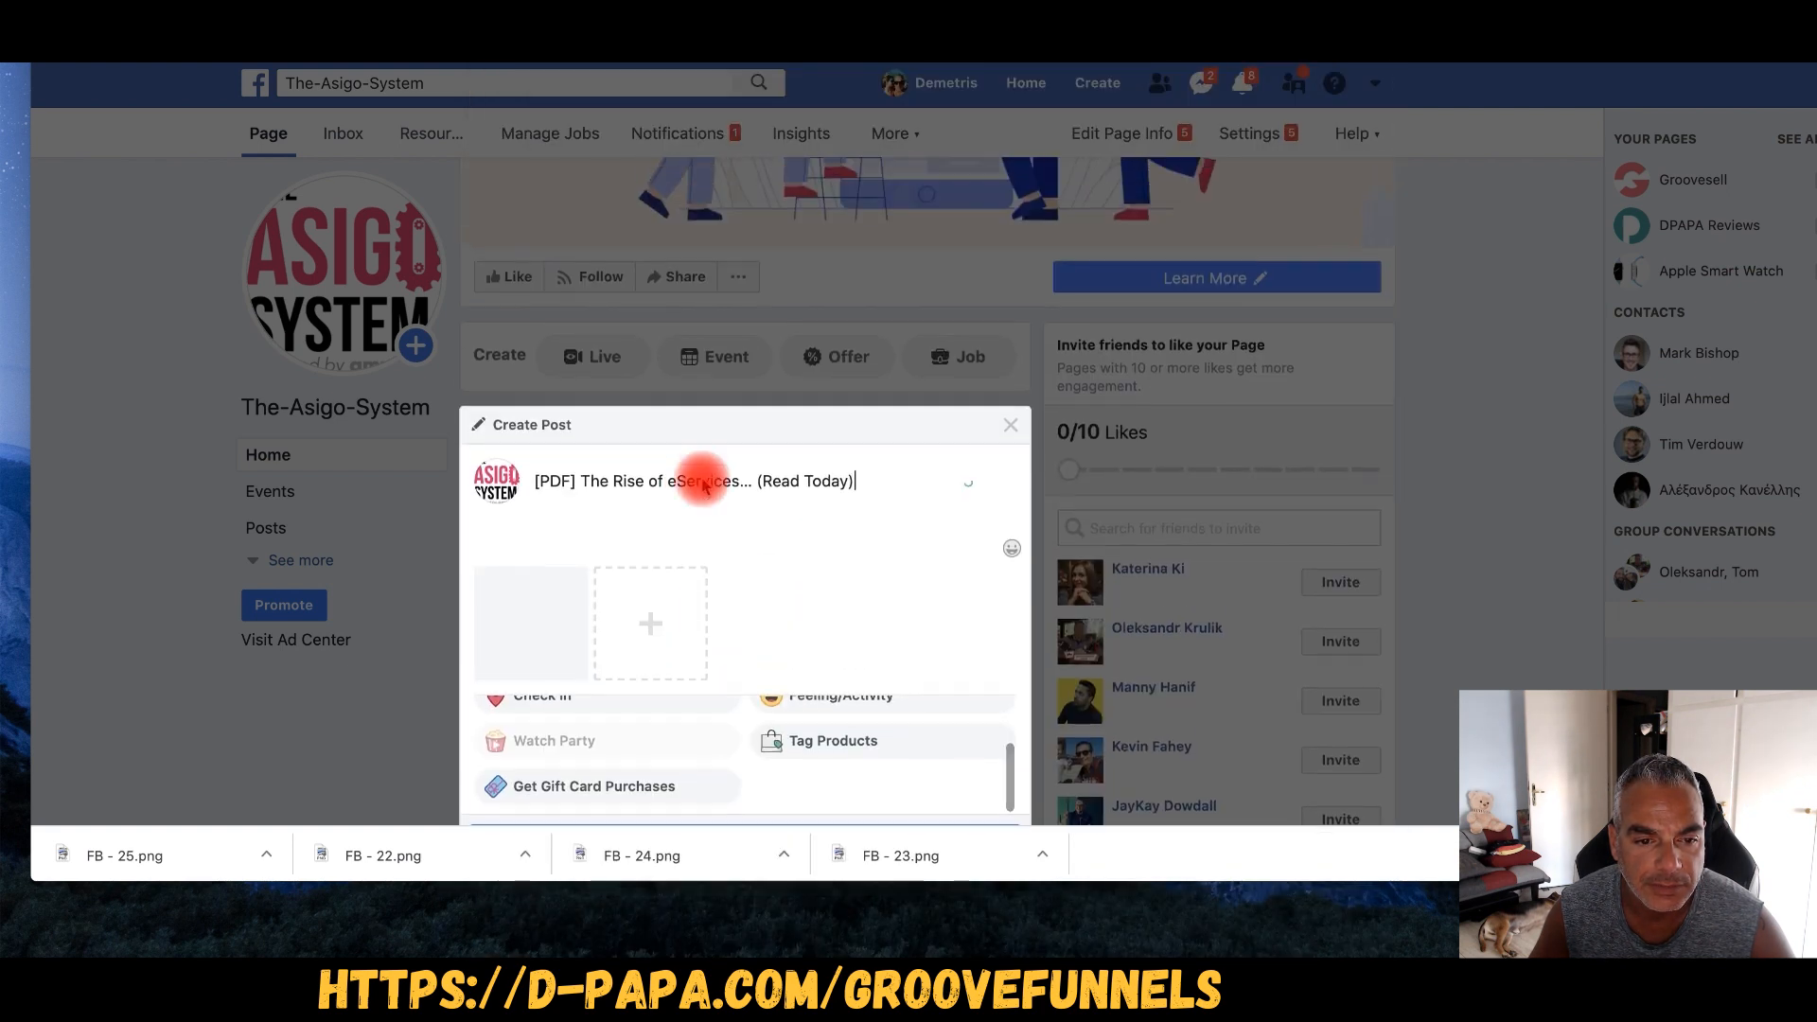
{"action": "scroll", "coordinate": [703, 485], "scroll_direction": "down", "scroll_amount": 2}
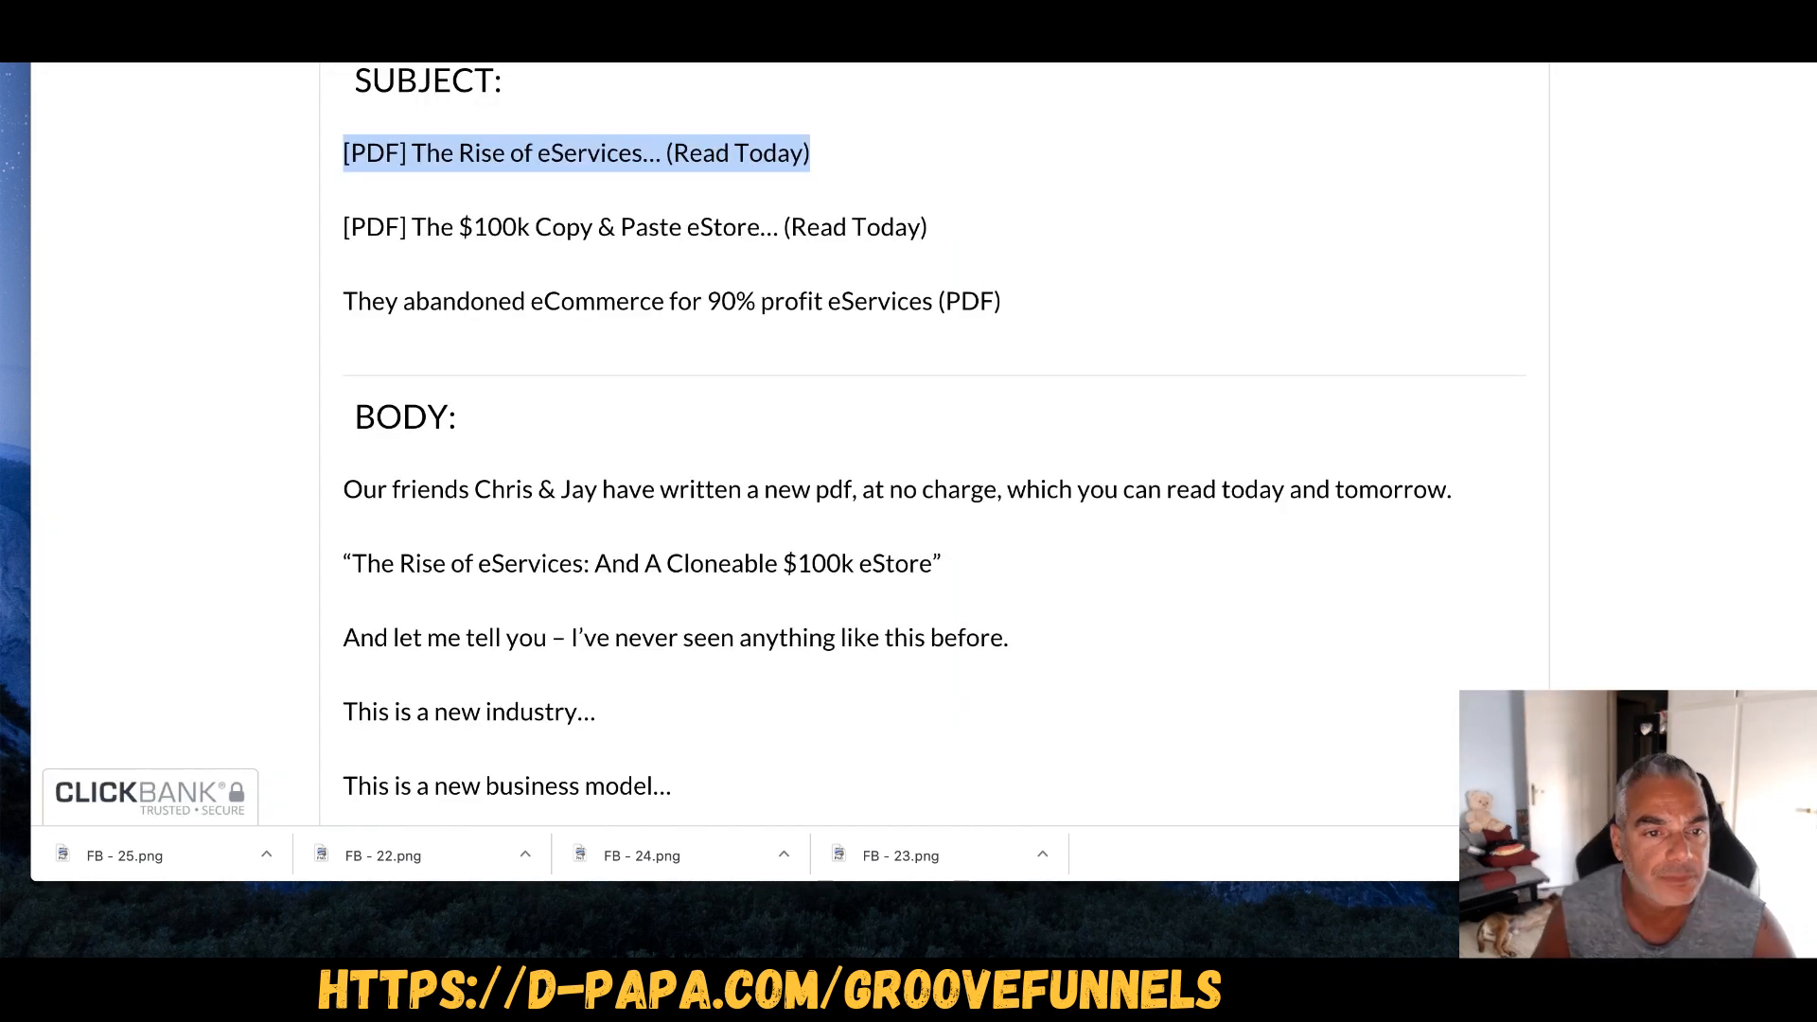
{"action": "scroll", "coordinate": [426, 486], "scroll_direction": "down", "scroll_amount": 2}
{"action": "left_click_drag", "start_coordinate": [341, 399], "coordinate": [893, 670]}
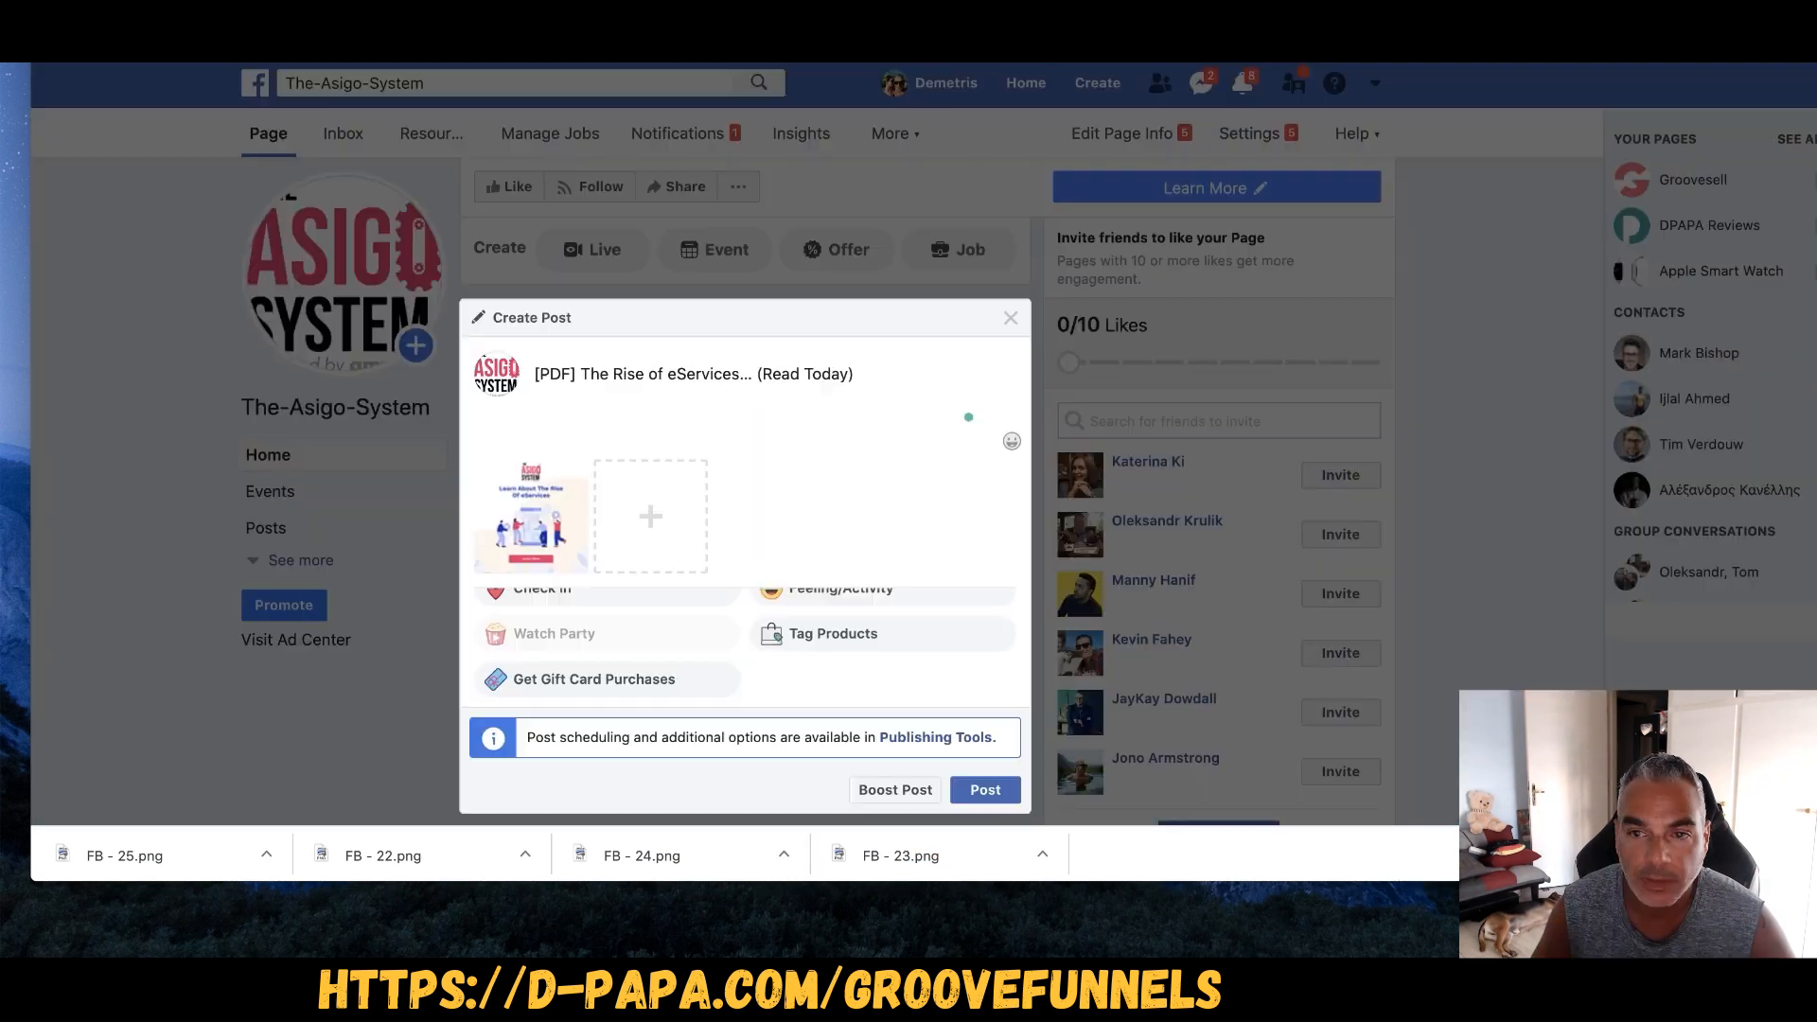
{"action": "left_click", "coordinate": [628, 438]}
{"action": "key", "text": "ctrl+v"}
- Remove the blank lines between the three 'This is a new…' lines
{"action": "scroll", "coordinate": [605, 397], "scroll_direction": "up", "scroll_amount": 5}
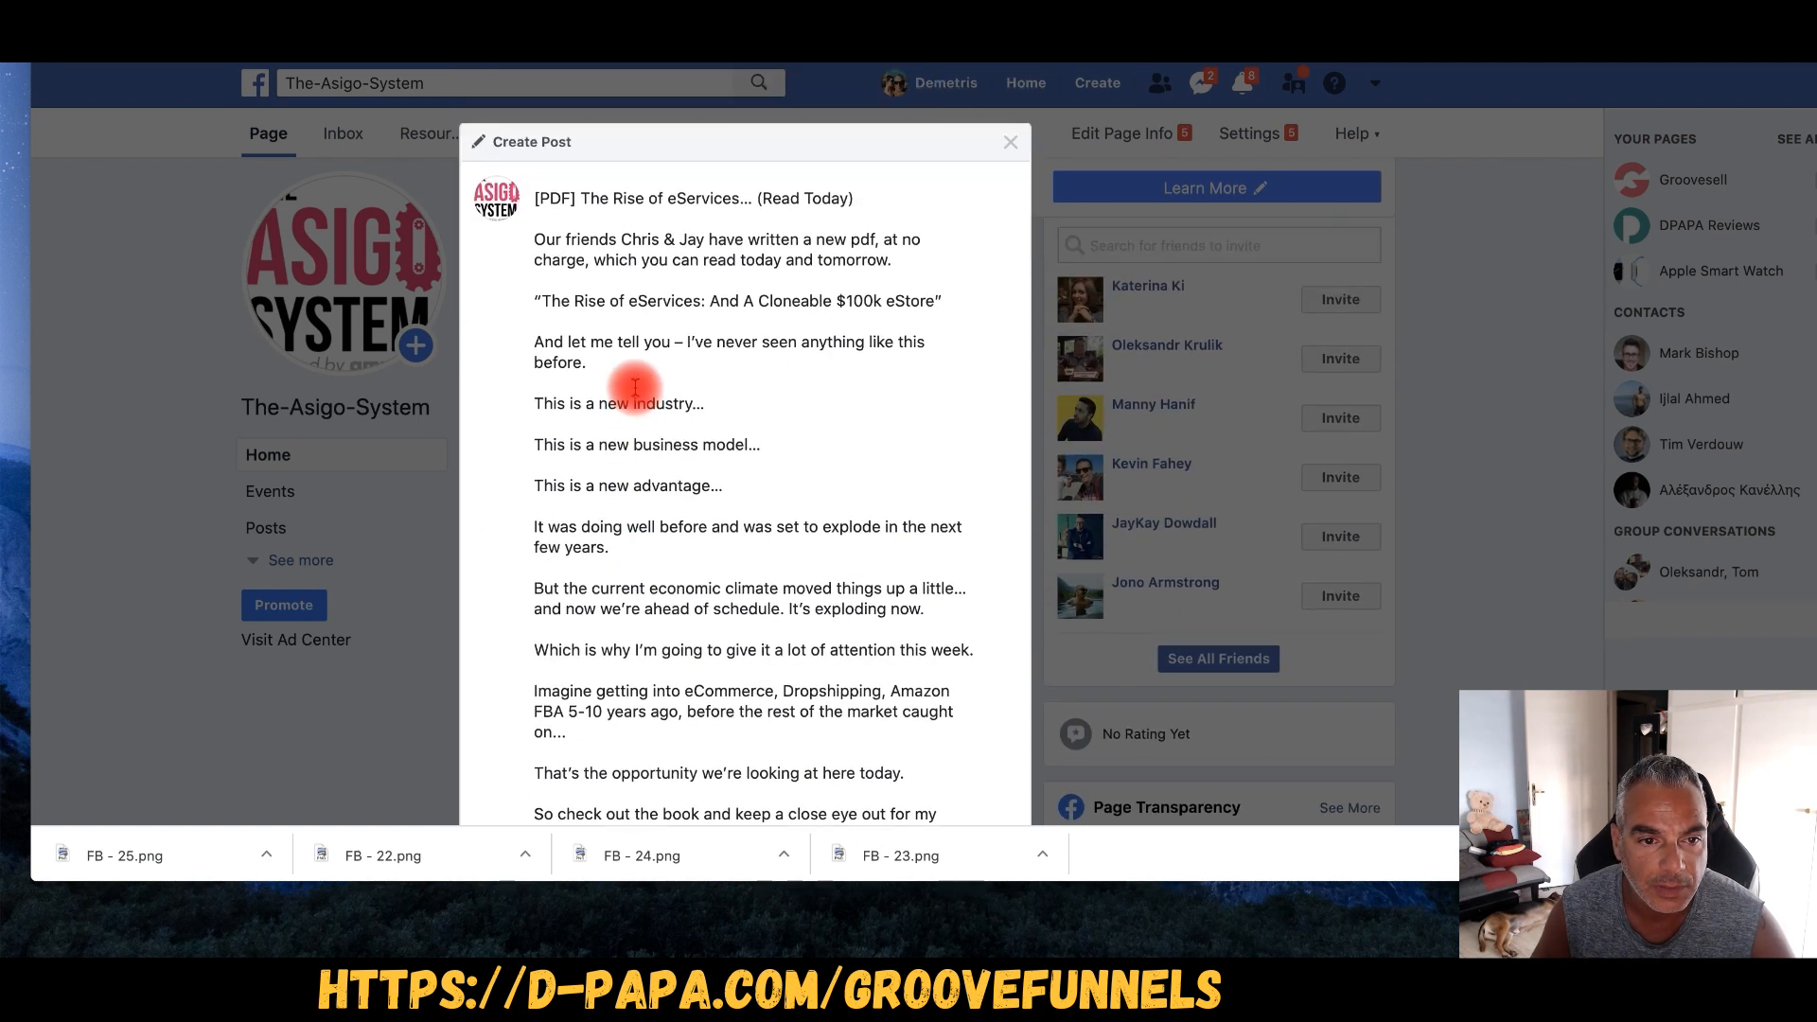
{"action": "left_click_drag", "start_coordinate": [537, 248], "coordinate": [907, 284]}
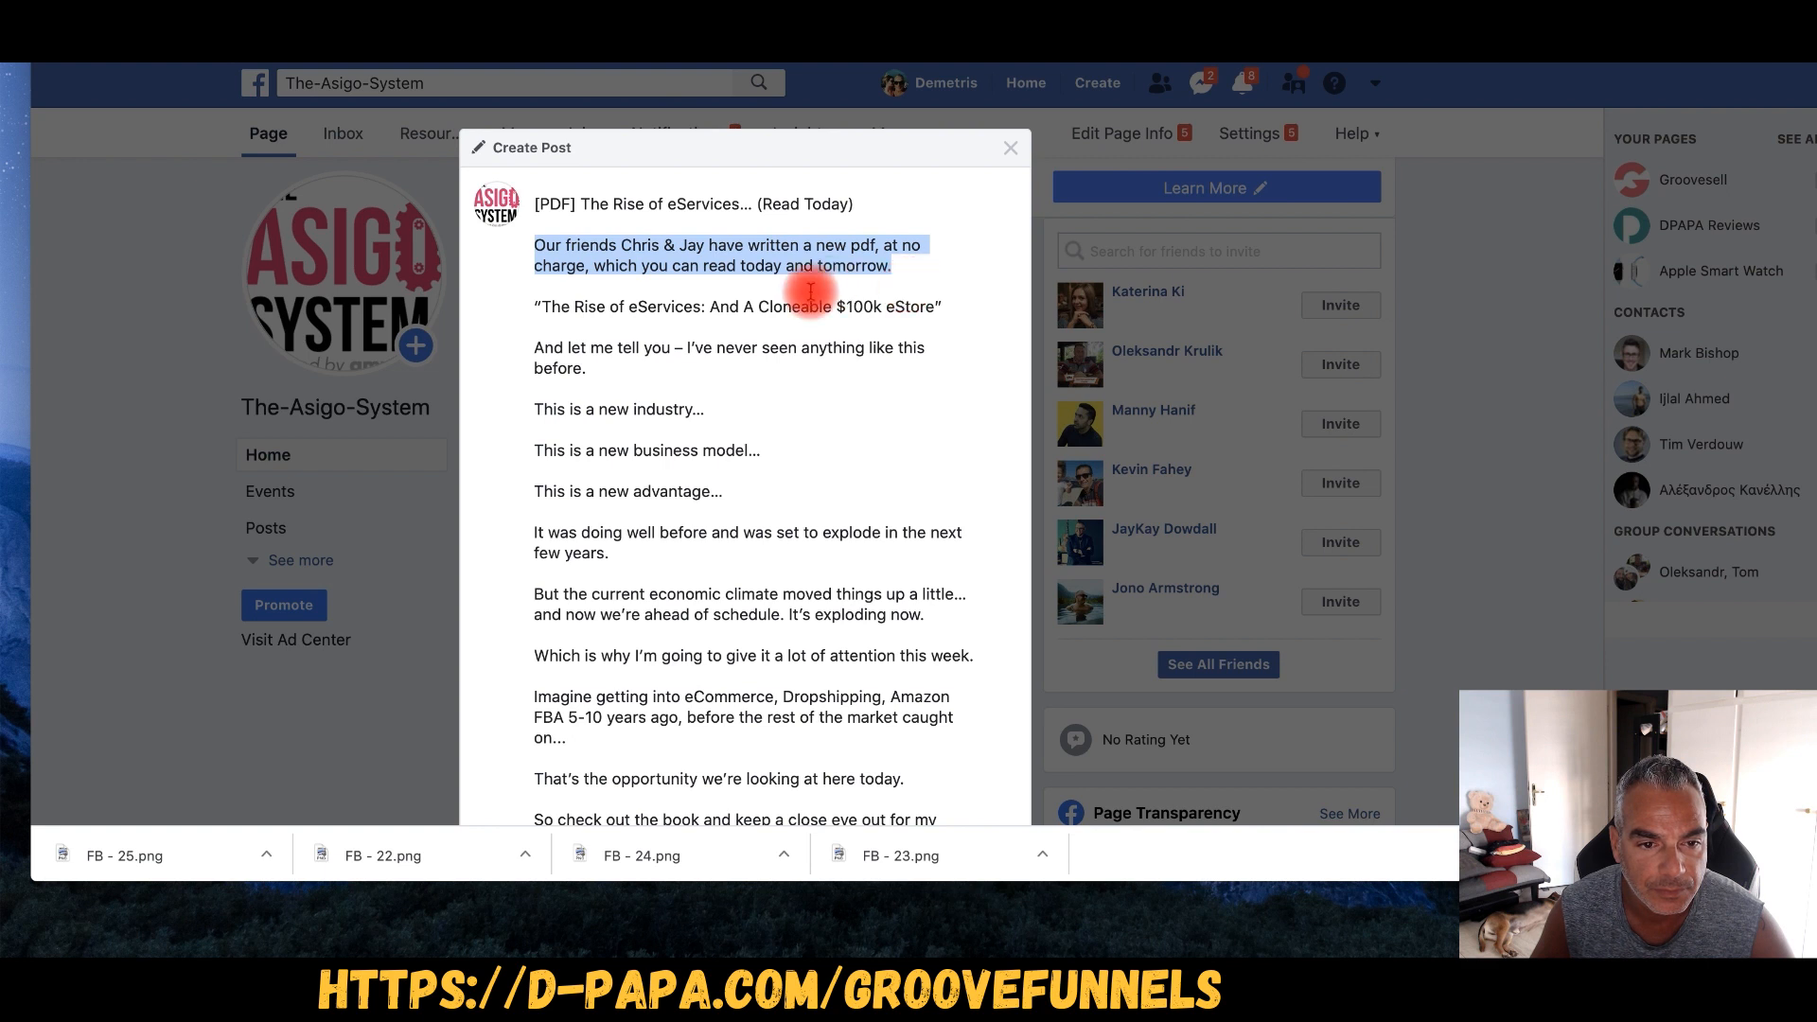
{"action": "scroll", "coordinate": [559, 384], "scroll_direction": "down", "scroll_amount": 2}
{"action": "left_click", "coordinate": [552, 348]}
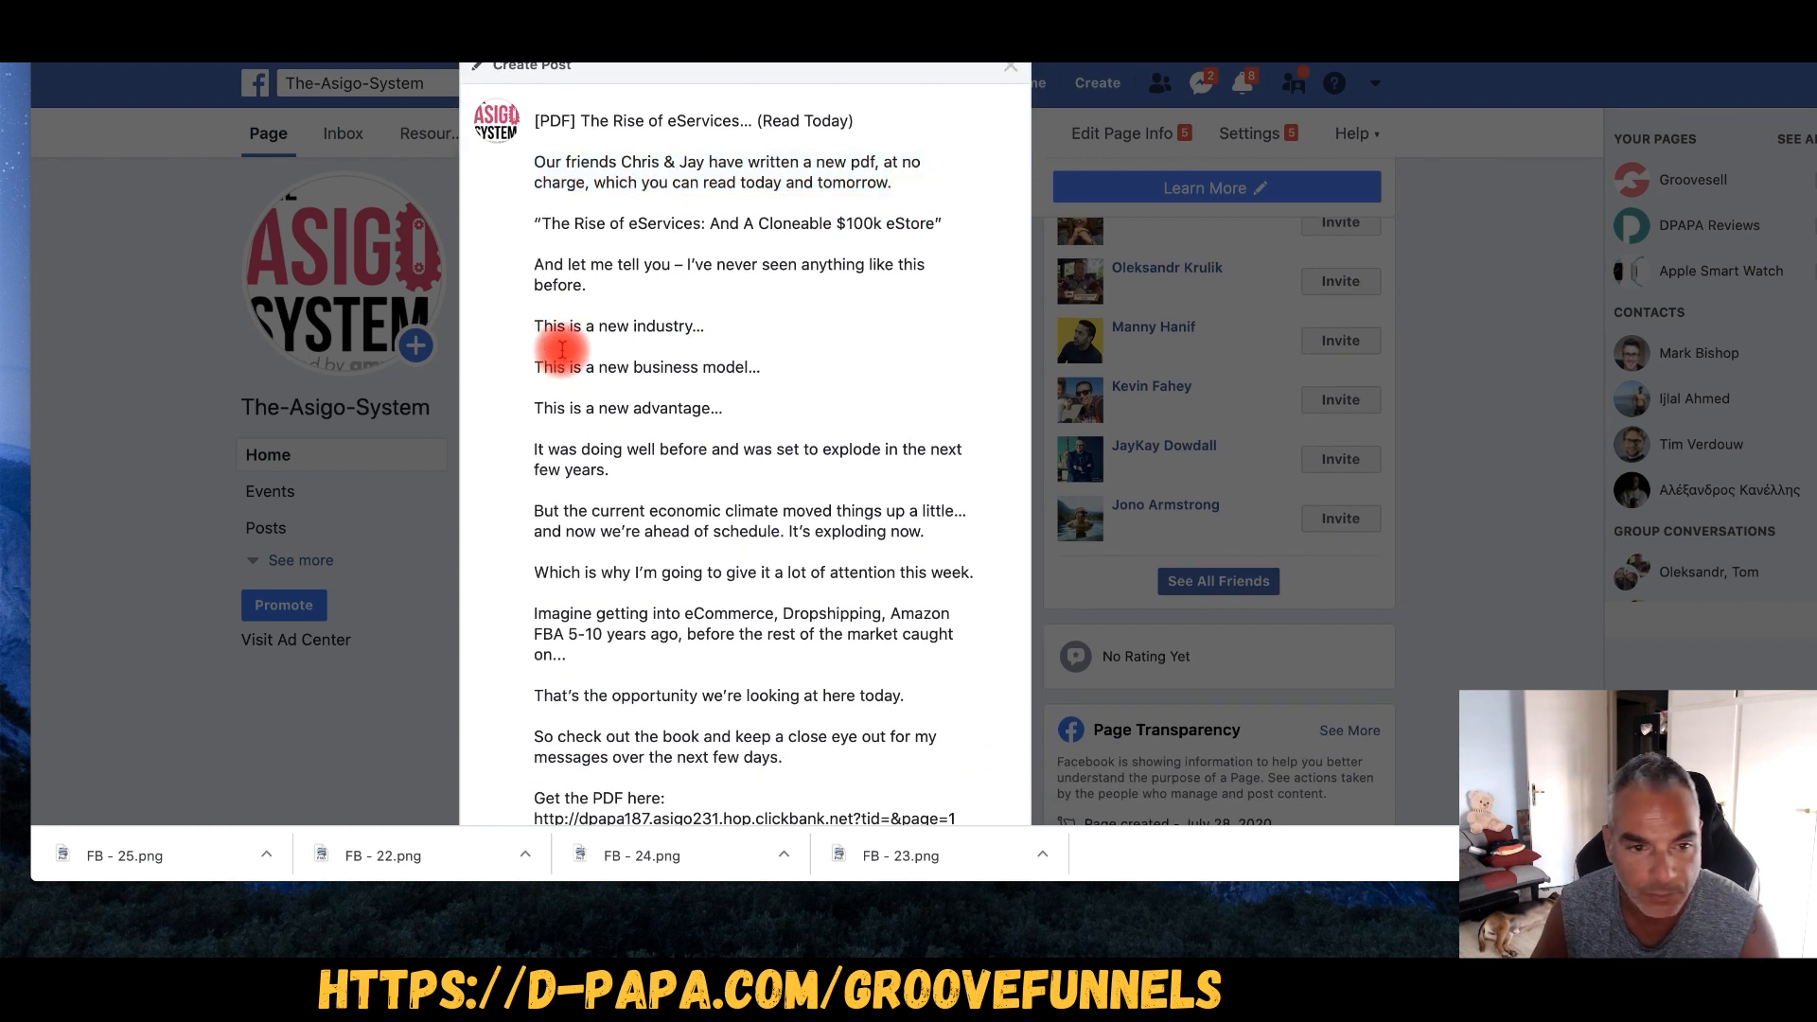
{"action": "key", "text": "BackSpace"}
{"action": "left_click", "coordinate": [589, 369]}
{"action": "key", "text": "BackSpace"}
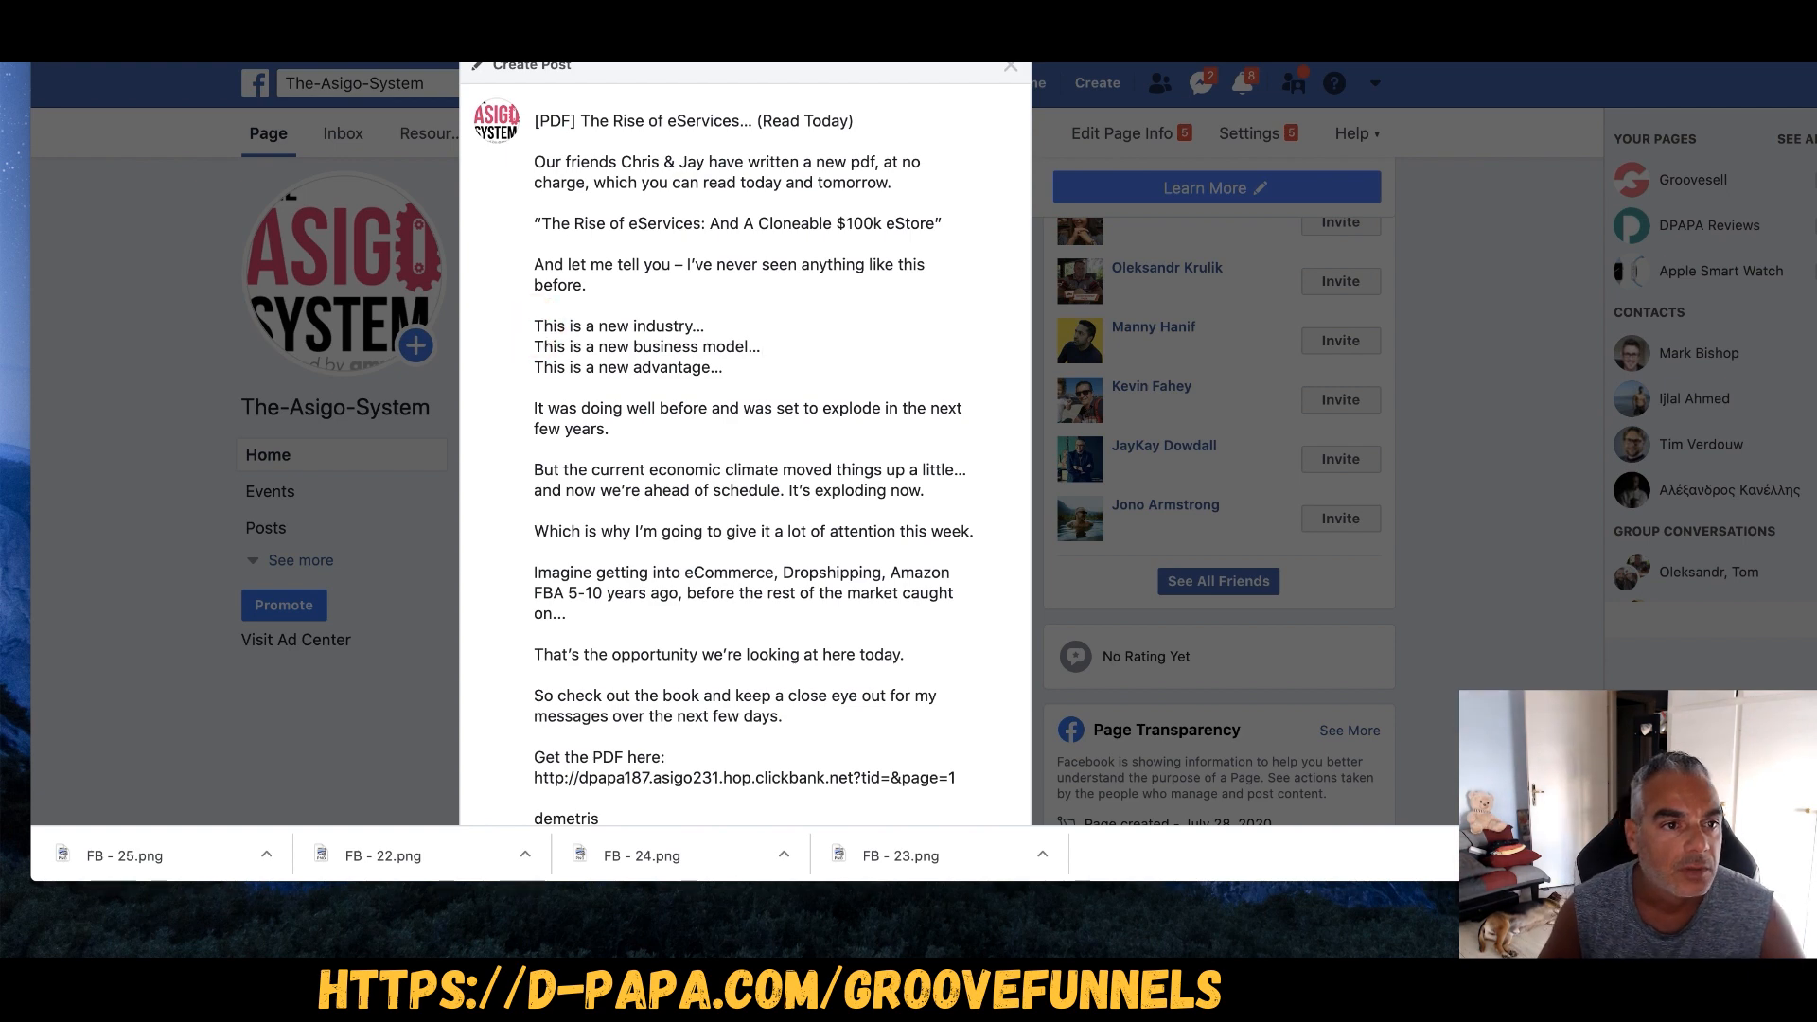
- Put a ✅ before each of the three 'This is a new…' lines
{"action": "right_click", "coordinate": [213, 74]}
{"action": "left_click", "coordinate": [516, 180]}
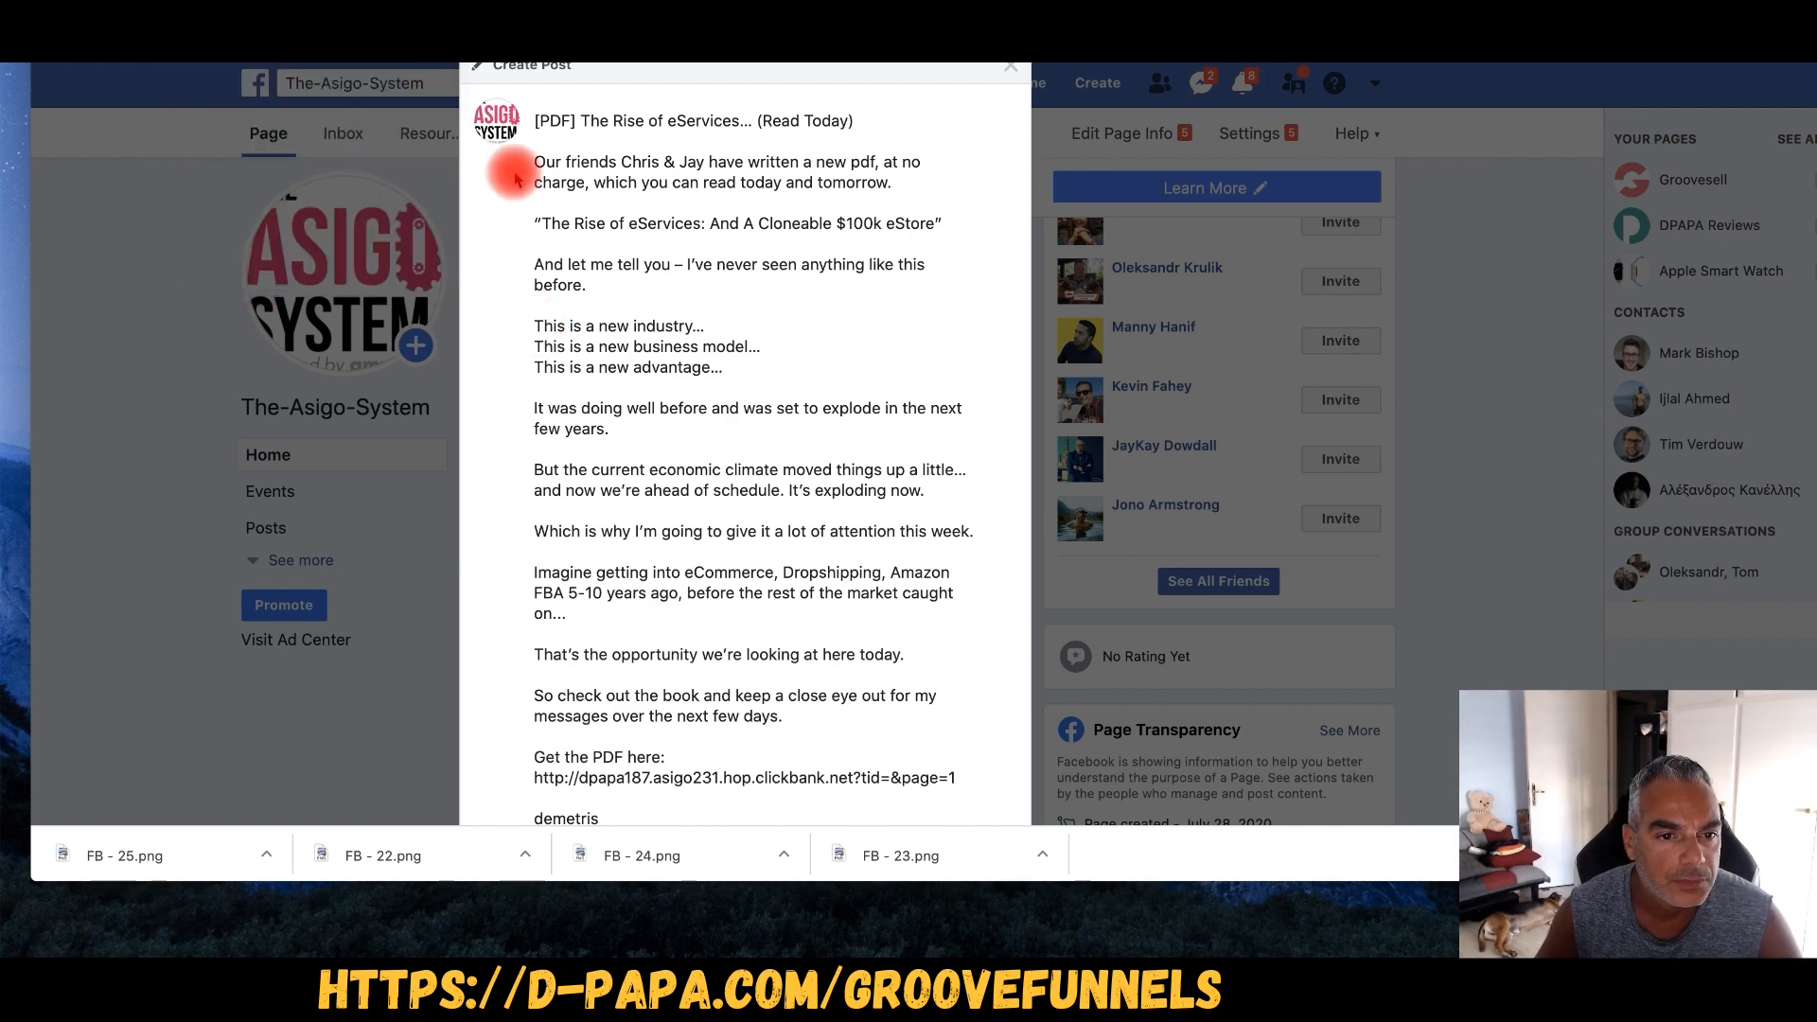
{"action": "key", "text": "ctrl+super+space"}
{"action": "left_click", "coordinate": [384, 441]}
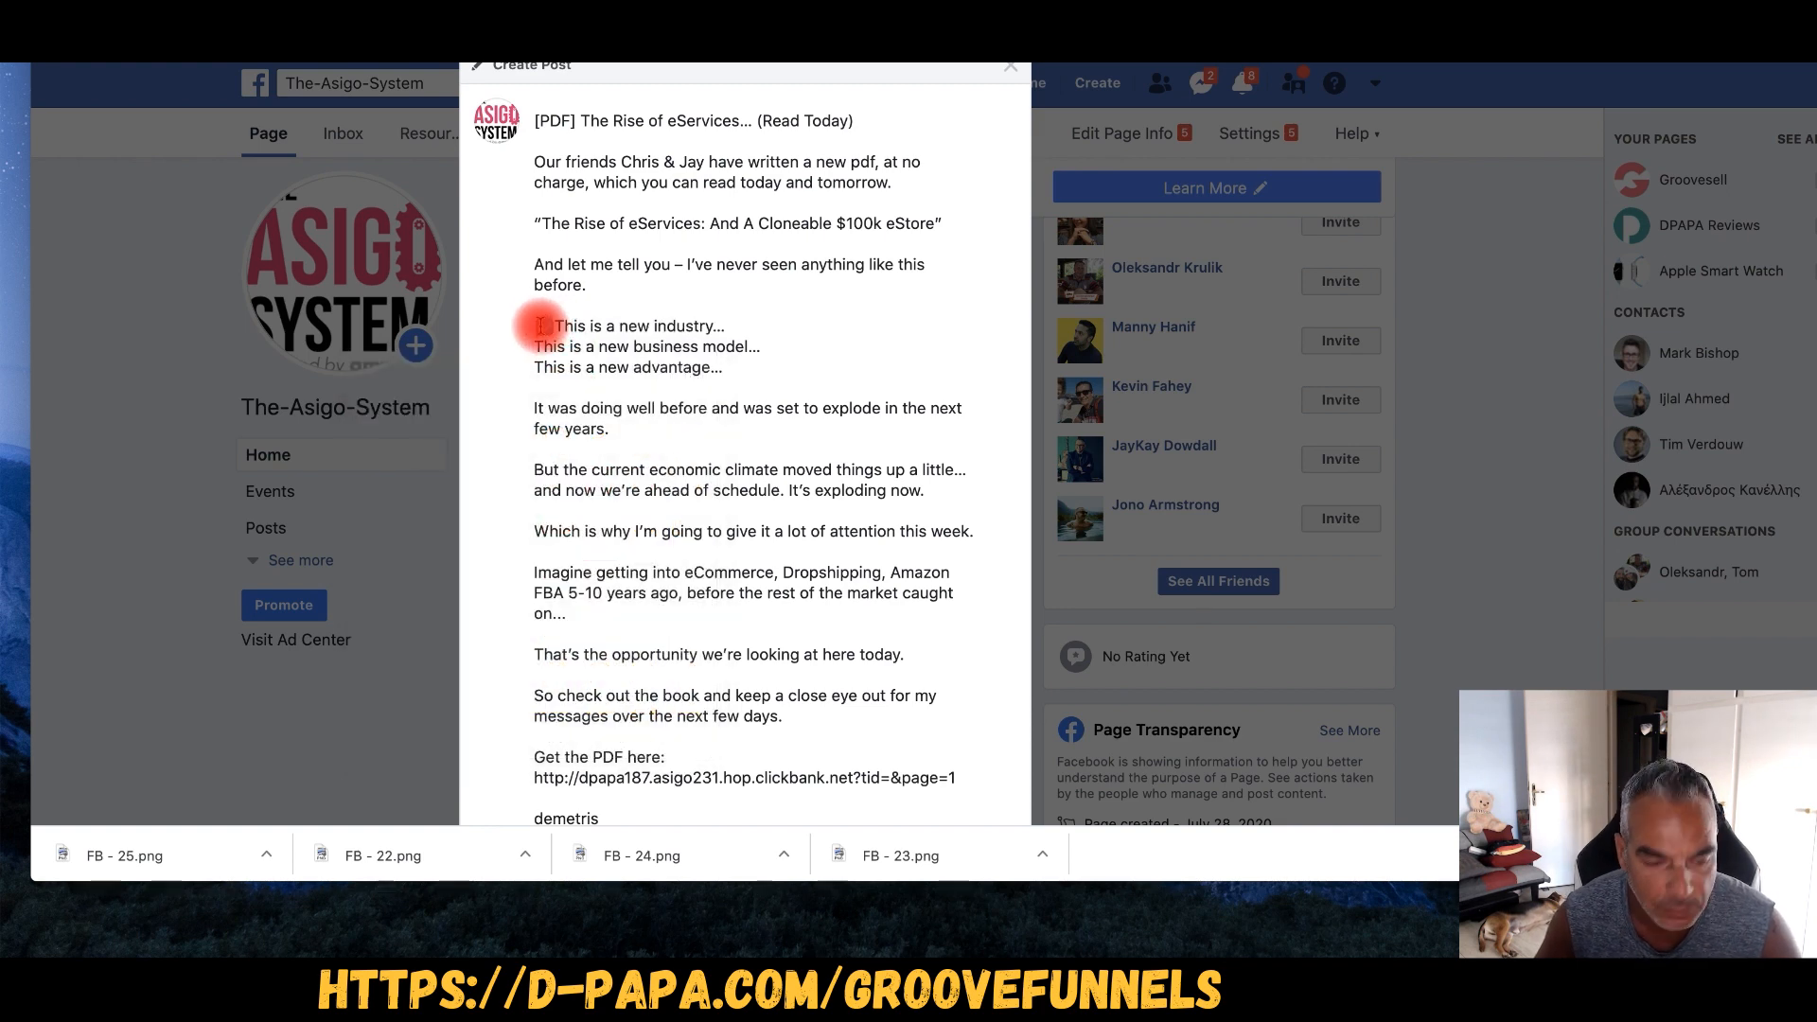
{"action": "key", "text": "super+v"}
{"action": "left_click", "coordinate": [532, 371]}
{"action": "key", "text": "super+v"}
- Delete the ClickBank affiliate link under 'Get the PDF here:'
{"action": "scroll", "coordinate": [593, 251], "scroll_direction": "down", "scroll_amount": 1}
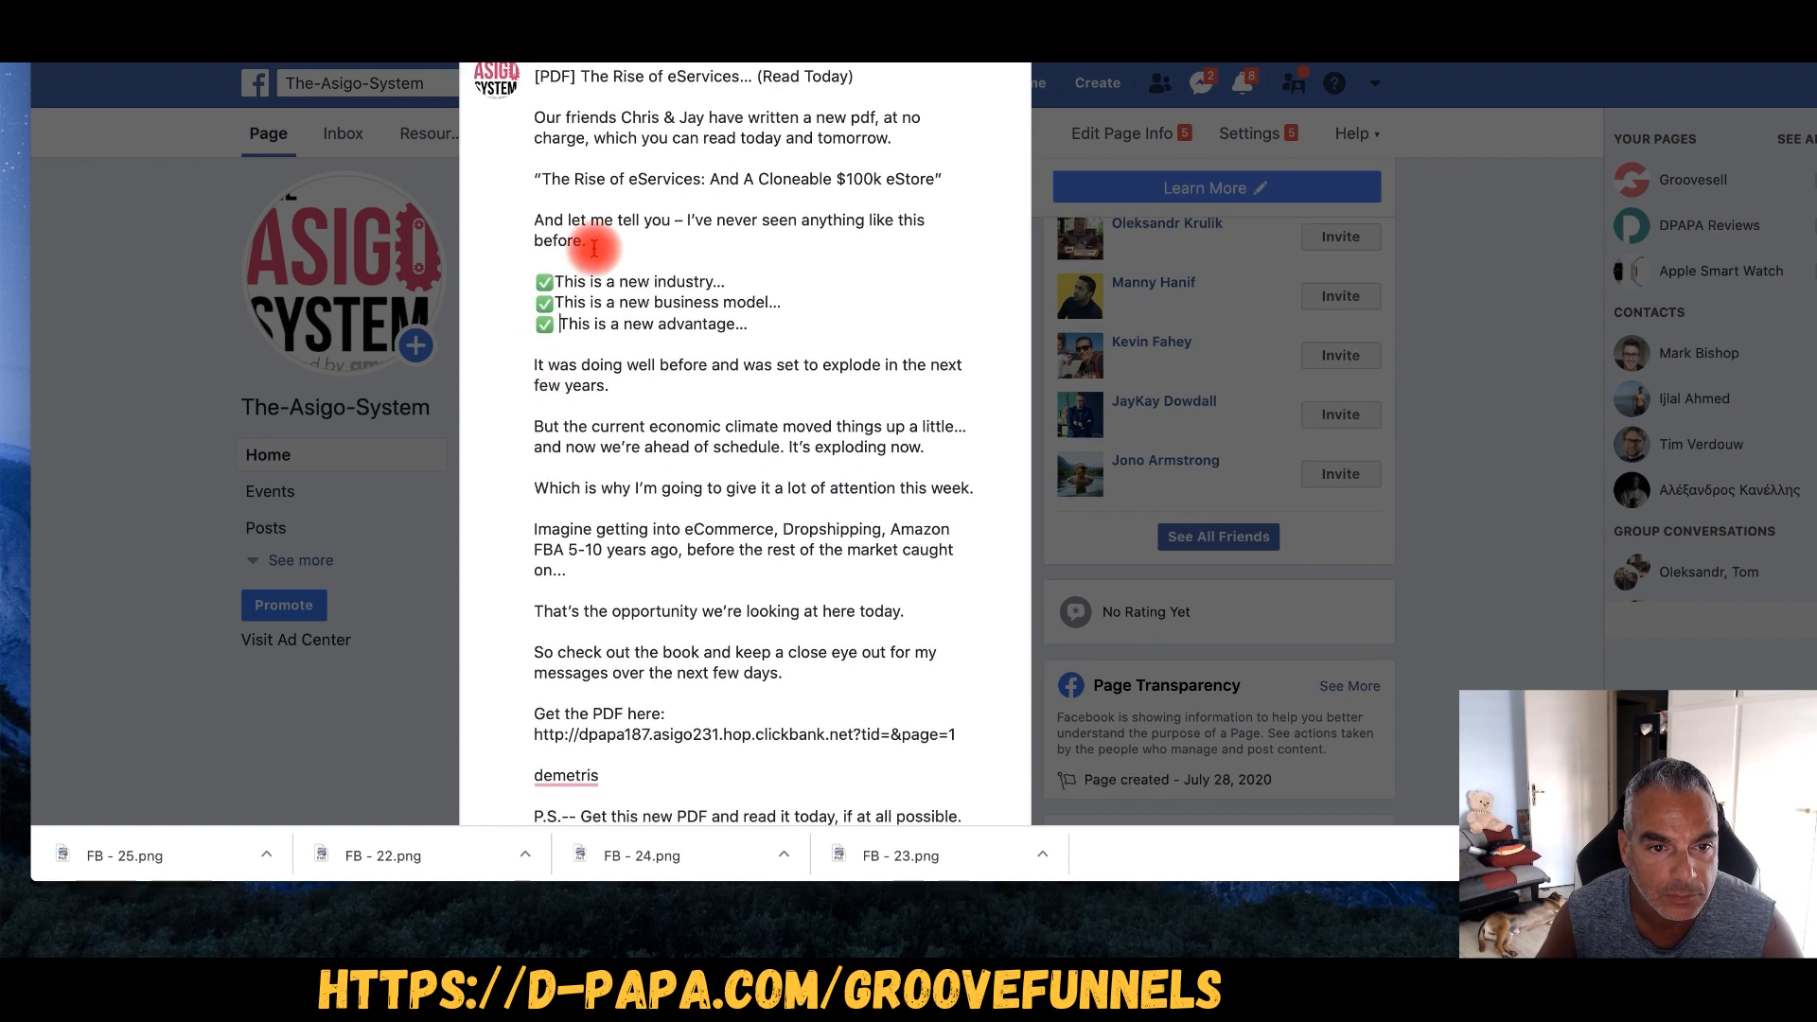
{"action": "scroll", "coordinate": [594, 249], "scroll_direction": "up", "scroll_amount": 1}
{"action": "scroll", "coordinate": [563, 194], "scroll_direction": "down", "scroll_amount": 2}
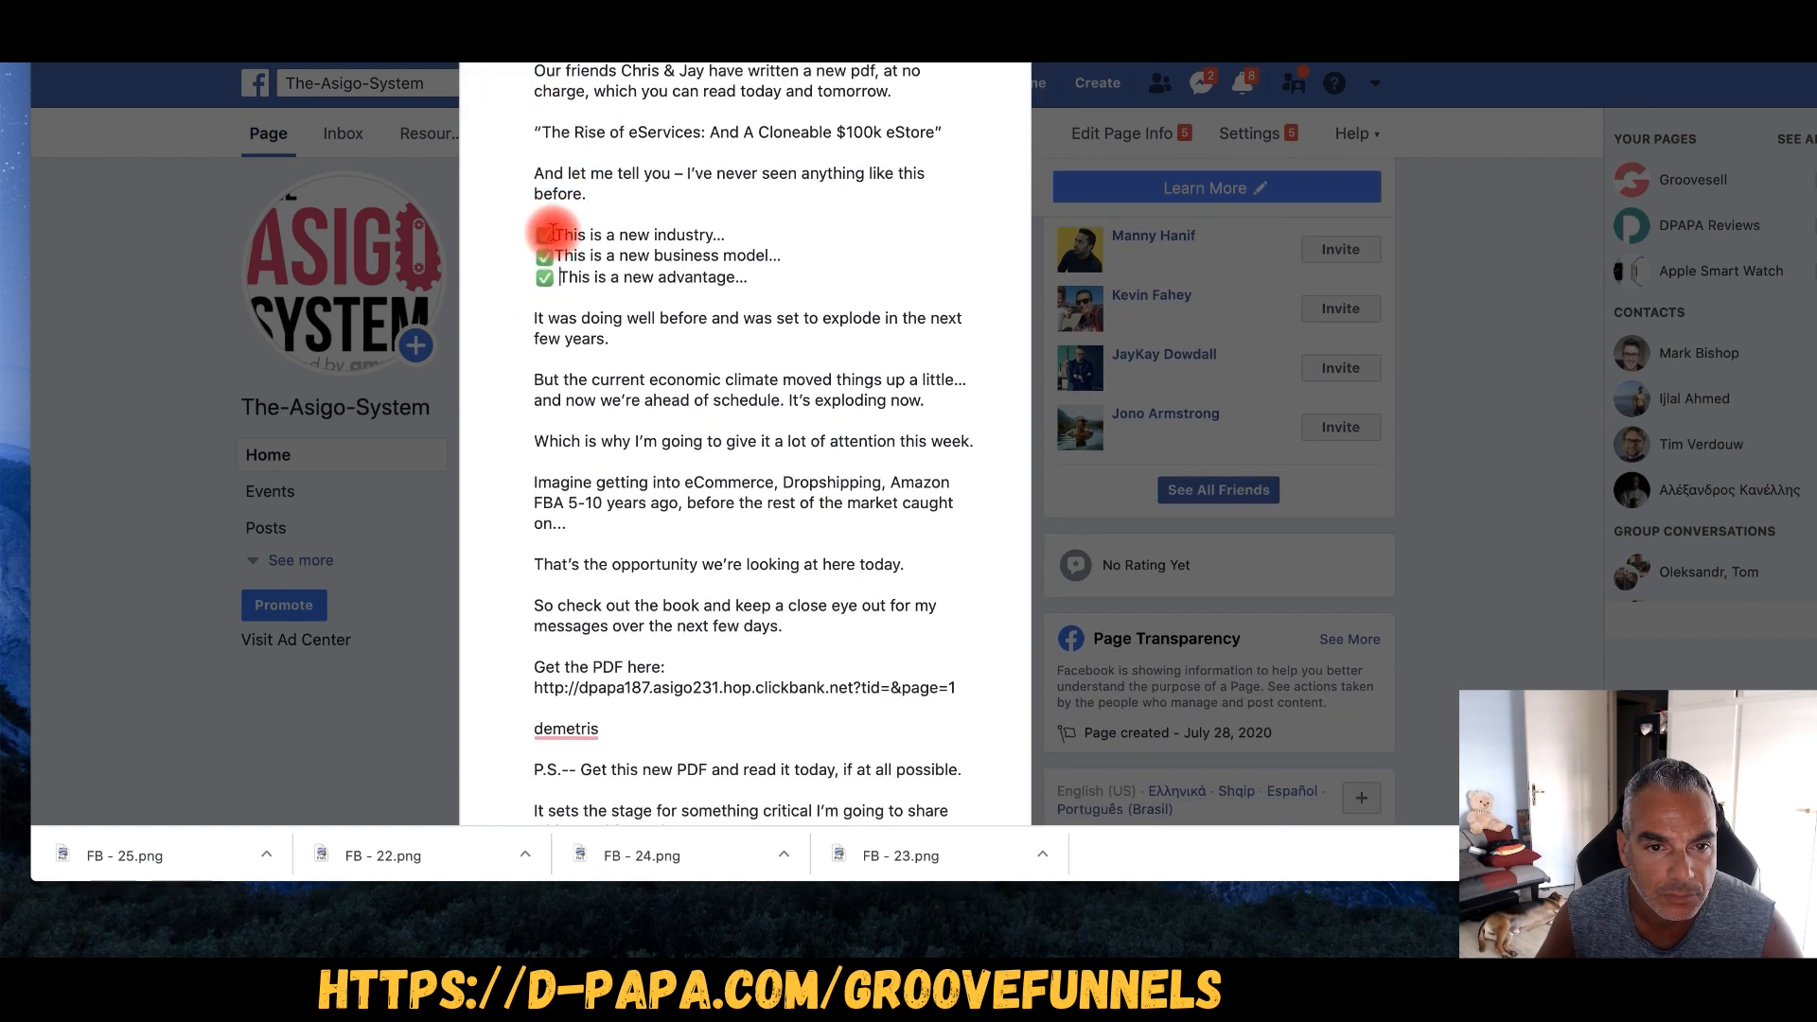
{"action": "scroll", "coordinate": [552, 236], "scroll_direction": "down", "scroll_amount": 3}
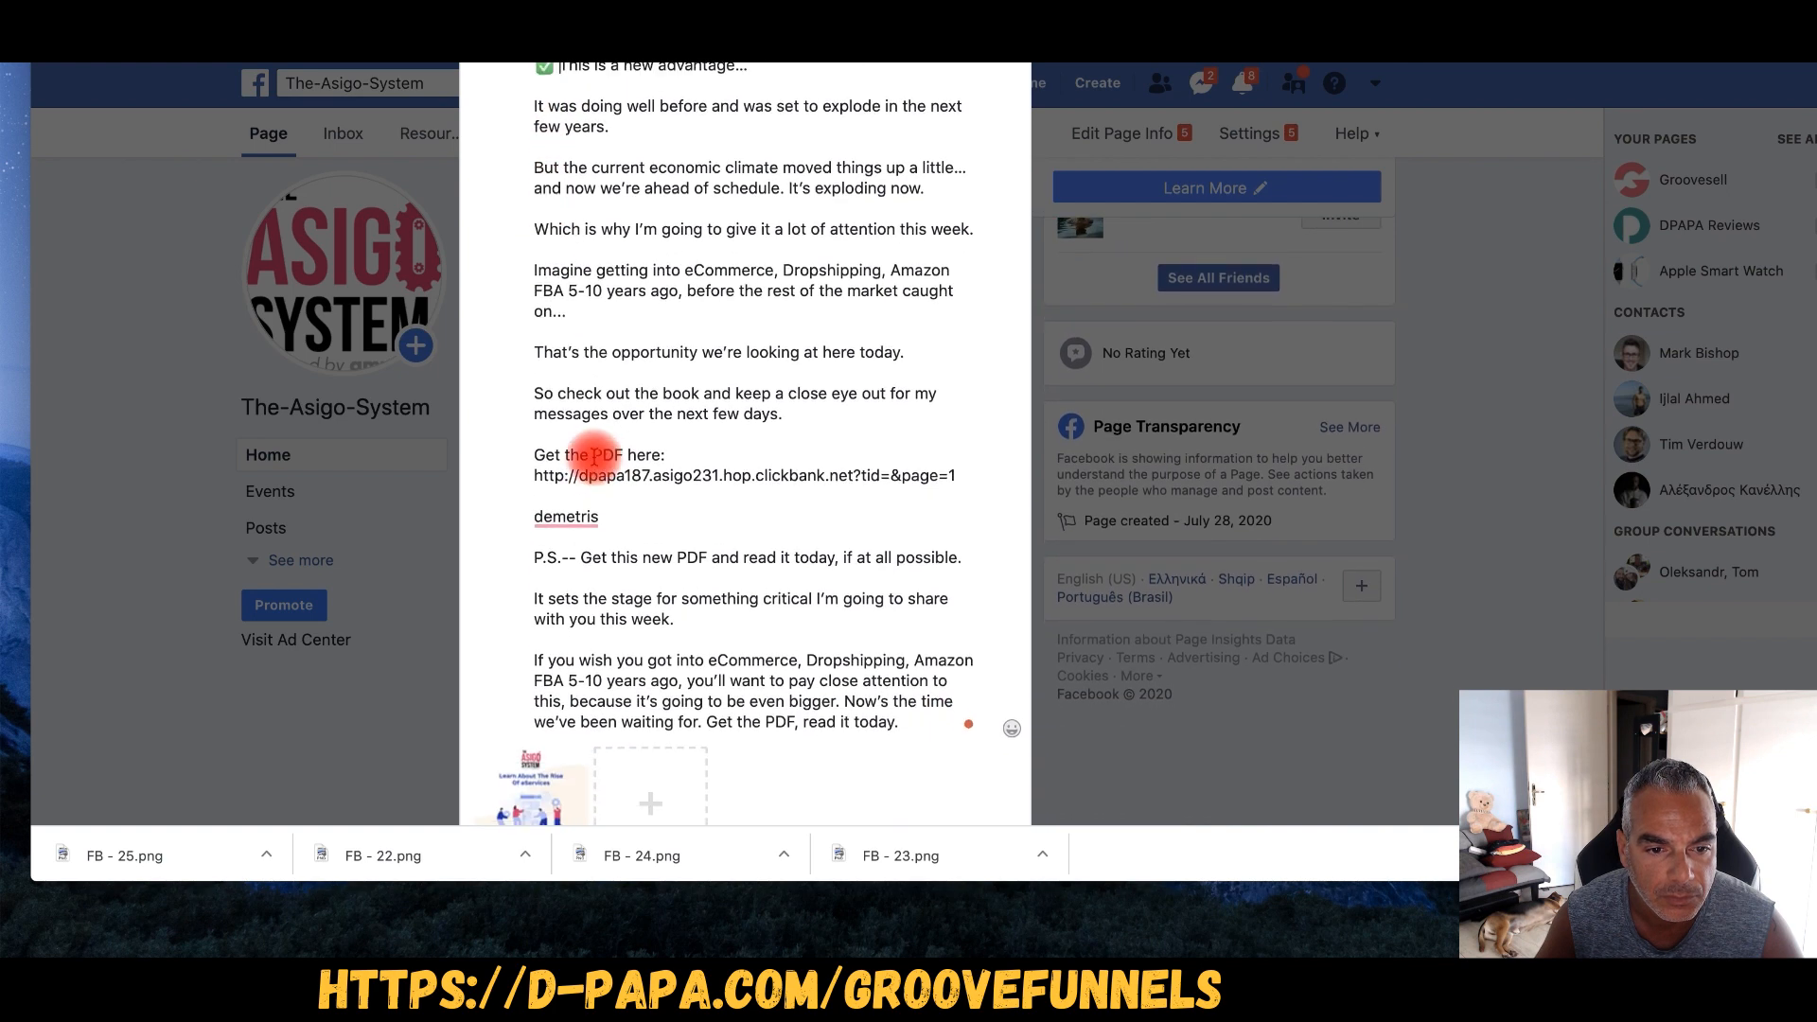
{"action": "scroll", "coordinate": [599, 456], "scroll_direction": "down", "scroll_amount": 1}
{"action": "left_click_drag", "start_coordinate": [956, 452], "coordinate": [553, 456]}
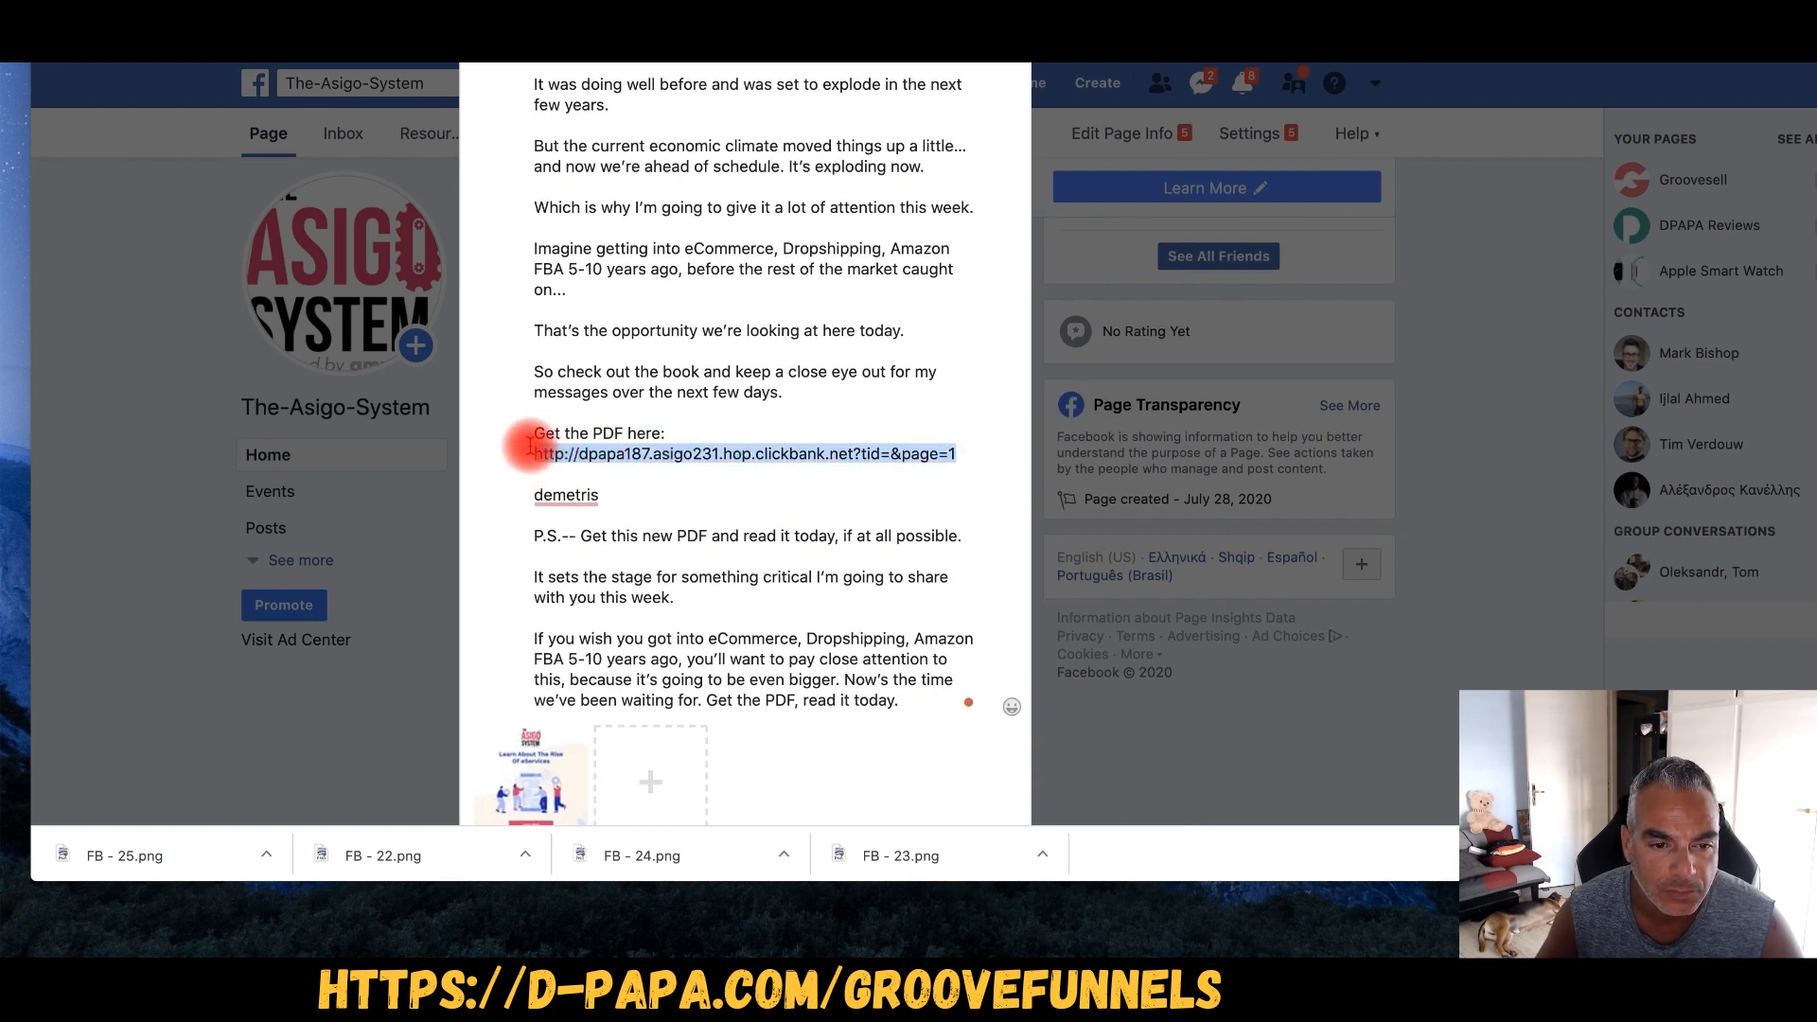
{"action": "key", "text": "BackSpace"}
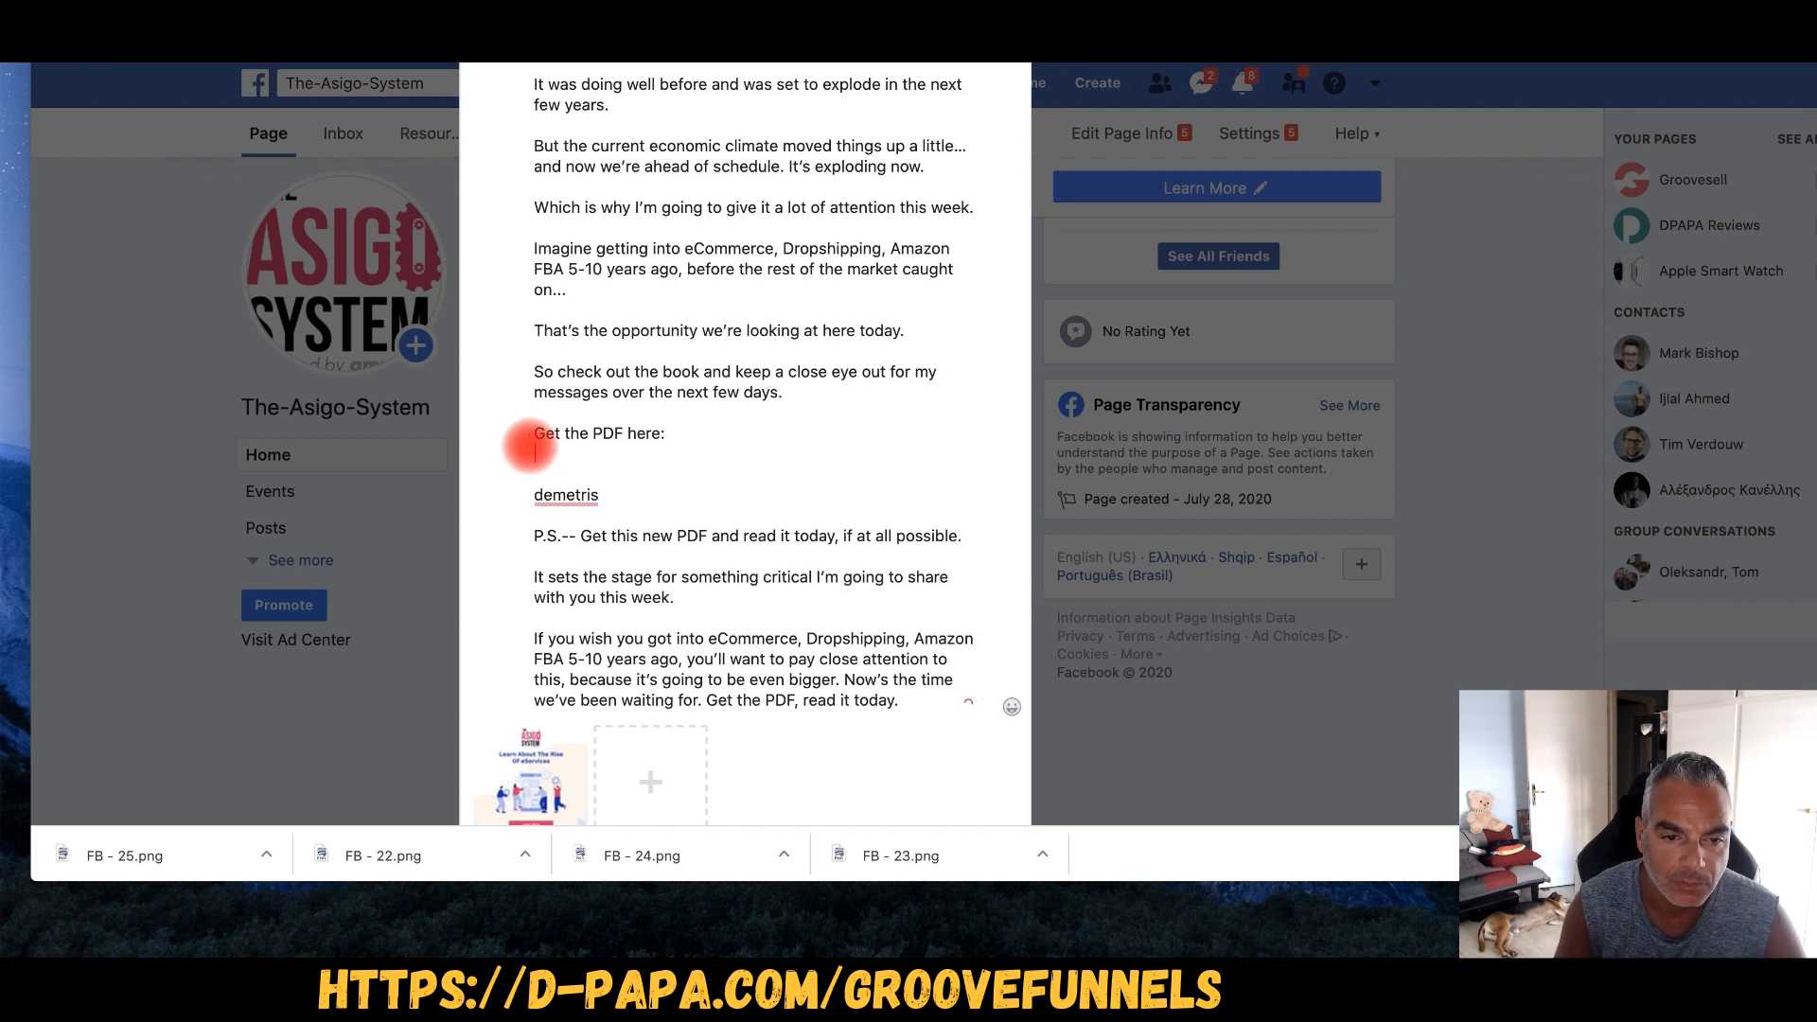
- Remove the leftover empty line and delete the sign-off and P.S. paragraphs
{"action": "key", "text": "BackSpace"}
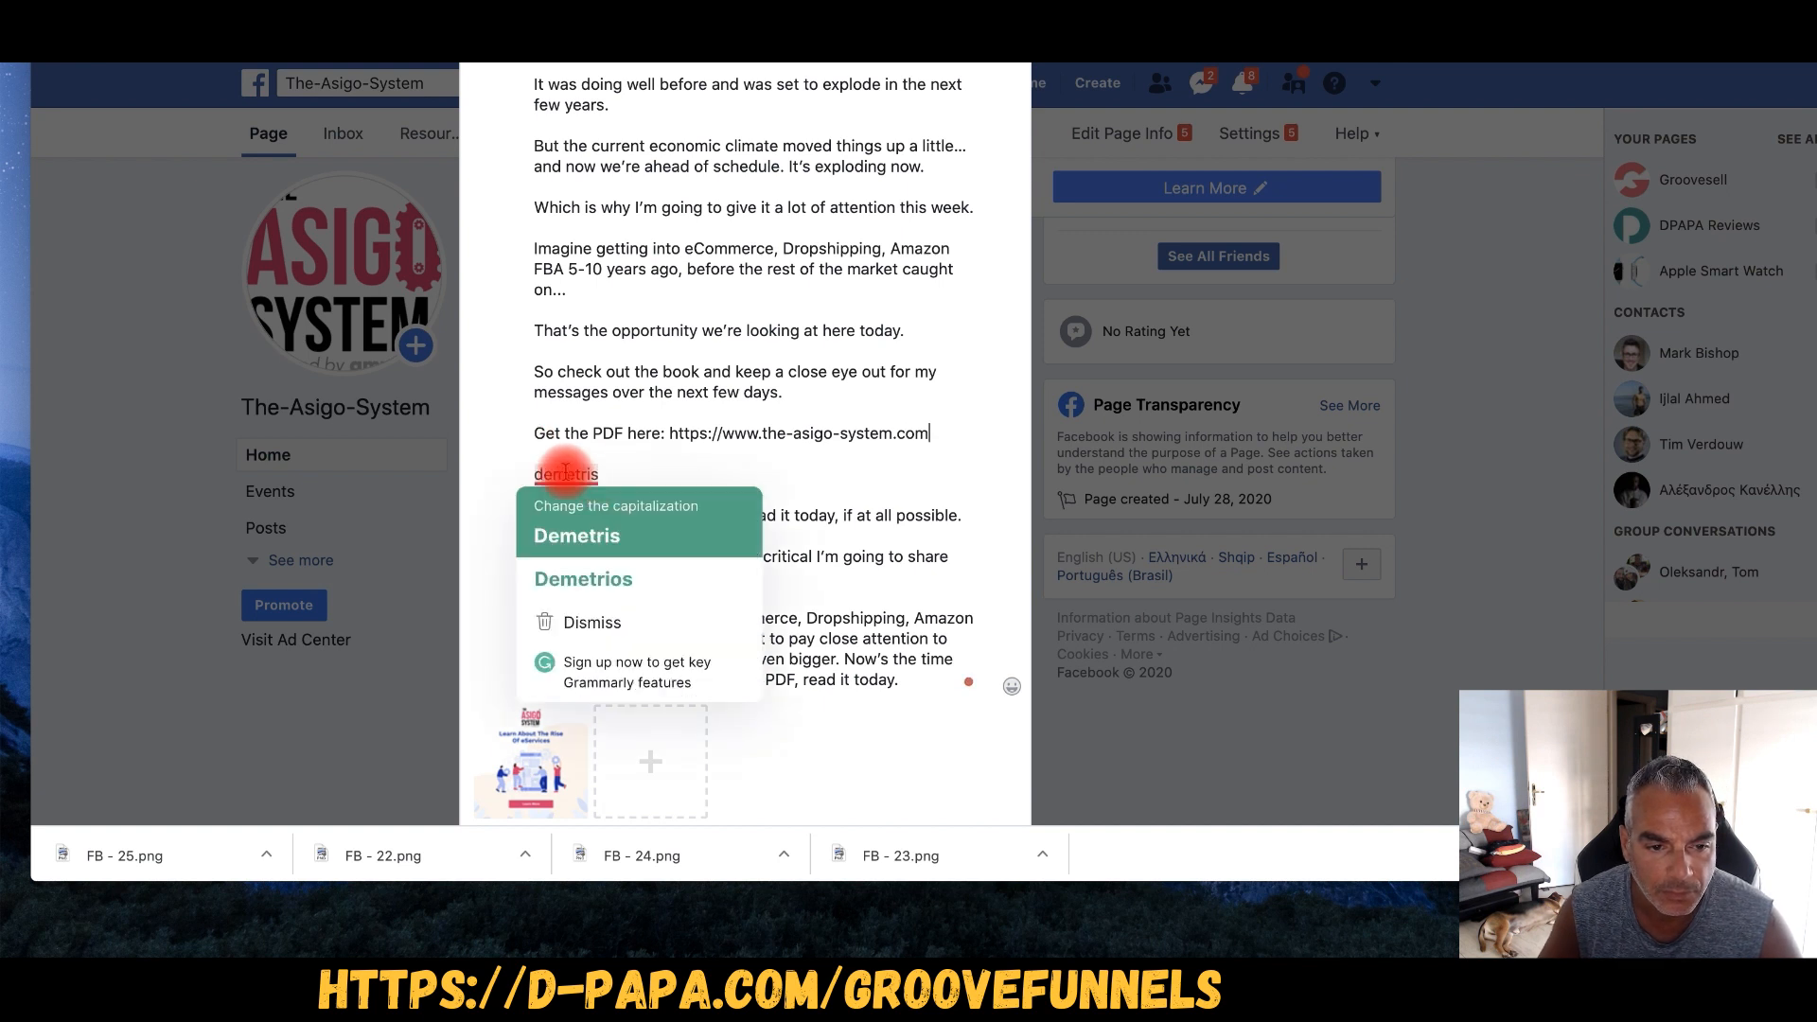
{"action": "left_click_drag", "start_coordinate": [555, 455], "coordinate": [841, 589]}
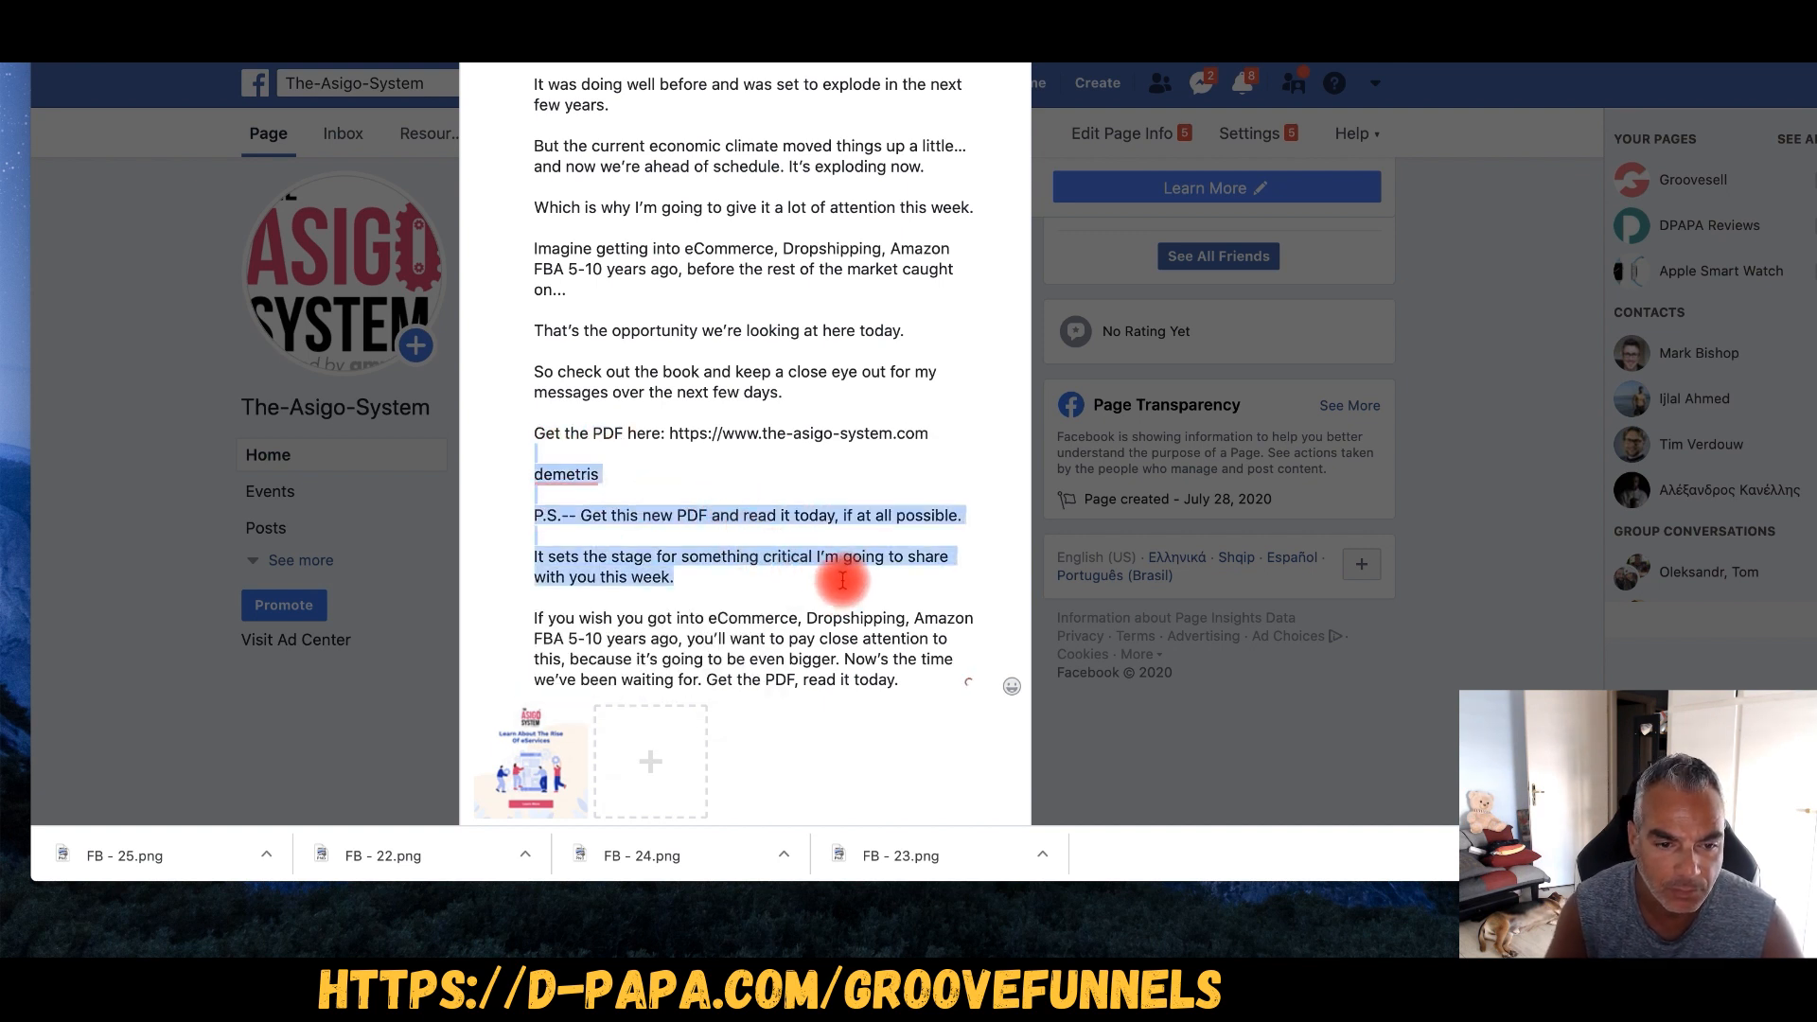
{"action": "key", "text": "BackSpace"}
{"action": "key", "text": "Return"}
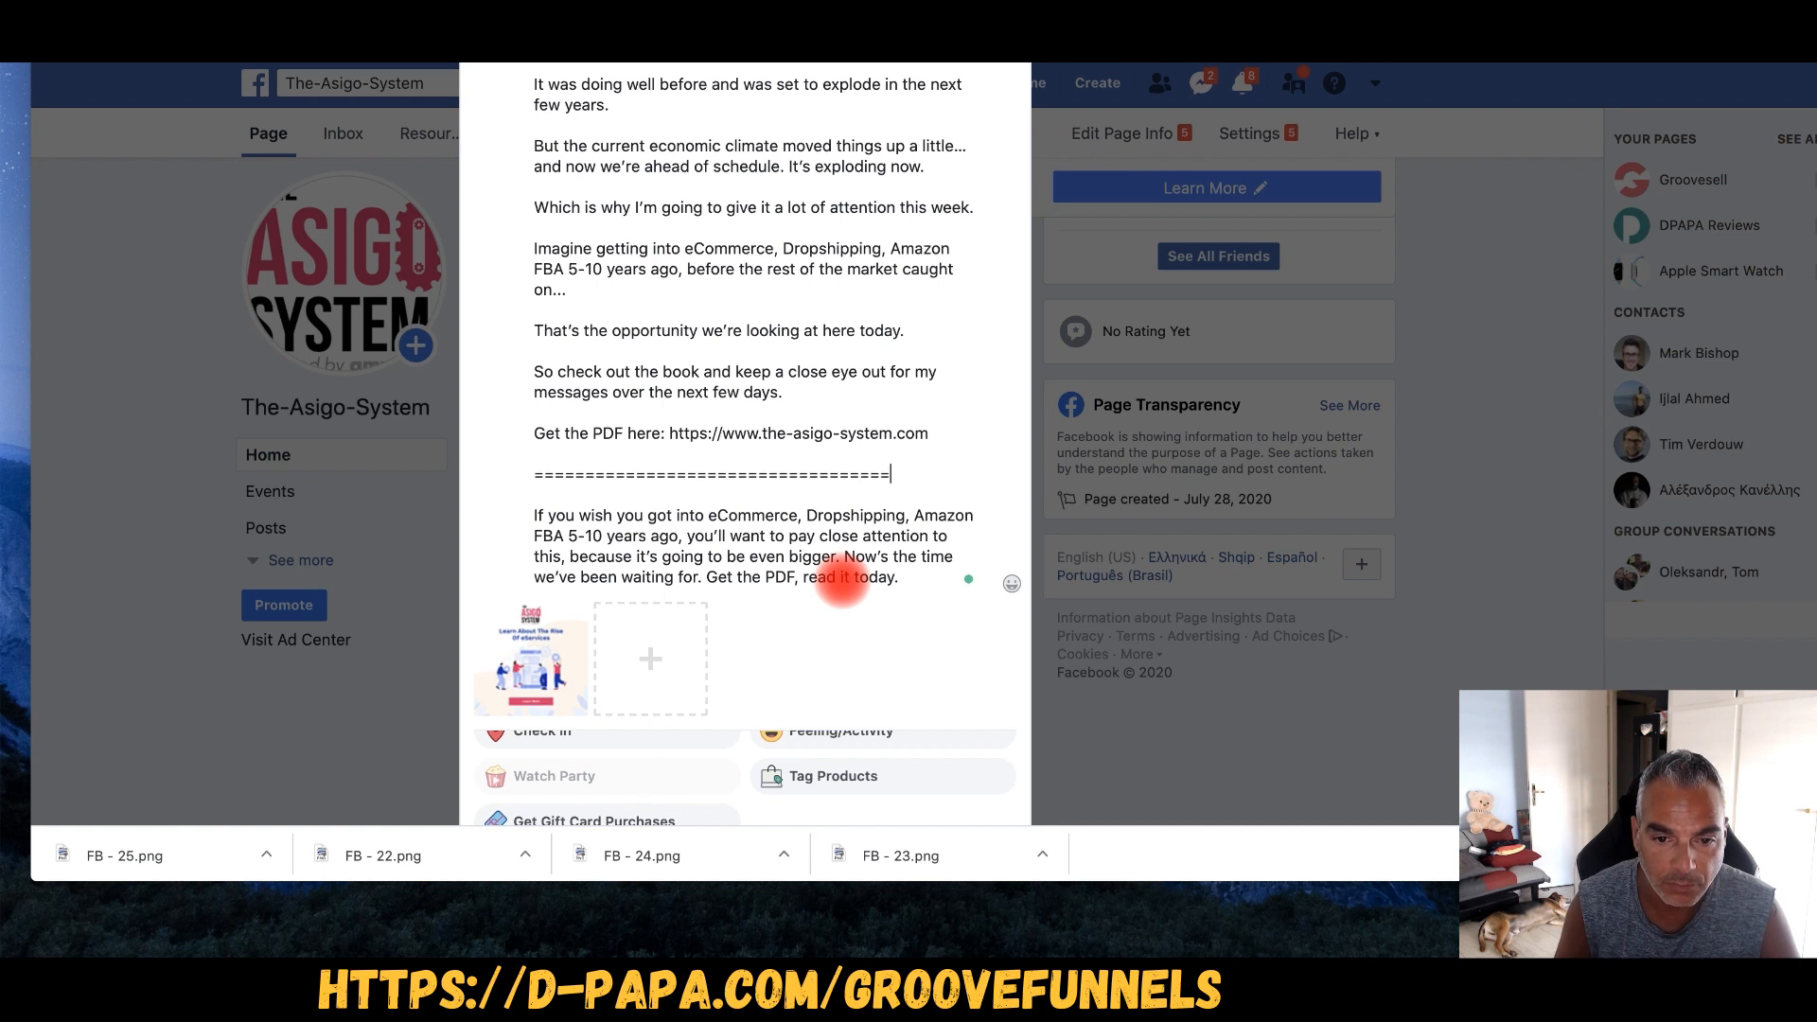
- Copy the ===== separator and paste it below the 'read it today.' paragraph
{"action": "left_click_drag", "start_coordinate": [969, 474], "coordinate": [528, 471]}
{"action": "key", "text": "ctrl+c"}
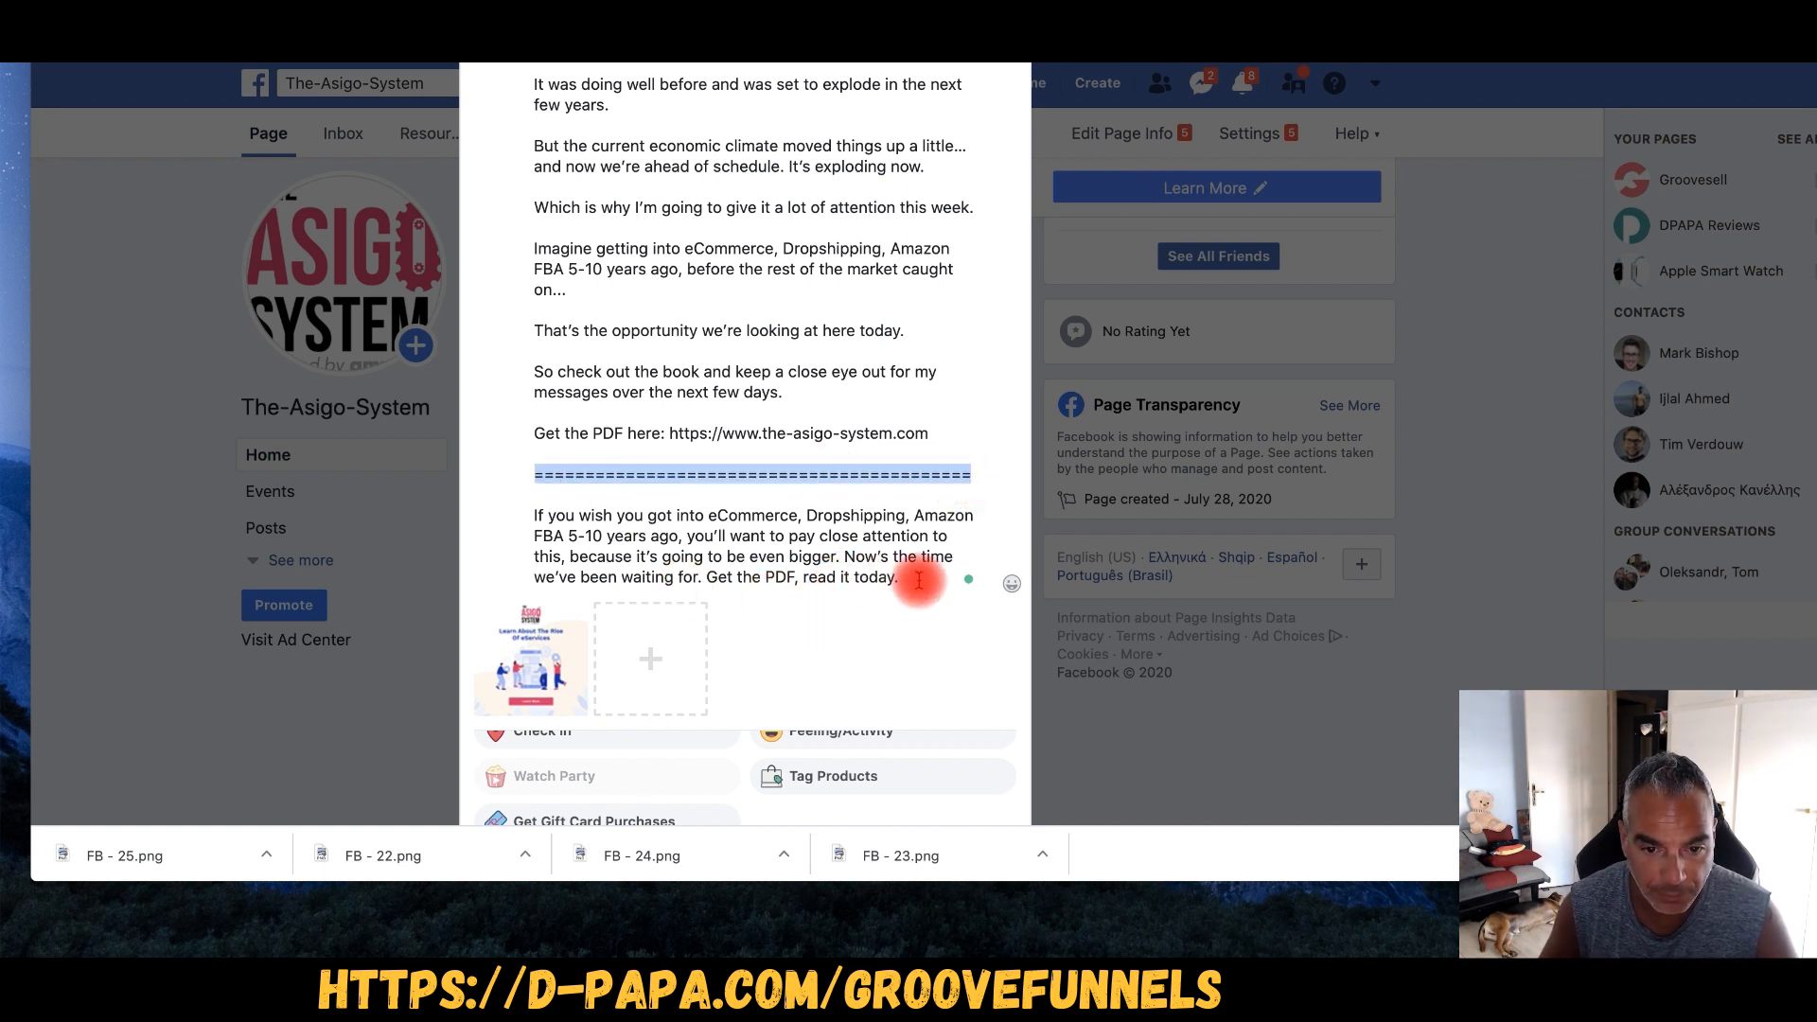
{"action": "left_click", "coordinate": [923, 578]}
{"action": "key", "text": "Return"}
{"action": "key", "text": "Return"}
{"action": "key", "text": "ctrl+v"}
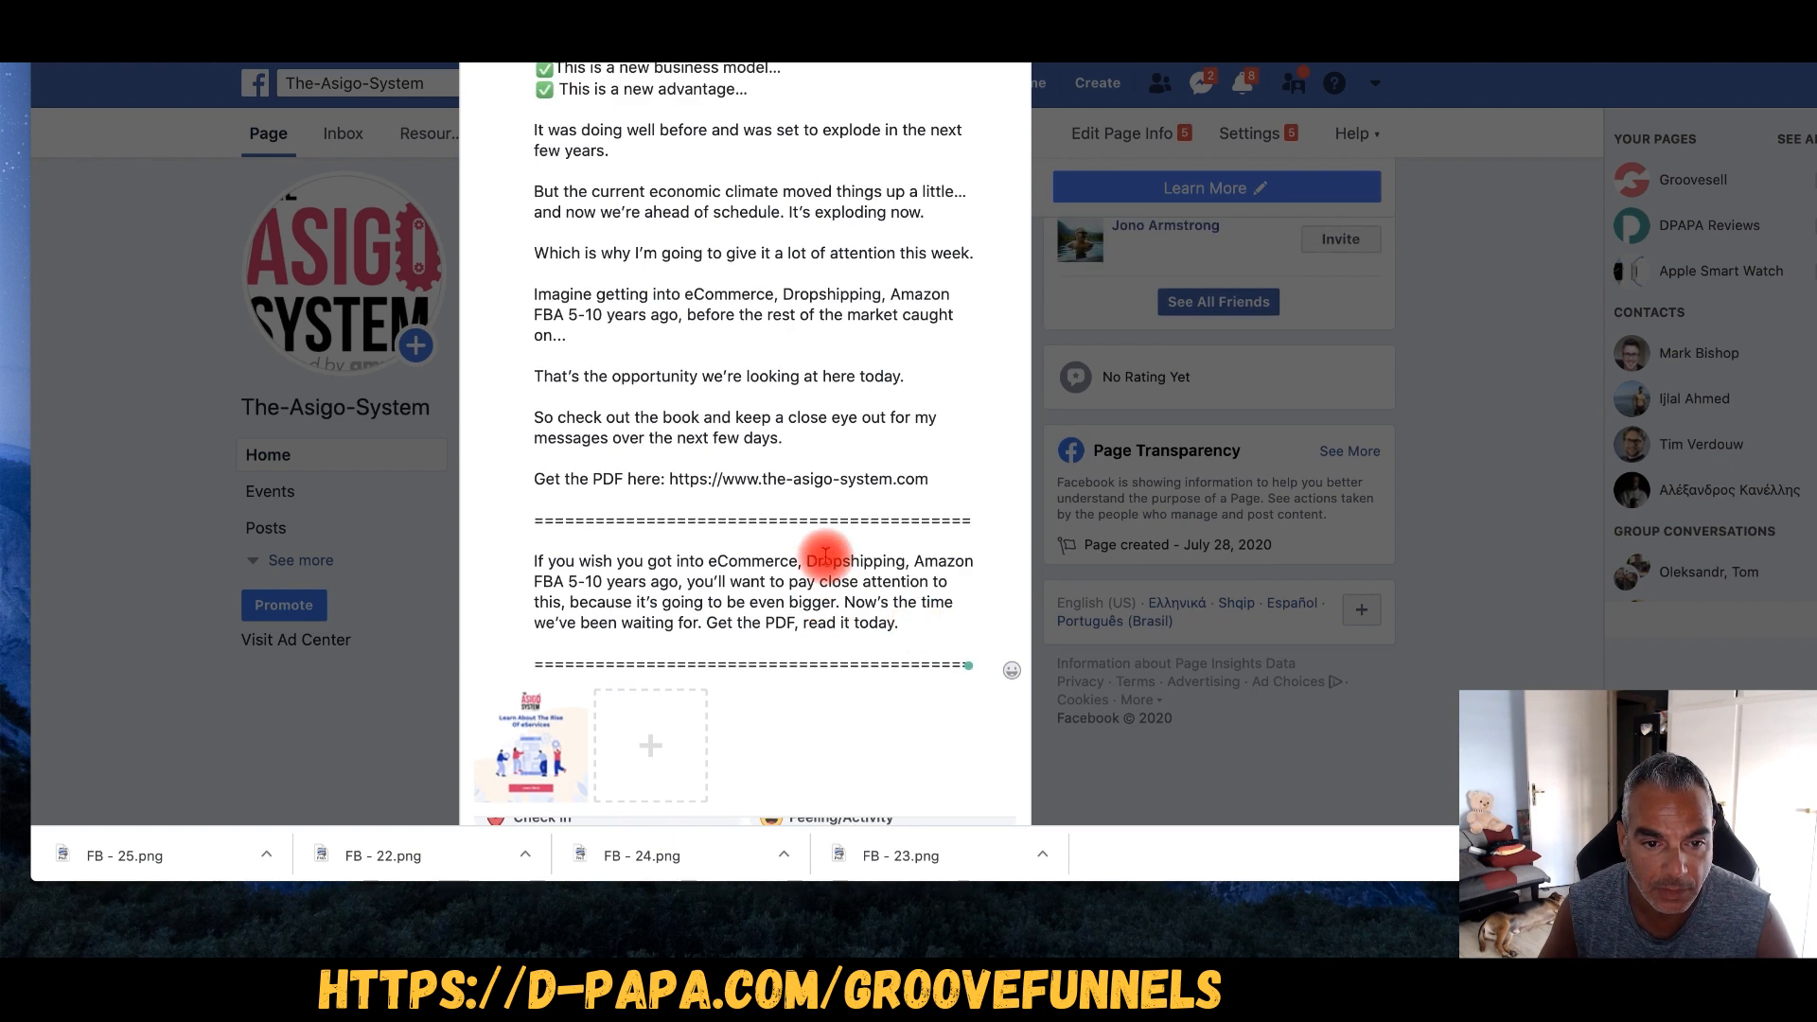
{"action": "scroll", "coordinate": [814, 559], "scroll_direction": "down", "scroll_amount": 5}
{"action": "scroll", "coordinate": [752, 345], "scroll_direction": "down", "scroll_amount": 2}
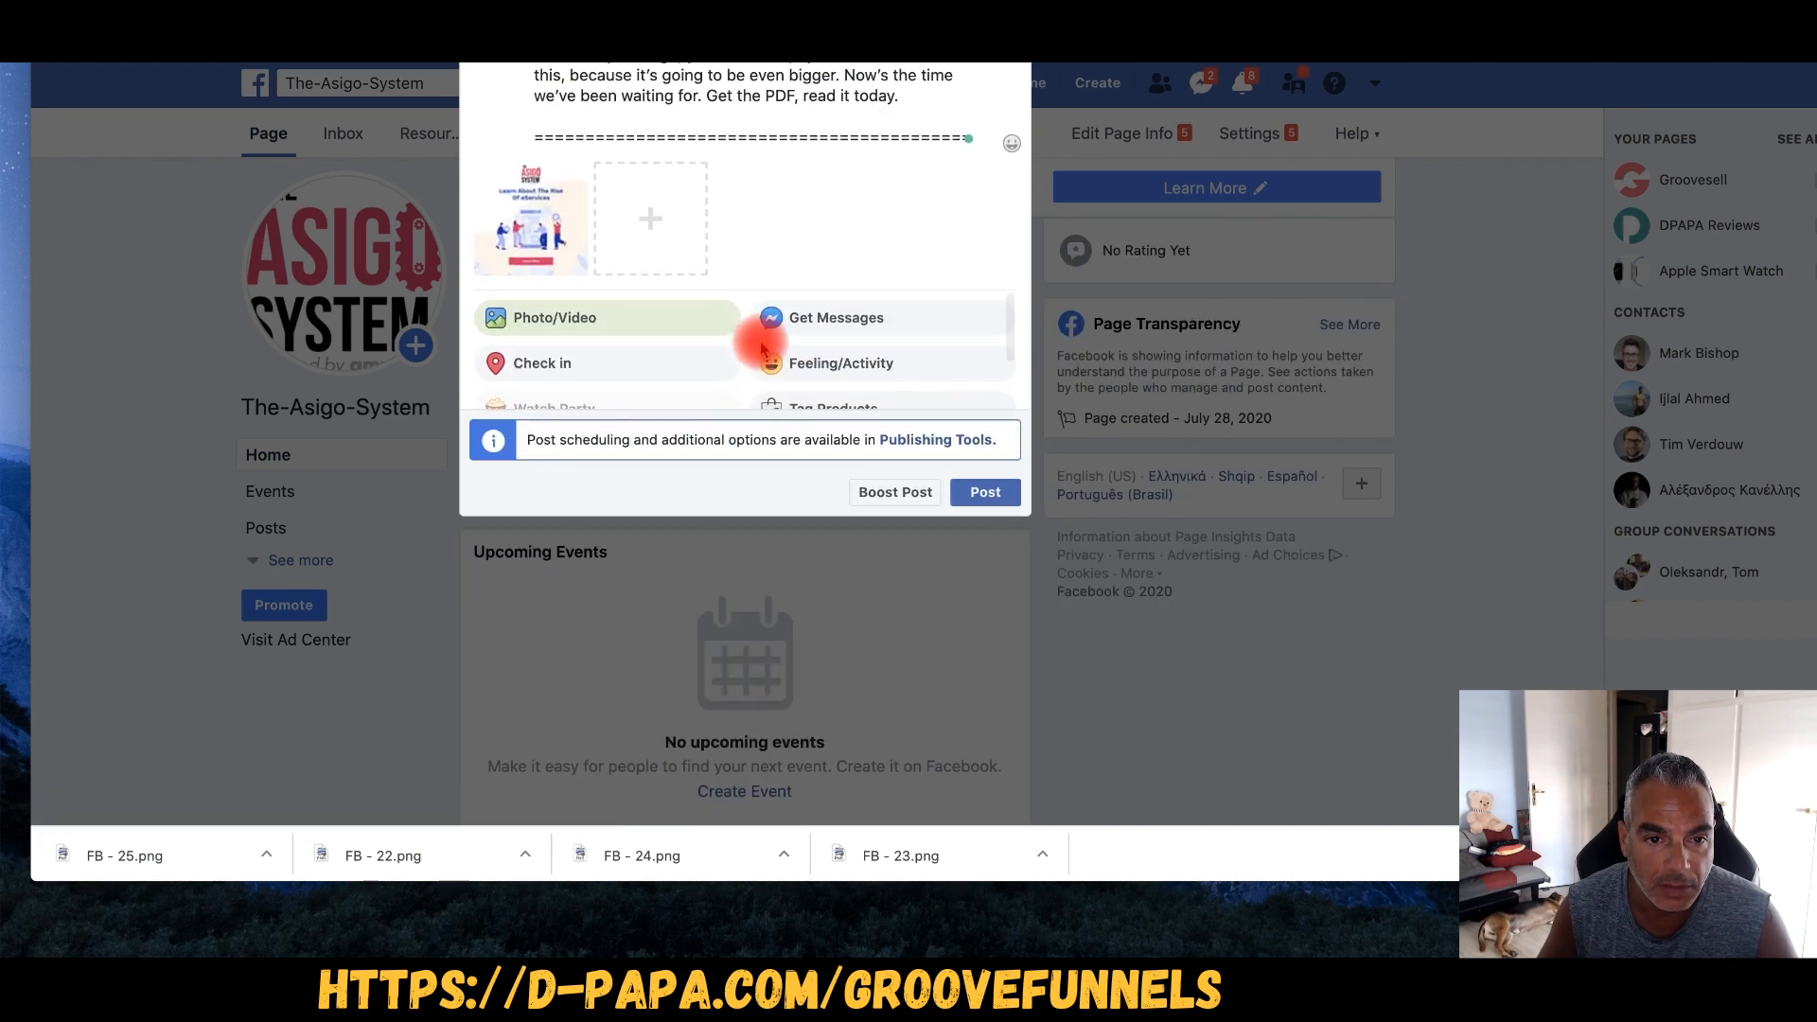
{"action": "scroll", "coordinate": [729, 350], "scroll_direction": "up", "scroll_amount": 3}
{"action": "scroll", "coordinate": [776, 414], "scroll_direction": "up", "scroll_amount": 2}
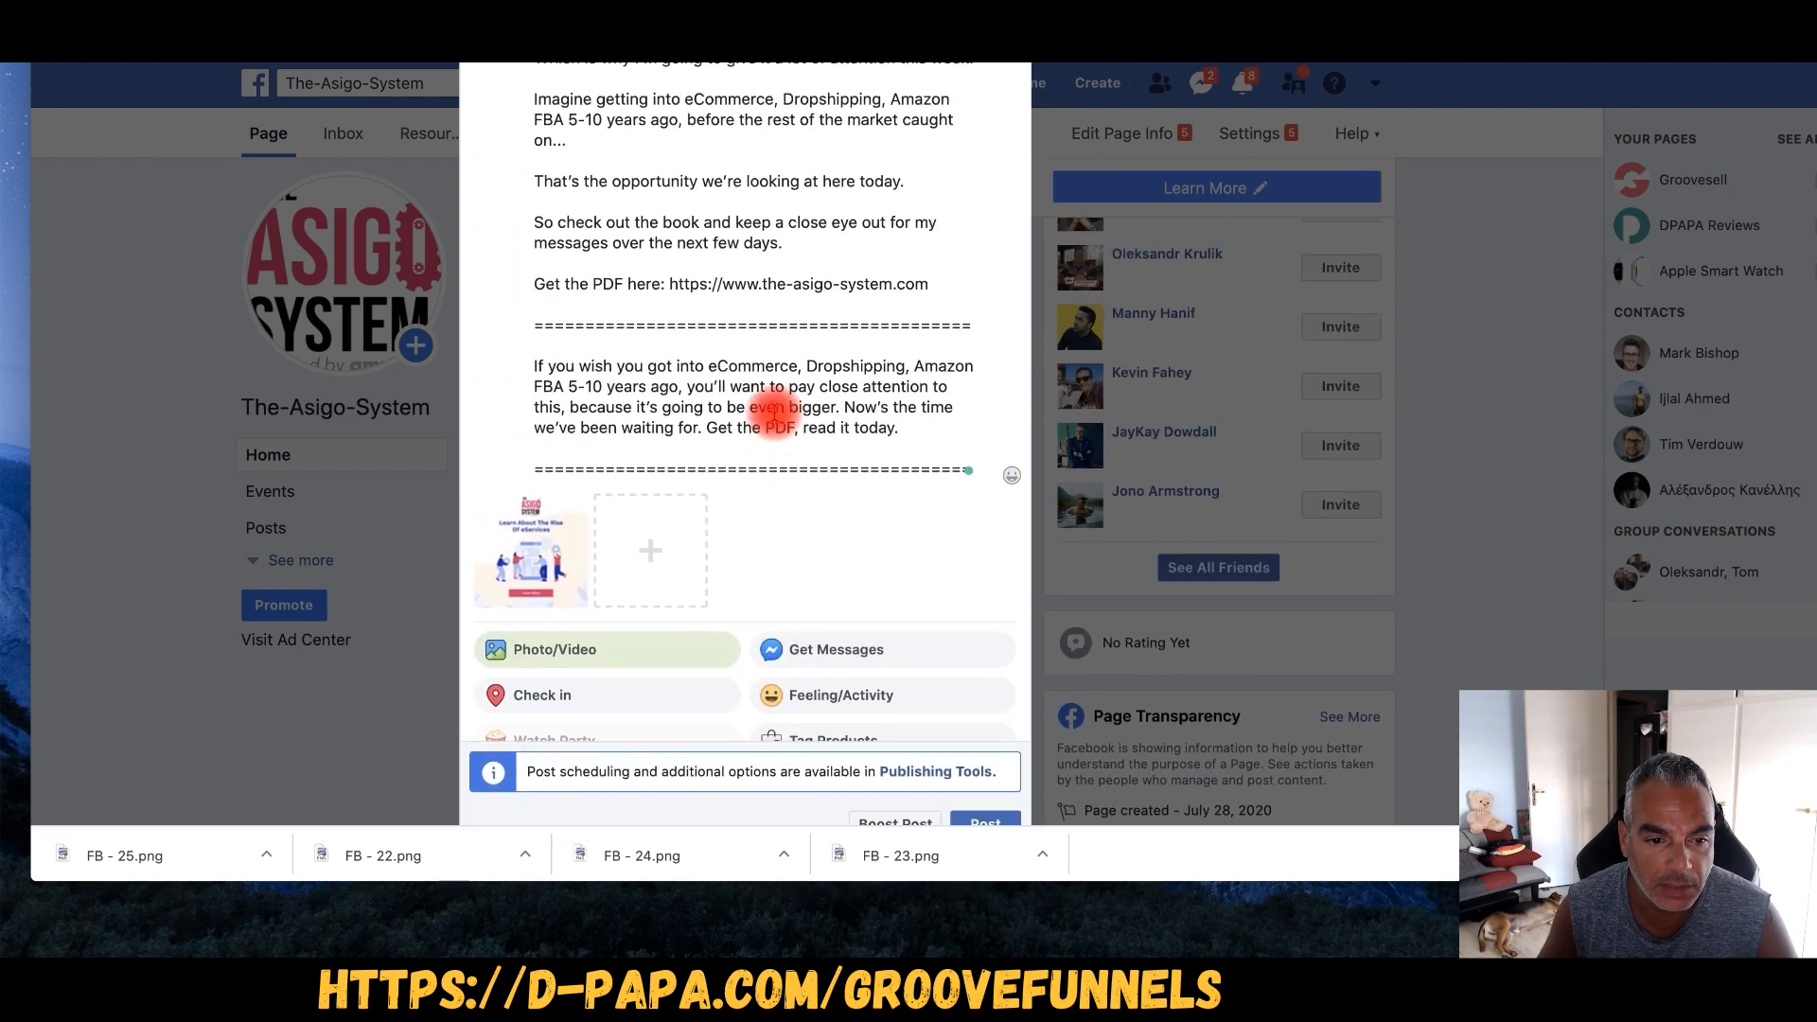
{"action": "scroll", "coordinate": [1004, 763], "scroll_direction": "down", "scroll_amount": 2}
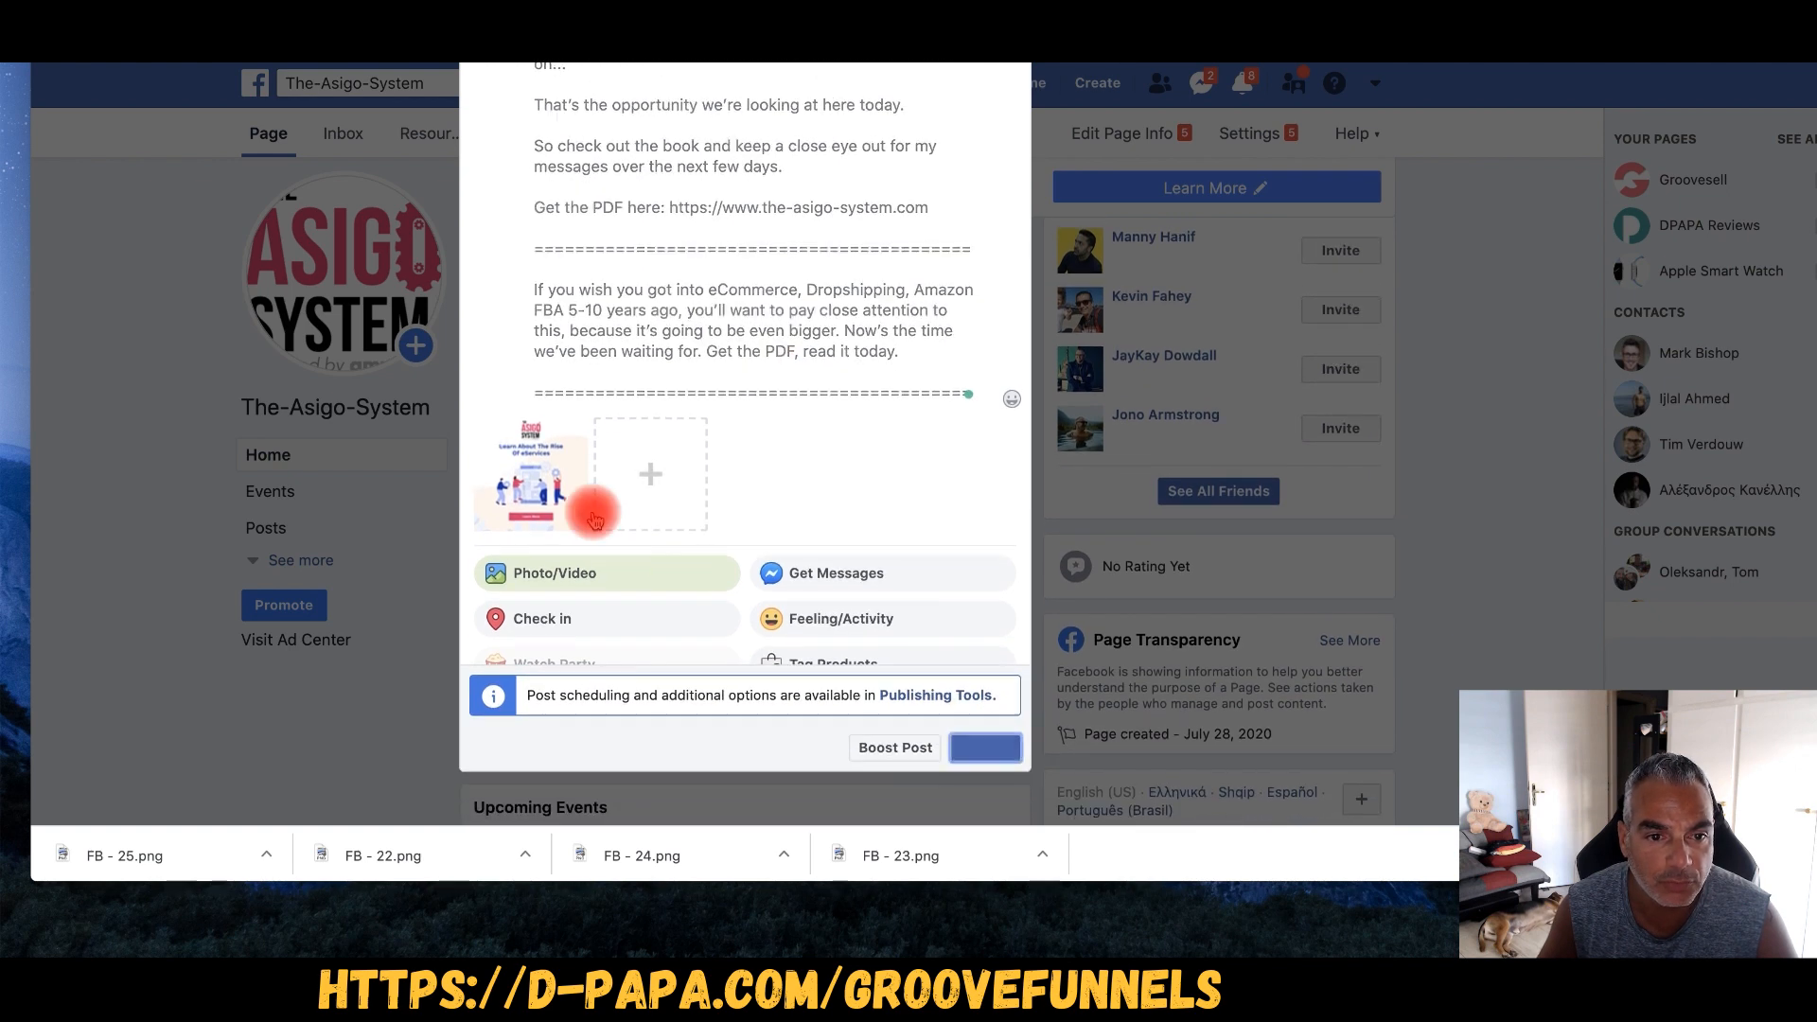
{"action": "scroll", "coordinate": [588, 508], "scroll_direction": "up", "scroll_amount": 5}
{"action": "scroll", "coordinate": [592, 511], "scroll_direction": "up", "scroll_amount": 4}
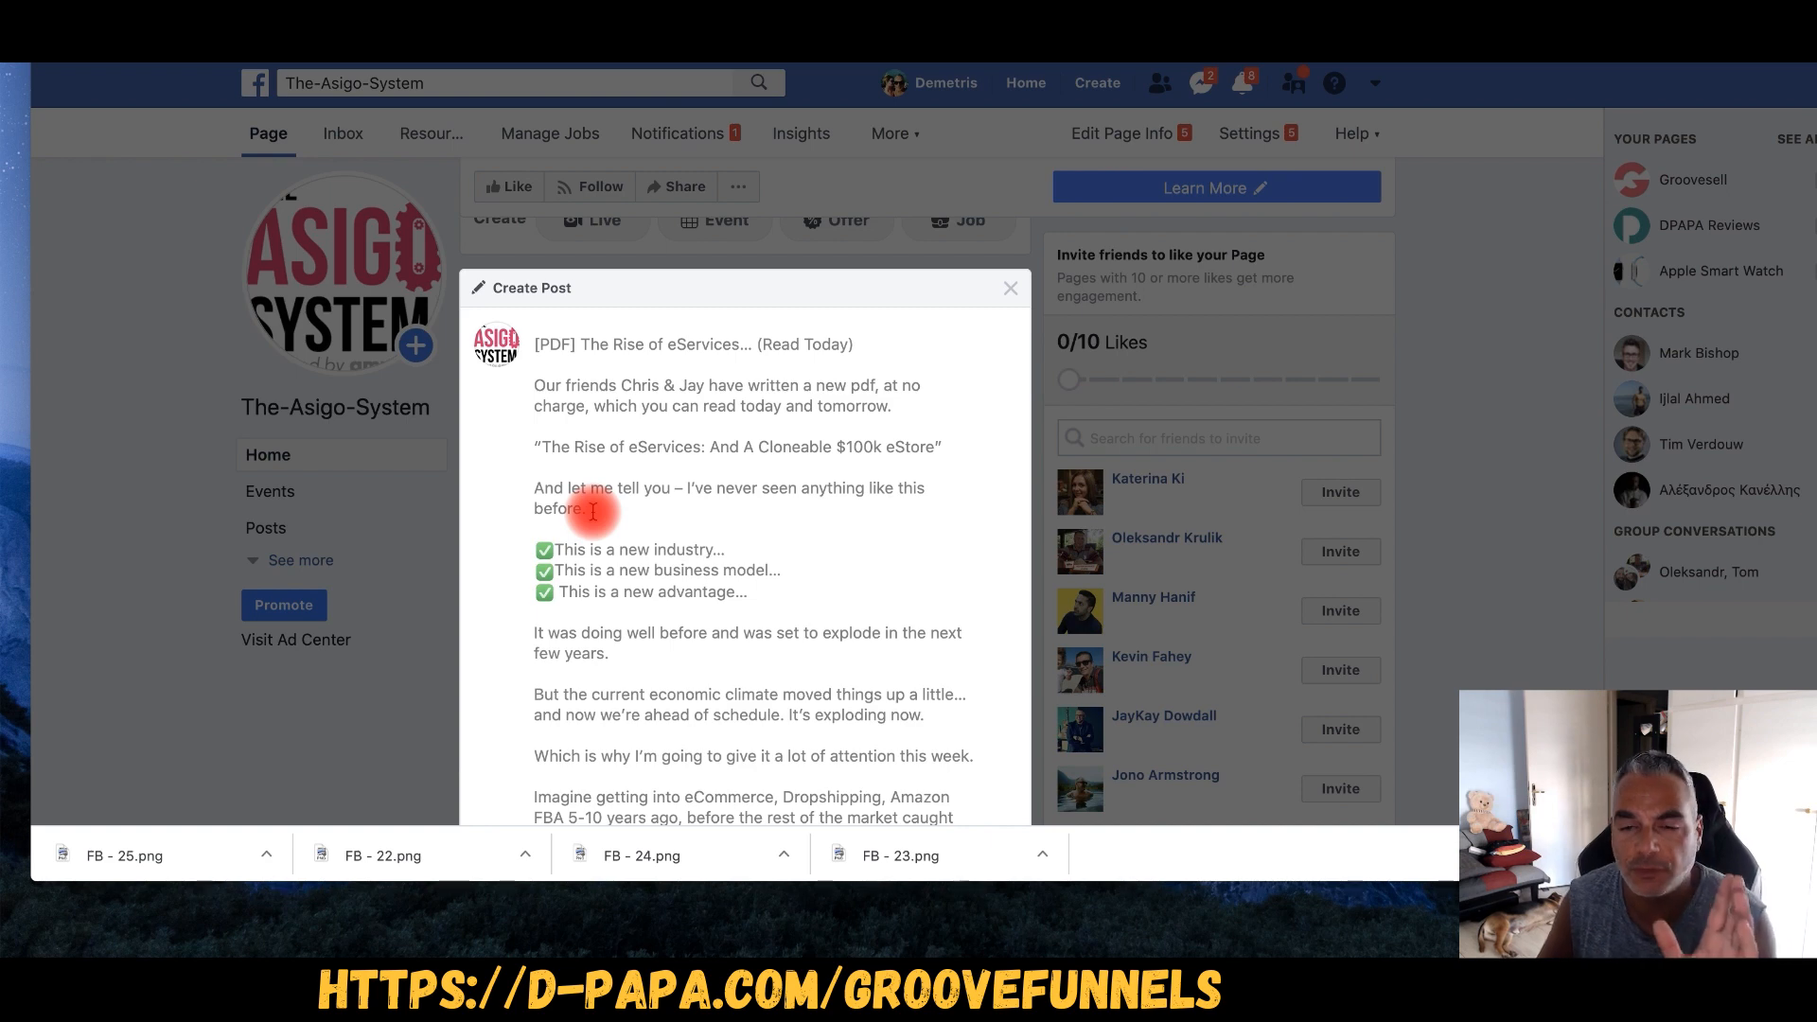
- Publish the '[PDF] The Rise of eServices… (Read Today)' post to the page
{"action": "key", "text": "Escape"}
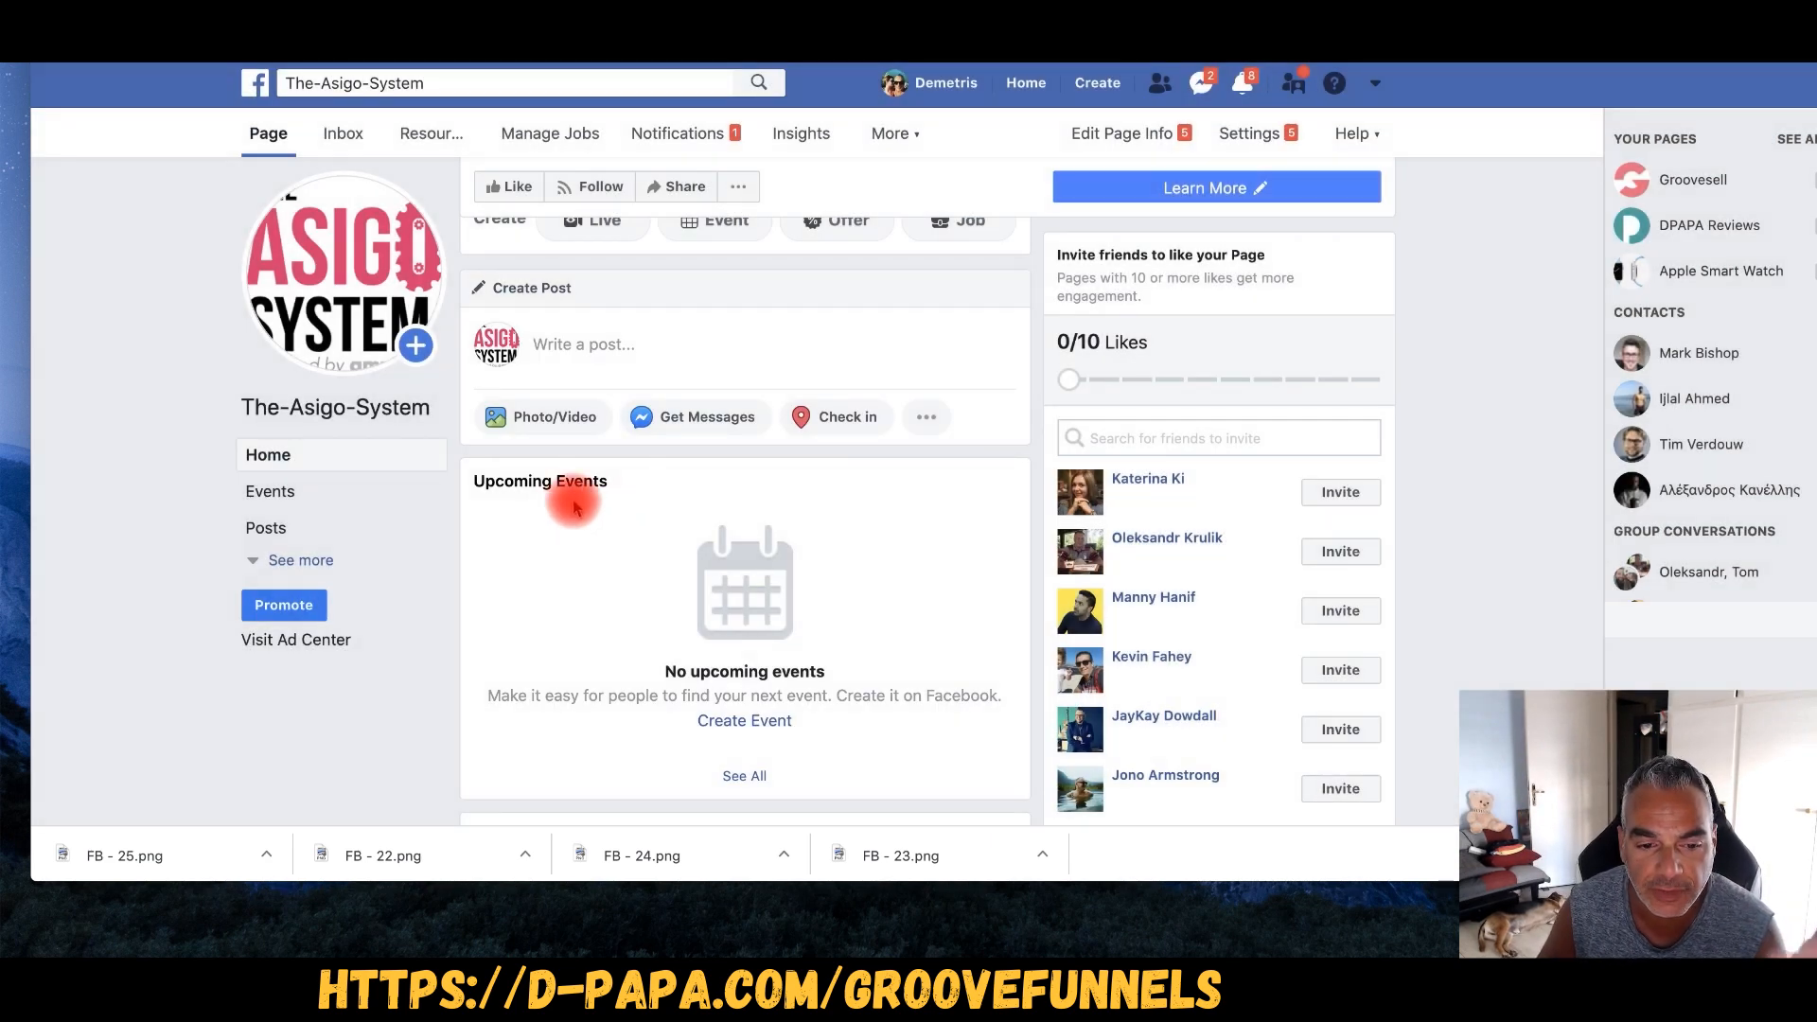
{"action": "scroll", "coordinate": [573, 502], "scroll_direction": "down", "scroll_amount": 6}
{"action": "scroll", "coordinate": [573, 509], "scroll_direction": "down", "scroll_amount": 8}
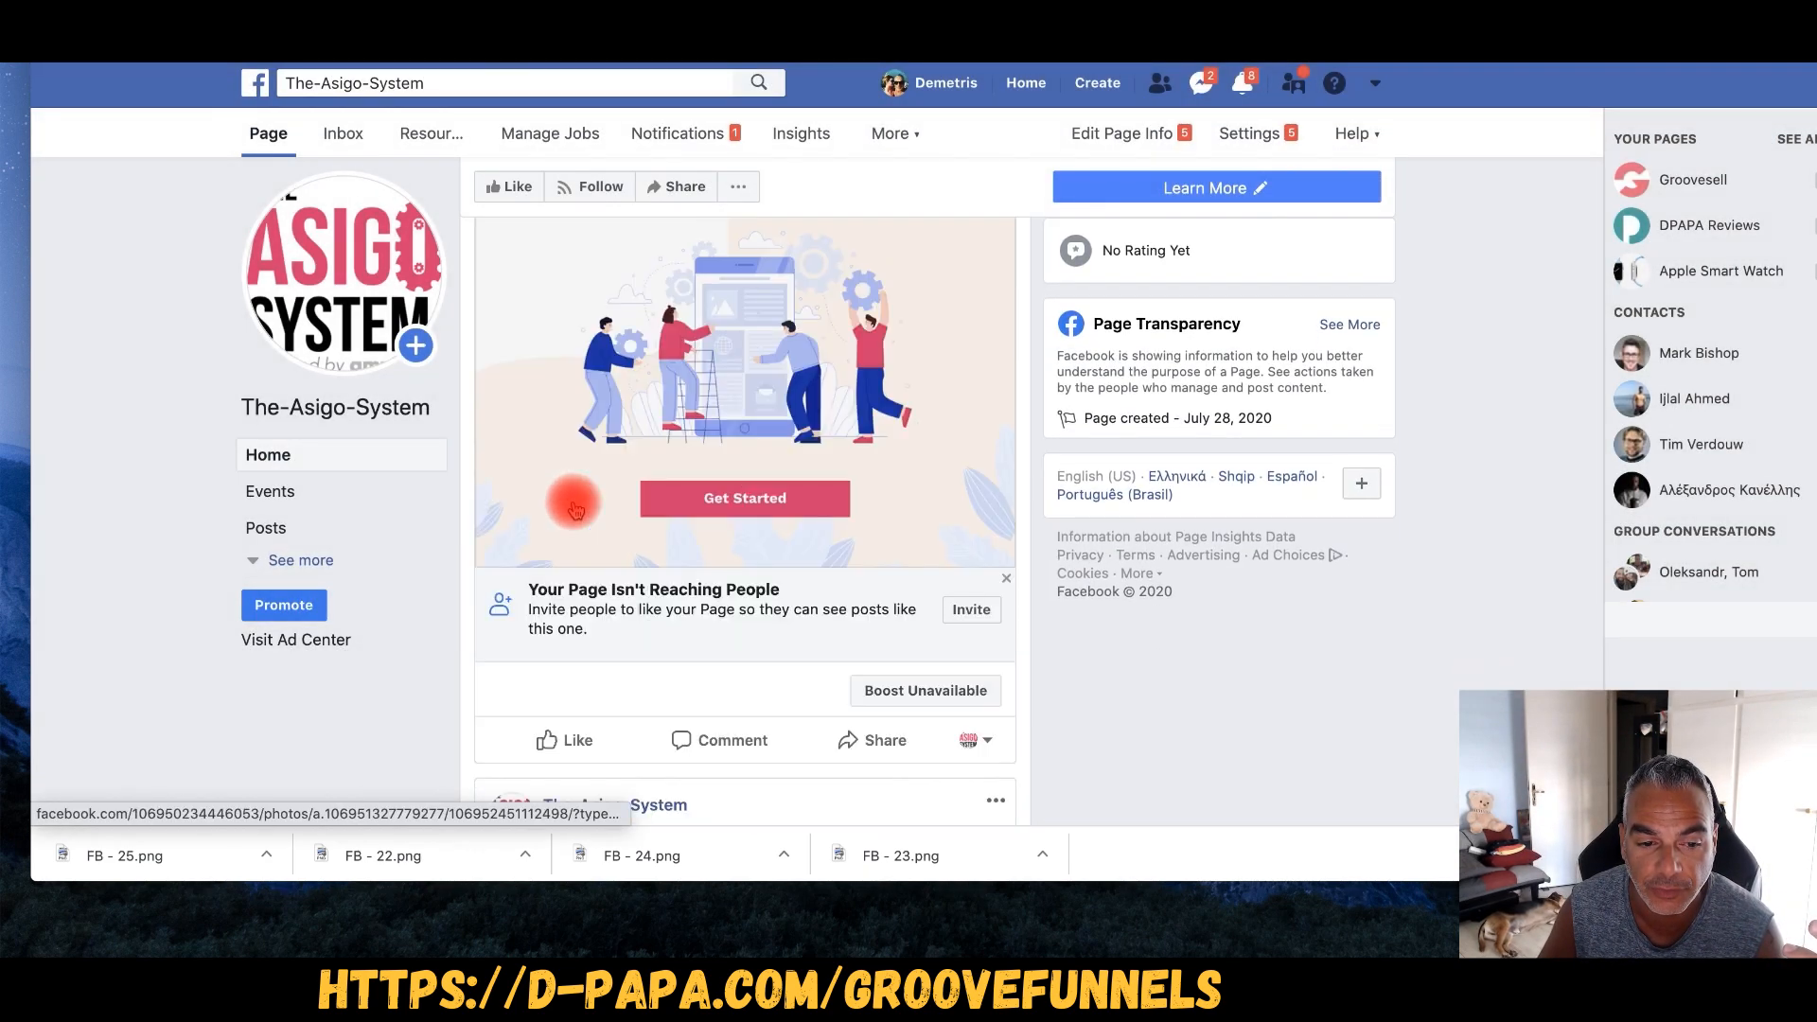
{"action": "scroll", "coordinate": [572, 505], "scroll_direction": "up", "scroll_amount": 10}
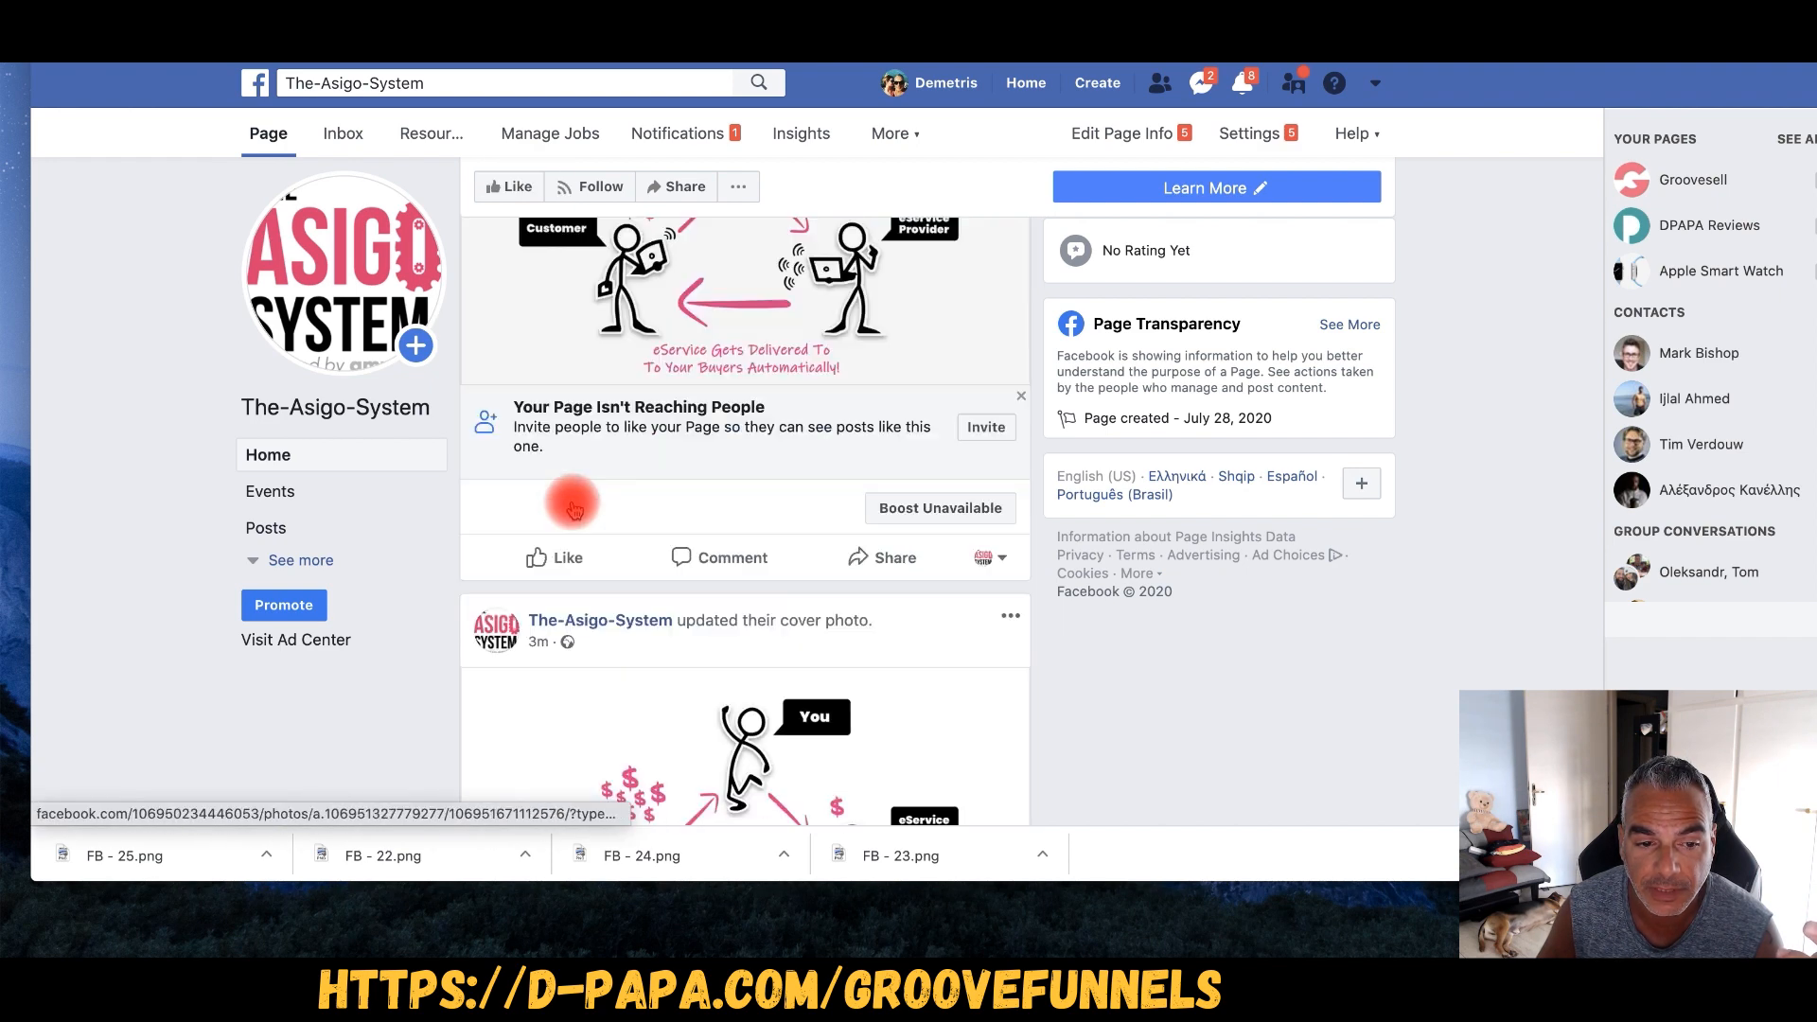
{"action": "scroll", "coordinate": [572, 502], "scroll_direction": "up", "scroll_amount": 3}
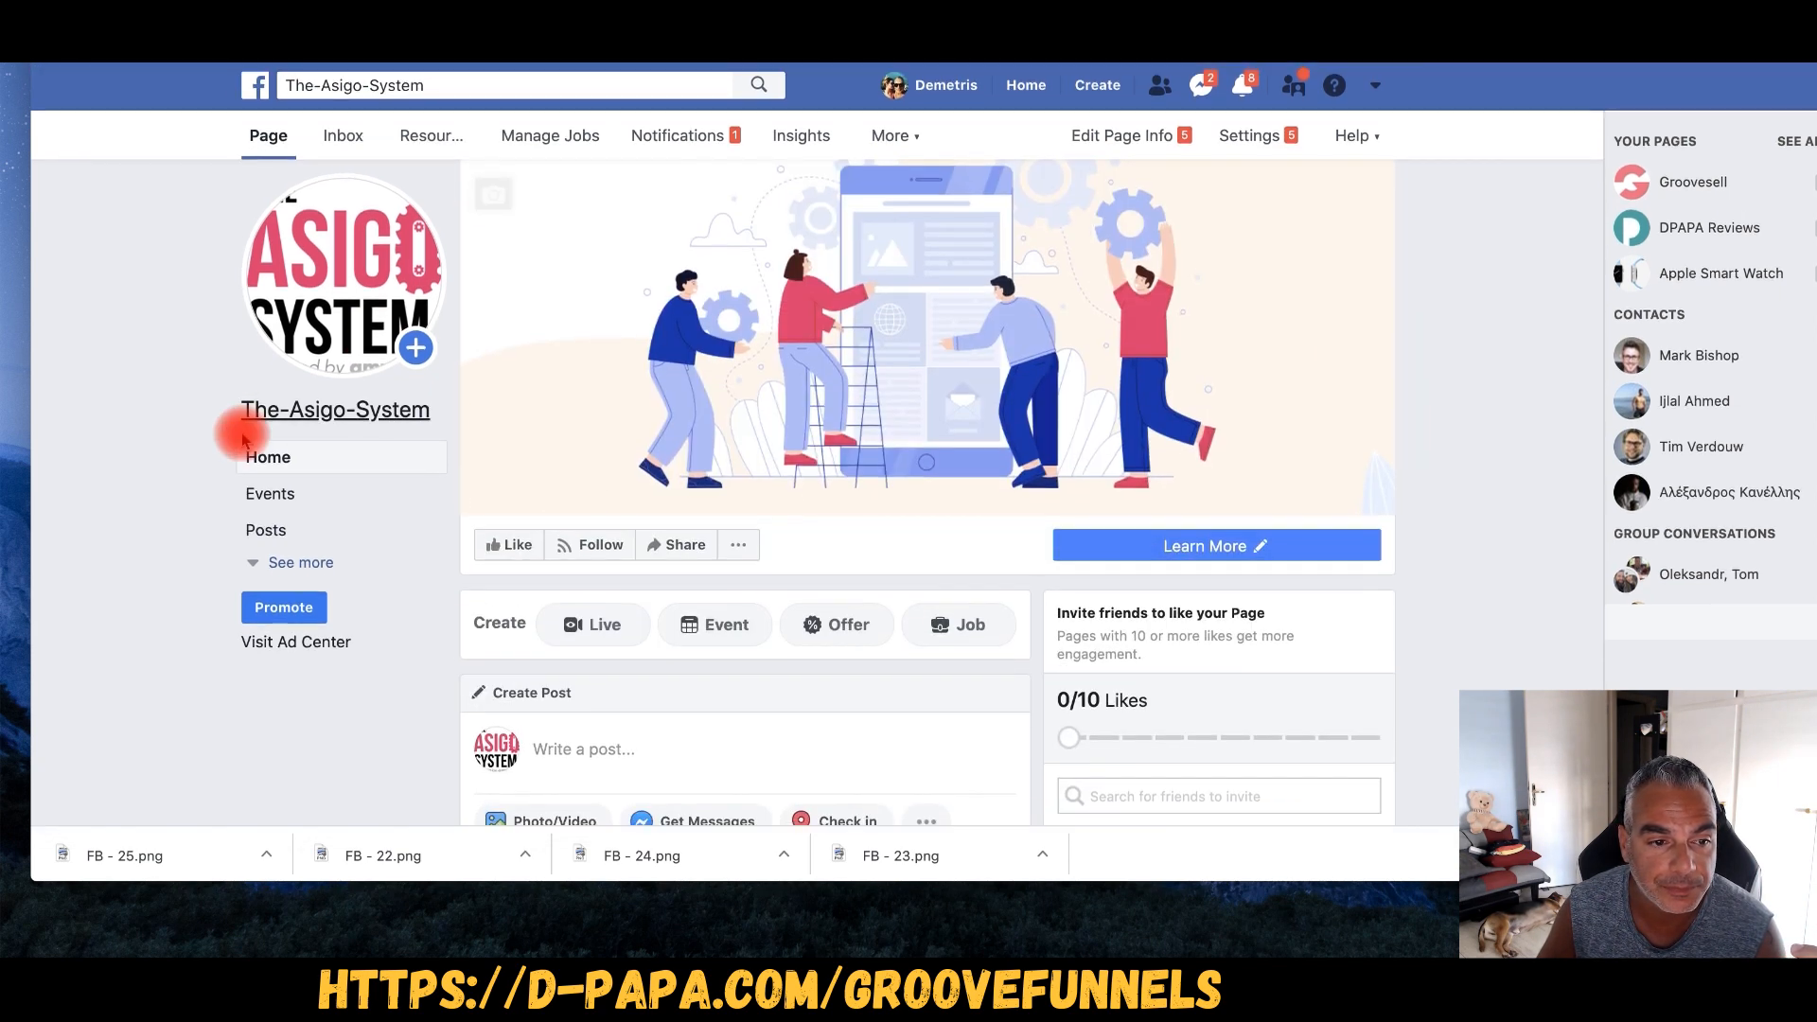
- Reload the page and scroll to confirm the post appears in the Posts feed
{"action": "left_click", "coordinate": [278, 412]}
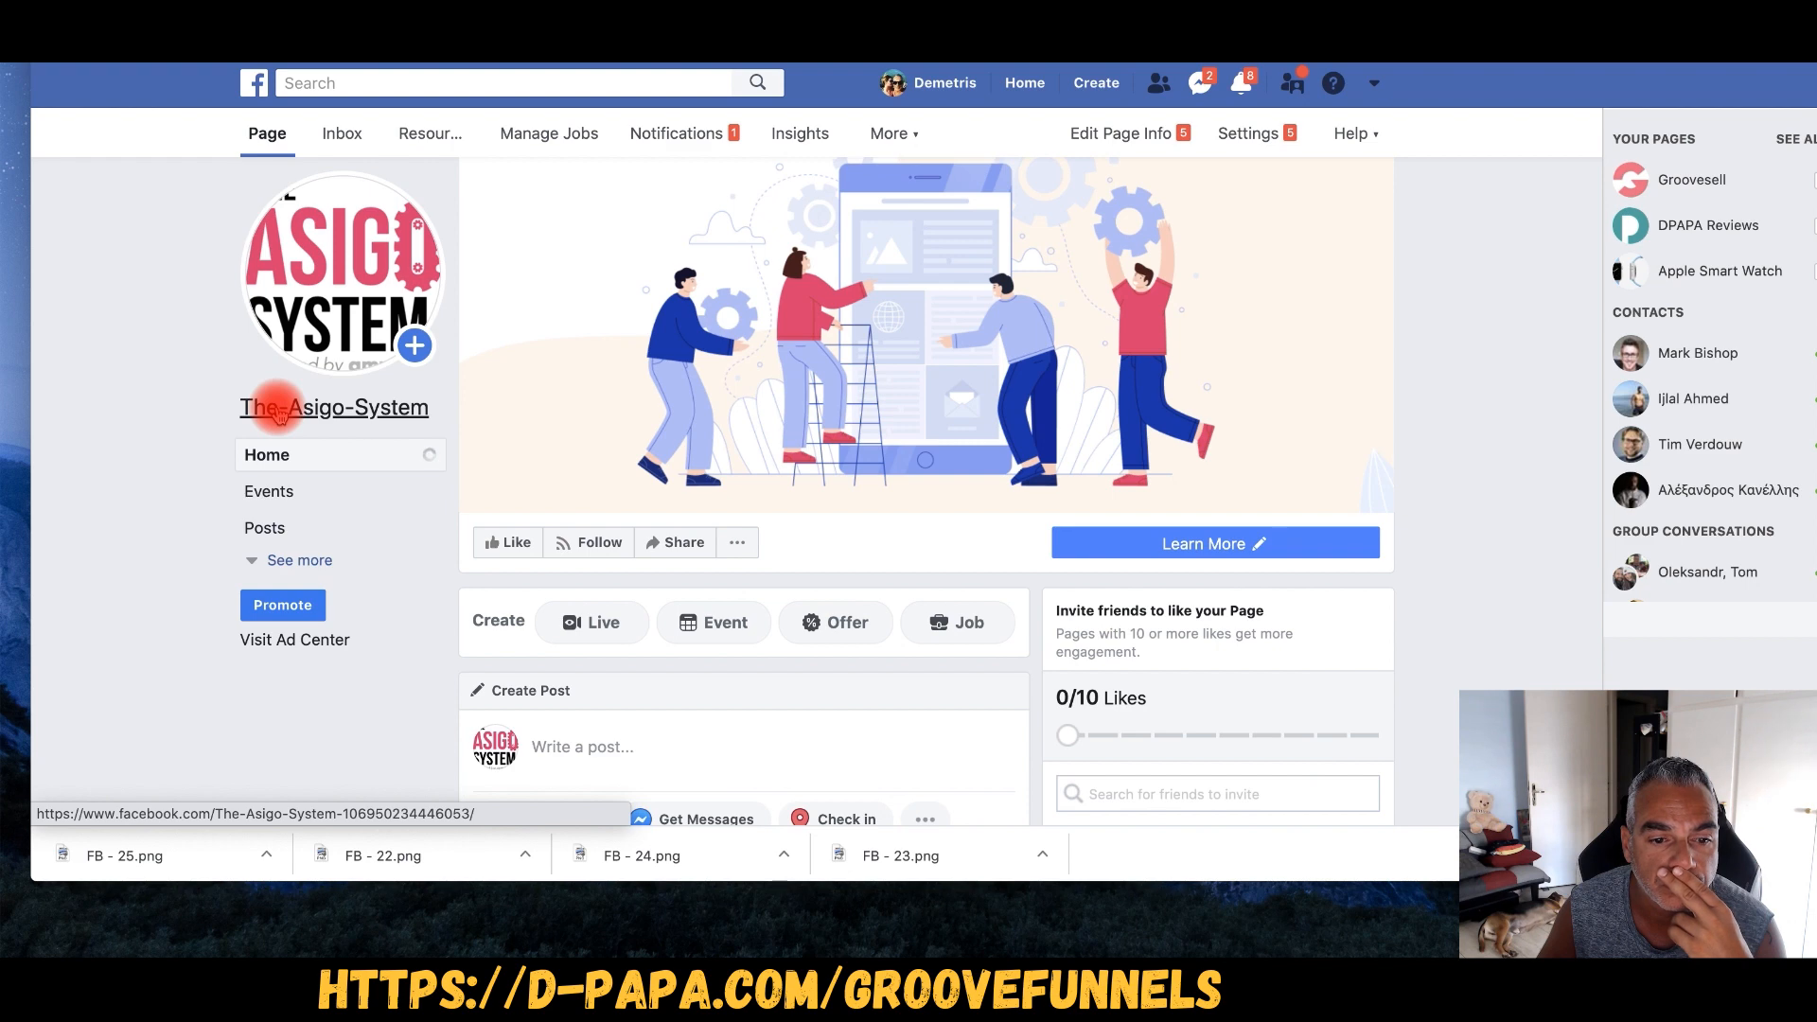
{"action": "scroll", "coordinate": [712, 468], "scroll_direction": "down", "scroll_amount": 2}
{"action": "scroll", "coordinate": [707, 461], "scroll_direction": "down", "scroll_amount": 15}
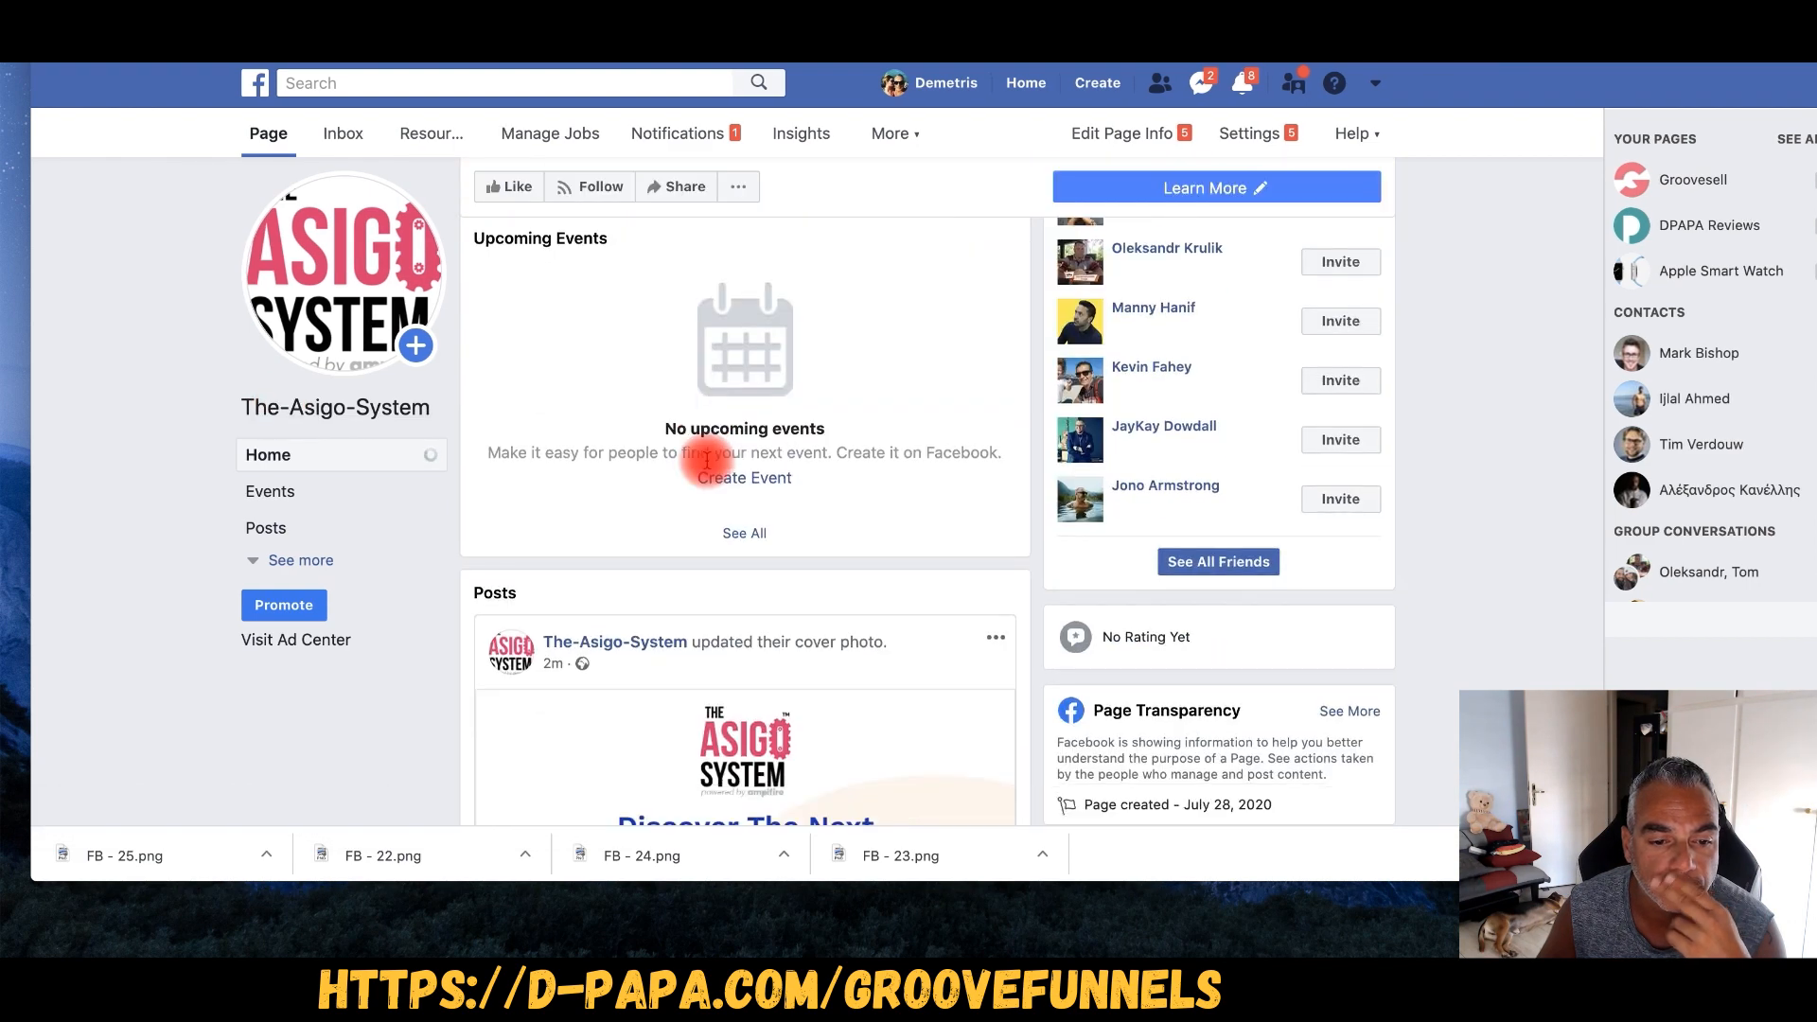
{"action": "scroll", "coordinate": [705, 466], "scroll_direction": "down", "scroll_amount": 10}
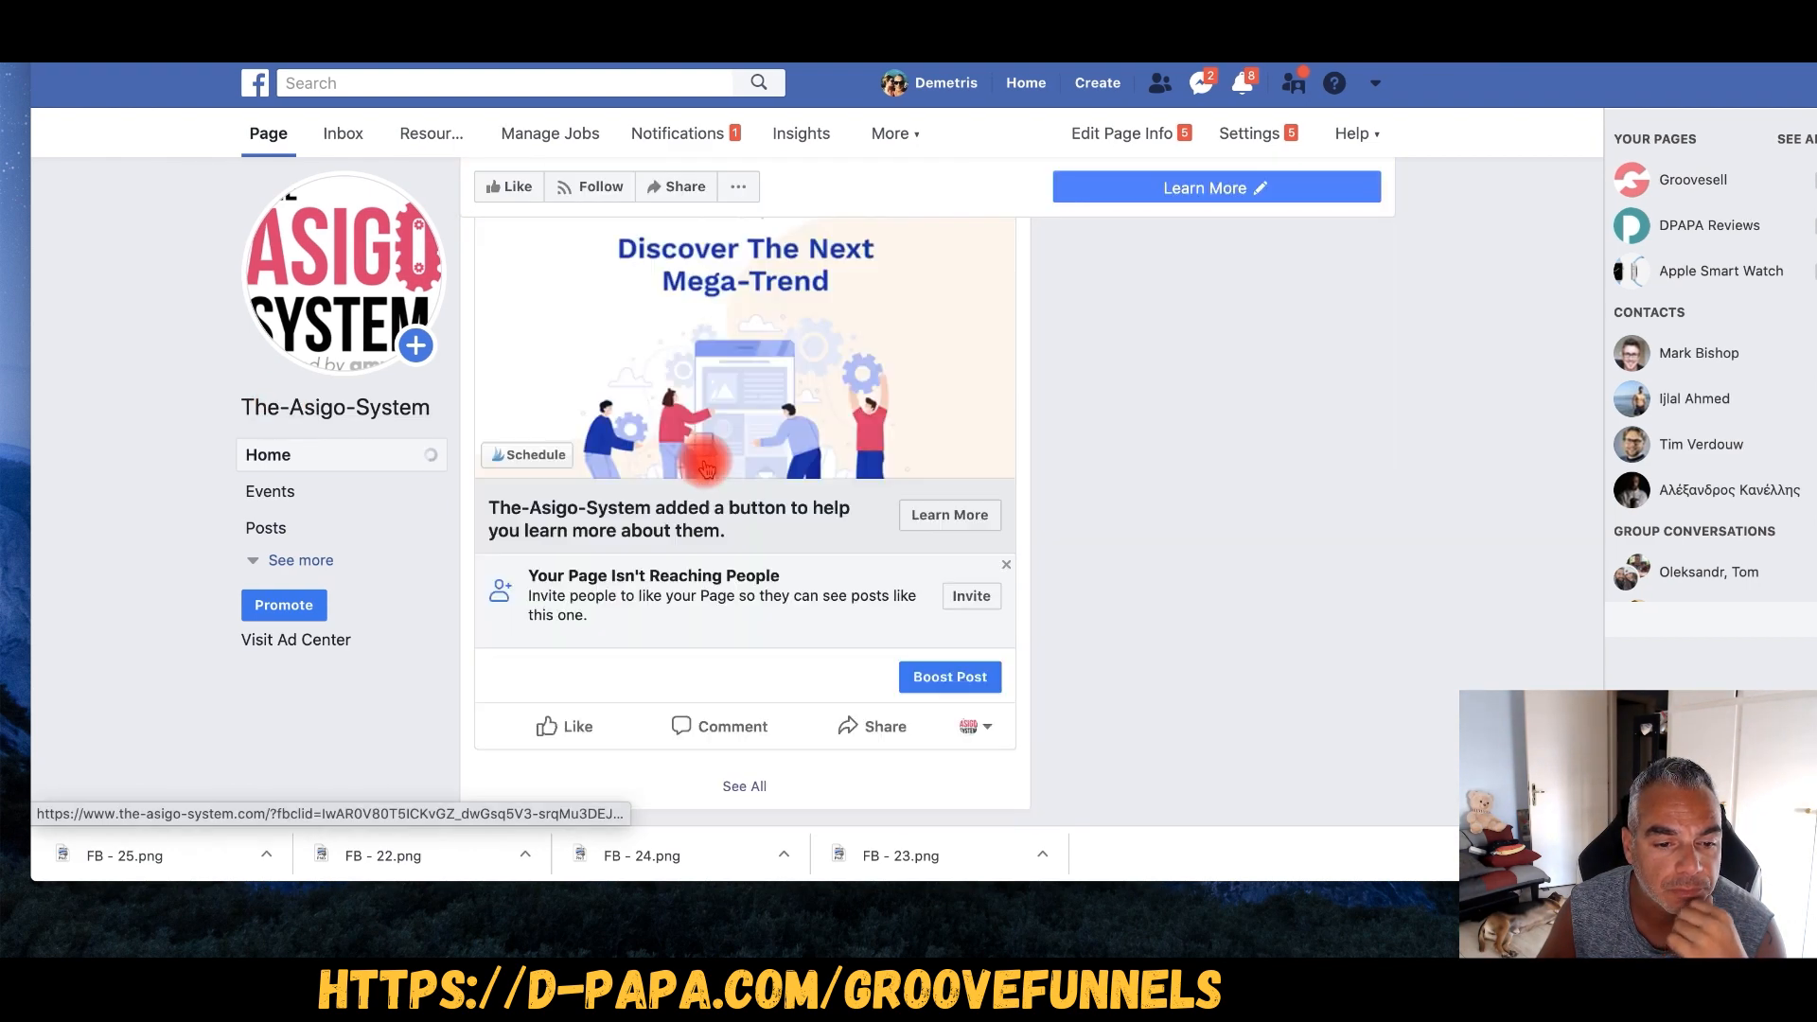
{"action": "scroll", "coordinate": [705, 466], "scroll_direction": "down", "scroll_amount": 10}
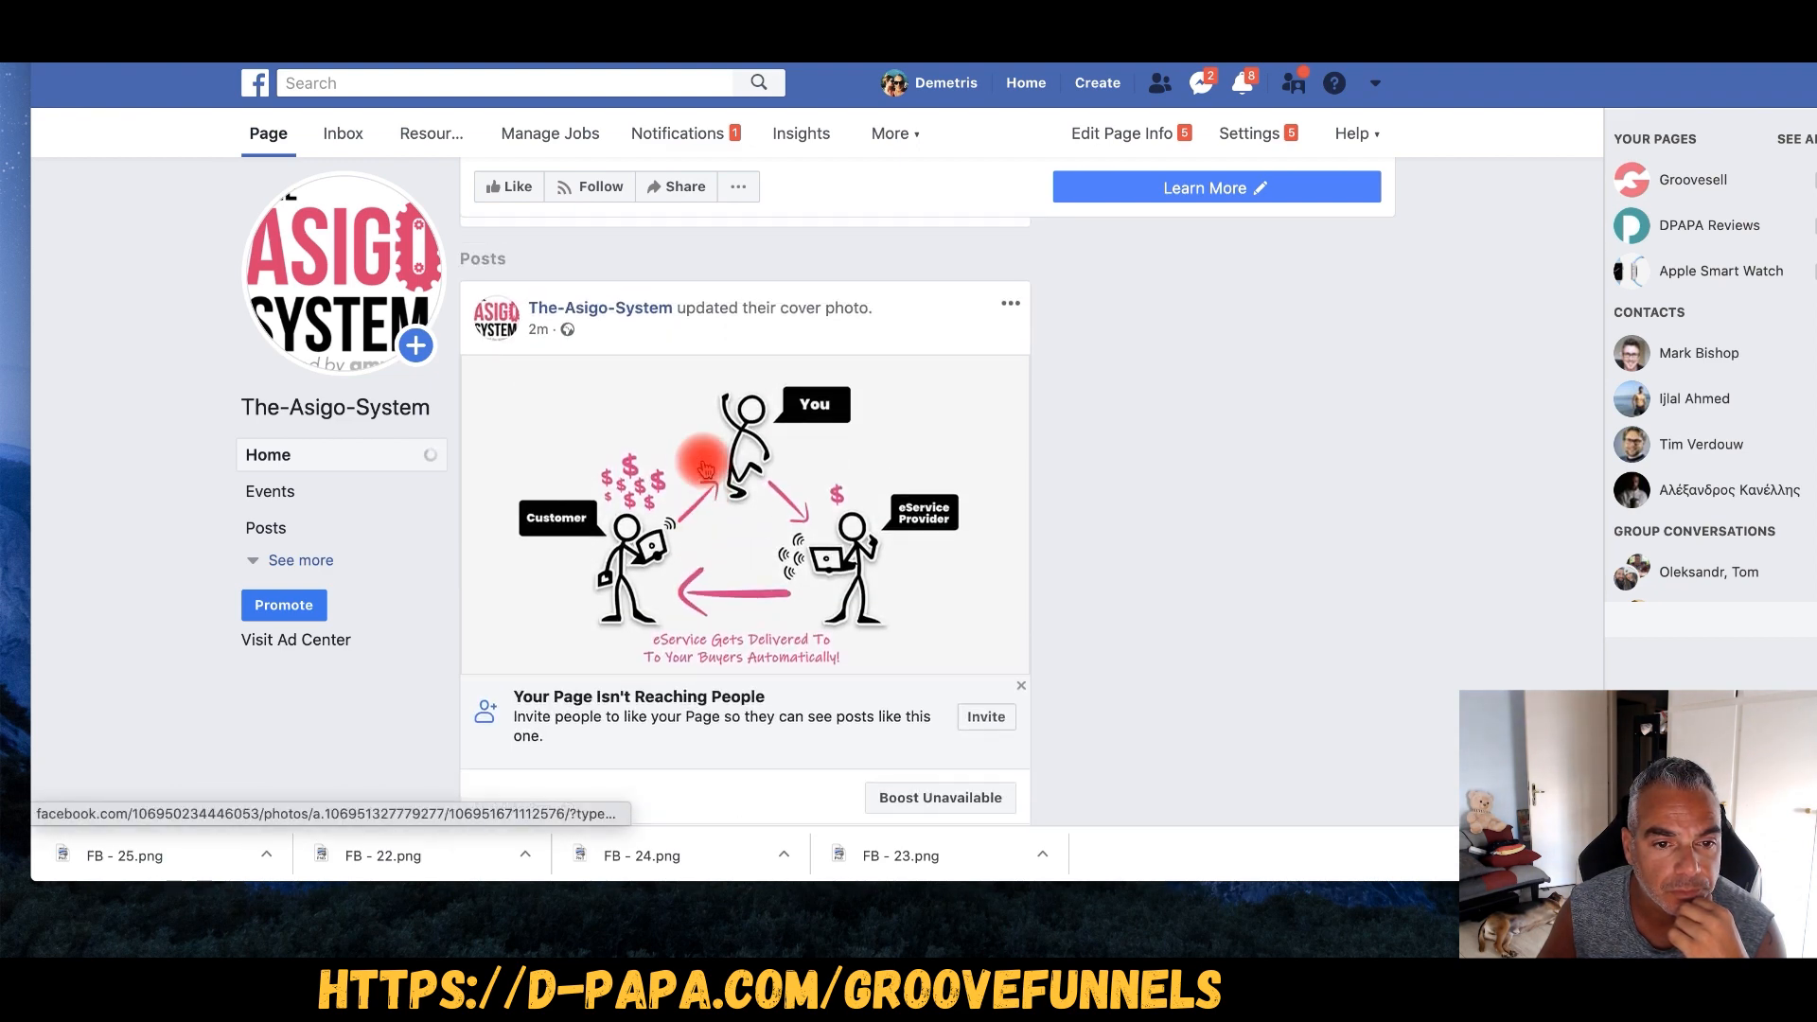
{"action": "scroll", "coordinate": [705, 466], "scroll_direction": "down", "scroll_amount": 5}
{"action": "scroll", "coordinate": [705, 466], "scroll_direction": "down", "scroll_amount": 10}
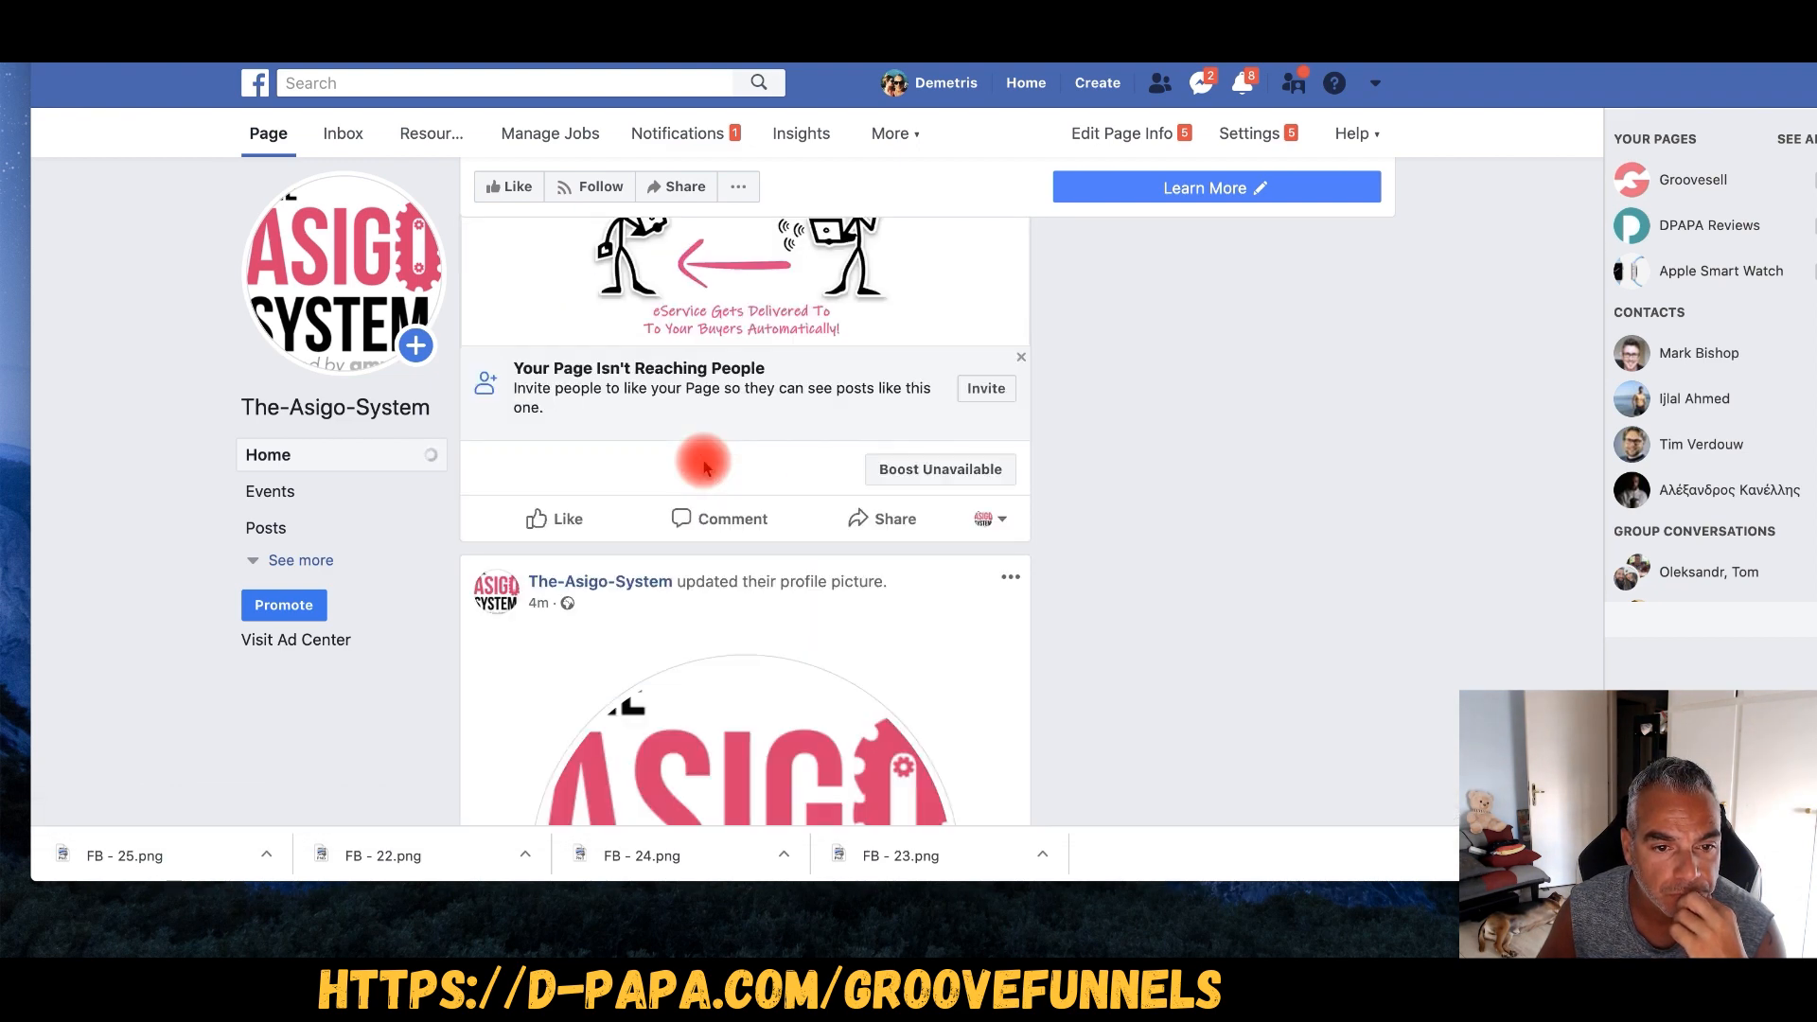
{"action": "scroll", "coordinate": [703, 466], "scroll_direction": "up", "scroll_amount": 15}
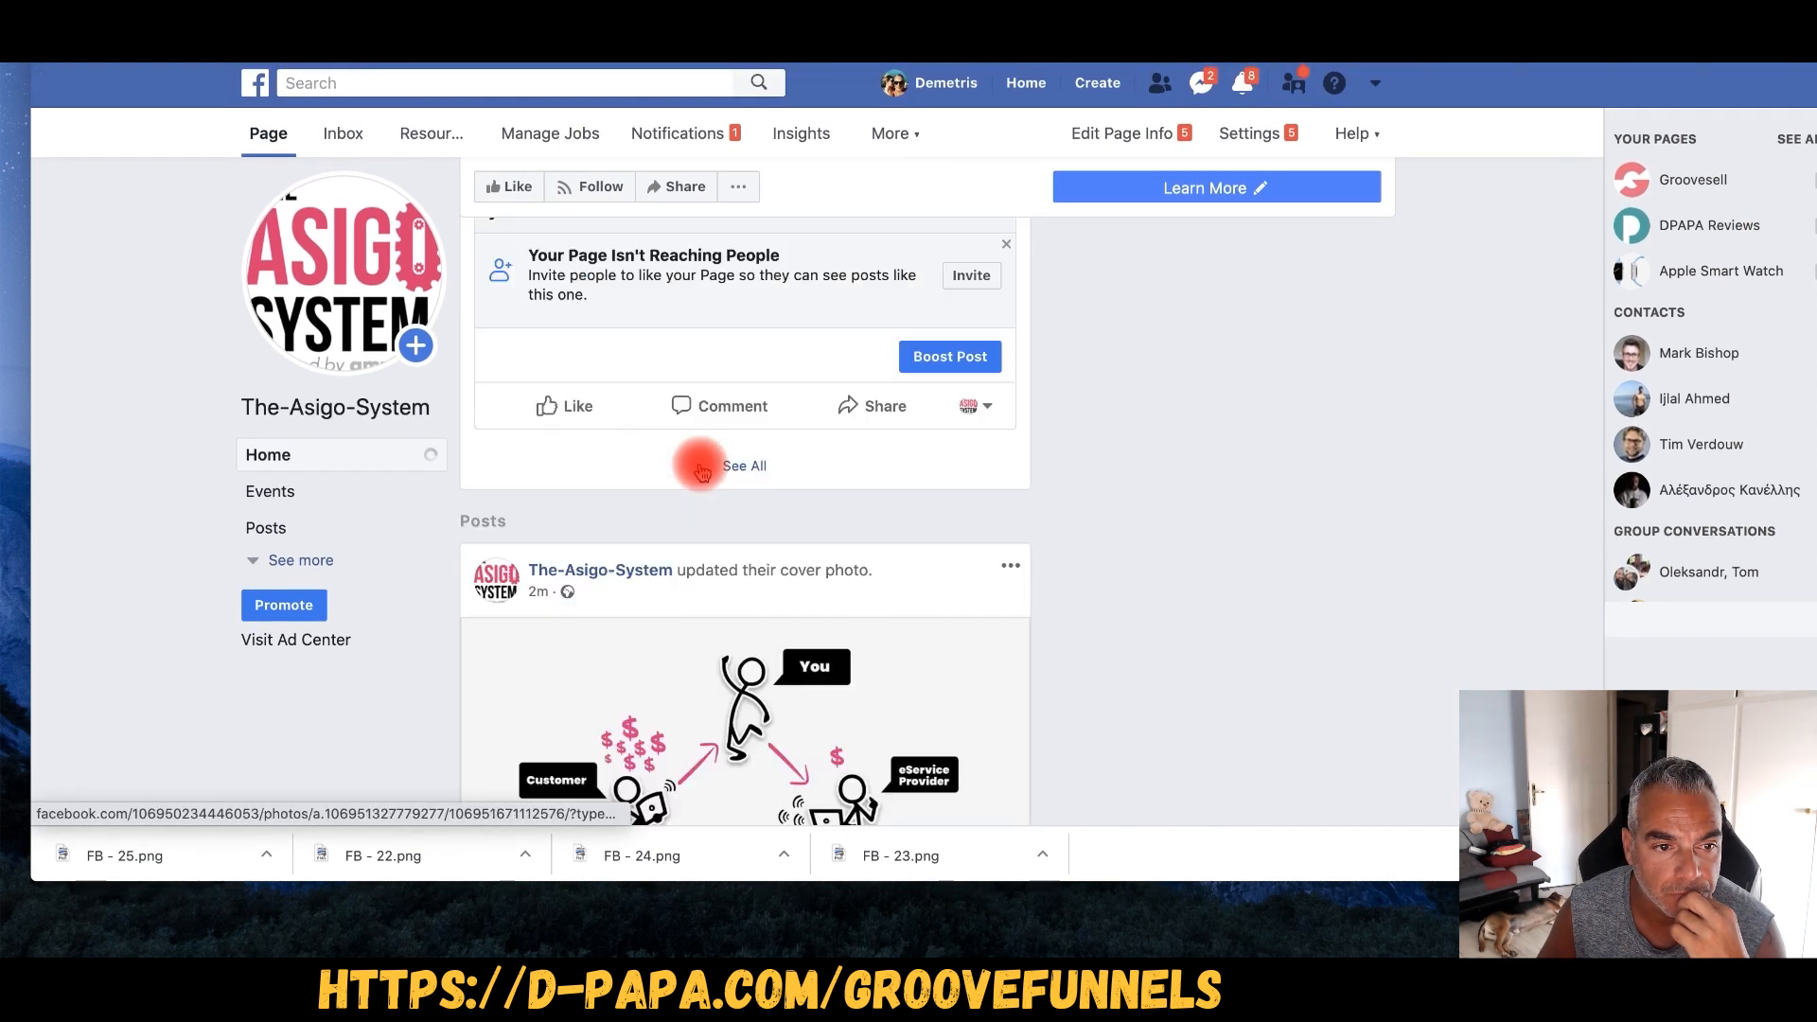
{"action": "scroll", "coordinate": [700, 463], "scroll_direction": "down", "scroll_amount": 7}
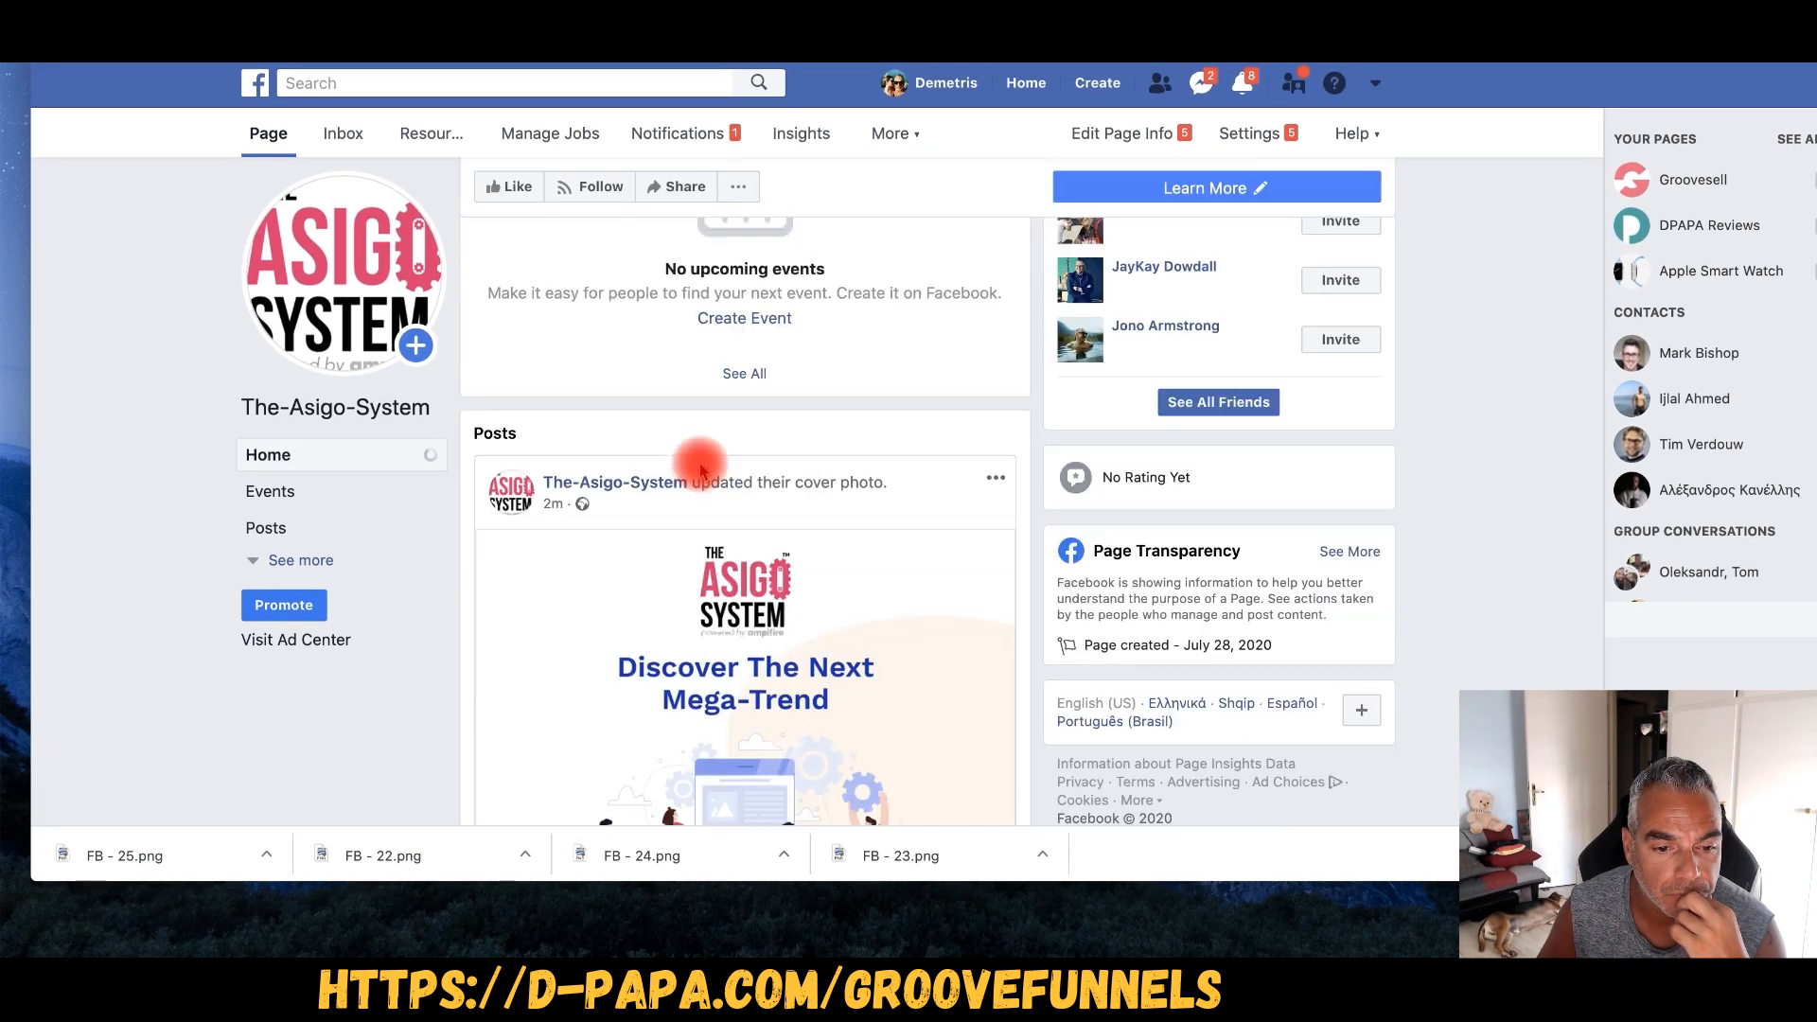
{"action": "scroll", "coordinate": [701, 465], "scroll_direction": "up", "scroll_amount": 6}
{"action": "scroll", "coordinate": [701, 466], "scroll_direction": "up", "scroll_amount": 4}
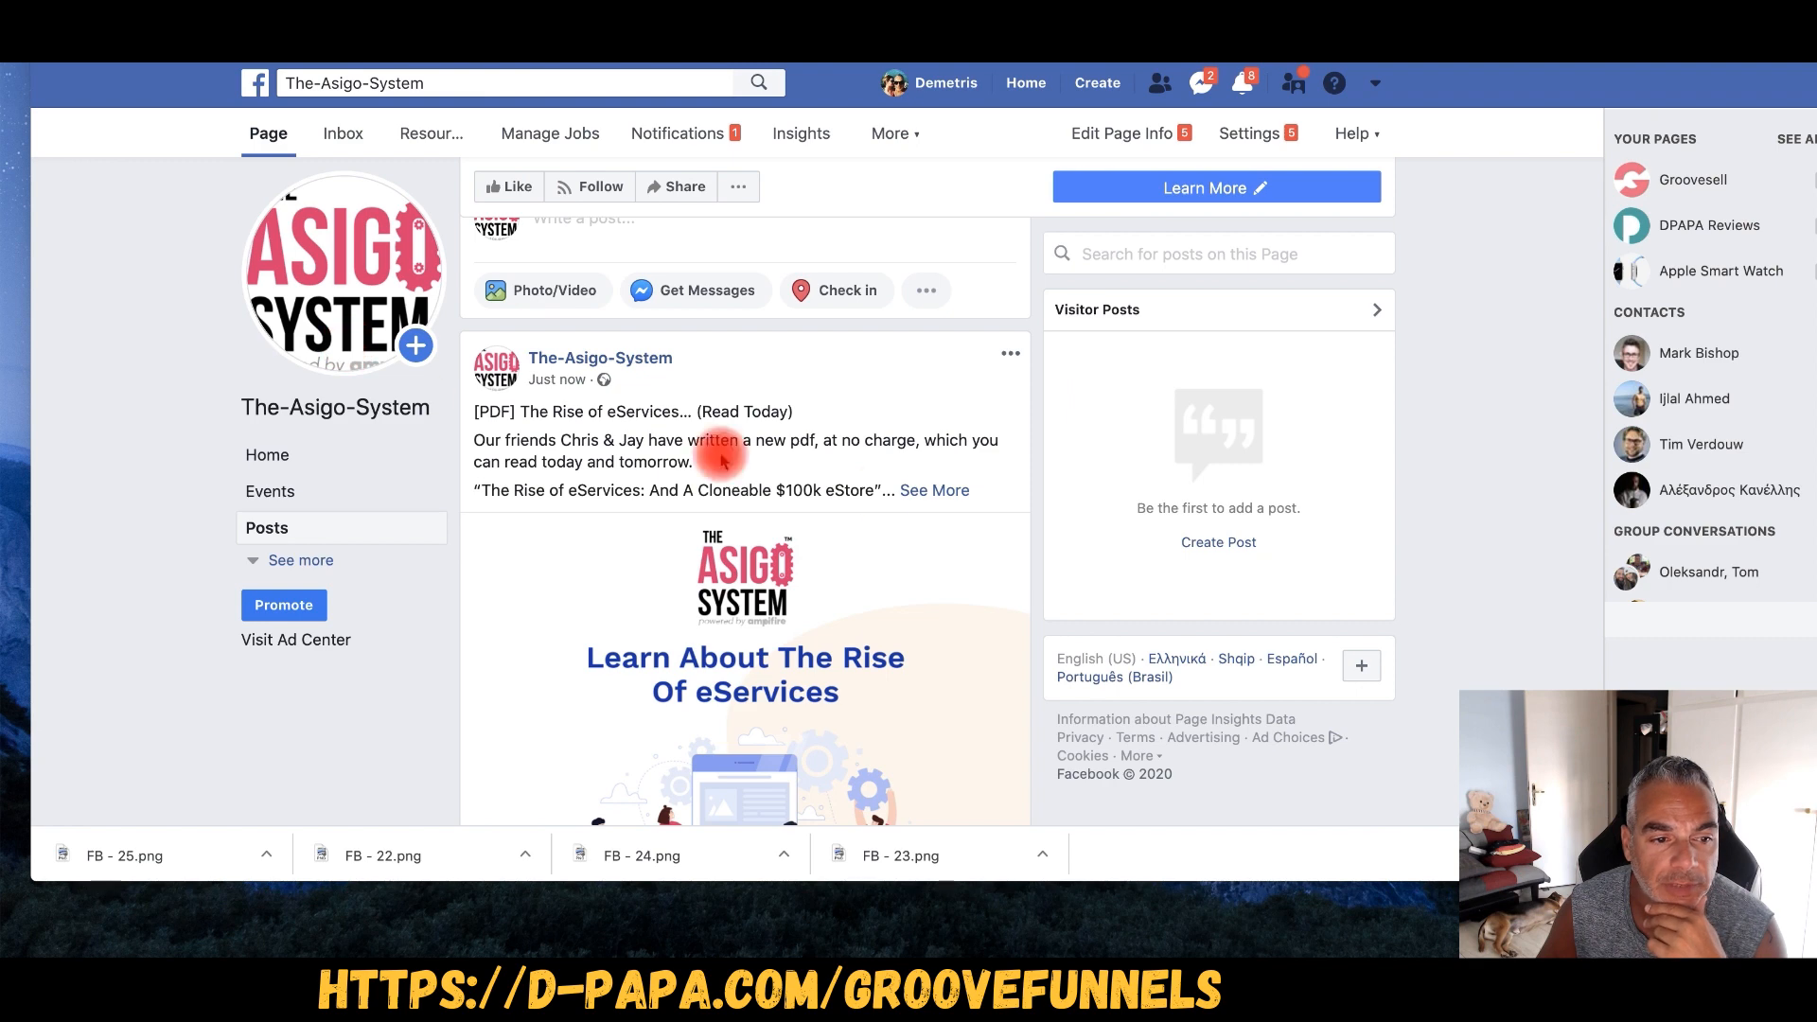
- Pin the new eServices PDF post to the top of The-Asigo-System page
{"action": "left_click", "coordinate": [1011, 355]}
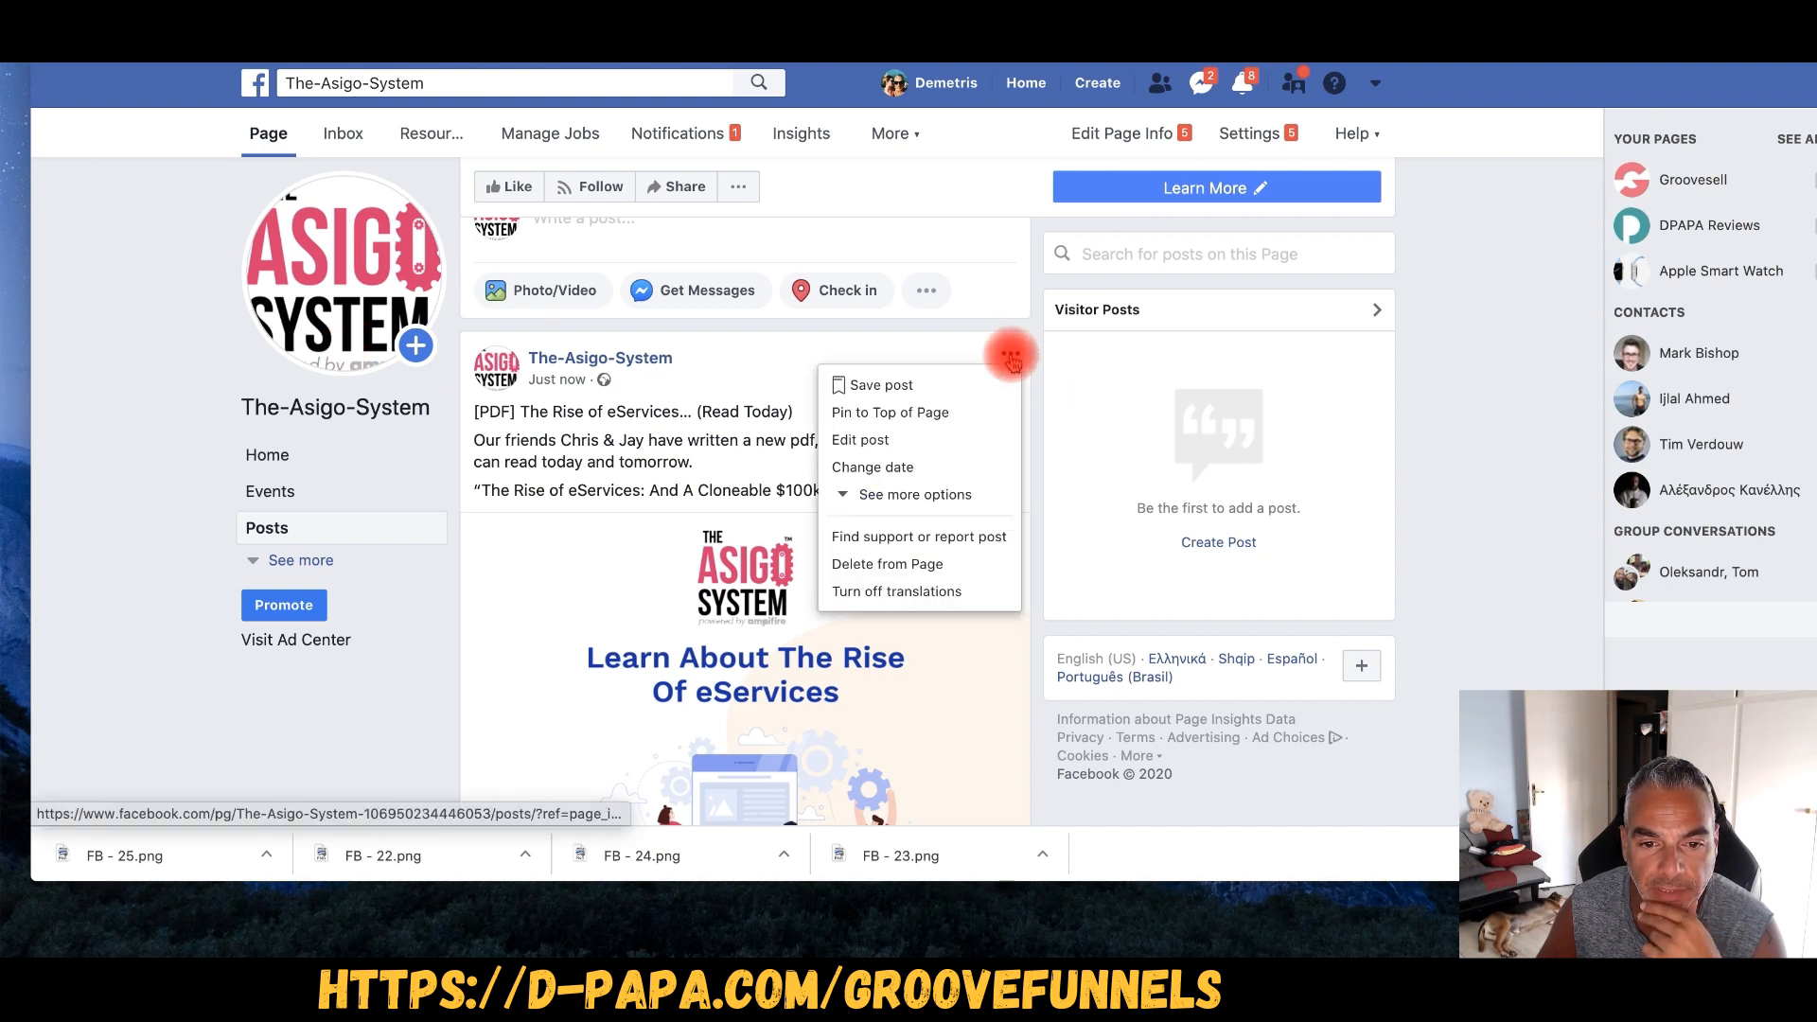
{"action": "left_click", "coordinate": [916, 414]}
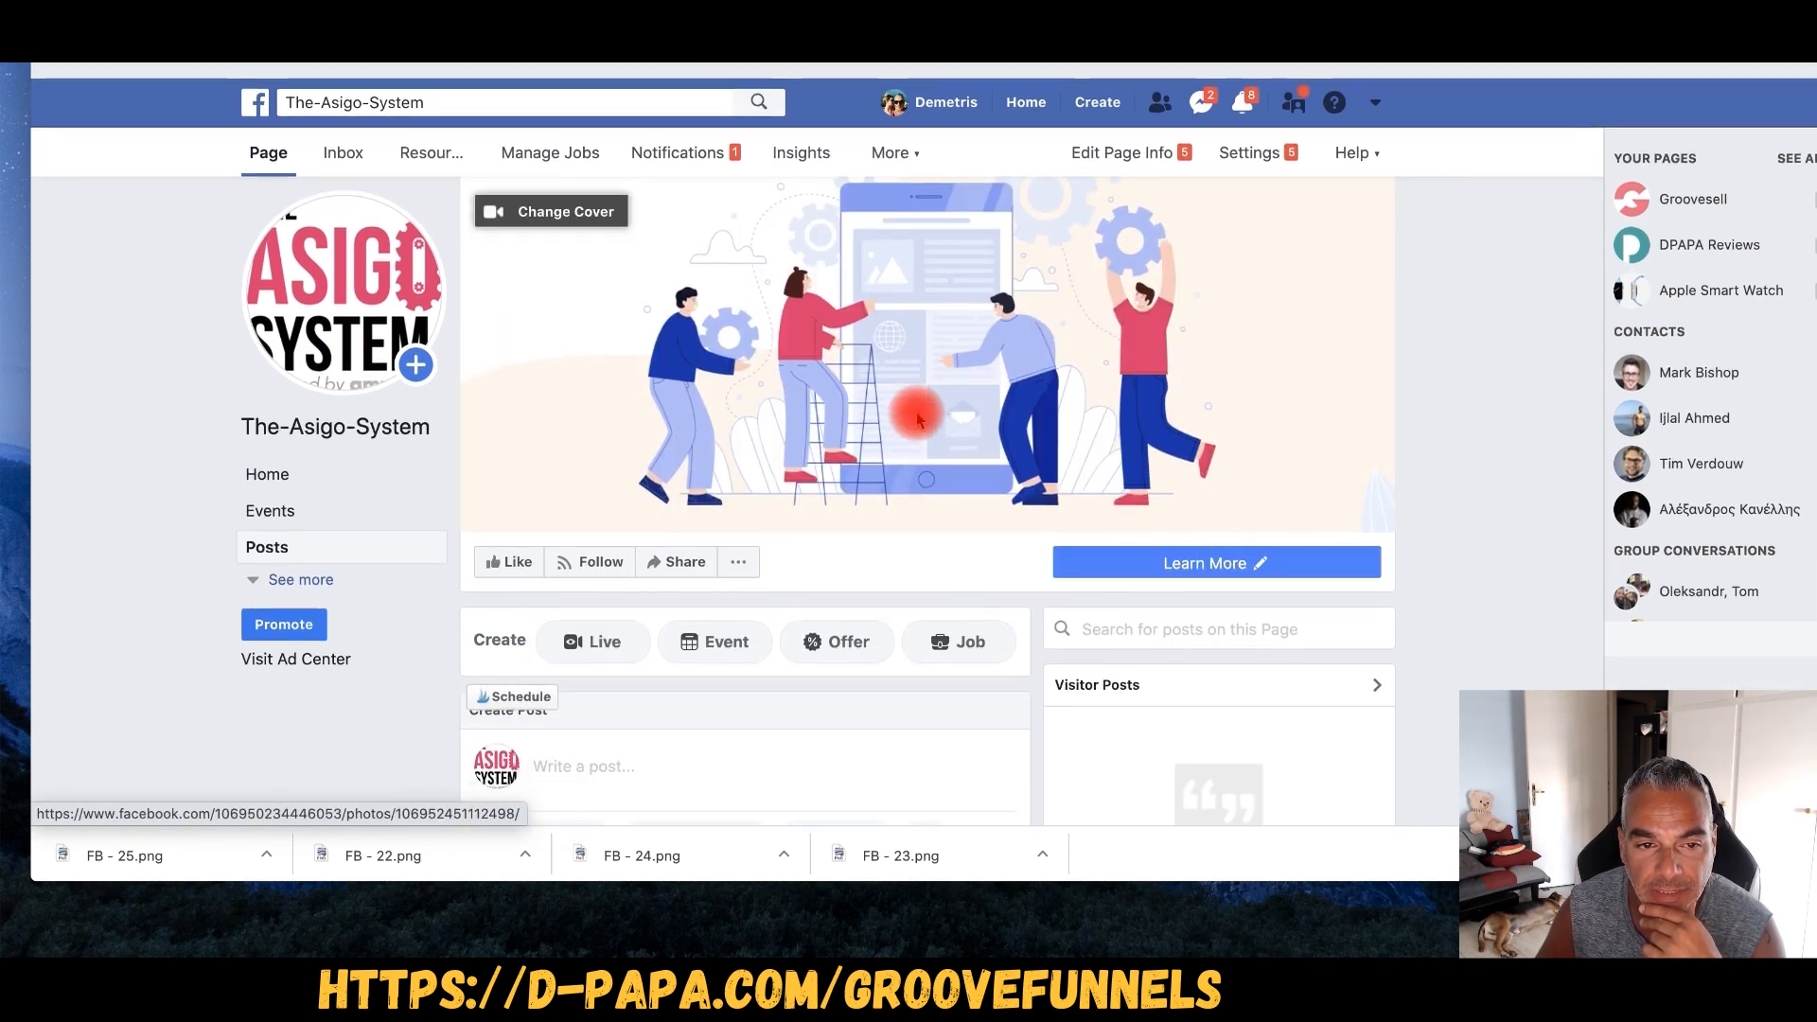
{"action": "scroll", "coordinate": [913, 406], "scroll_direction": "down", "scroll_amount": 5}
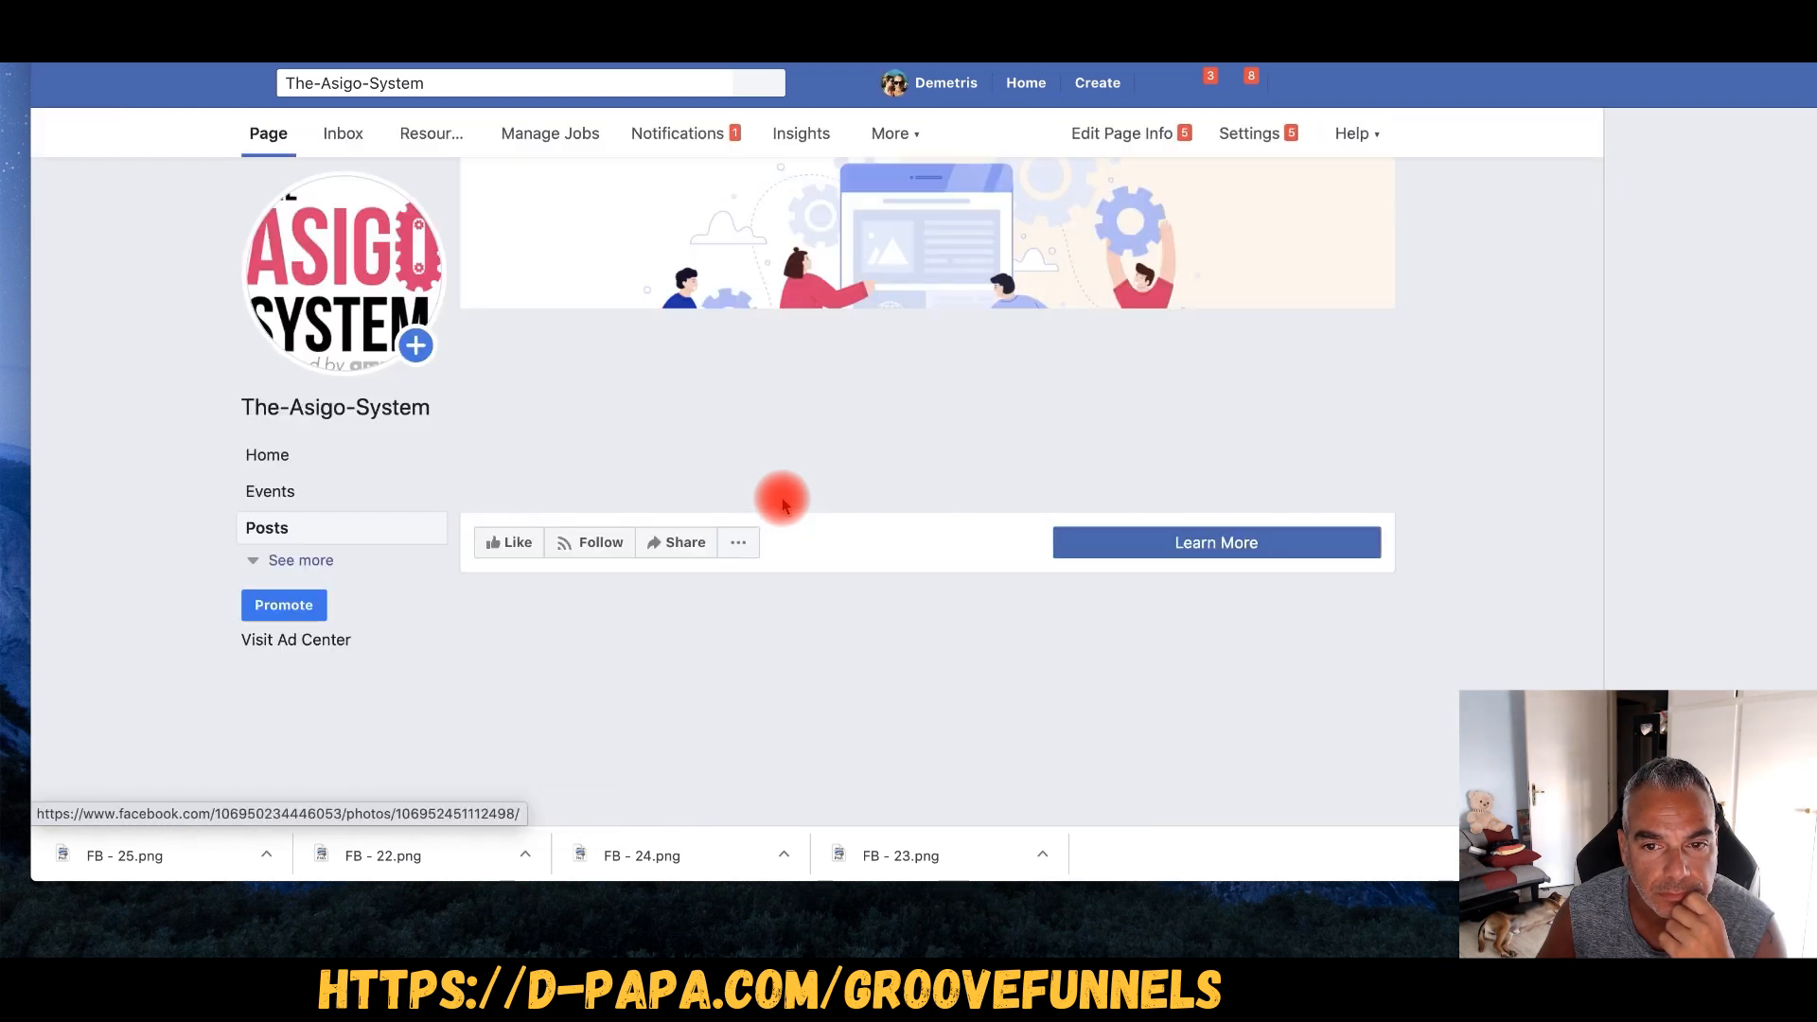
{"action": "scroll", "coordinate": [784, 506], "scroll_direction": "down", "scroll_amount": 5}
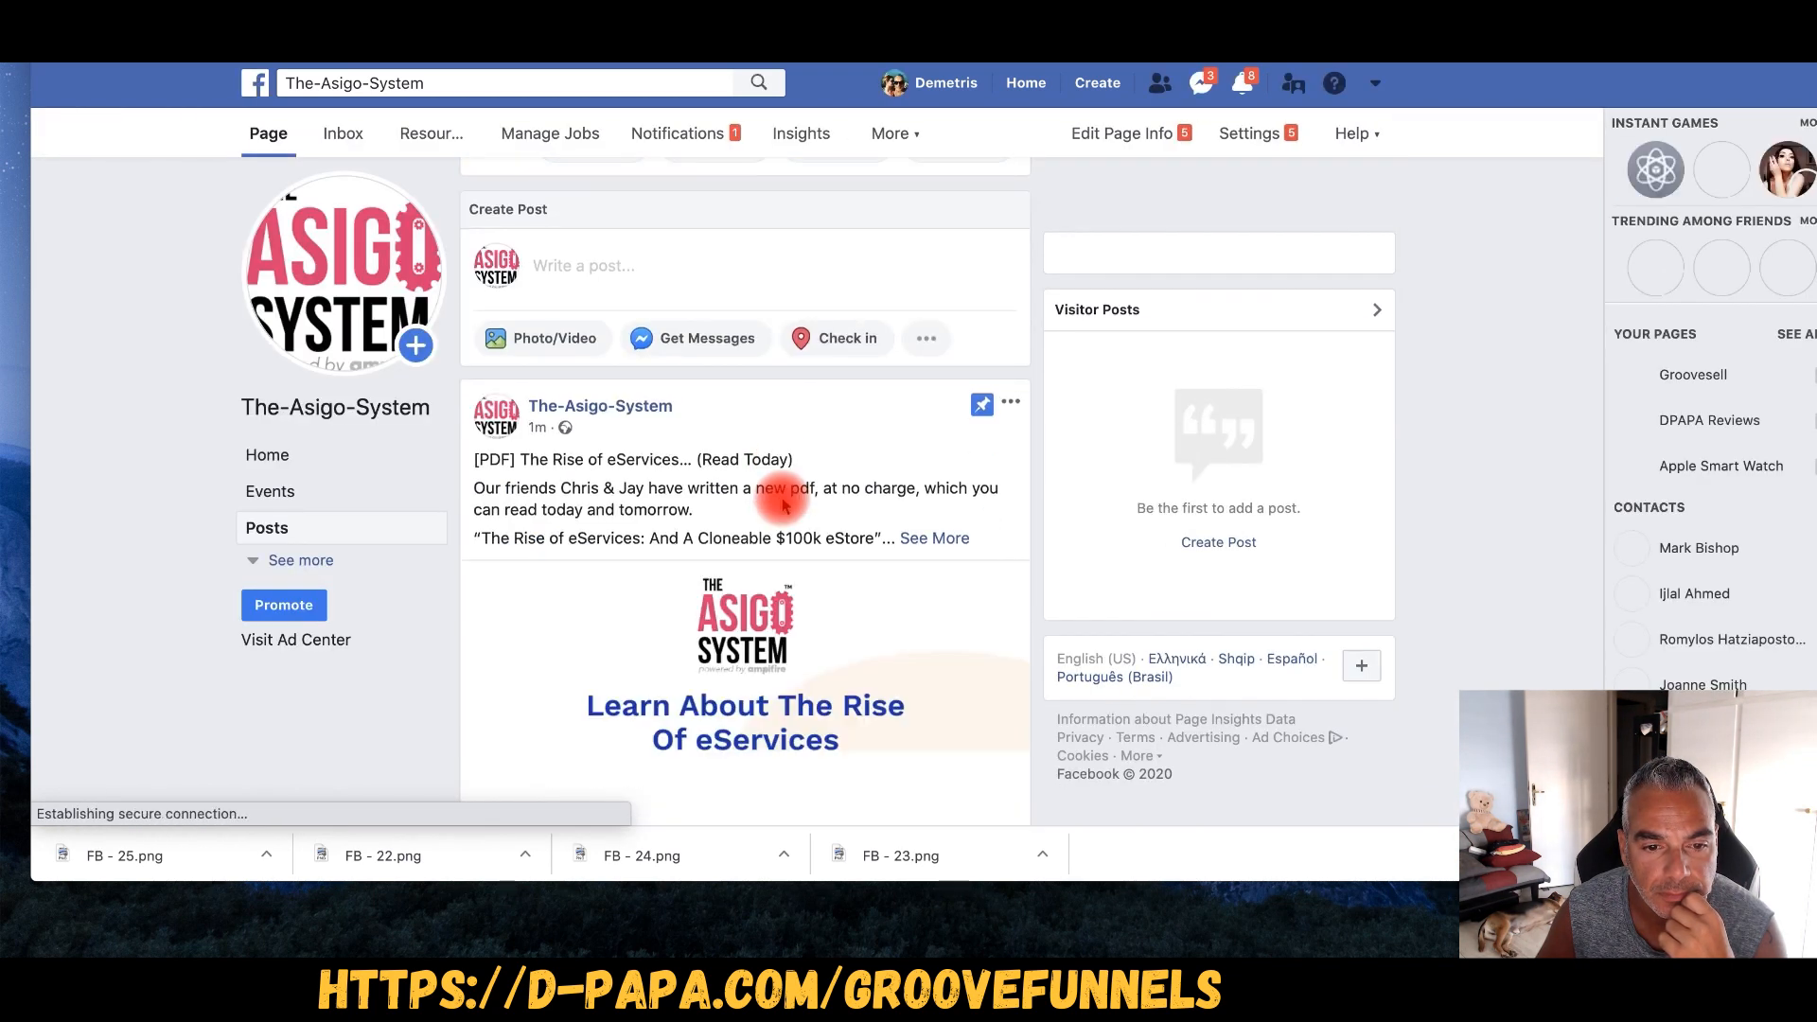
- Expand the pinned post with See More and read through its full text
{"action": "left_click", "coordinate": [931, 536]}
{"action": "scroll", "coordinate": [765, 470], "scroll_direction": "down", "scroll_amount": 3}
{"action": "scroll", "coordinate": [765, 470], "scroll_direction": "down", "scroll_amount": 5}
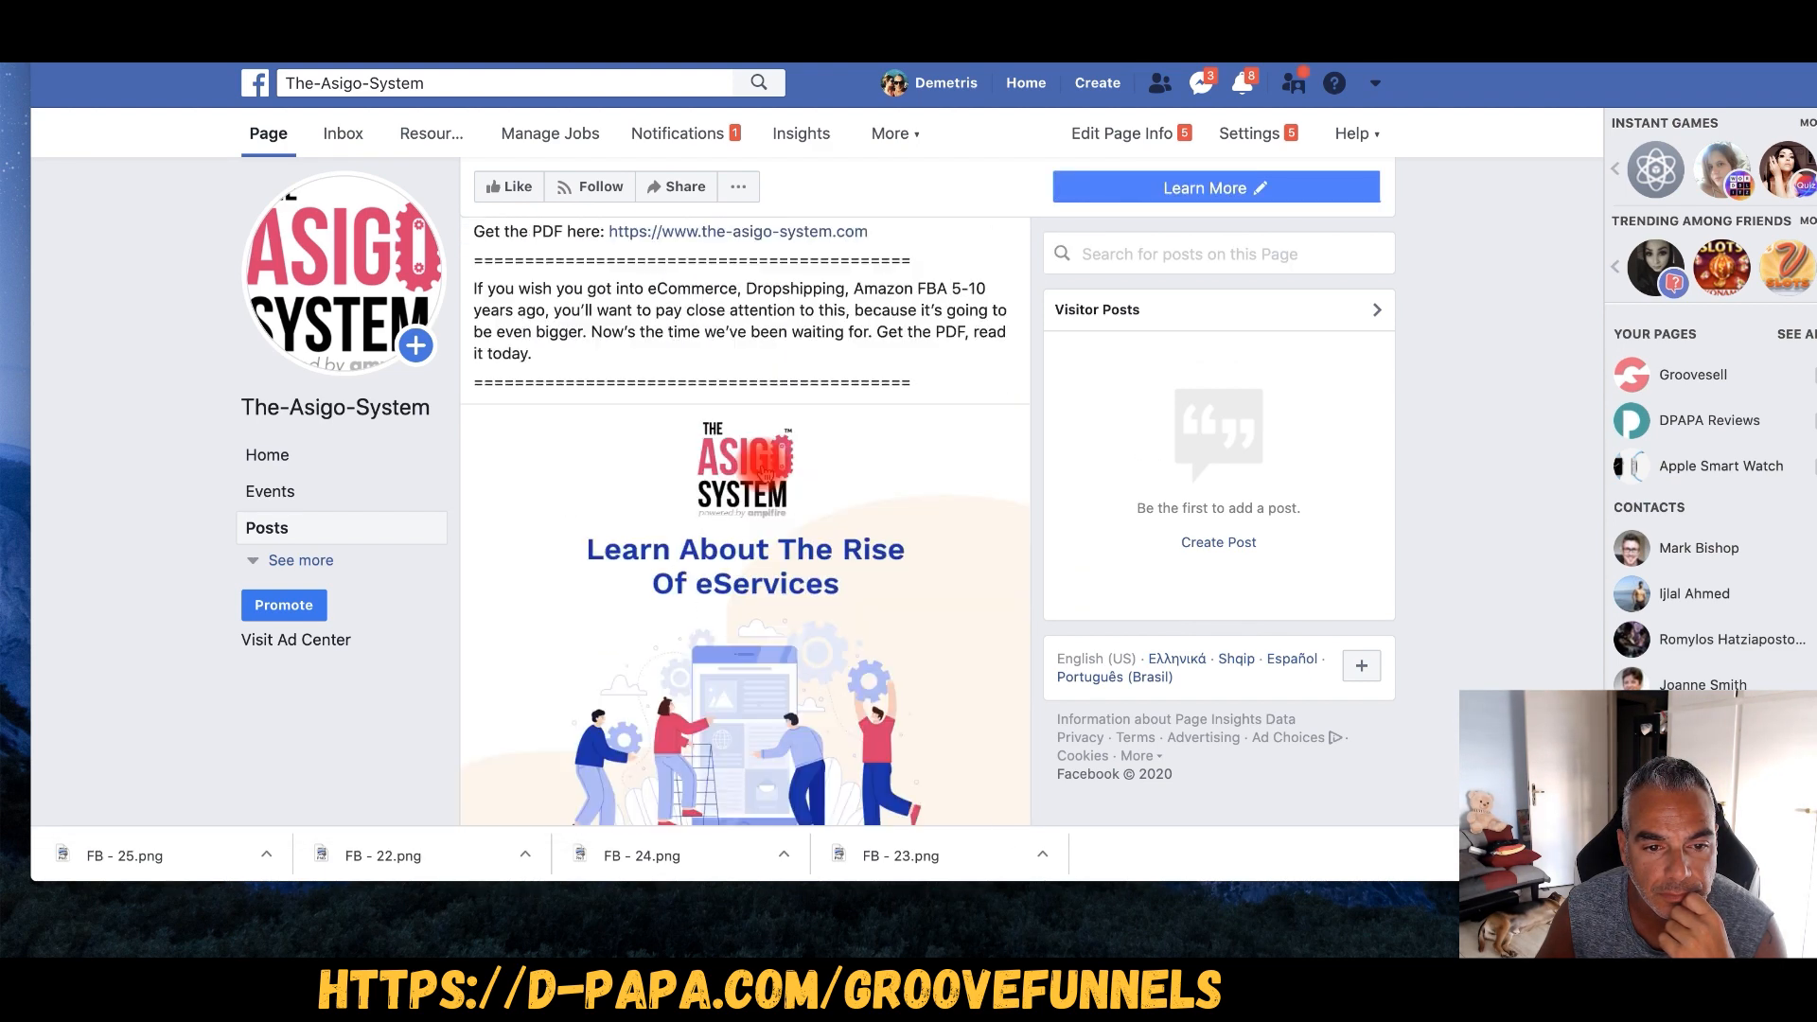
{"action": "scroll", "coordinate": [765, 470], "scroll_direction": "down", "scroll_amount": 3}
{"action": "scroll", "coordinate": [757, 586], "scroll_direction": "down", "scroll_amount": 1}
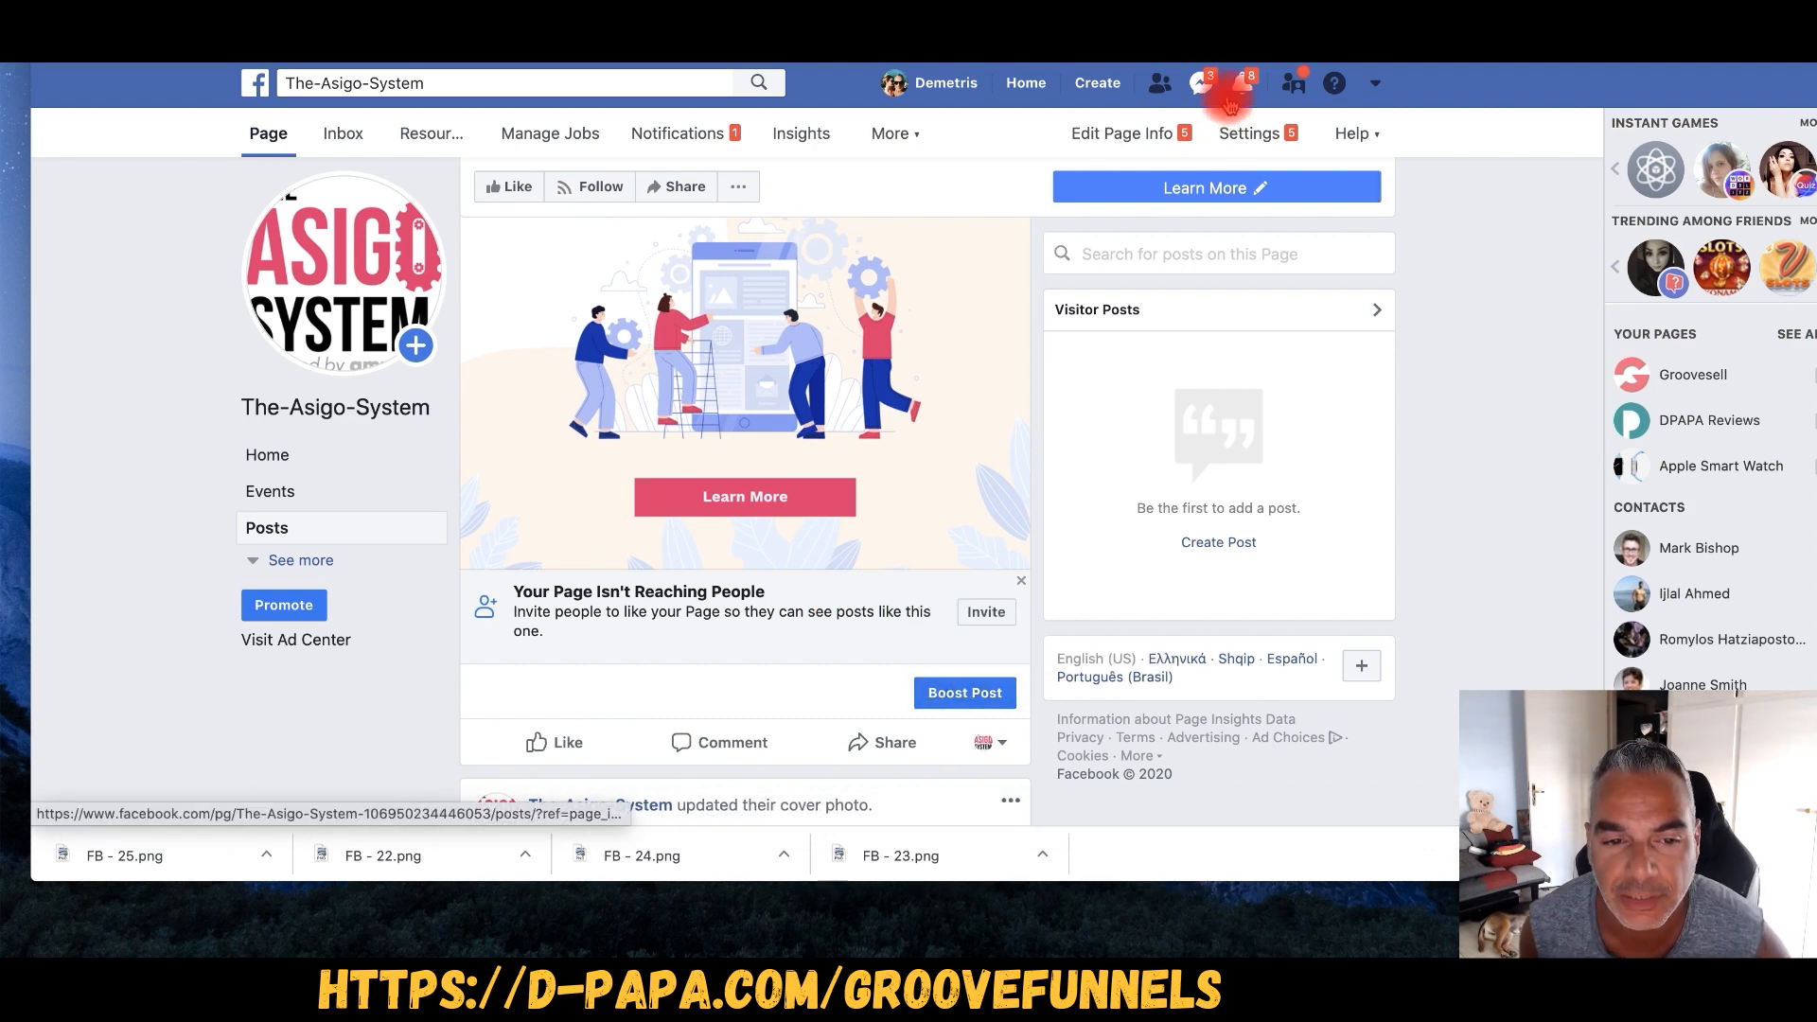
{"action": "scroll", "coordinate": [470, 365], "scroll_direction": "up", "scroll_amount": 10}
{"action": "scroll", "coordinate": [478, 379], "scroll_direction": "up", "scroll_amount": 5}
{"action": "scroll", "coordinate": [495, 357], "scroll_direction": "down", "scroll_amount": 4}
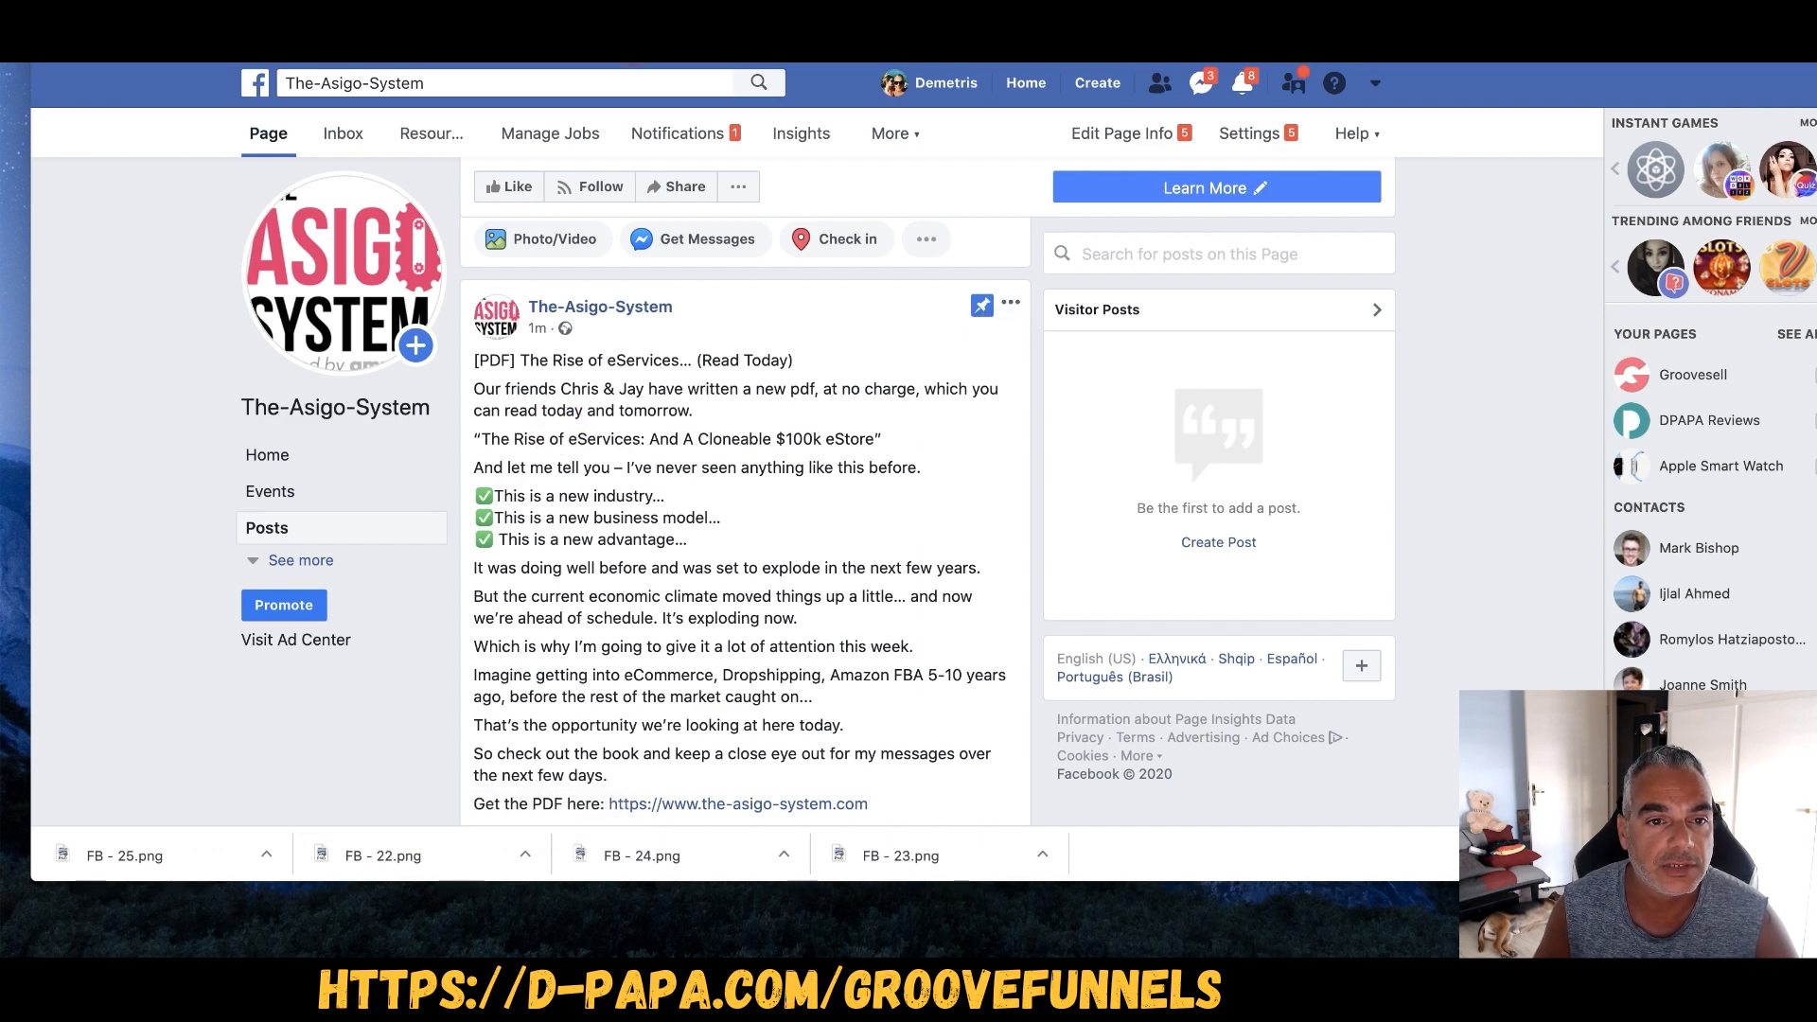
- Begin a Facebook search for 'liv', then dismiss the search suggestions
{"action": "left_click", "coordinate": [519, 87]}
{"action": "type", "text": "liv"}
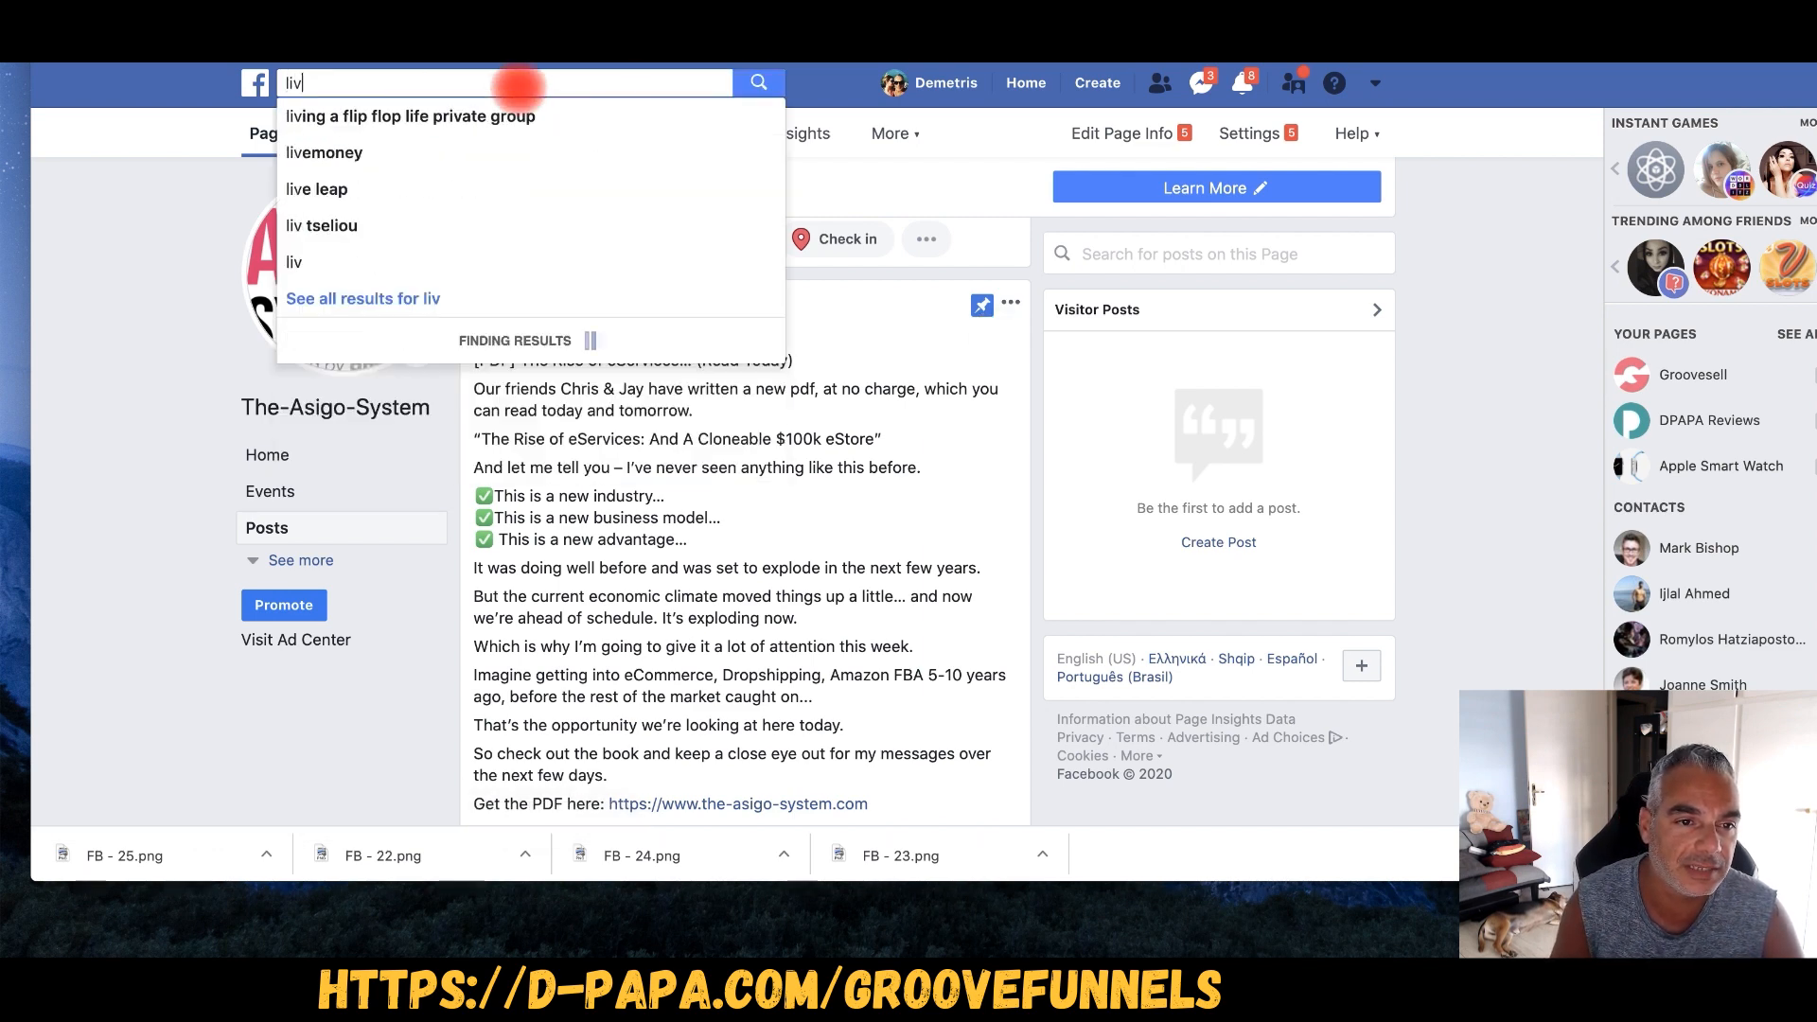
{"action": "left_click", "coordinate": [141, 99]}
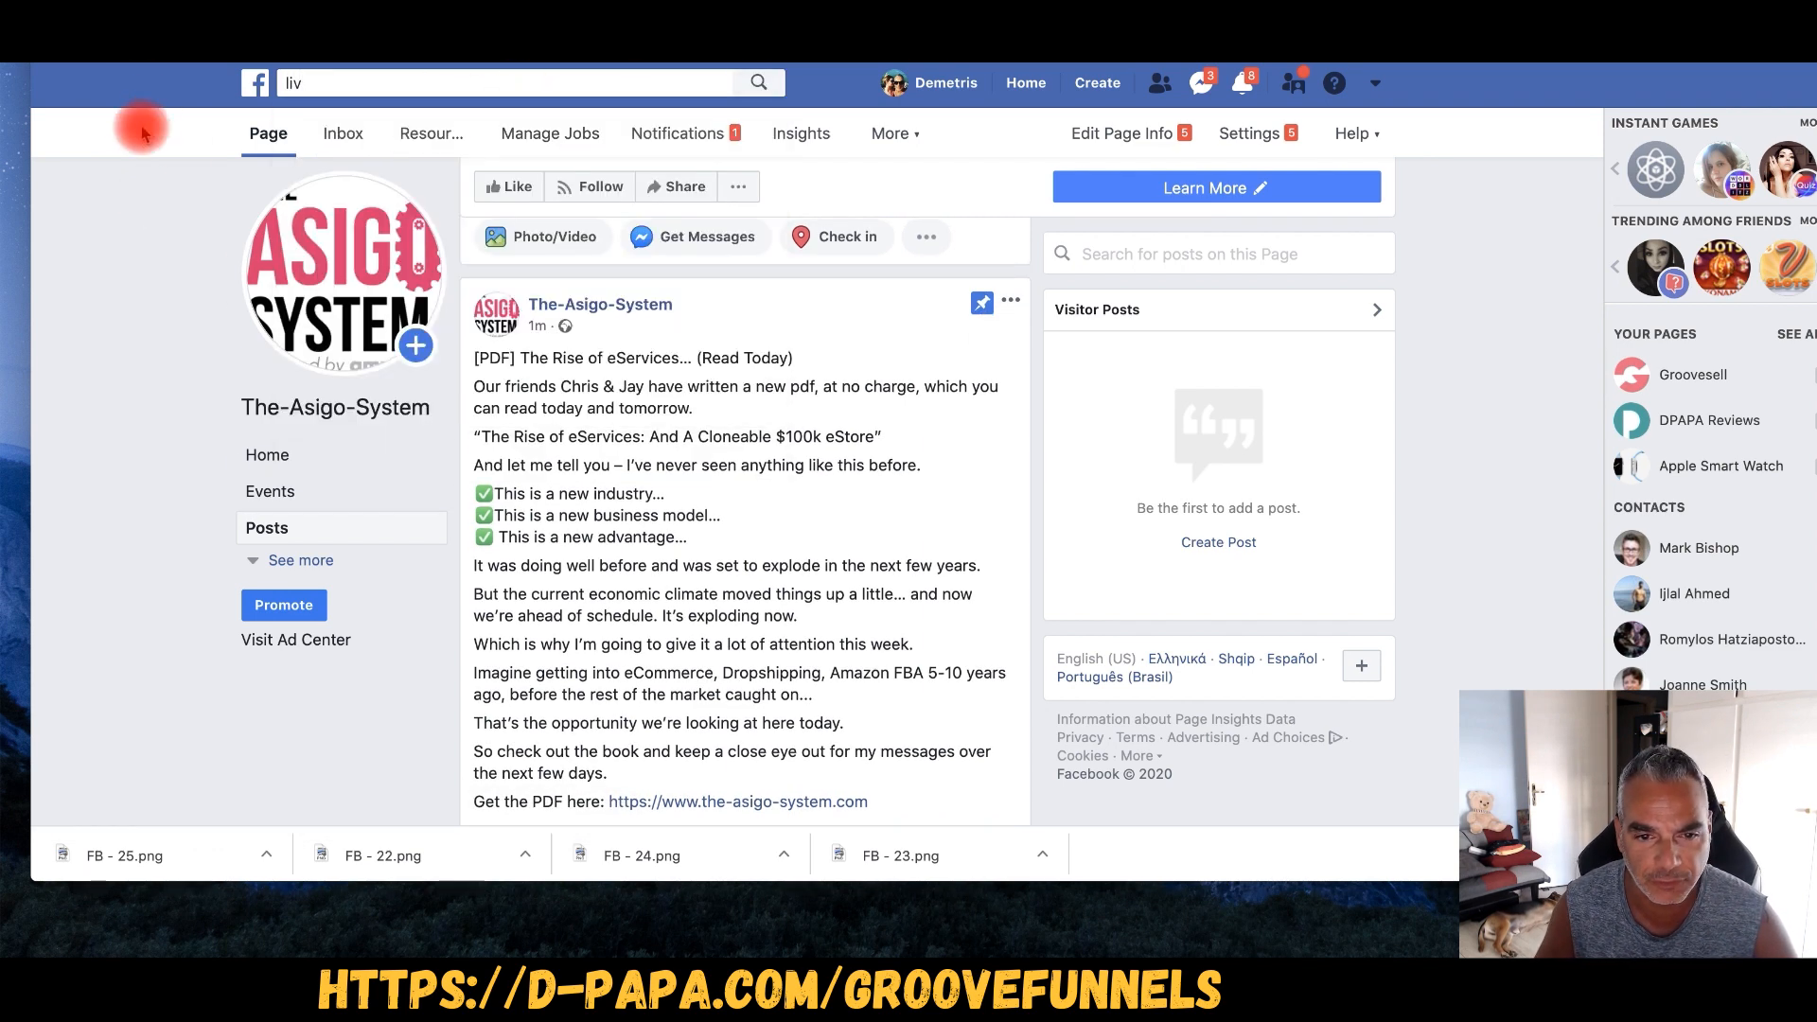
- Choose to update the page's profile picture from its existing photos
{"action": "scroll", "coordinate": [715, 303], "scroll_direction": "down", "scroll_amount": 6}
{"action": "scroll", "coordinate": [588, 287], "scroll_direction": "up", "scroll_amount": 10}
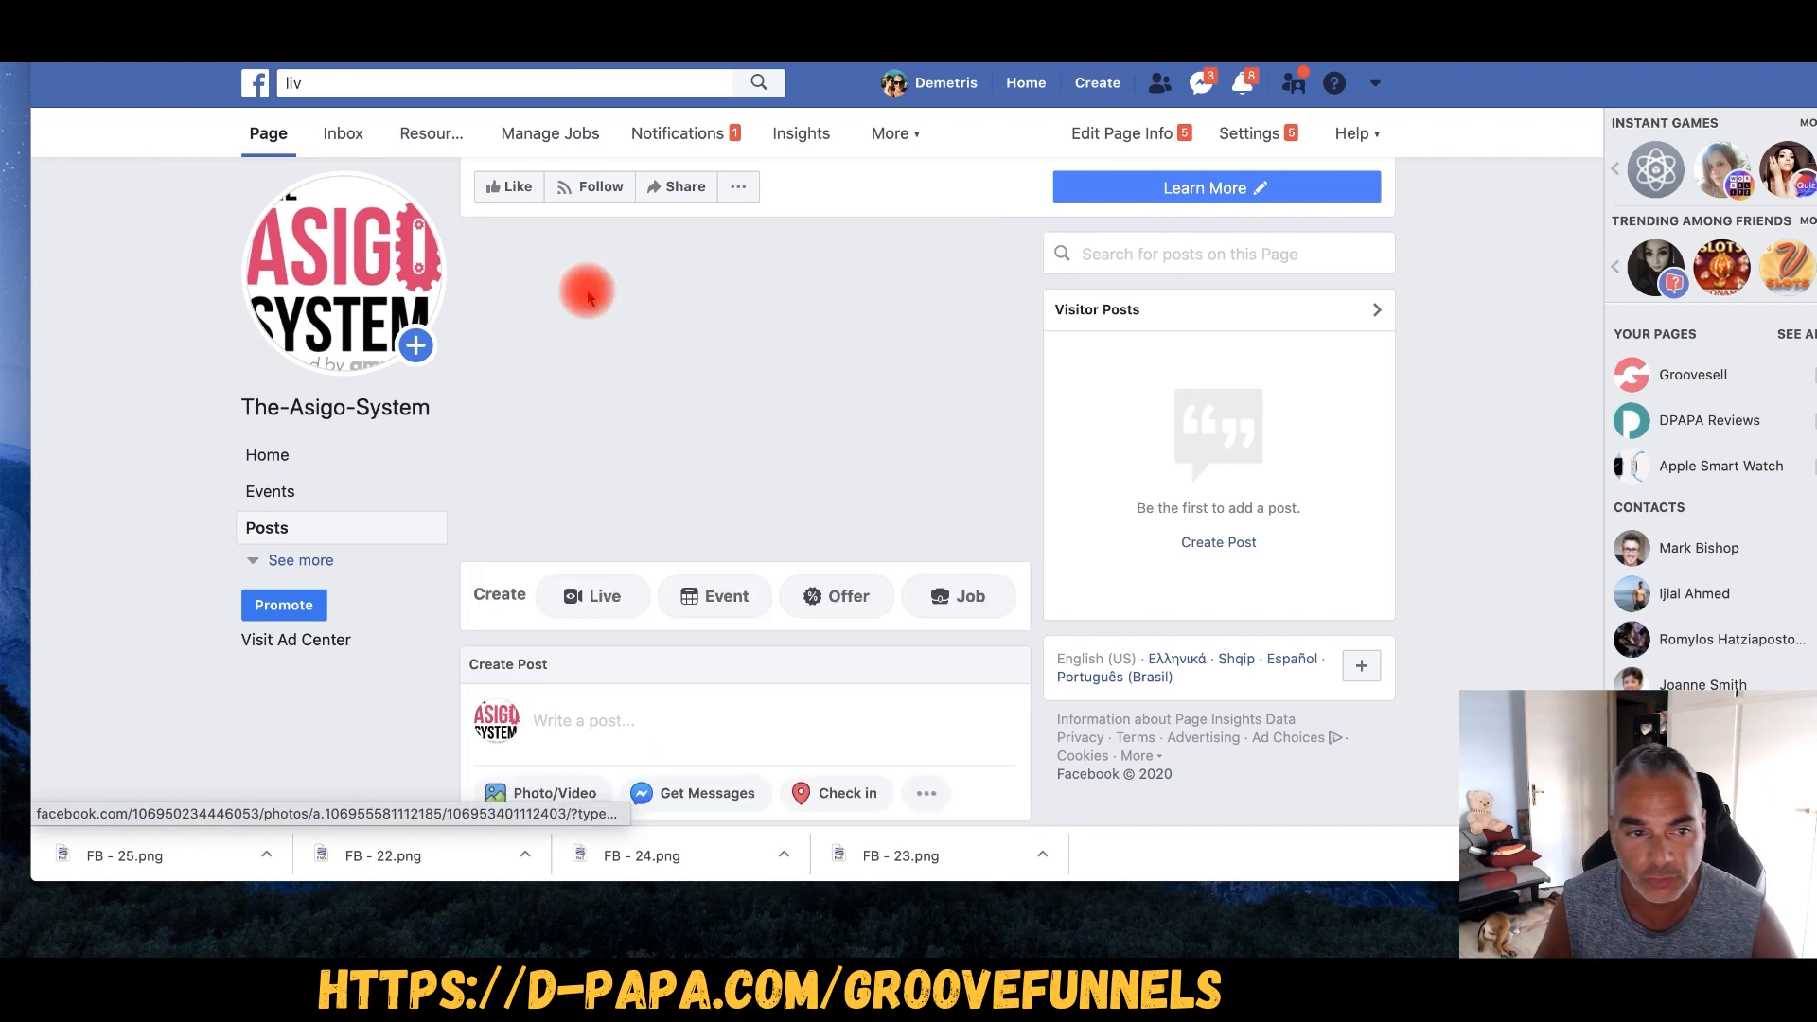
{"action": "scroll", "coordinate": [724, 296], "scroll_direction": "down", "scroll_amount": 3}
{"action": "scroll", "coordinate": [722, 297], "scroll_direction": "up", "scroll_amount": 3}
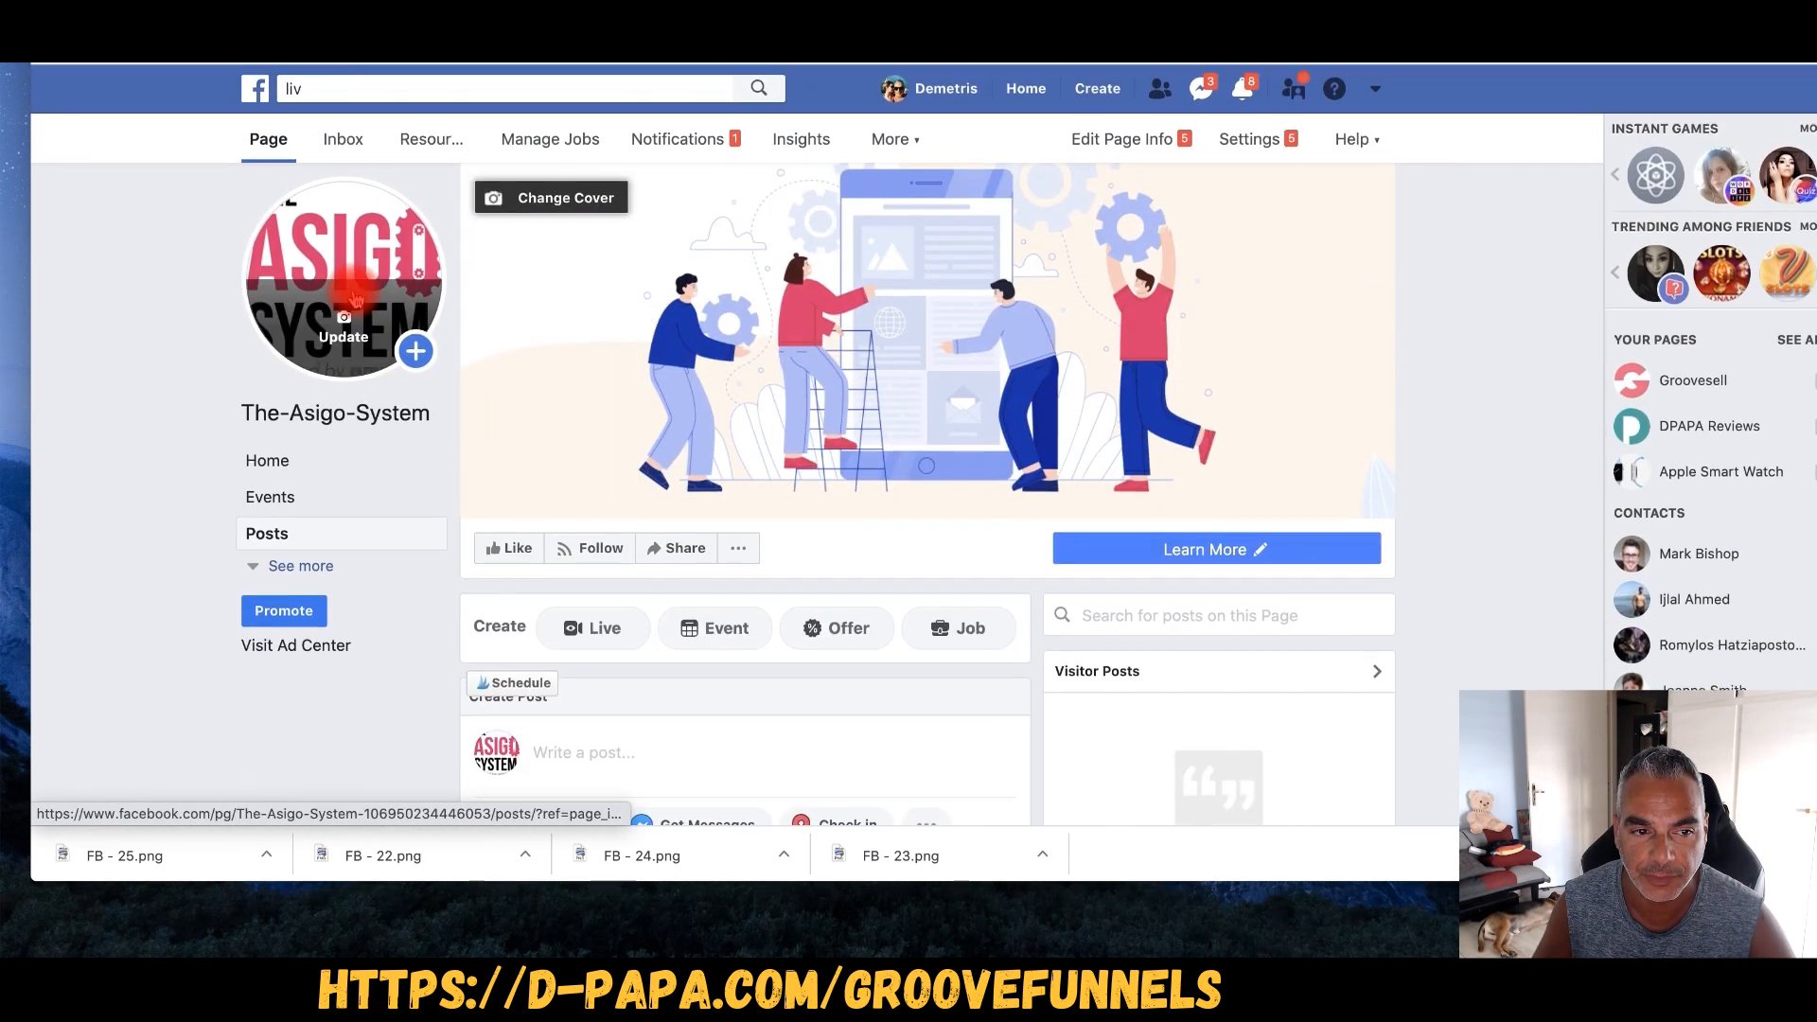
{"action": "left_click", "coordinate": [415, 347]}
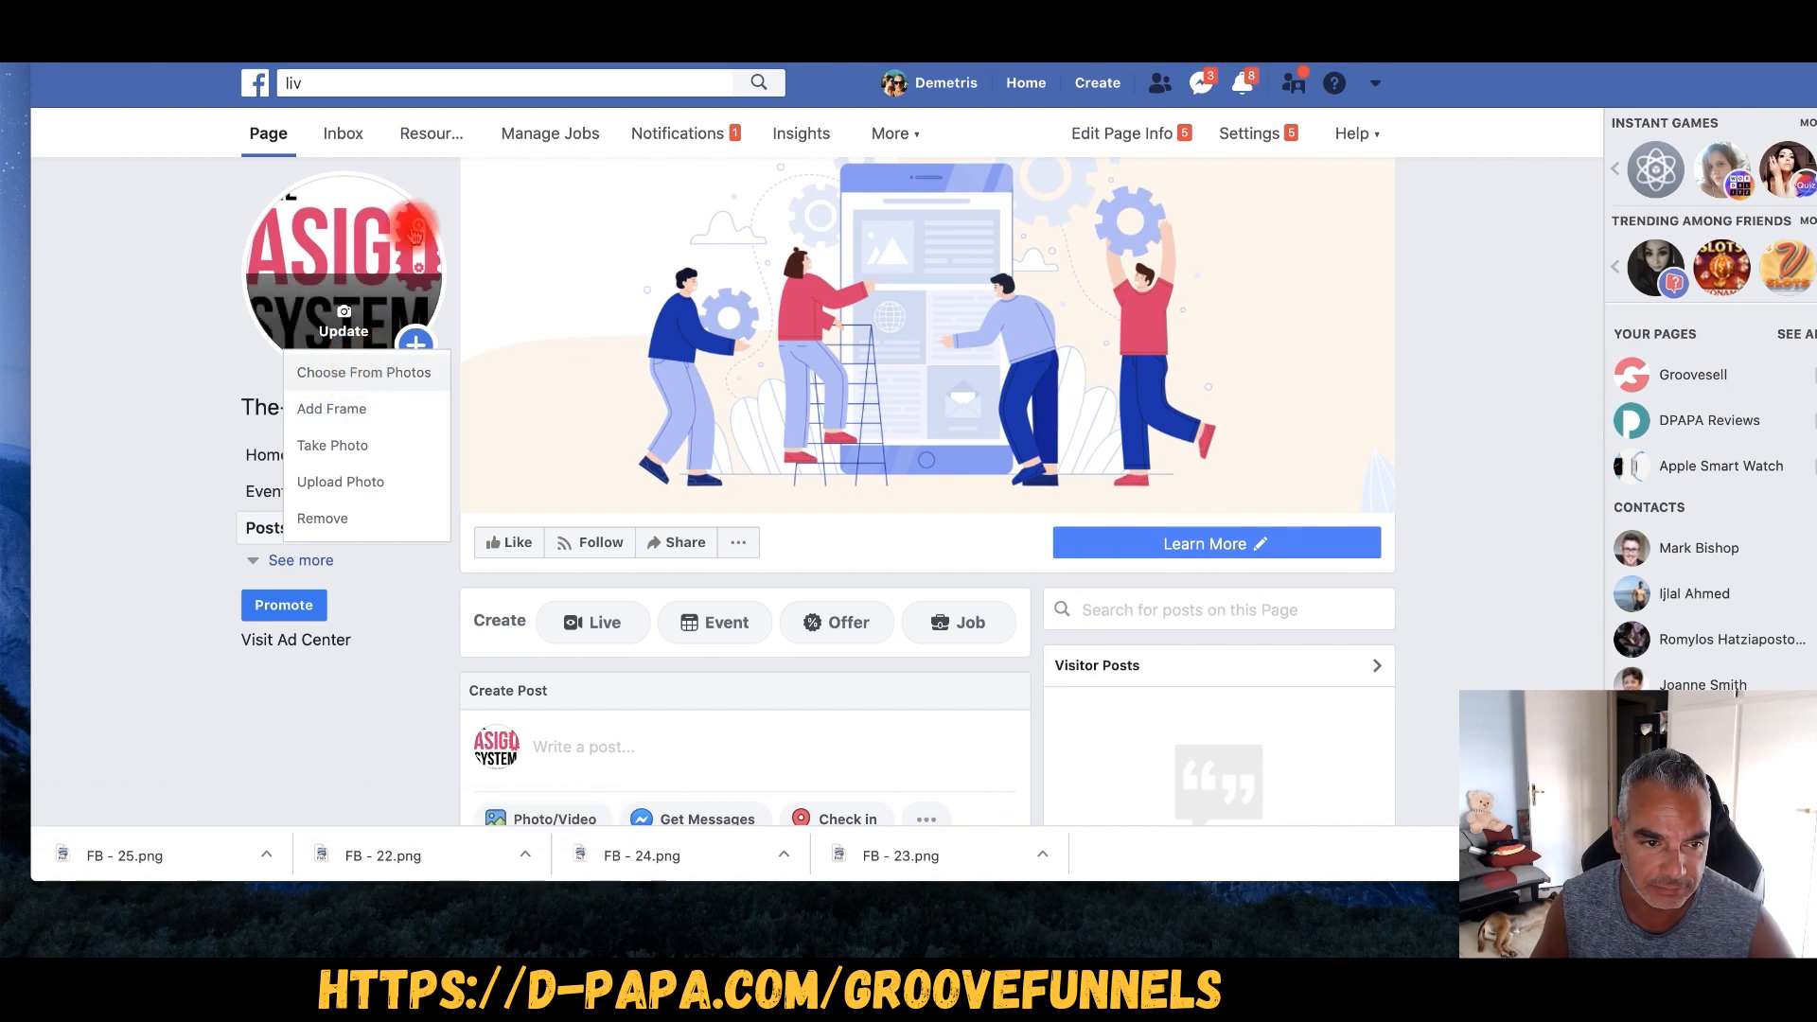
{"action": "left_click", "coordinate": [410, 376]}
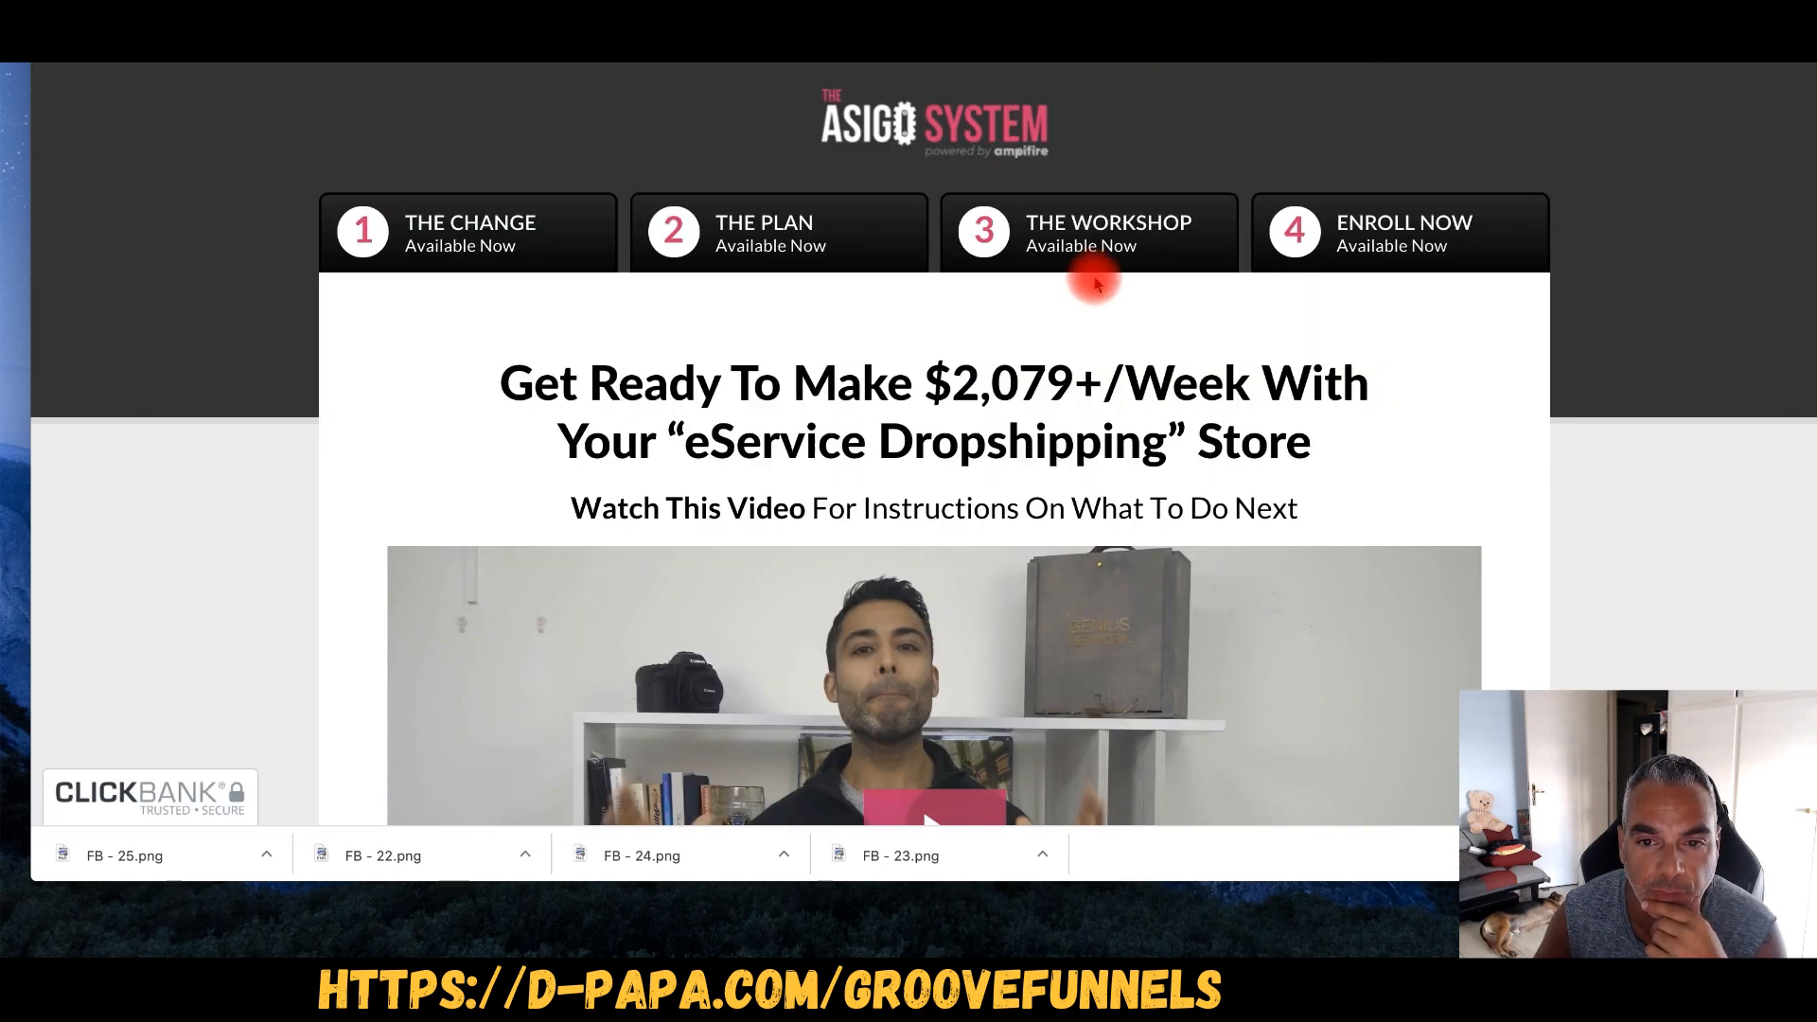
- Scroll to 'STEP 2 – Download My Book' and follow The Rise of eServices book cover link
{"action": "scroll", "coordinate": [1095, 280], "scroll_direction": "down", "scroll_amount": 3}
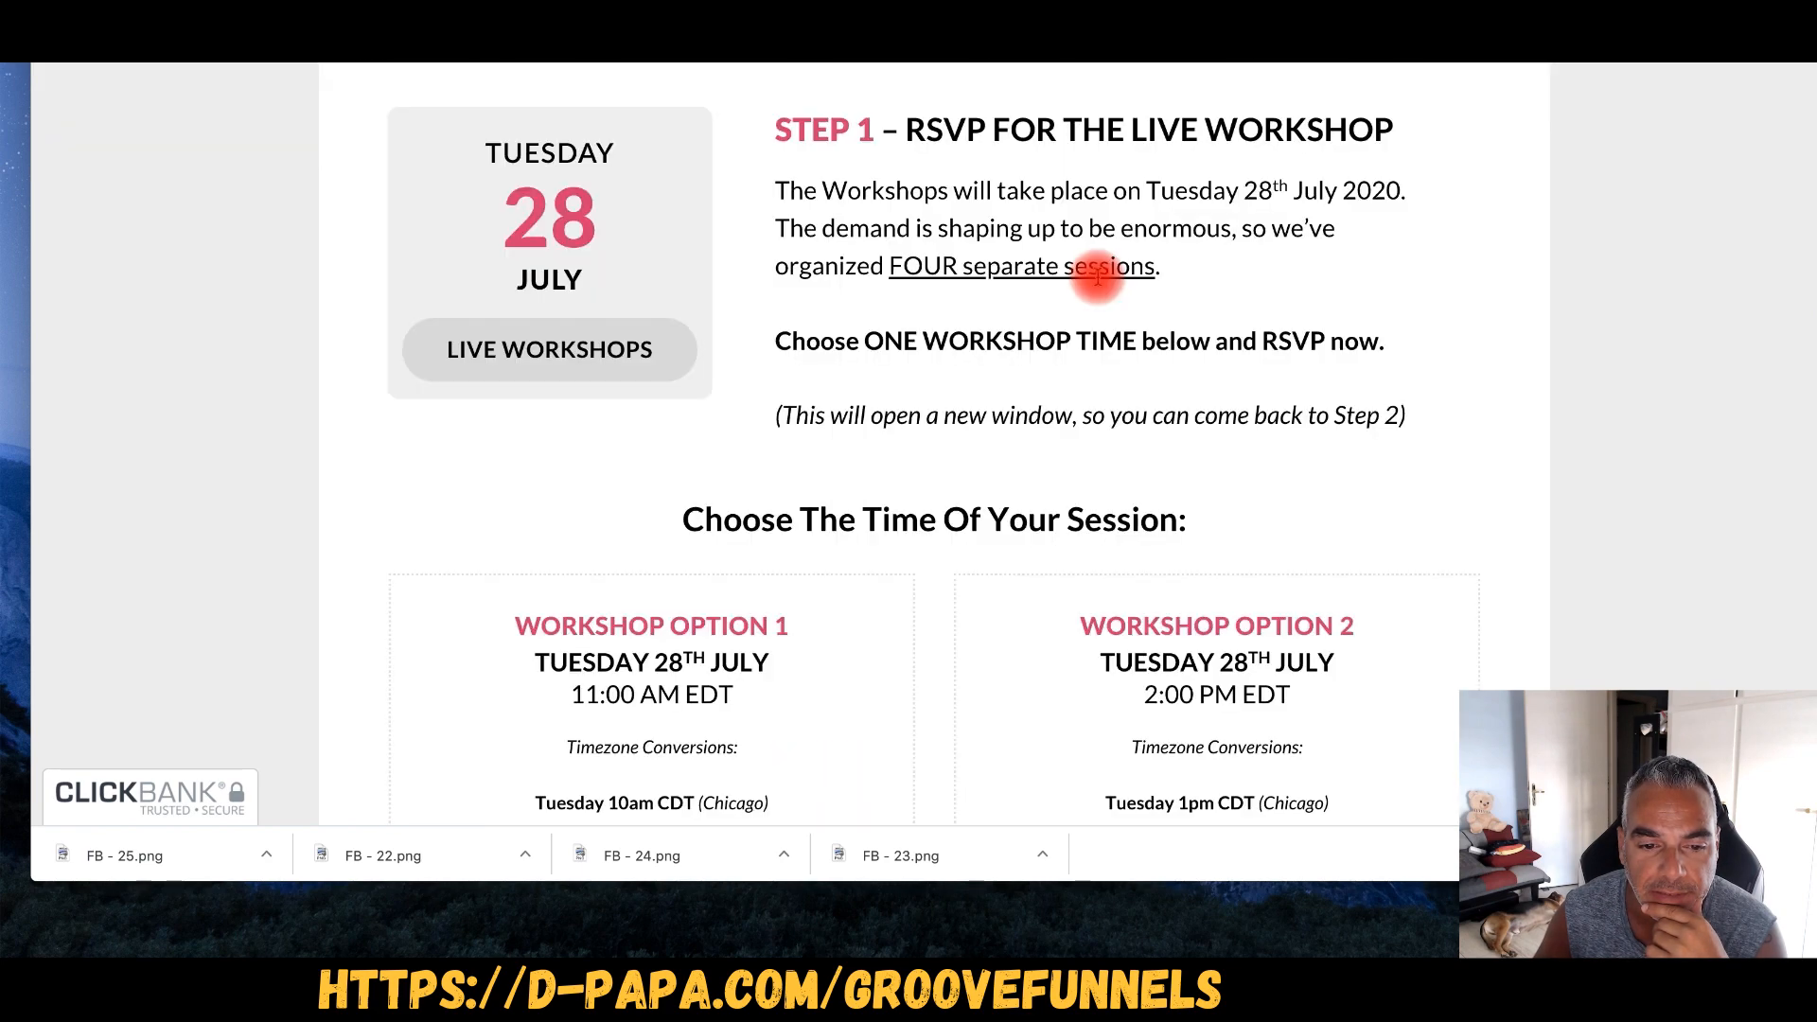
{"action": "scroll", "coordinate": [1103, 280], "scroll_direction": "down", "scroll_amount": 9}
{"action": "scroll", "coordinate": [1103, 279], "scroll_direction": "down", "scroll_amount": 10}
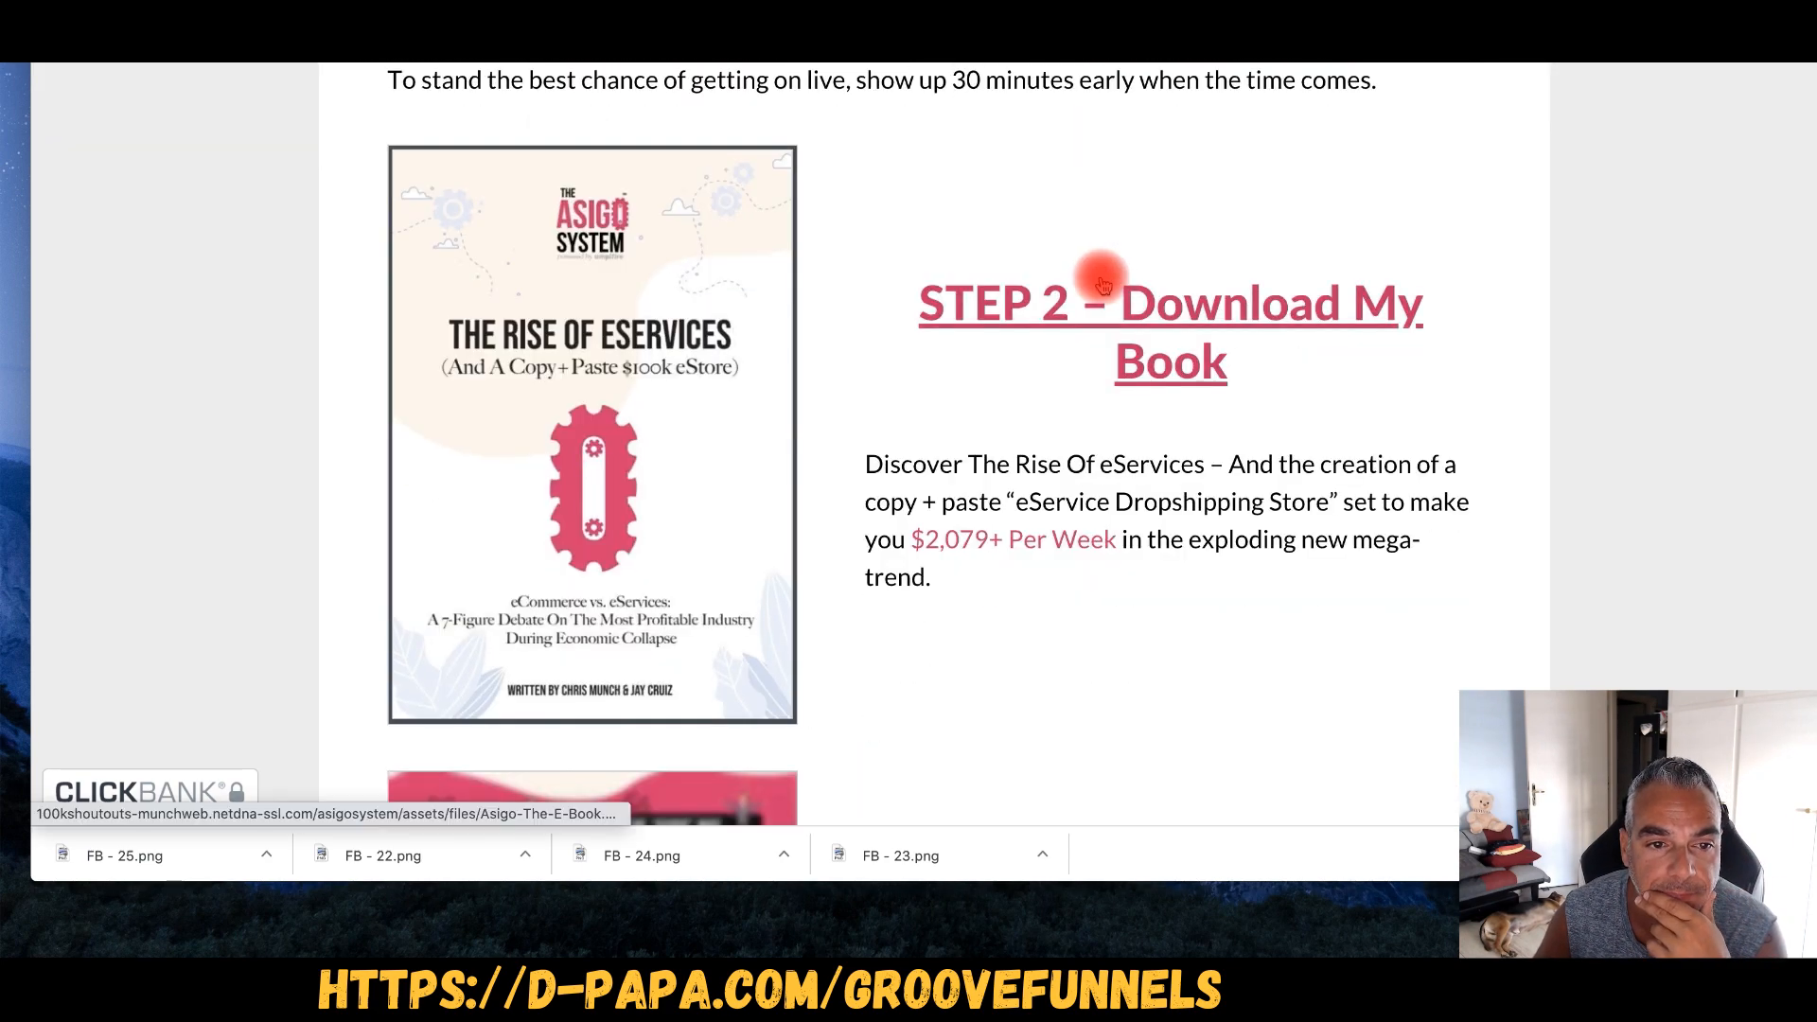
{"action": "scroll", "coordinate": [731, 441], "scroll_direction": "down", "scroll_amount": 10}
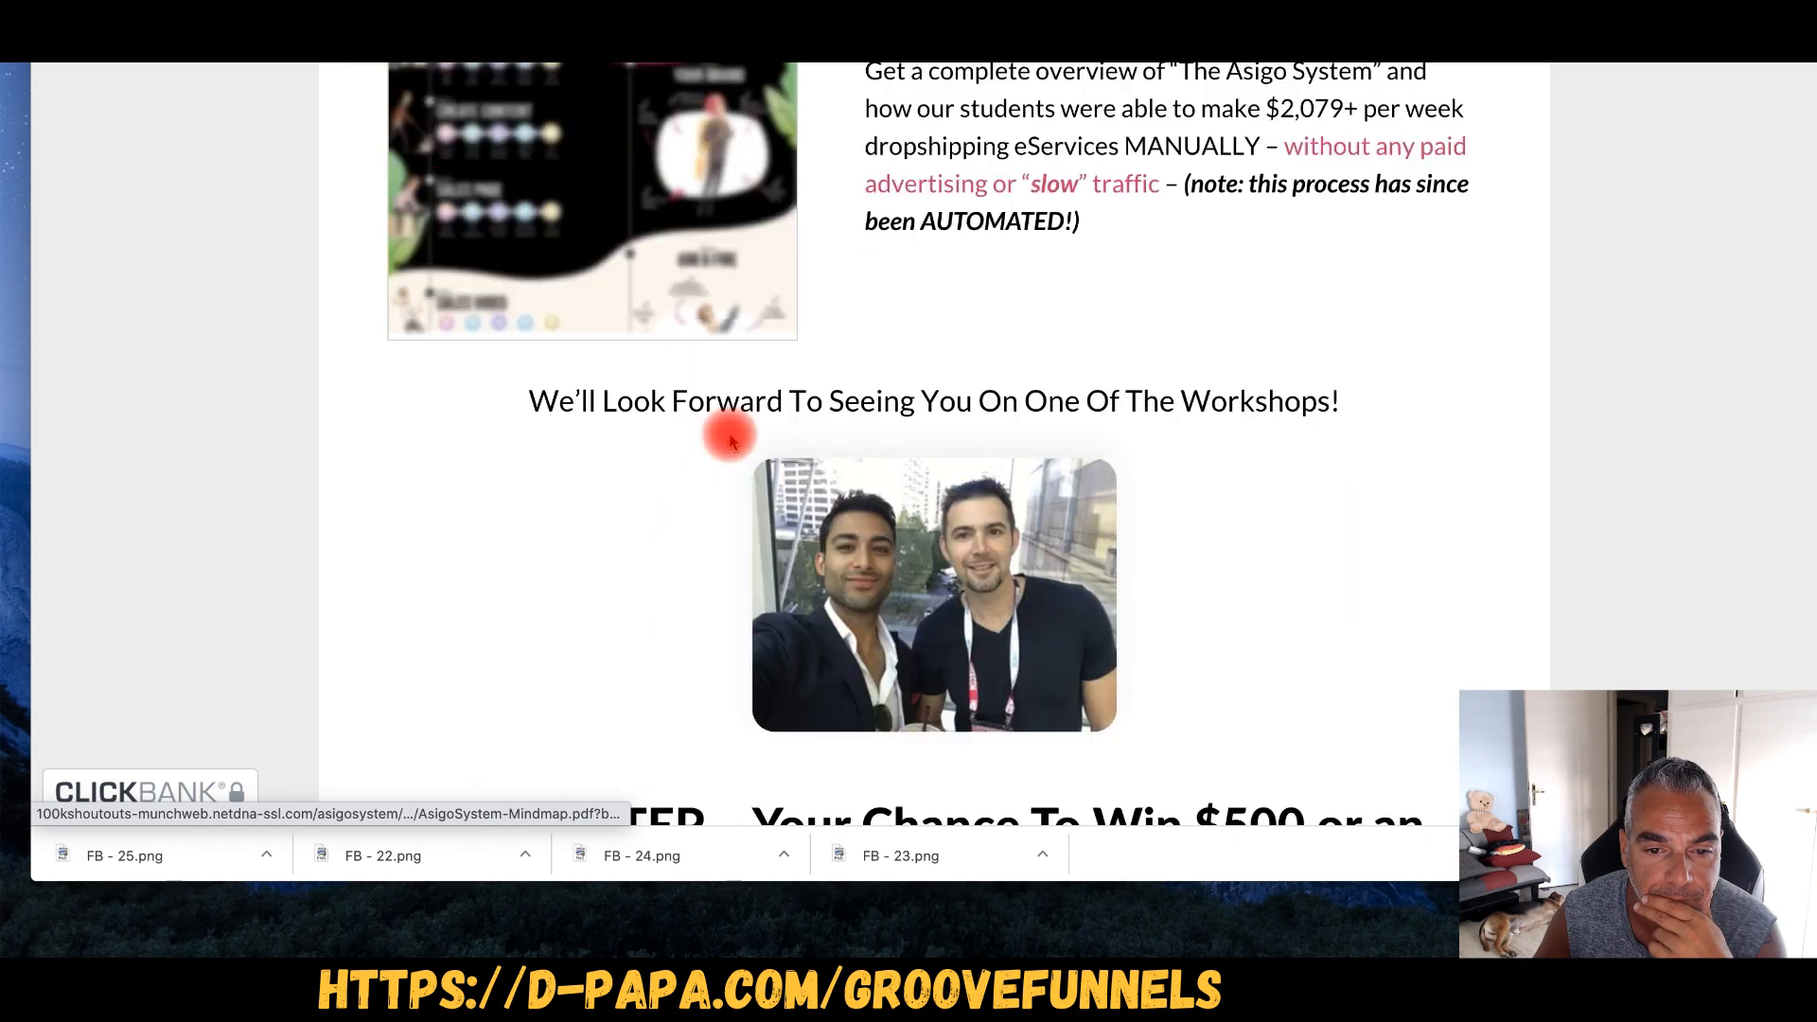
{"action": "scroll", "coordinate": [730, 441], "scroll_direction": "down", "scroll_amount": 10}
{"action": "scroll", "coordinate": [734, 443], "scroll_direction": "up", "scroll_amount": 15}
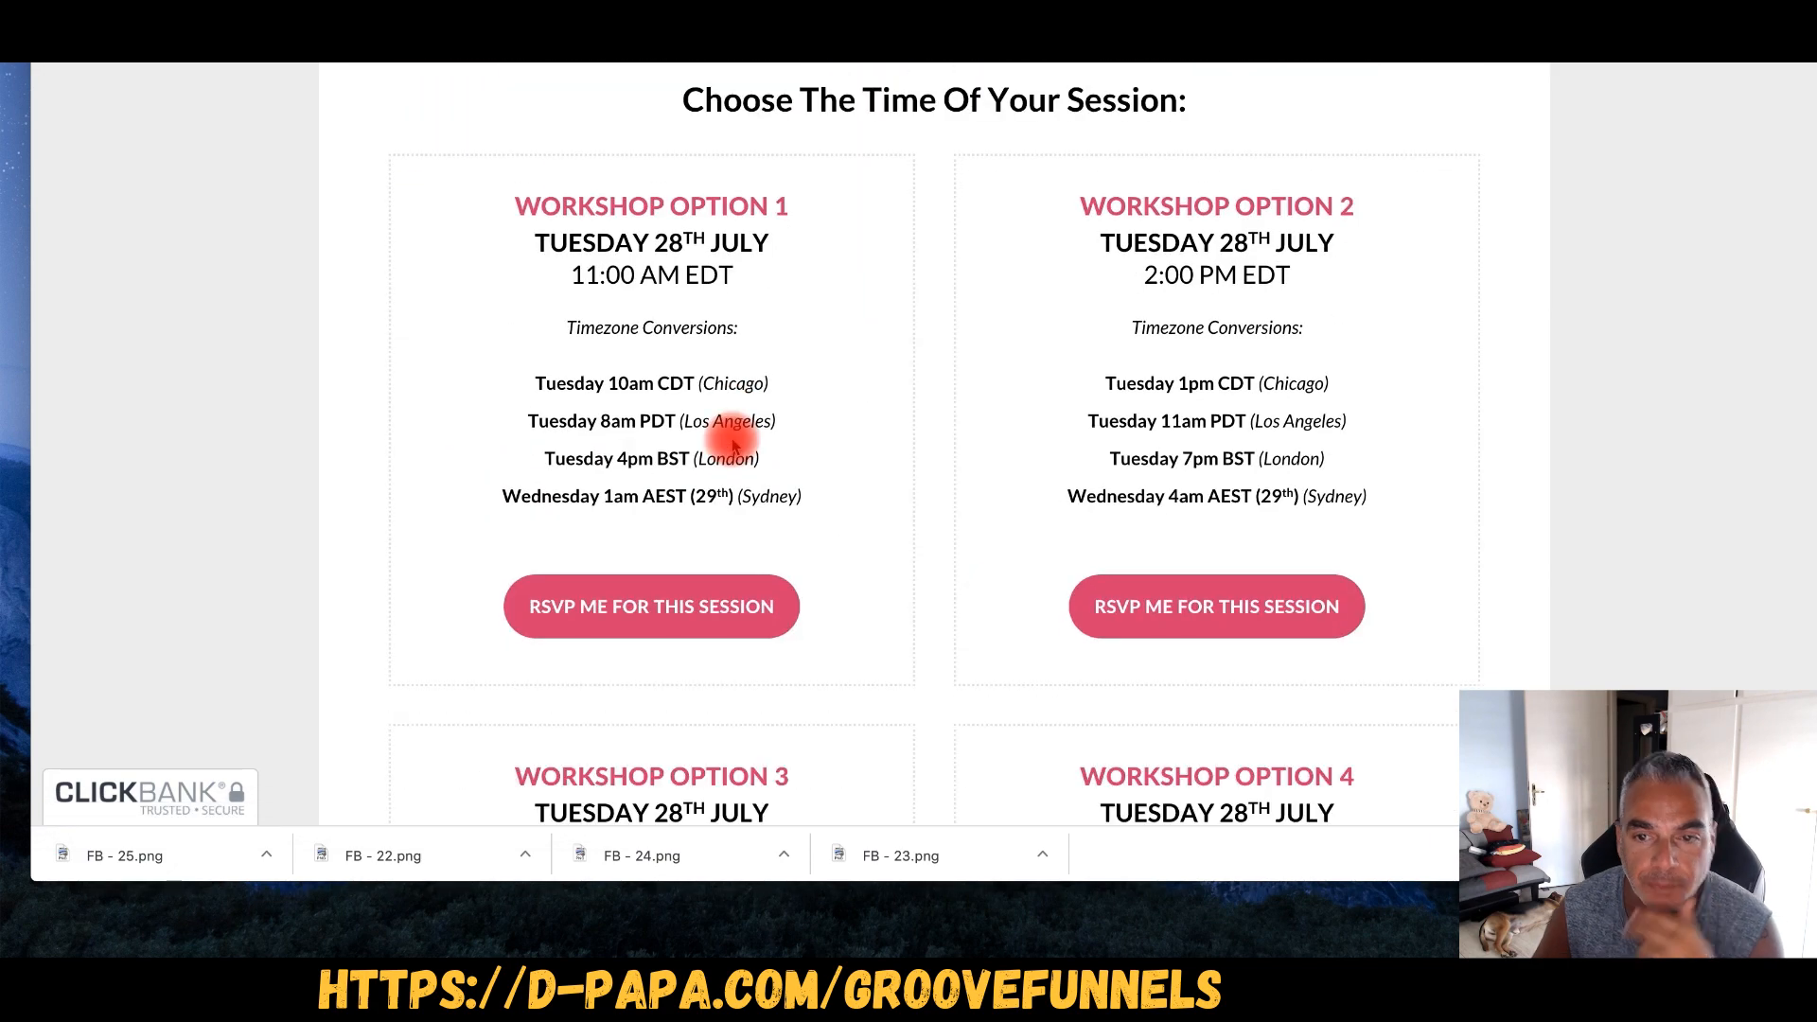
{"action": "scroll", "coordinate": [734, 445], "scroll_direction": "up", "scroll_amount": 15}
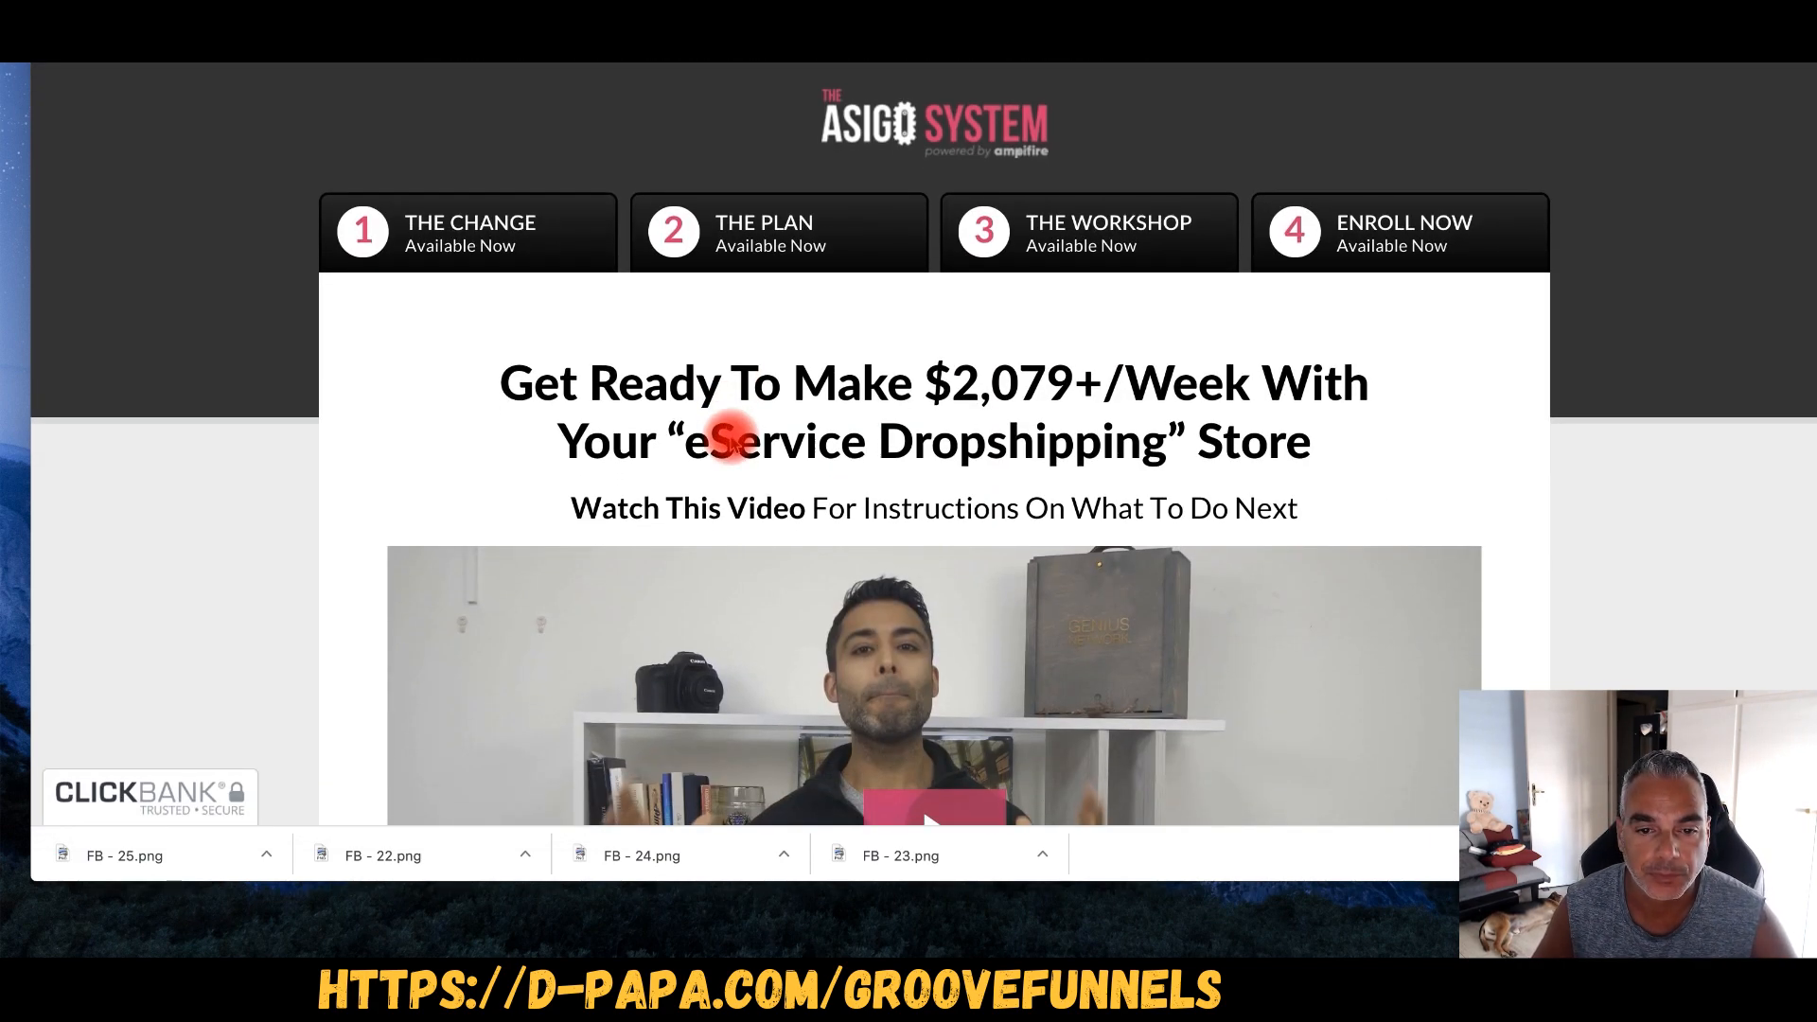
{"action": "scroll", "coordinate": [731, 441], "scroll_direction": "down", "scroll_amount": 12}
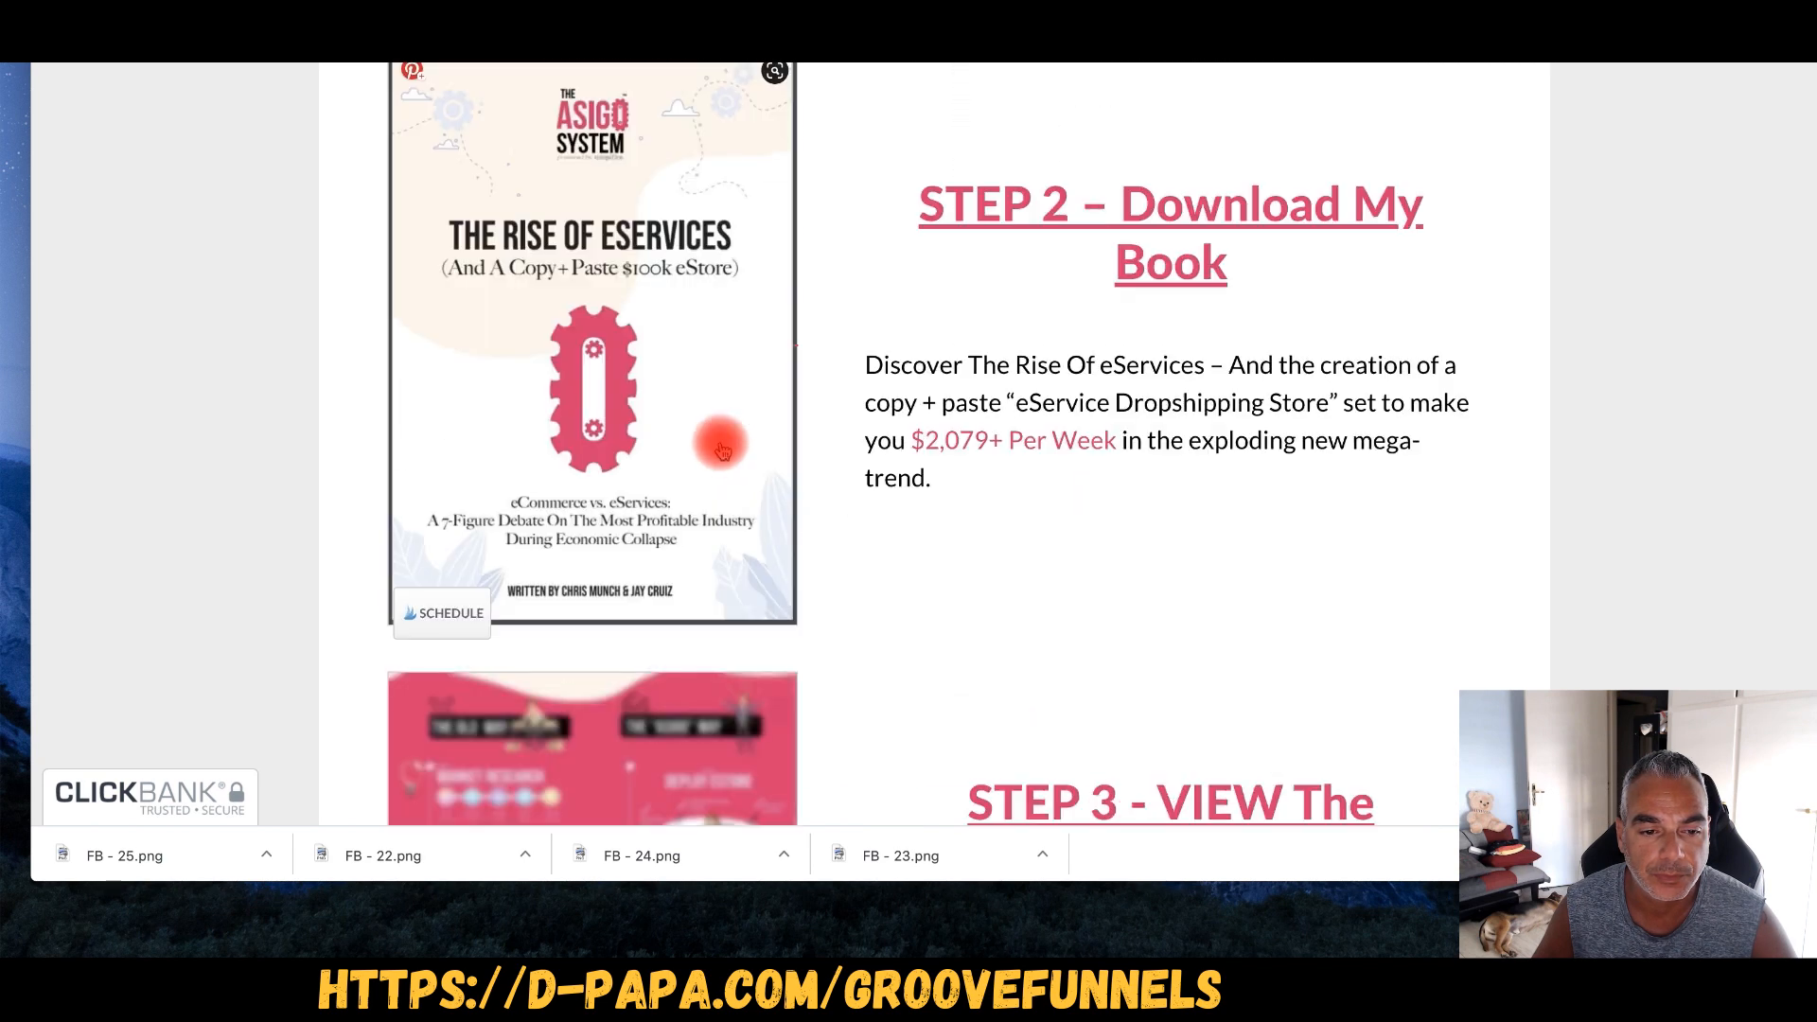
{"action": "scroll", "coordinate": [700, 426], "scroll_direction": "up", "scroll_amount": 1}
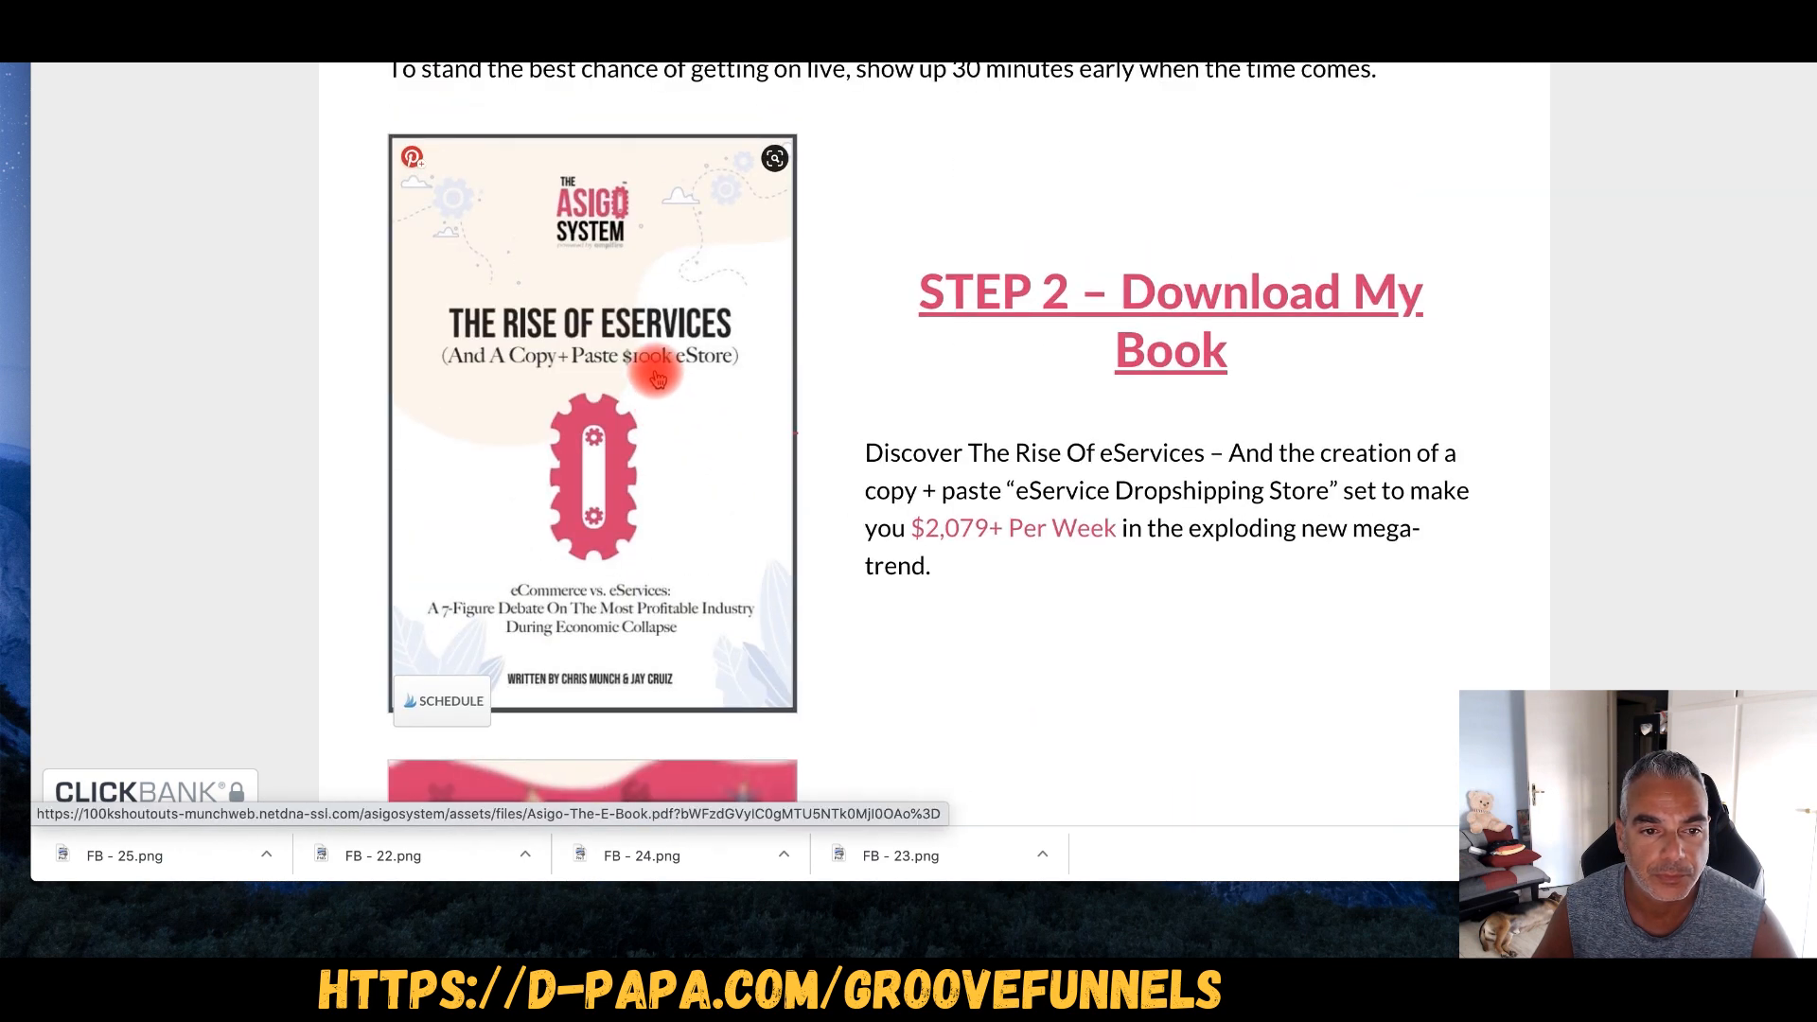
{"action": "scroll", "coordinate": [1087, 284], "scroll_direction": "up", "scroll_amount": 1}
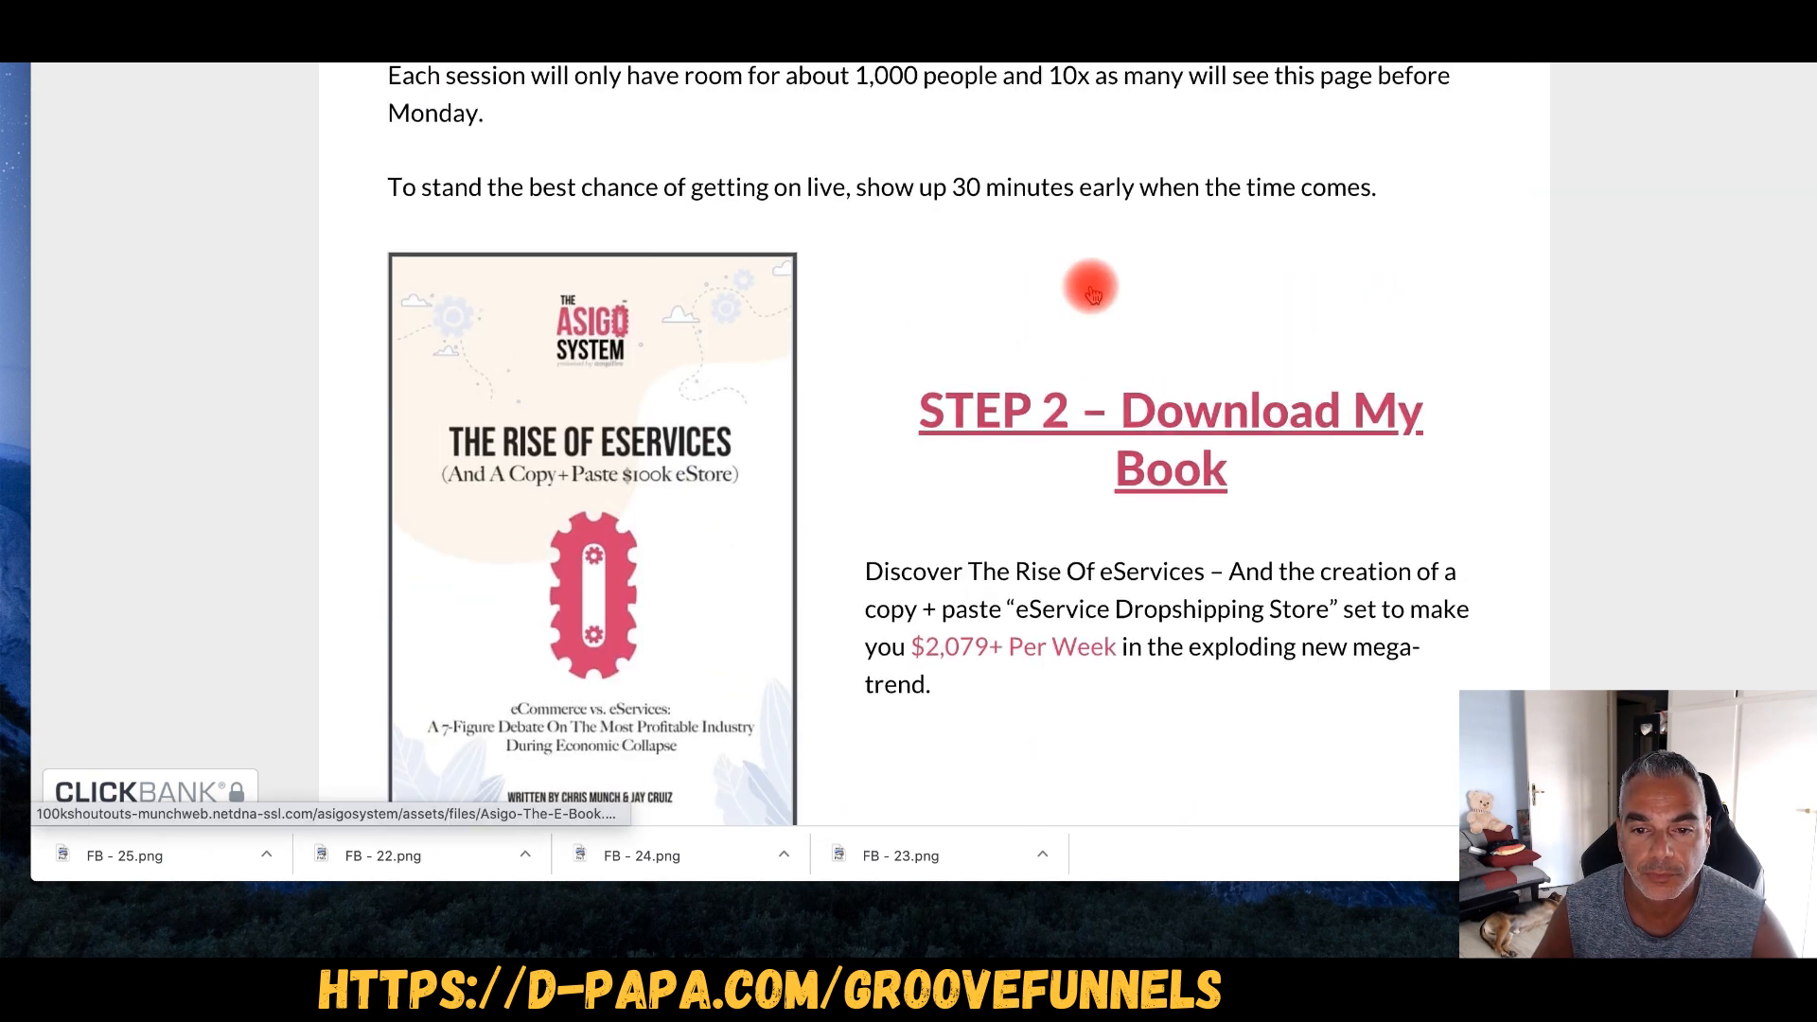
{"action": "left_click", "coordinate": [669, 386]}
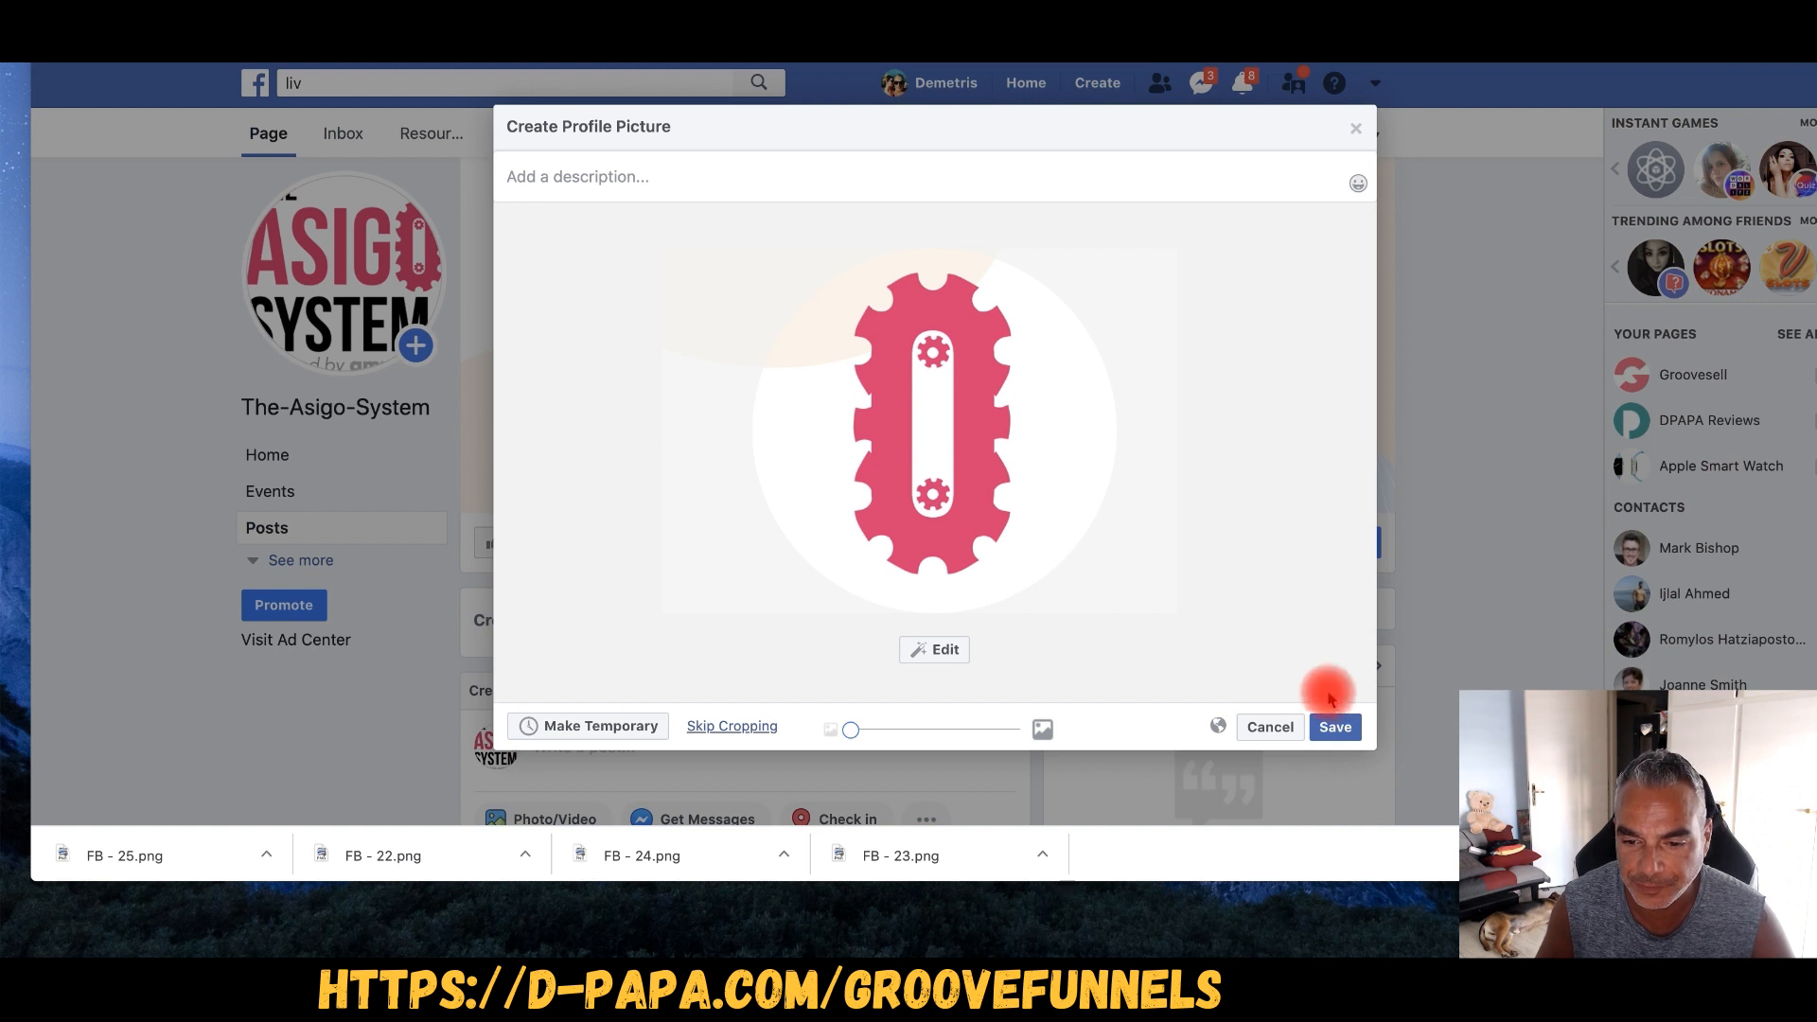
- Save the pink gear emblem as The-Asigo-System page's profile picture
{"action": "left_click", "coordinate": [1330, 727]}
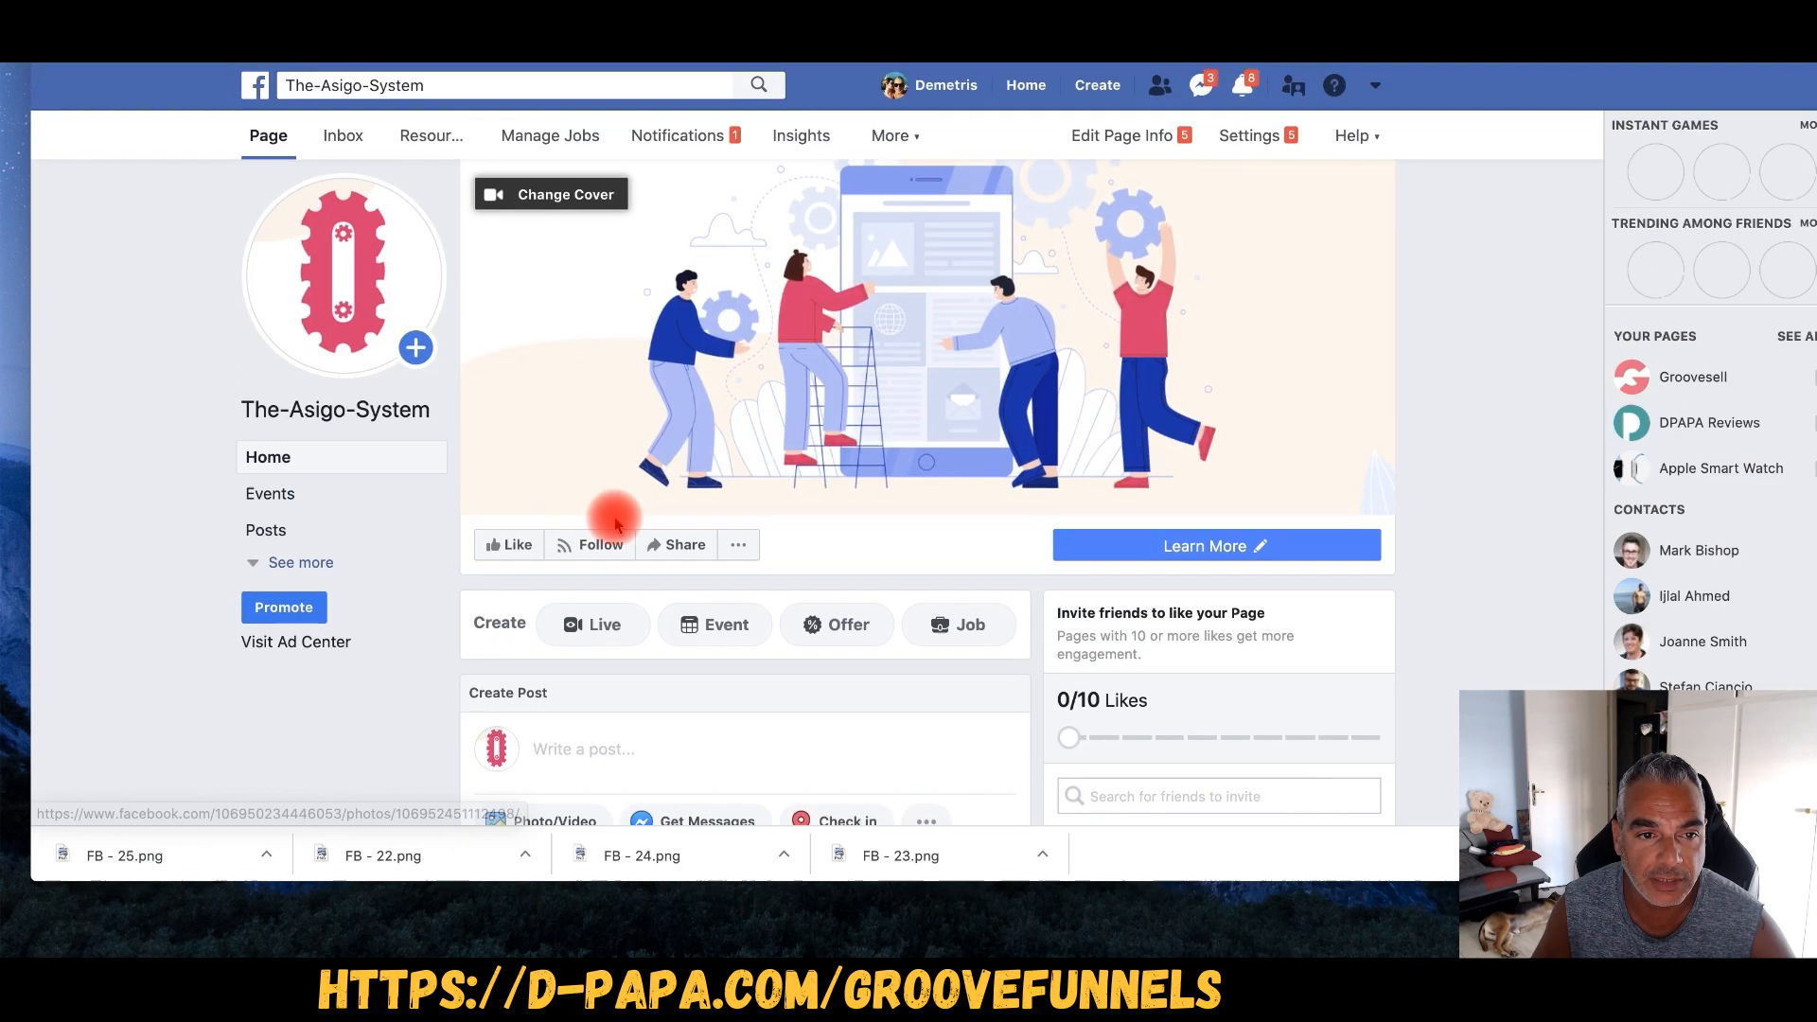
- Reposition the cover to show the team-and-gears illustration and save the new position
{"action": "left_click", "coordinate": [580, 197]}
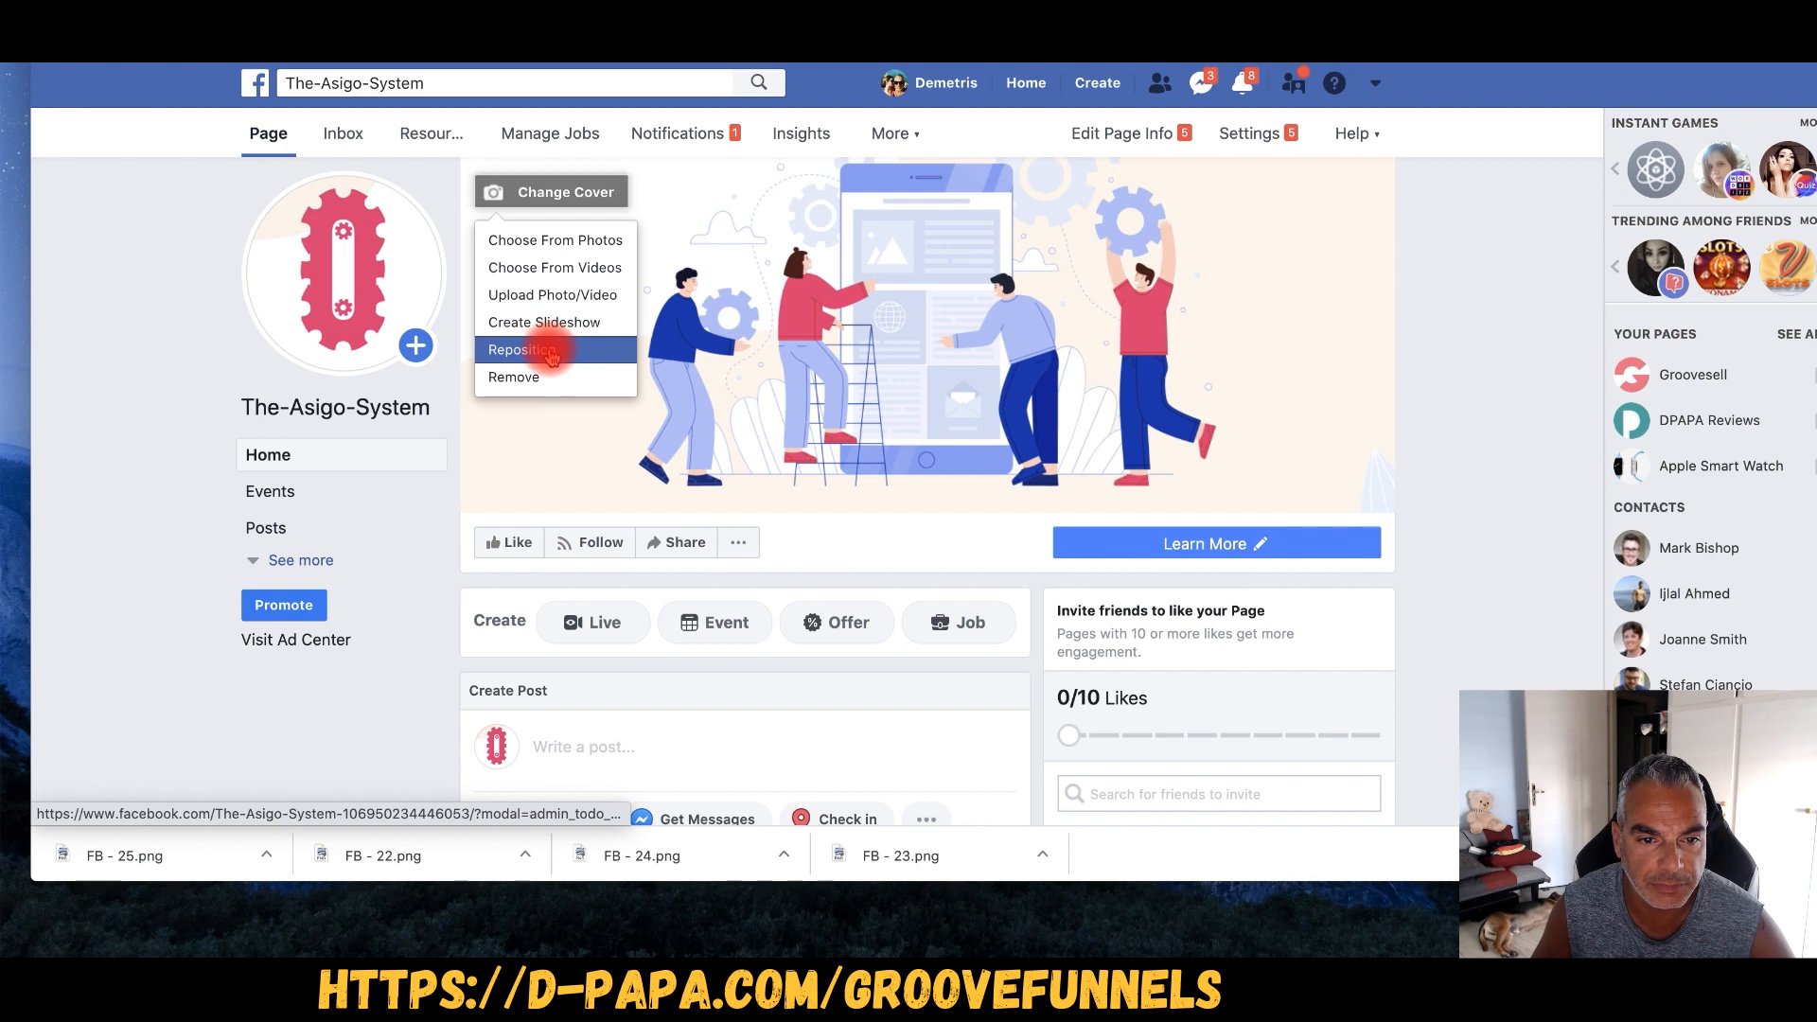
{"action": "left_click", "coordinate": [545, 350]}
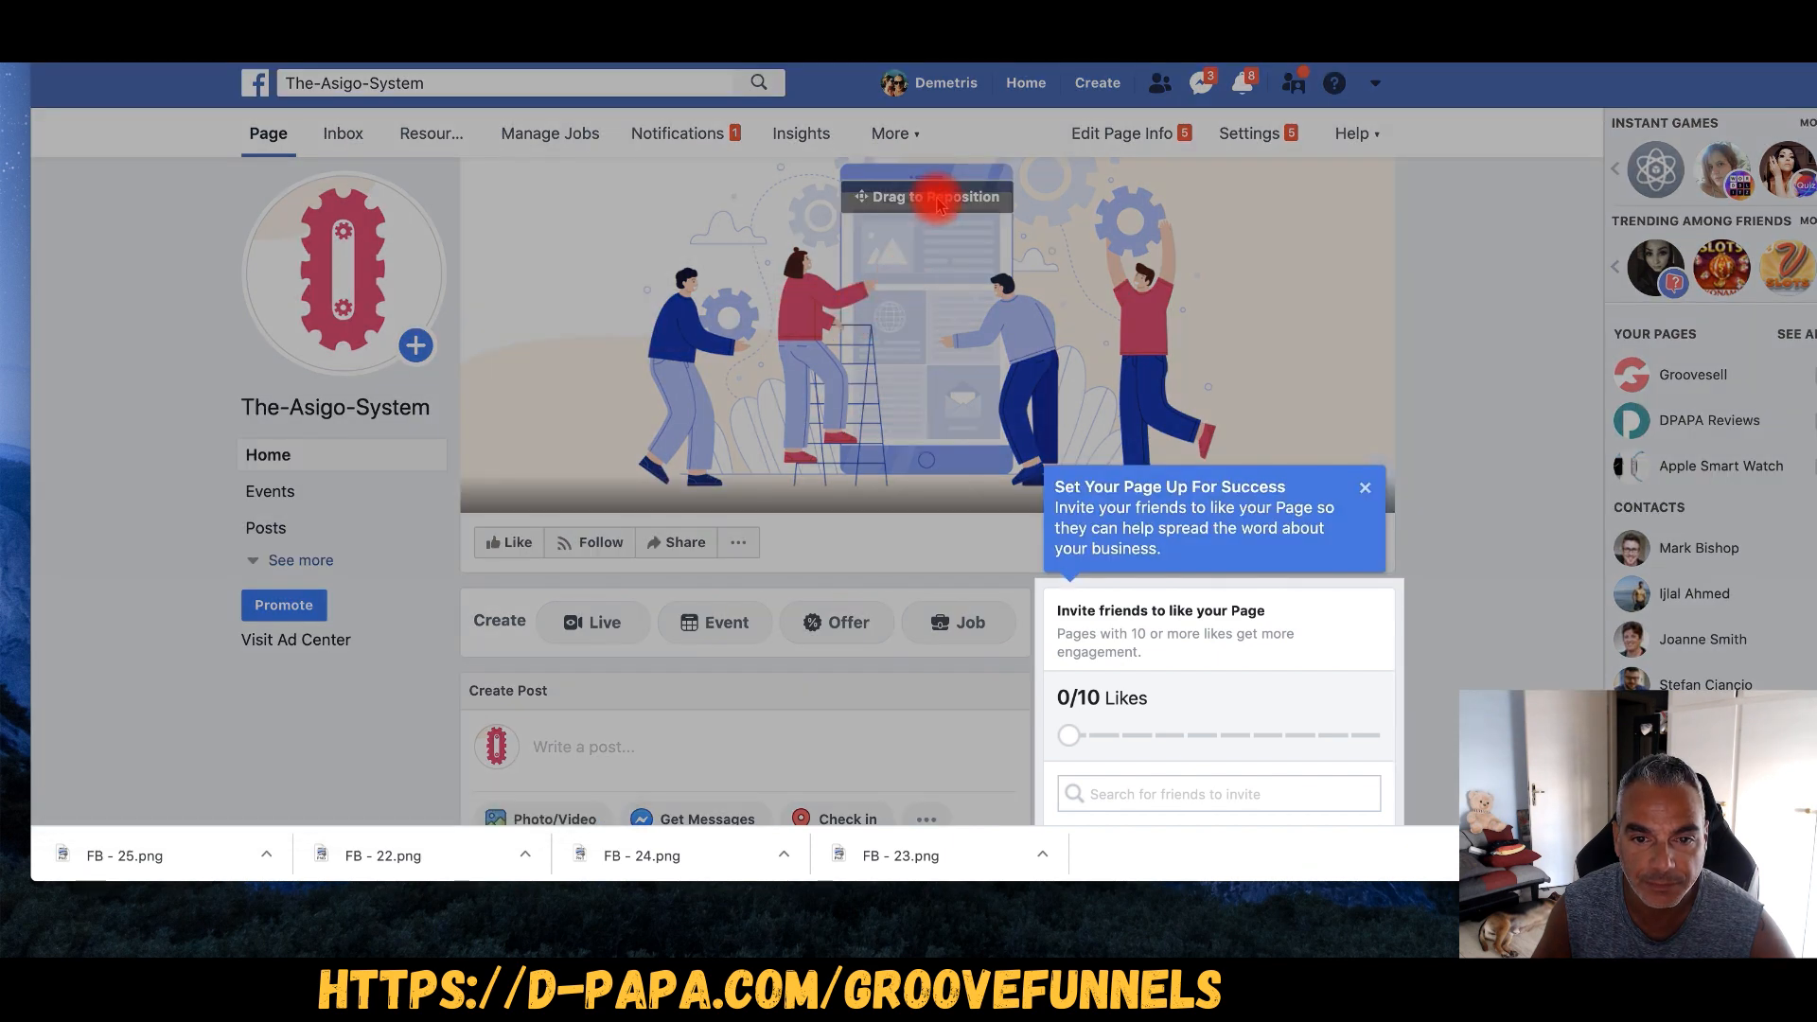
{"action": "left_click", "coordinate": [1365, 487]}
{"action": "scroll", "coordinate": [1060, 331], "scroll_direction": "down", "scroll_amount": 5}
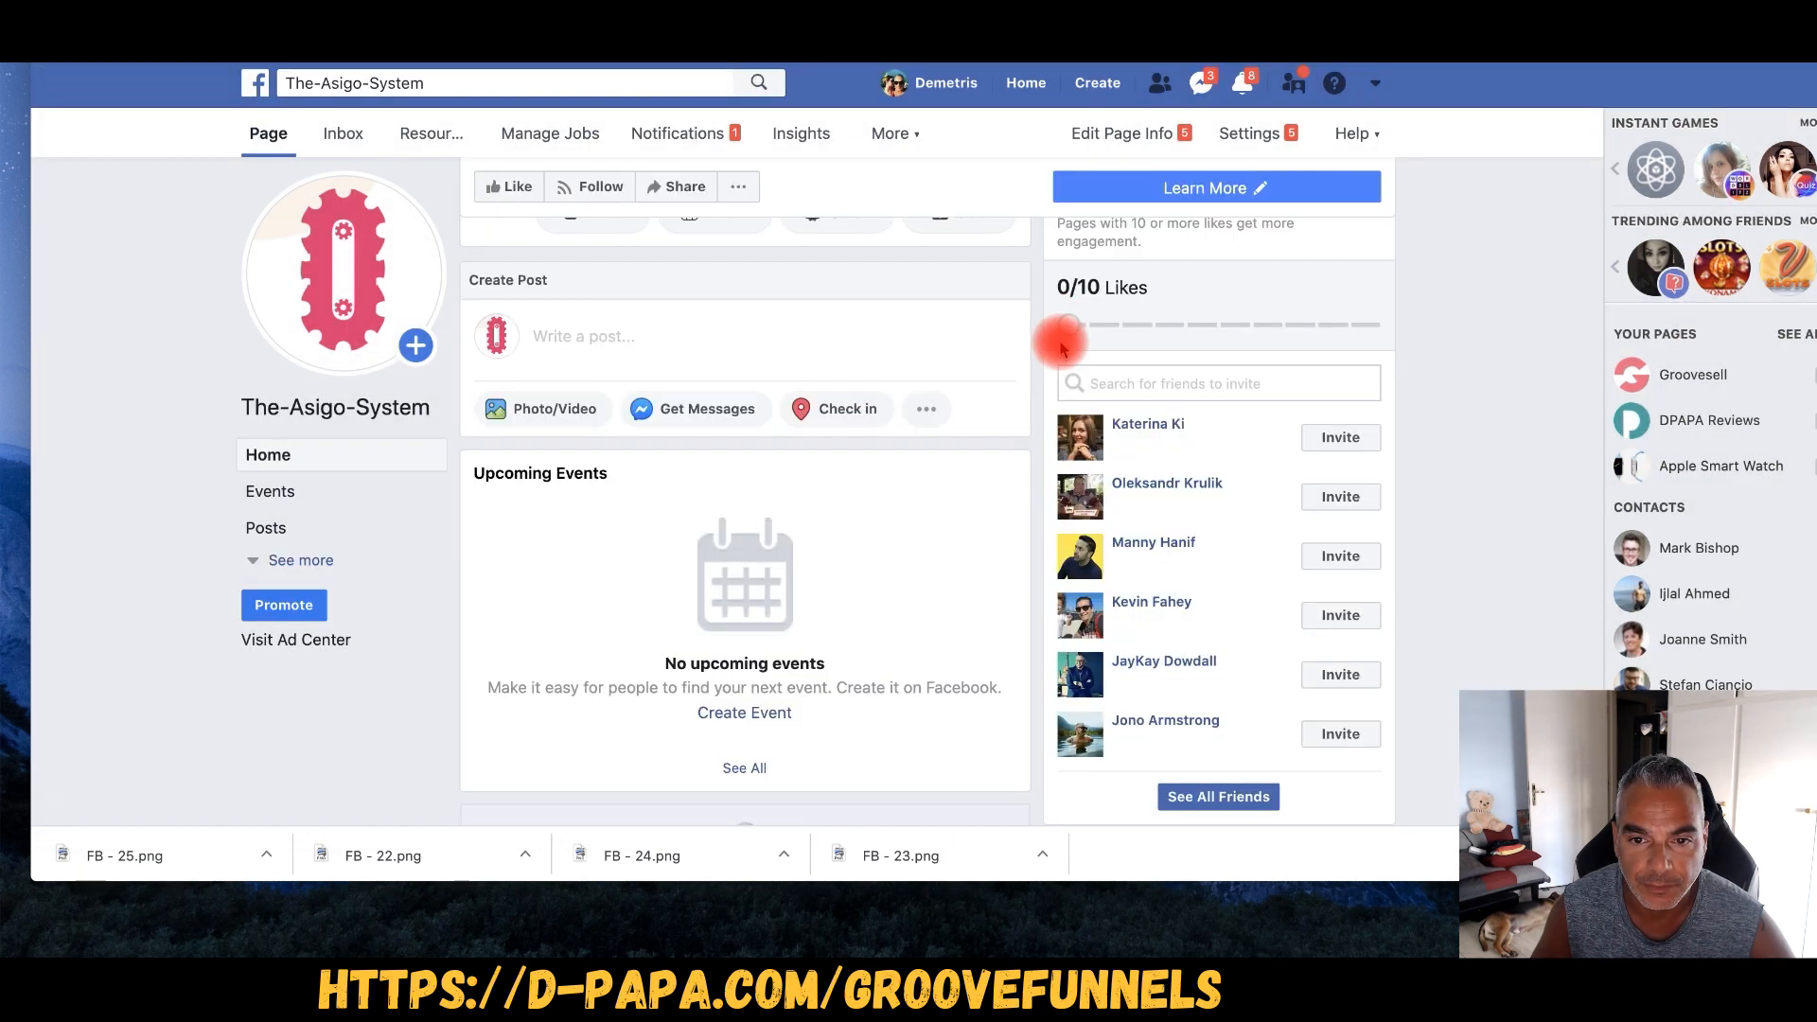
{"action": "scroll", "coordinate": [906, 336], "scroll_direction": "up", "scroll_amount": 5}
{"action": "mouse_move", "coordinate": [941, 211]}
{"action": "left_mouse_down"}
{"action": "mouse_move", "coordinate": [924, 485]}
{"action": "mouse_move", "coordinate": [957, 244]}
{"action": "mouse_move", "coordinate": [941, 502]}
{"action": "mouse_move", "coordinate": [936, 317]}
{"action": "mouse_move", "coordinate": [921, 394]}
{"action": "mouse_move", "coordinate": [933, 190]}
{"action": "left_mouse_up"}
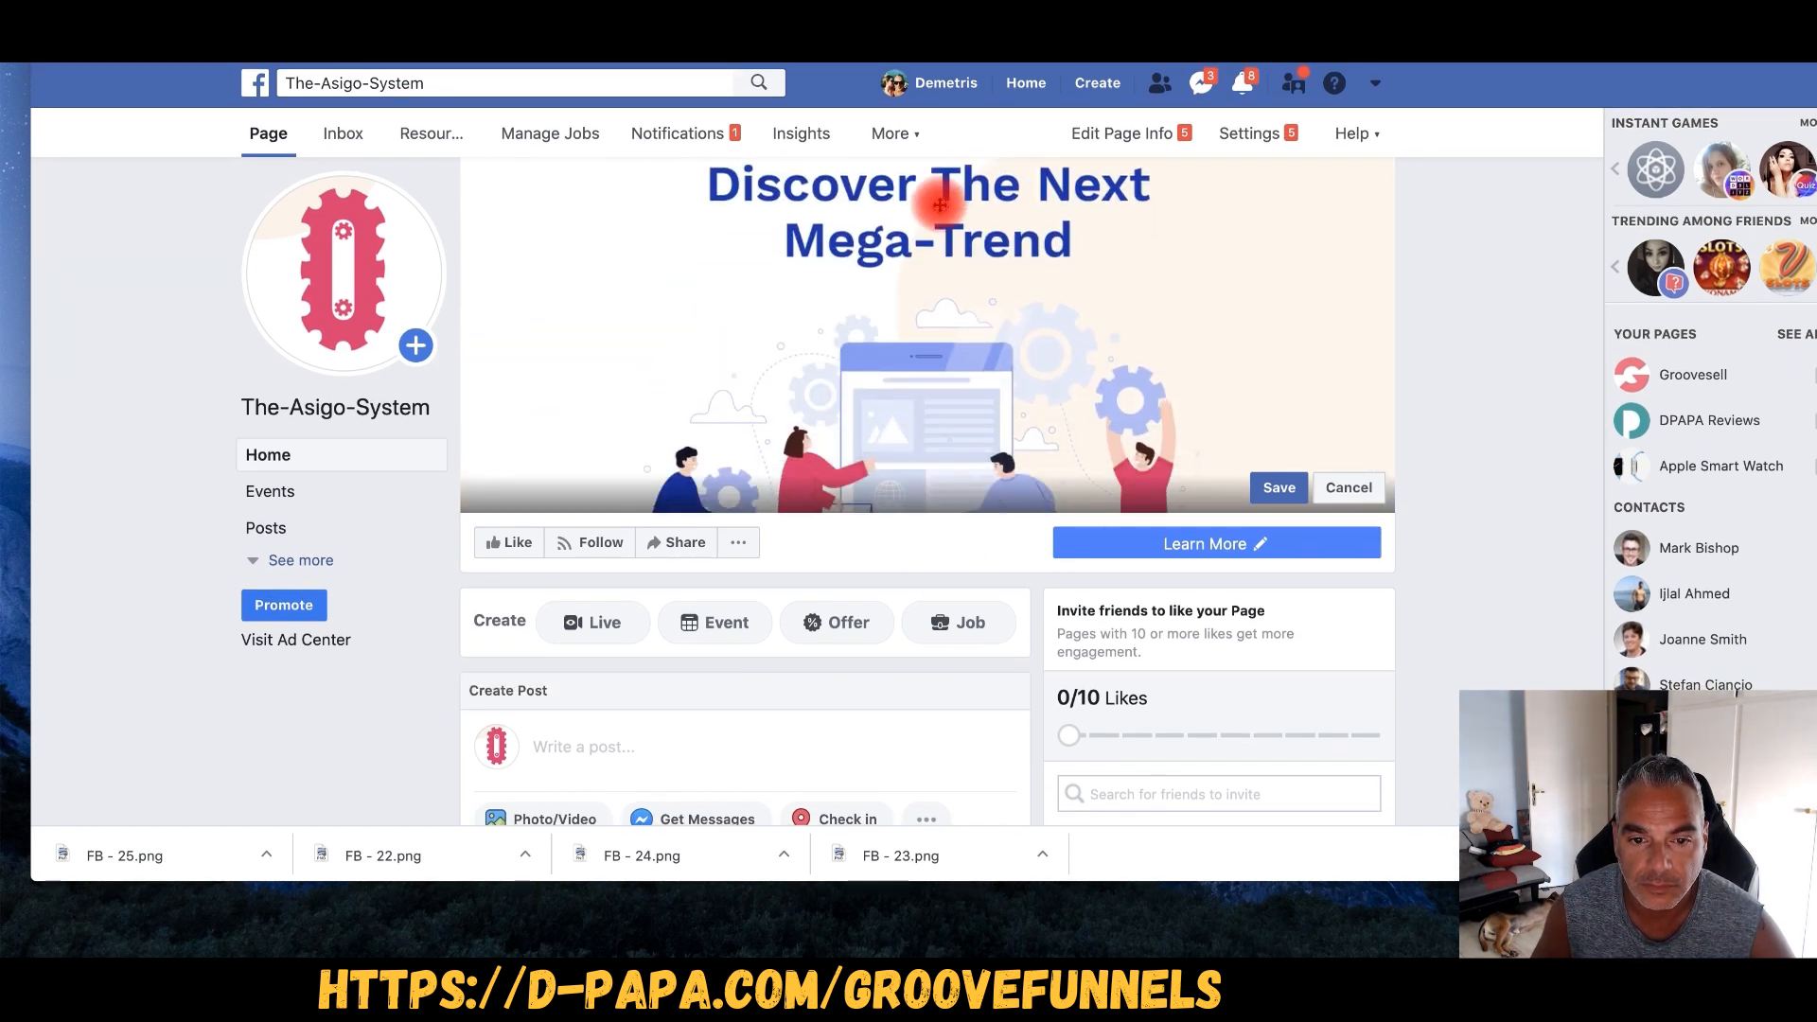
{"action": "left_click_drag", "start_coordinate": [959, 113], "coordinate": [960, 79]}
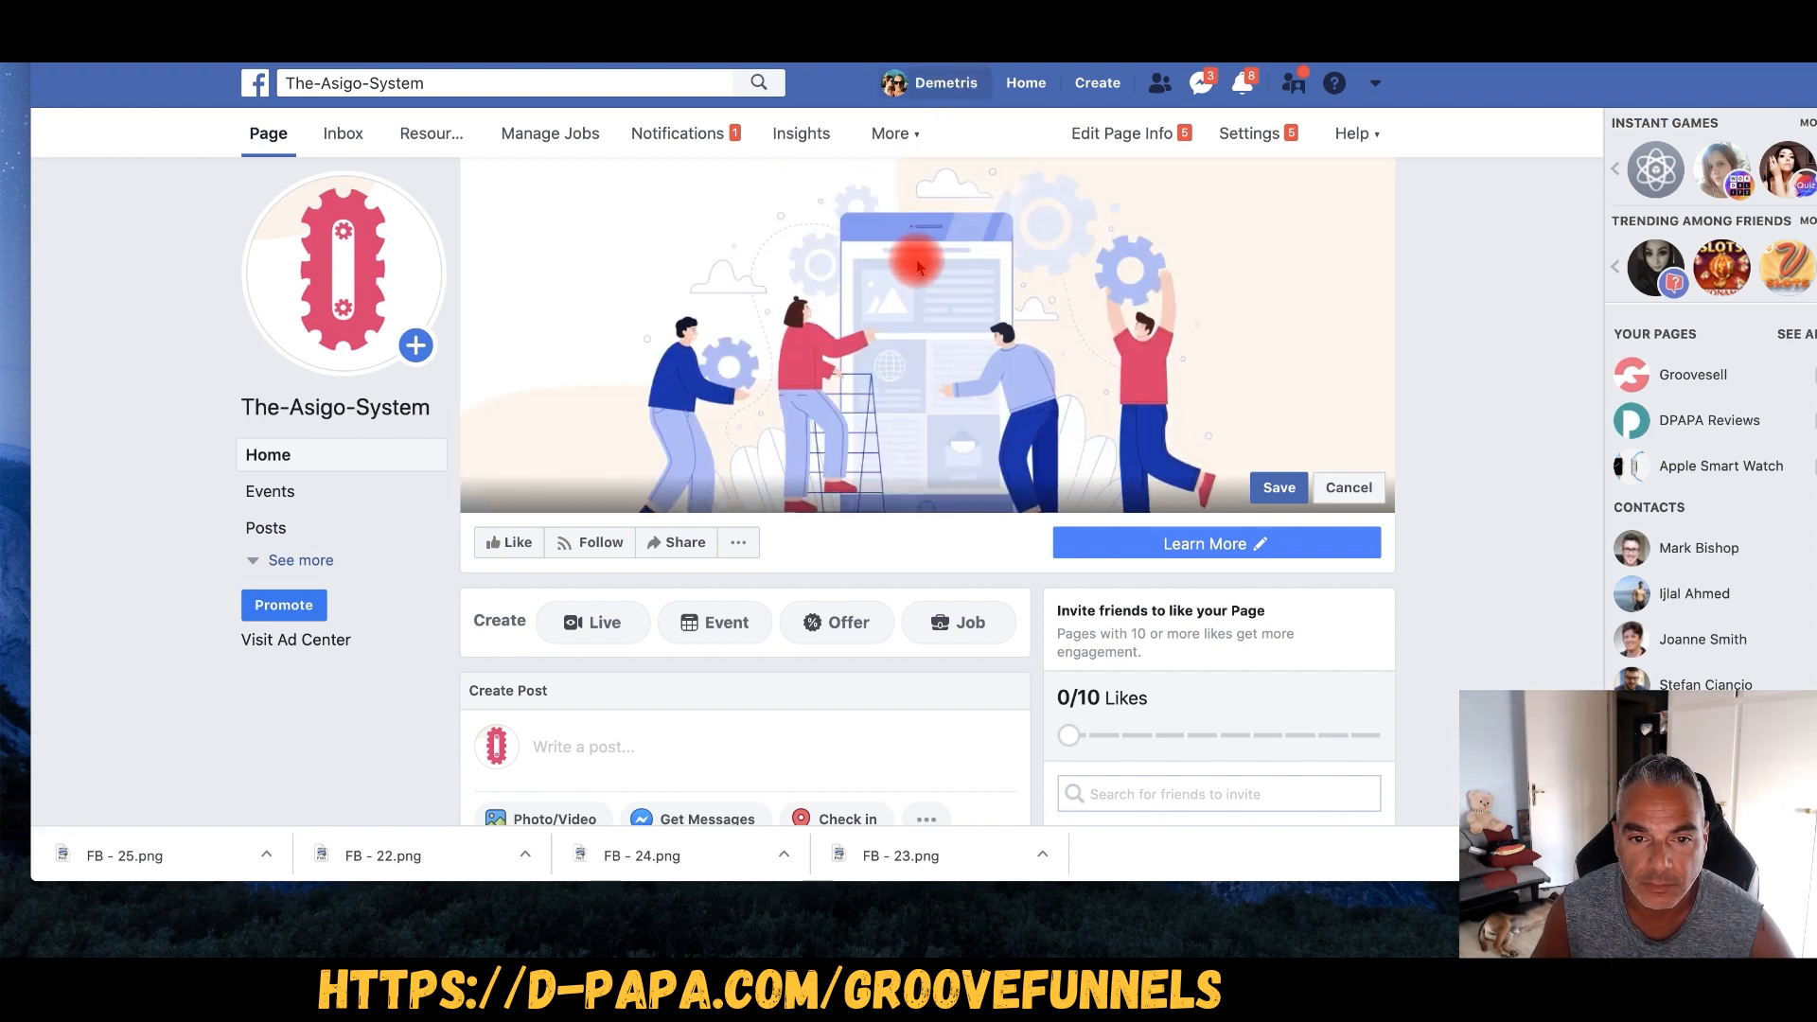
{"action": "left_click_drag", "start_coordinate": [944, 256], "coordinate": [946, 295]}
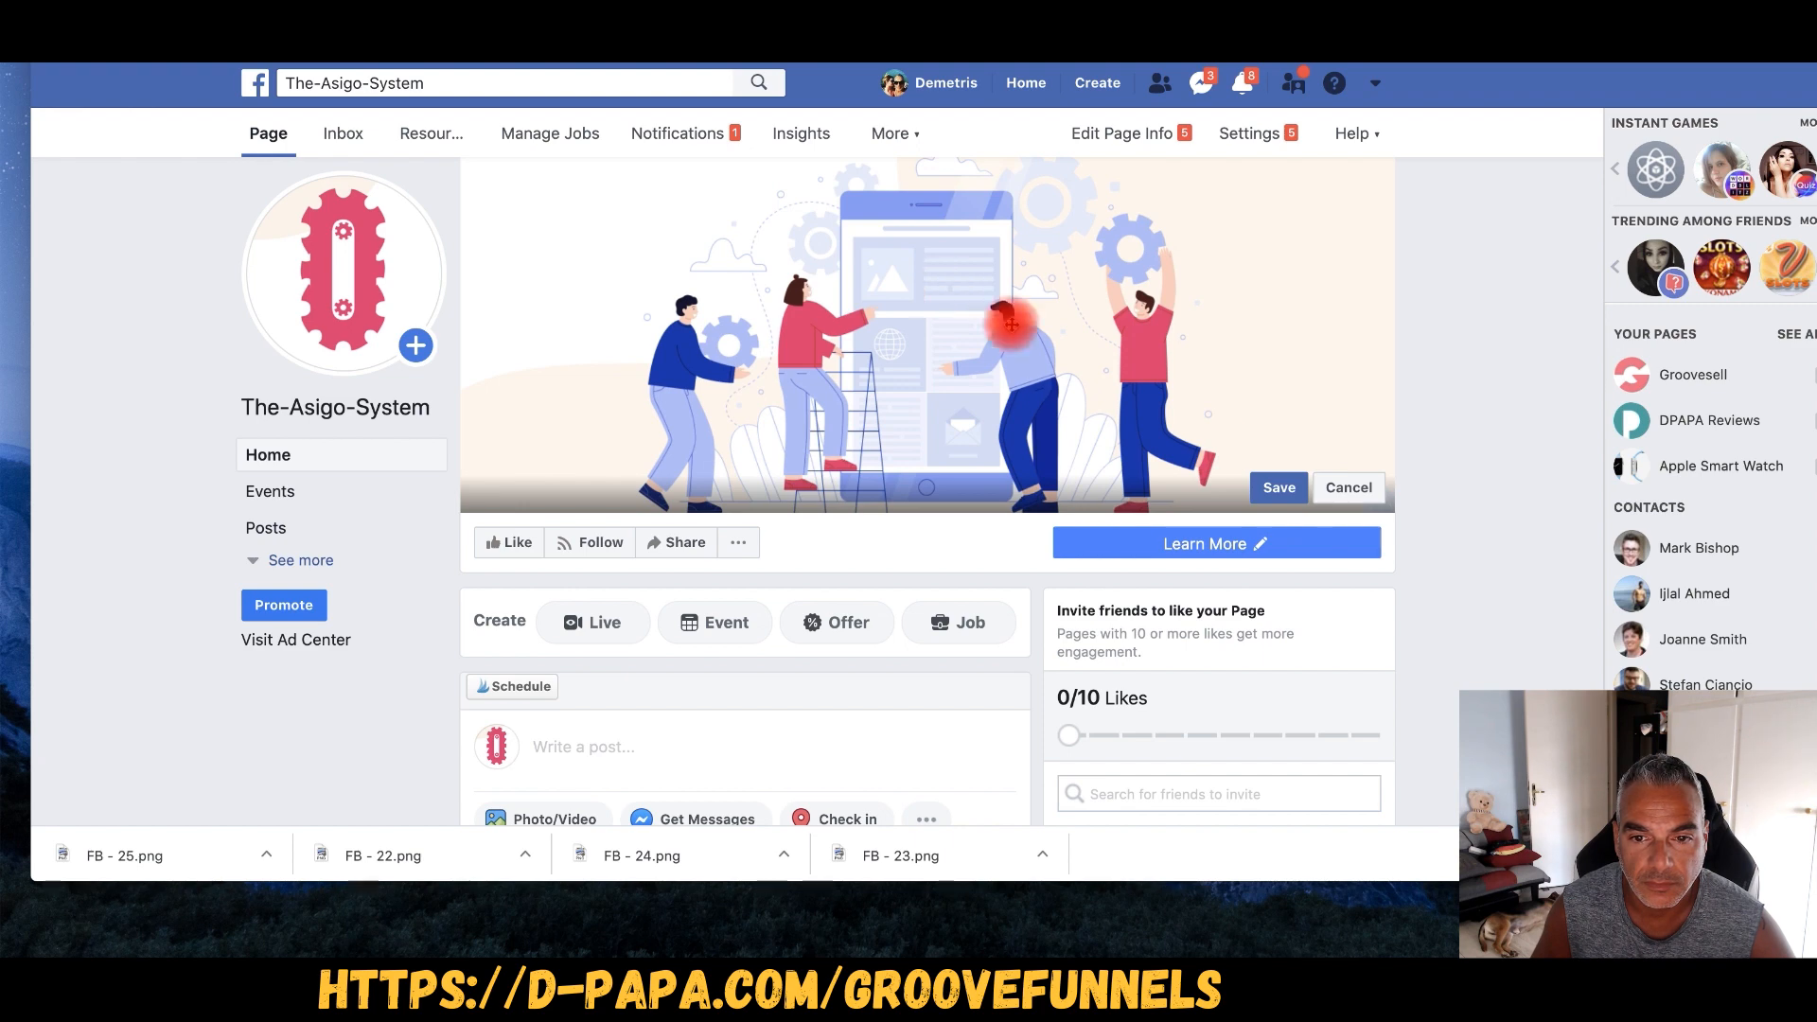
{"action": "left_click", "coordinate": [1275, 488]}
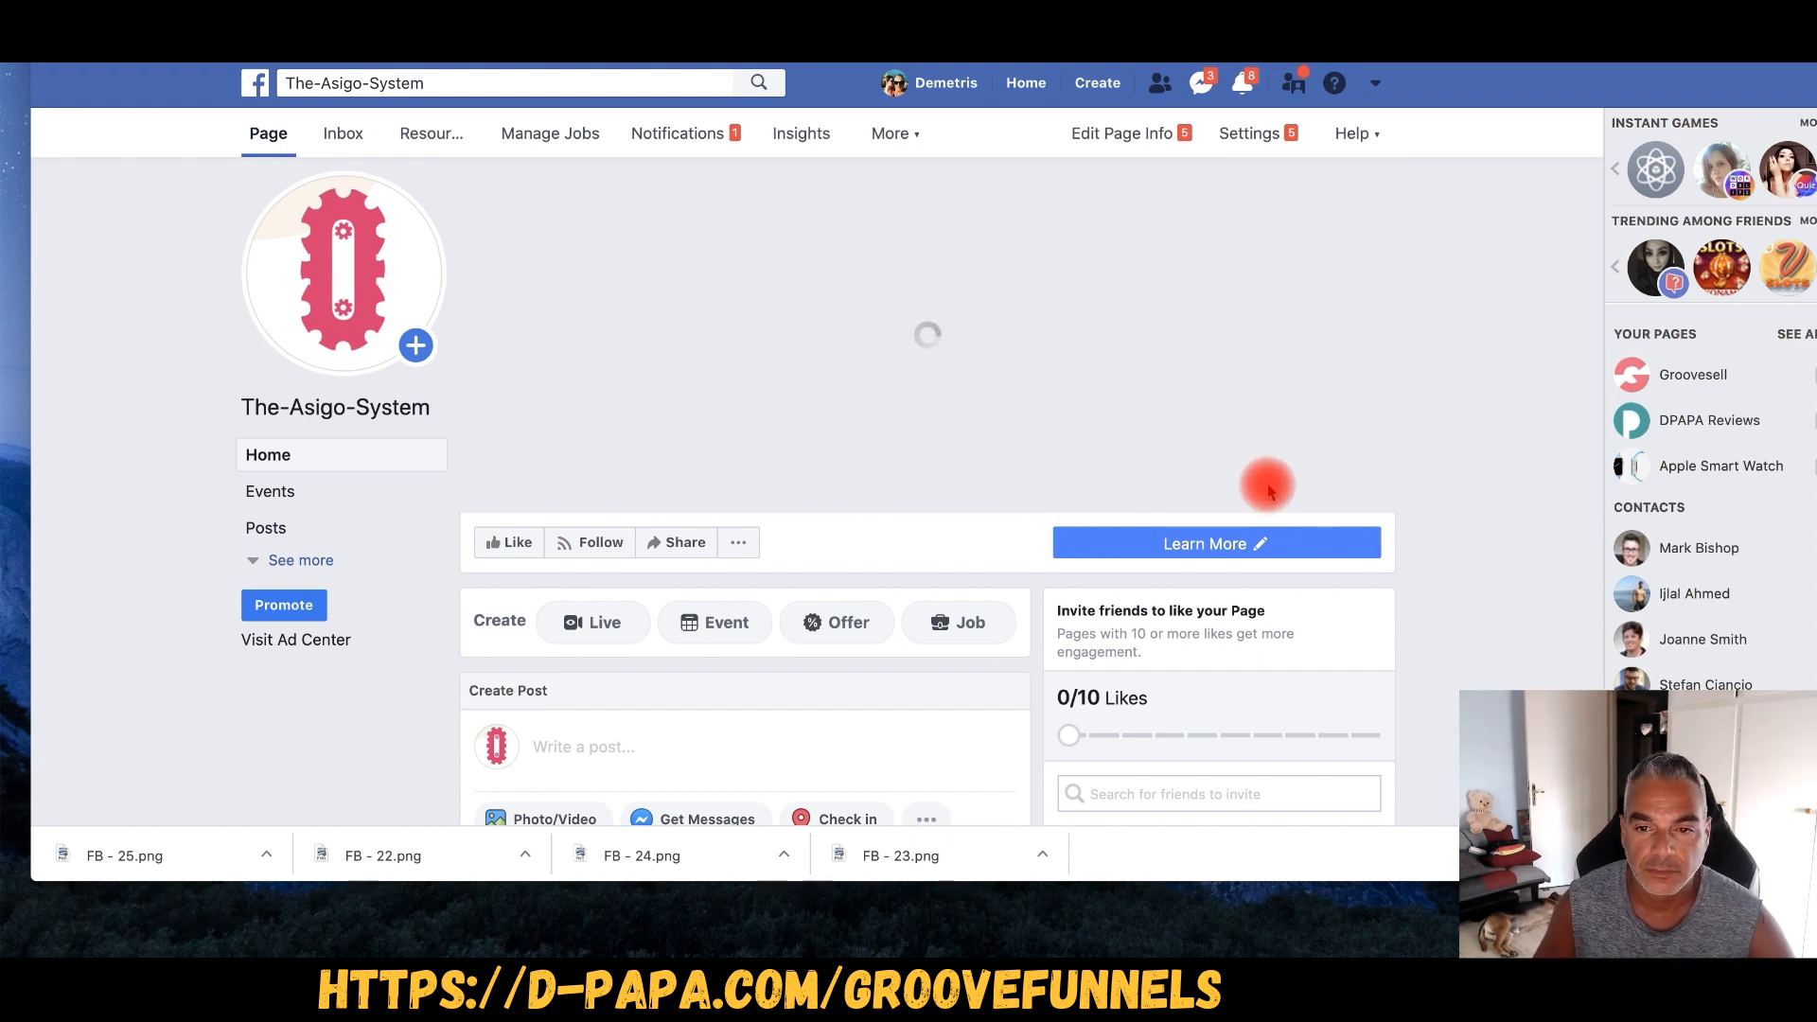
- Scroll the page posts, invite people to like the page, and return to the GroovePages editor
{"action": "scroll", "coordinate": [863, 354], "scroll_direction": "down", "scroll_amount": 7}
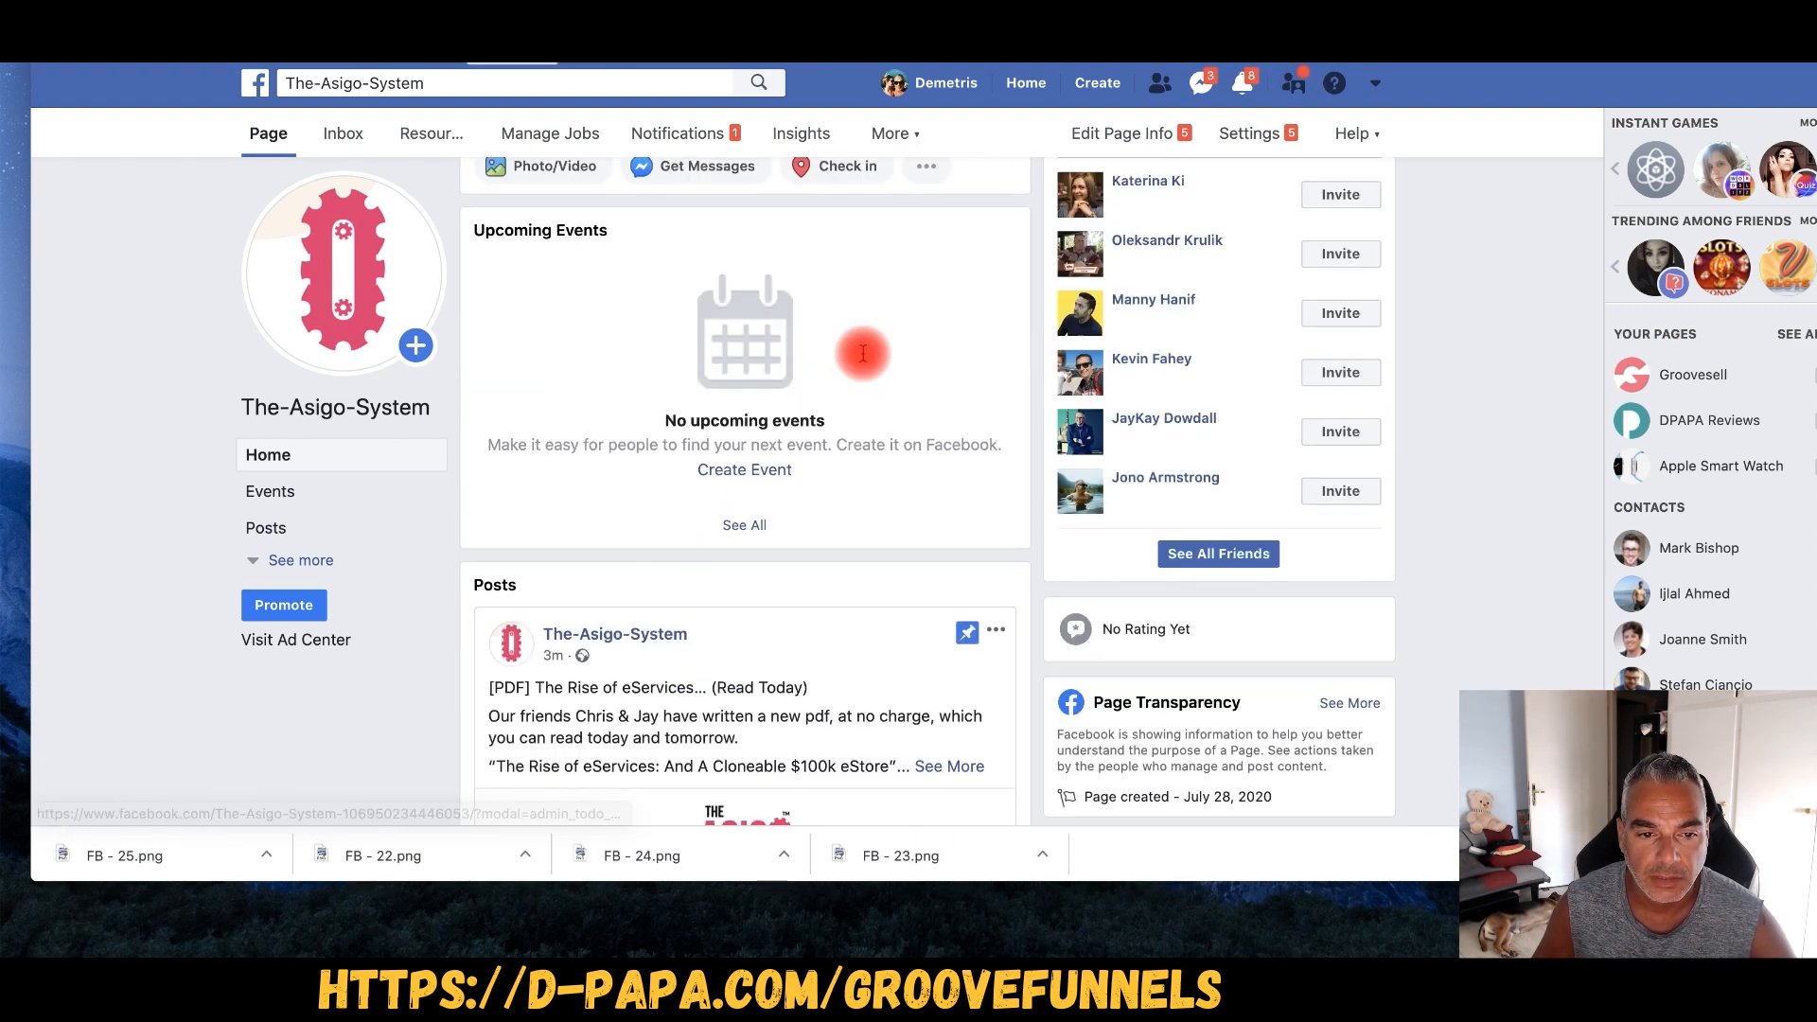
{"action": "scroll", "coordinate": [863, 354], "scroll_direction": "down", "scroll_amount": 10}
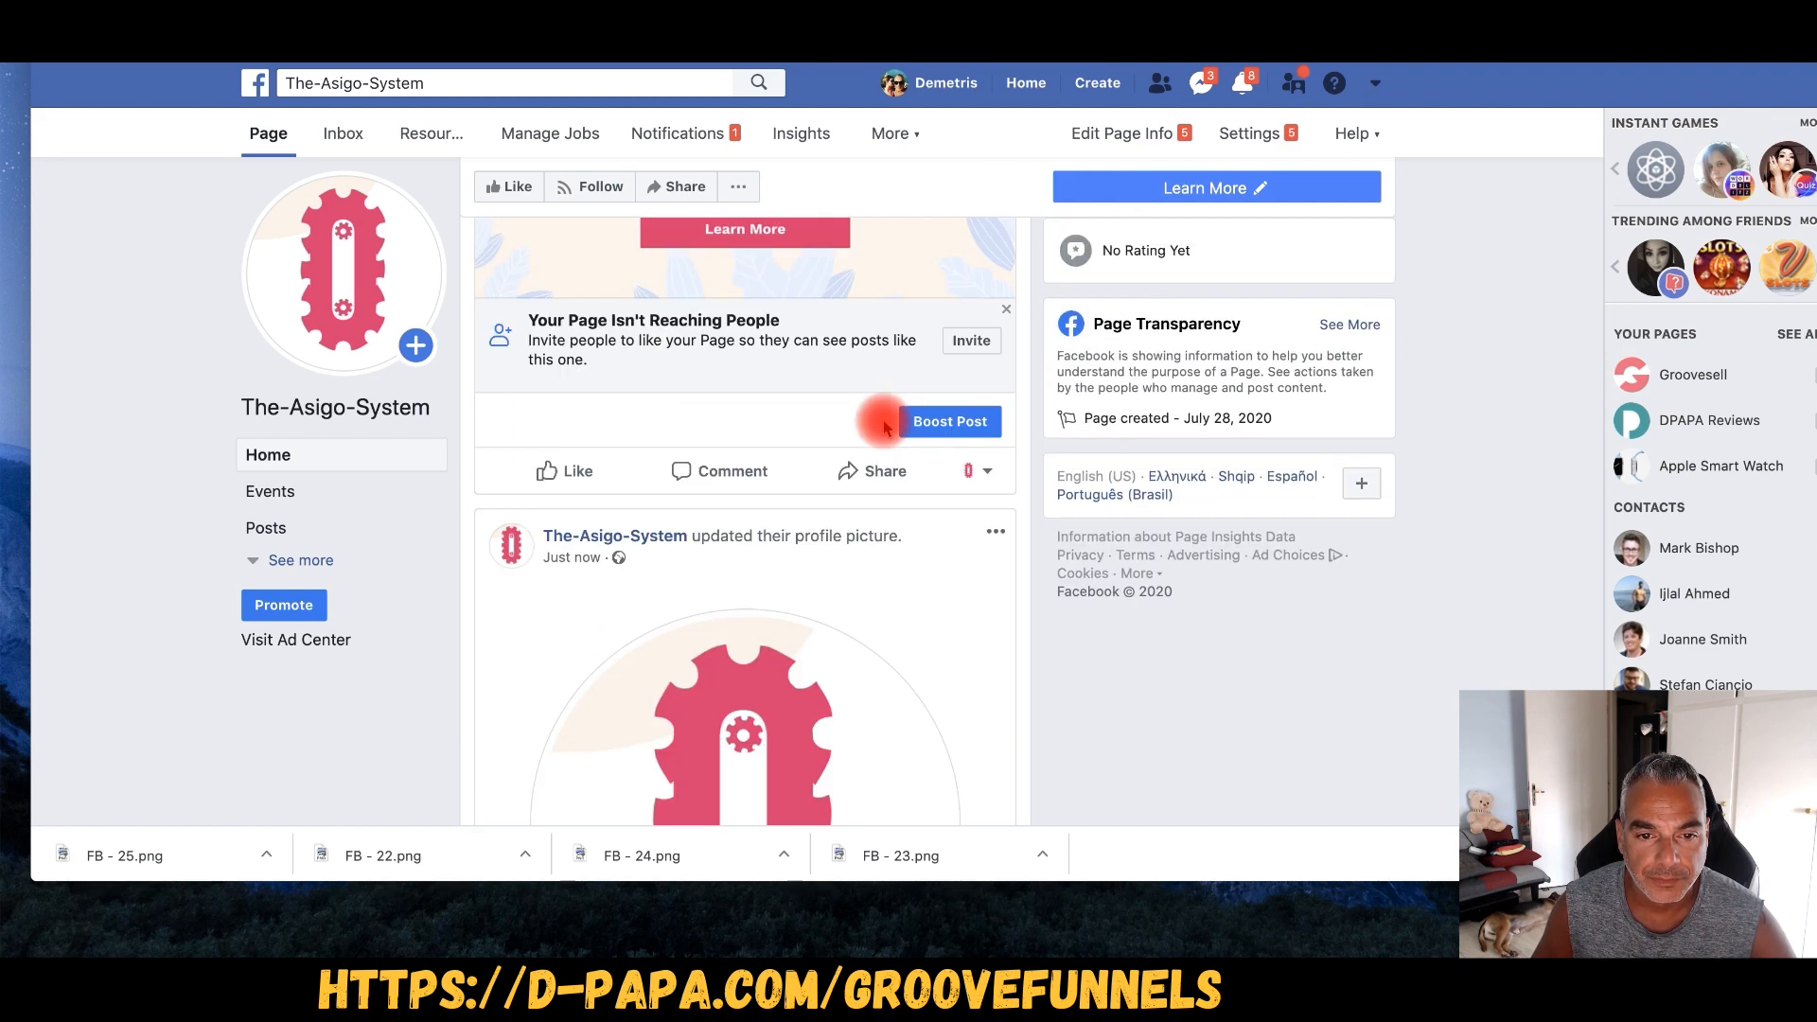
{"action": "left_click", "coordinate": [972, 343]}
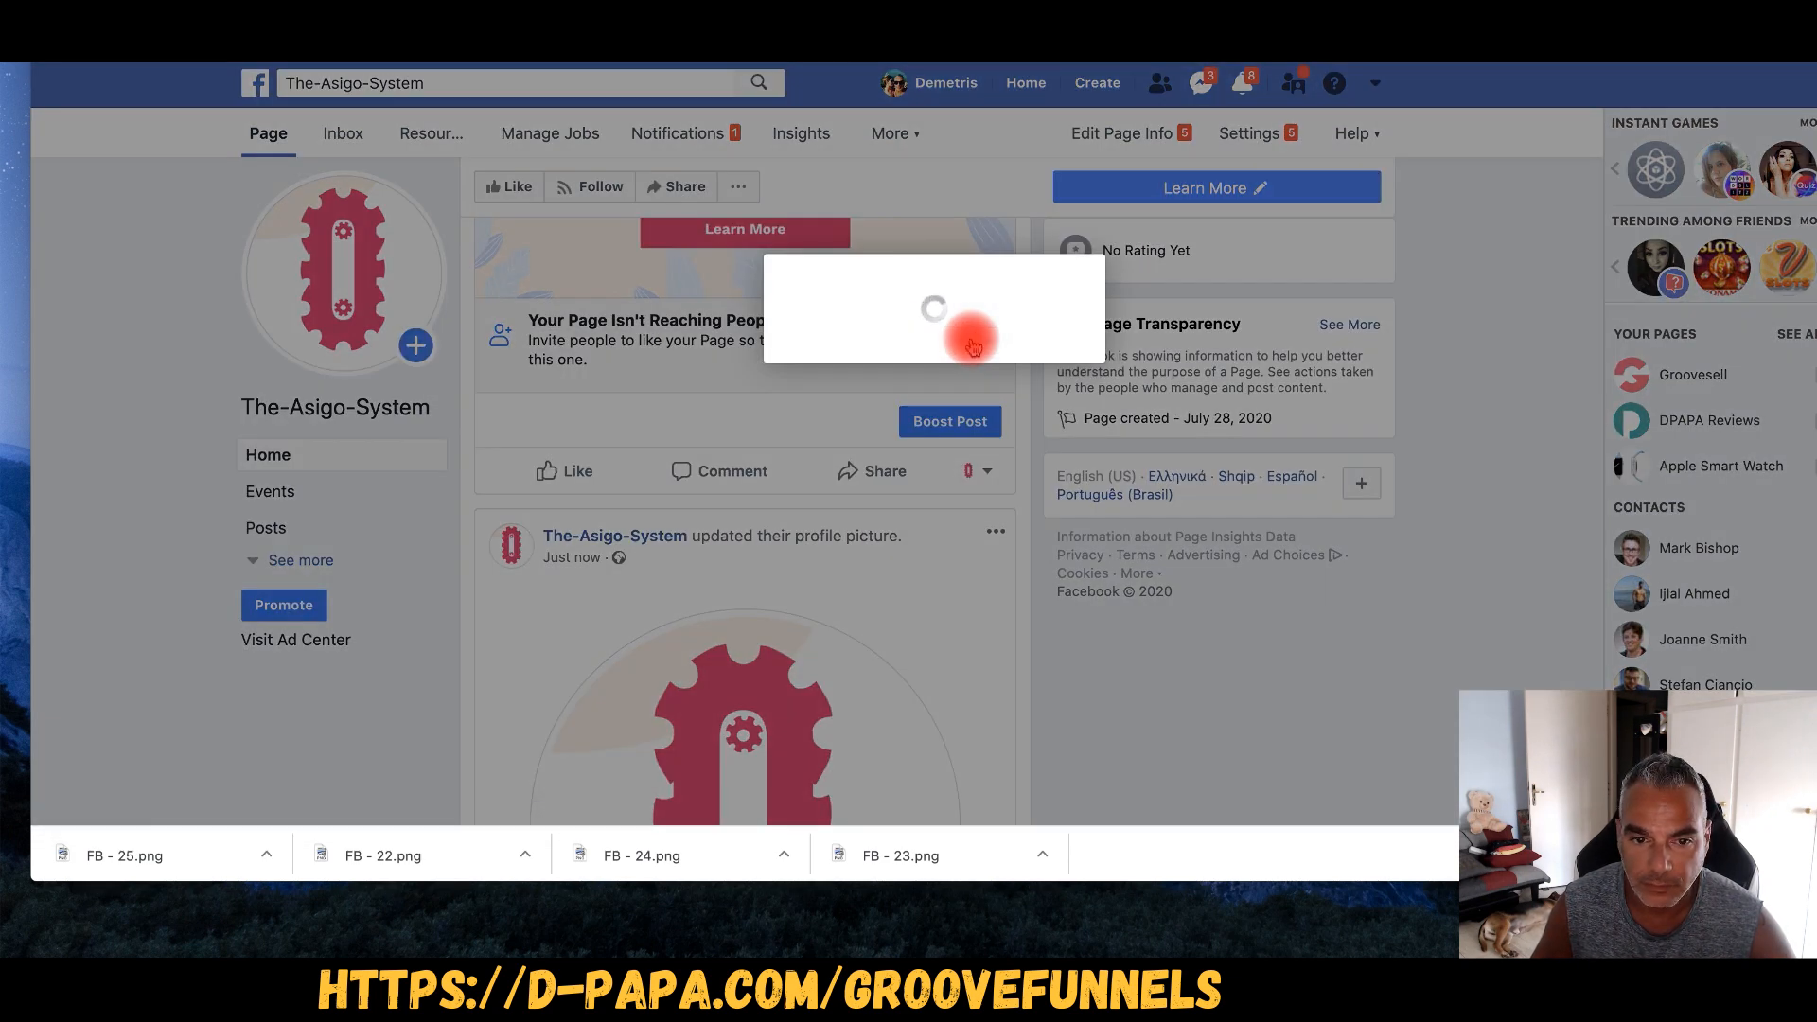
{"action": "scroll", "coordinate": [754, 355], "scroll_direction": "up", "scroll_amount": 2}
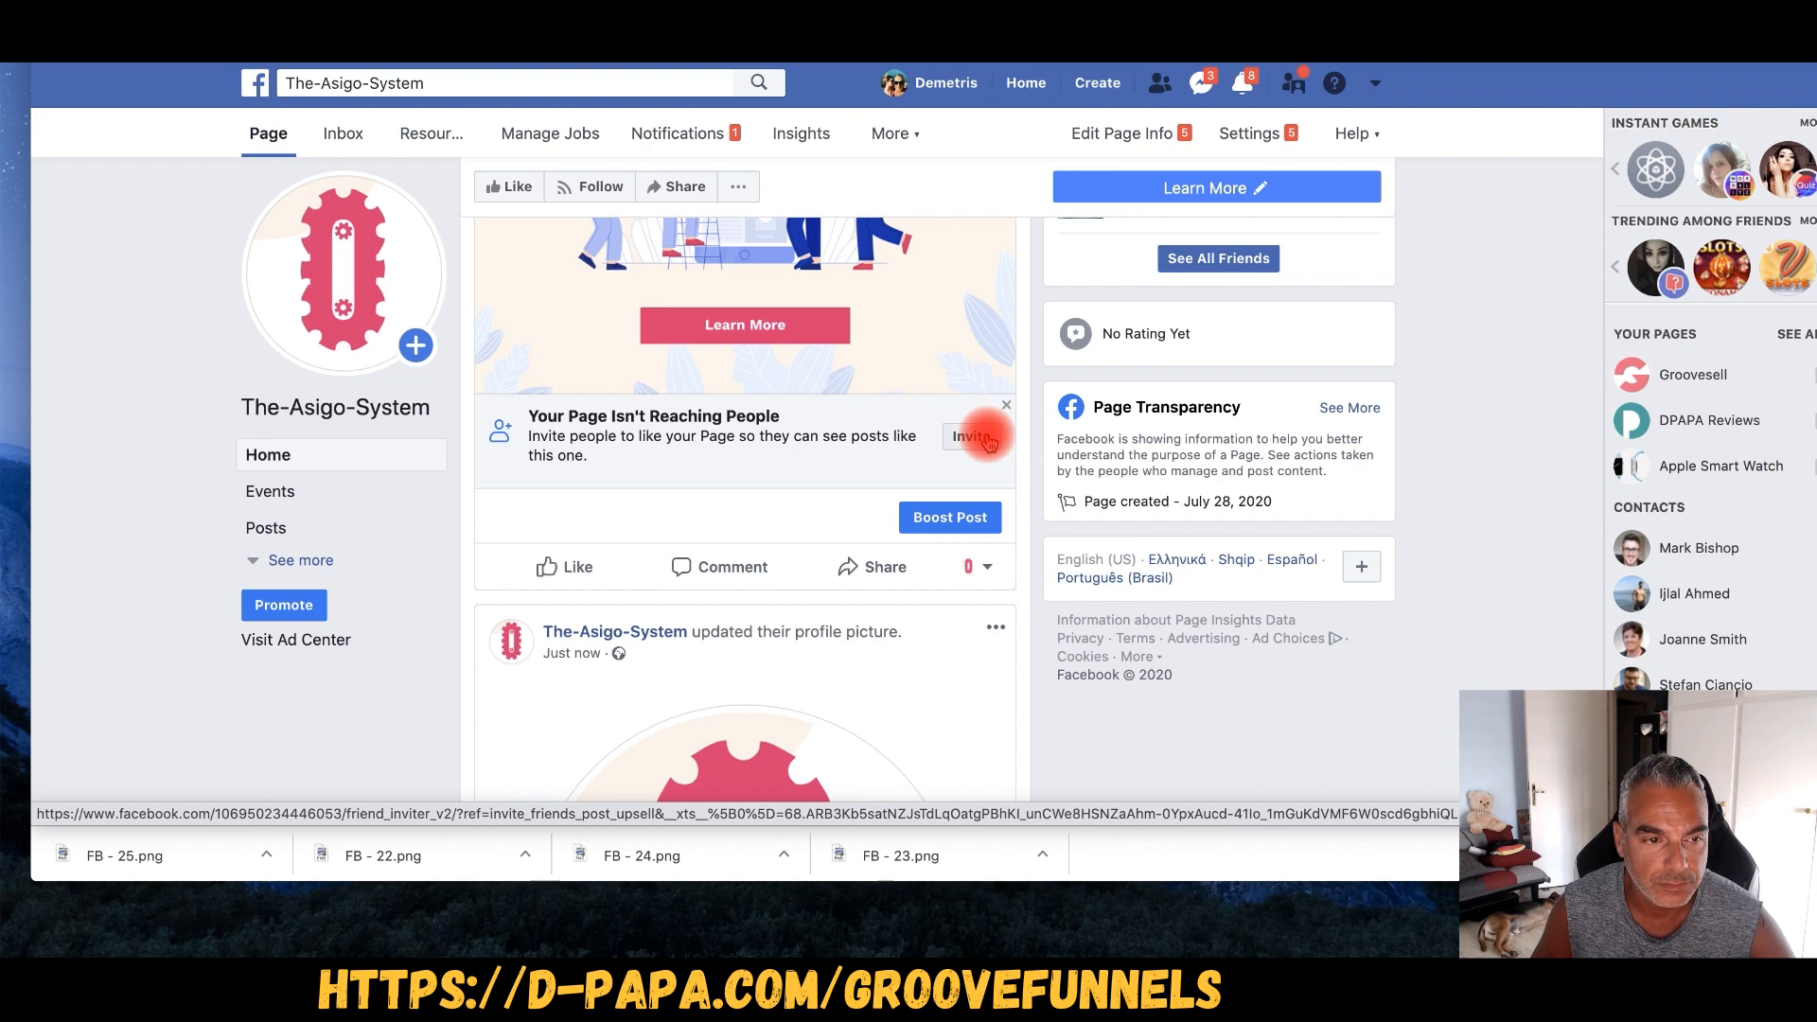
{"action": "left_click", "coordinate": [237, 19]}
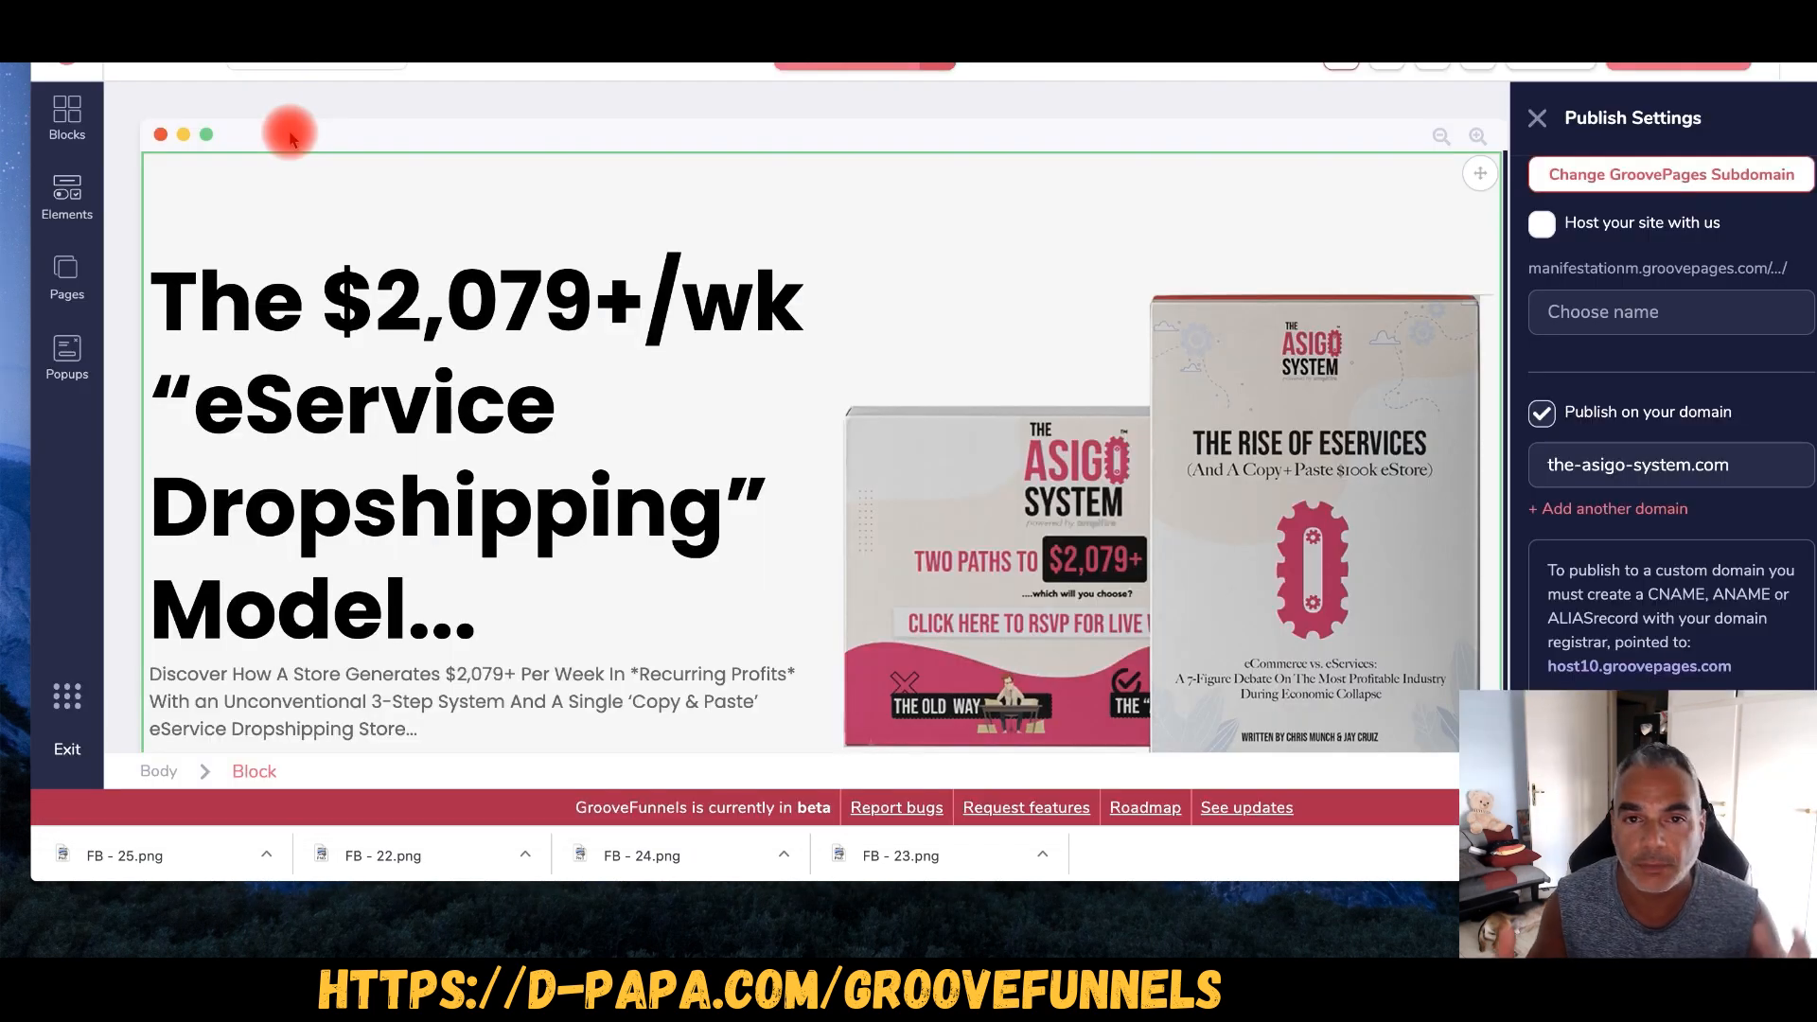